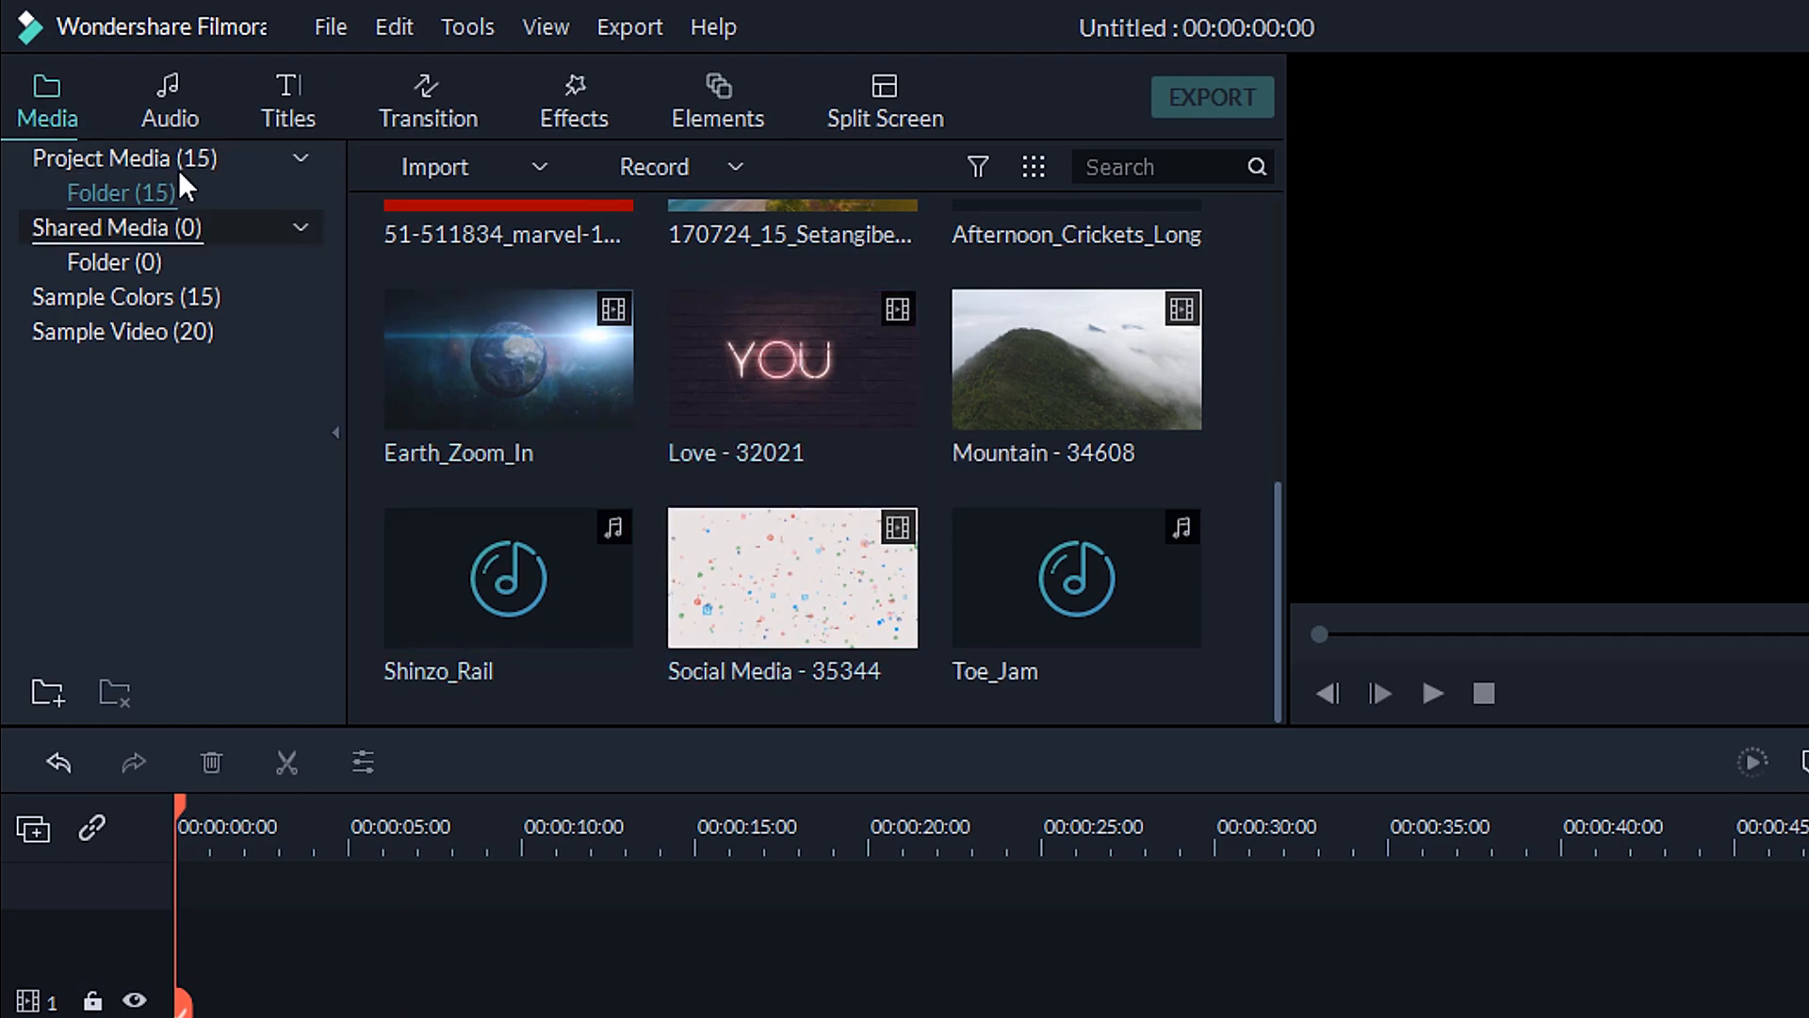
- Browse the audio, titles and transition libraries to see what each one offers
{"action": "left_click", "coordinate": [170, 105]}
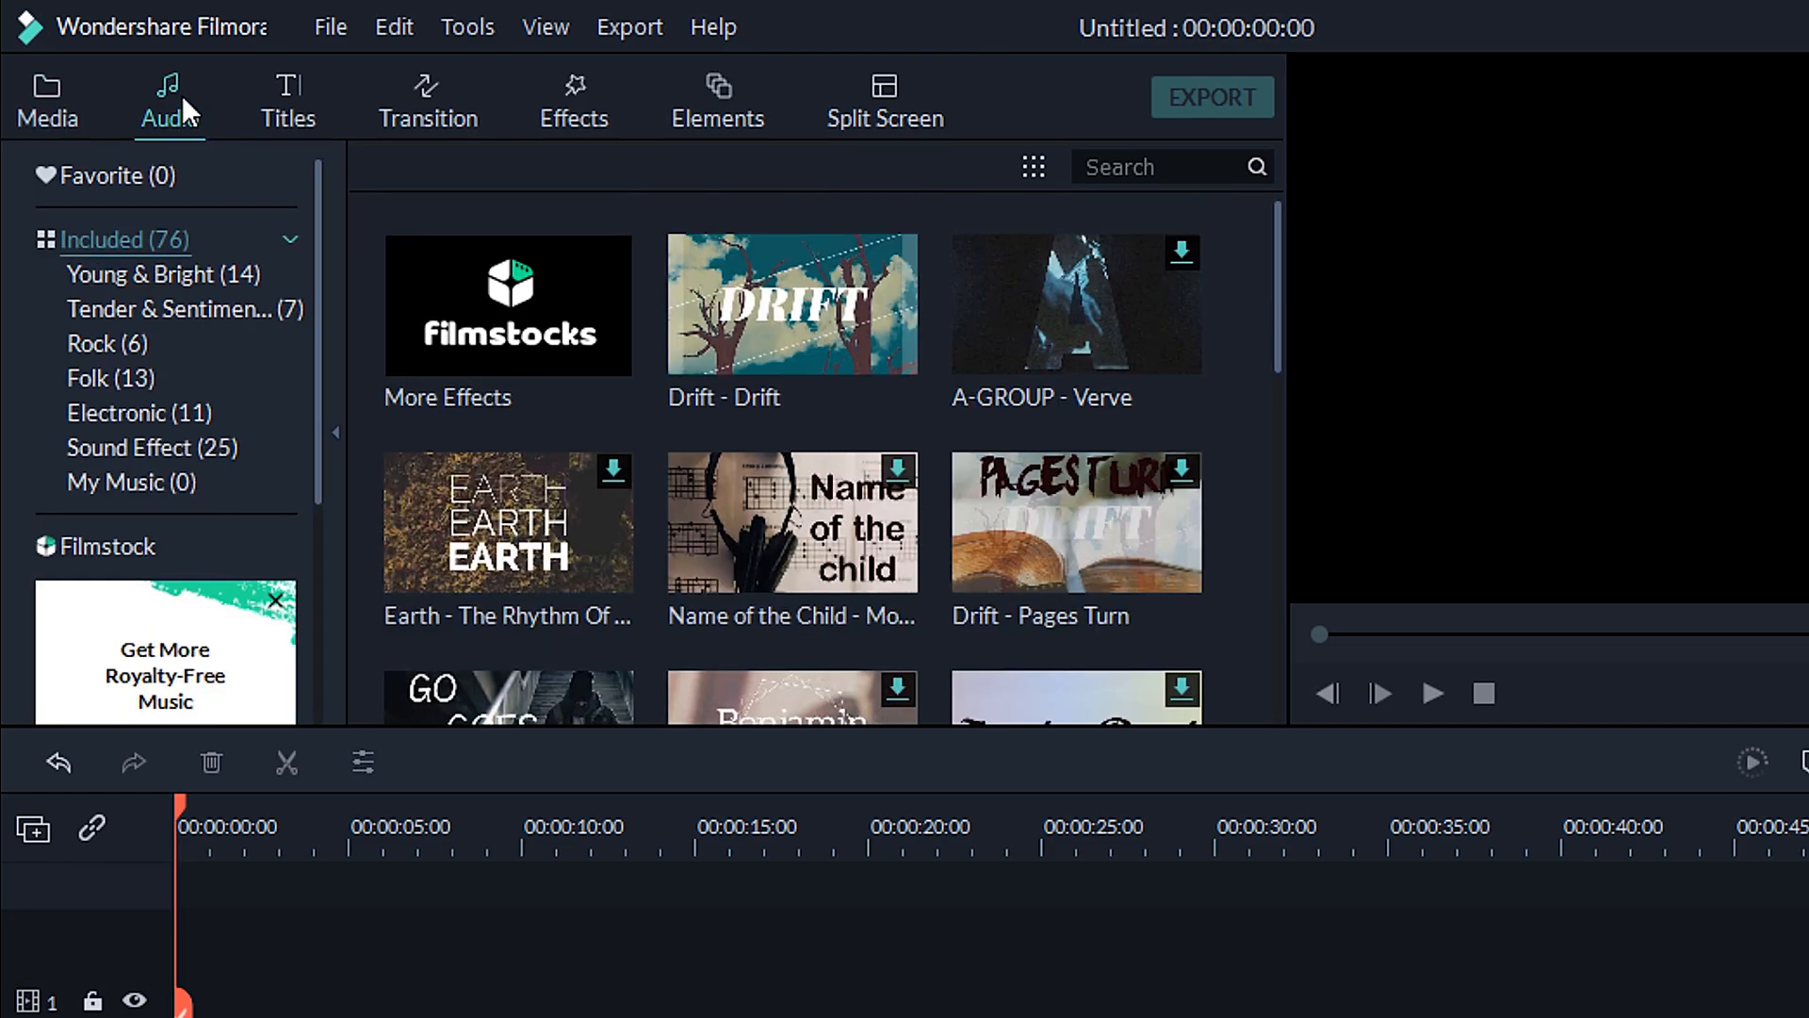
{"action": "left_click", "coordinate": [294, 106]}
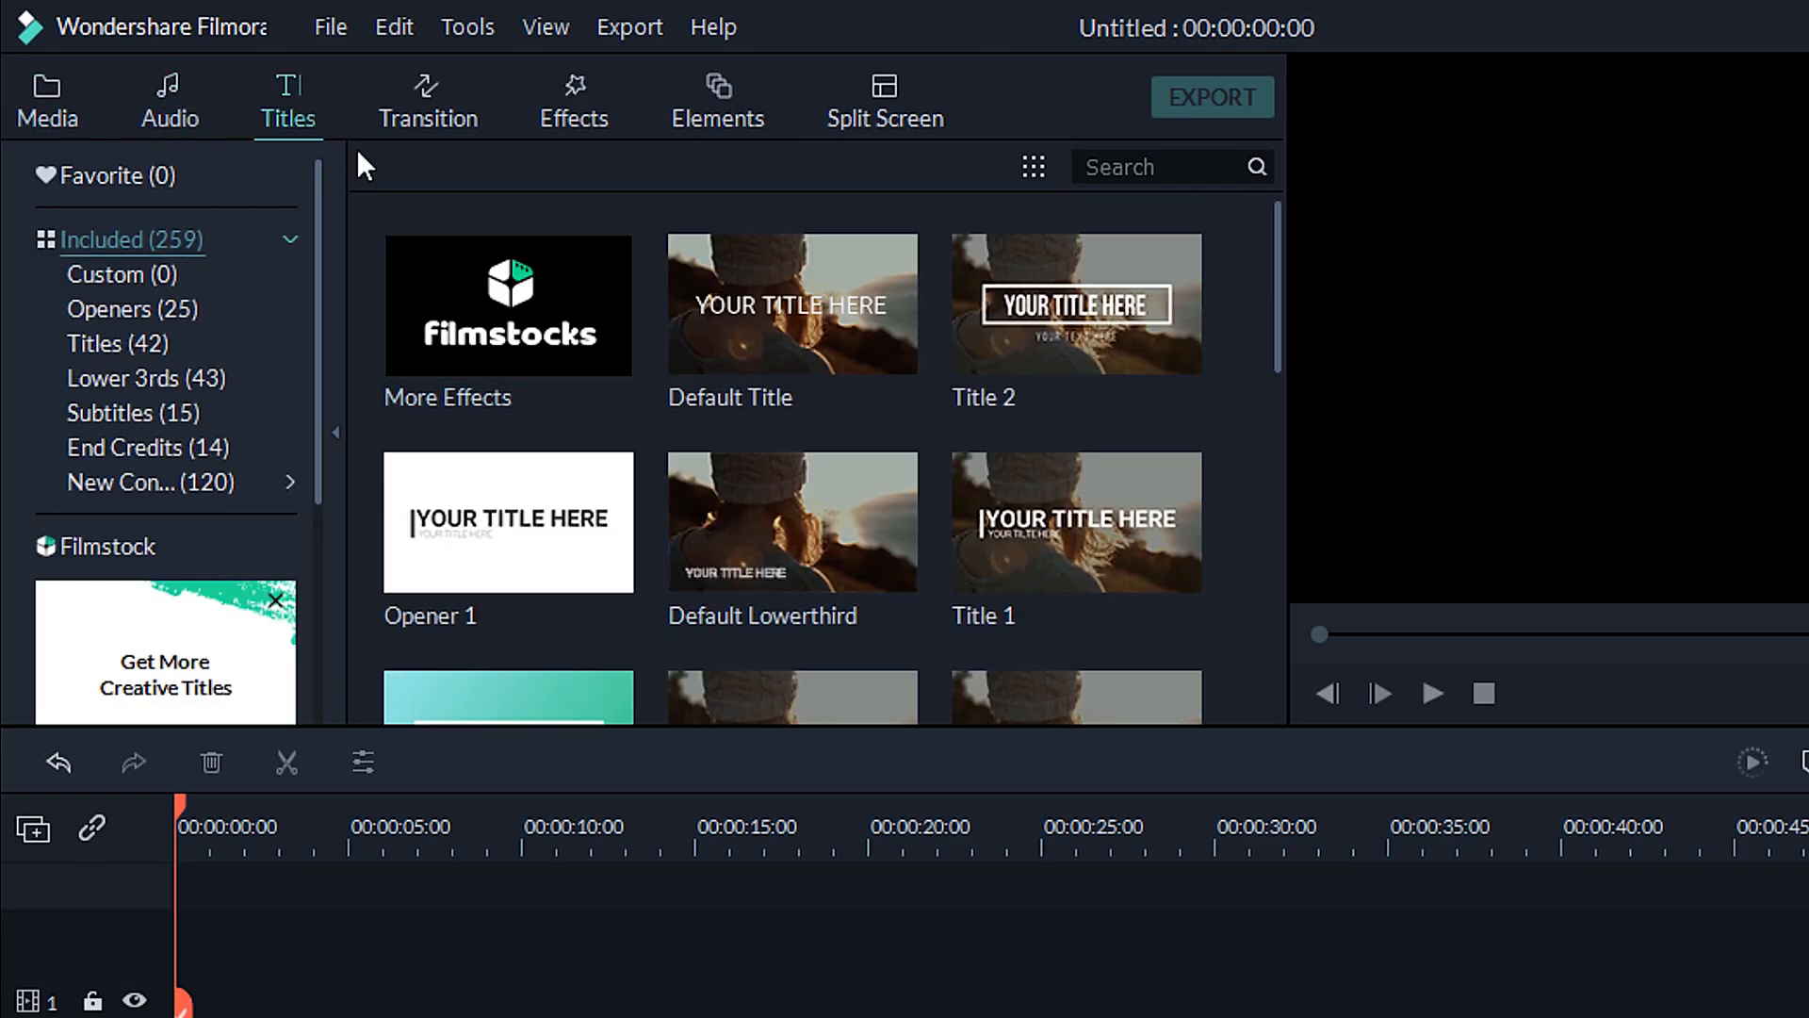
{"action": "left_click", "coordinate": [419, 83]}
{"action": "scroll", "coordinate": [648, 484], "scroll_direction": "down", "scroll_amount": 5}
{"action": "scroll", "coordinate": [635, 324], "scroll_direction": "up", "scroll_amount": 5}
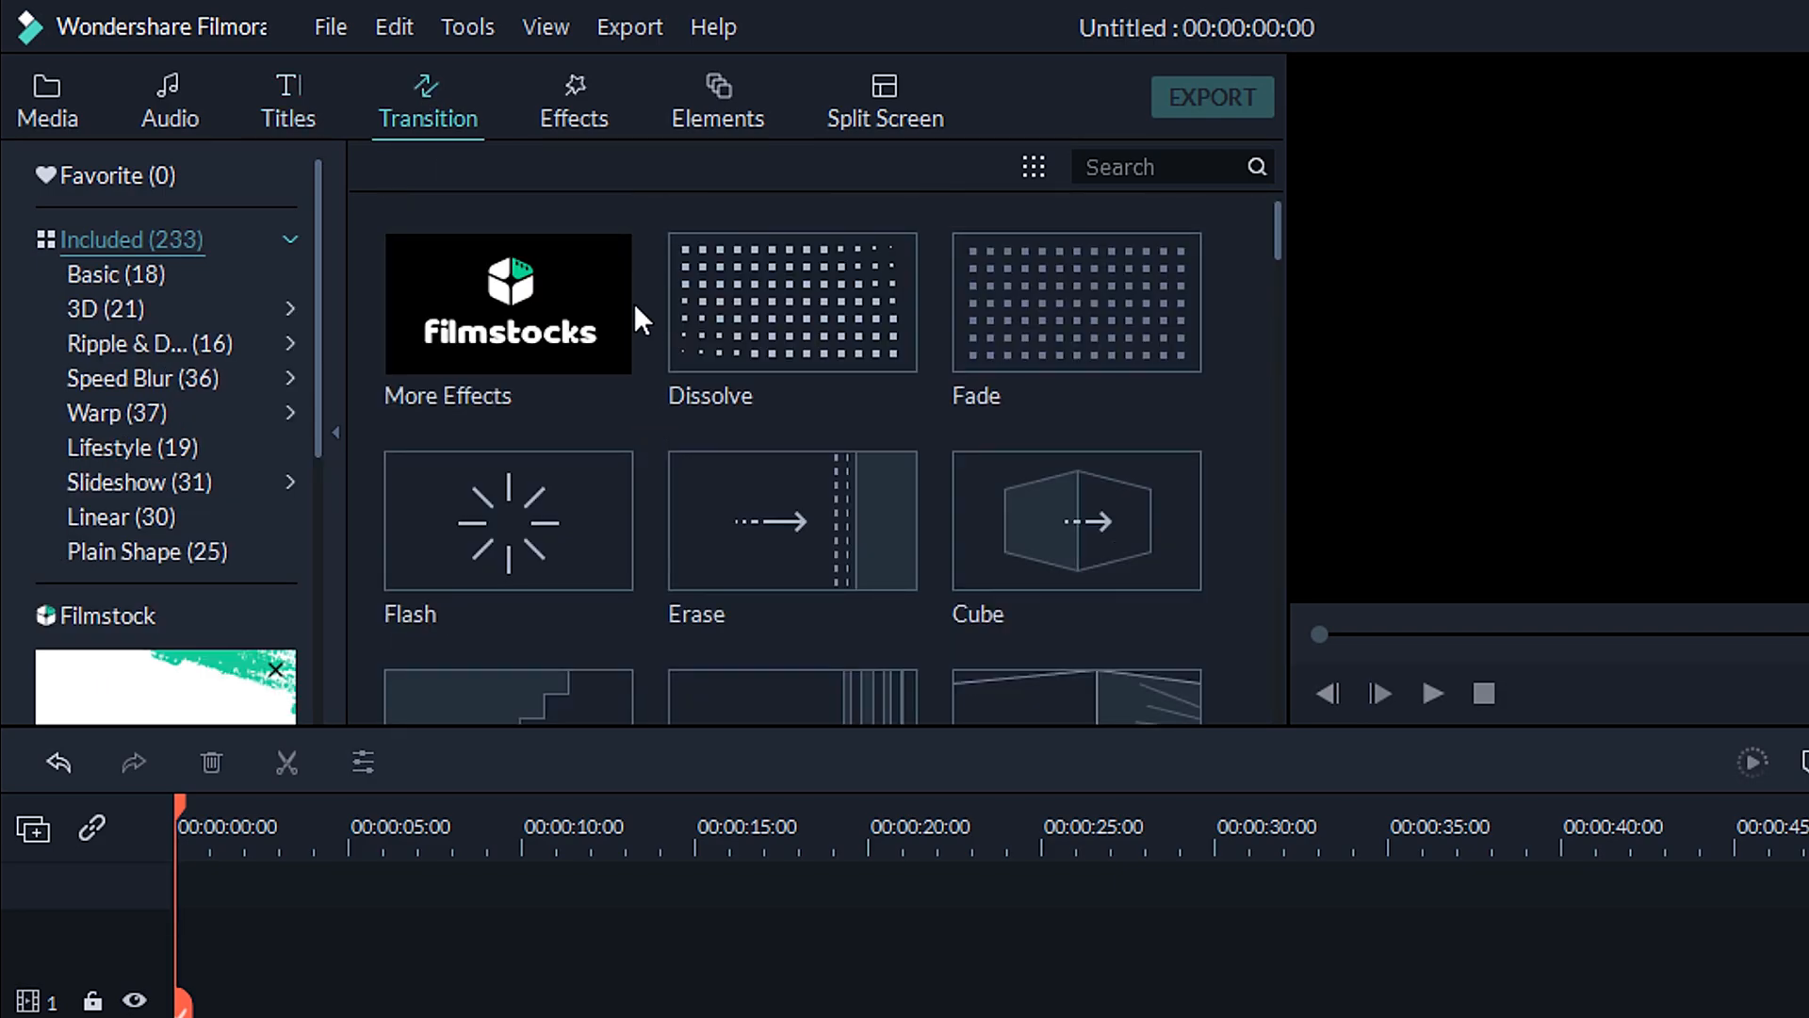
- Look through the effects, elements and split screen libraries
{"action": "left_click", "coordinate": [581, 108]}
{"action": "scroll", "coordinate": [698, 364], "scroll_direction": "down", "scroll_amount": 8}
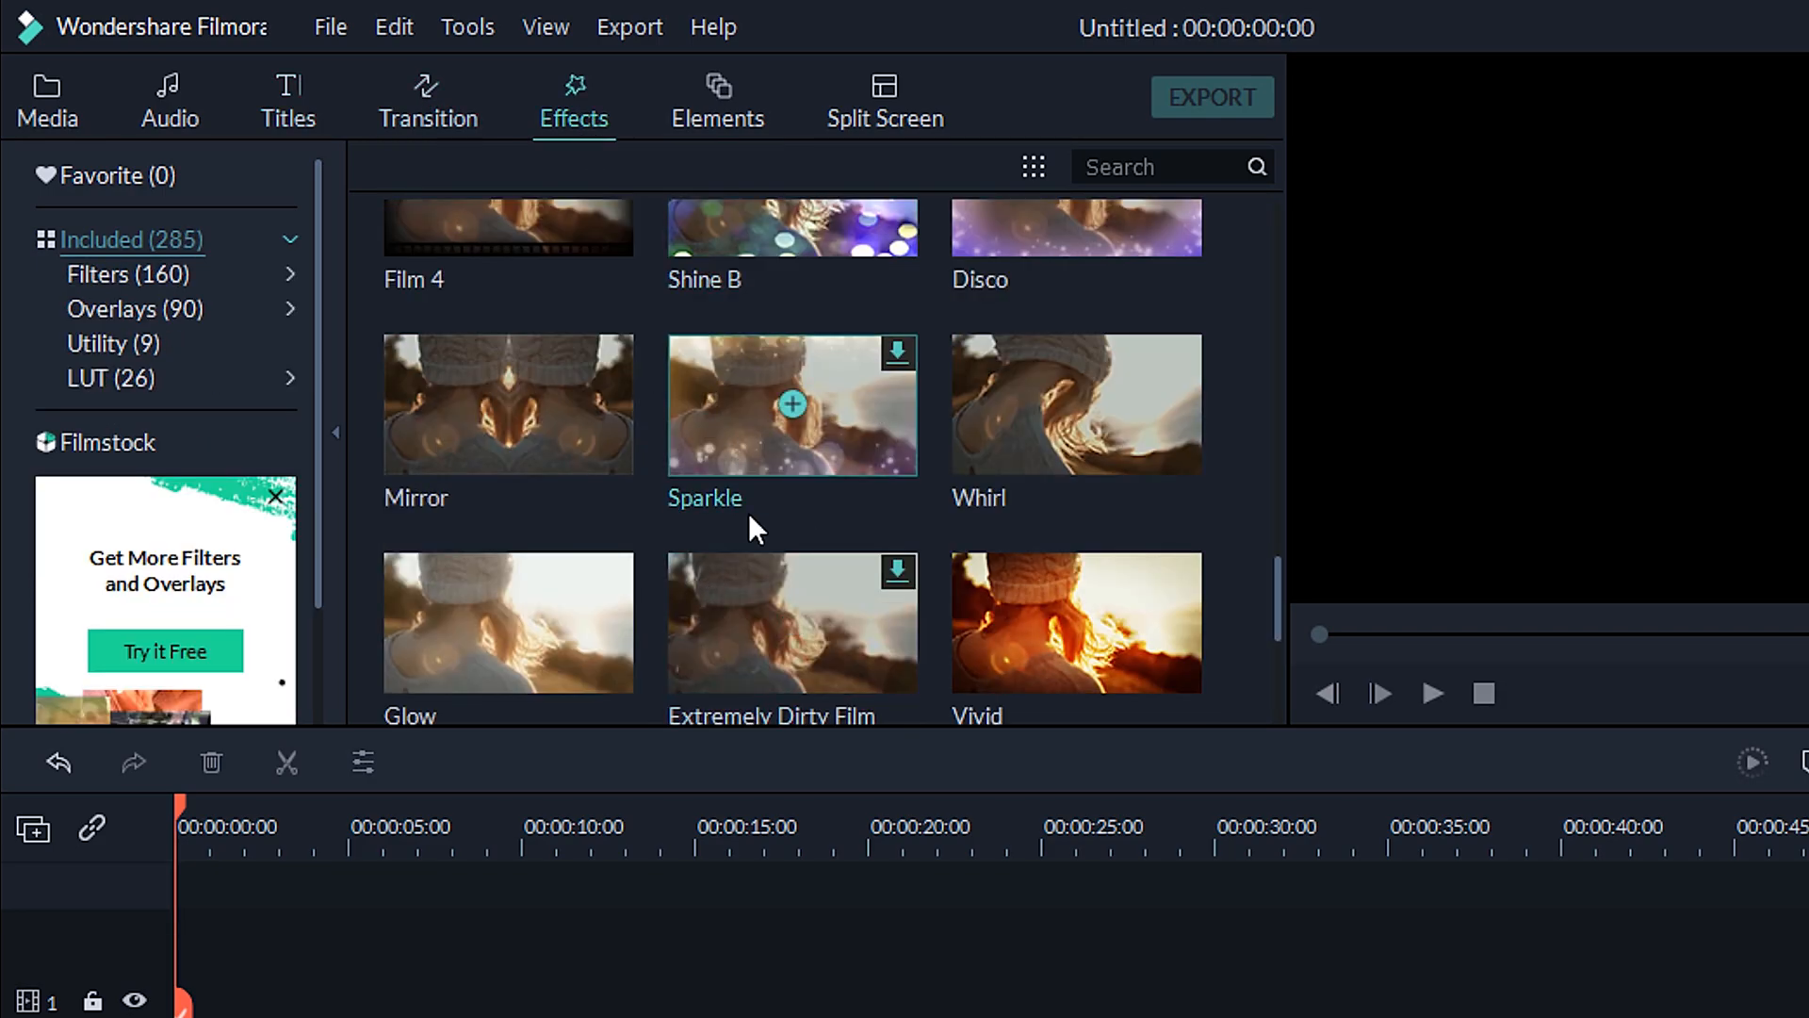
{"action": "scroll", "coordinate": [697, 409], "scroll_direction": "up", "scroll_amount": 3}
{"action": "left_click", "coordinate": [686, 111]}
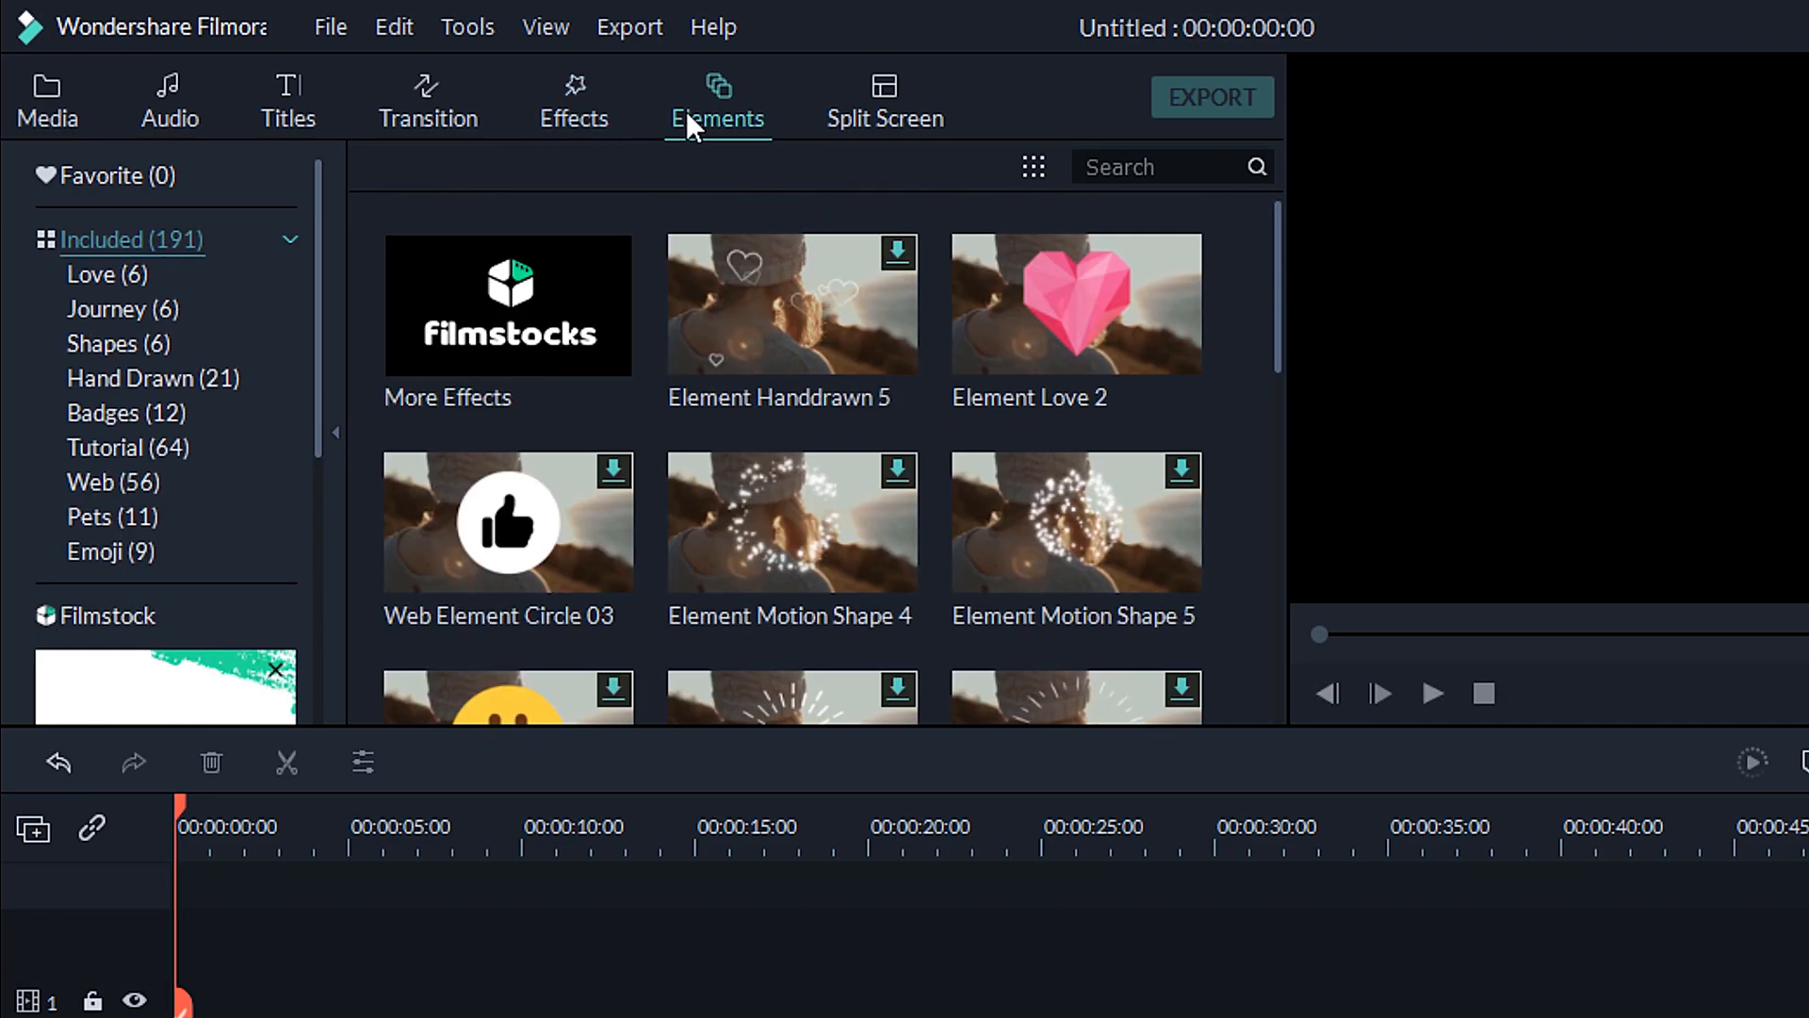
{"action": "scroll", "coordinate": [703, 405], "scroll_direction": "down", "scroll_amount": 5}
{"action": "scroll", "coordinate": [801, 467], "scroll_direction": "down", "scroll_amount": 4}
{"action": "scroll", "coordinate": [800, 478], "scroll_direction": "up", "scroll_amount": 10}
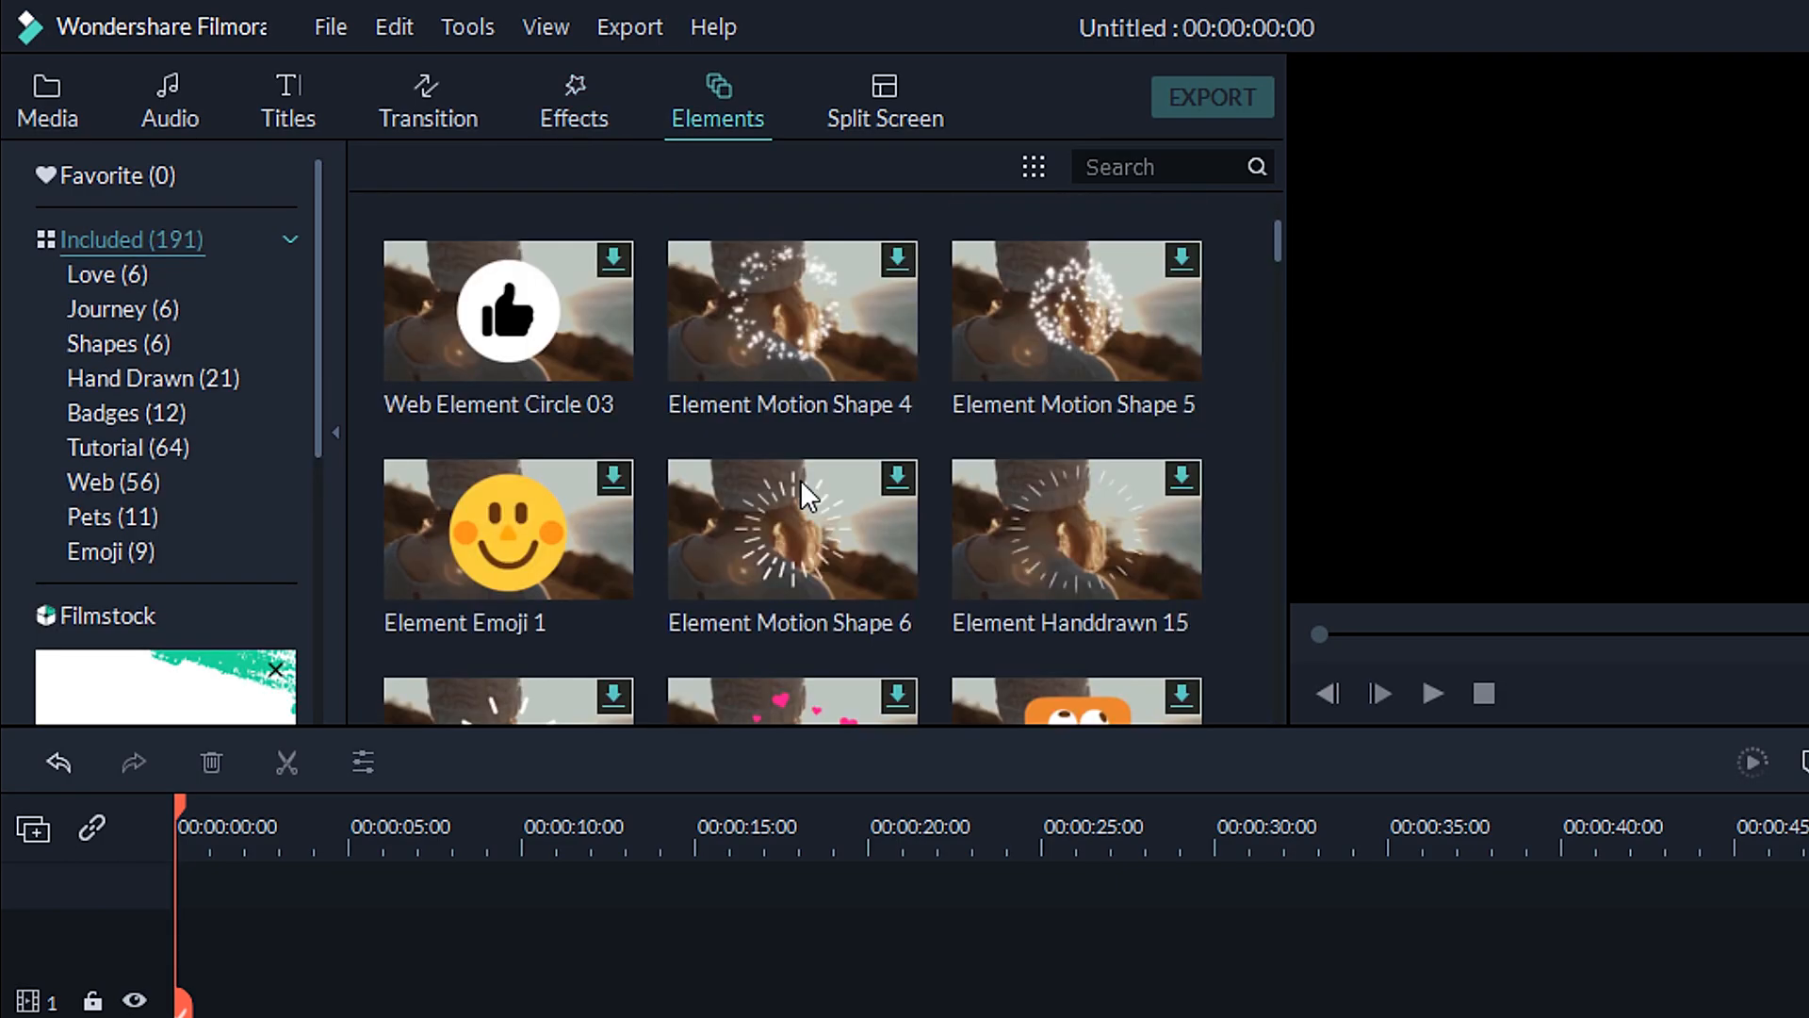
{"action": "left_click", "coordinate": [881, 104]}
{"action": "scroll", "coordinate": [820, 391], "scroll_direction": "down", "scroll_amount": 5}
{"action": "scroll", "coordinate": [822, 403], "scroll_direction": "up", "scroll_amount": 5}
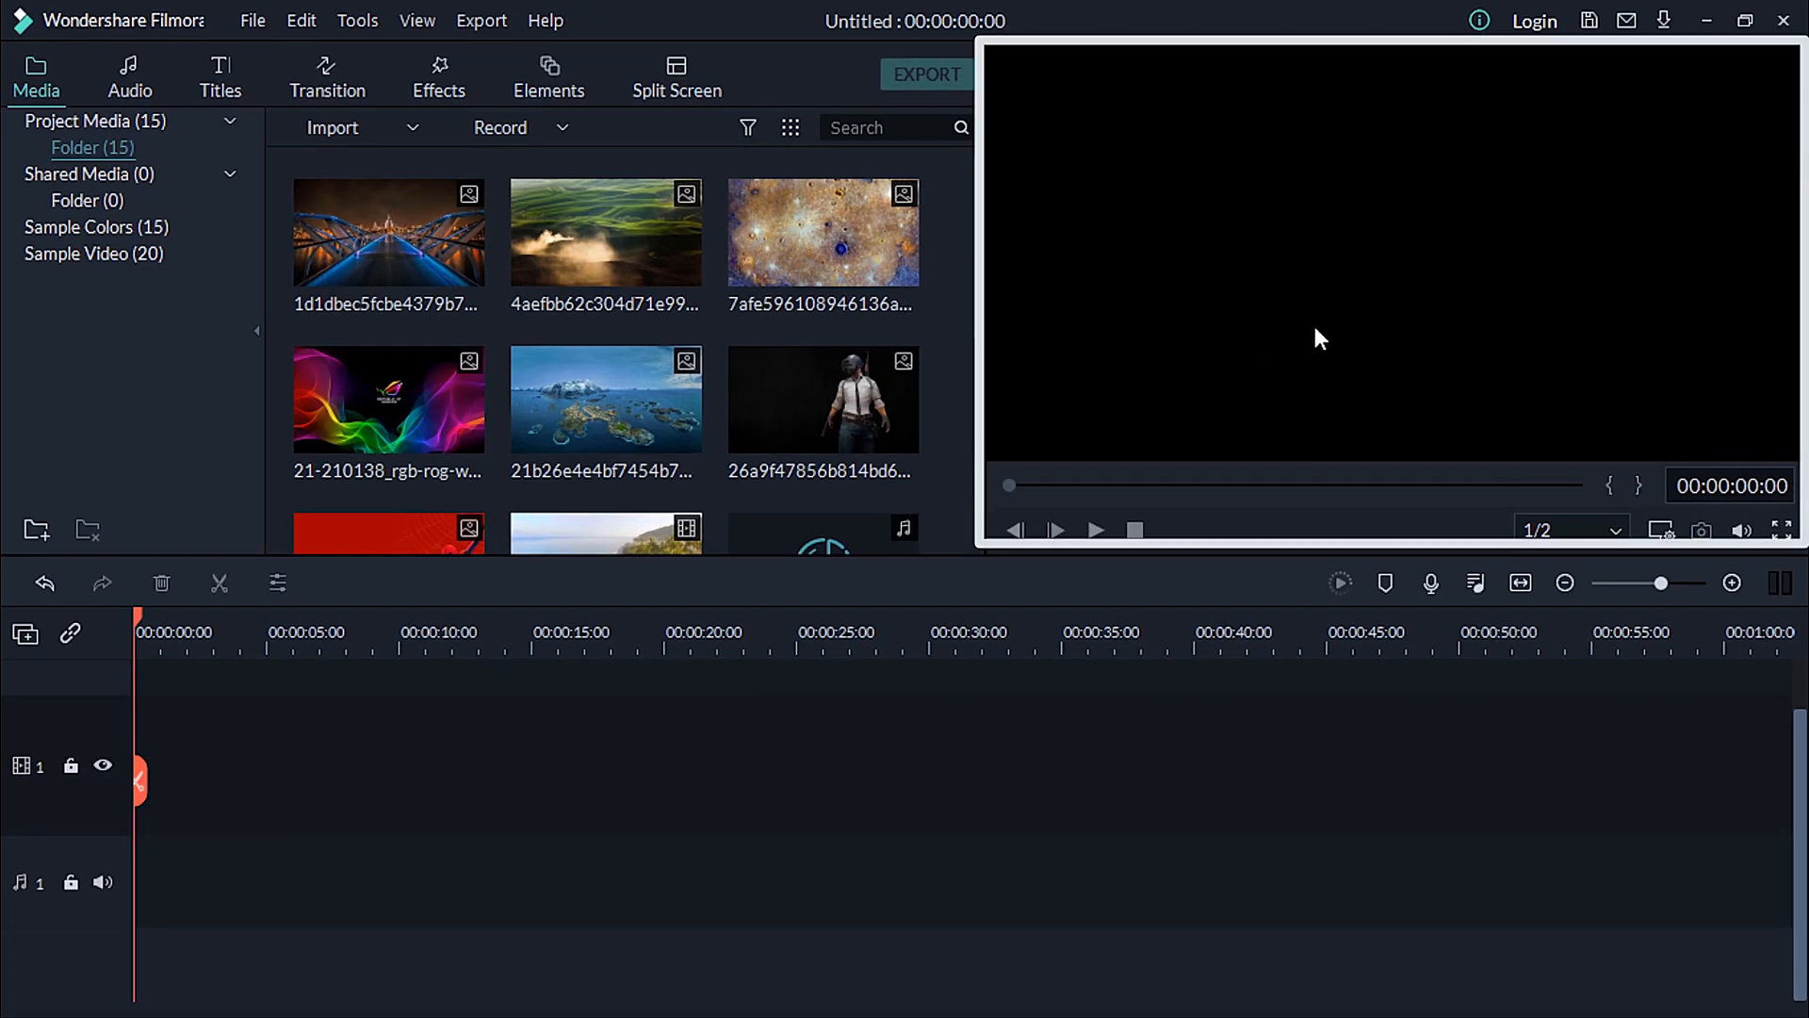
- Open the Earth_Zoom_In clip in the preview and advance it three frames
{"action": "scroll", "coordinate": [624, 358], "scroll_direction": "down", "scroll_amount": 5}
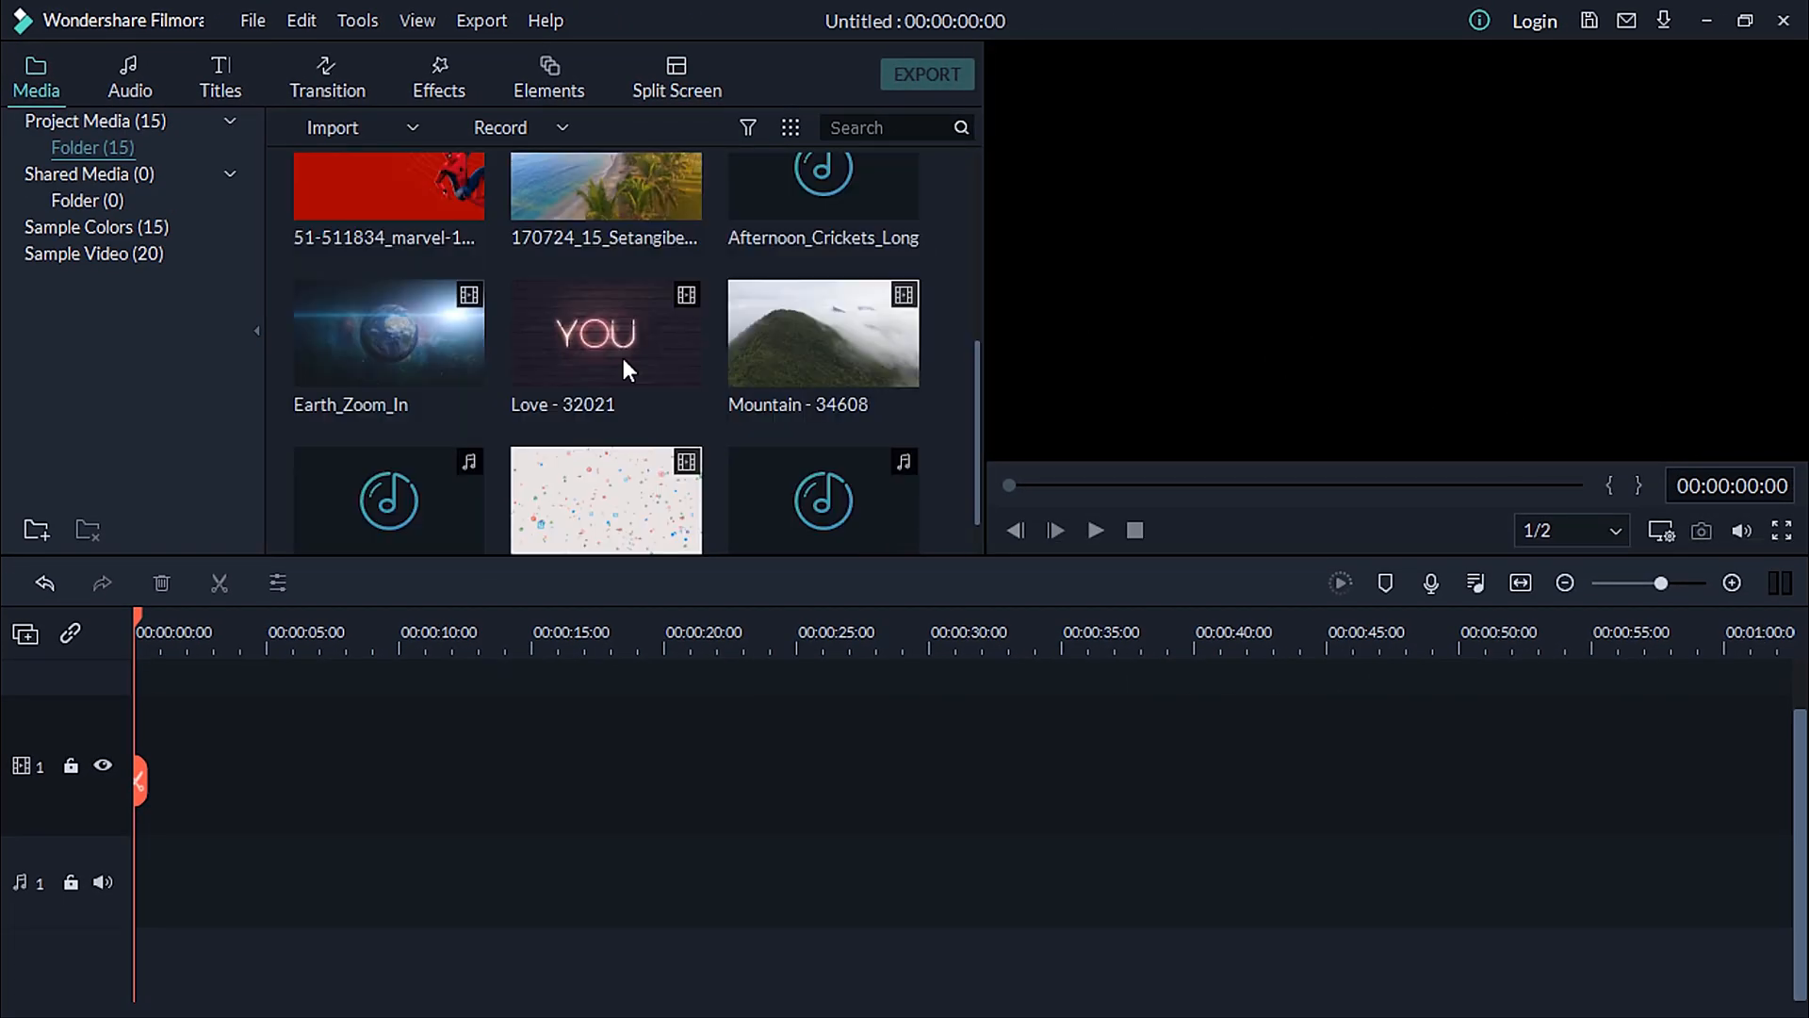
{"action": "double_click", "coordinate": [422, 268]}
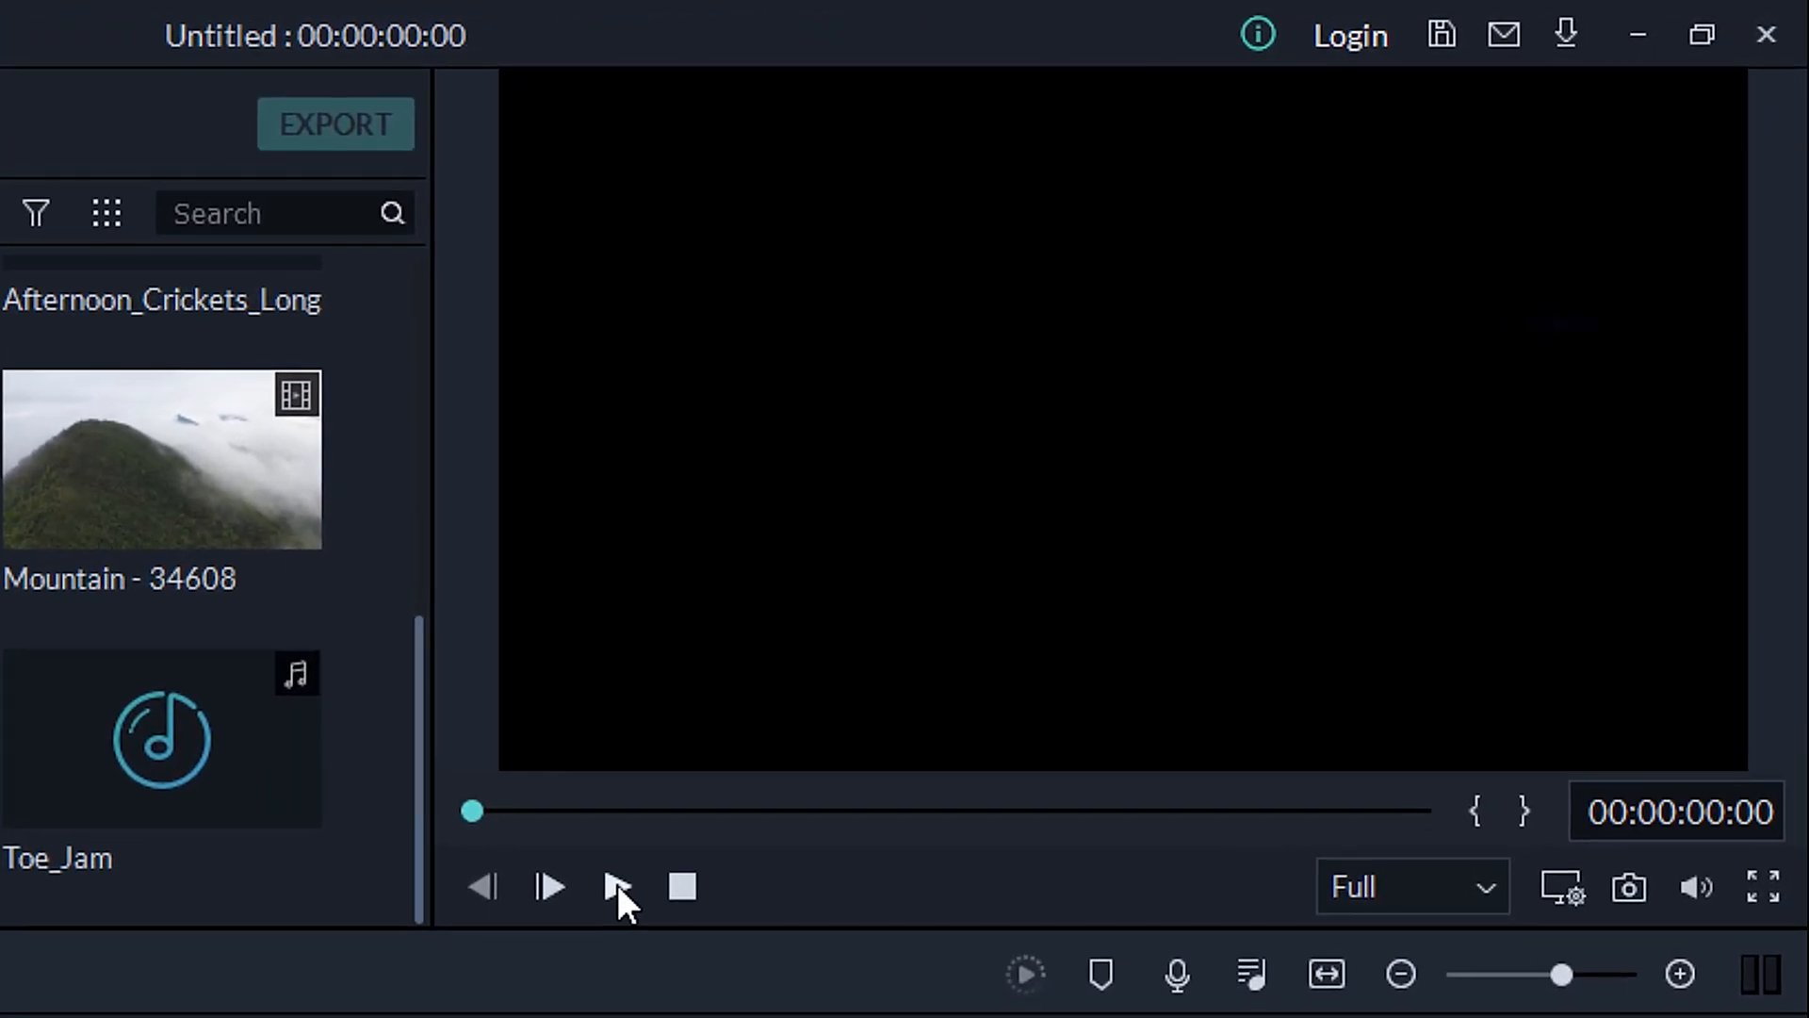
{"action": "left_click", "coordinate": [1096, 532]}
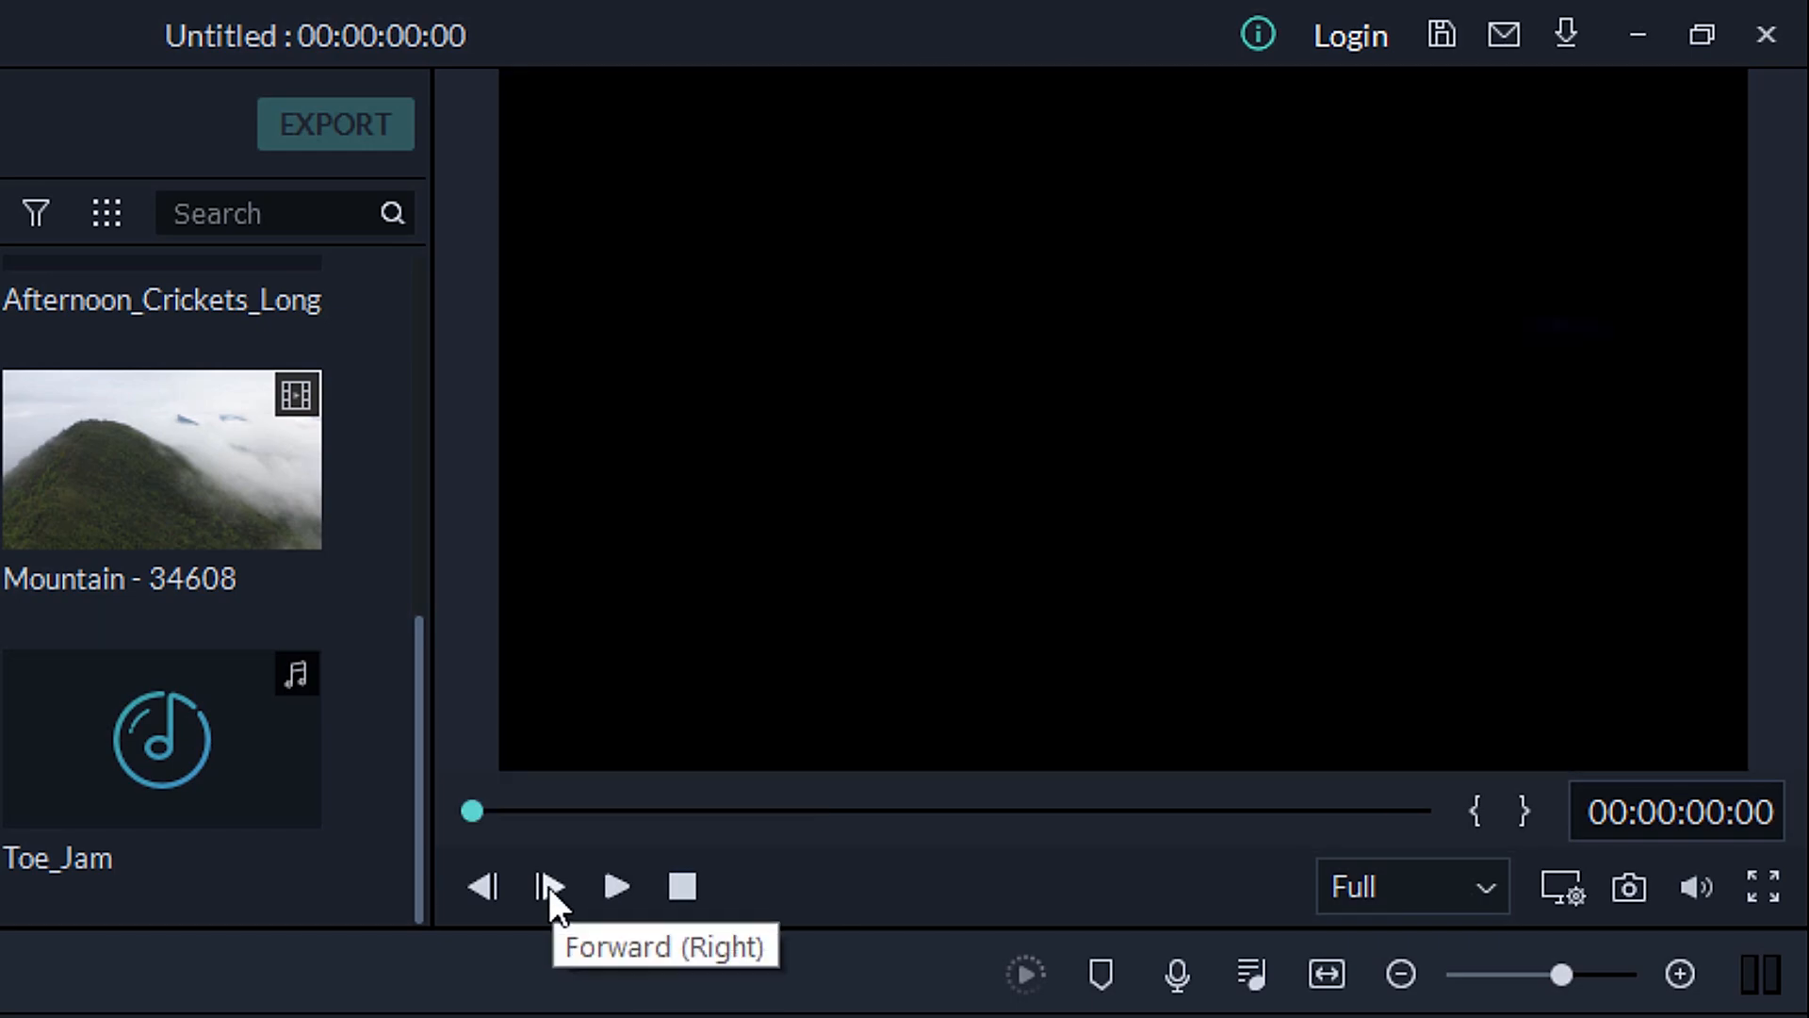
{"action": "left_click", "coordinate": [548, 886]}
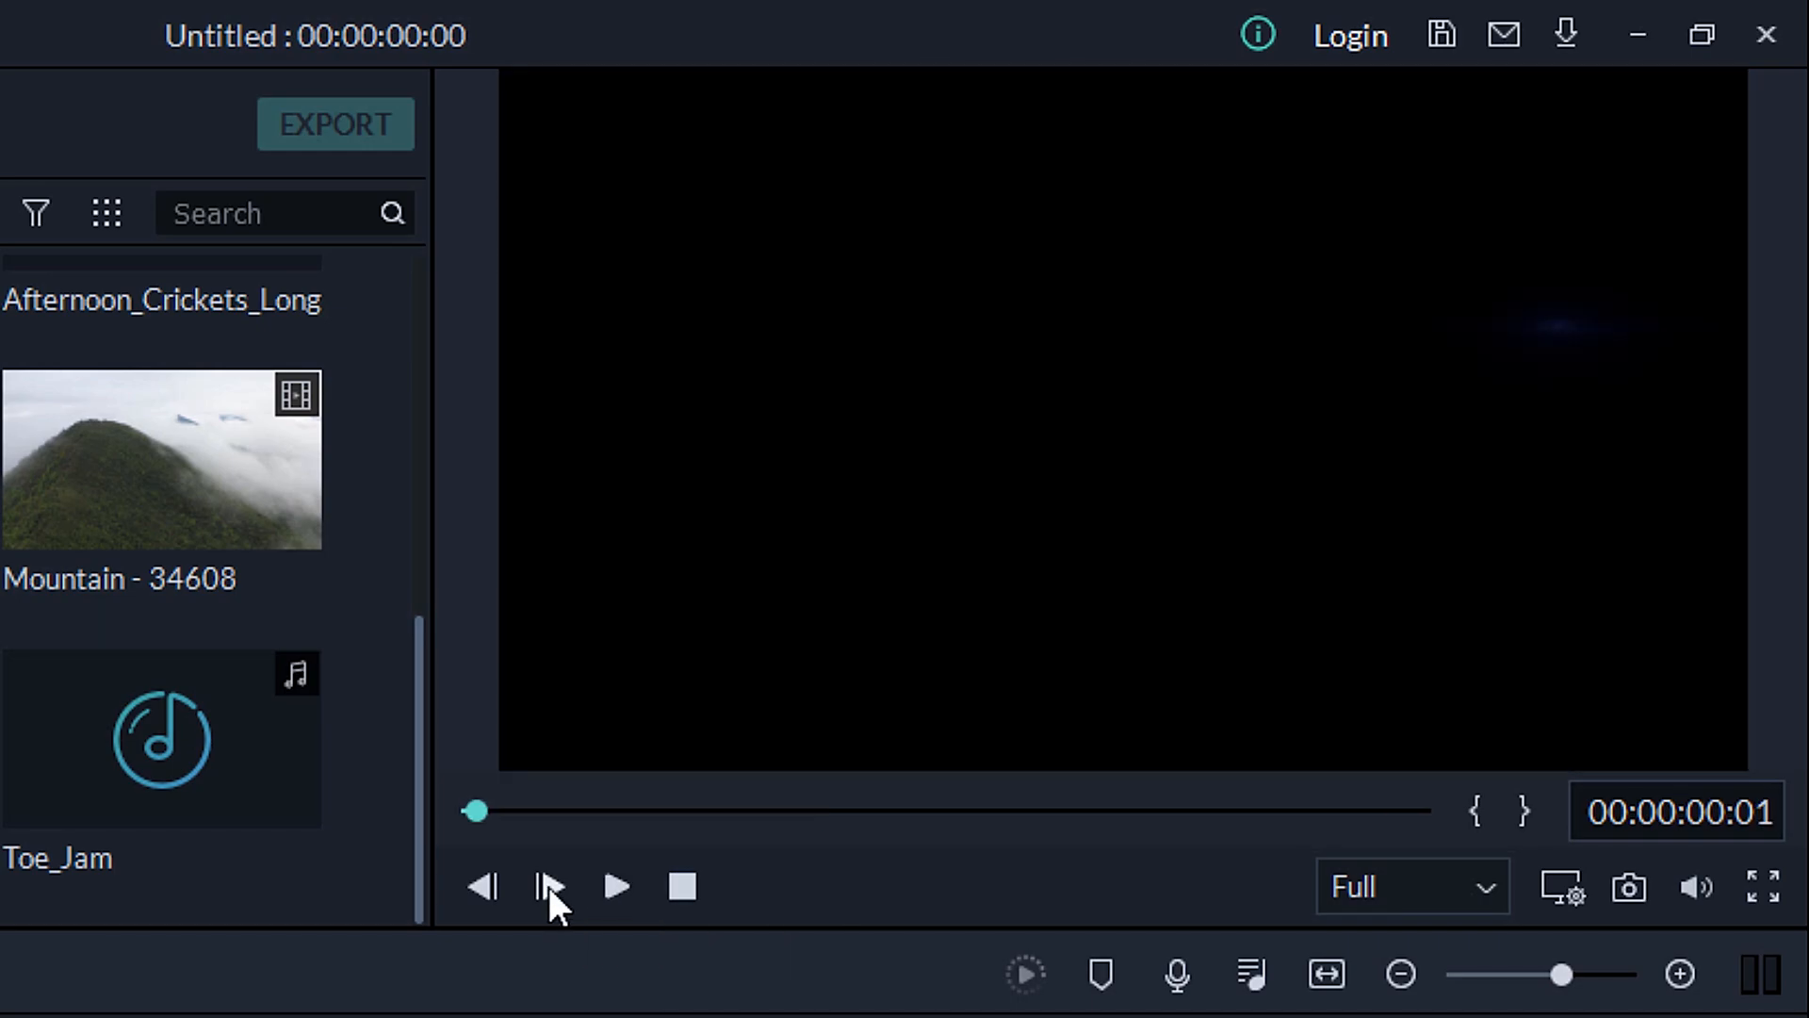
{"action": "left_click", "coordinate": [549, 885]}
{"action": "left_click", "coordinate": [548, 886]}
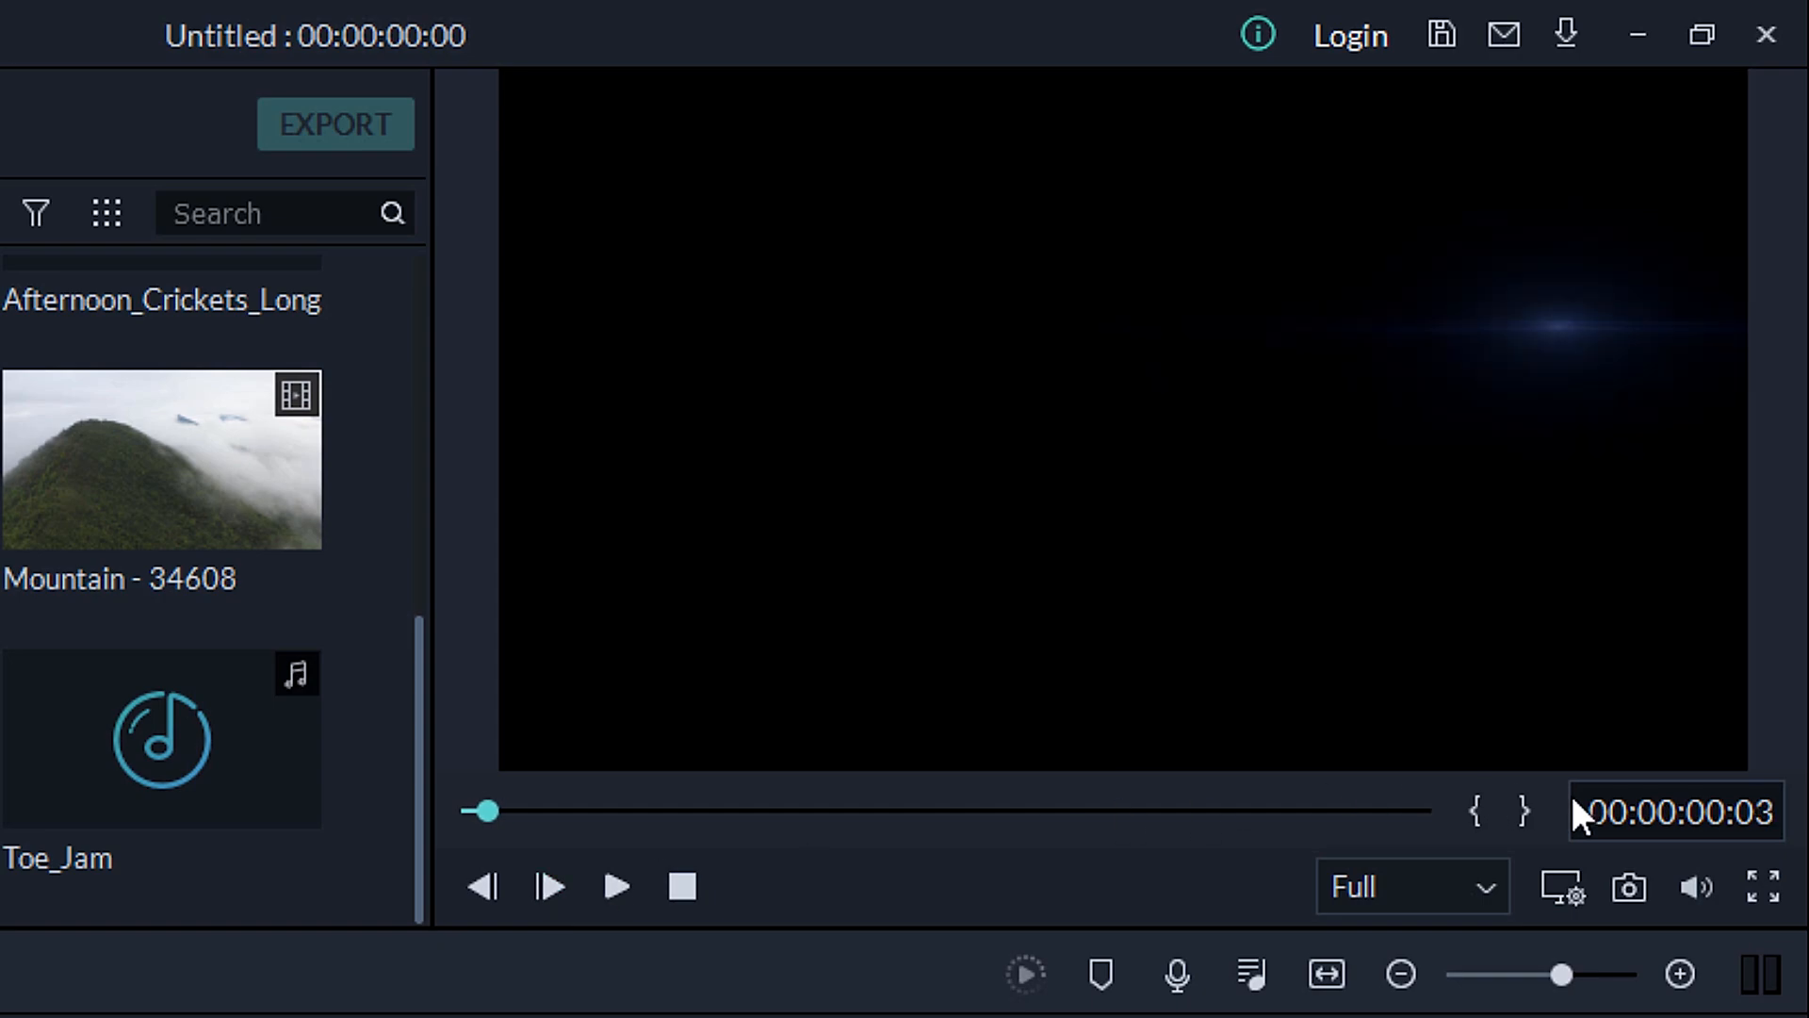
- Play and pause the Earth_Zoom_In preview twice, stopping at 00:00:04:13
{"action": "left_click", "coordinate": [614, 886]}
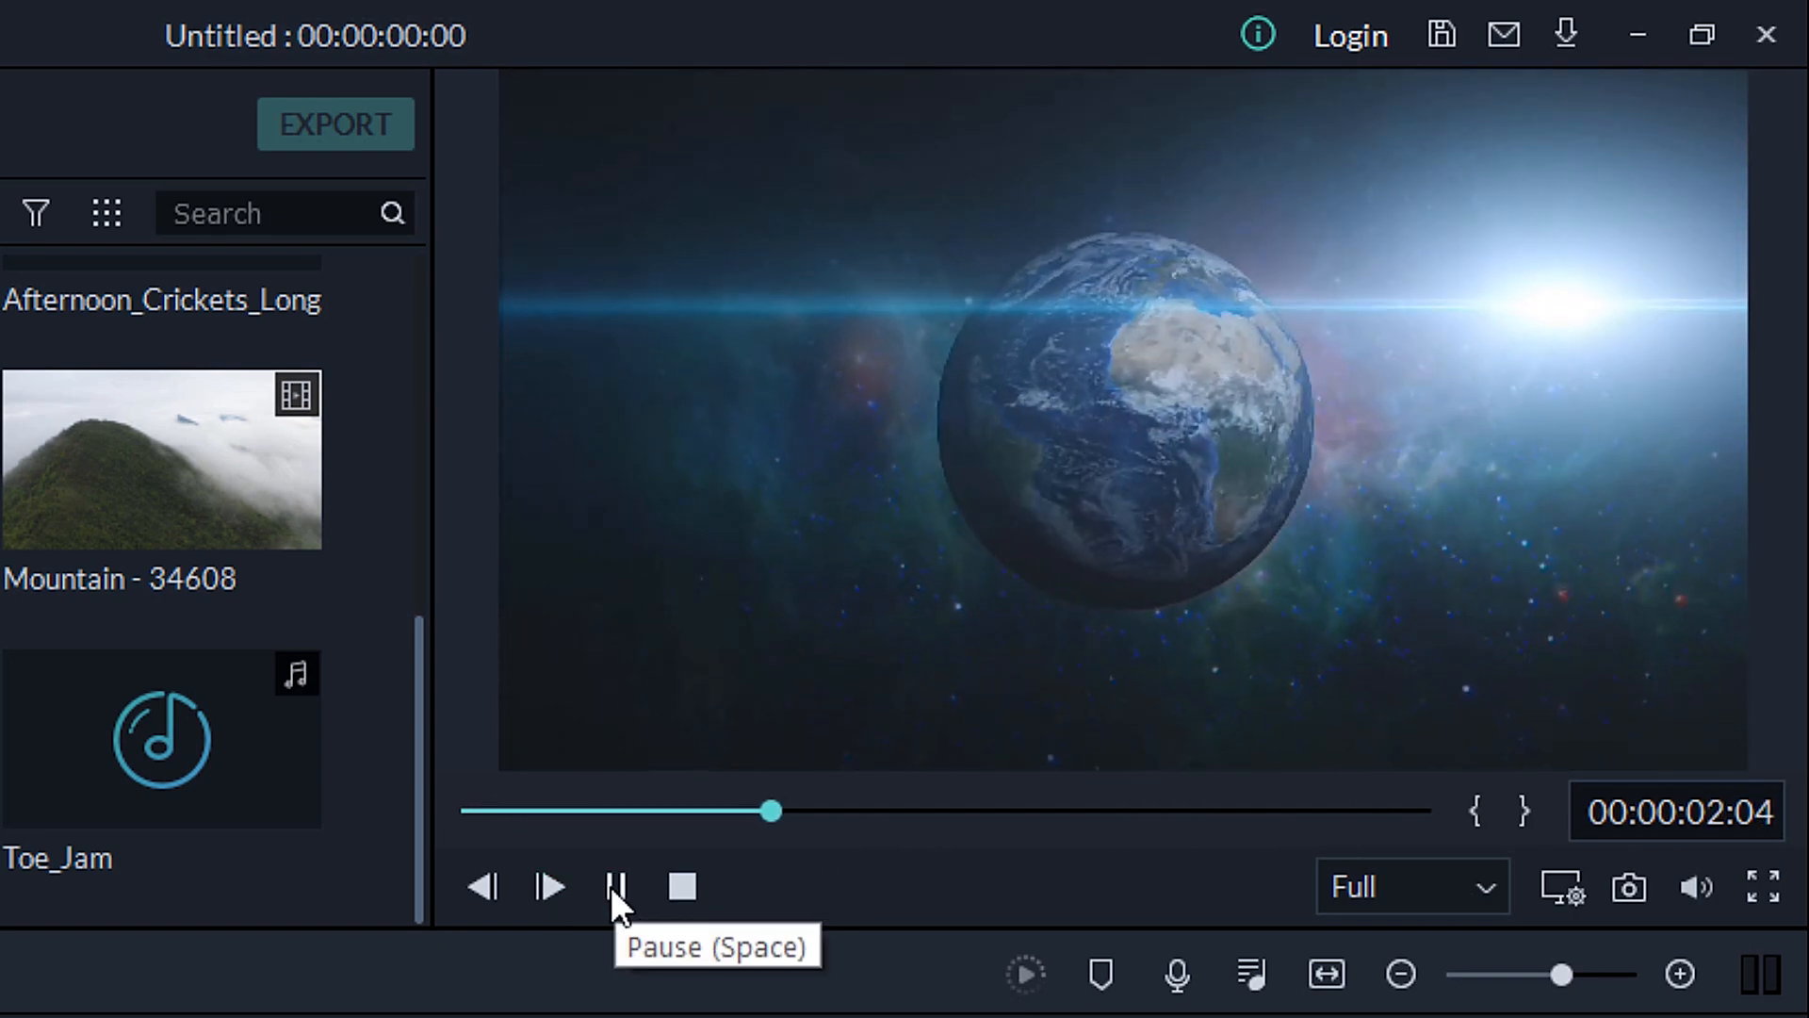
{"action": "left_click", "coordinate": [612, 885]}
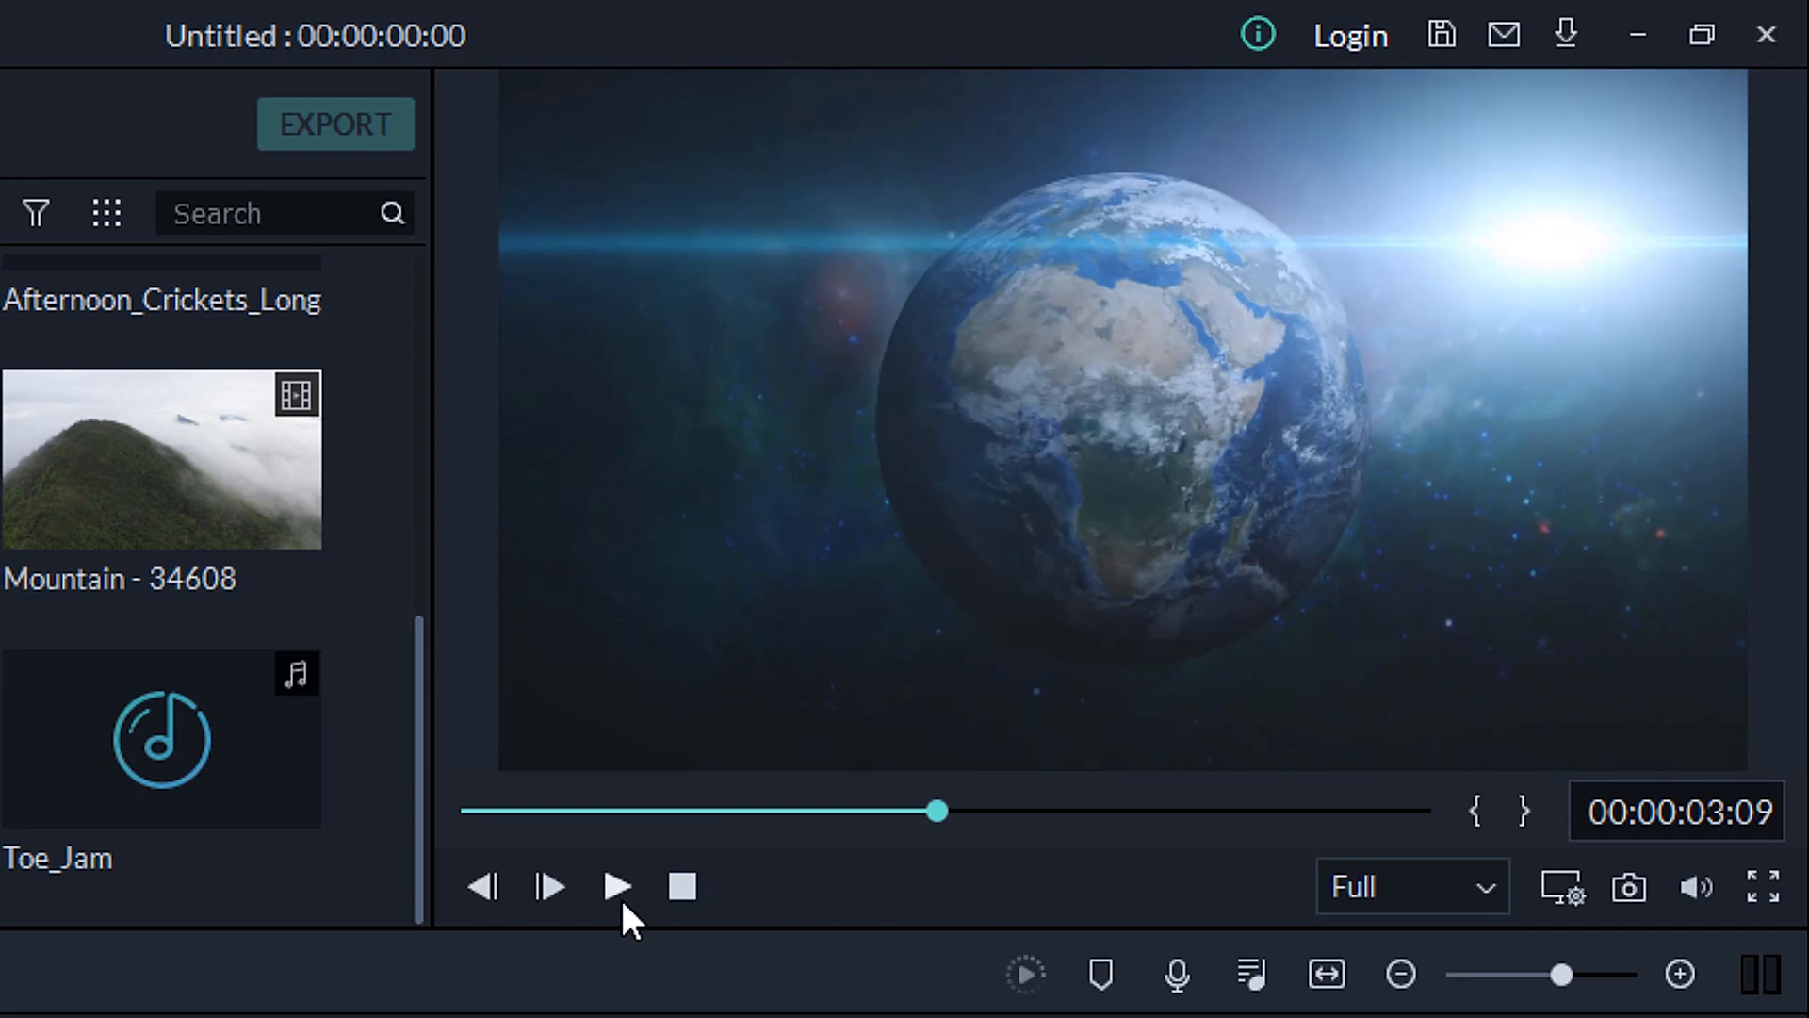
{"action": "key", "text": "space"}
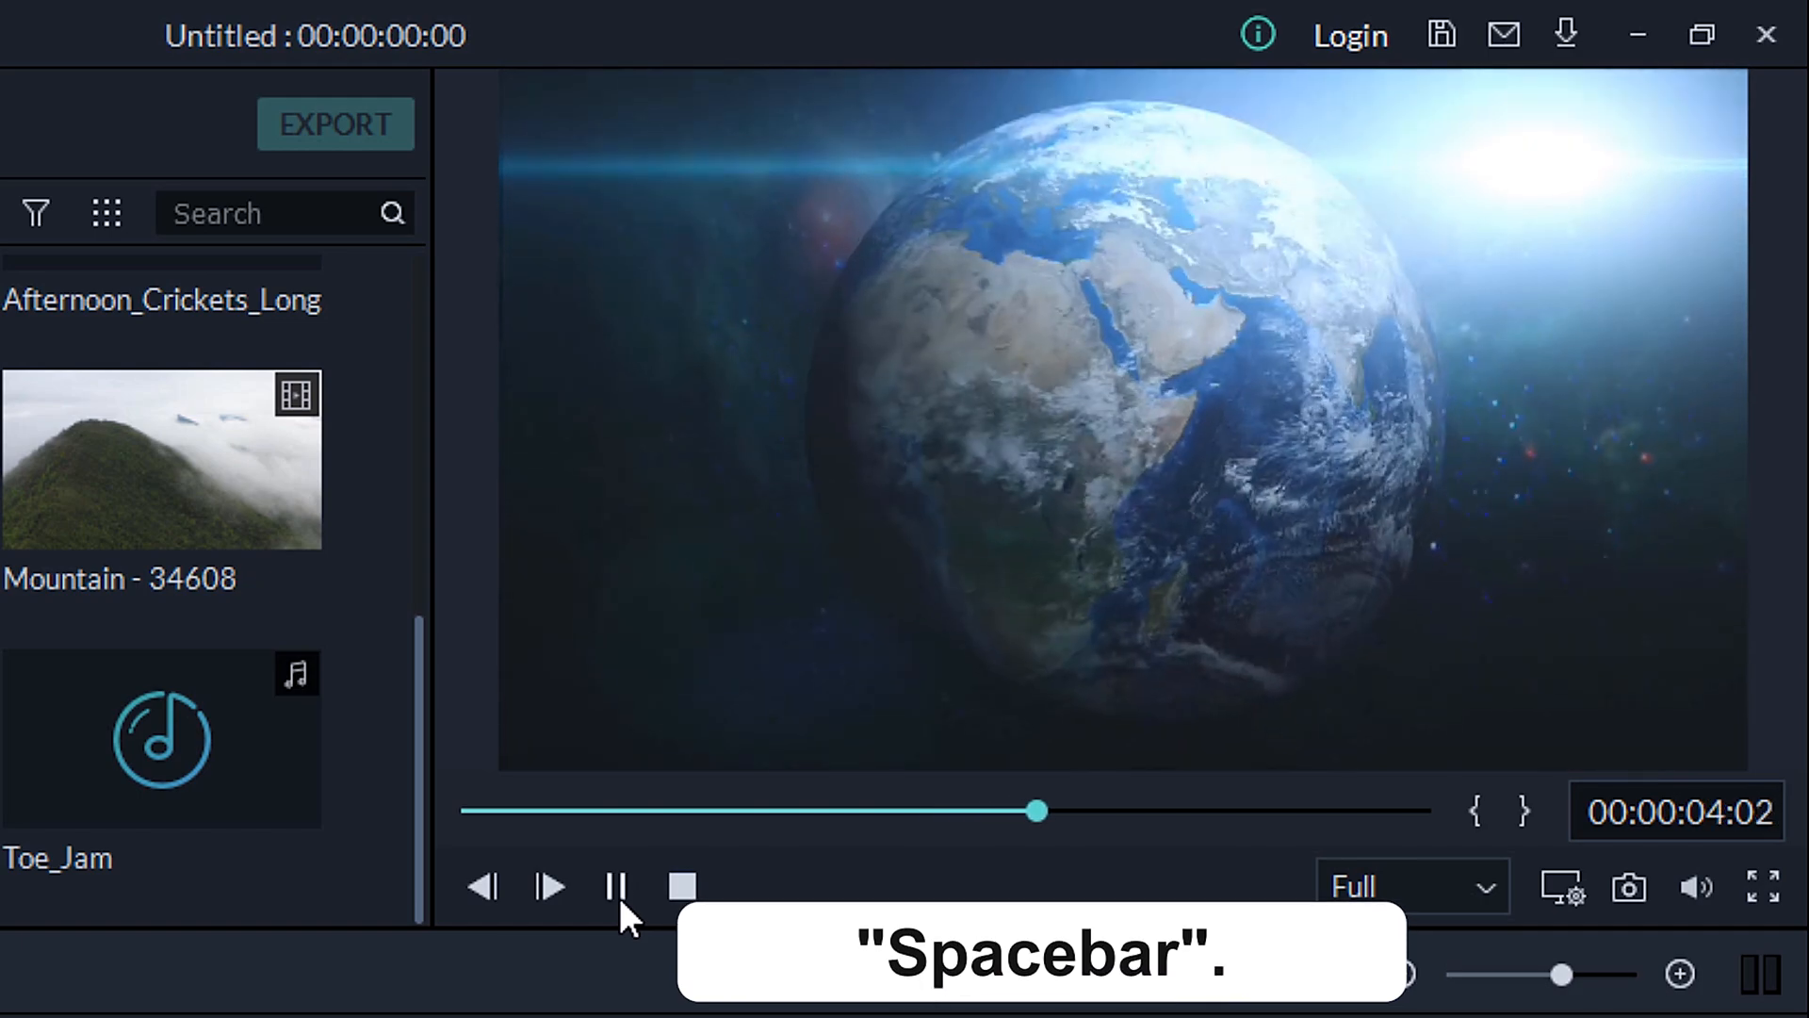
{"action": "key", "text": "space"}
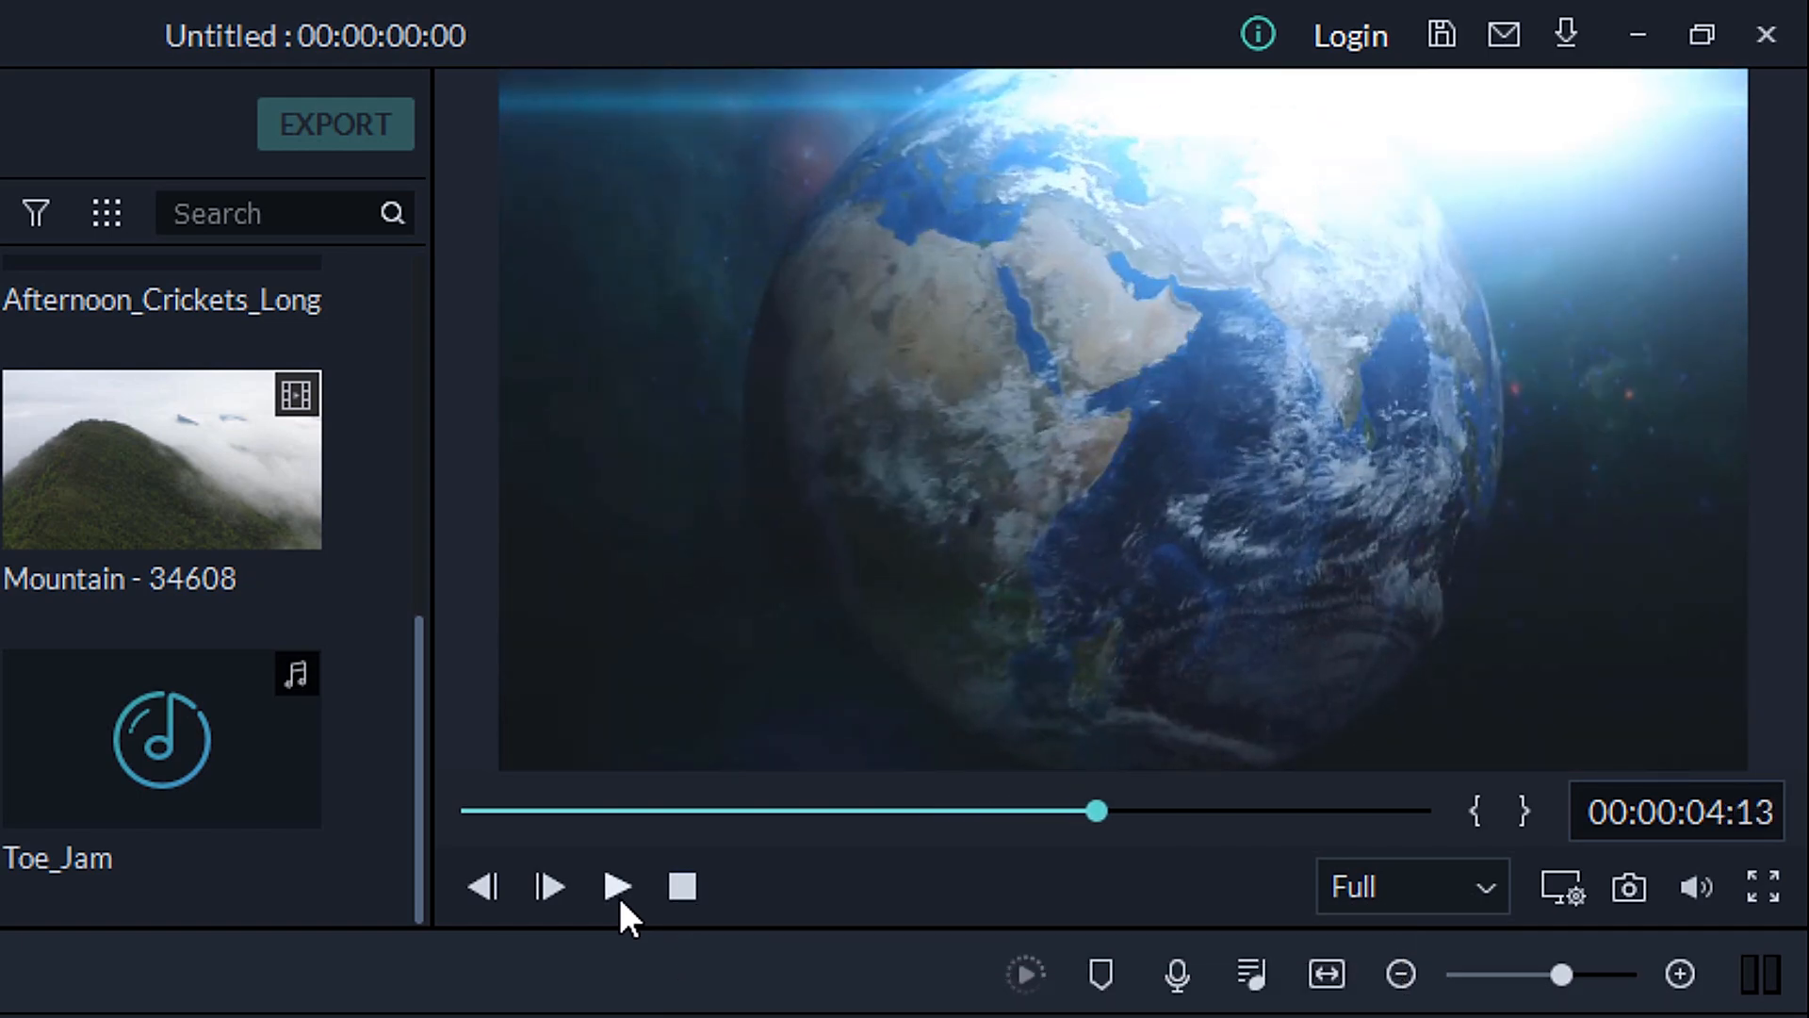
- Step repeatedly forward and backward frame by frame through the Earth_Zoom_In preview, ending at 00:00:04:15
{"action": "key", "text": "Right"}
{"action": "key", "text": "Right"}
{"action": "key", "text": "Right"}
{"action": "key", "text": "Right"}
{"action": "key", "text": "Right"}
{"action": "key", "text": "Right"}
{"action": "key", "text": "Right"}
{"action": "key", "text": "Right"}
{"action": "key", "text": "Right"}
{"action": "key", "text": "Right"}
{"action": "key", "text": "Right"}
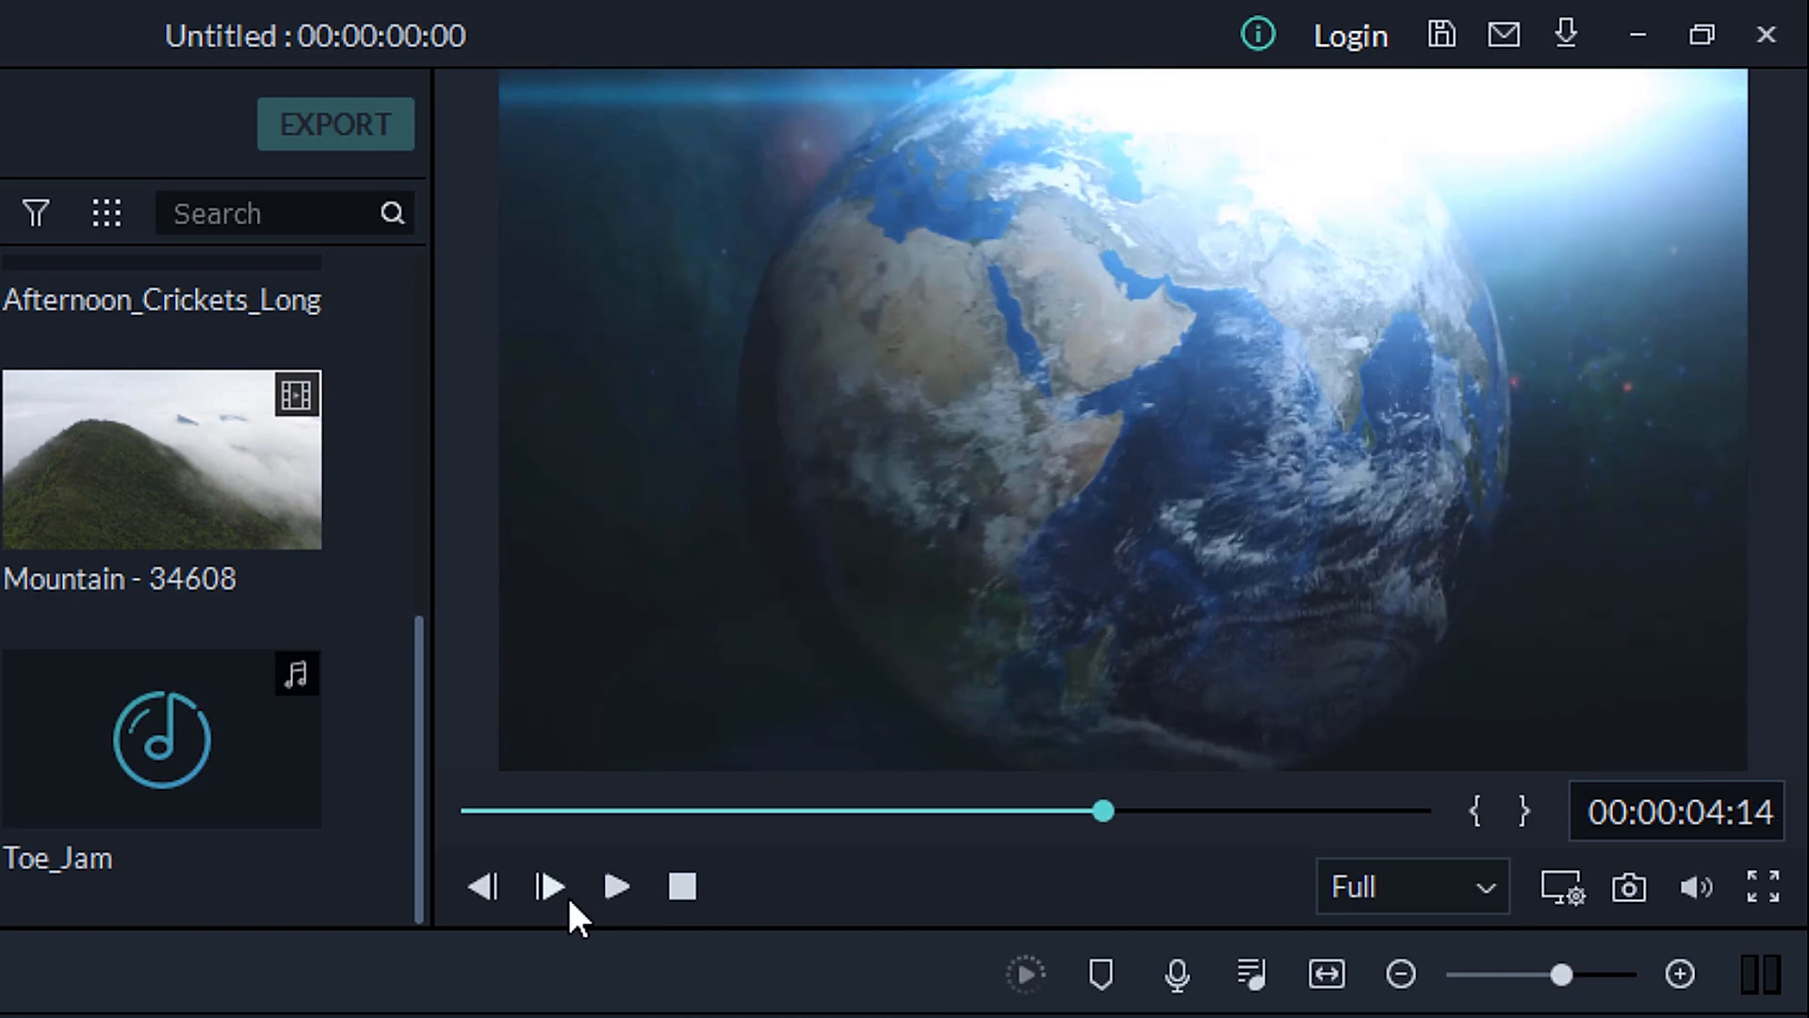
{"action": "key", "text": "Left"}
{"action": "key", "text": "Left"}
{"action": "key", "text": "Left"}
{"action": "key", "text": "Left"}
{"action": "key", "text": "Left"}
{"action": "key", "text": "Left"}
{"action": "key", "text": "Left"}
{"action": "key", "text": "Left"}
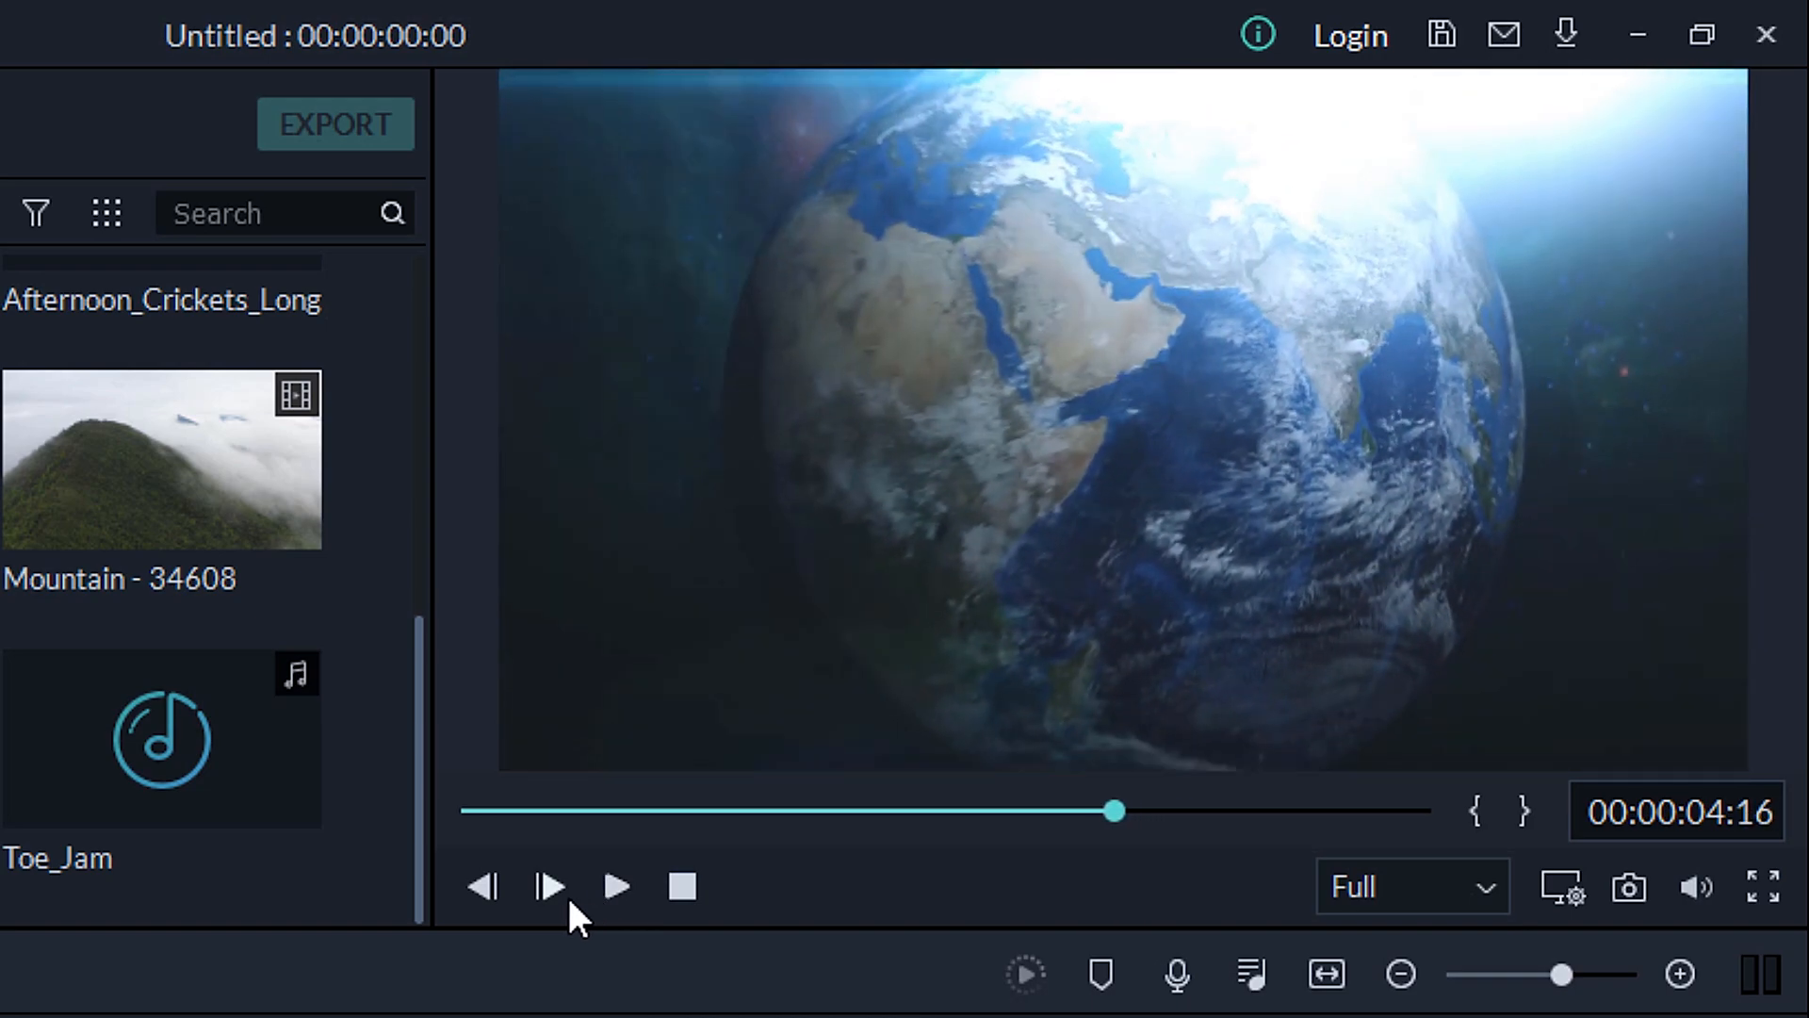
{"action": "key", "text": "Right"}
{"action": "key", "text": "Right"}
{"action": "key", "text": "Right"}
{"action": "key", "text": "Right"}
{"action": "key", "text": "Right"}
{"action": "key", "text": "Right"}
{"action": "key", "text": "Right"}
{"action": "key", "text": "Right"}
{"action": "key", "text": "Right"}
{"action": "key", "text": "Right"}
{"action": "key", "text": "Right"}
{"action": "key", "text": "Right"}
{"action": "key", "text": "Left"}
{"action": "key", "text": "Left"}
{"action": "key", "text": "Left"}
{"action": "key", "text": "Left"}
{"action": "key", "text": "Left"}
{"action": "key", "text": "Left"}
{"action": "key", "text": "Left"}
{"action": "key", "text": "Left"}
{"action": "key", "text": "Left"}
{"action": "key", "text": "Left"}
{"action": "key", "text": "Left"}
{"action": "key", "text": "Left"}
{"action": "key", "text": "Left"}
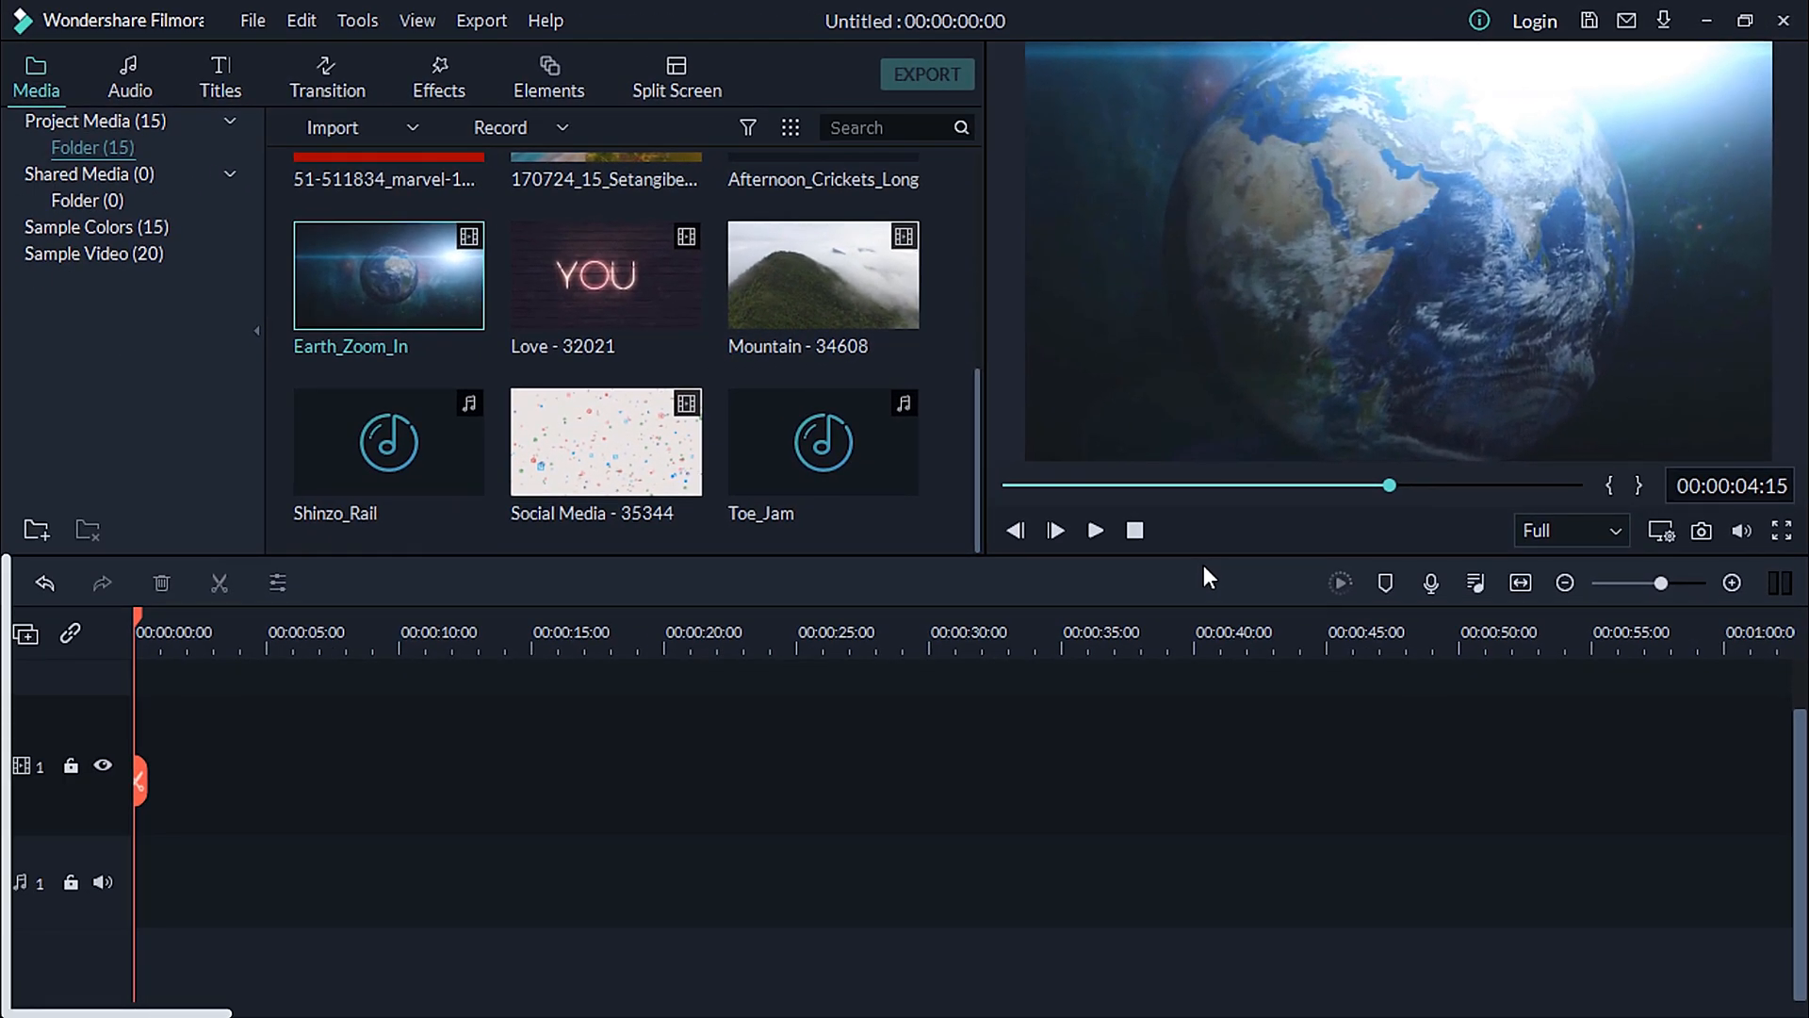
{"action": "left_click", "coordinate": [1209, 577]}
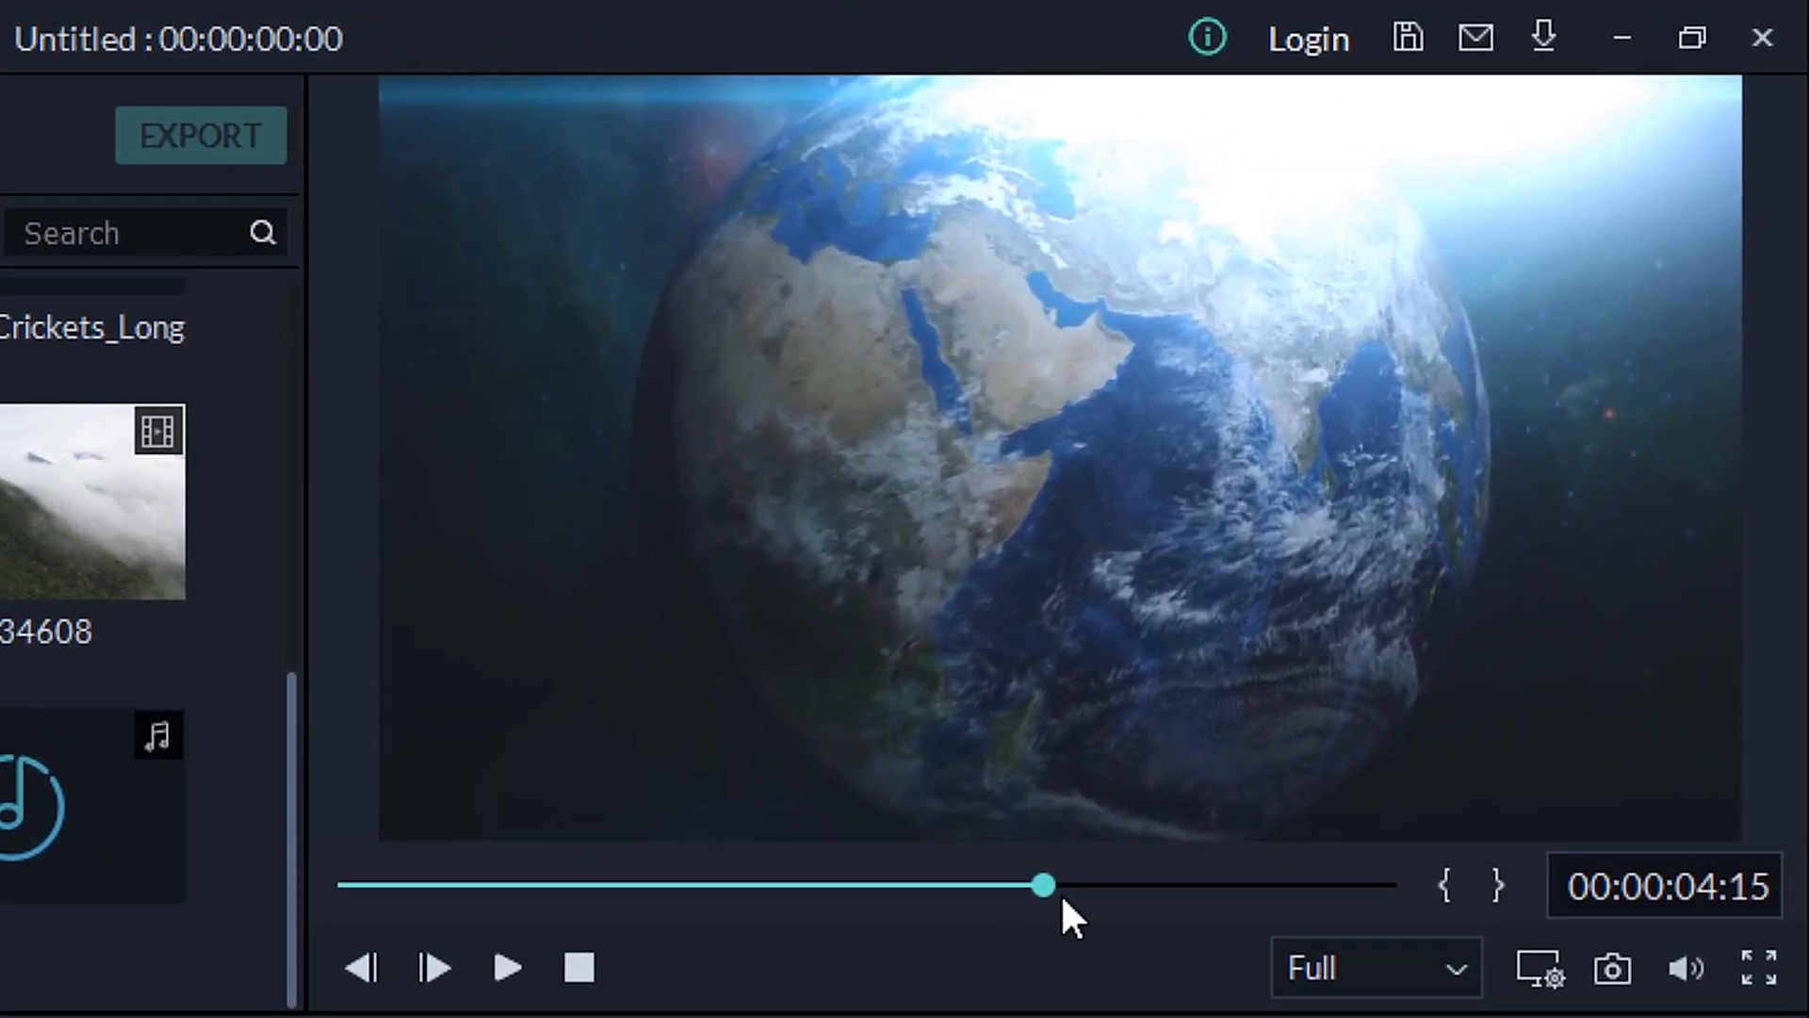
- Mark the in point of Earth_Zoom_In at 00:00:00:06 and its out point at 00:00:05:22
{"action": "left_click_drag", "start_coordinate": [1305, 584], "coordinate": [833, 584]}
{"action": "left_click_drag", "start_coordinate": [330, 886], "coordinate": [386, 886]}
{"action": "key", "text": "i"}
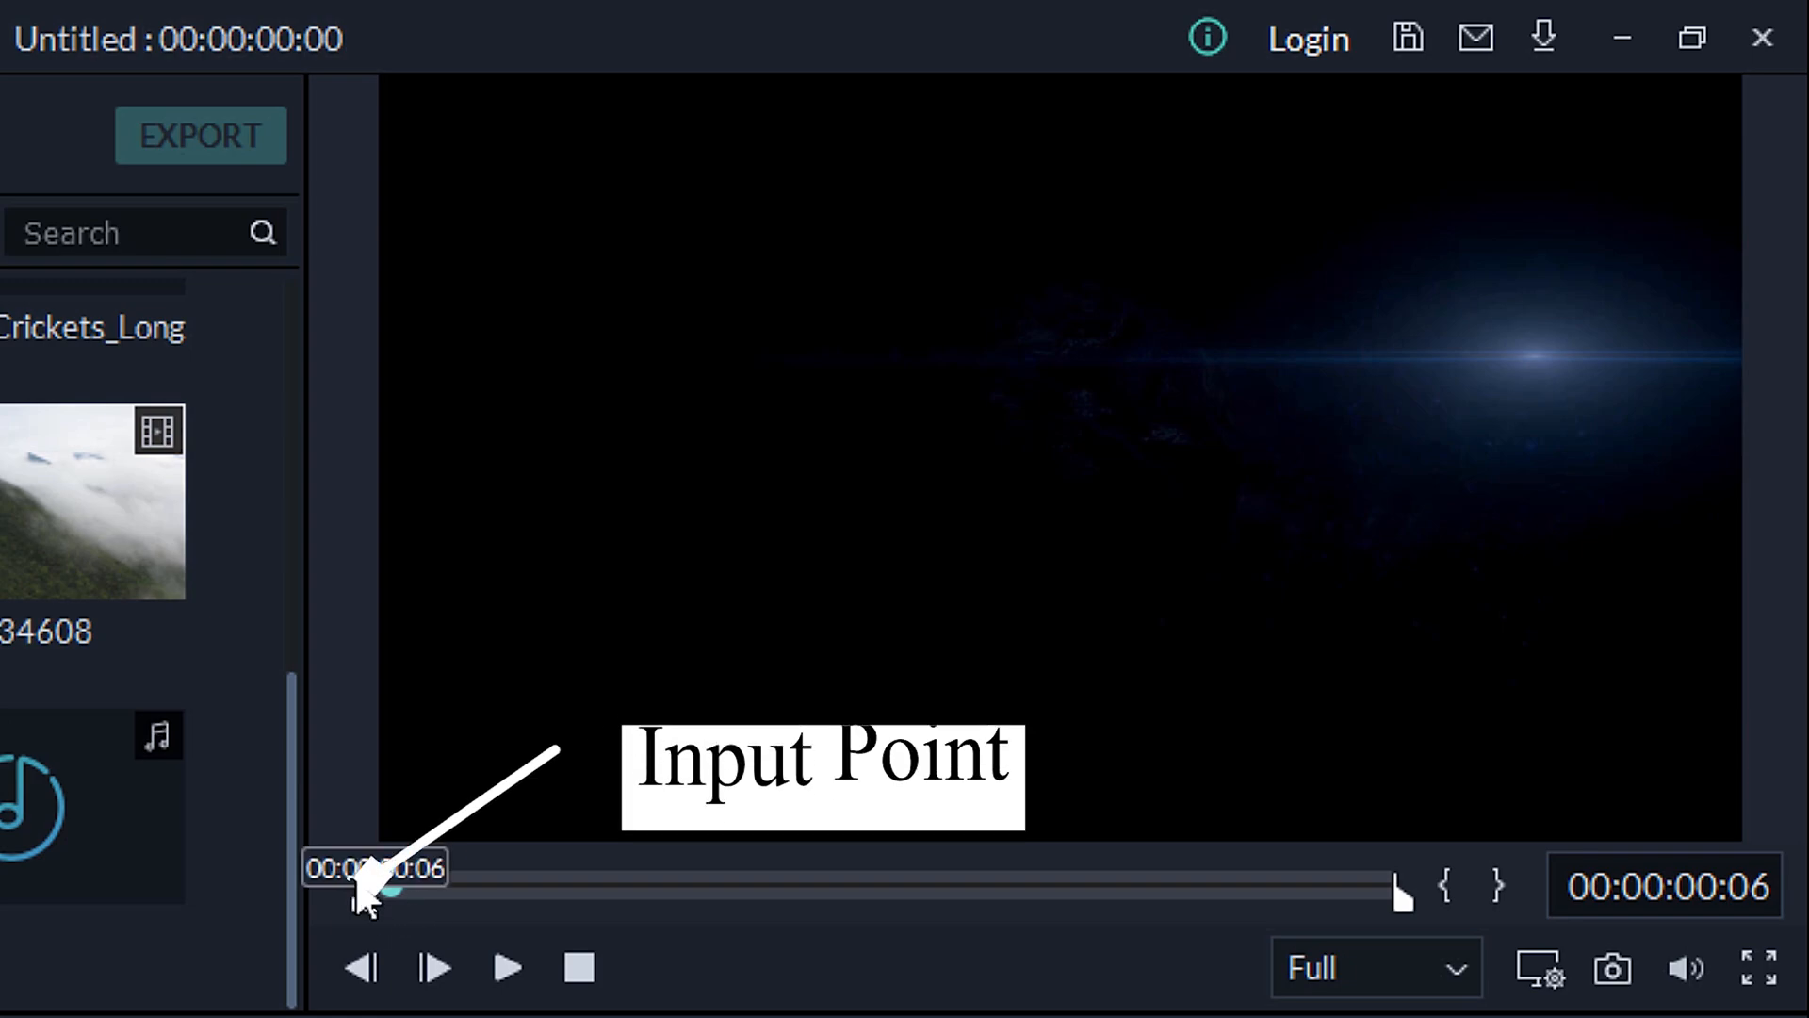
{"action": "left_click_drag", "start_coordinate": [399, 878], "coordinate": [1244, 923]}
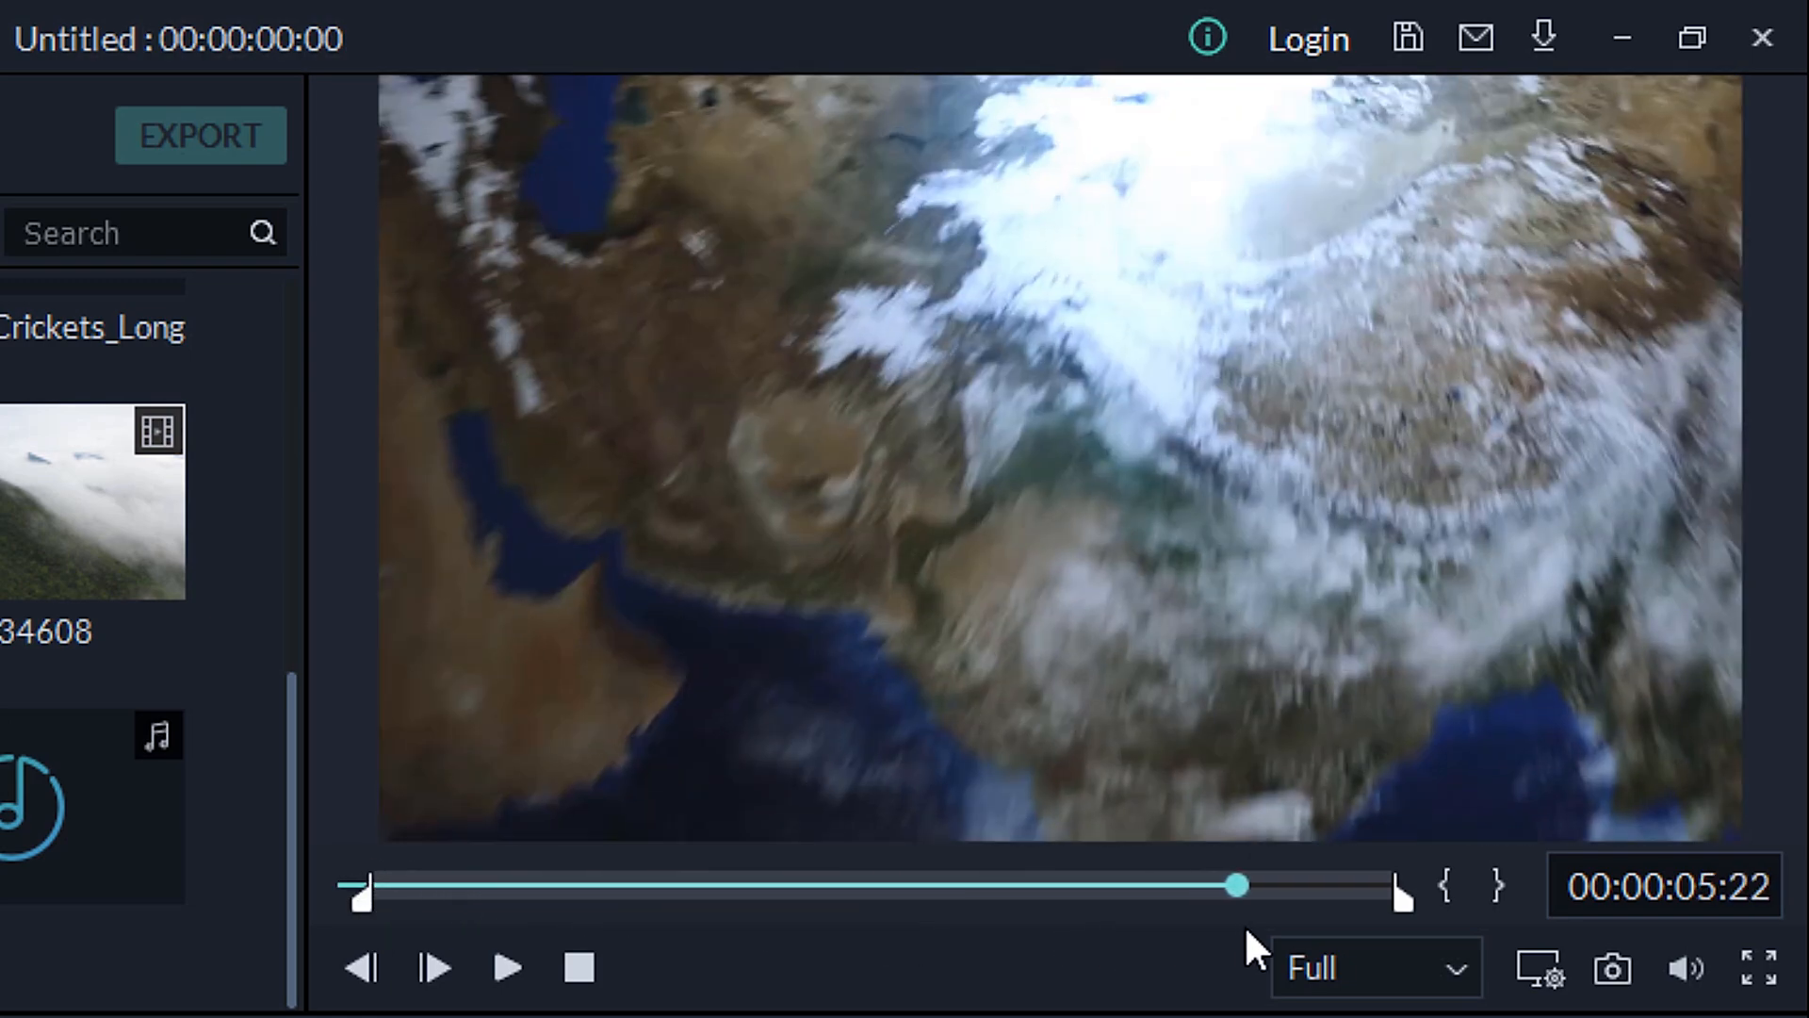
{"action": "key", "text": "o"}
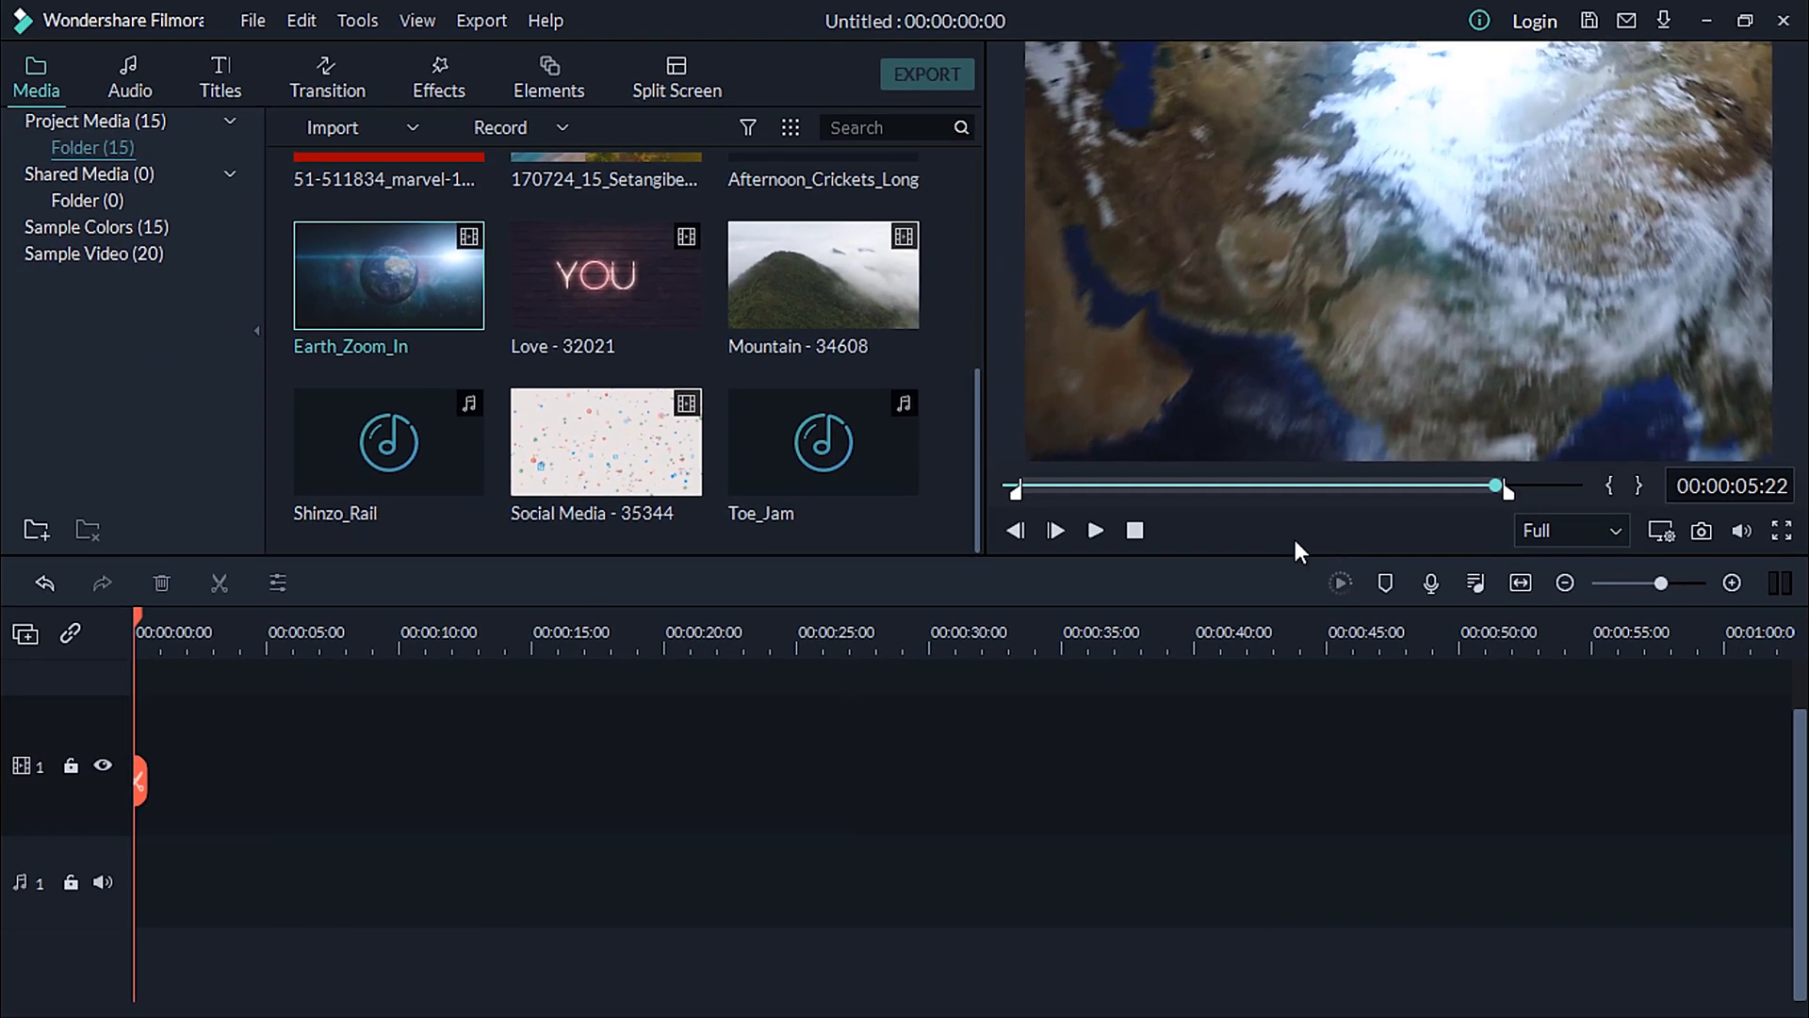
- Place the marked Earth_Zoom_In range at the start of video track 1 and add Mountain - 34608 directly after it
{"action": "left_click_drag", "start_coordinate": [362, 272], "coordinate": [133, 816]}
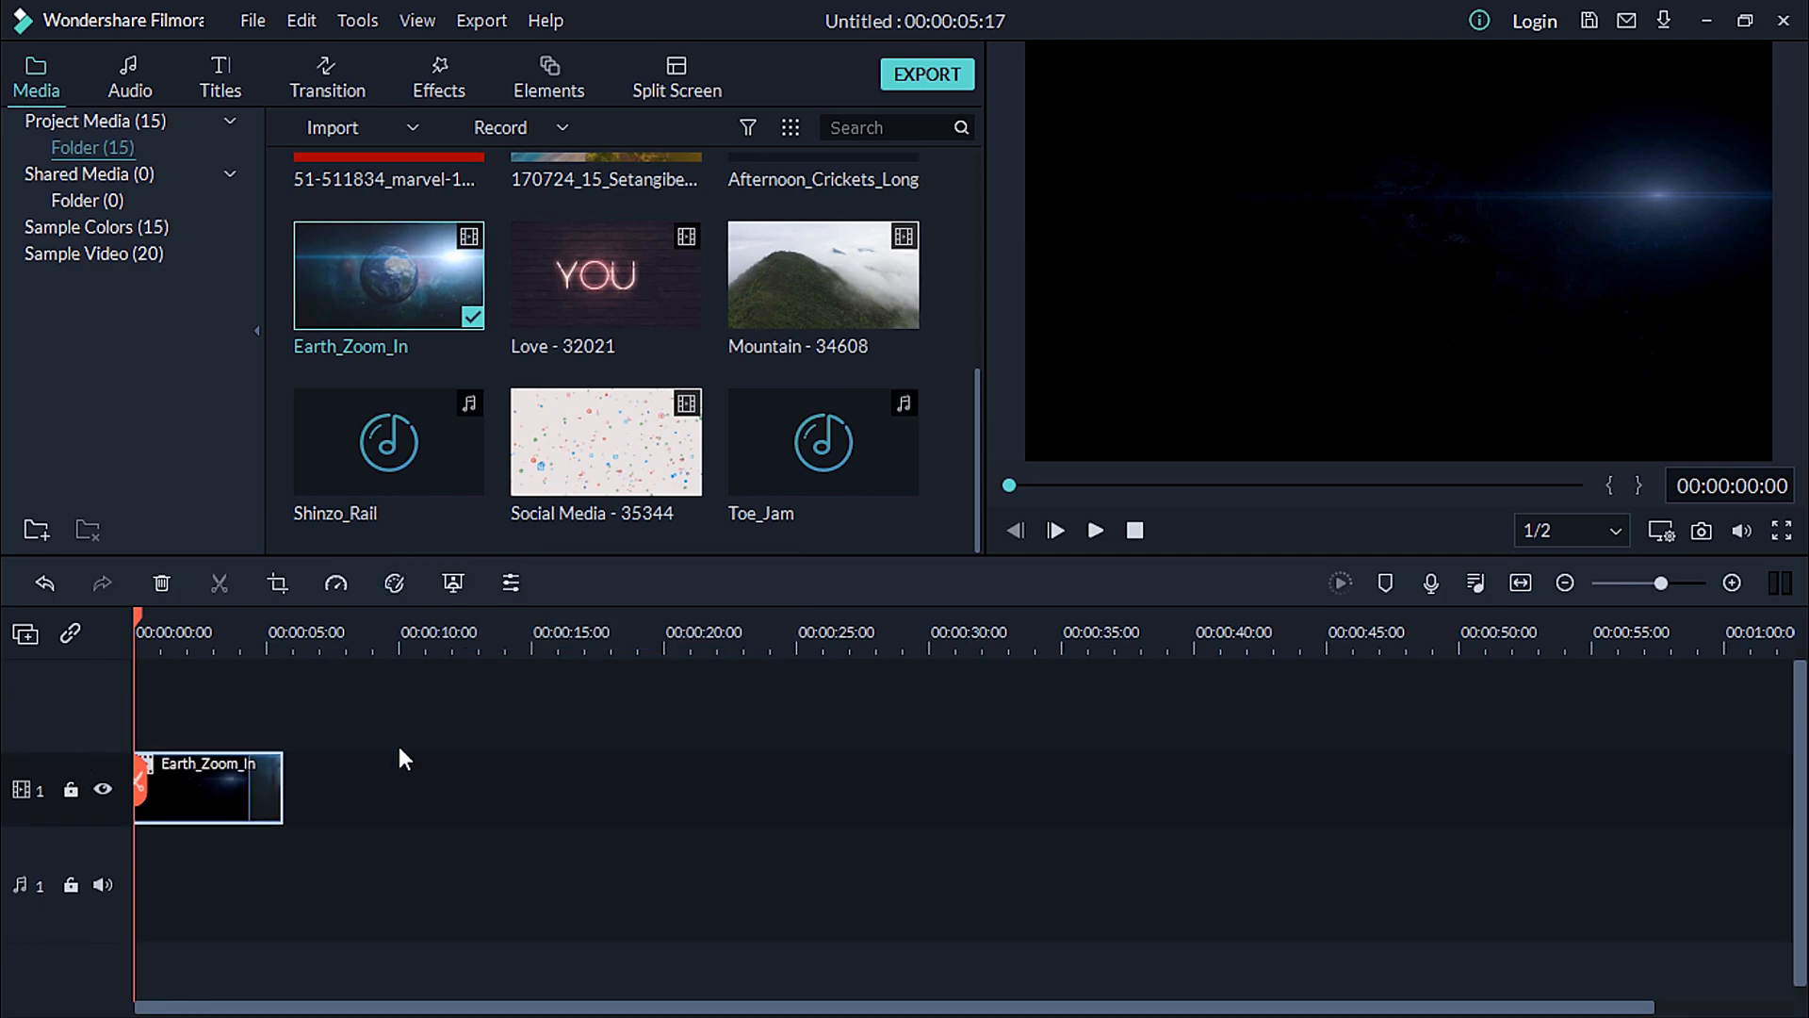
{"action": "key", "text": "space"}
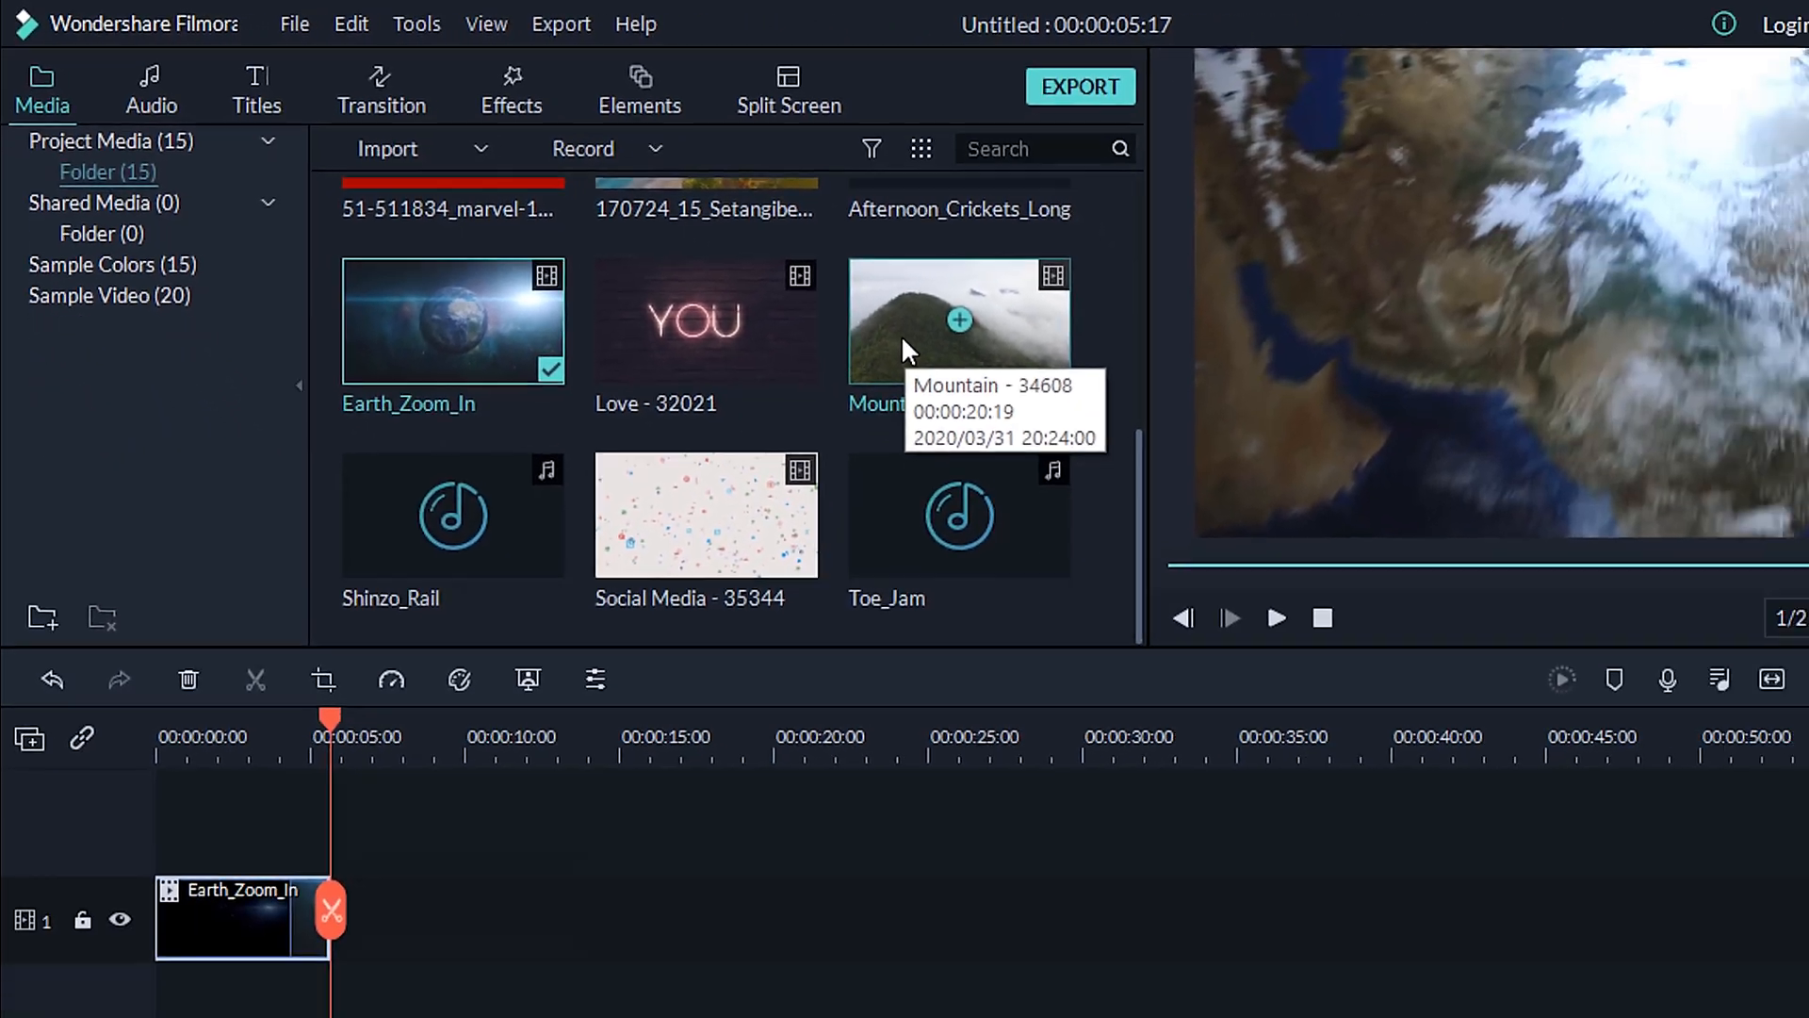
{"action": "left_click_drag", "start_coordinate": [903, 342], "coordinate": [330, 947]}
{"action": "left_click_drag", "start_coordinate": [285, 811], "coordinate": [281, 806]}
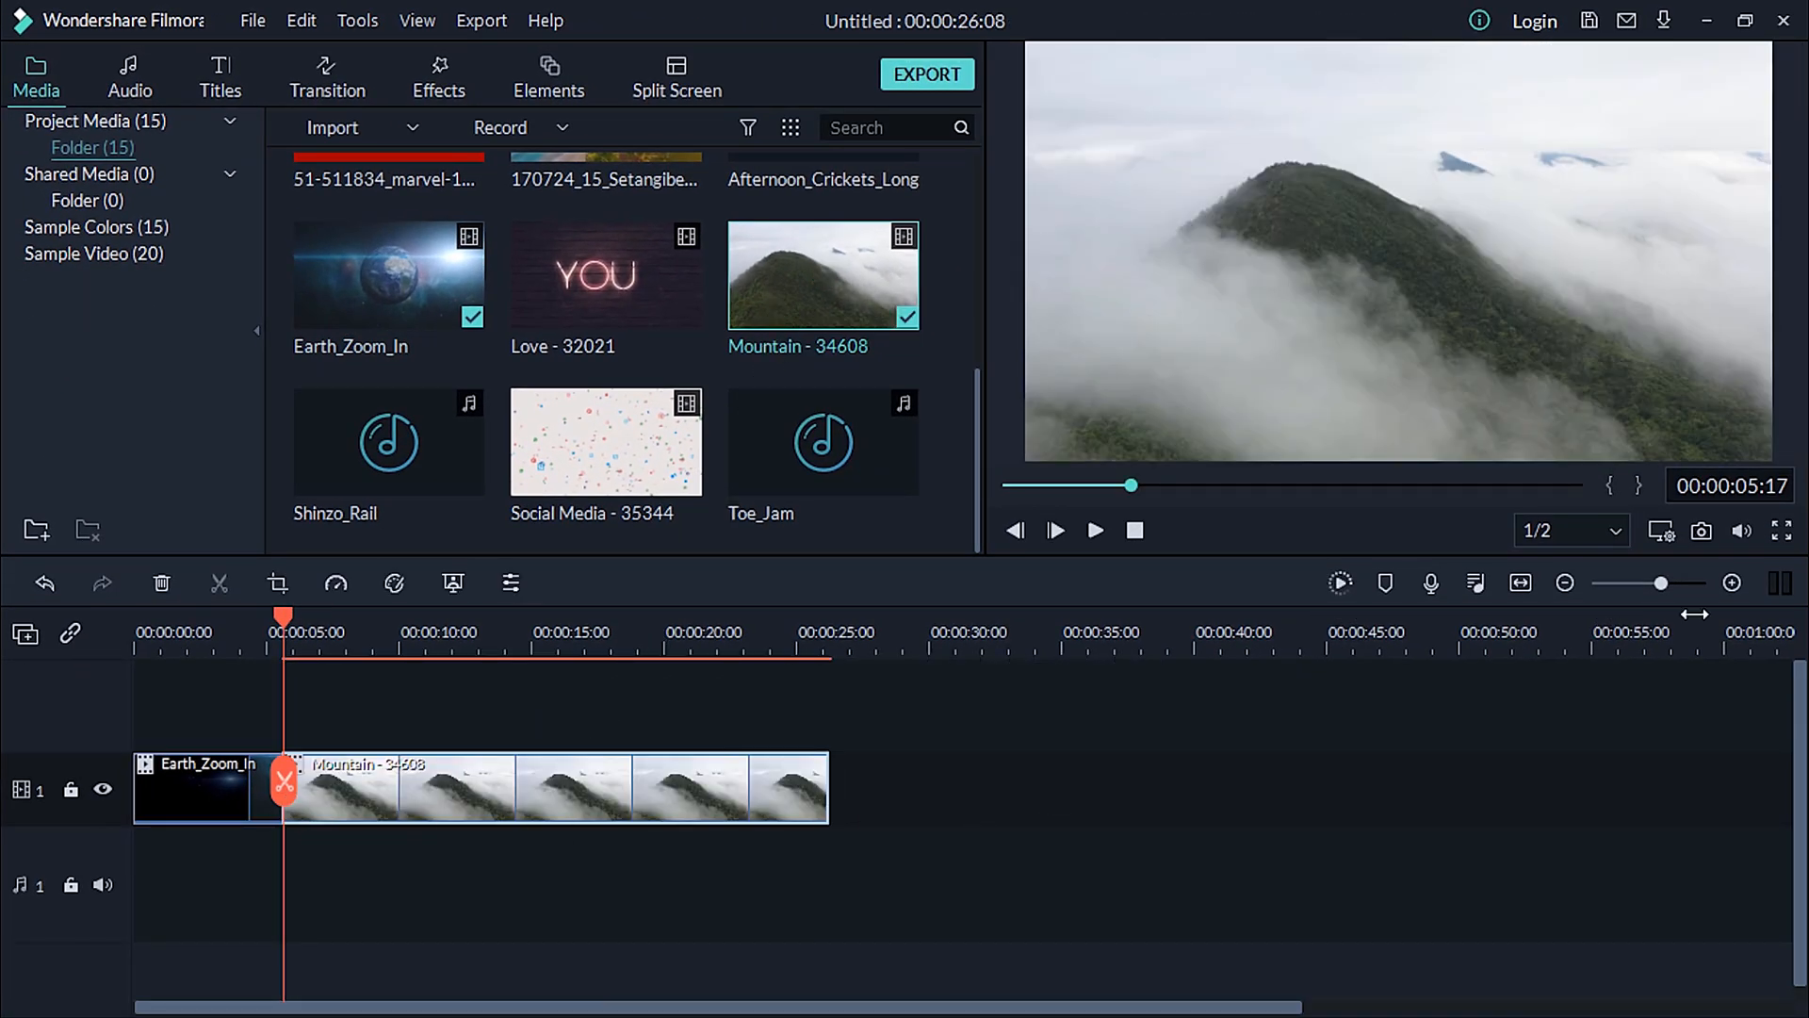
- Split the Mountain - 34608 clip on the timeline just after 00:00:09:00 and delete its first part
{"action": "left_click", "coordinate": [1732, 582]}
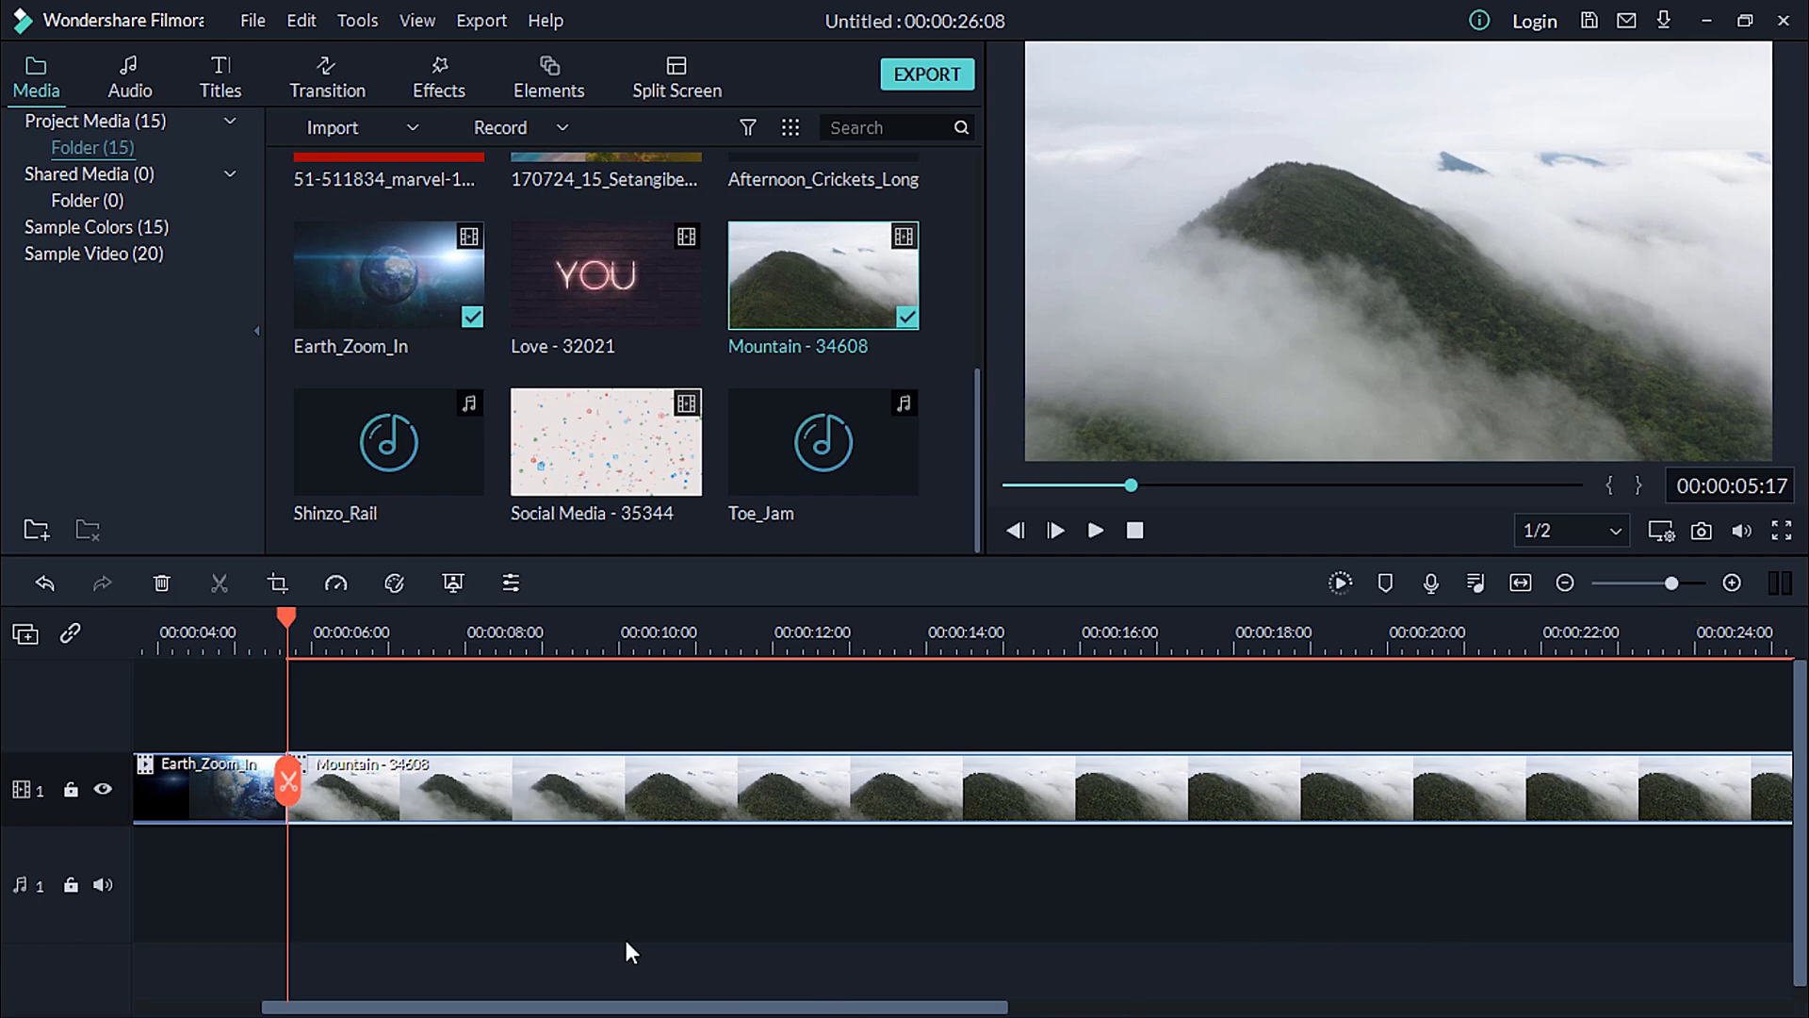
{"action": "key", "text": "space"}
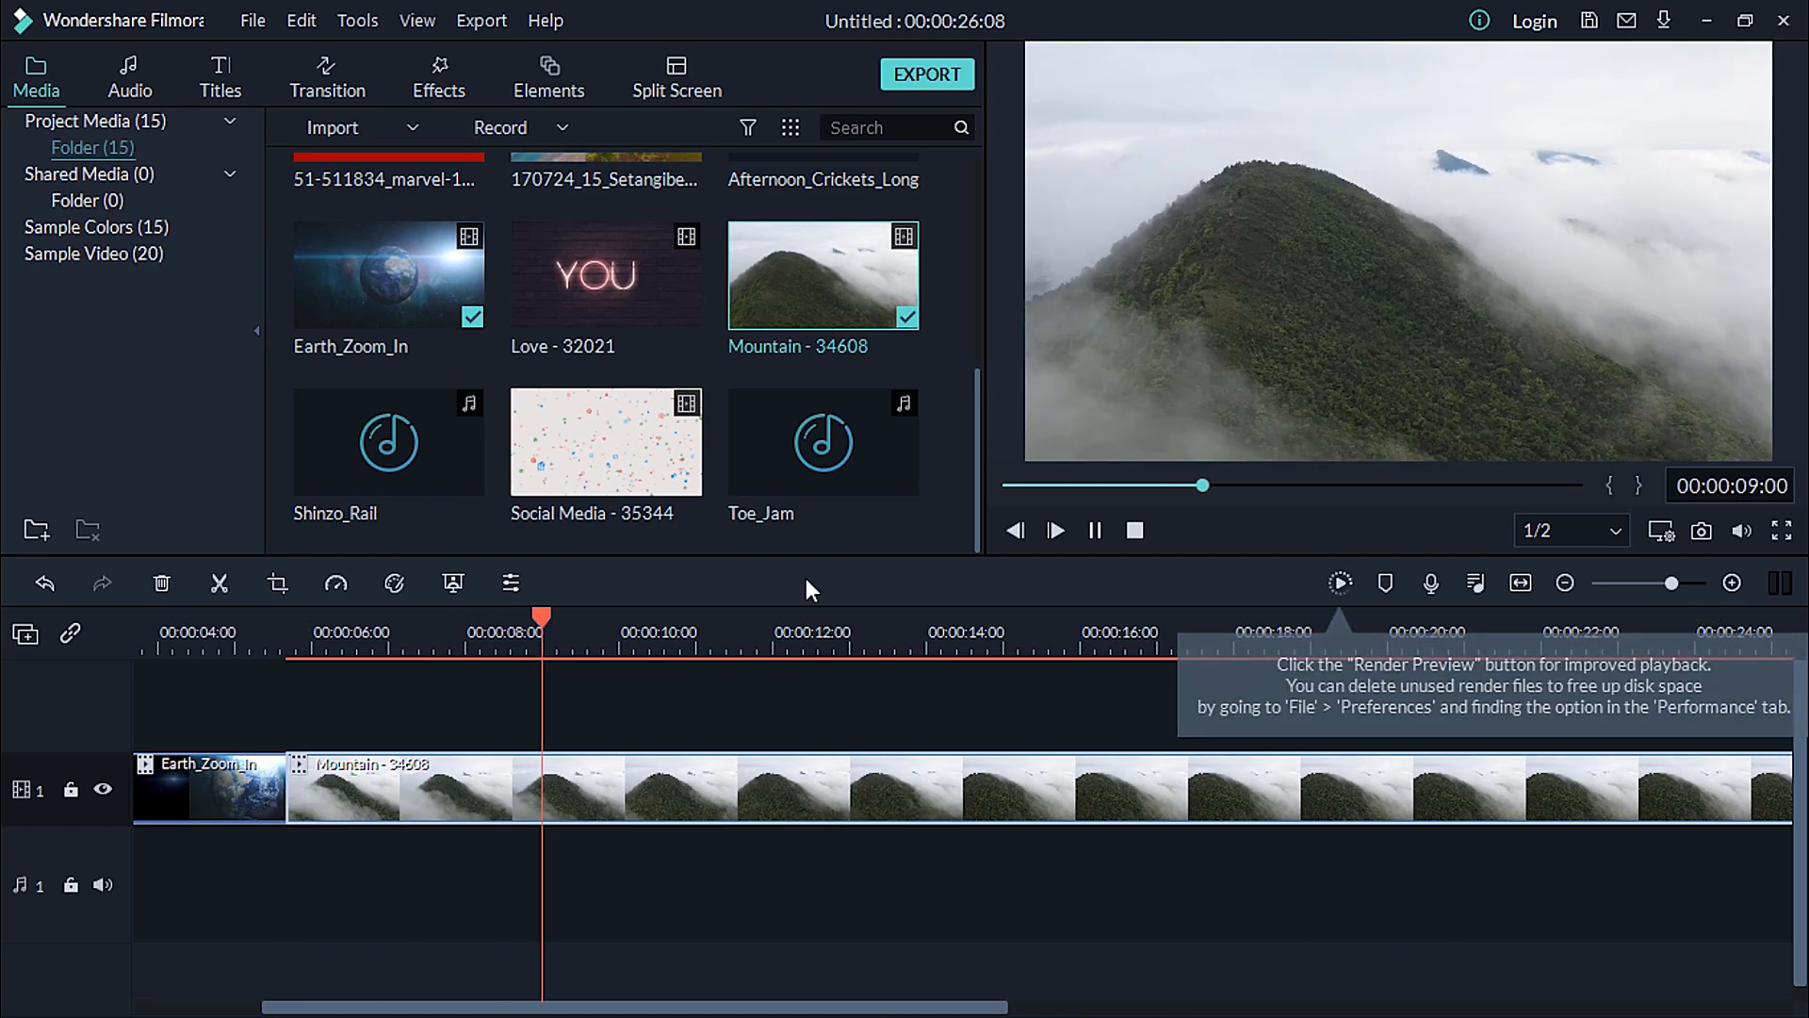
{"action": "key", "text": "space"}
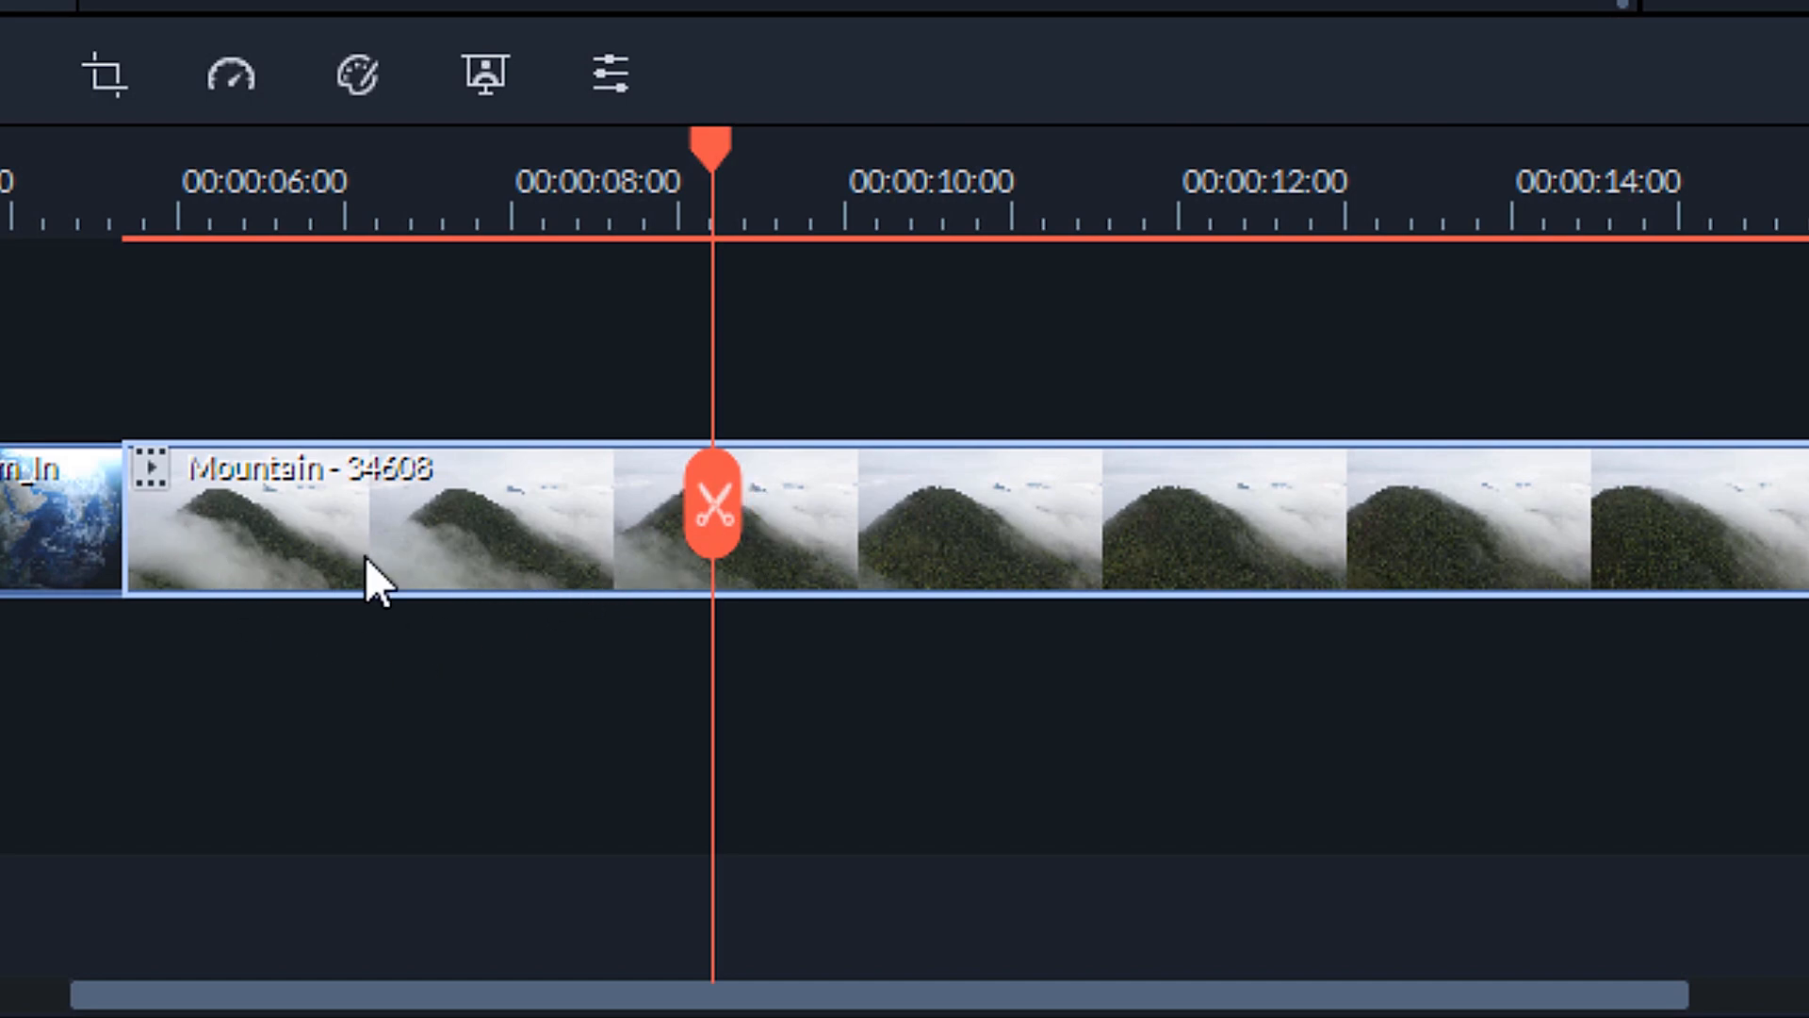
{"action": "left_click", "coordinate": [718, 509]}
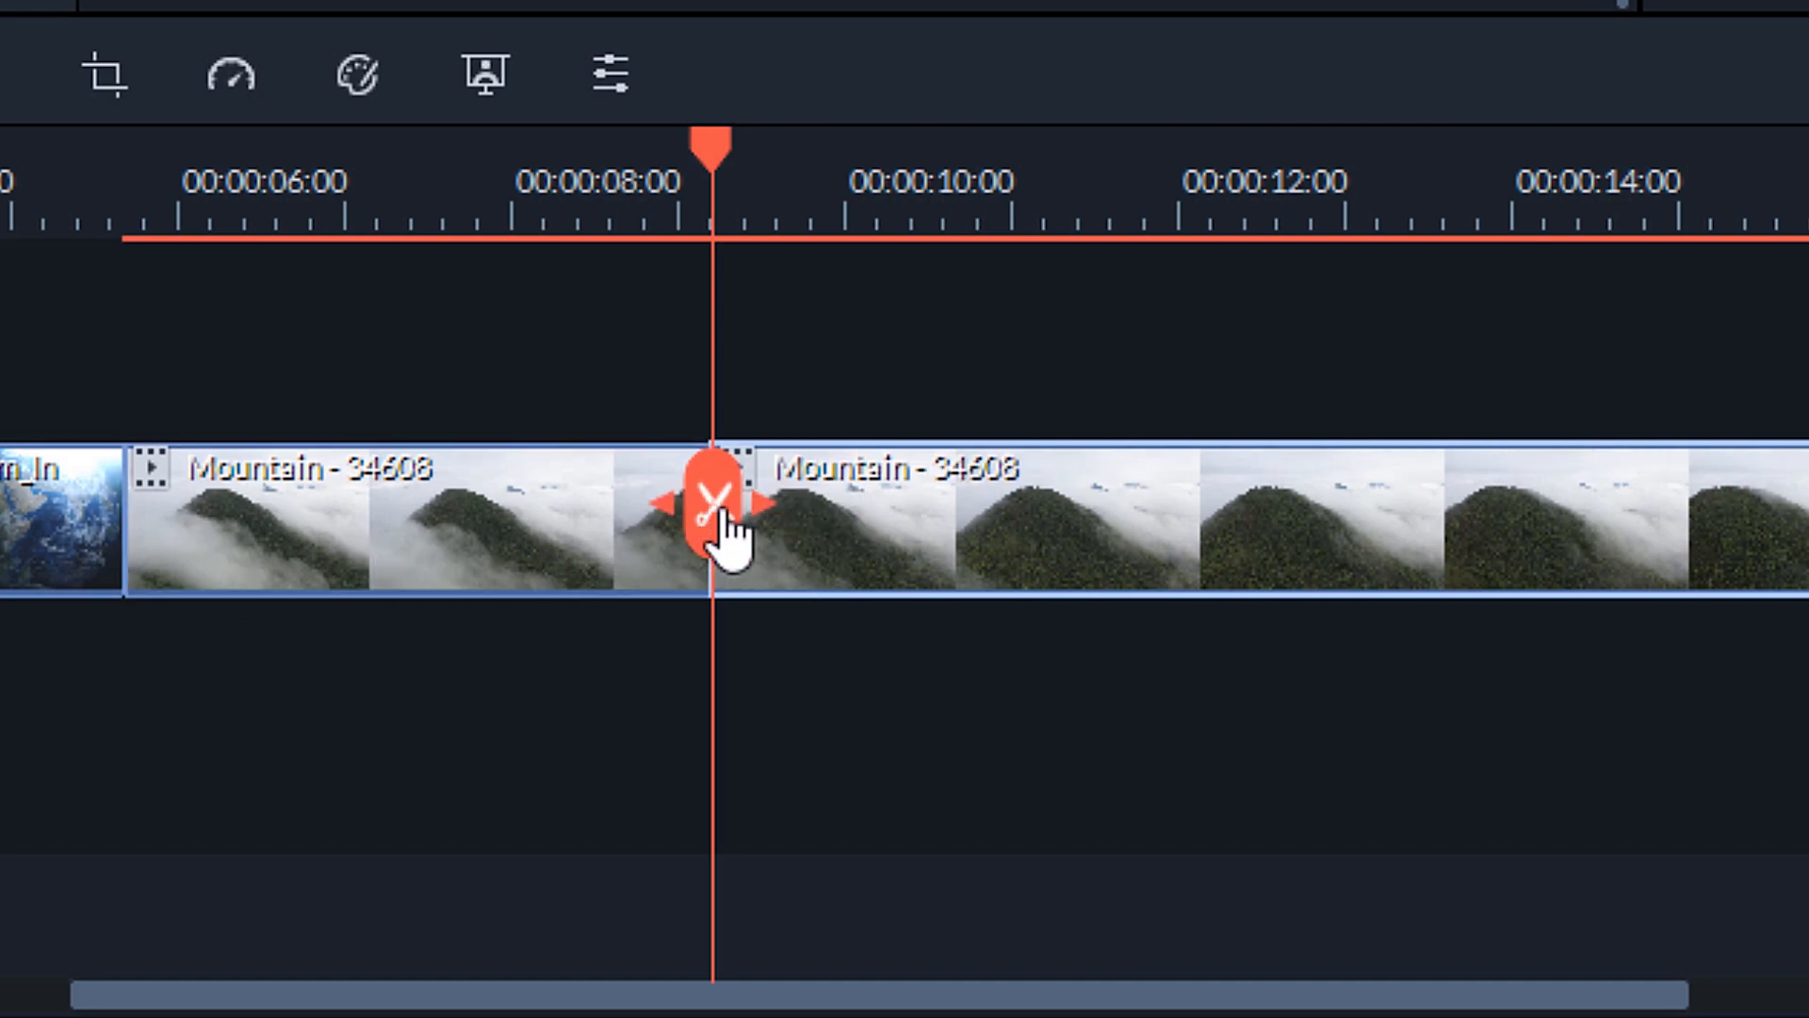
{"action": "left_click", "coordinate": [394, 546]}
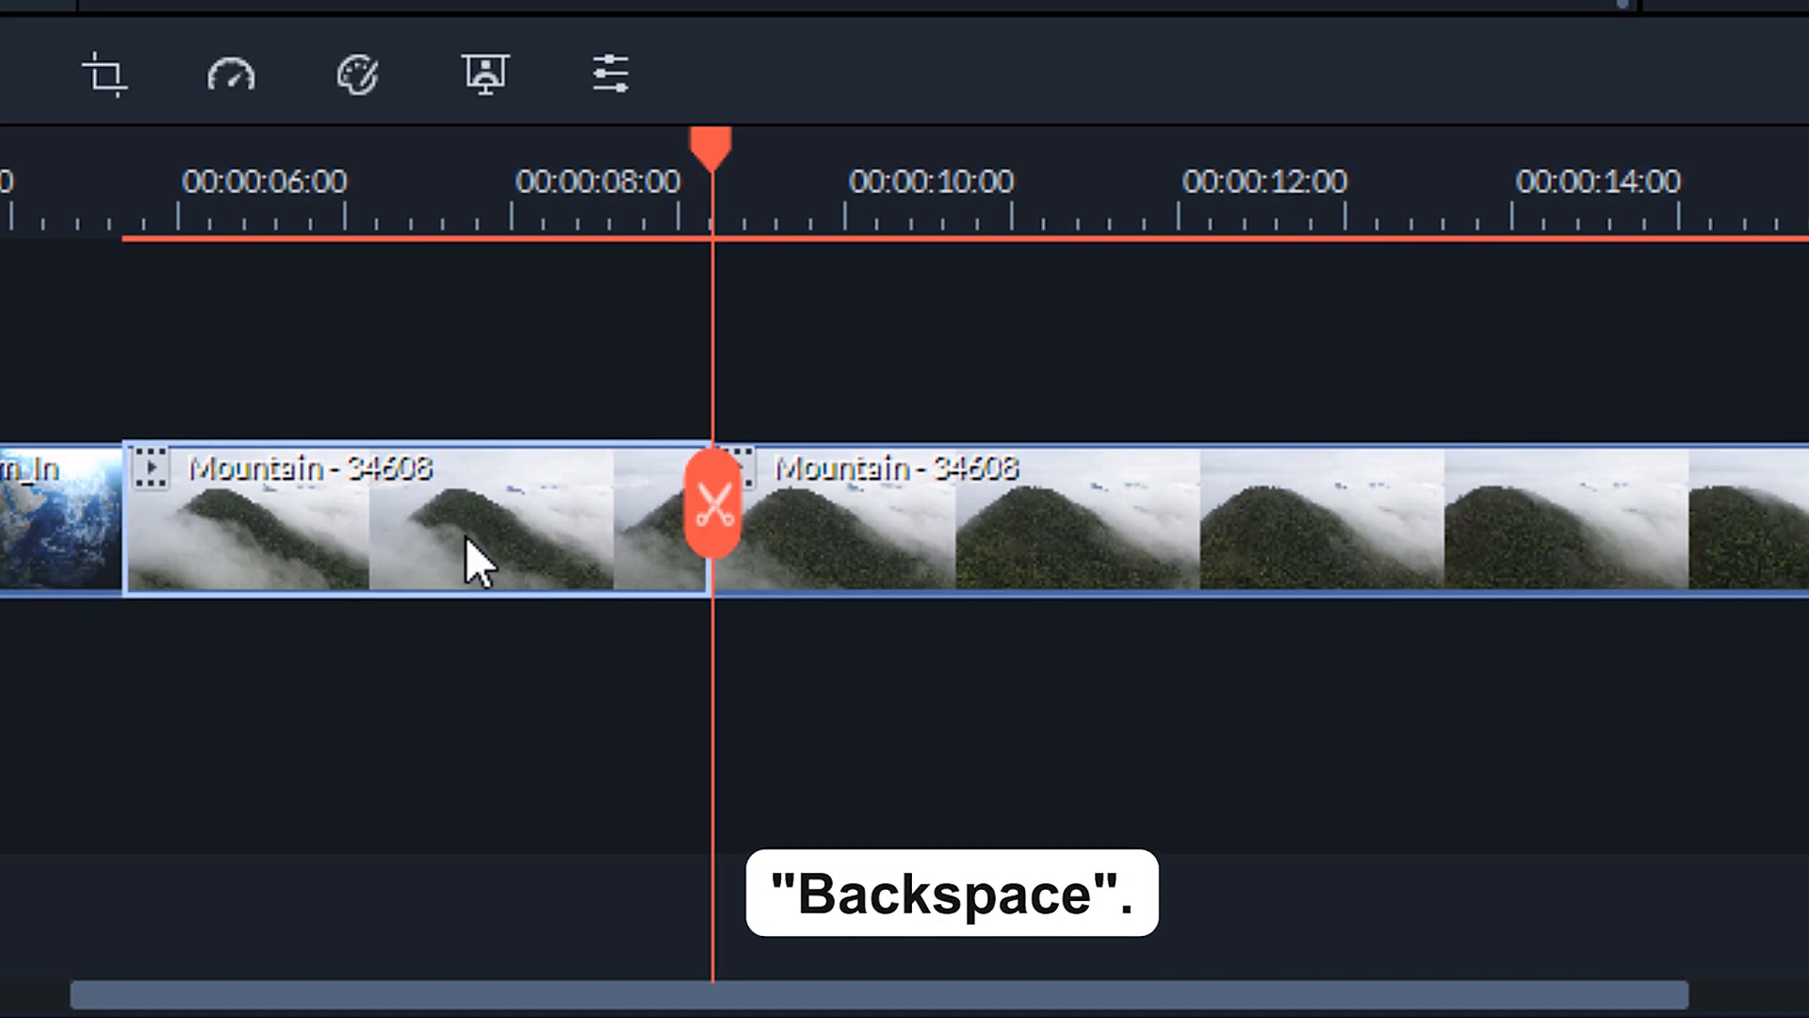
{"action": "key", "text": "BackSpace"}
- Undo the deletion and the split of the Mountain - 34608 clip
{"action": "key", "text": "ctrl+z"}
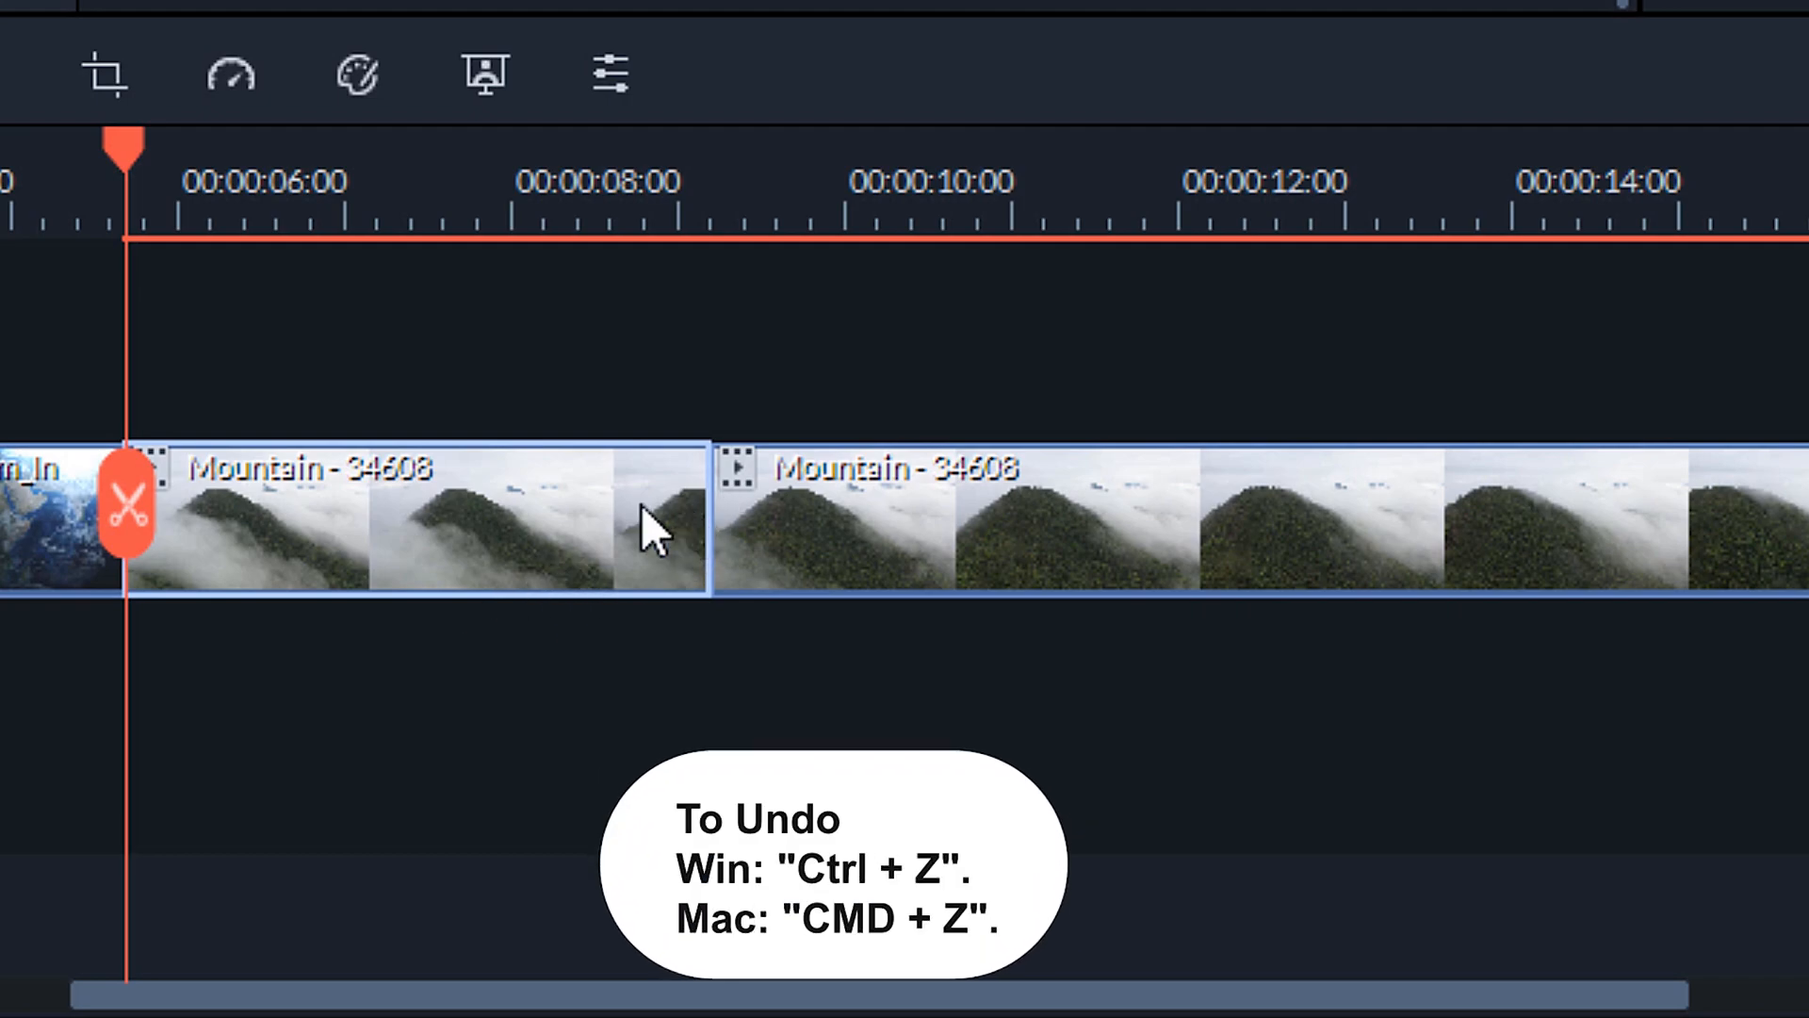
{"action": "key", "text": "ctrl+z"}
- Trim about 4 seconds off the start of the Mountain - 34608 clip by its front edge
{"action": "left_click_drag", "start_coordinate": [127, 139], "coordinate": [825, 283]}
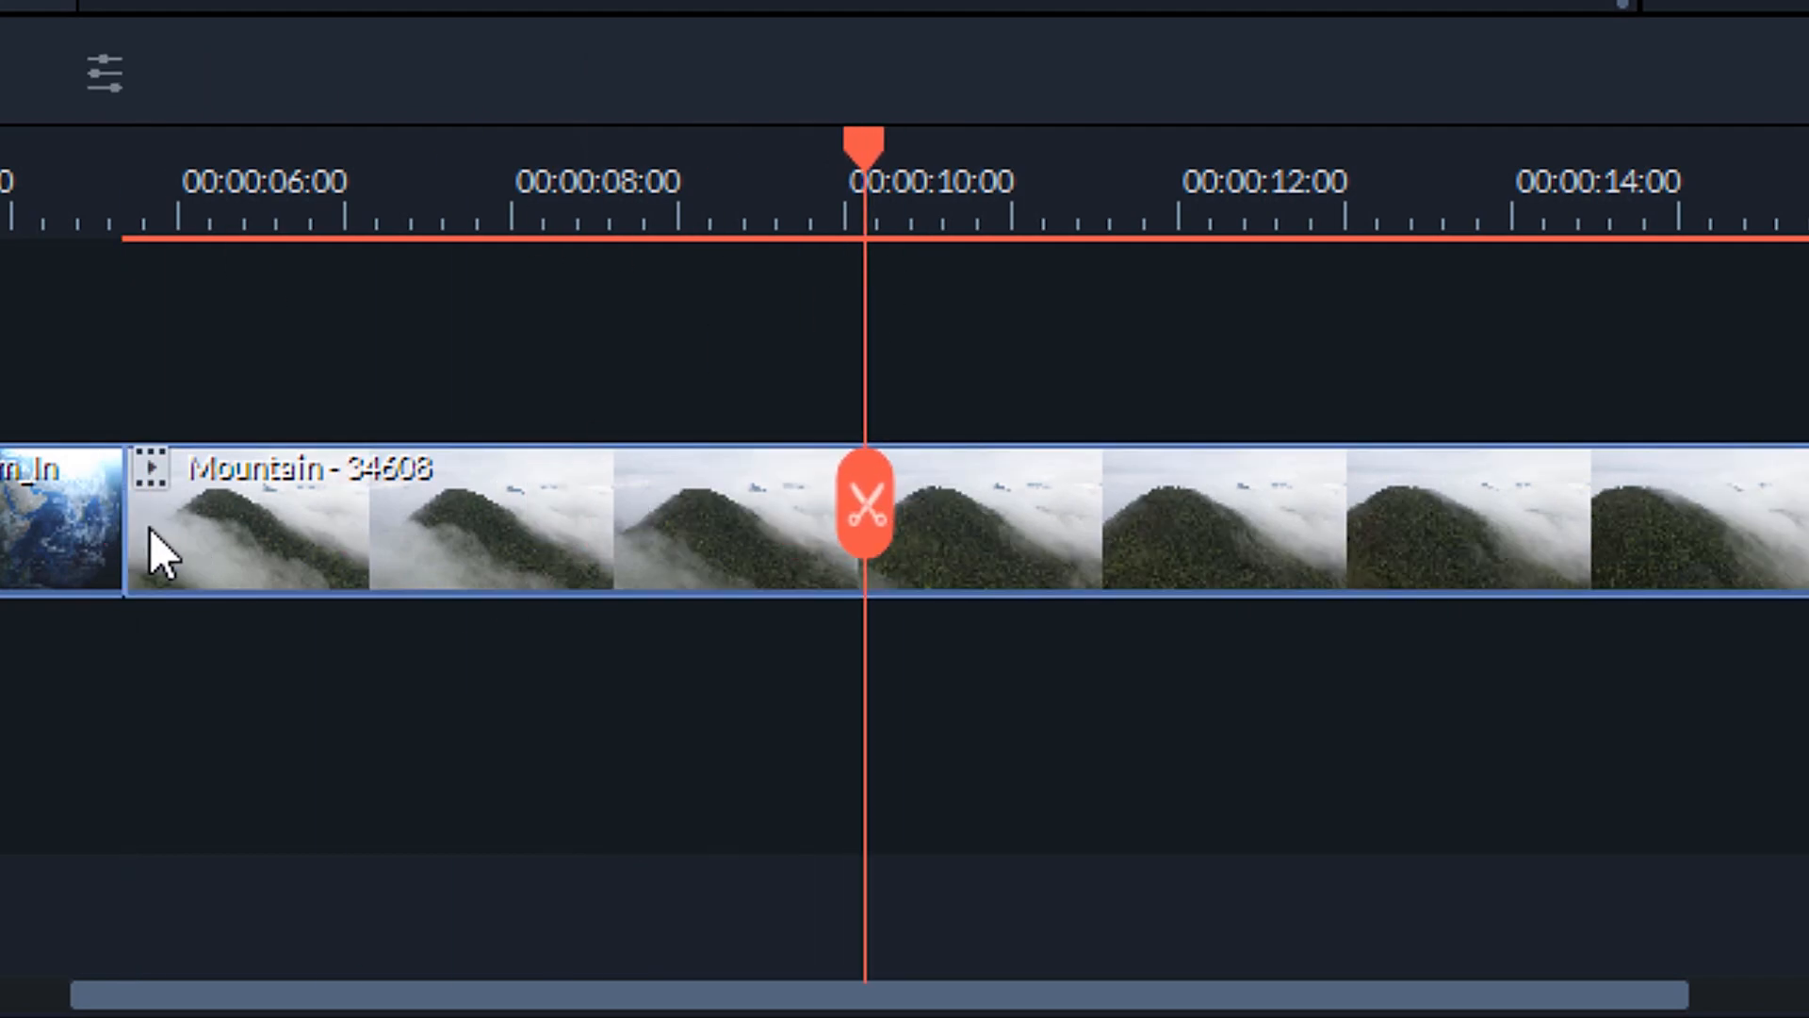
{"action": "left_click_drag", "start_coordinate": [122, 519], "coordinate": [824, 578]}
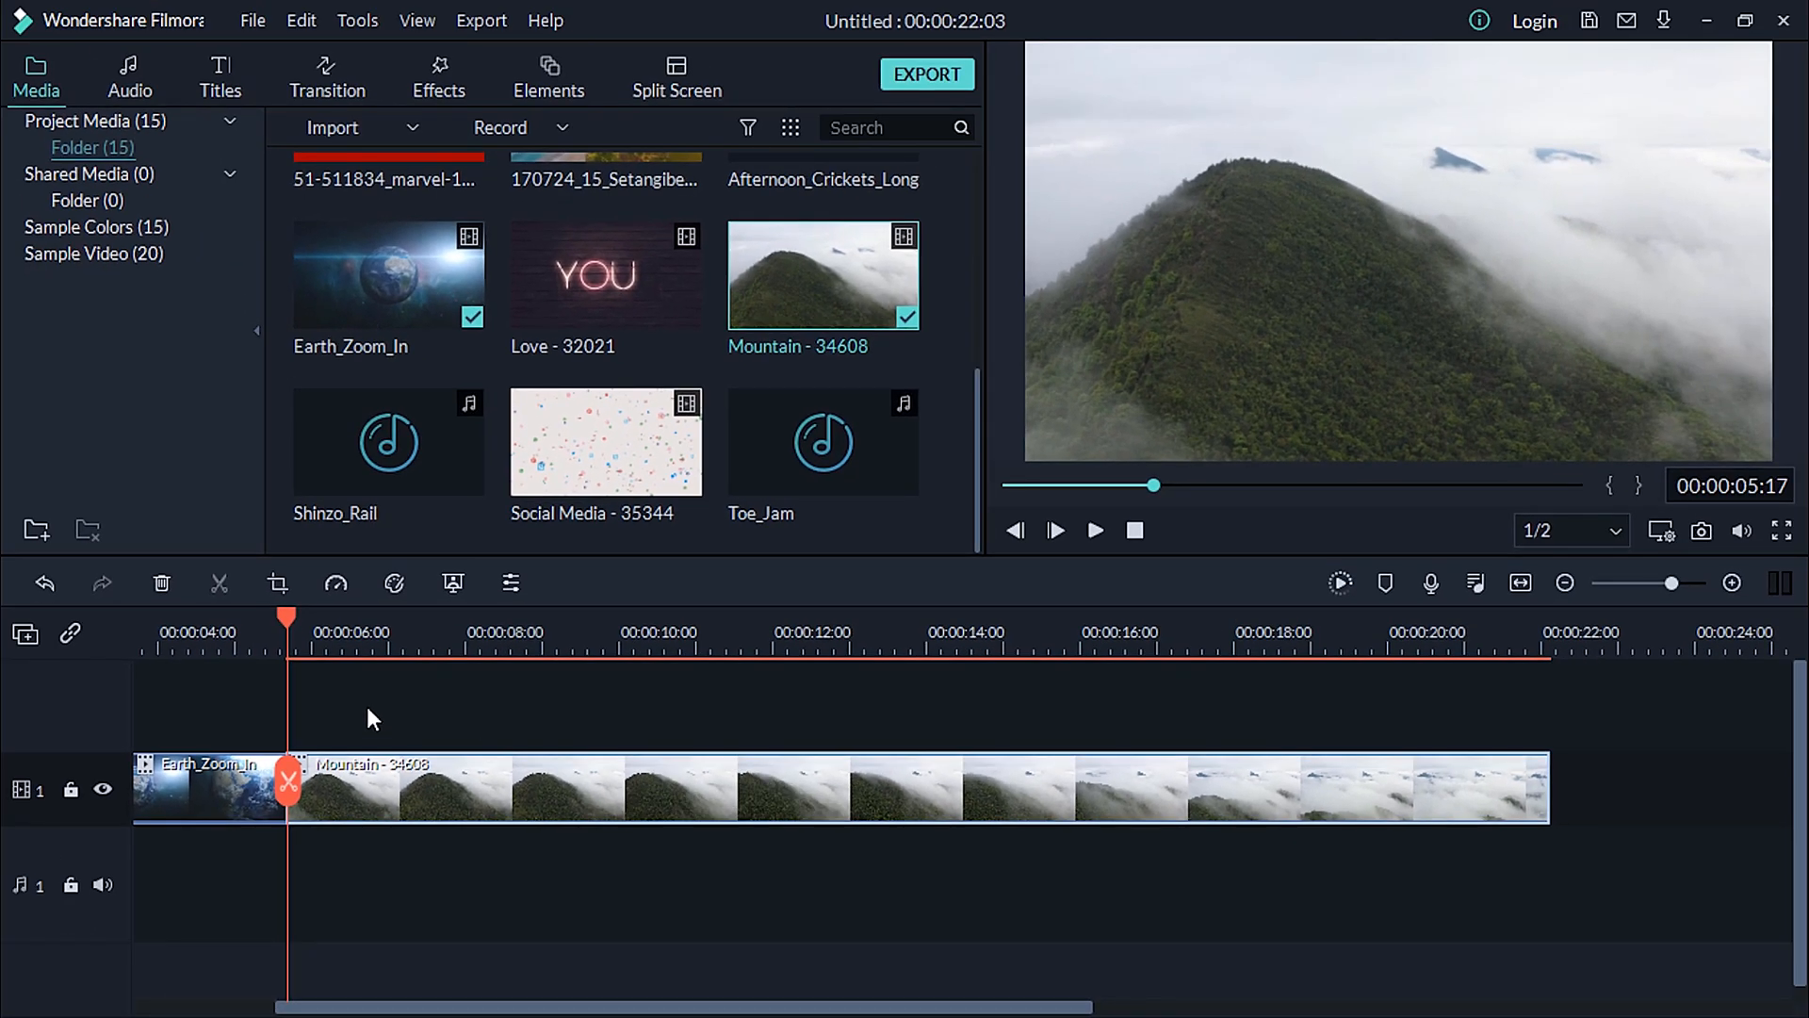
- Split the Mountain - 34608 clip on video track 1 just before 00:00:10:00 and again just before 00:00:14:00
{"action": "left_click", "coordinate": [220, 620]}
{"action": "left_click_drag", "start_coordinate": [222, 616], "coordinate": [628, 614]}
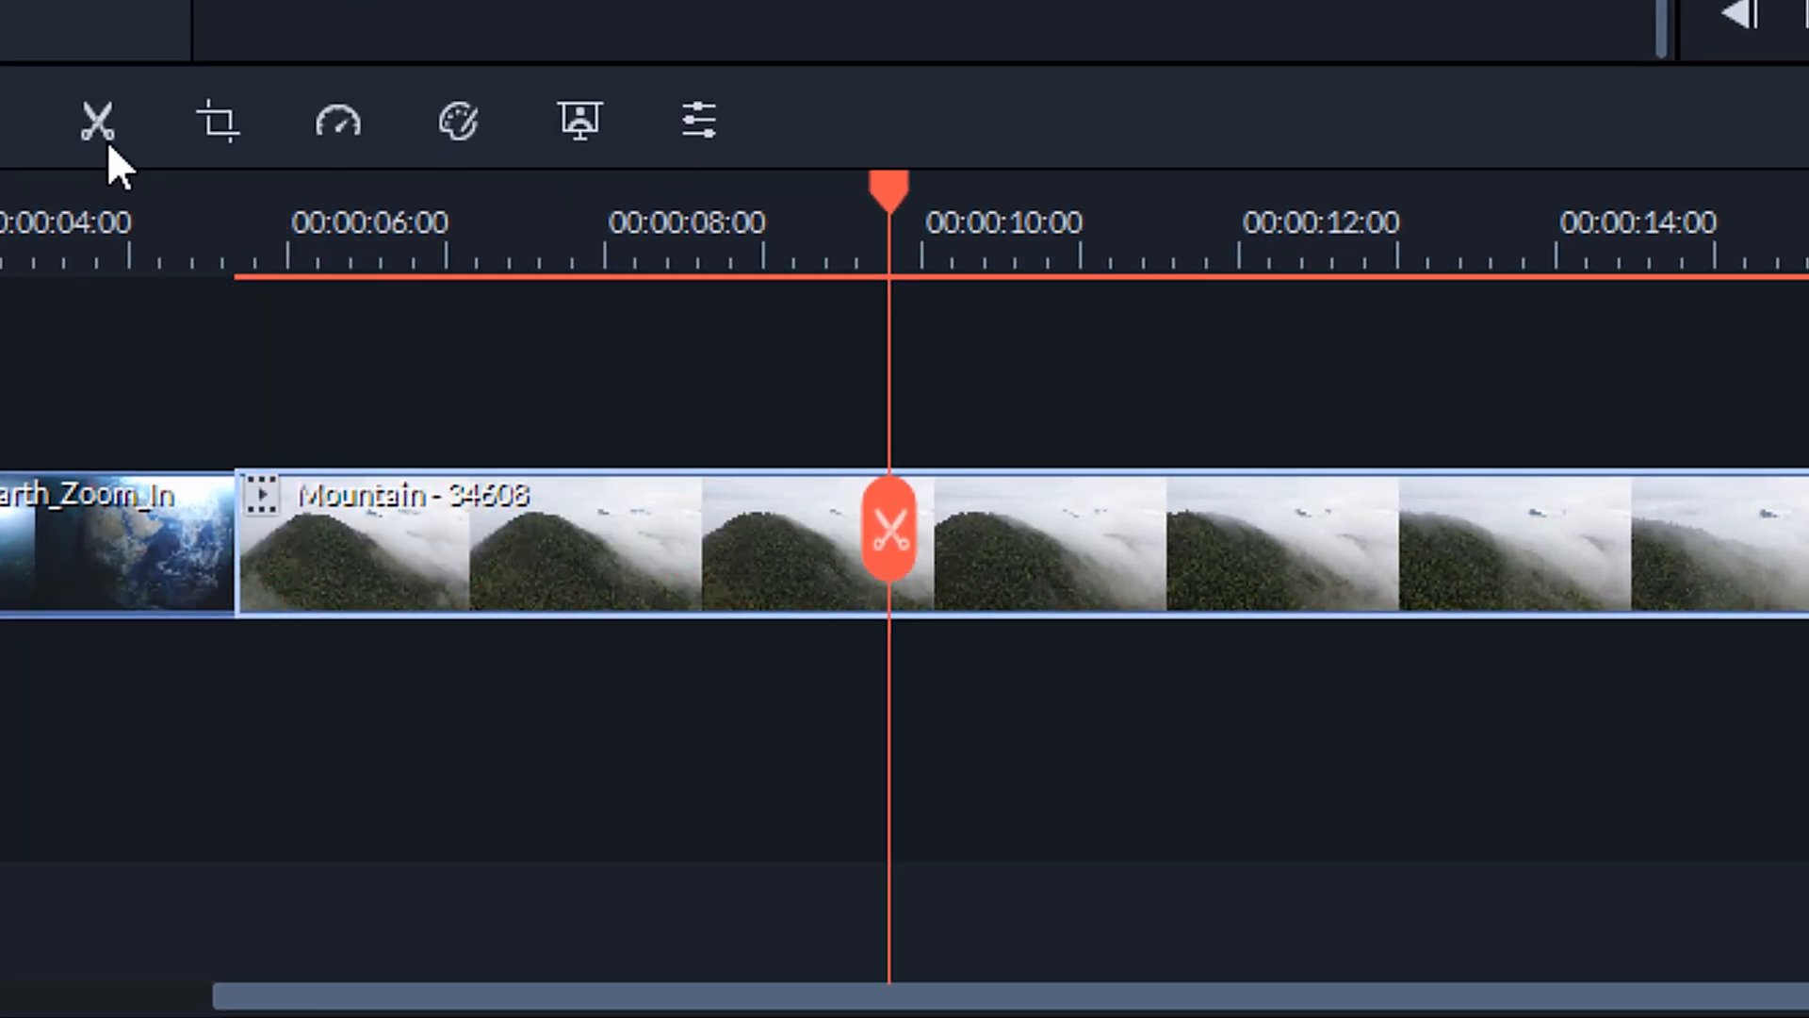
{"action": "left_click", "coordinate": [100, 123]}
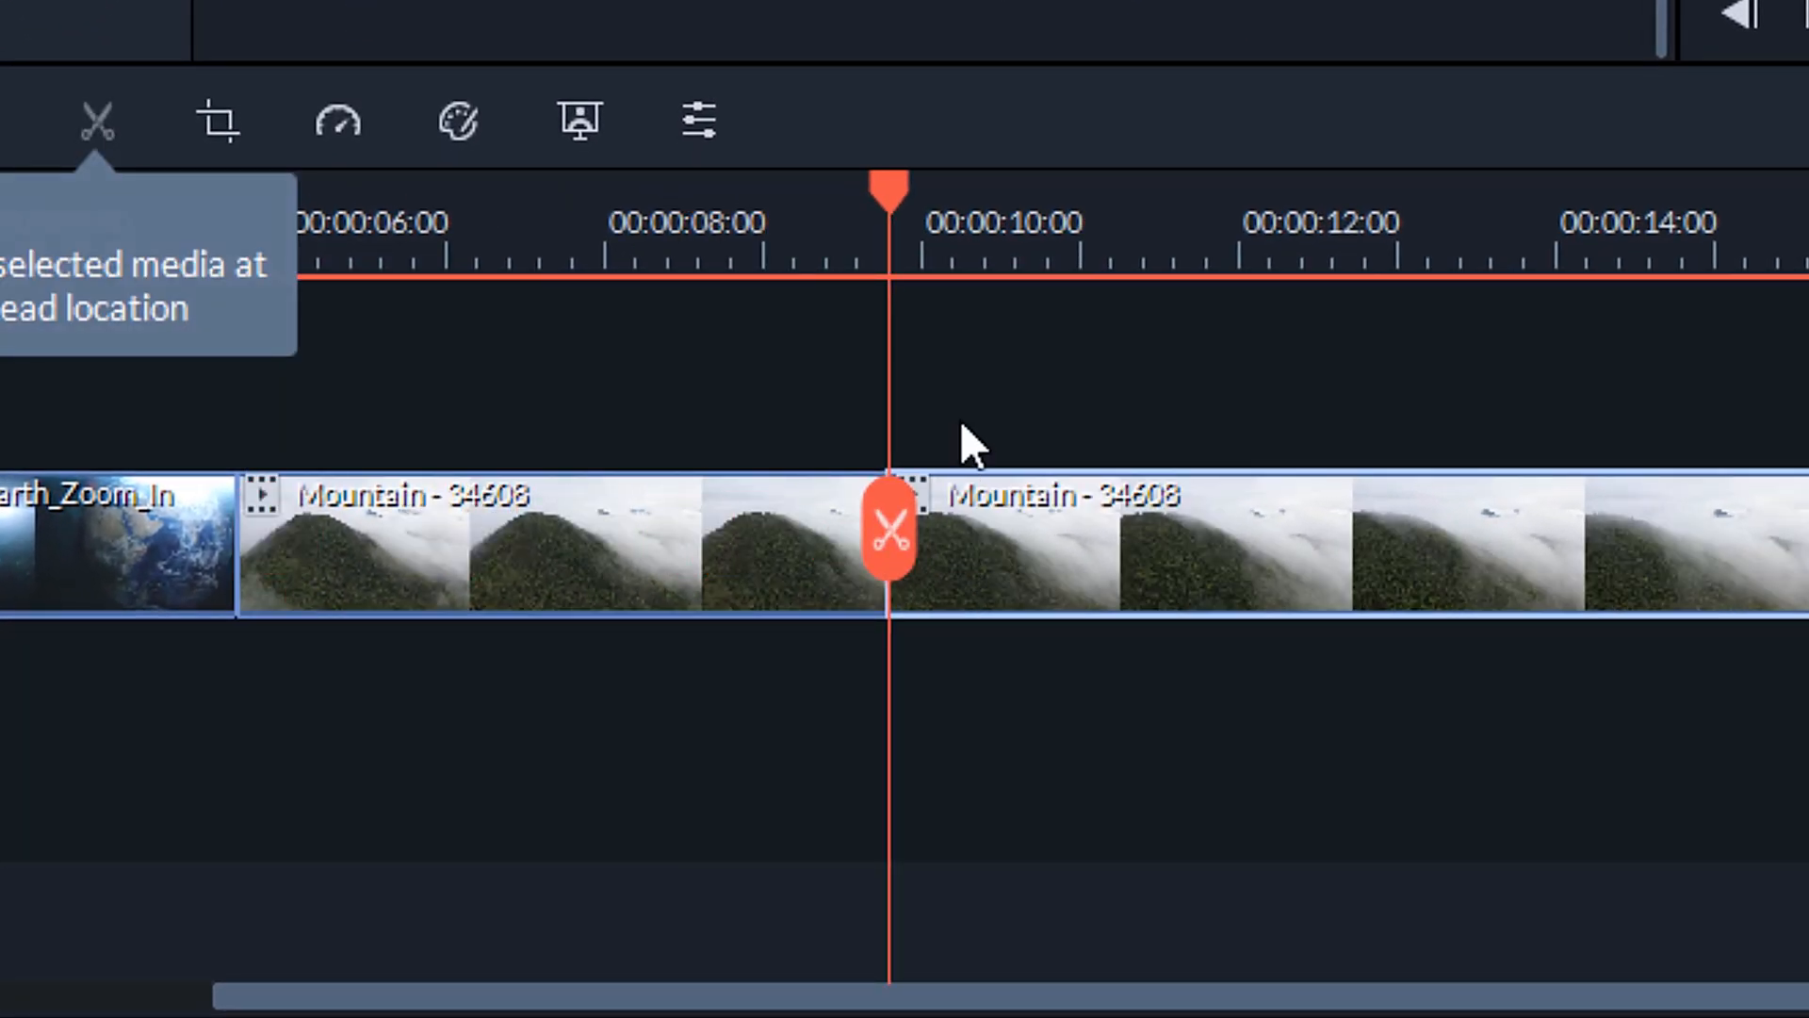
{"action": "left_click_drag", "start_coordinate": [896, 188], "coordinate": [997, 235]}
{"action": "left_click", "coordinate": [1516, 388]}
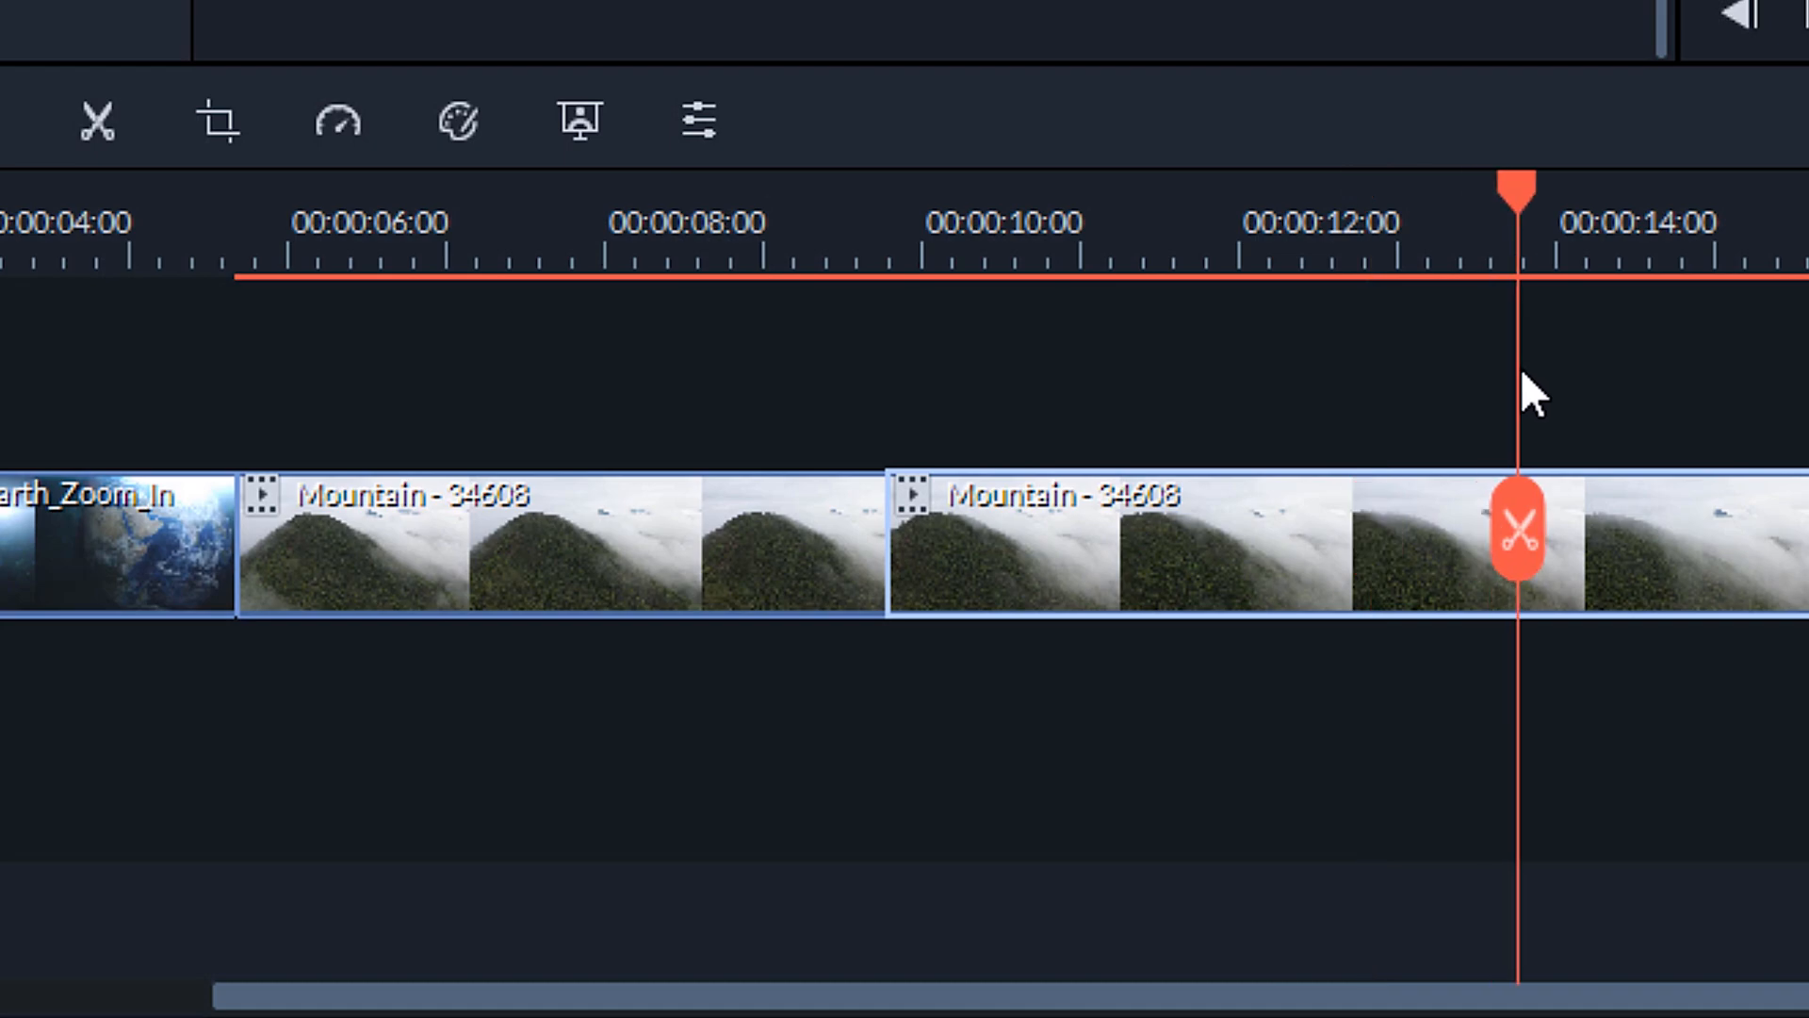
{"action": "left_click", "coordinate": [1522, 551]}
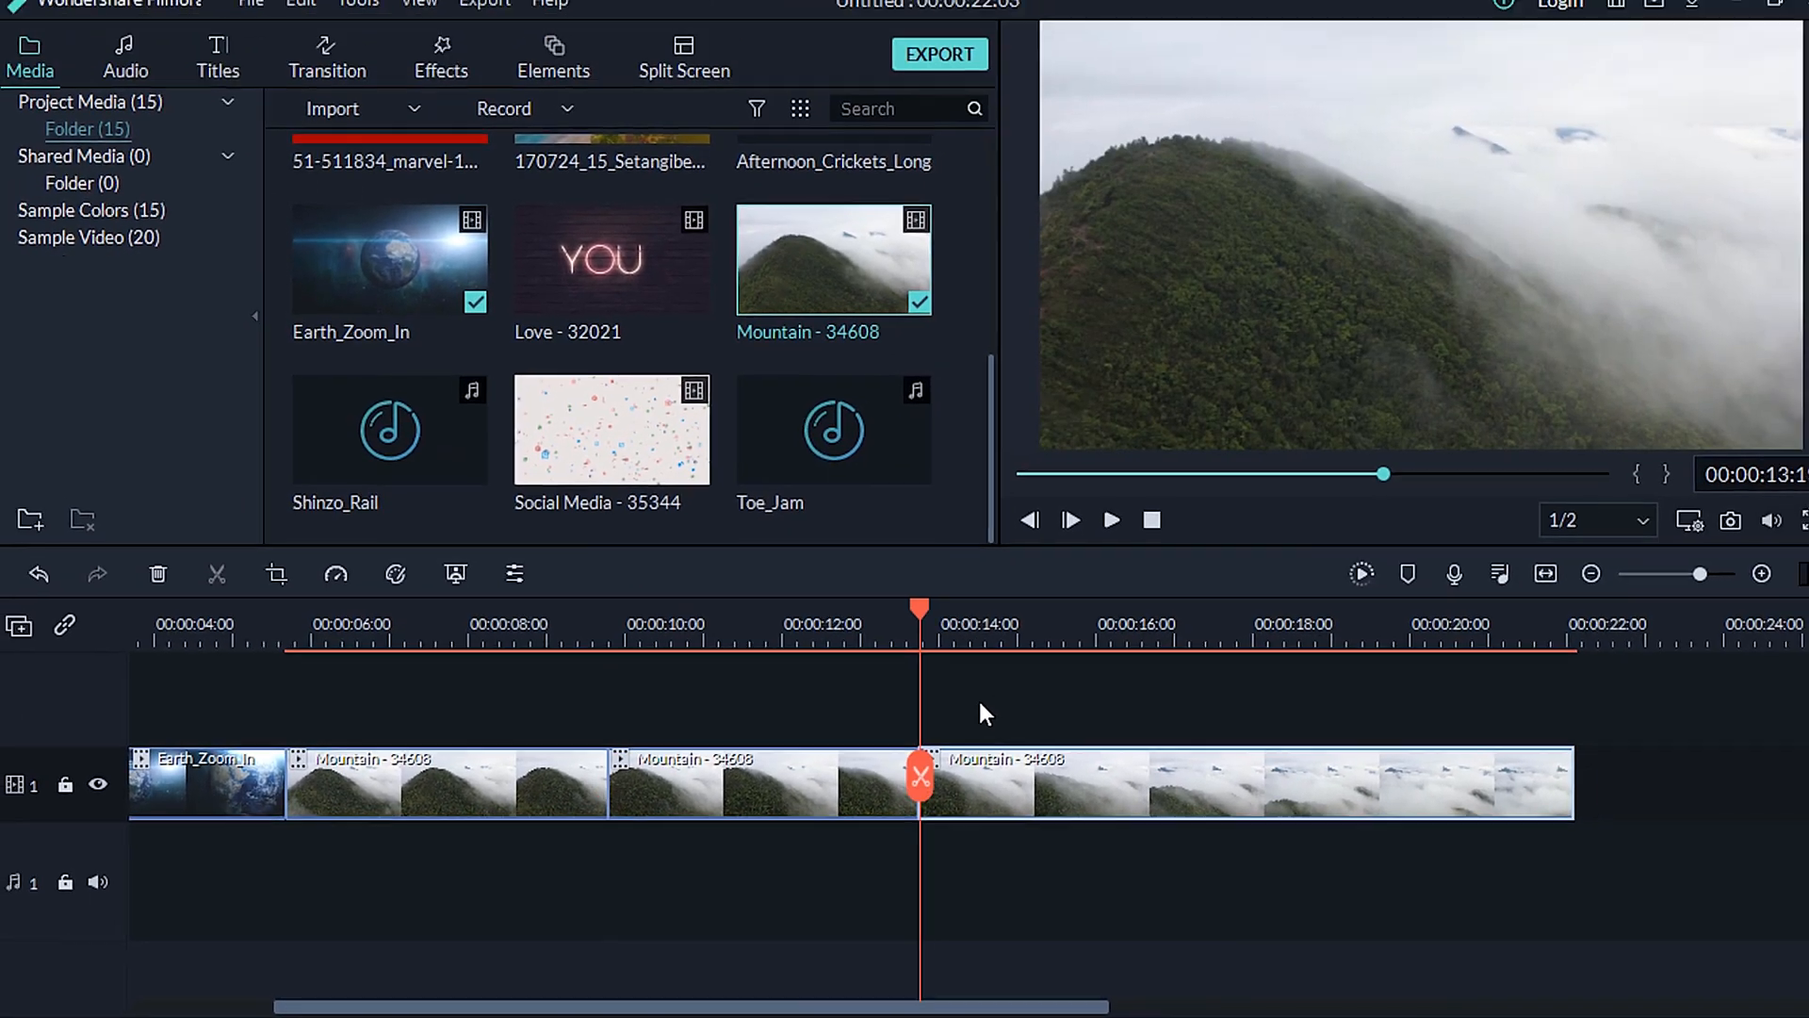
- Jump the playhead between the cut points, back to the start of the first Mountain - 34608 piece
{"action": "key", "text": "Down"}
{"action": "key", "text": "Up"}
{"action": "key", "text": "Up"}
{"action": "key", "text": "Up"}
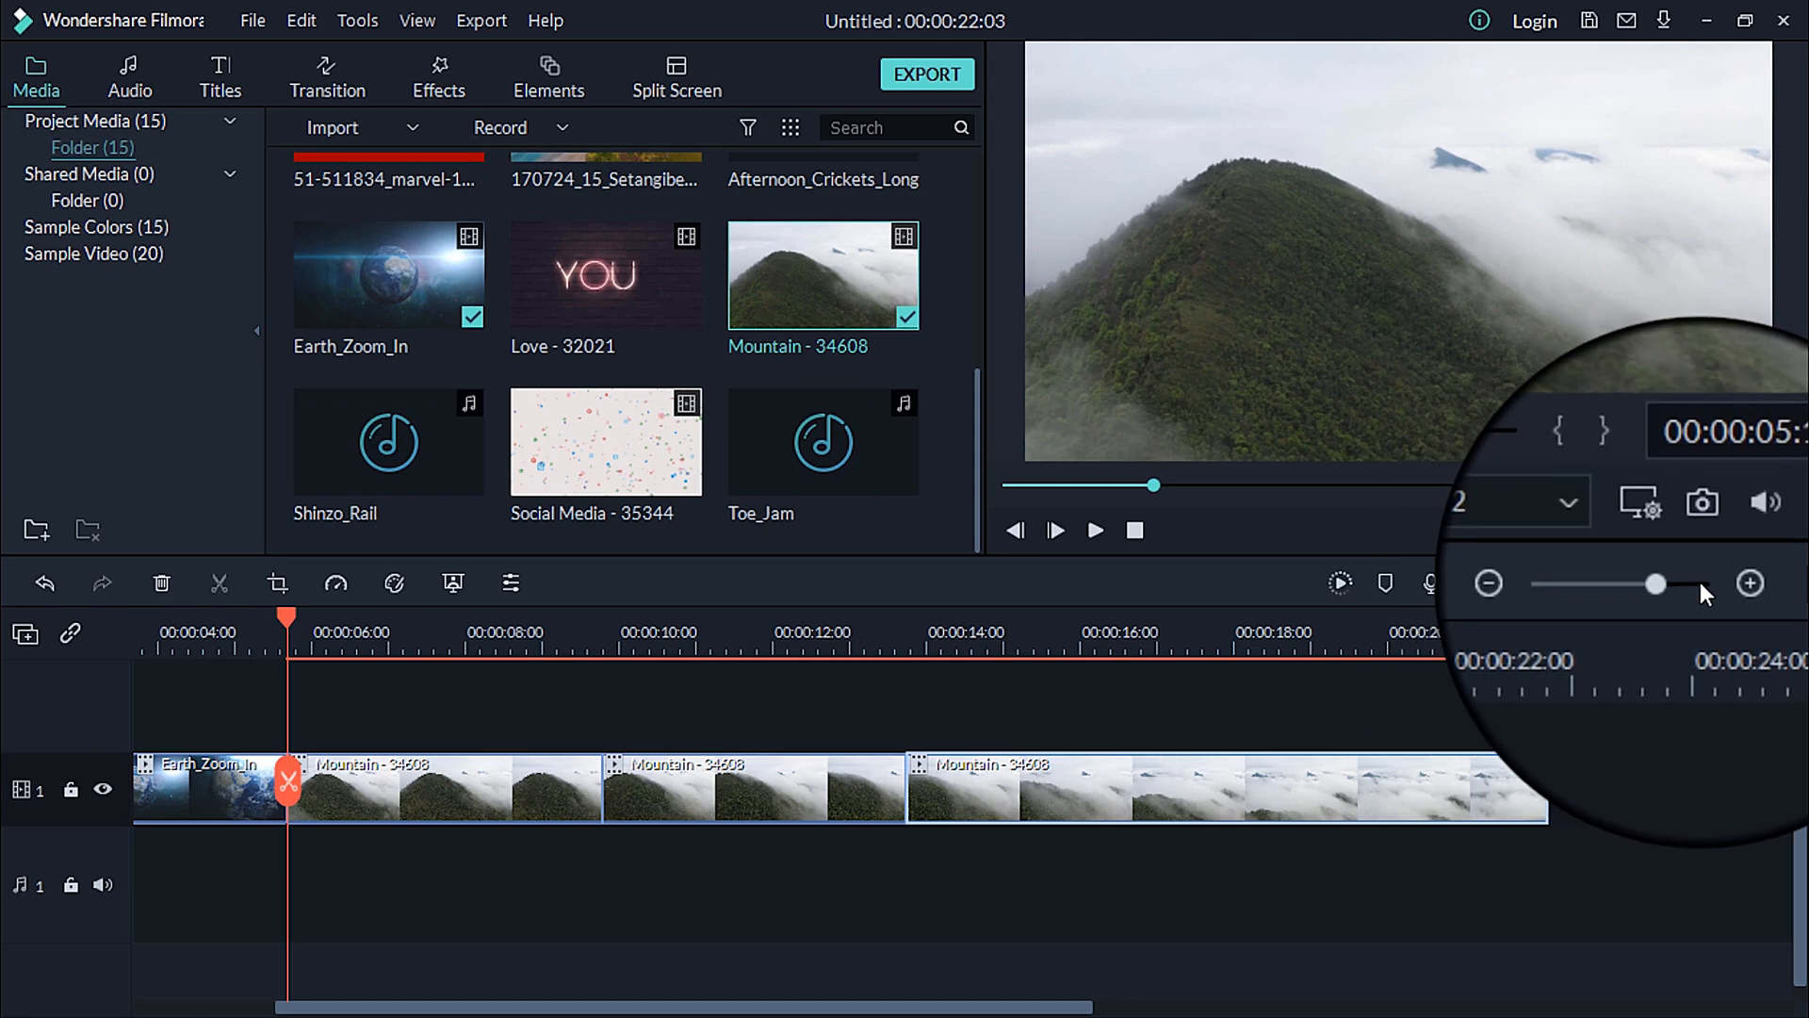
- Zoom the timeline out and in to examine the whole sequence and the individual clips at different scales
{"action": "left_click", "coordinate": [1565, 582]}
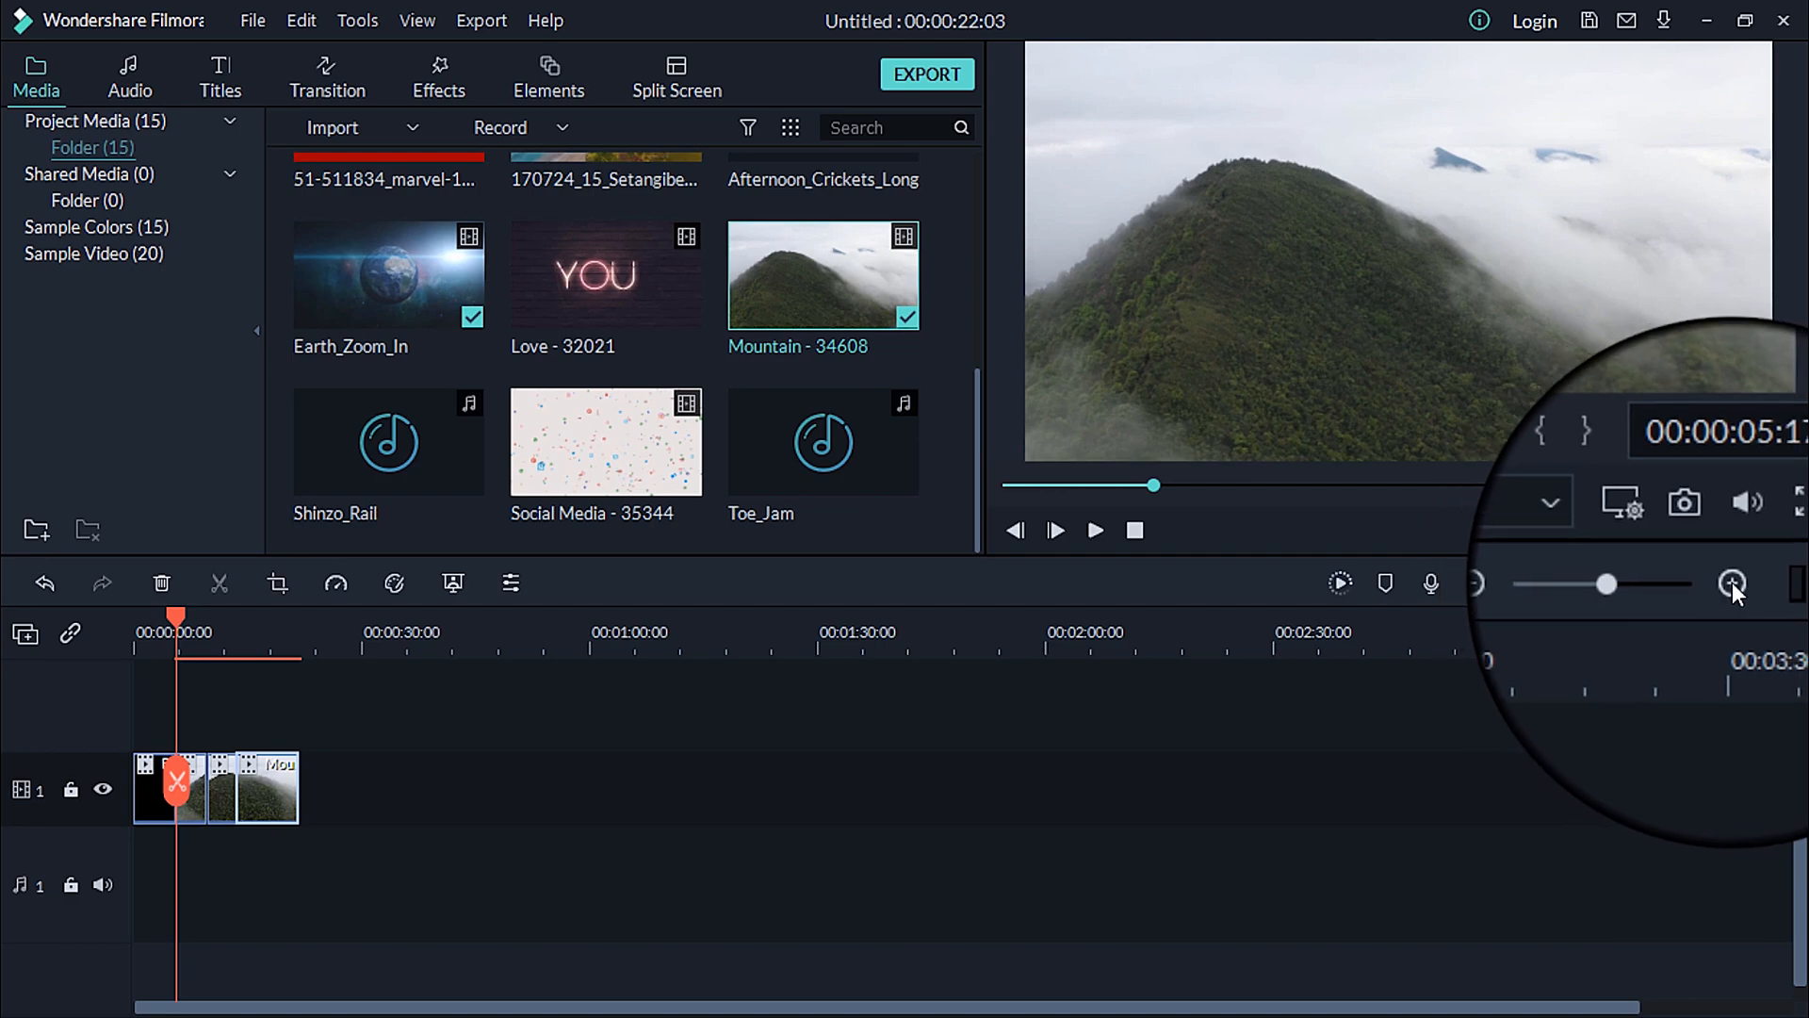
{"action": "left_click", "coordinate": [1732, 582]}
{"action": "left_click", "coordinate": [1732, 582]}
{"action": "left_click", "coordinate": [1732, 583]}
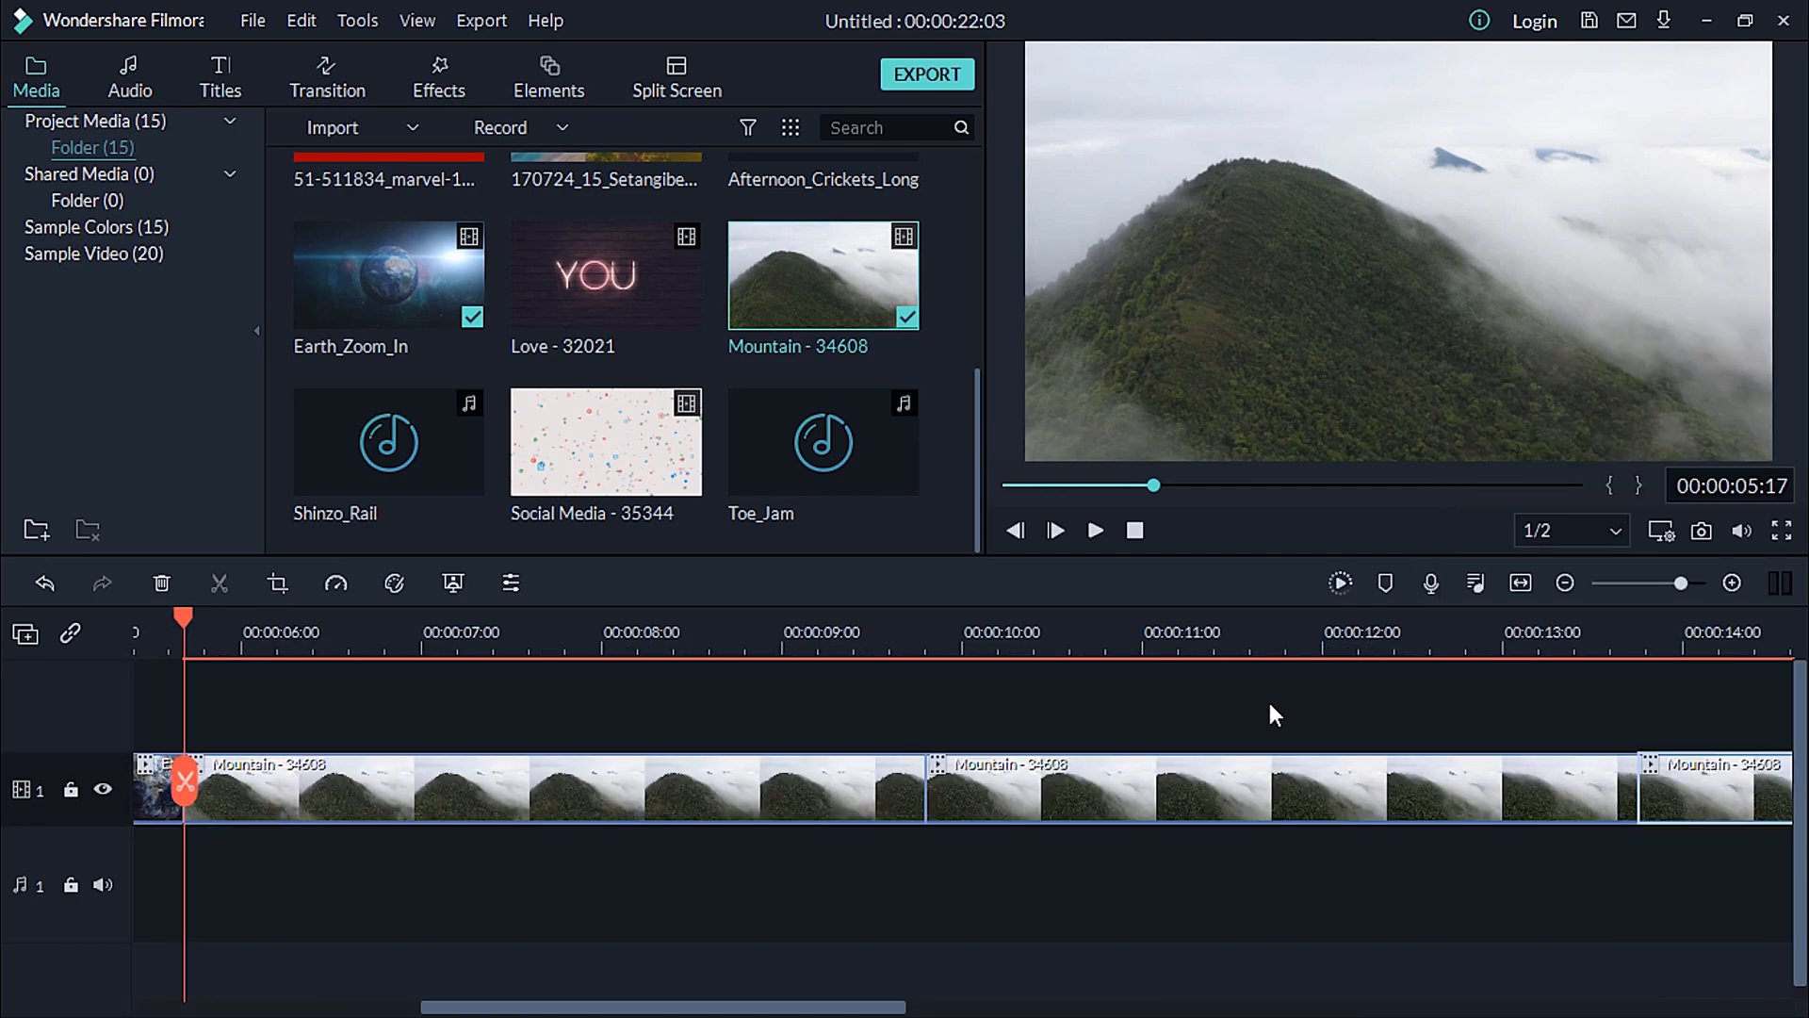
{"action": "scroll", "coordinate": [1269, 704], "scroll_direction": "down", "scroll_amount": 4}
{"action": "scroll", "coordinate": [1269, 704], "scroll_direction": "up", "scroll_amount": 1}
{"action": "scroll", "coordinate": [1269, 703], "scroll_direction": "up", "scroll_amount": 1}
{"action": "scroll", "coordinate": [1270, 703], "scroll_direction": "down", "scroll_amount": 2}
{"action": "scroll", "coordinate": [1269, 703], "scroll_direction": "down", "scroll_amount": 1}
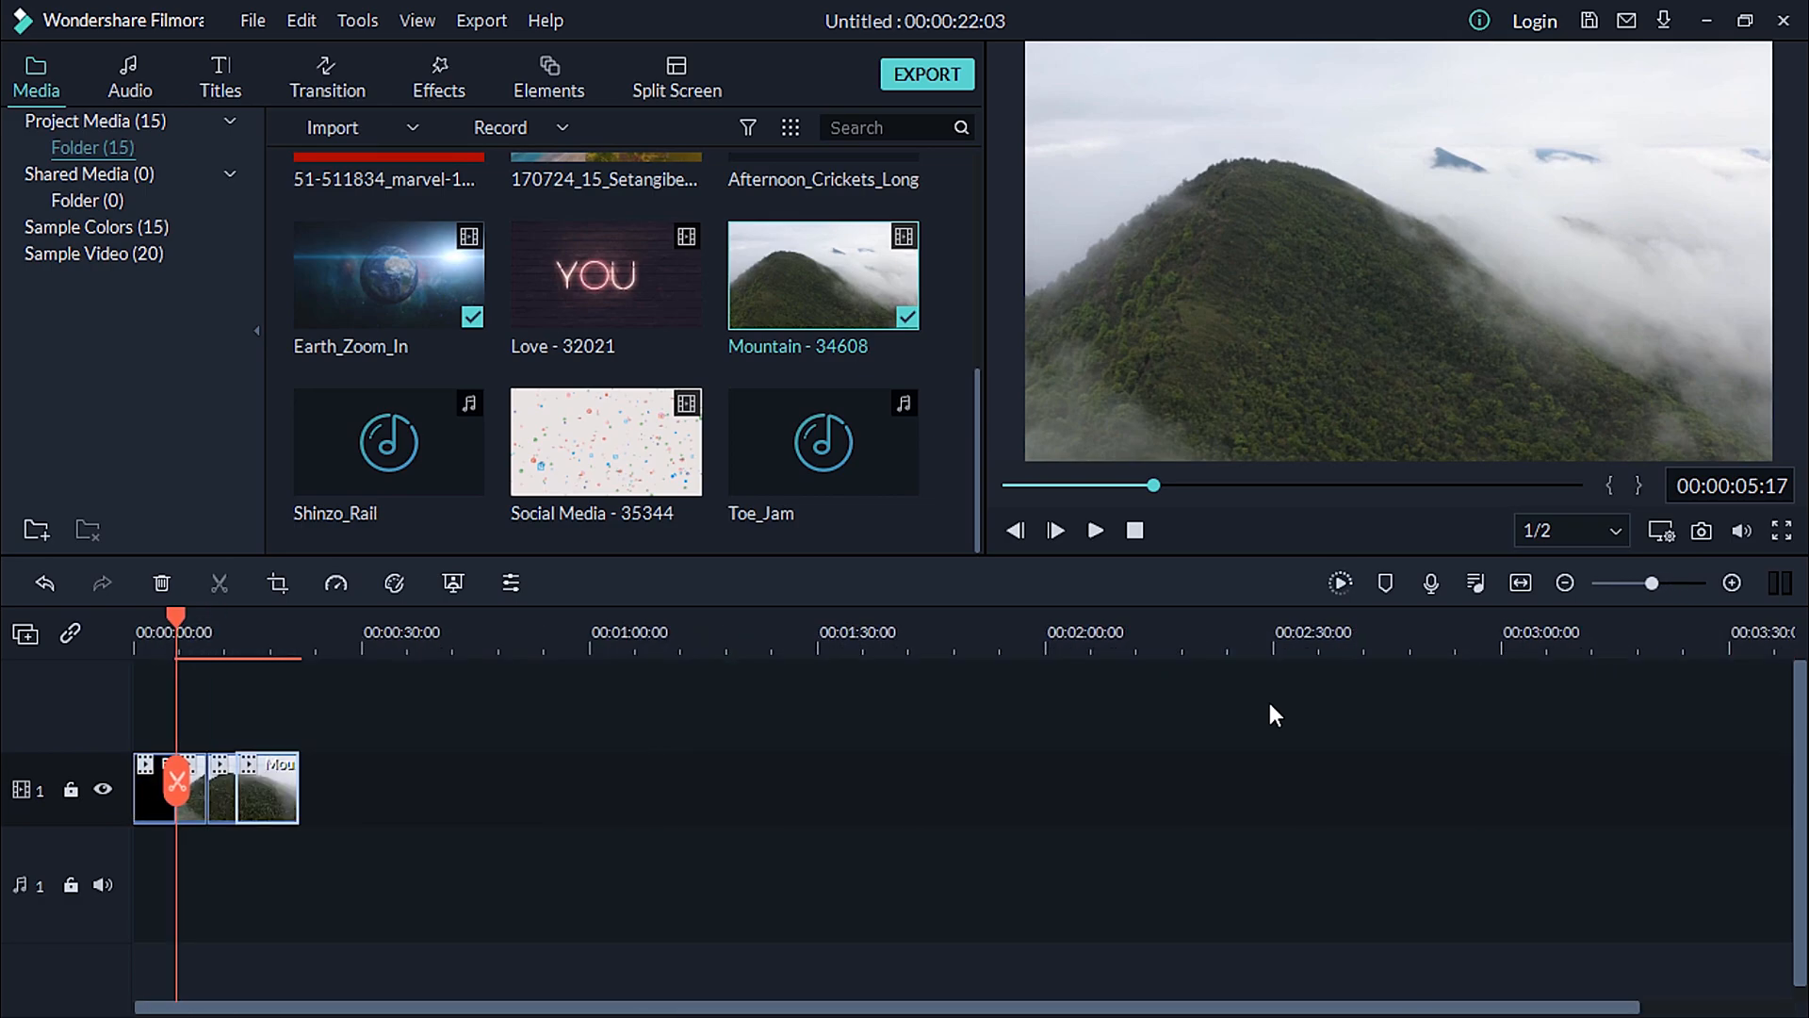
{"action": "scroll", "coordinate": [1269, 703], "scroll_direction": "up", "scroll_amount": 4}
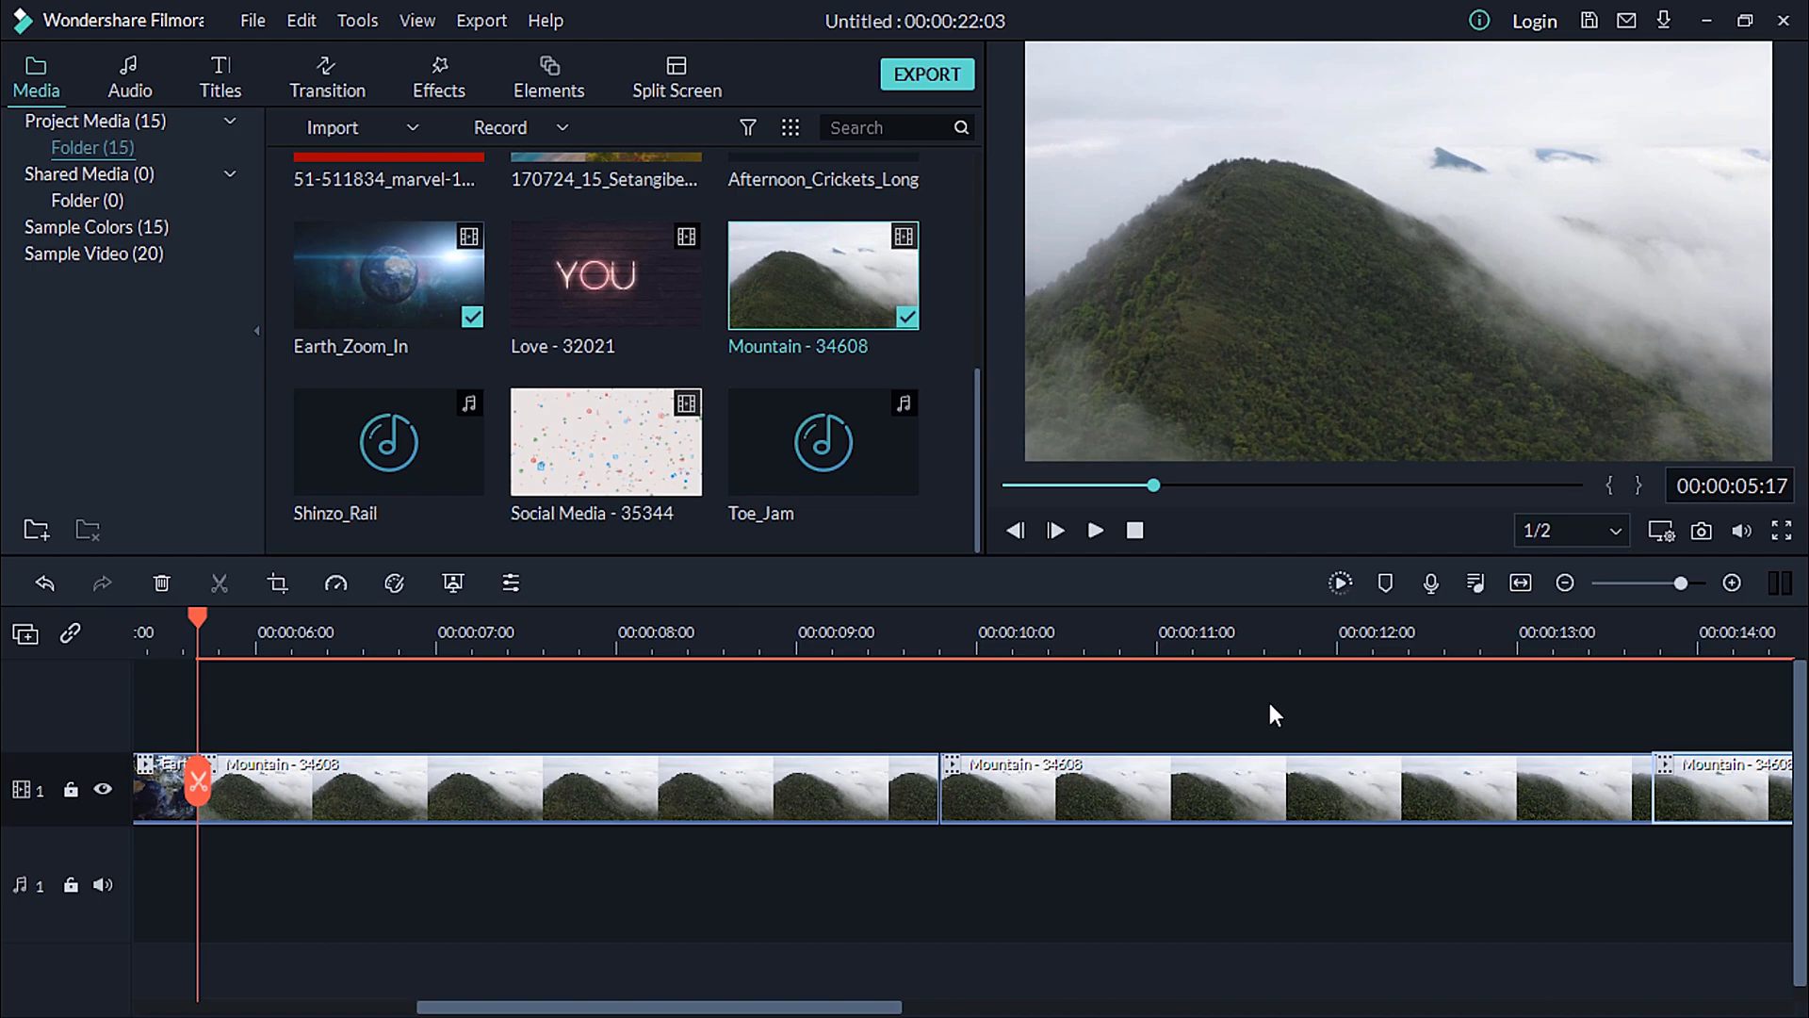
{"action": "left_click_drag", "start_coordinate": [886, 631], "coordinate": [471, 636]}
{"action": "left_click_drag", "start_coordinate": [372, 1008], "coordinate": [214, 1013]}
- Try moving Mountain - 34608 pieces onto a new video track 2 and back to video track 1
{"action": "left_click_drag", "start_coordinate": [624, 788], "coordinate": [625, 705]}
{"action": "left_click_drag", "start_coordinate": [396, 891], "coordinate": [650, 795]}
{"action": "left_click_drag", "start_coordinate": [622, 793], "coordinate": [252, 873]}
{"action": "left_click_drag", "start_coordinate": [491, 629], "coordinate": [653, 636]}
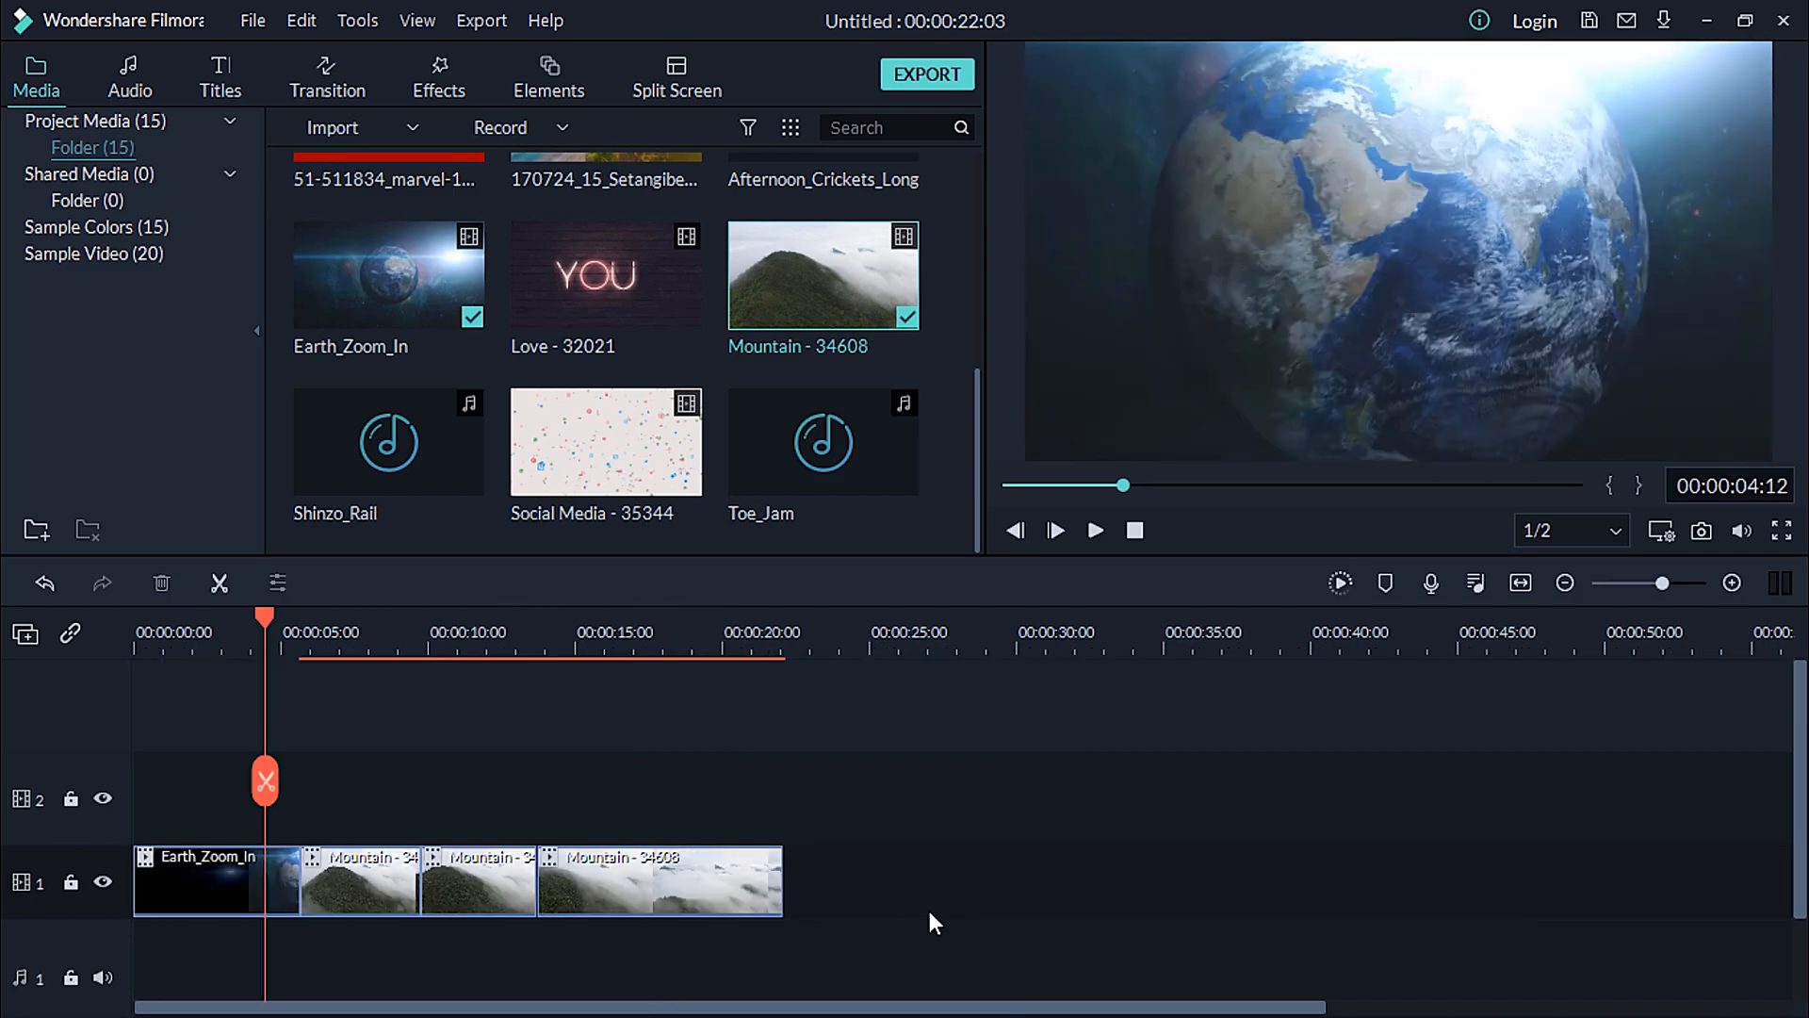
- Delete the three Mountain - 34608 pieces and place a second Earth_Zoom_In clip directly after the first on video track 1
{"action": "left_click_drag", "start_coordinate": [929, 911], "coordinate": [369, 870]}
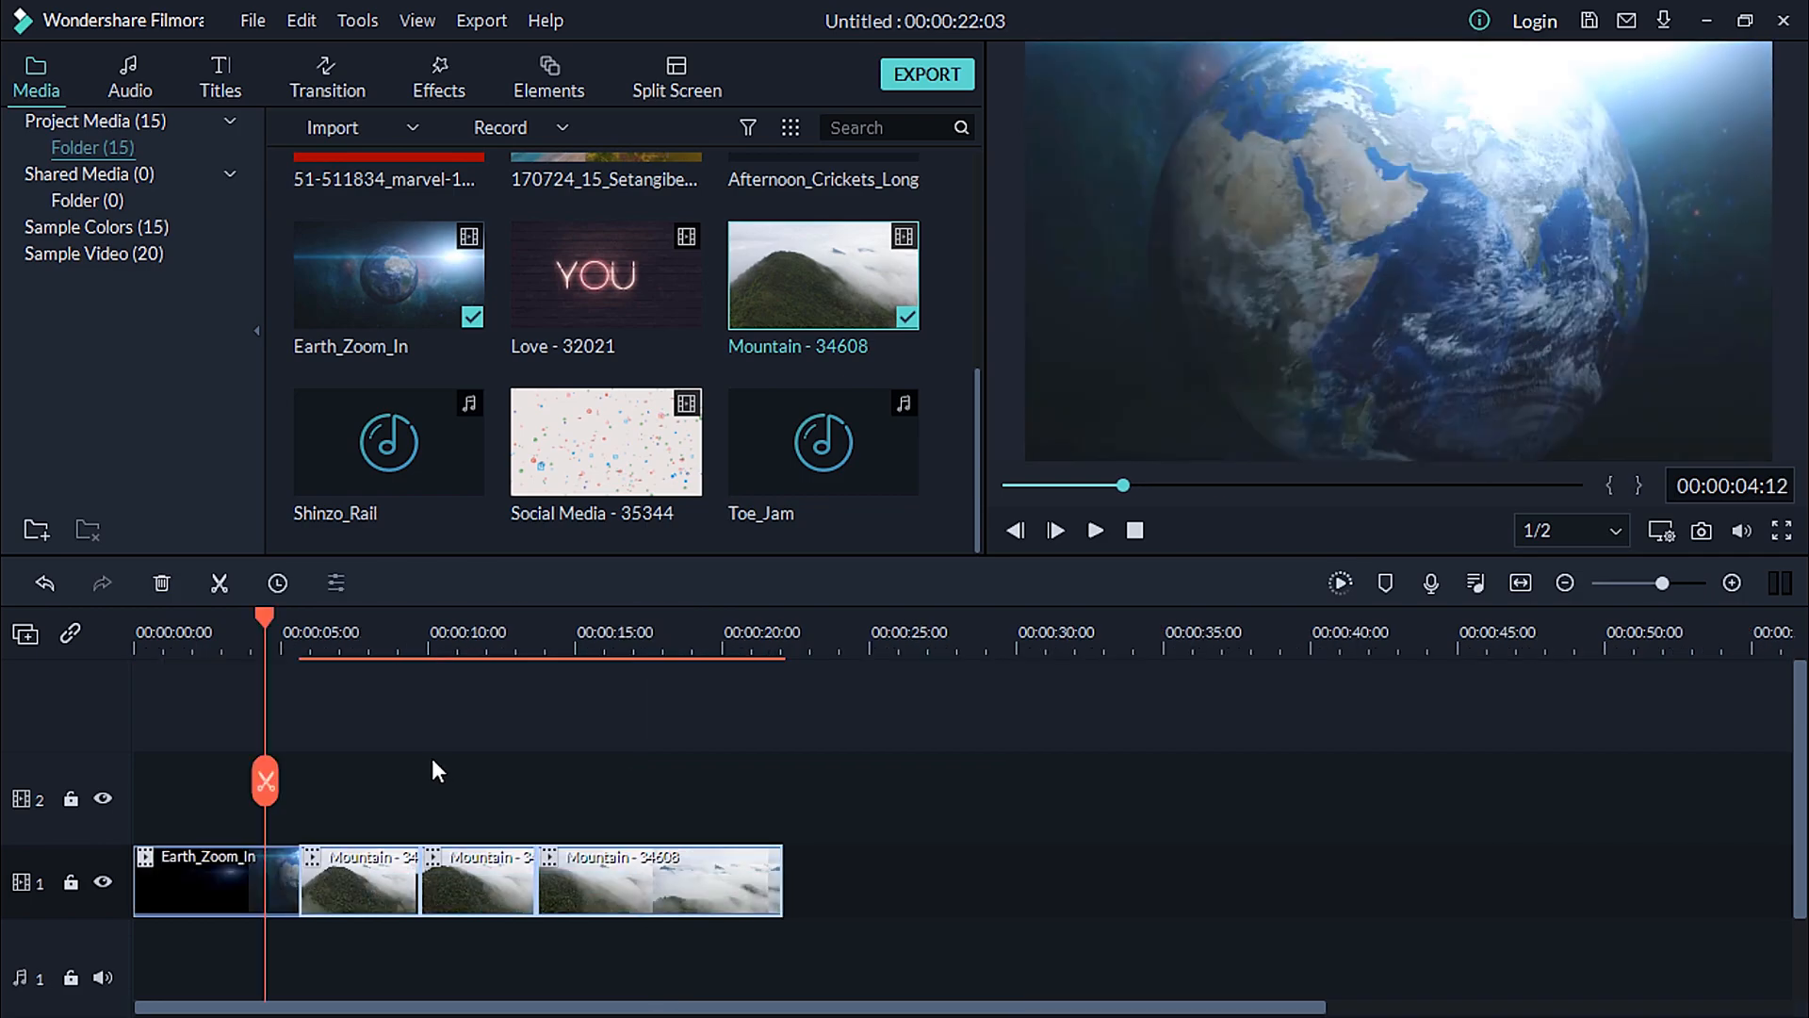
{"action": "key", "text": "Delete"}
{"action": "left_click_drag", "start_coordinate": [394, 280], "coordinate": [294, 872]}
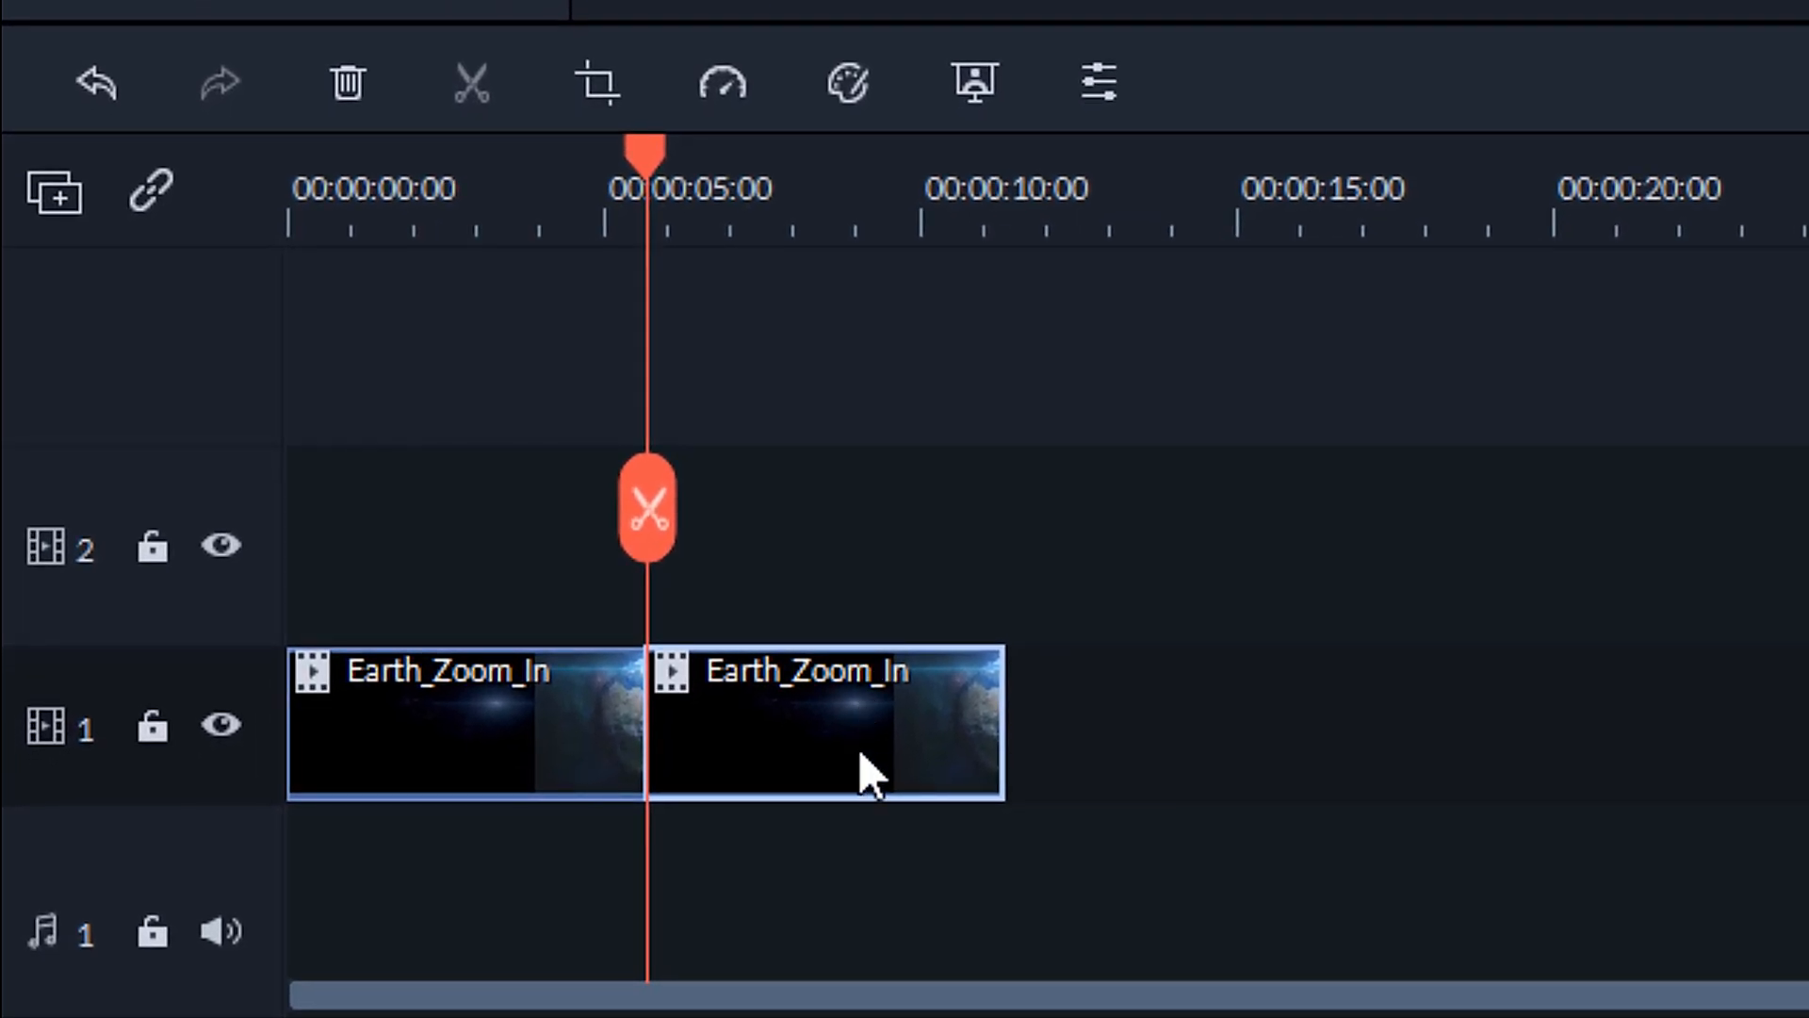
- Reverse the second Earth_Zoom_In clip and accept creating a proxy file for it
{"action": "left_click", "coordinate": [731, 83]}
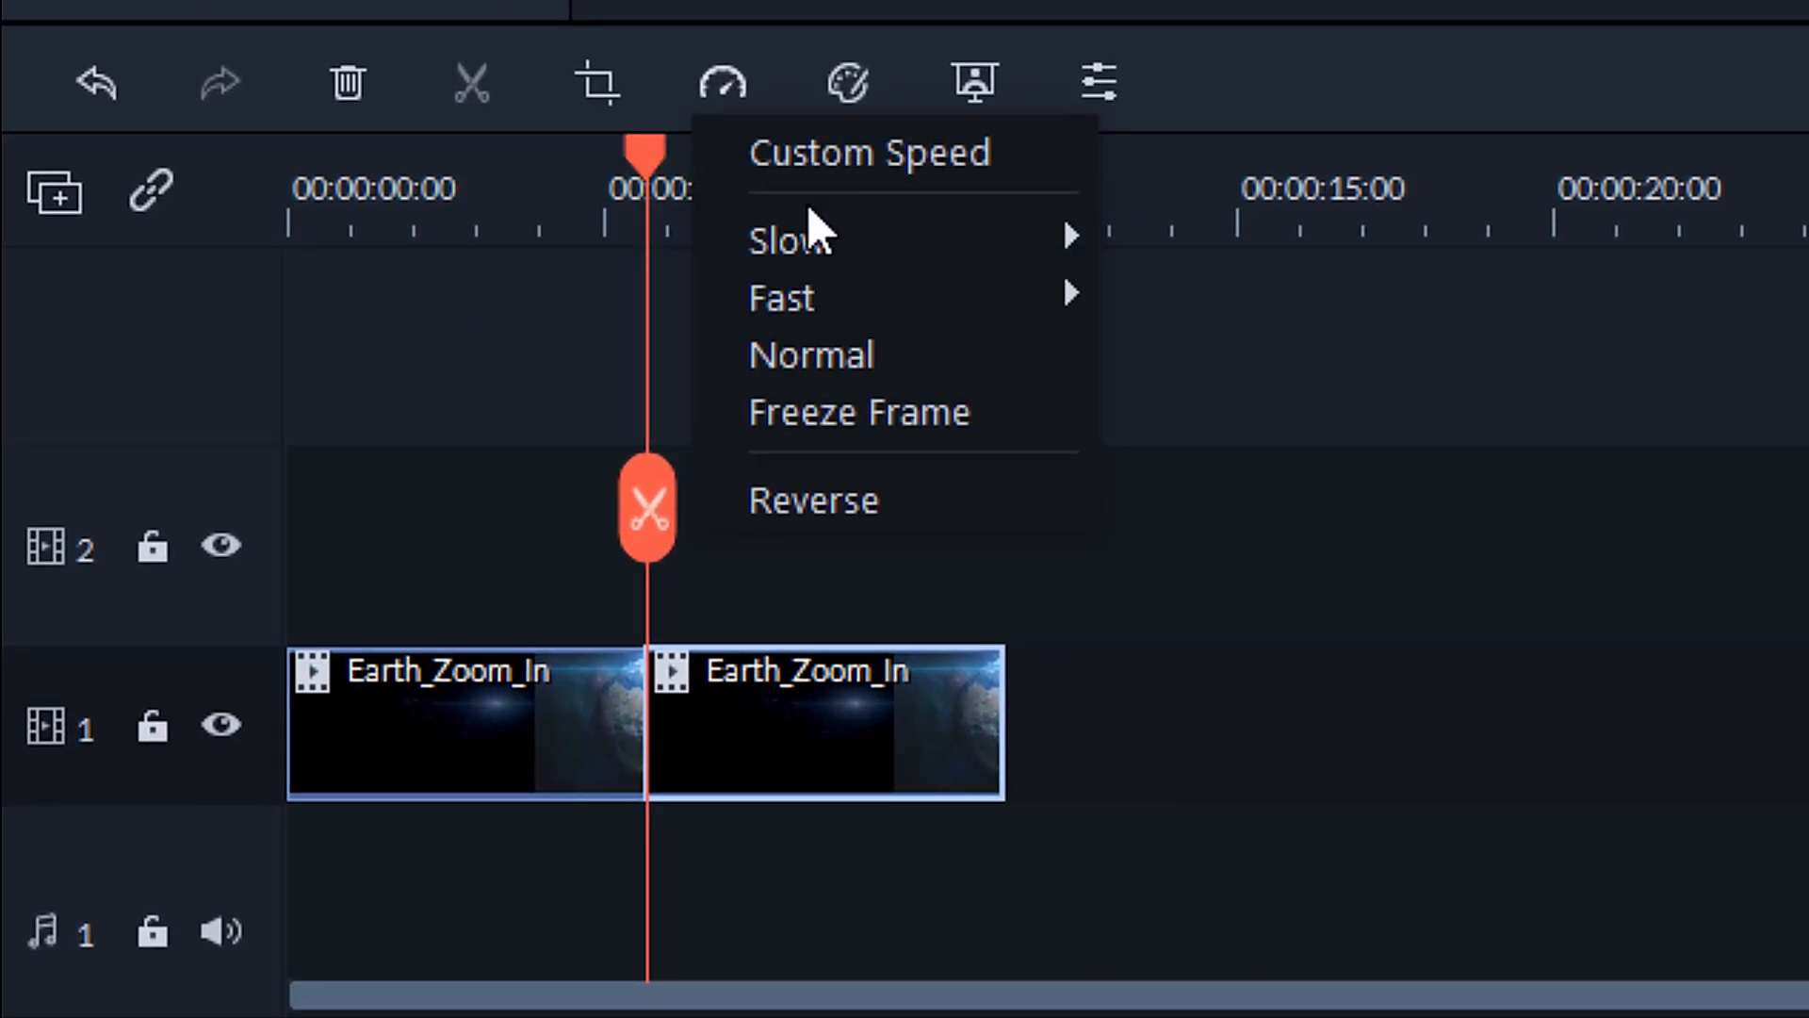
{"action": "mouse_move", "coordinate": [884, 252]}
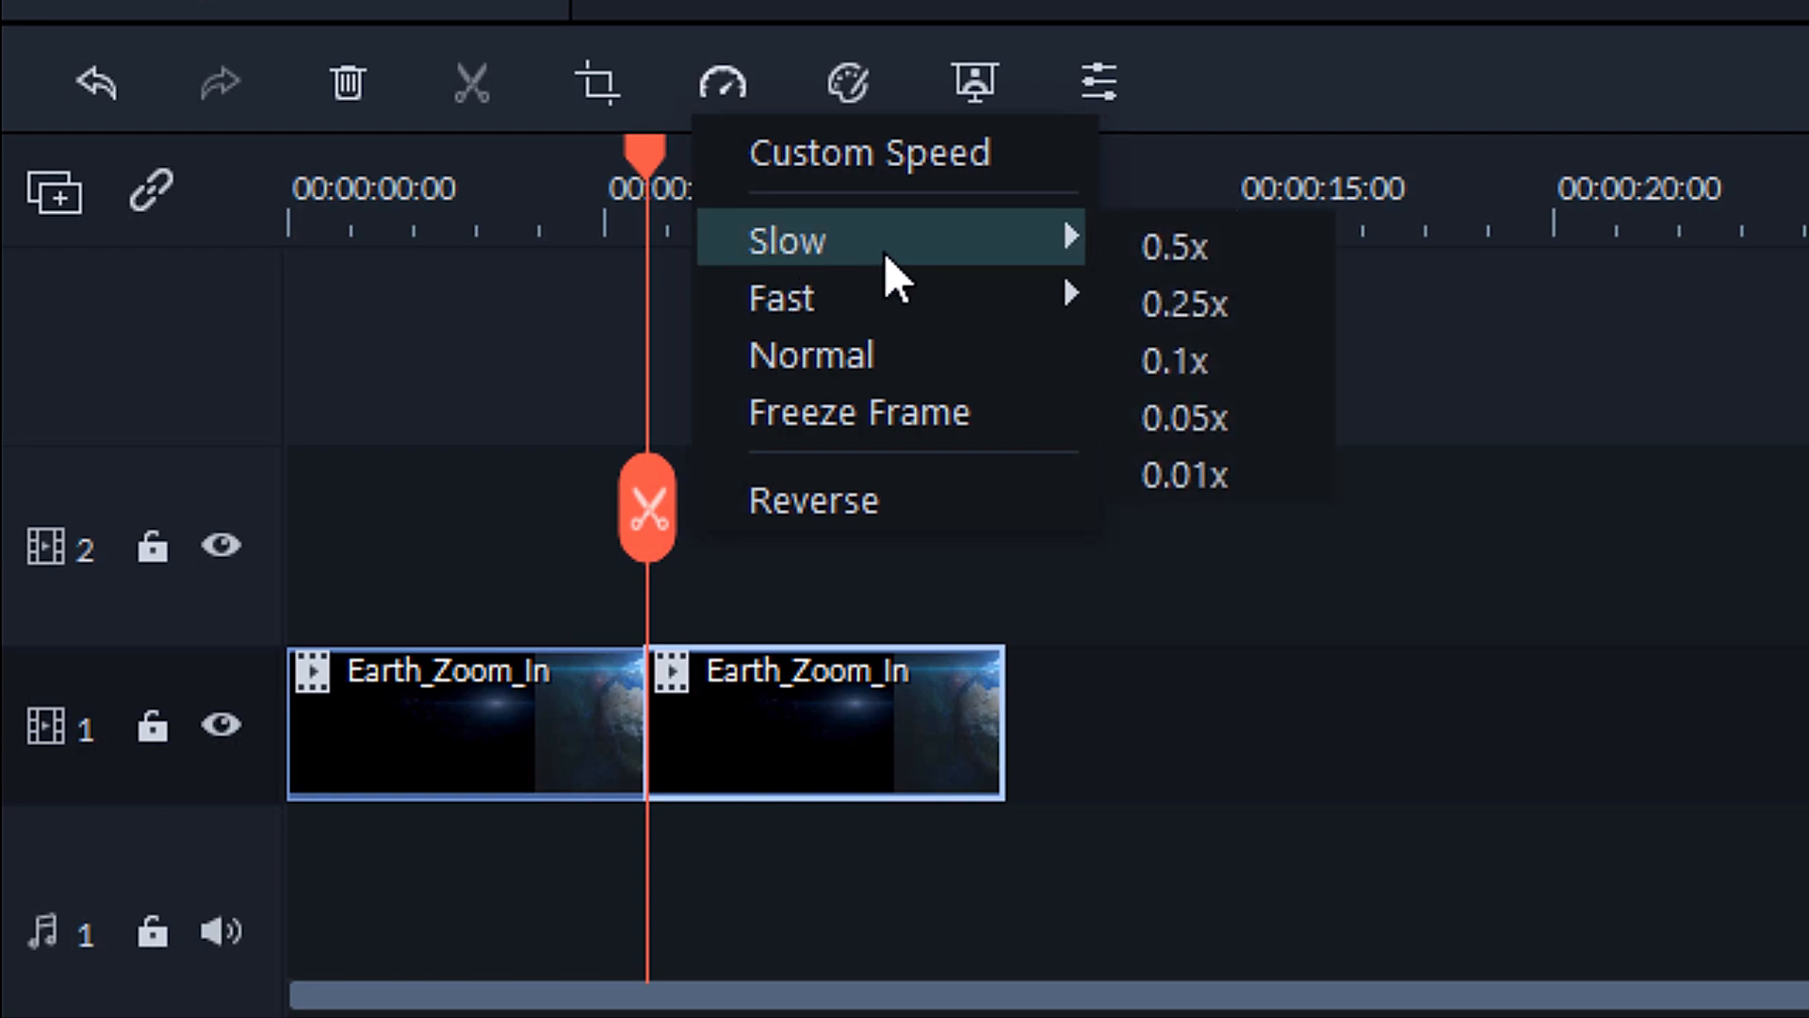
{"action": "mouse_move", "coordinate": [893, 299]}
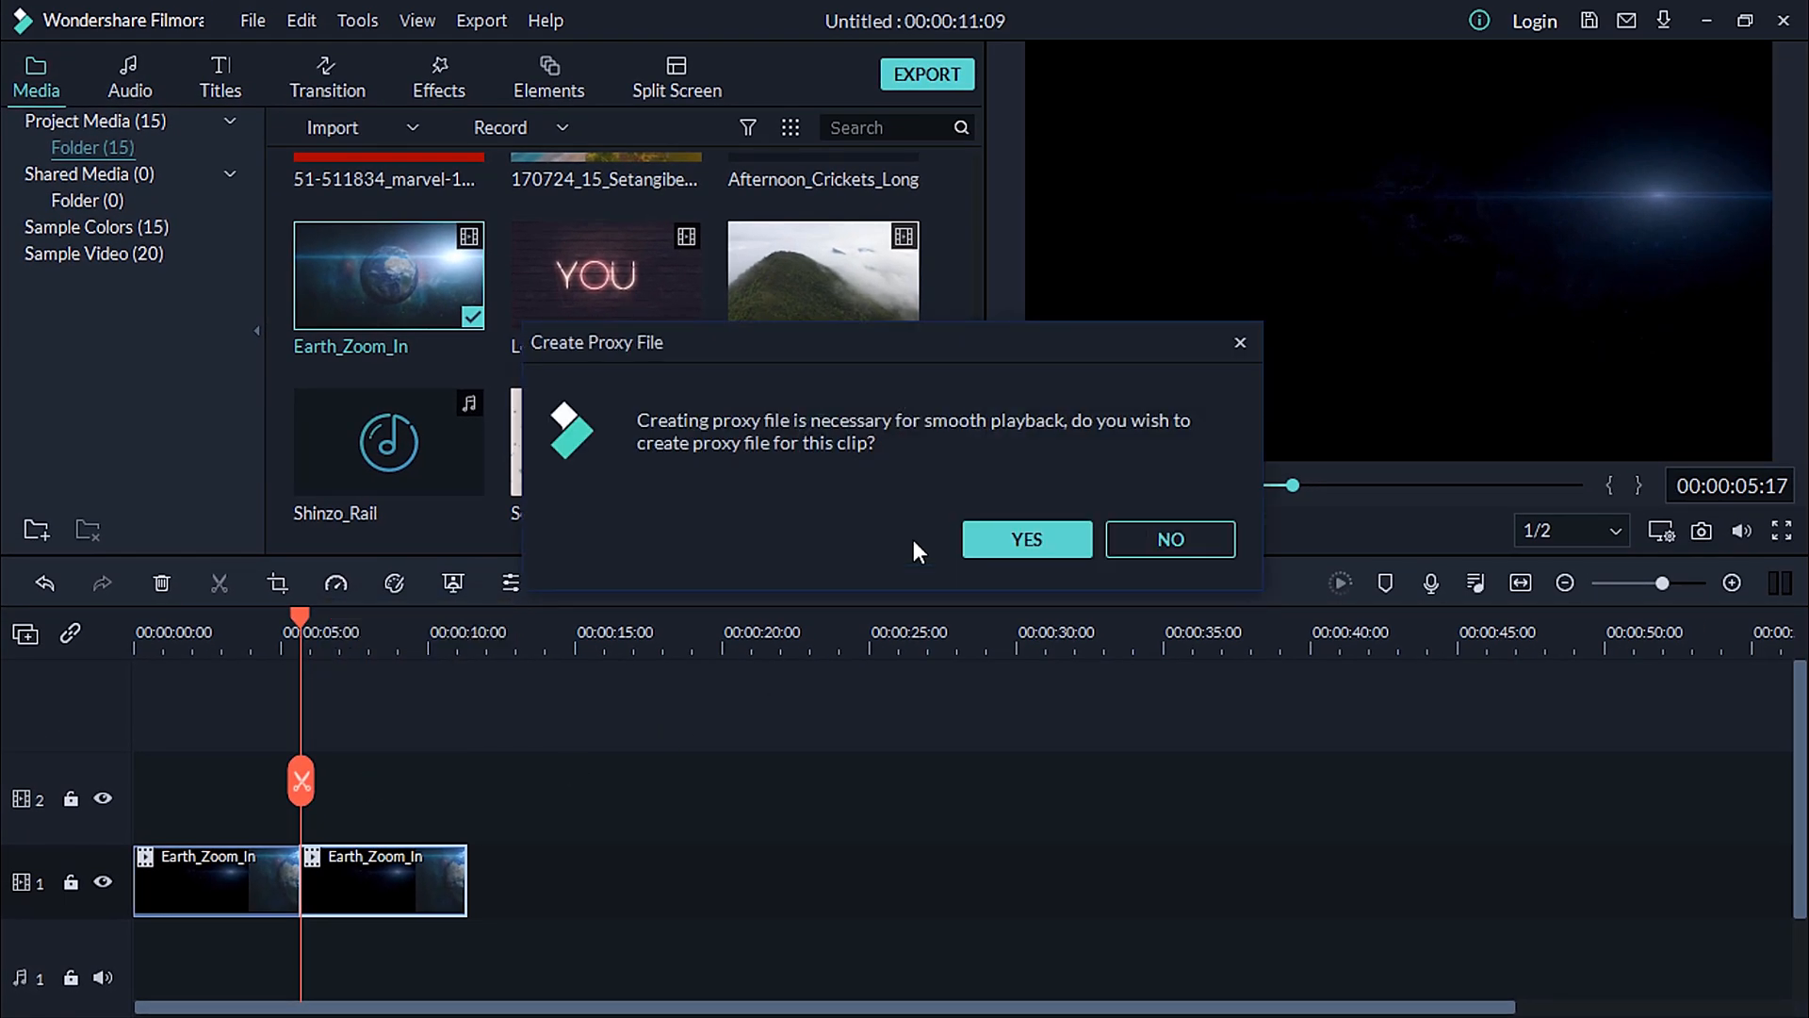
{"action": "left_click", "coordinate": [1014, 543]}
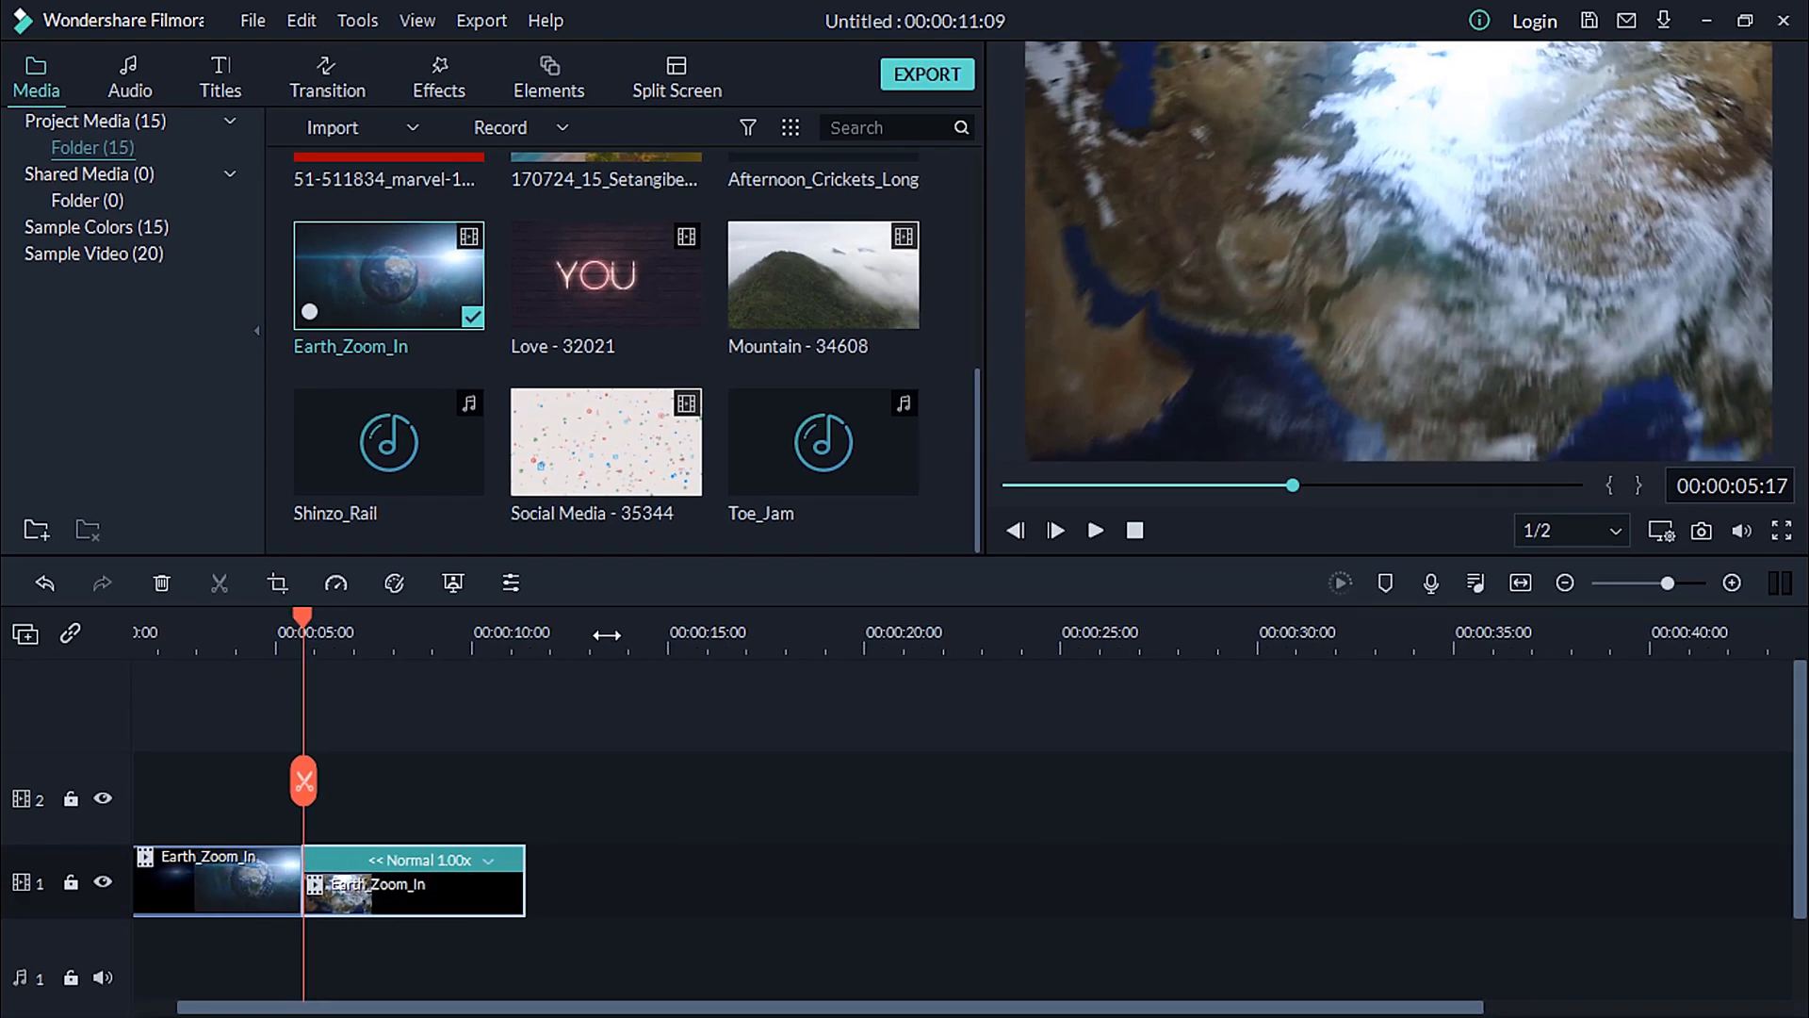
- Play the sequence from the beginning to review the forward and reversed Earth_Zoom_In clips
{"action": "left_click_drag", "start_coordinate": [607, 635], "coordinate": [864, 638]}
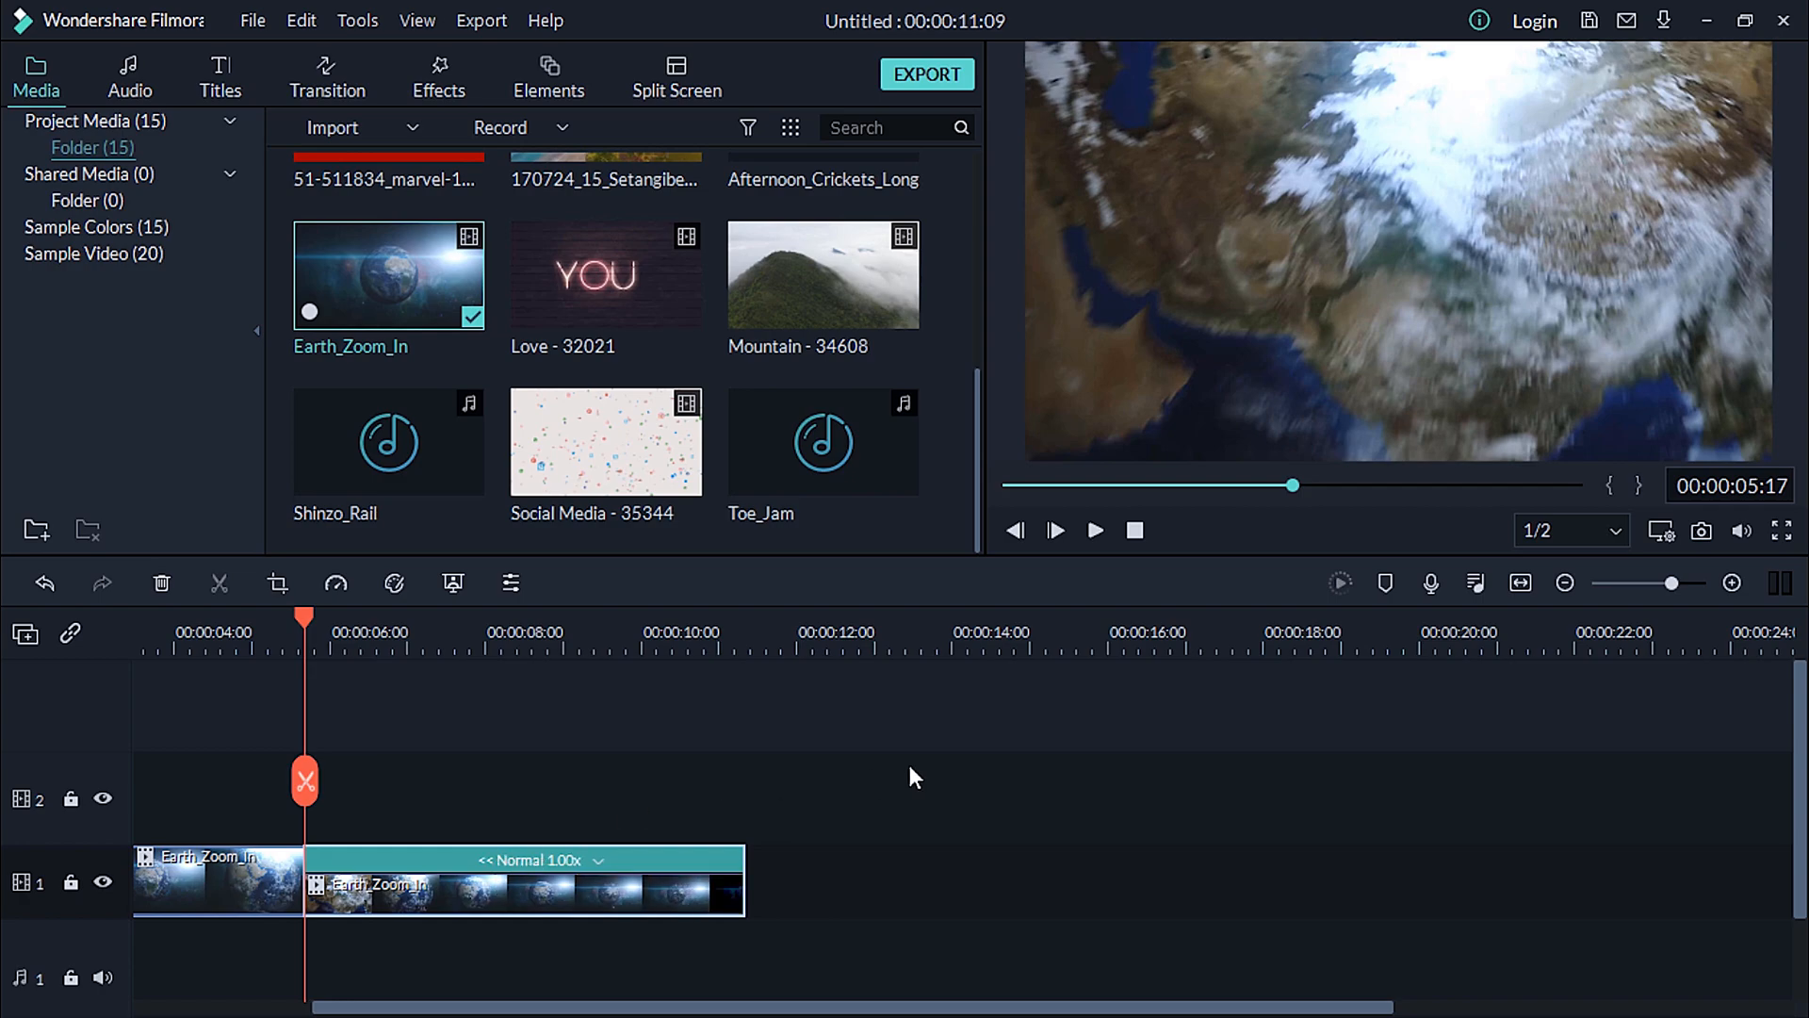
{"action": "left_click", "coordinate": [257, 880]}
{"action": "key", "text": "Home"}
{"action": "key", "text": "space"}
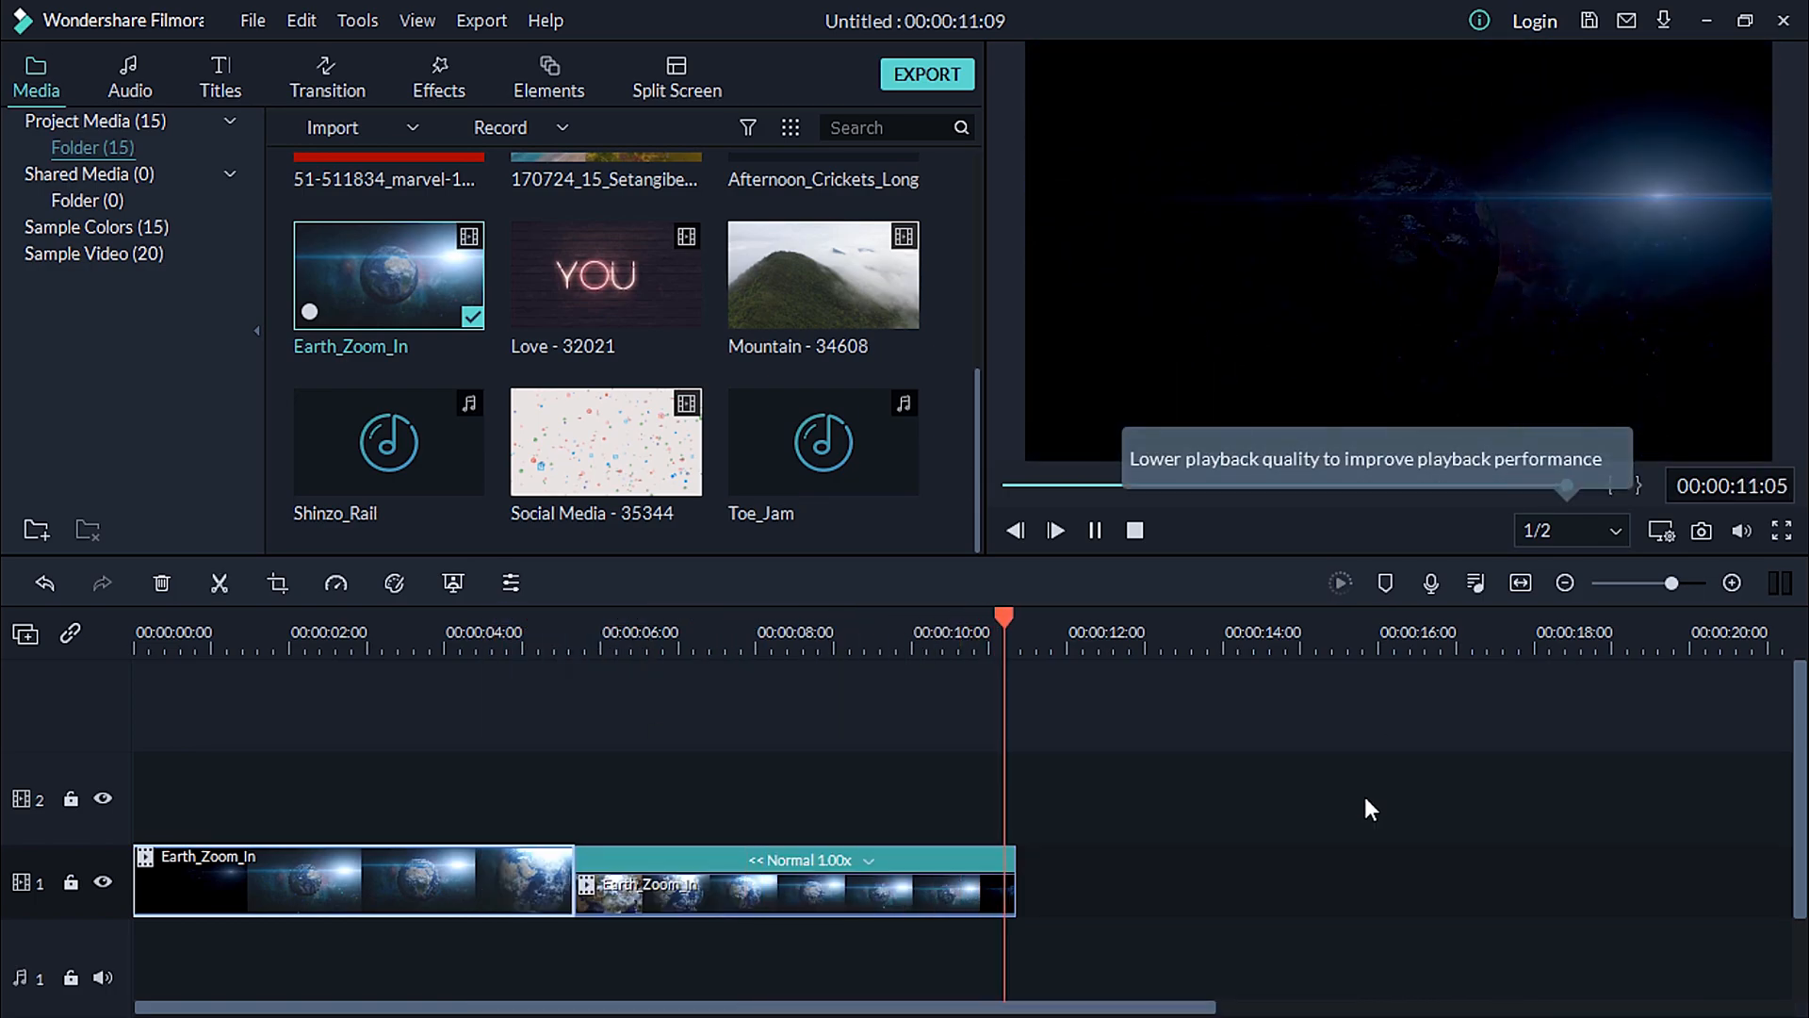
{"action": "left_click_drag", "start_coordinate": [1020, 615], "coordinate": [673, 669]}
- Place Love - 32021 on video track 2 starting just before 00:00:02:00 and scrub through the section where it overlaps the Earth clips
{"action": "left_click_drag", "start_coordinate": [627, 383], "coordinate": [347, 794]}
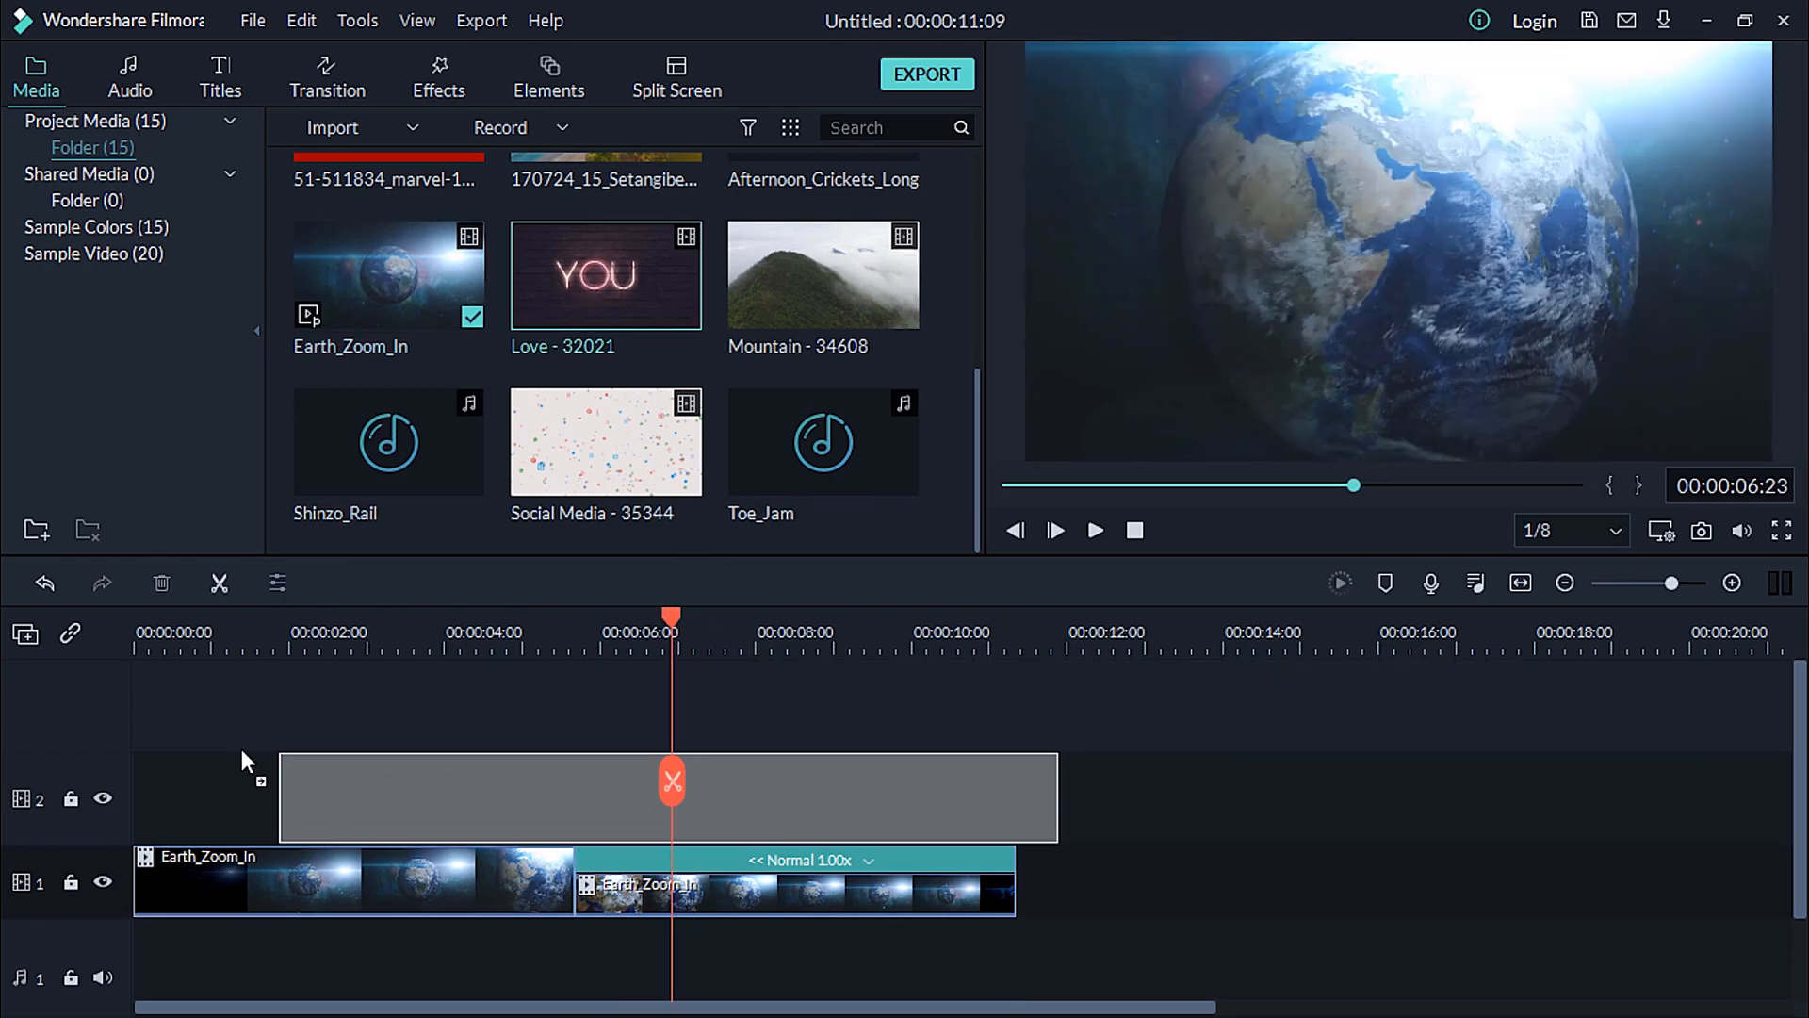
{"action": "left_click_drag", "start_coordinate": [247, 768], "coordinate": [247, 768]}
{"action": "left_click_drag", "start_coordinate": [671, 622], "coordinate": [183, 697]}
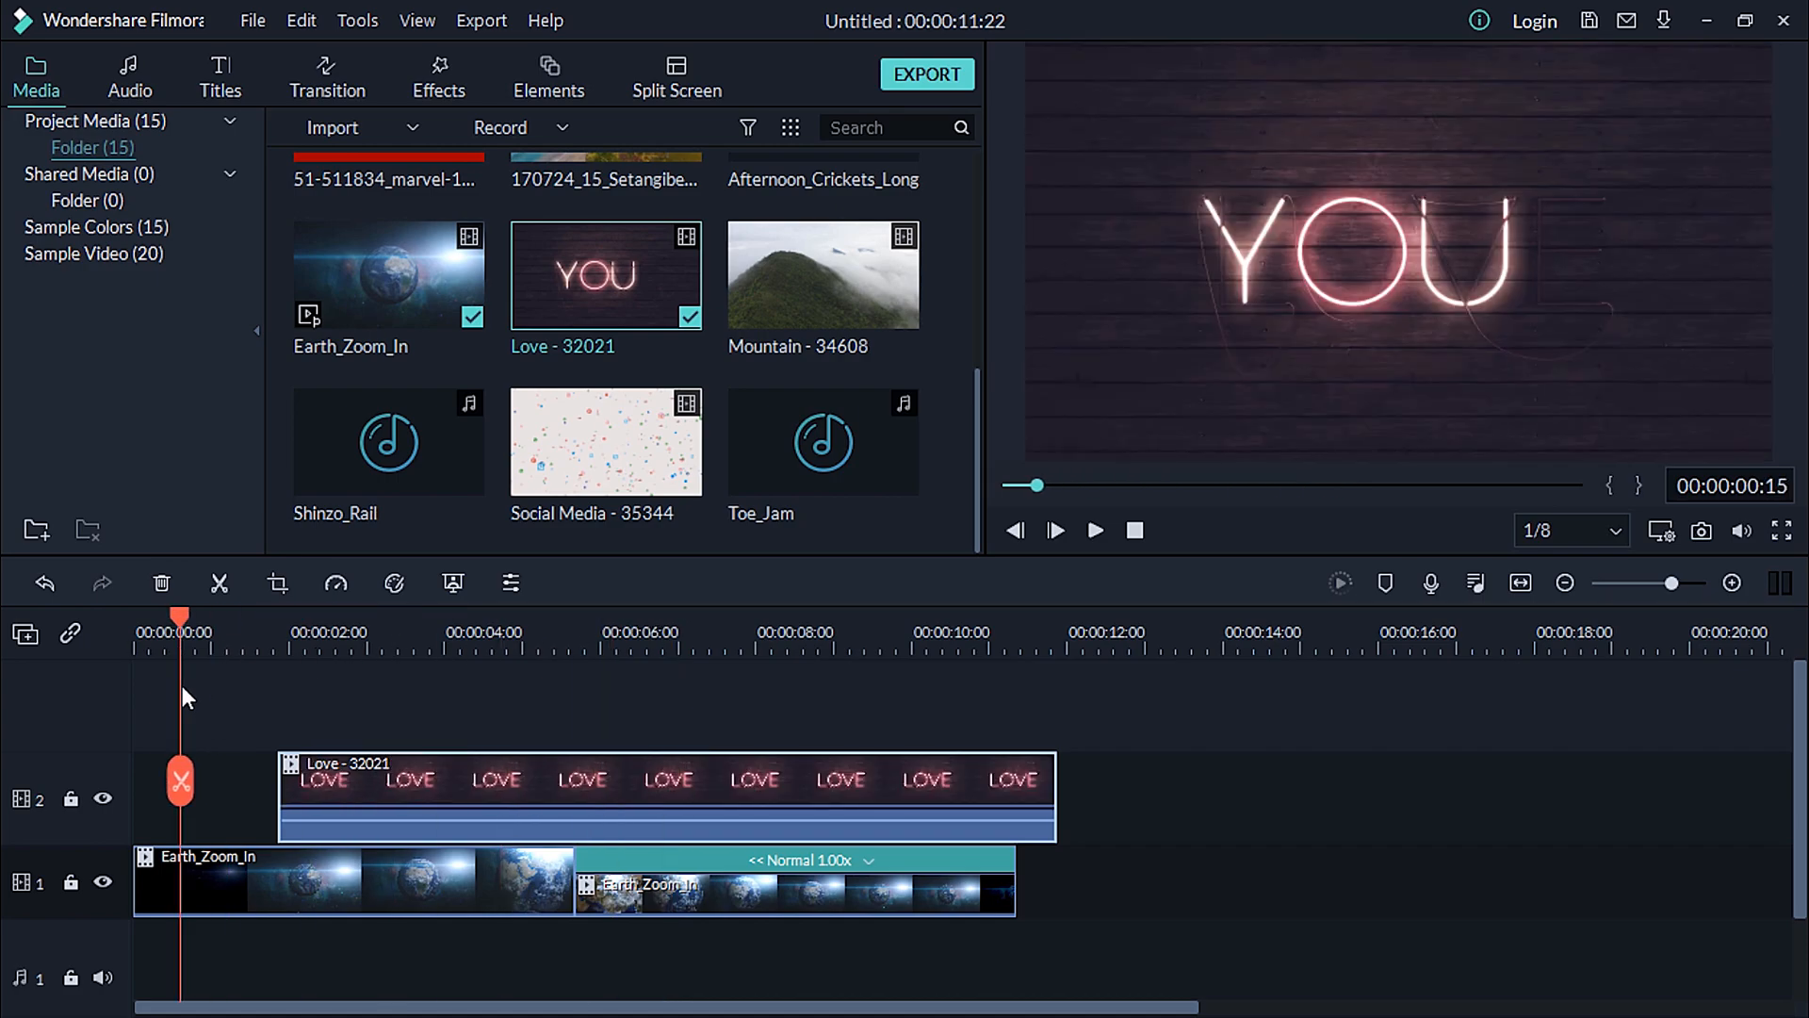
{"action": "left_click_drag", "start_coordinate": [343, 692], "coordinate": [567, 704]}
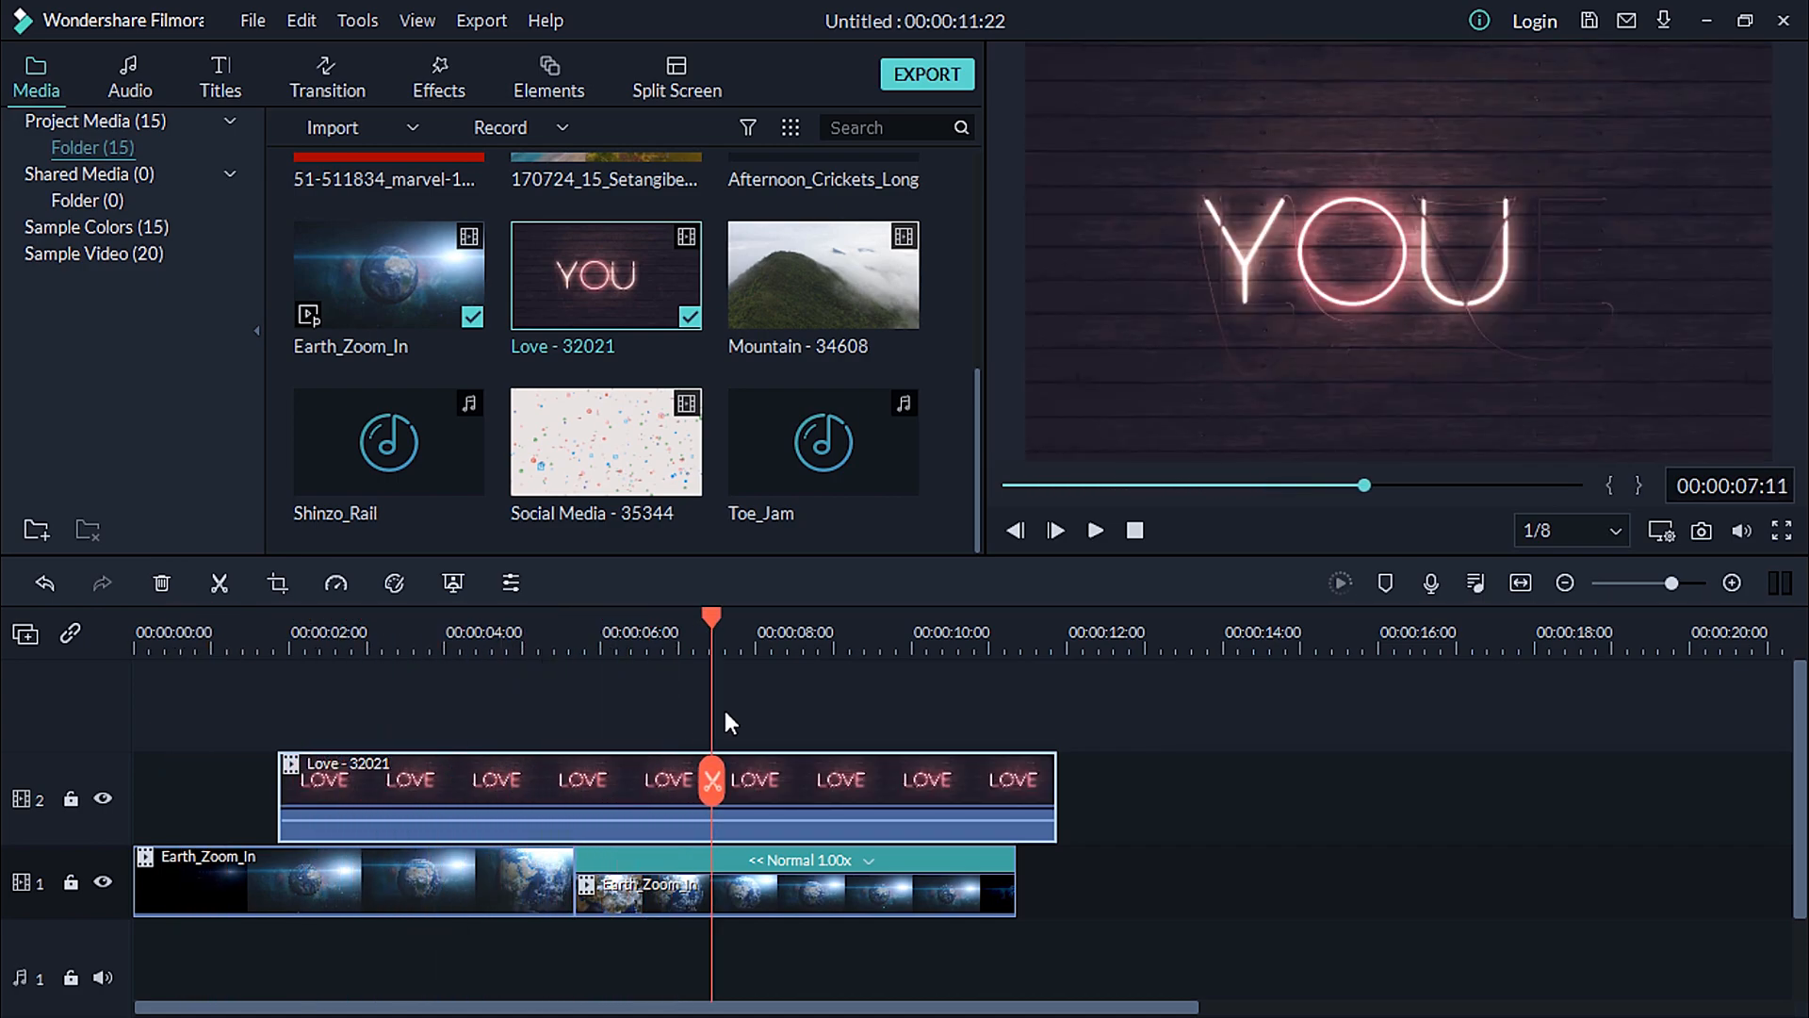
{"action": "left_click_drag", "start_coordinate": [725, 713], "coordinate": [874, 719]}
{"action": "left_click_drag", "start_coordinate": [1015, 720], "coordinate": [411, 721]}
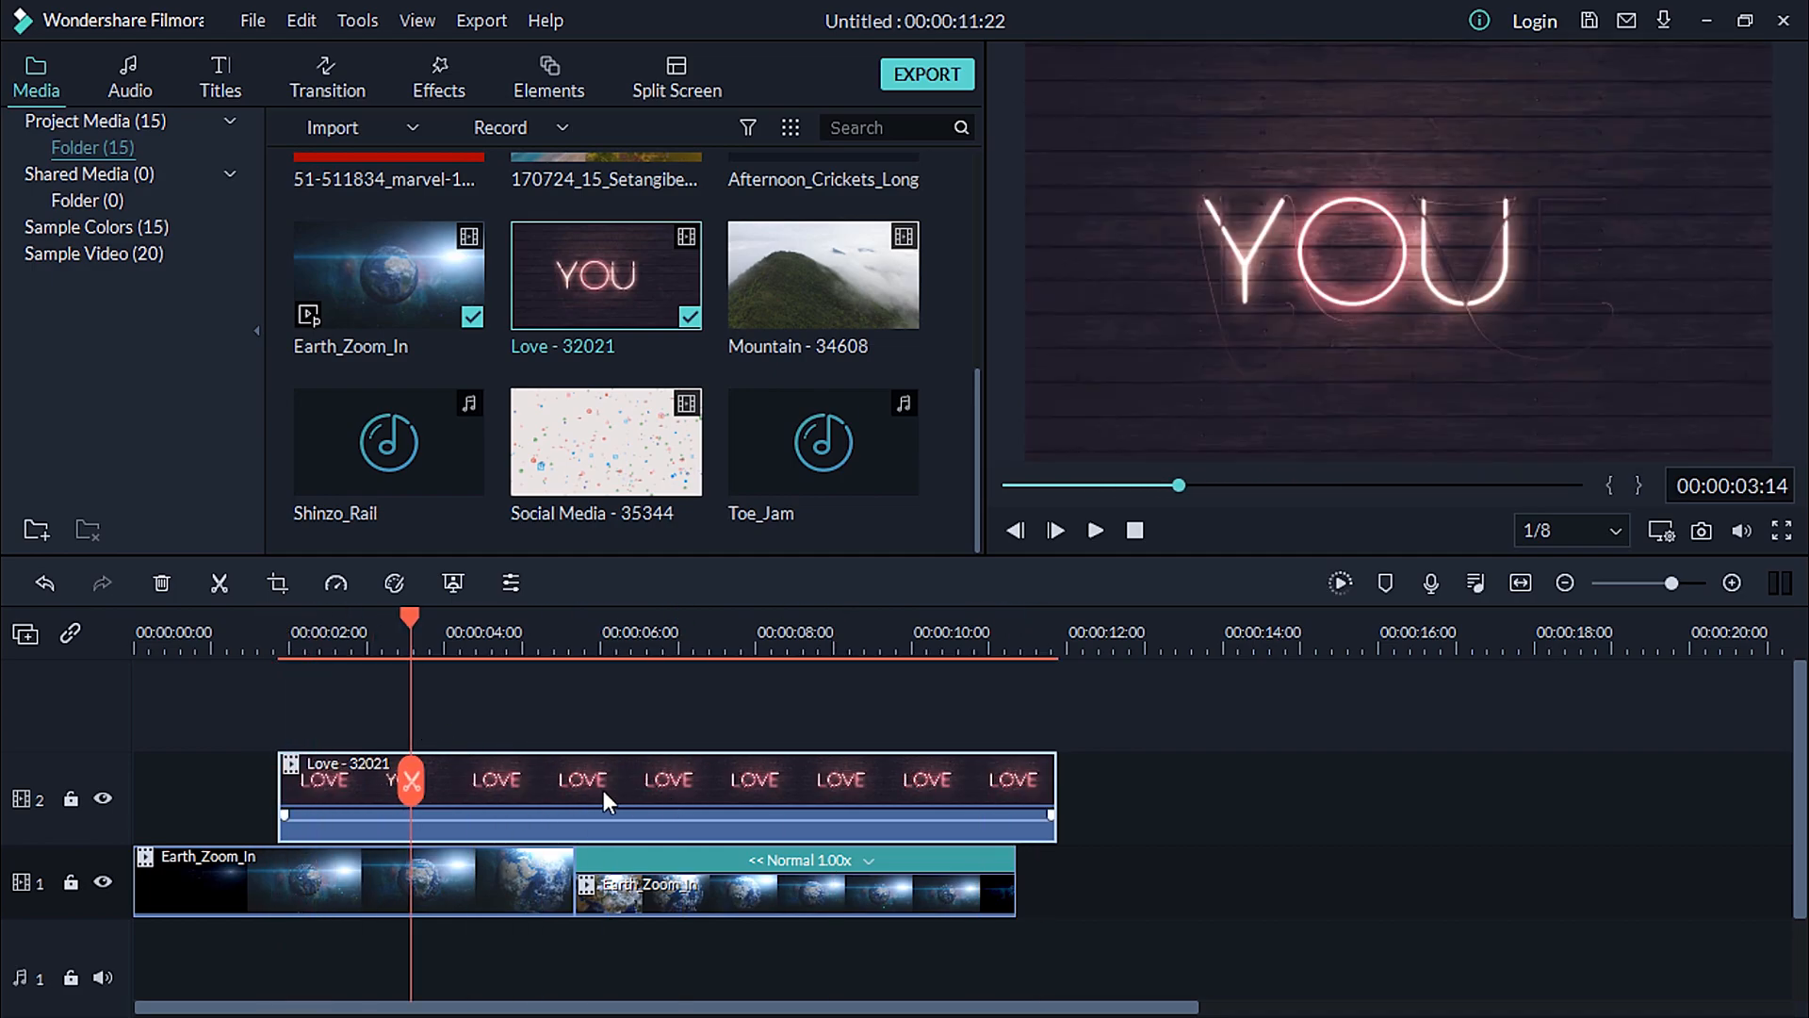
- Open the Transform settings of the Love - 32021 clip
{"action": "left_click", "coordinate": [624, 790]}
{"action": "double_click", "coordinate": [624, 789]}
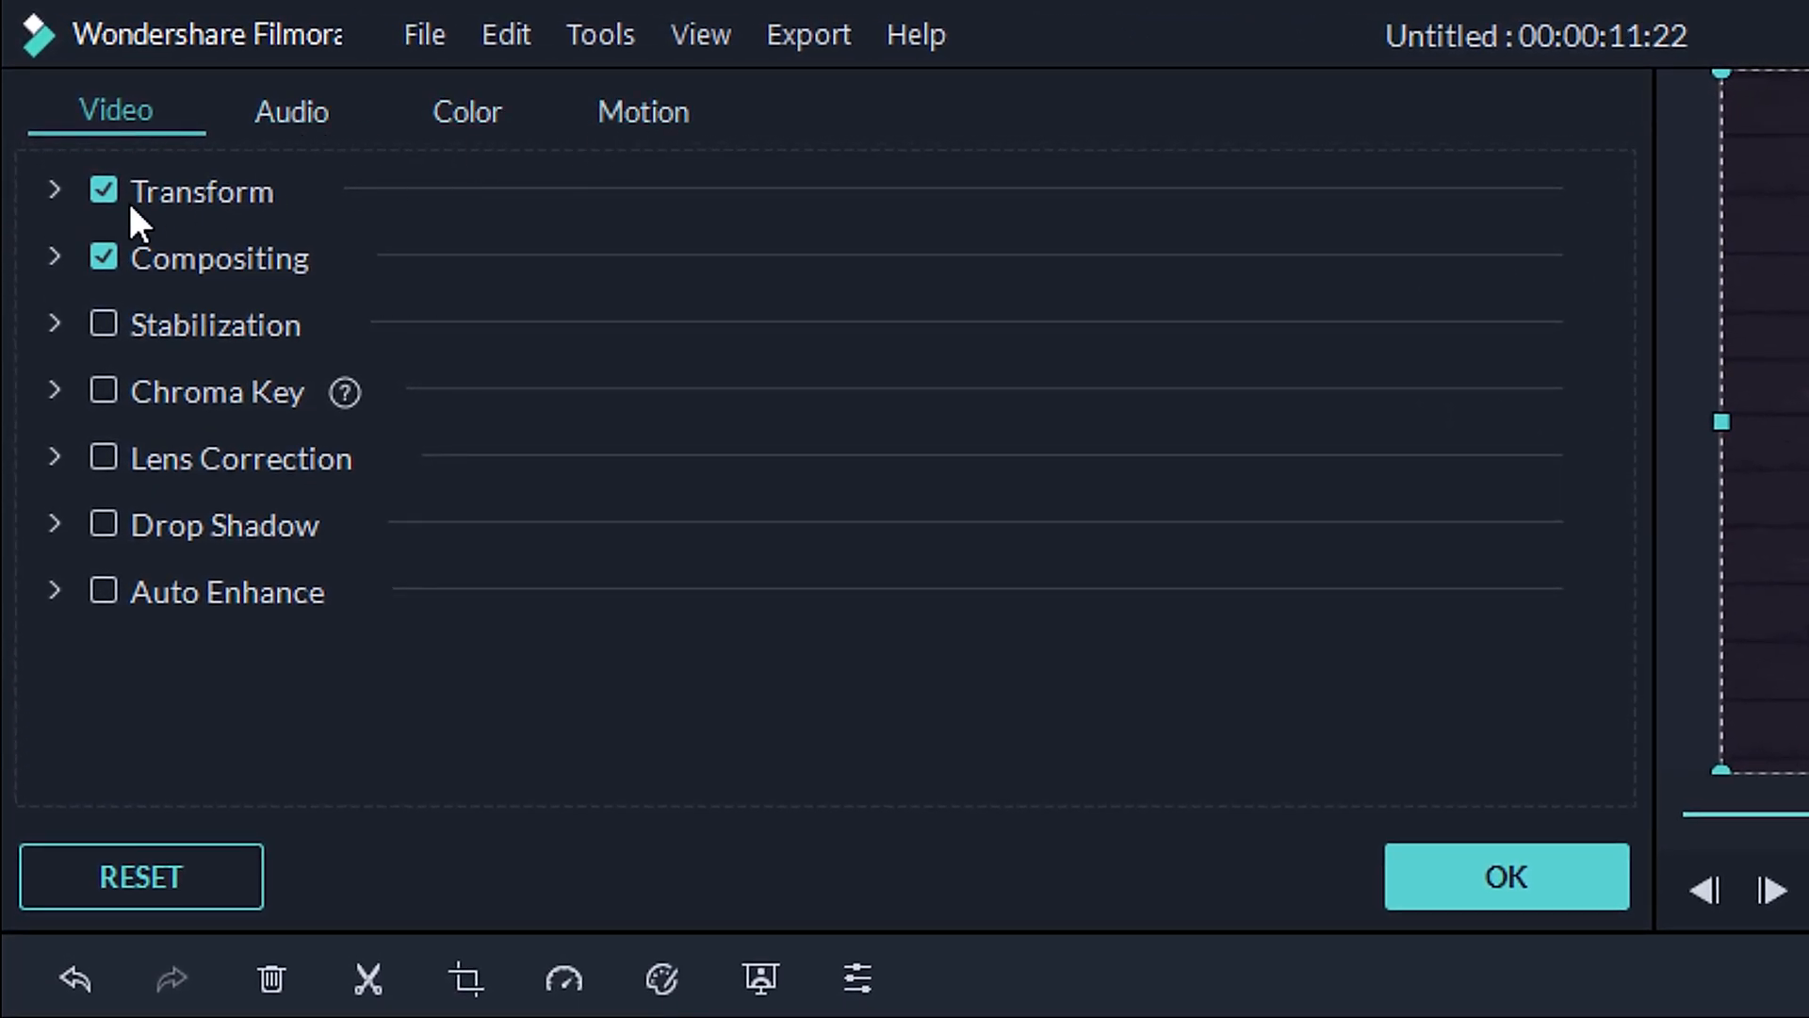
{"action": "left_click", "coordinate": [53, 192]}
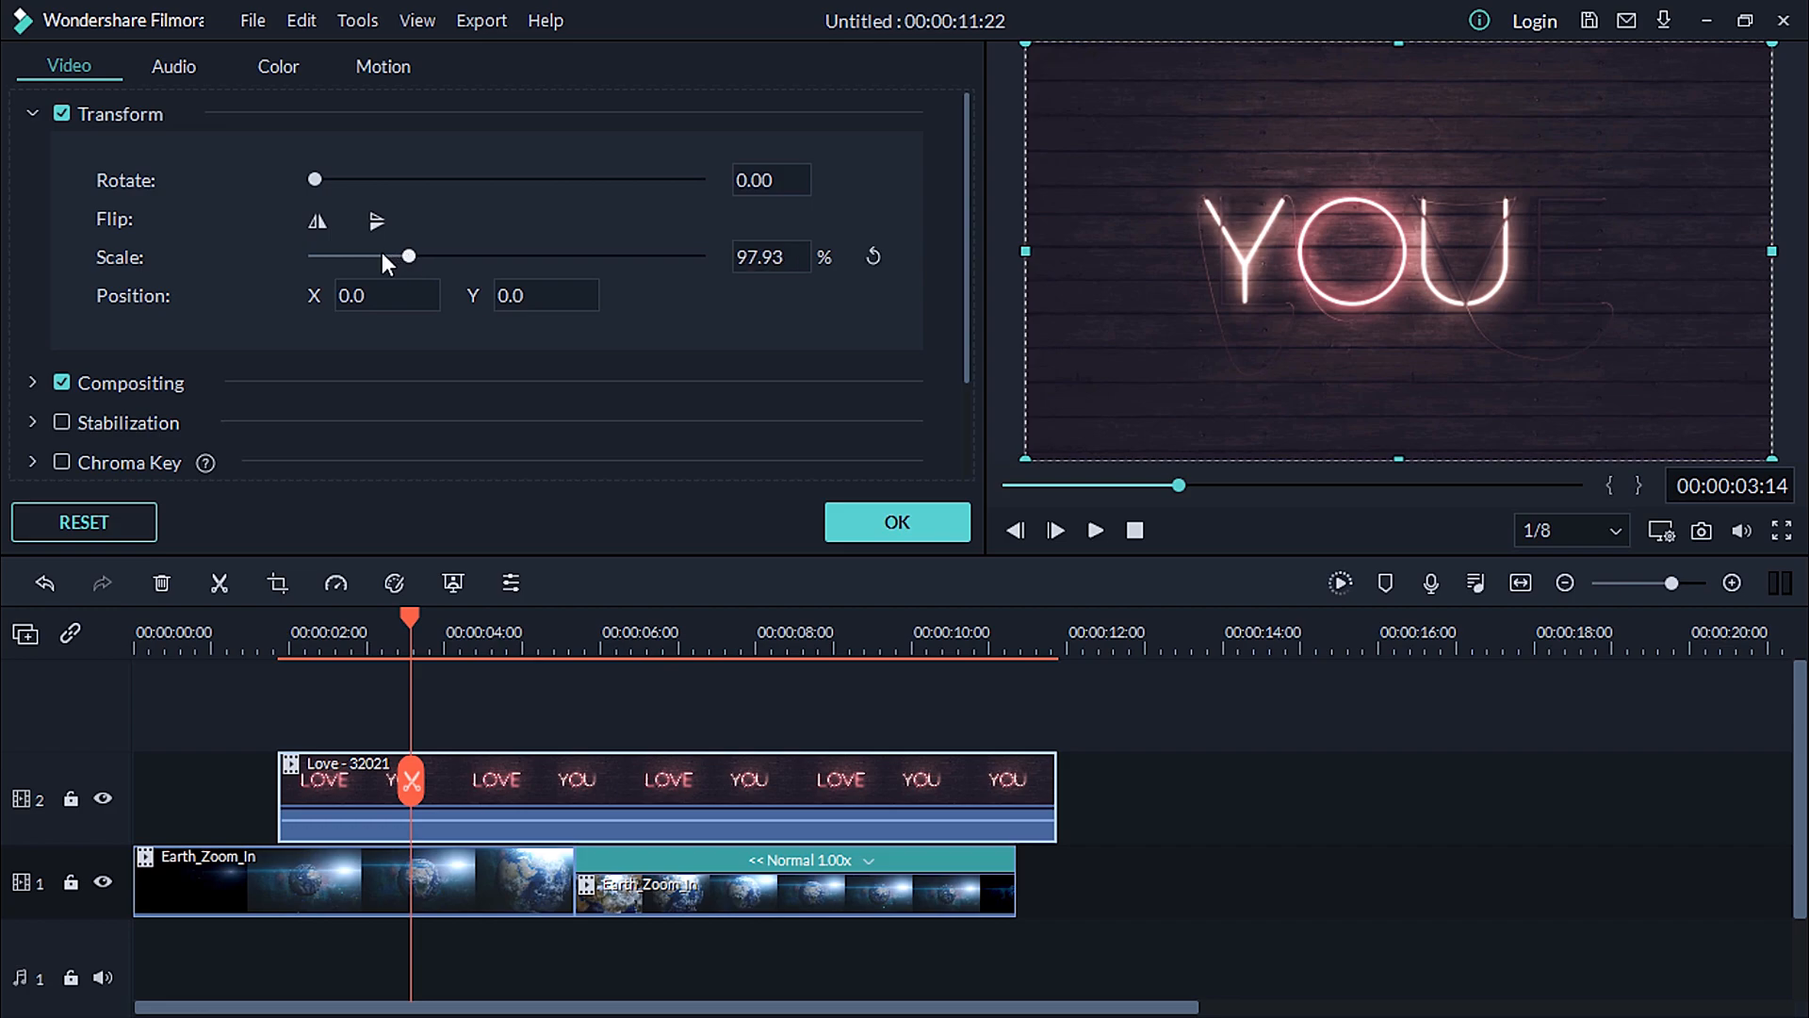
{"action": "left_click_drag", "start_coordinate": [382, 252], "coordinate": [356, 258]}
{"action": "mouse_move", "coordinate": [1225, 251]}
{"action": "left_mouse_down"}
{"action": "mouse_move", "coordinate": [1142, 250]}
{"action": "mouse_move", "coordinate": [1213, 275]}
{"action": "left_mouse_up"}
{"action": "key", "text": "ctrl+z"}
{"action": "key", "text": "ctrl+z"}
- Scale the Love - 32021 overlay to about 34% and place it in the frame's upper-left corner at about X -184, Y 104
{"action": "left_click_drag", "start_coordinate": [415, 260], "coordinate": [370, 257]}
{"action": "left_click_drag", "start_coordinate": [1405, 101], "coordinate": [1164, 101]}
{"action": "left_click", "coordinate": [873, 179]}
{"action": "left_click_drag", "start_coordinate": [1428, 267], "coordinate": [1284, 186]}
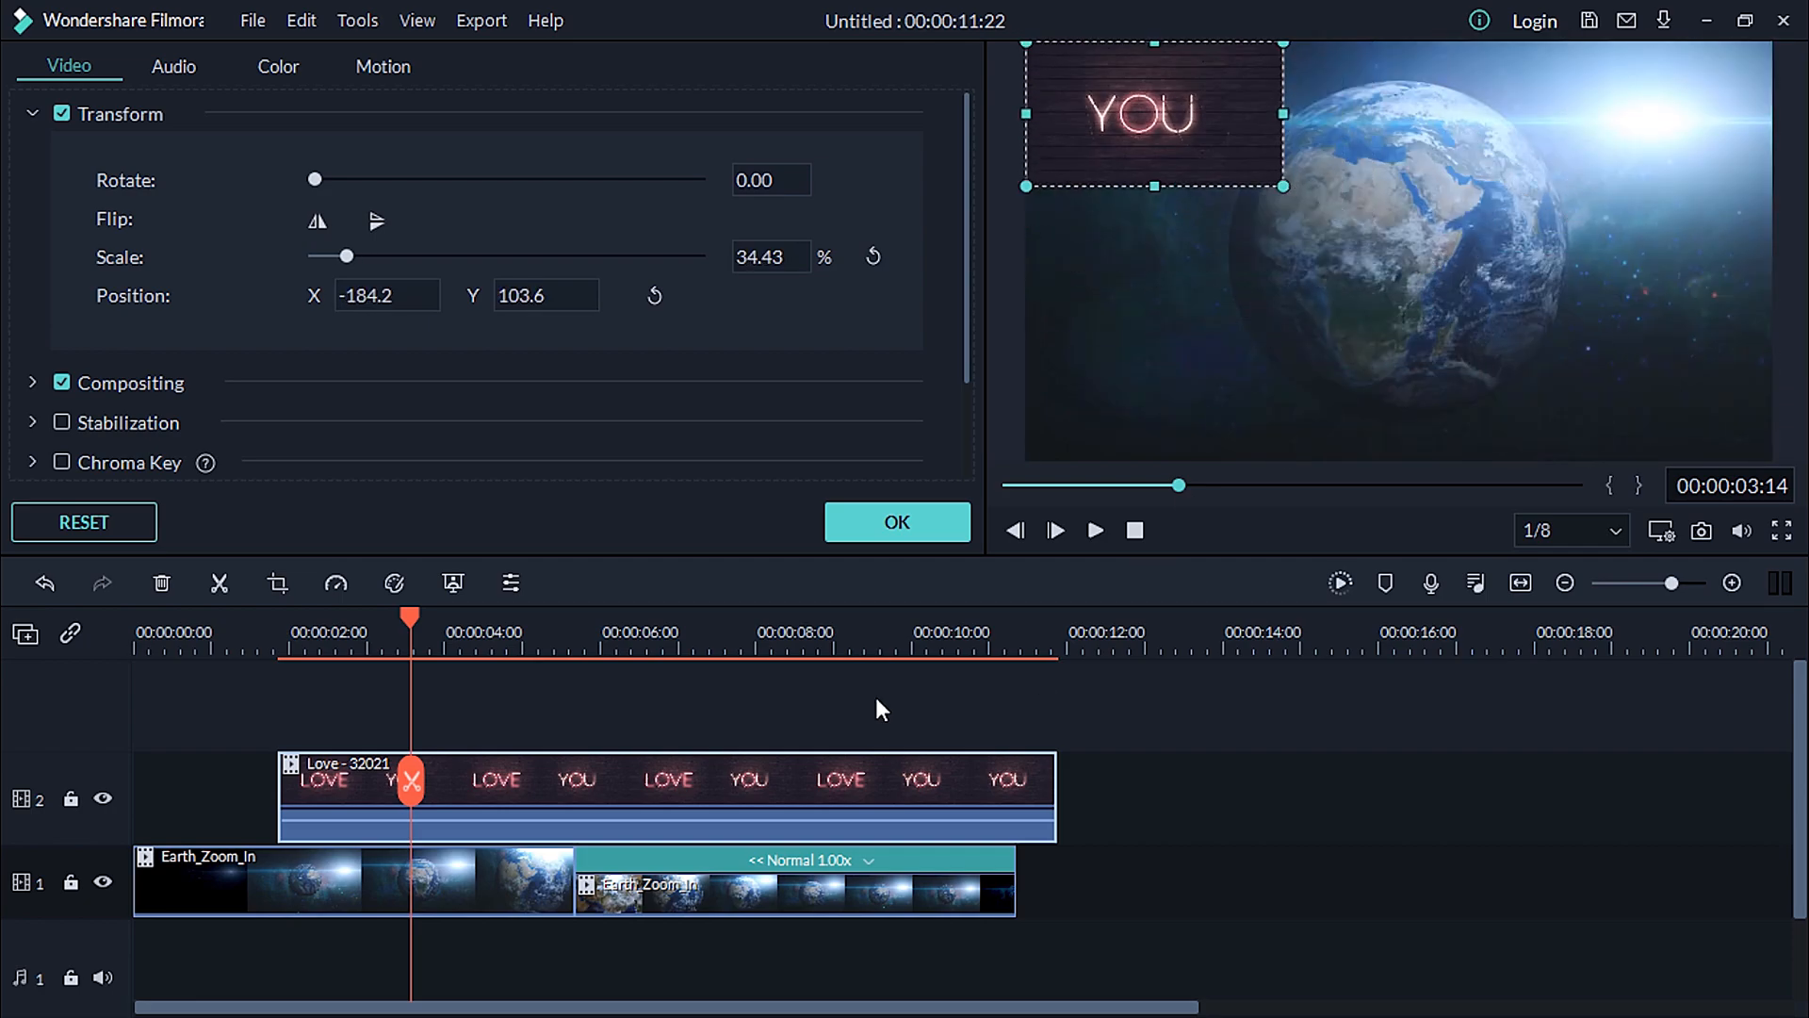
- Play the sequence from the start at 1/2 playback quality to review the picture-in-picture overlay
{"action": "left_click_drag", "start_coordinate": [407, 620], "coordinate": [99, 639]}
{"action": "key", "text": "space"}
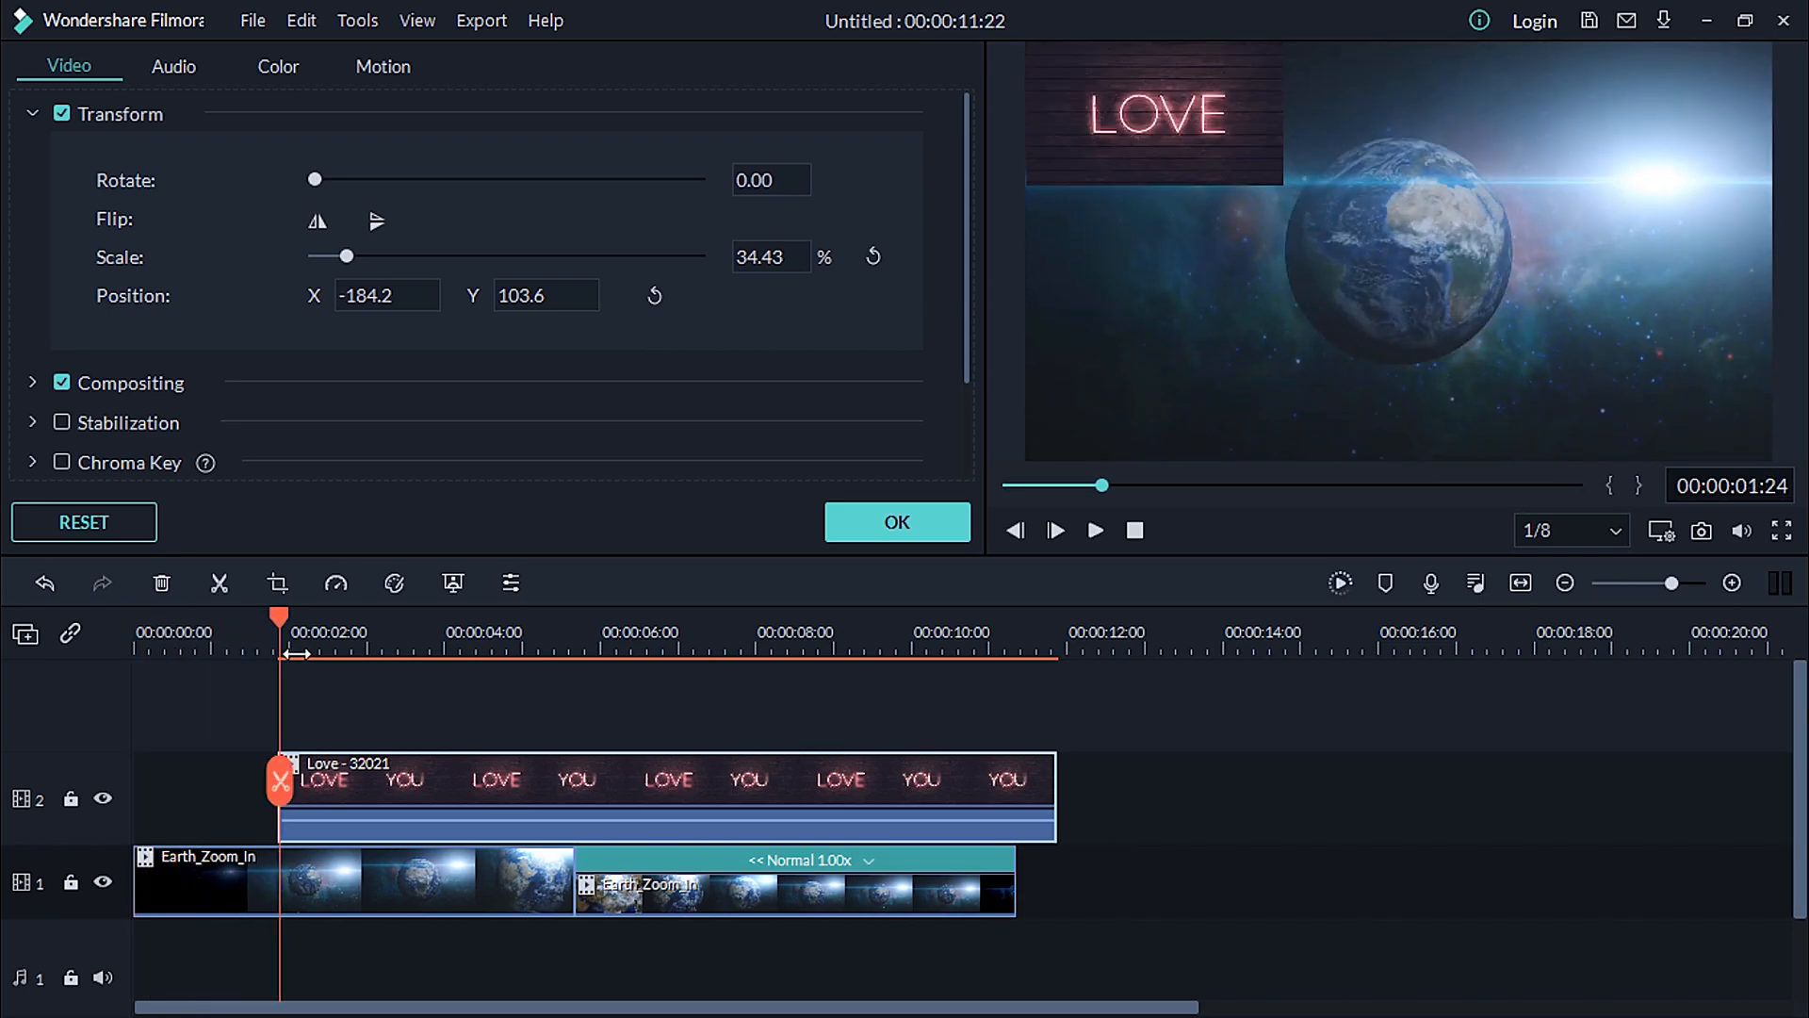
{"action": "left_click_drag", "start_coordinate": [280, 620], "coordinate": [53, 639]}
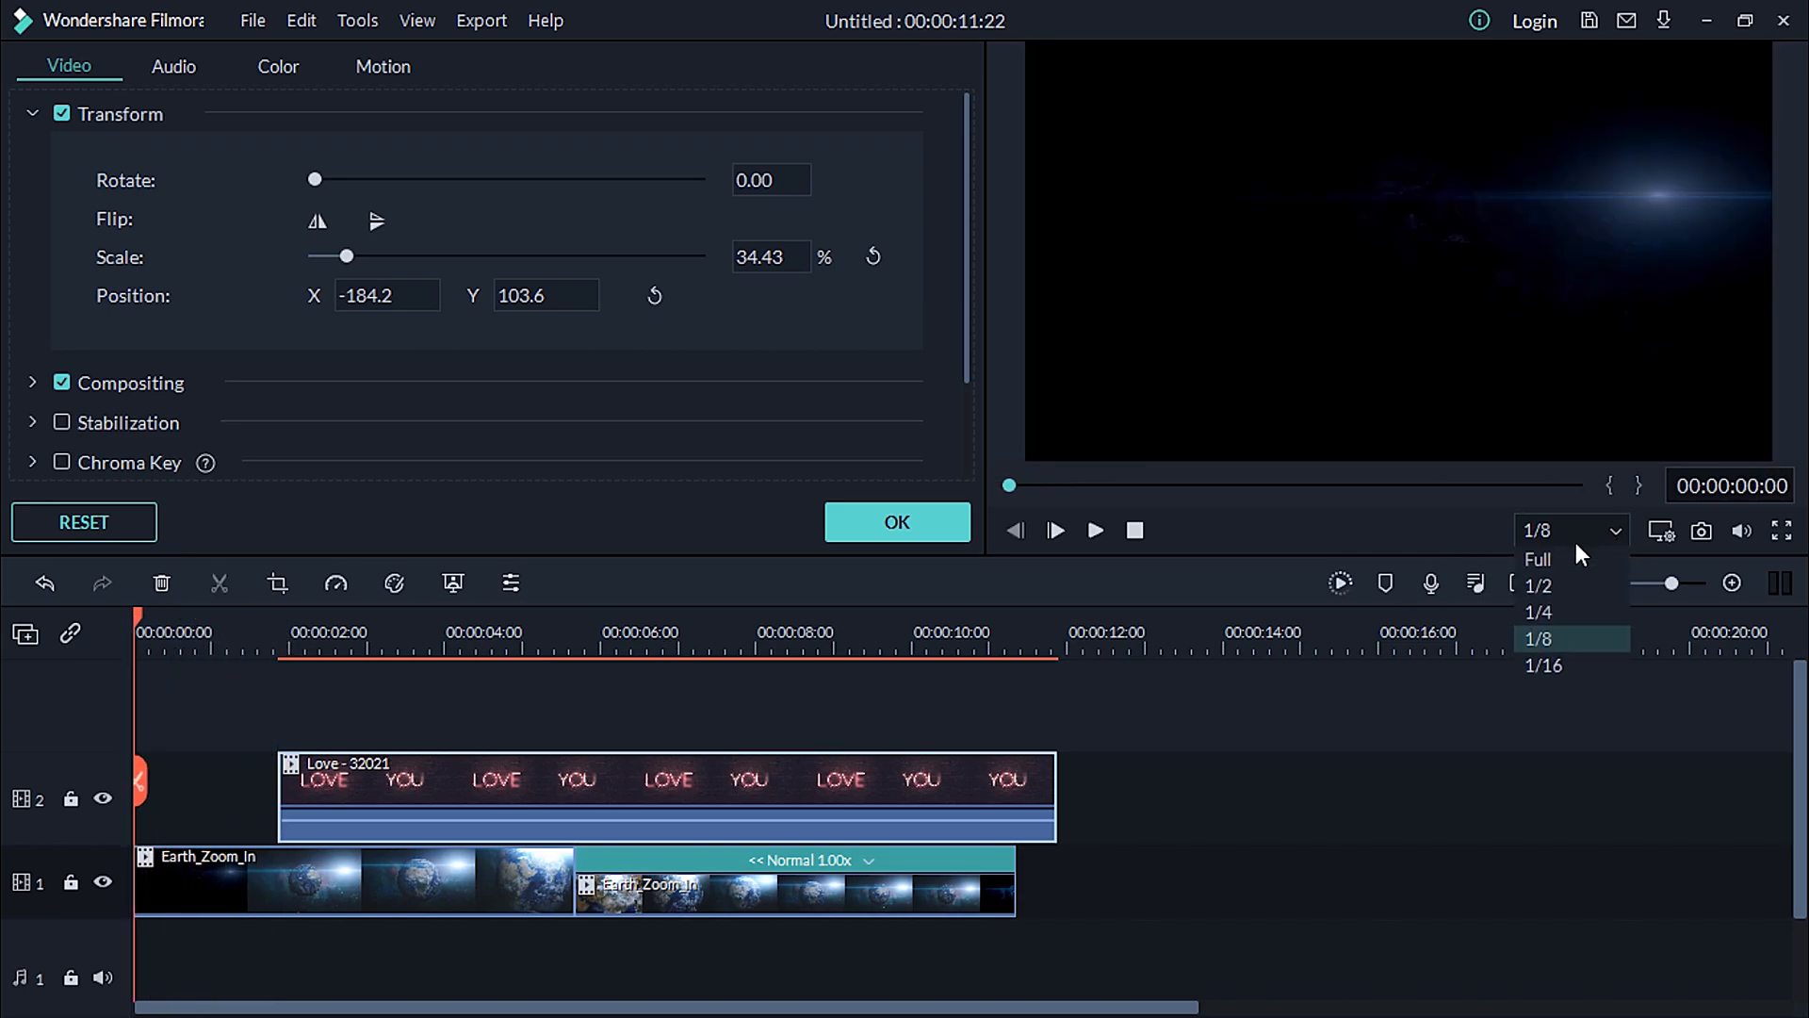
{"action": "key", "text": "space"}
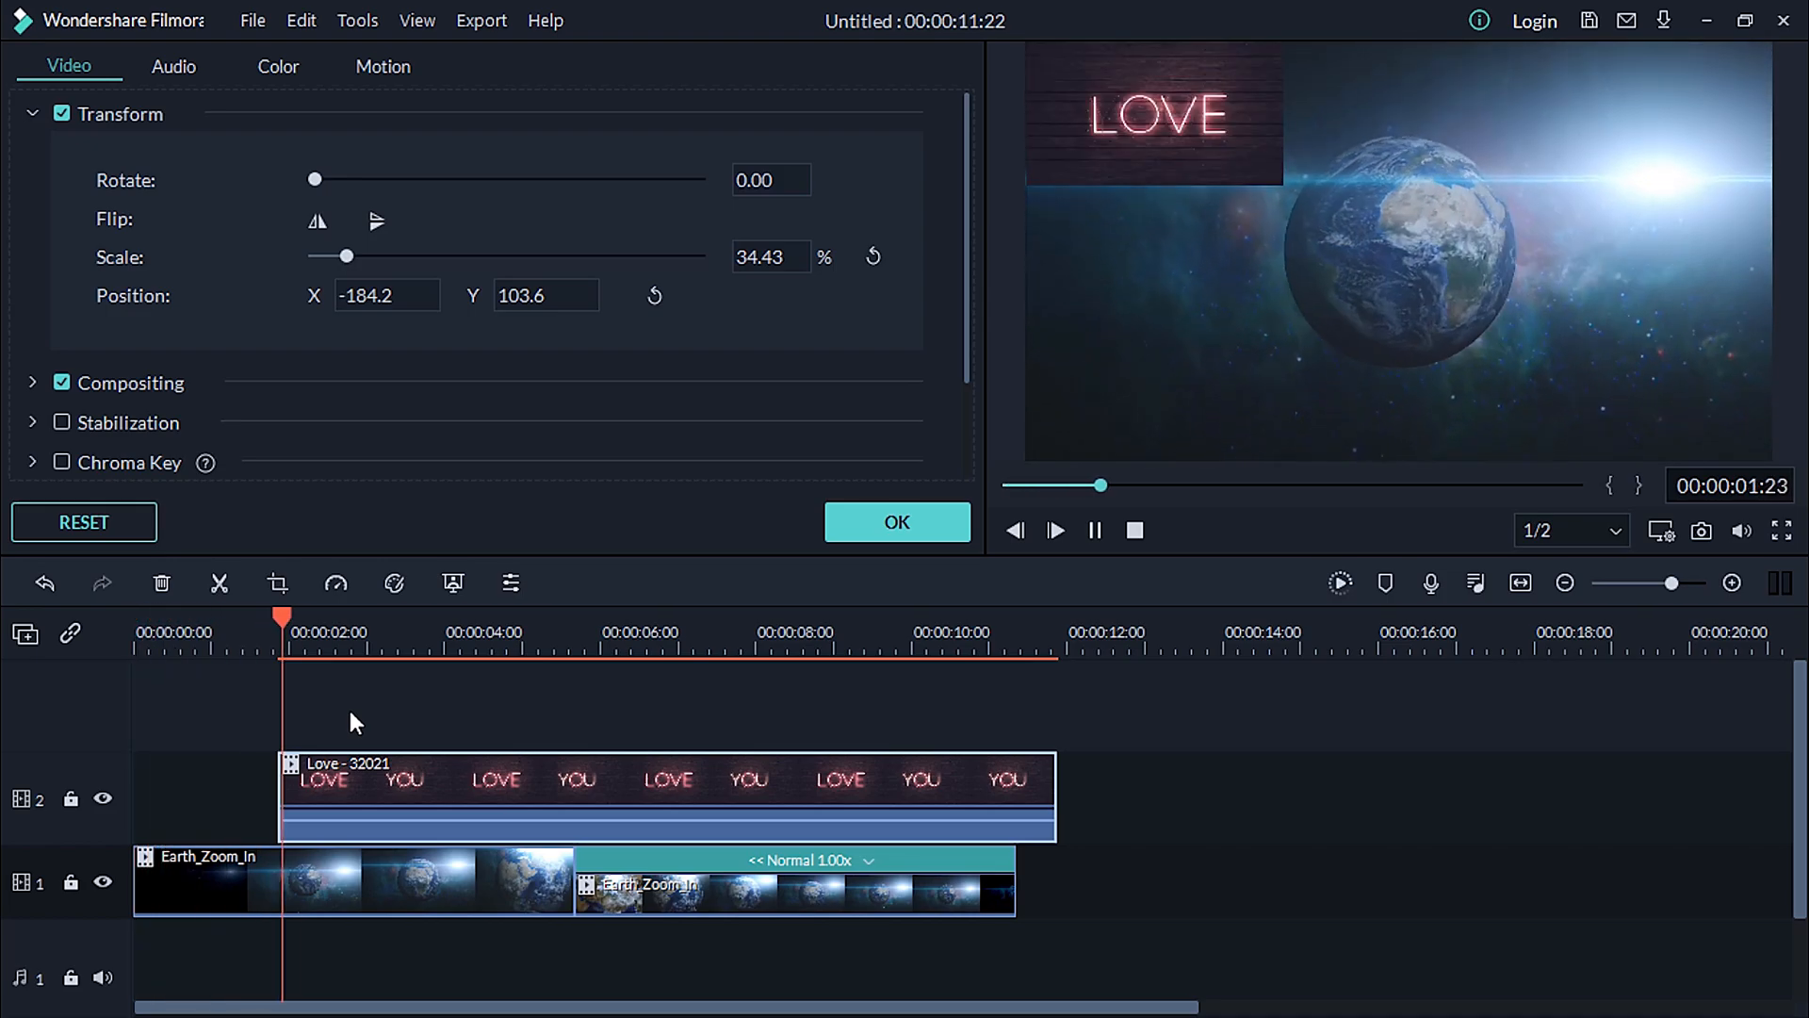
{"action": "key", "text": "space"}
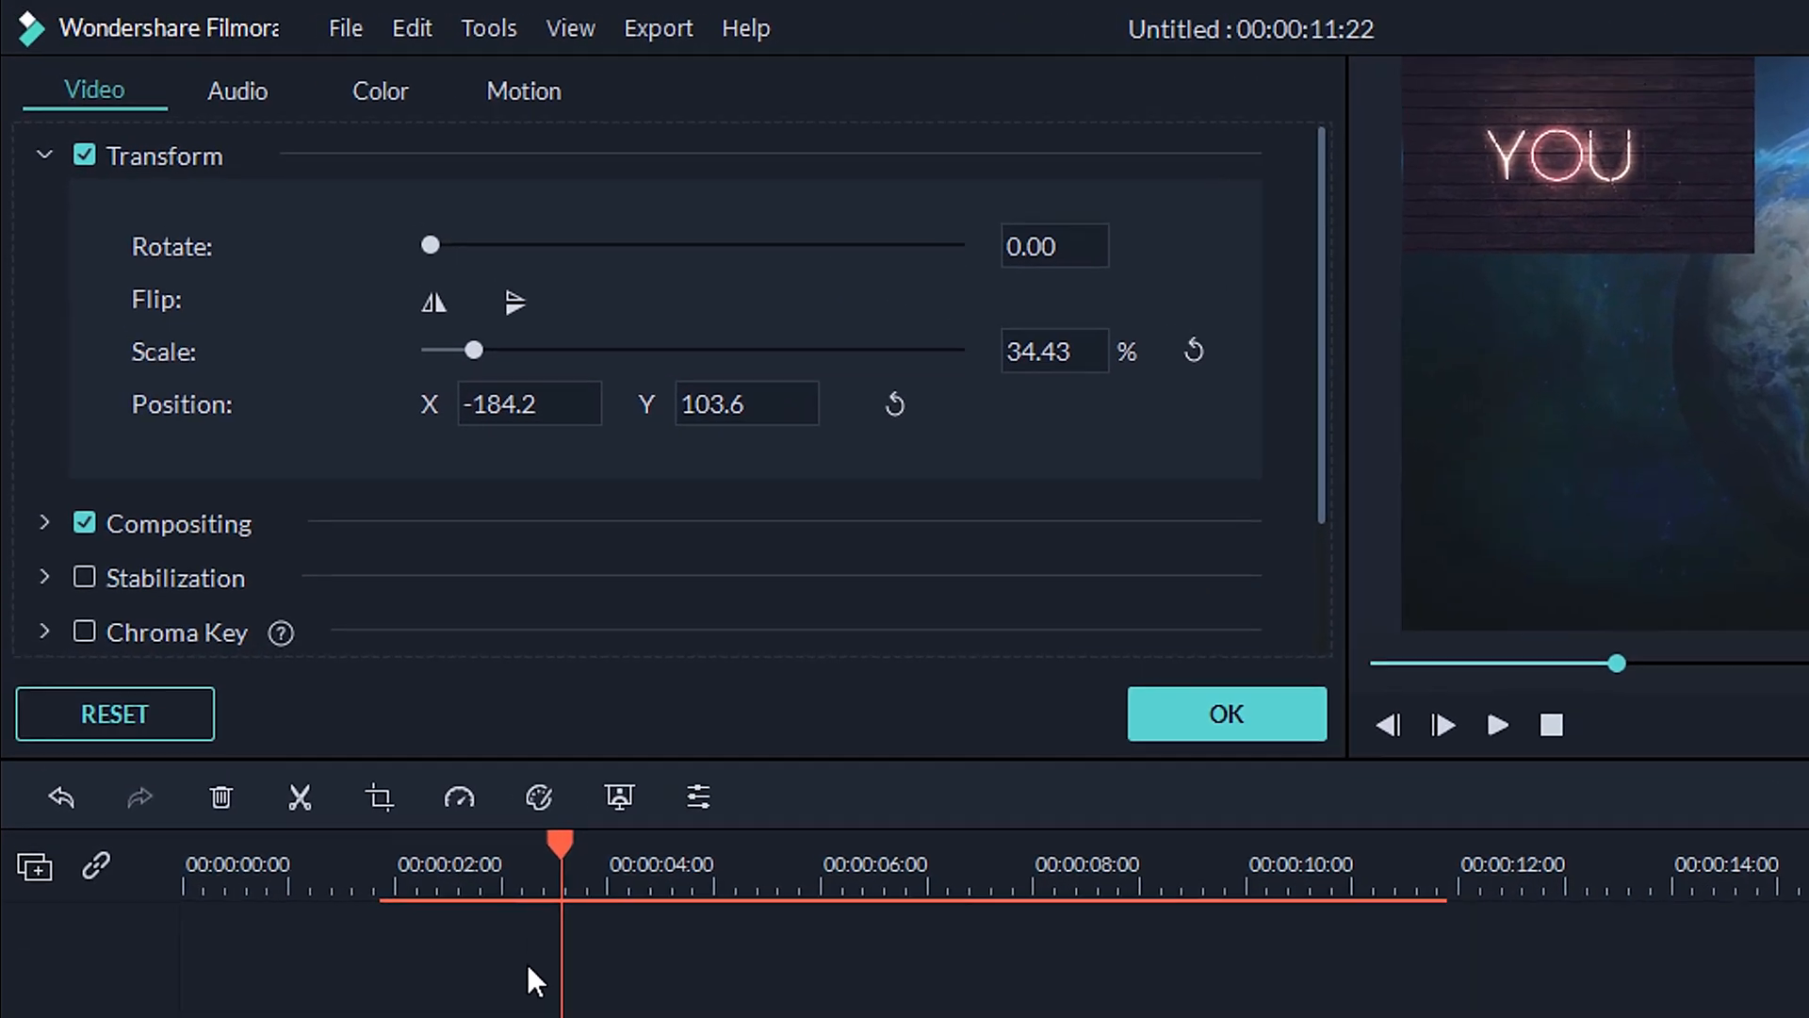
- Apply the Zoom in motion to the Love - 32021 clip and play the sequence from before the clip to preview it
{"action": "left_click", "coordinate": [684, 117]}
{"action": "scroll", "coordinate": [1272, 548], "scroll_direction": "down", "scroll_amount": 10}
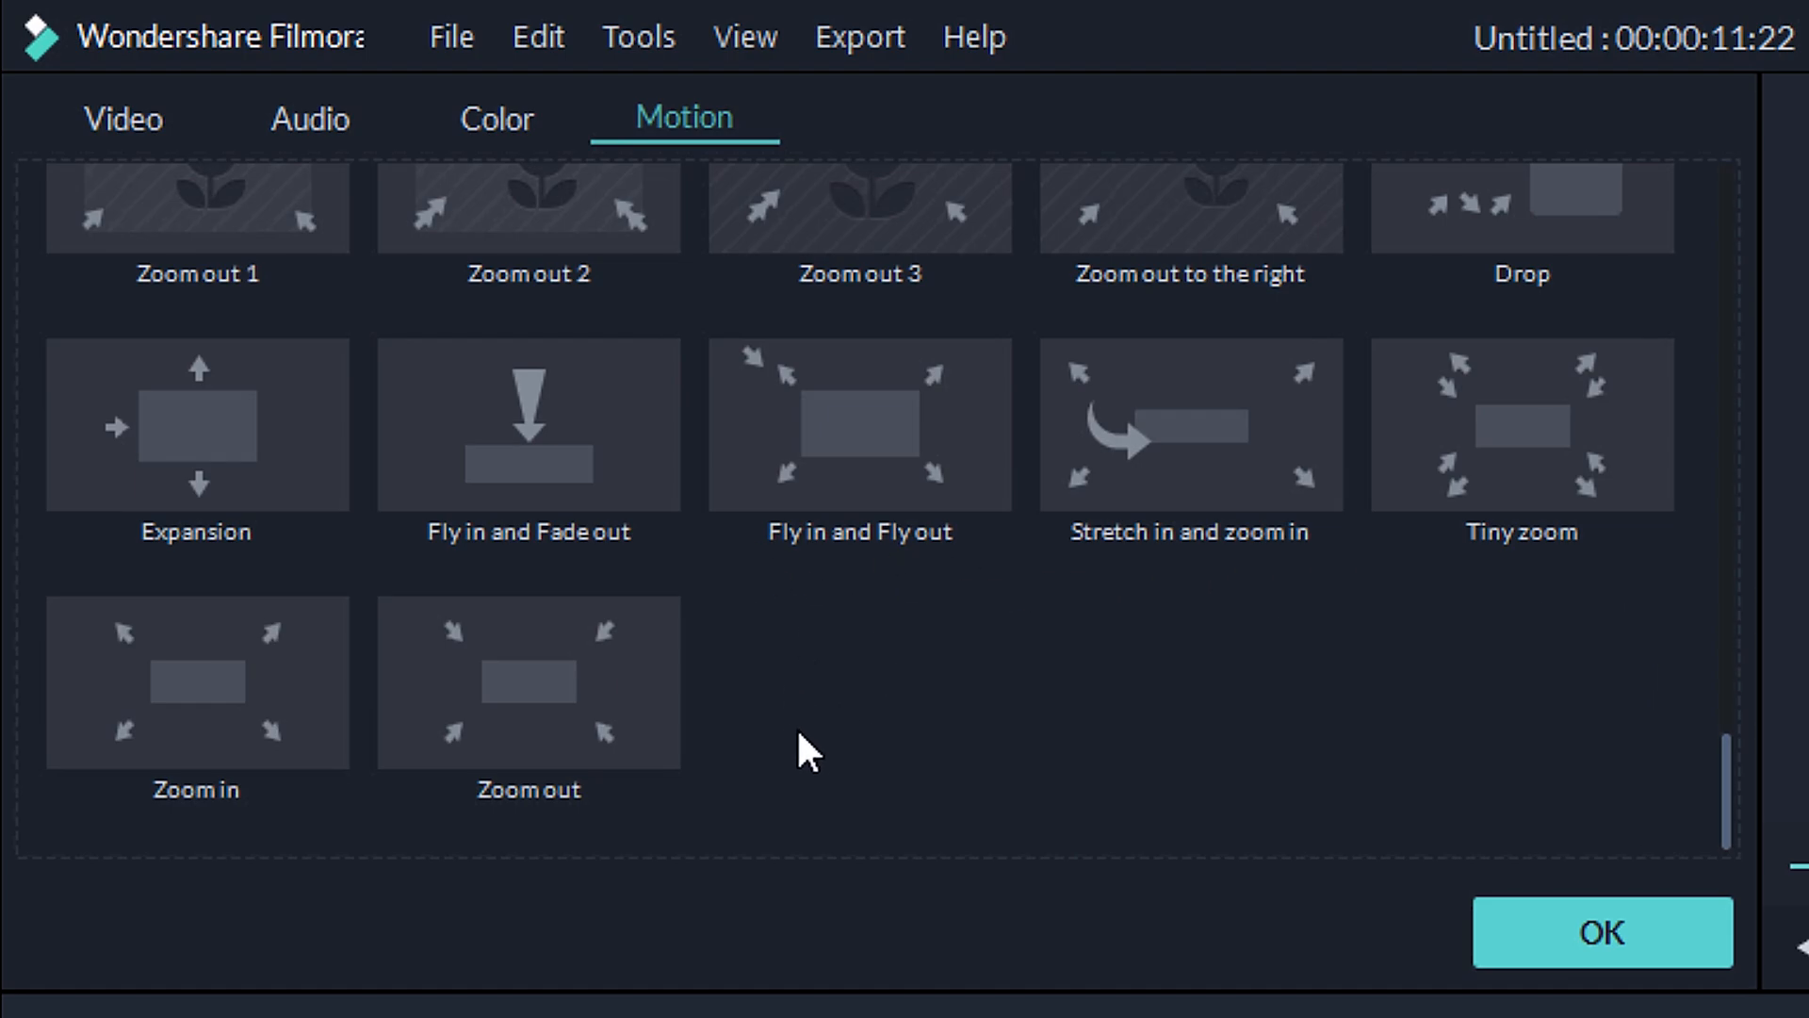
{"action": "left_click", "coordinate": [215, 671]}
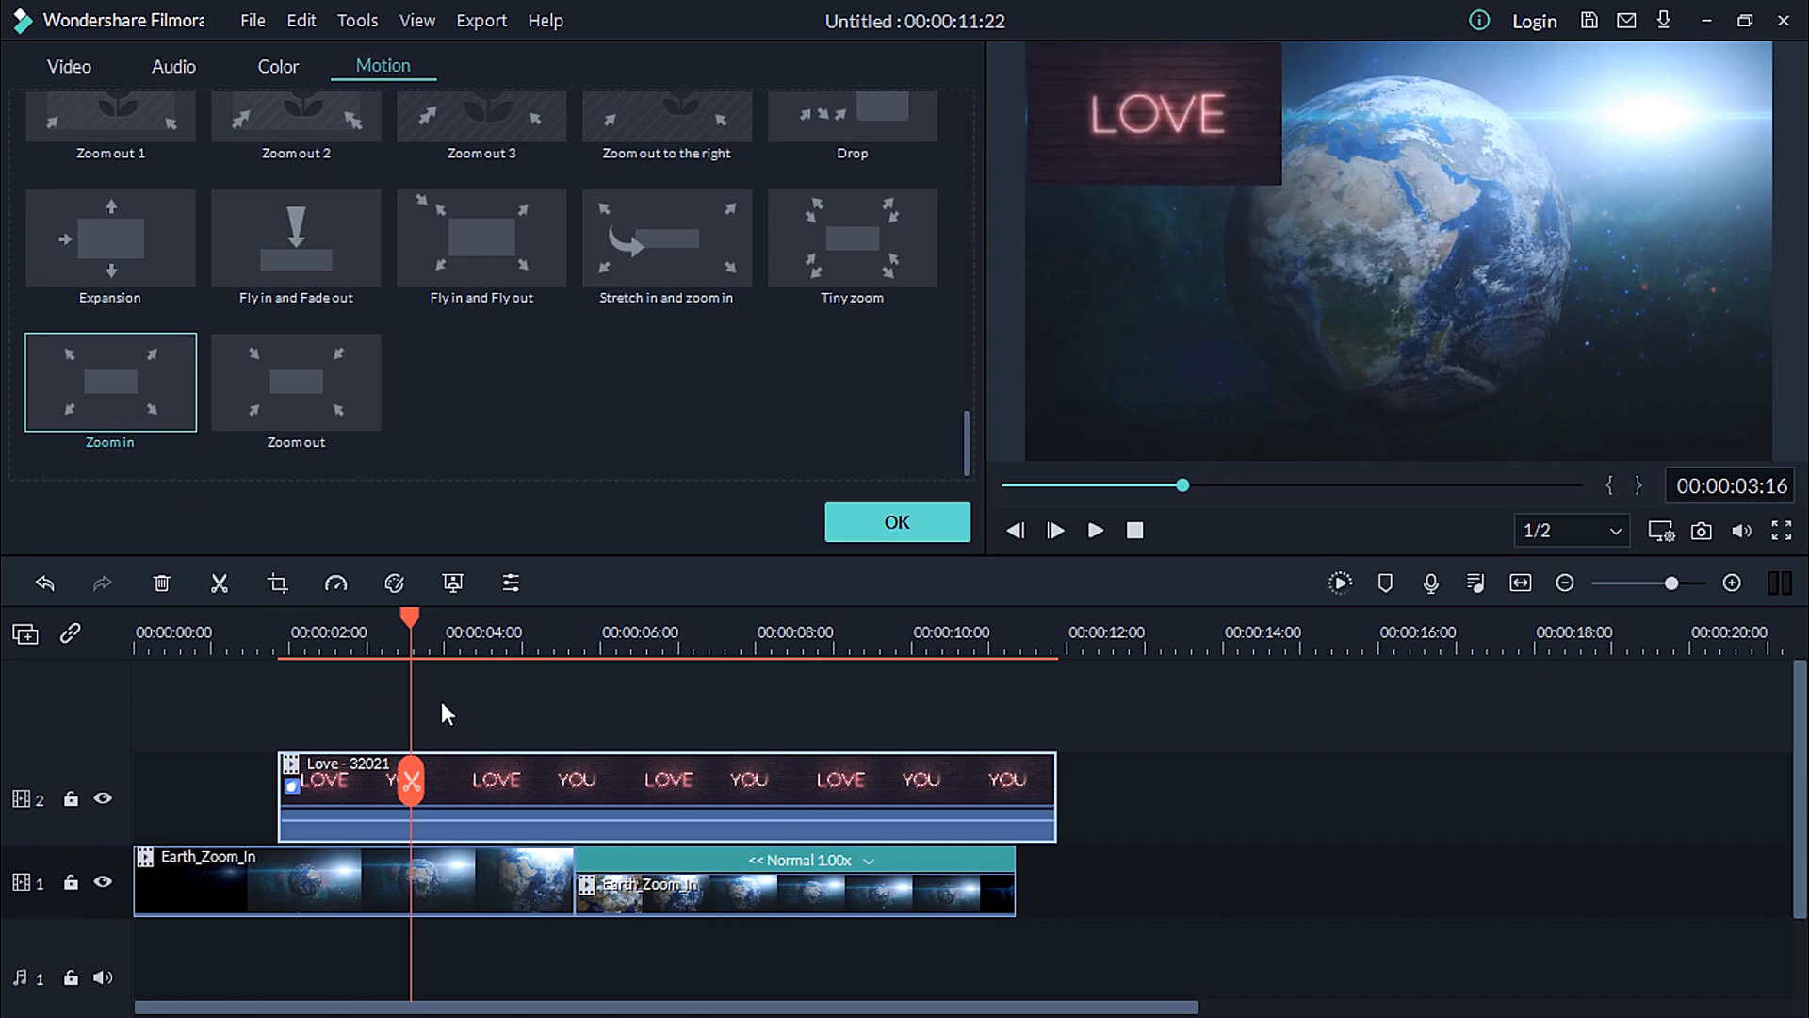
{"action": "left_click_drag", "start_coordinate": [410, 622], "coordinate": [185, 630]}
{"action": "key", "text": "space"}
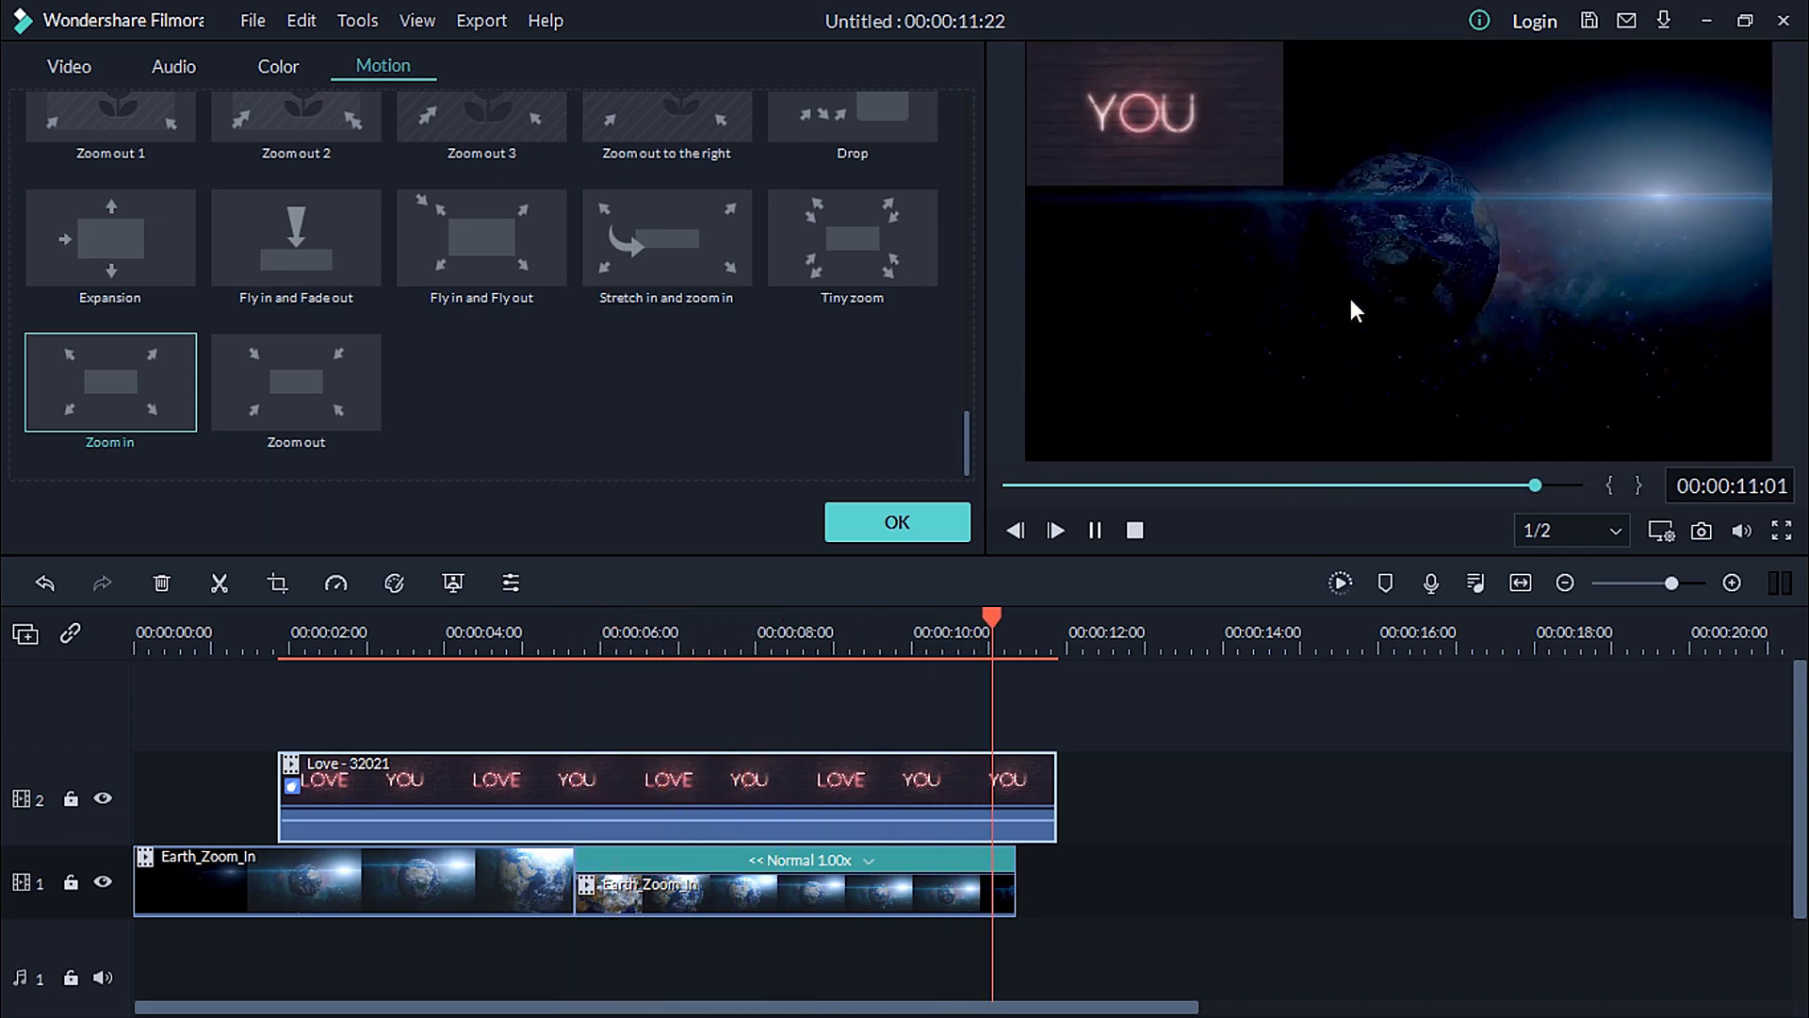
- Apply the Boom! motion to the Love - 32021 clip and preview it from before the clip's start
{"action": "scroll", "coordinate": [450, 335], "scroll_direction": "up", "scroll_amount": 10}
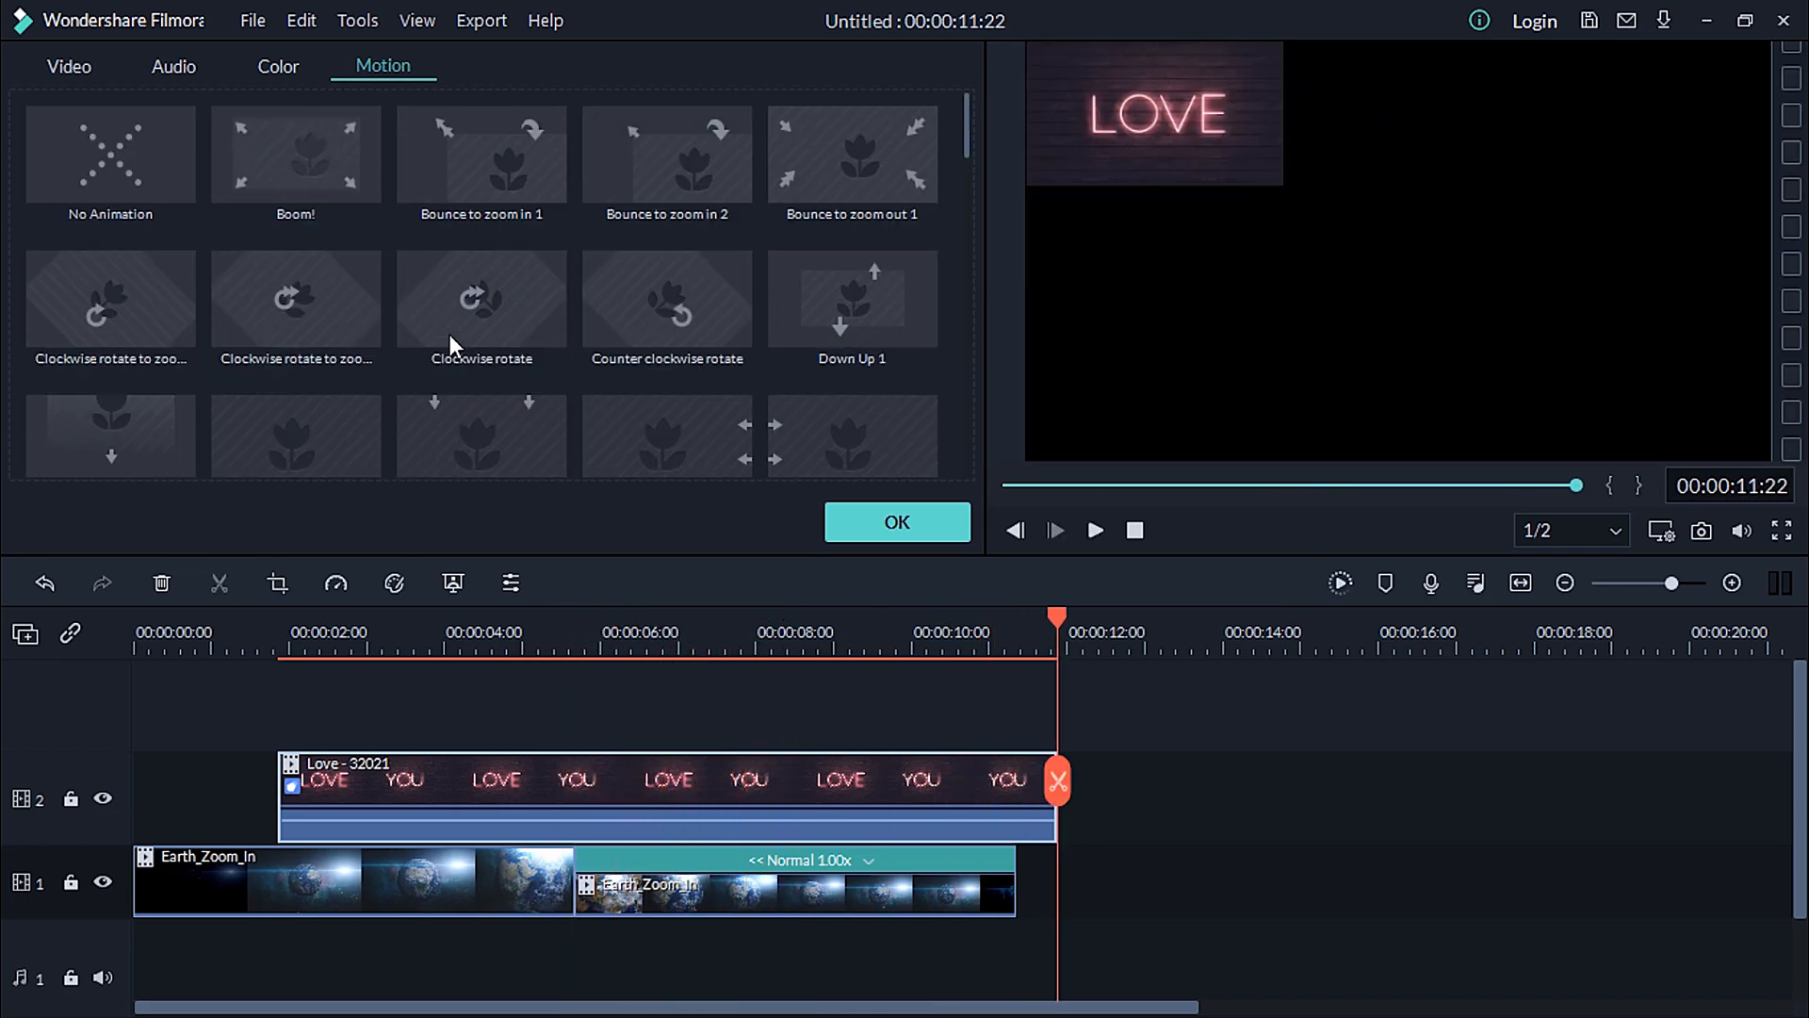
{"action": "left_click", "coordinate": [319, 173]}
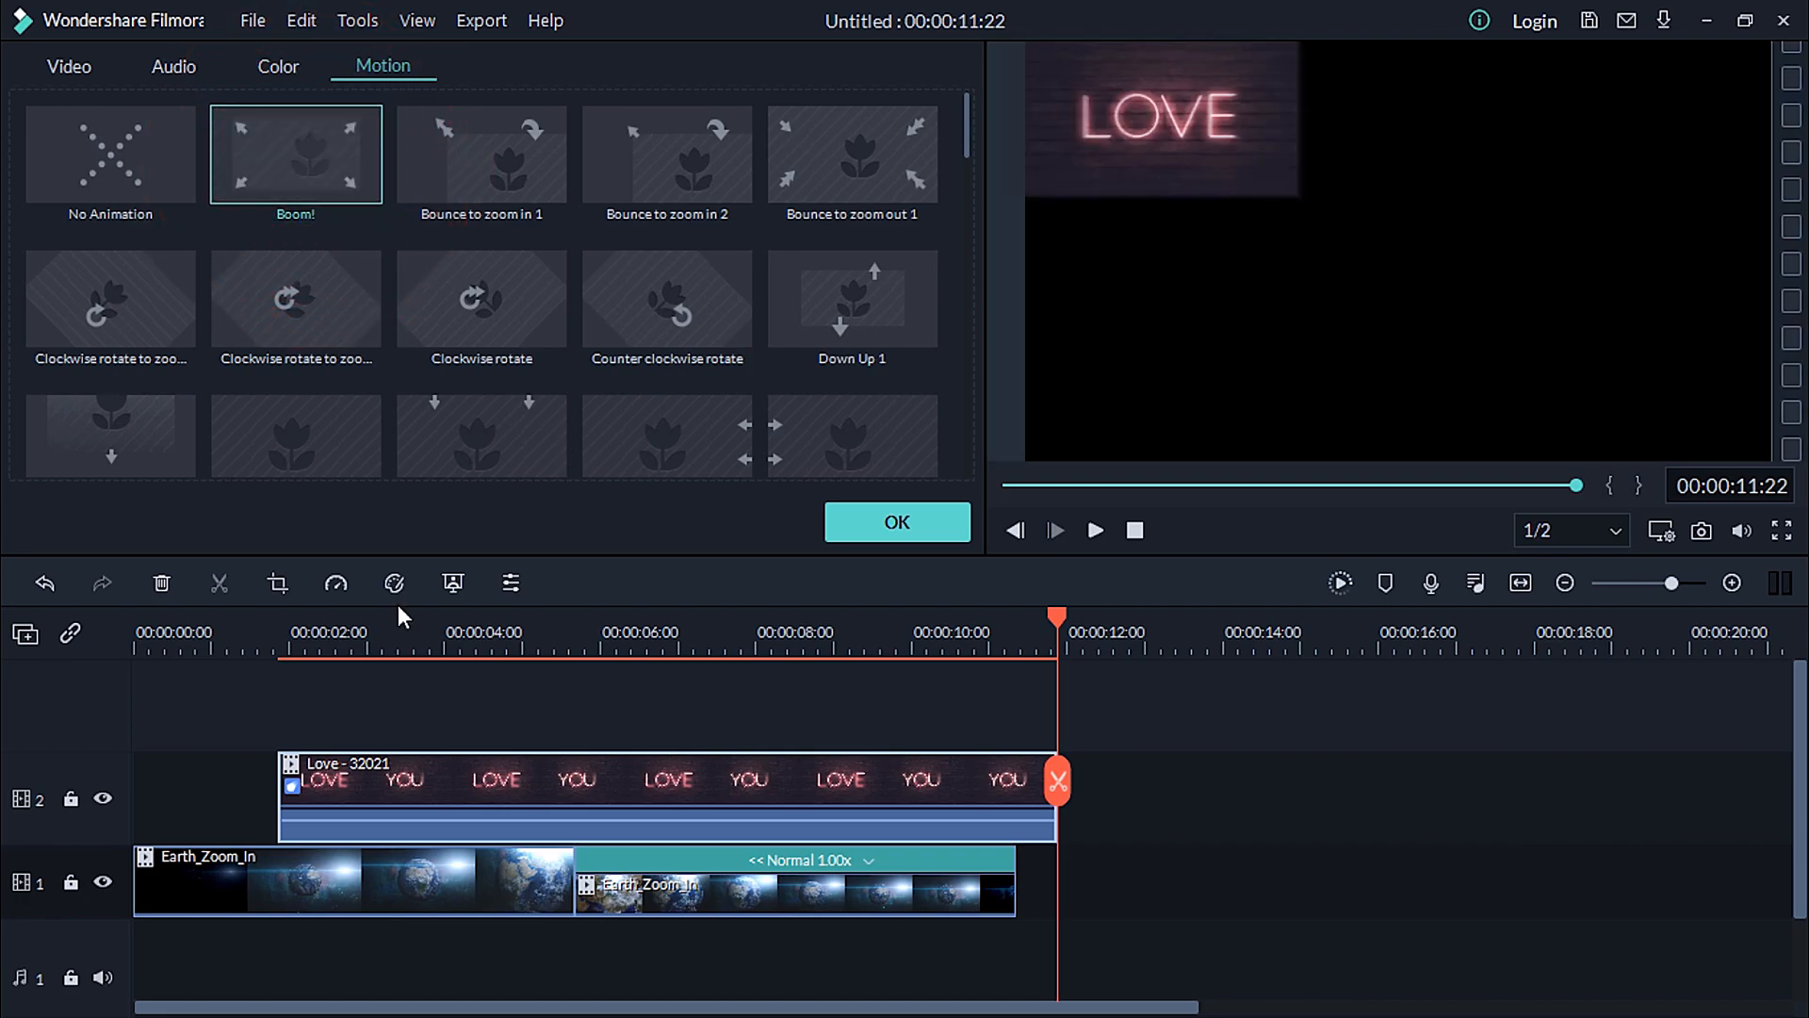
{"action": "left_click_drag", "start_coordinate": [1058, 630], "coordinate": [235, 650]}
{"action": "key", "text": "space"}
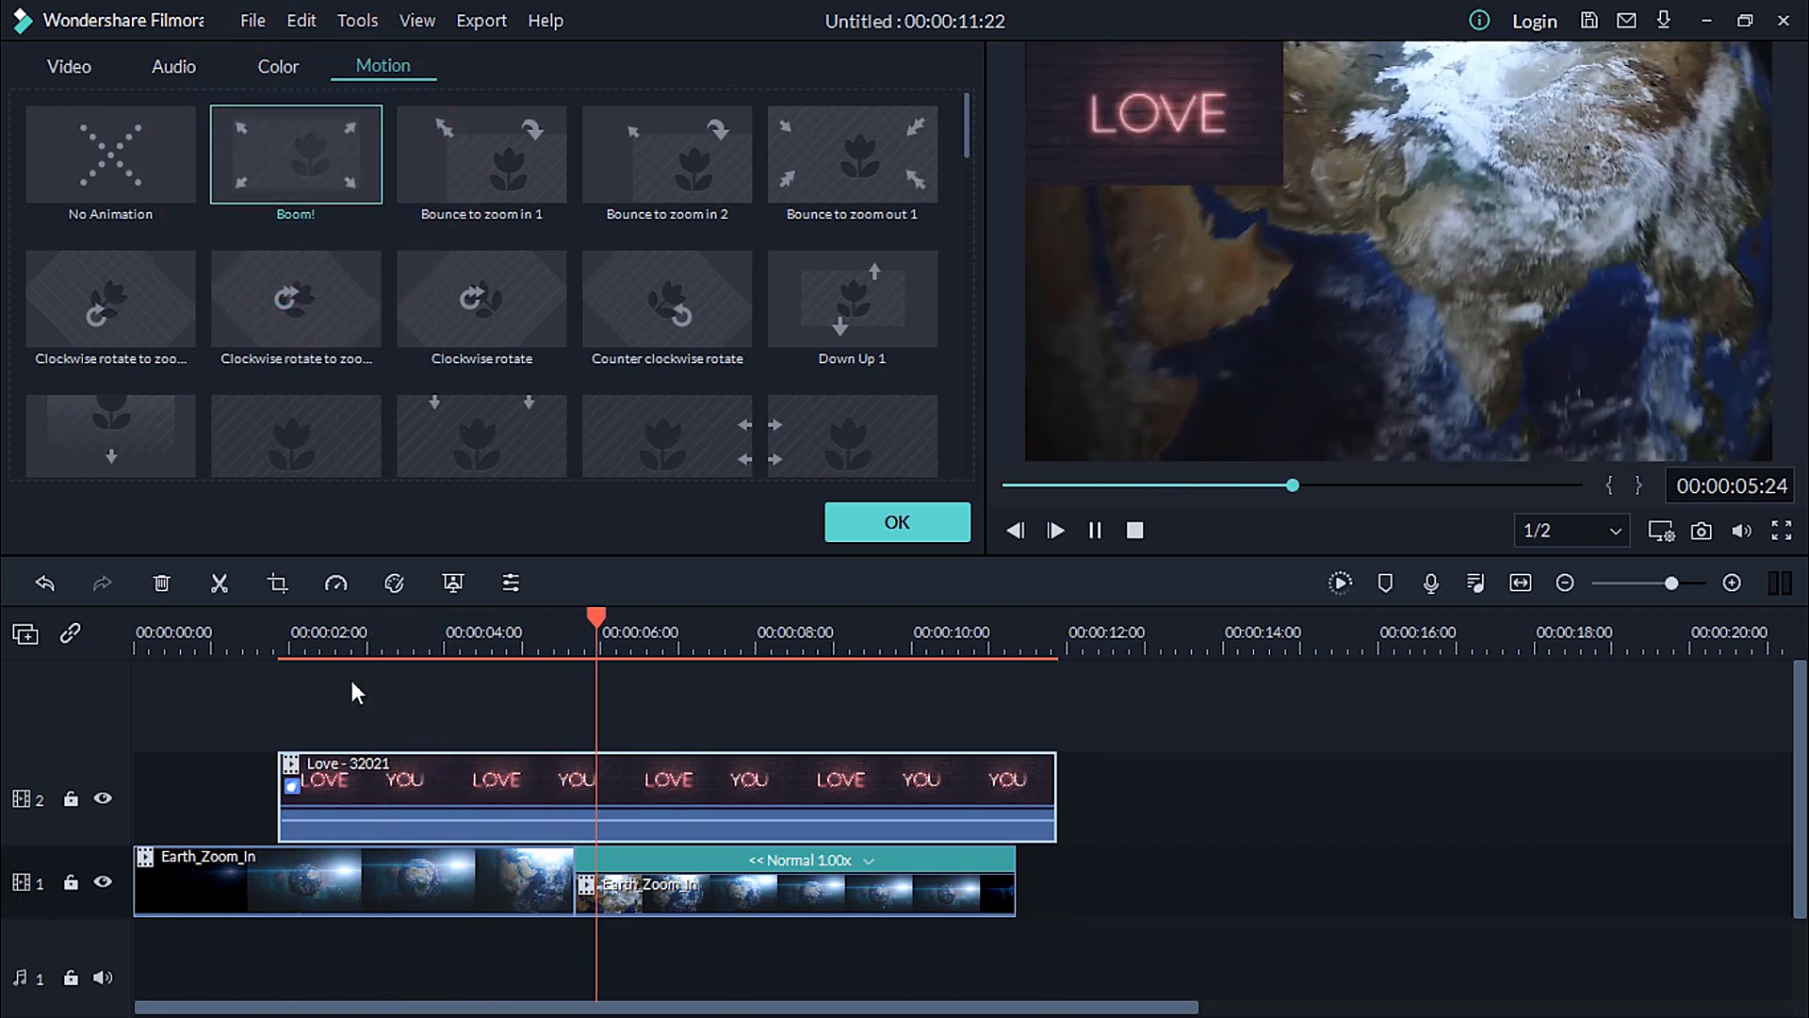
- Confirm the motion settings and delete the Love - 32021 overlay clip from track 2
{"action": "key", "text": "space"}
{"action": "left_click", "coordinate": [924, 528]}
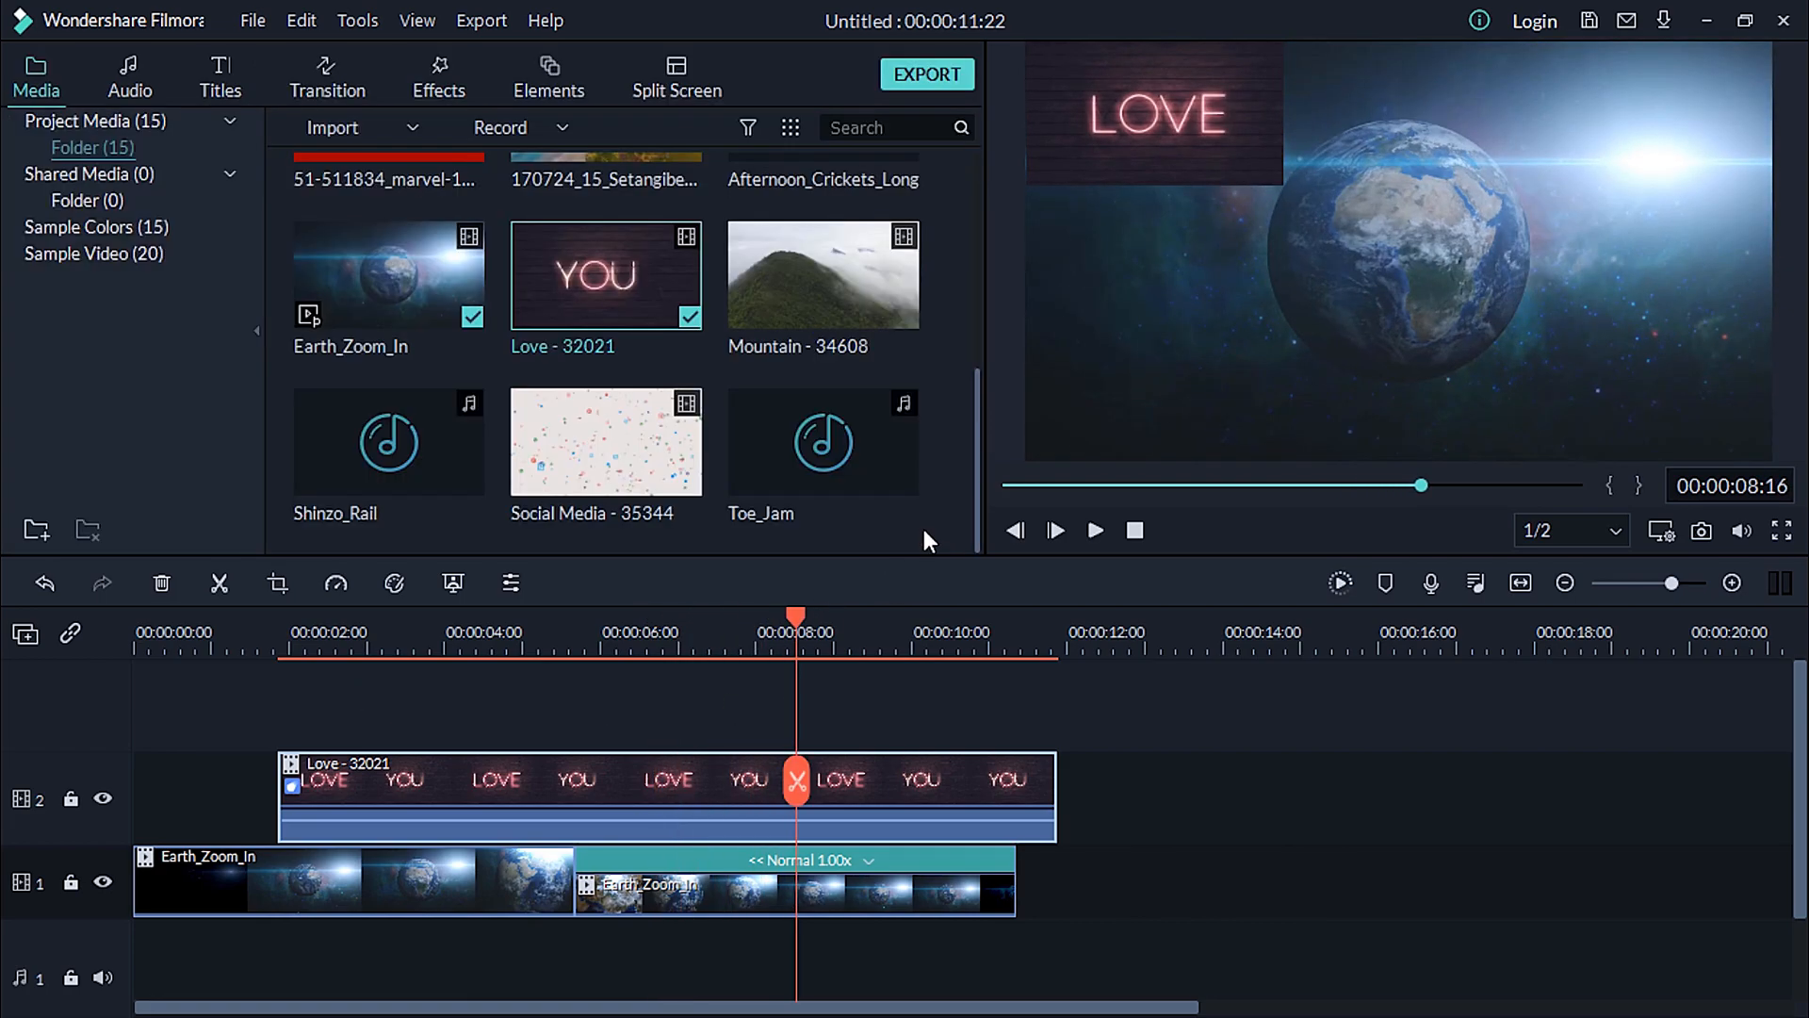
{"action": "scroll", "coordinate": [558, 379], "scroll_direction": "up", "scroll_amount": 5}
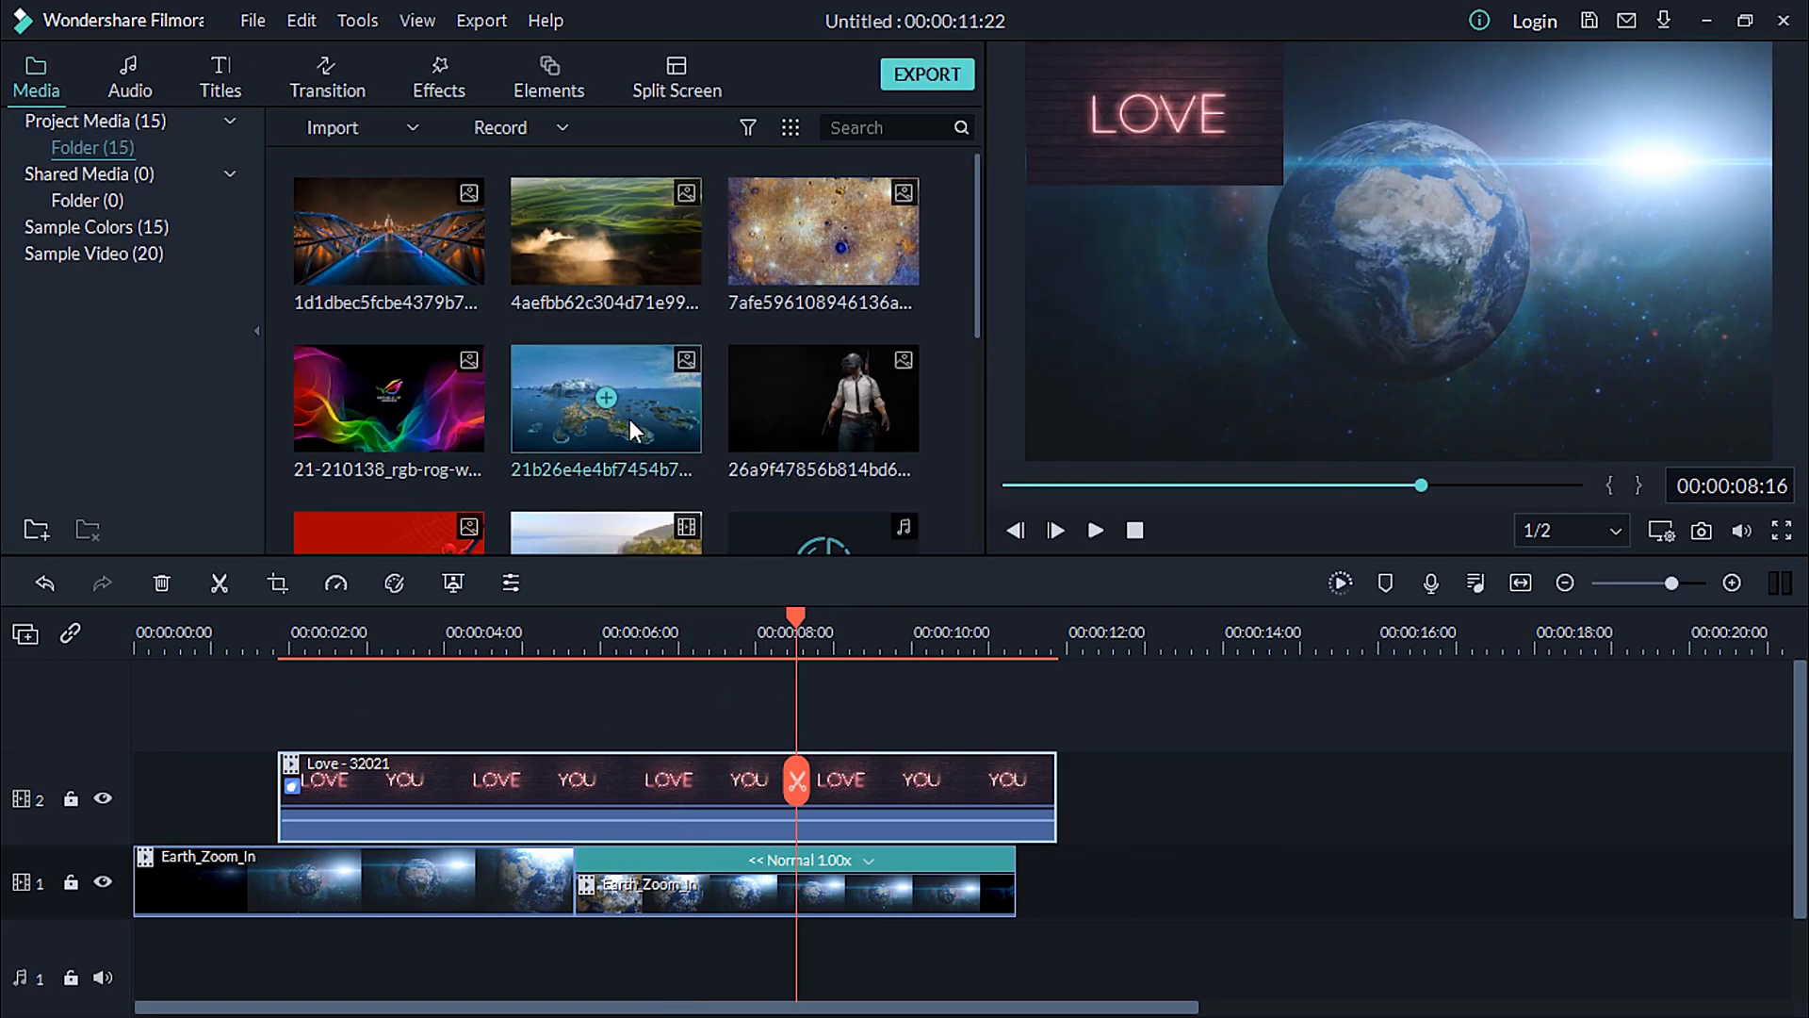
{"action": "scroll", "coordinate": [630, 420], "scroll_direction": "down", "scroll_amount": 5}
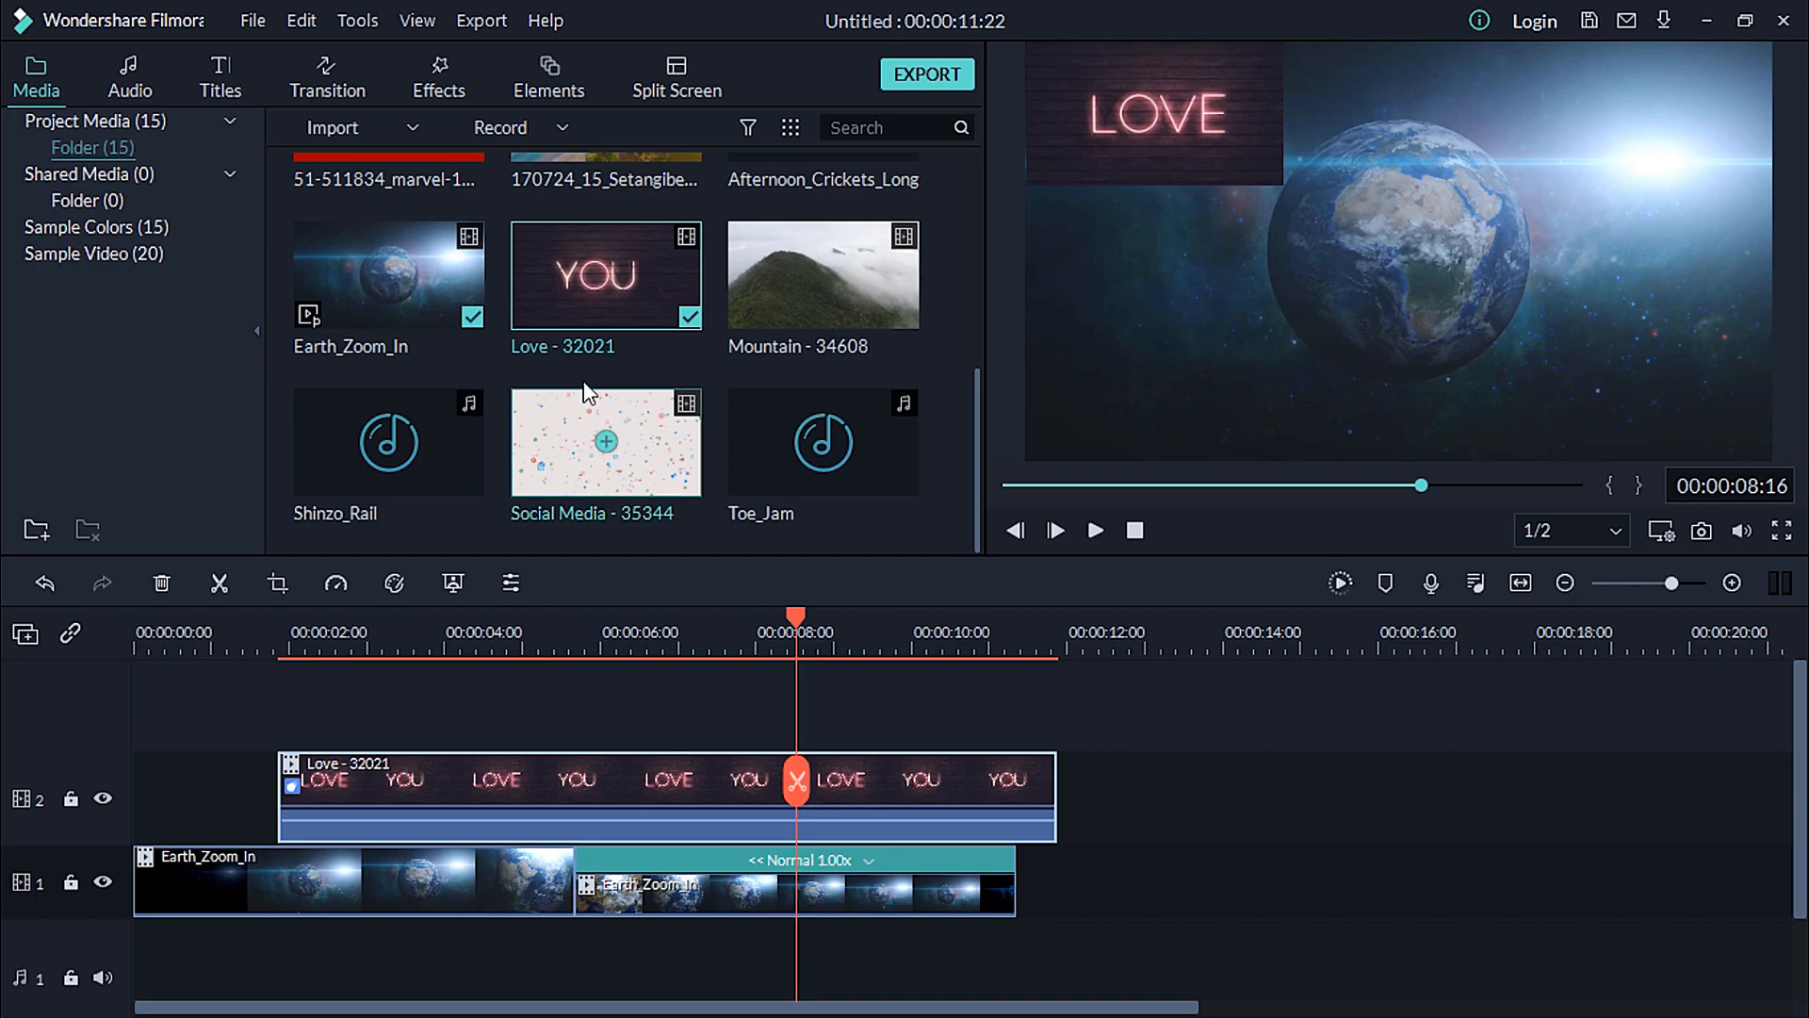
{"action": "mouse_move", "coordinate": [732, 827]}
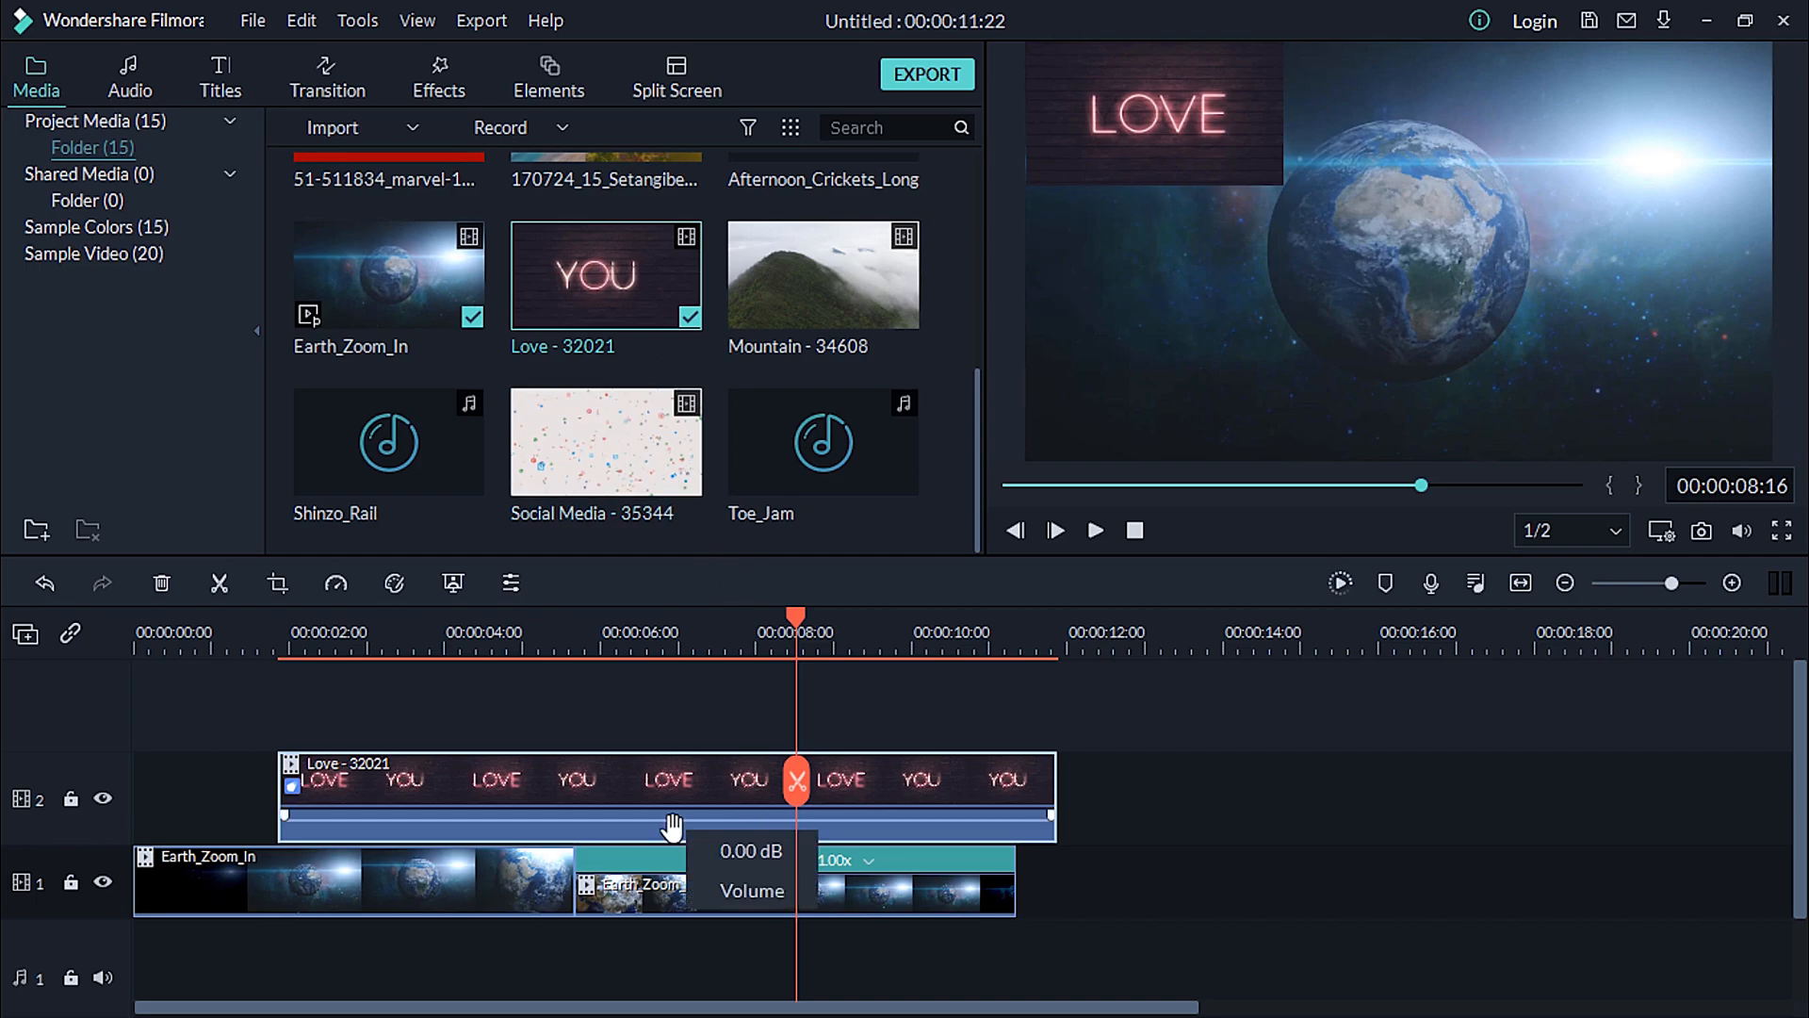
{"action": "key", "text": "Delete"}
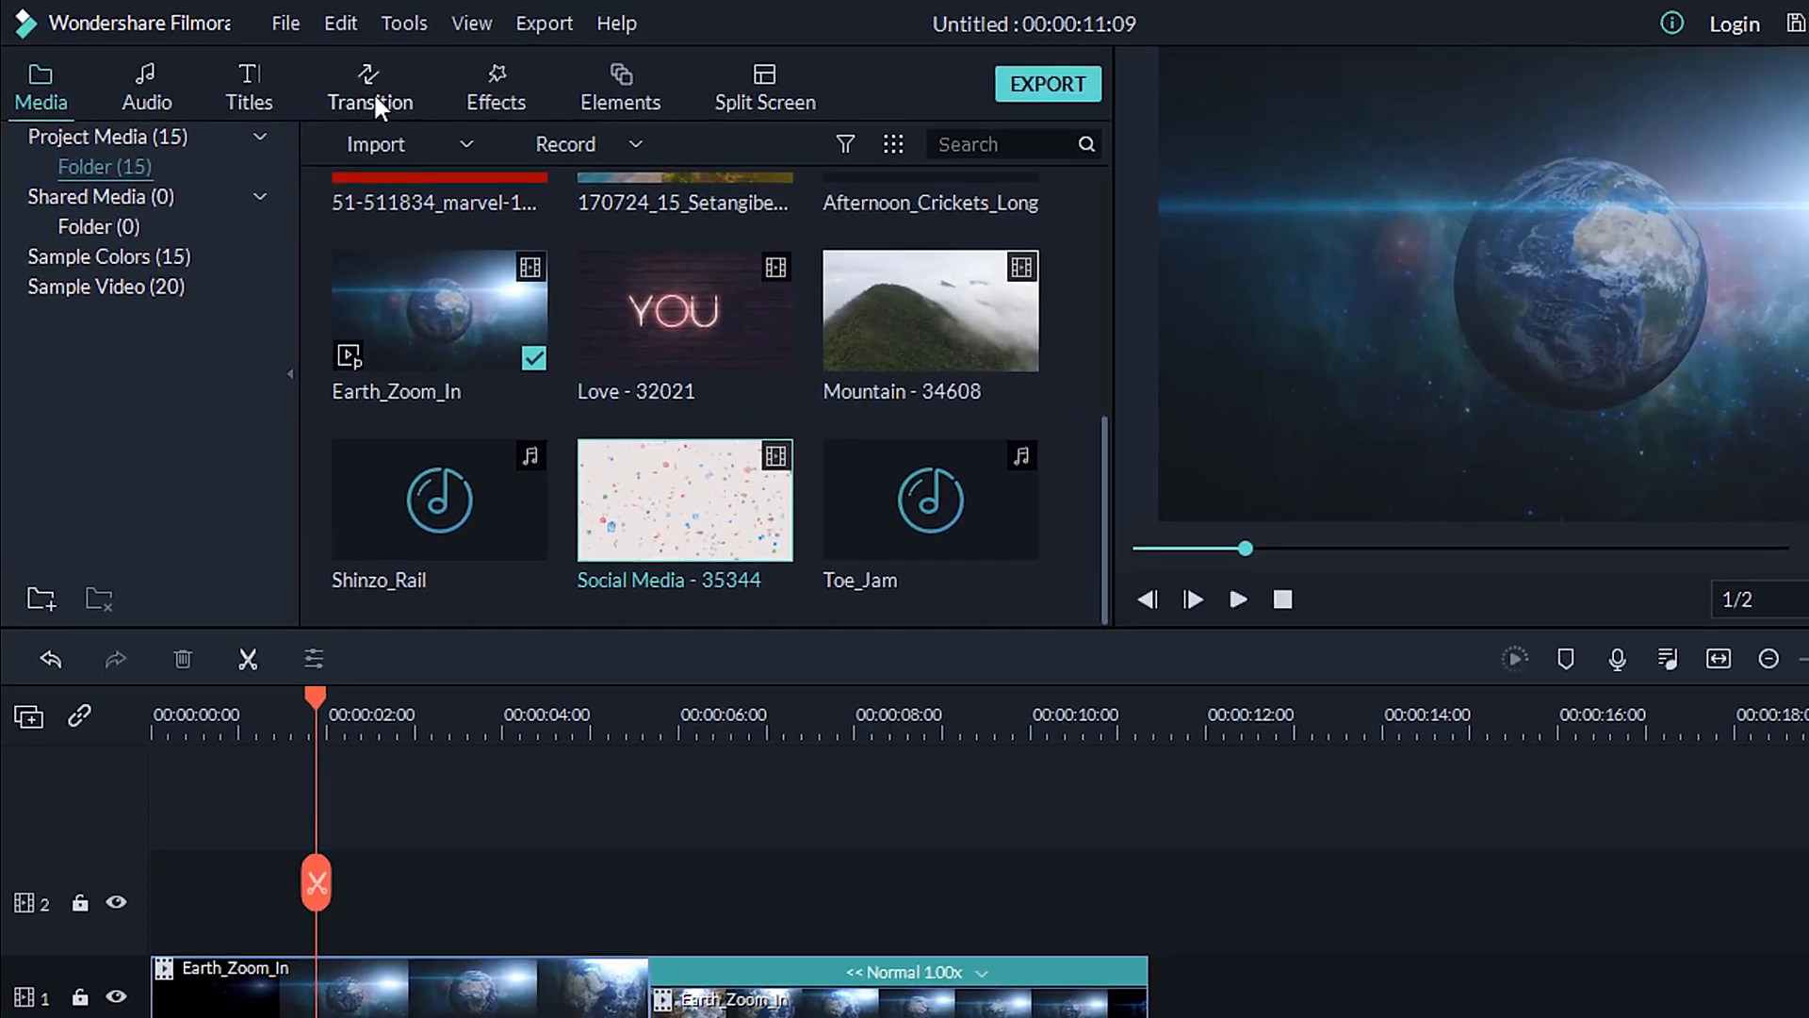
- Apply the Fade transition to the start of the first Earth_Zoom_In clip and play the sequence from the beginning
{"action": "left_click", "coordinate": [327, 81]}
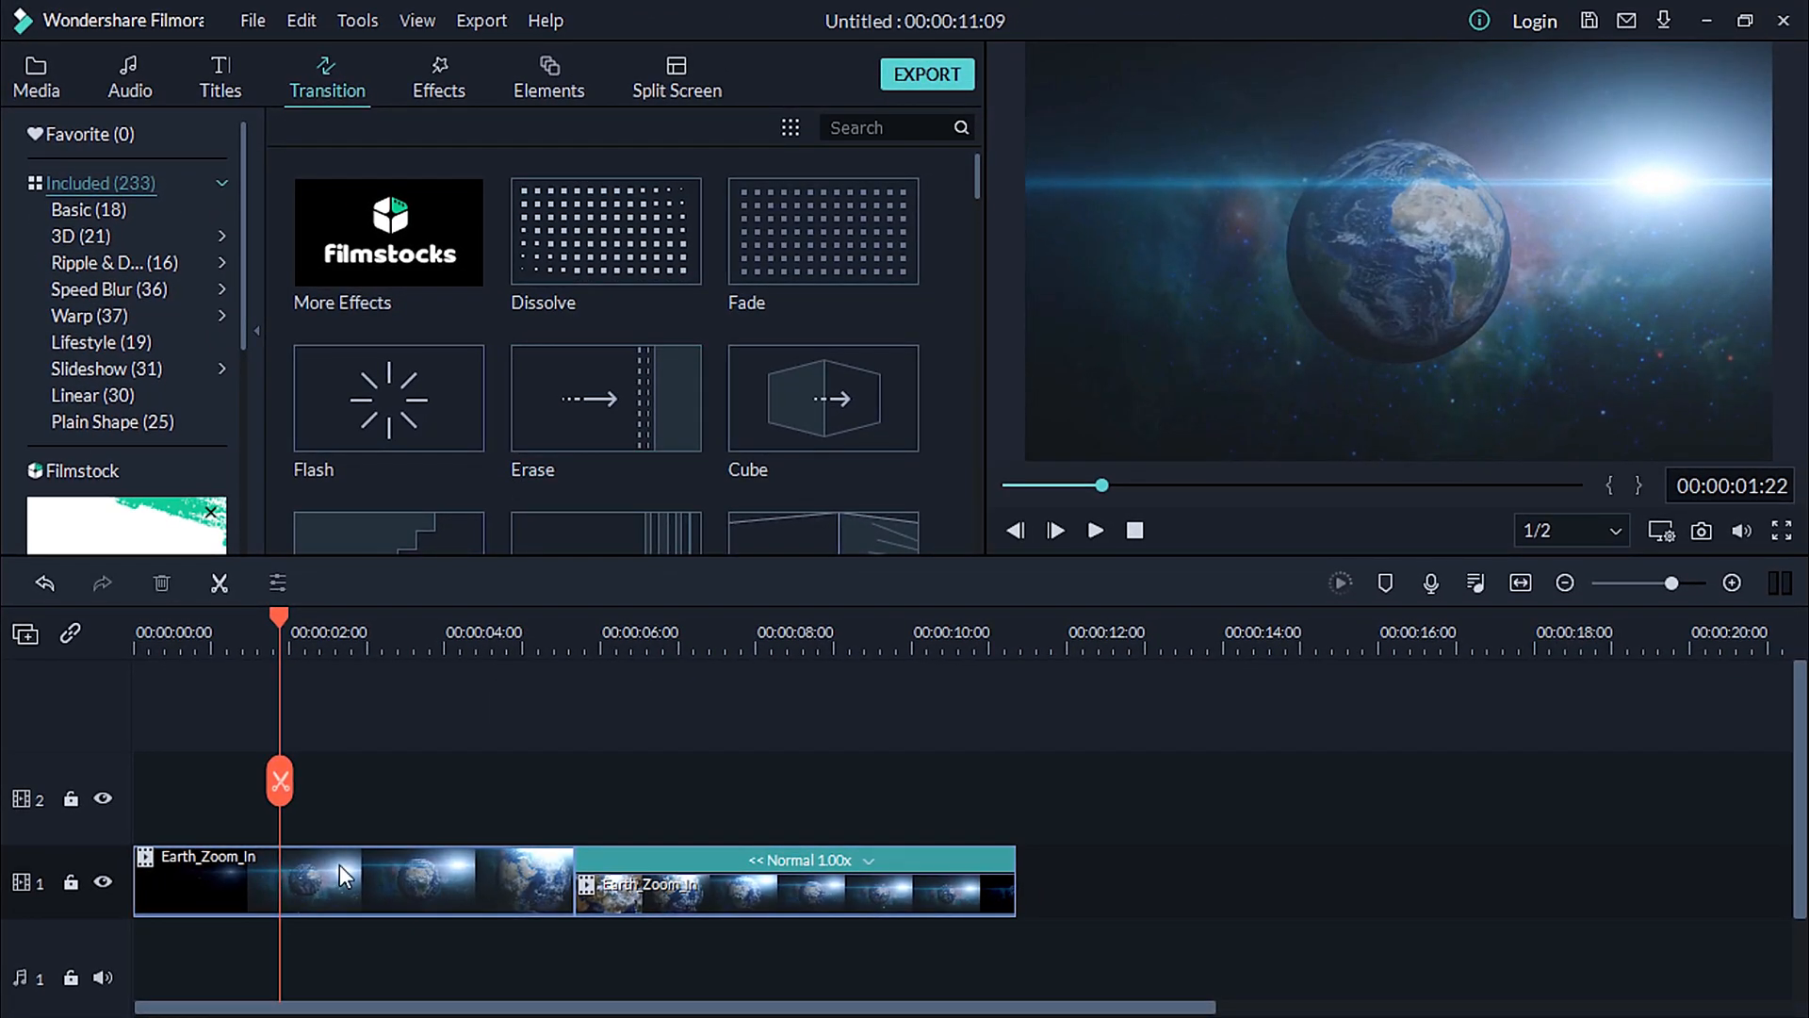
{"action": "left_click", "coordinate": [337, 862]}
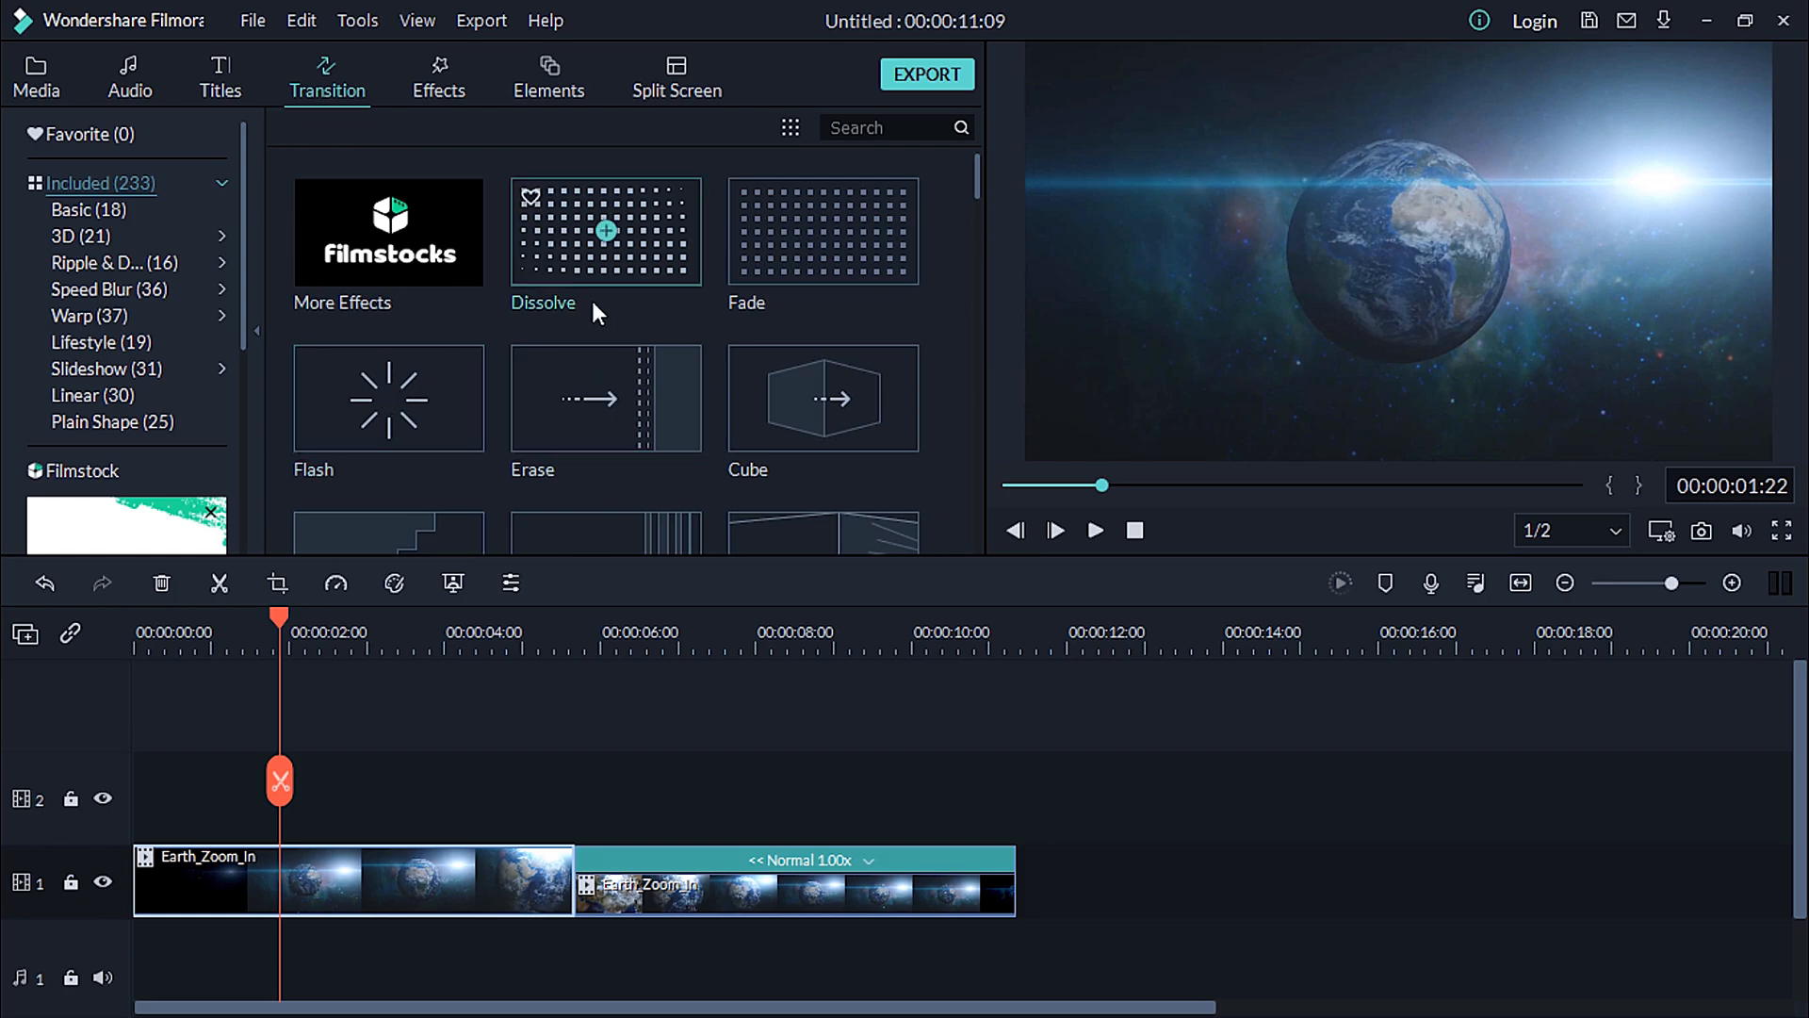
{"action": "left_click", "coordinate": [804, 253]}
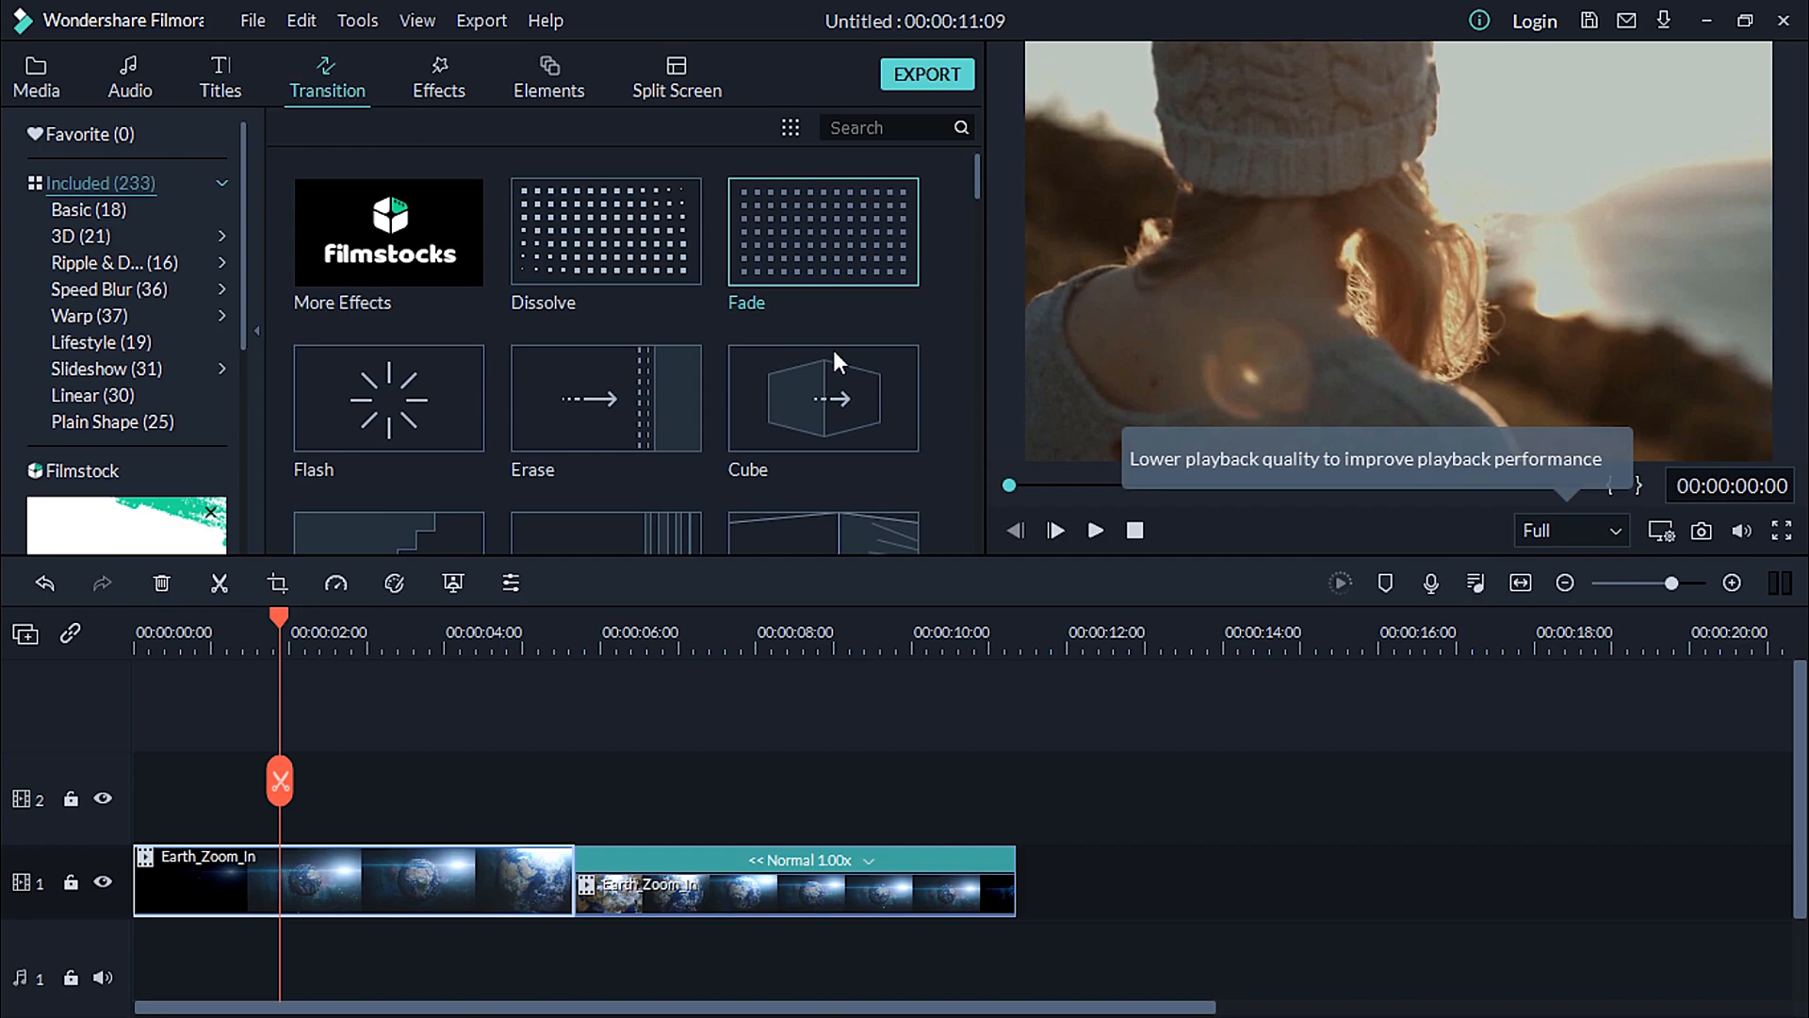
{"action": "left_click", "coordinate": [465, 873]}
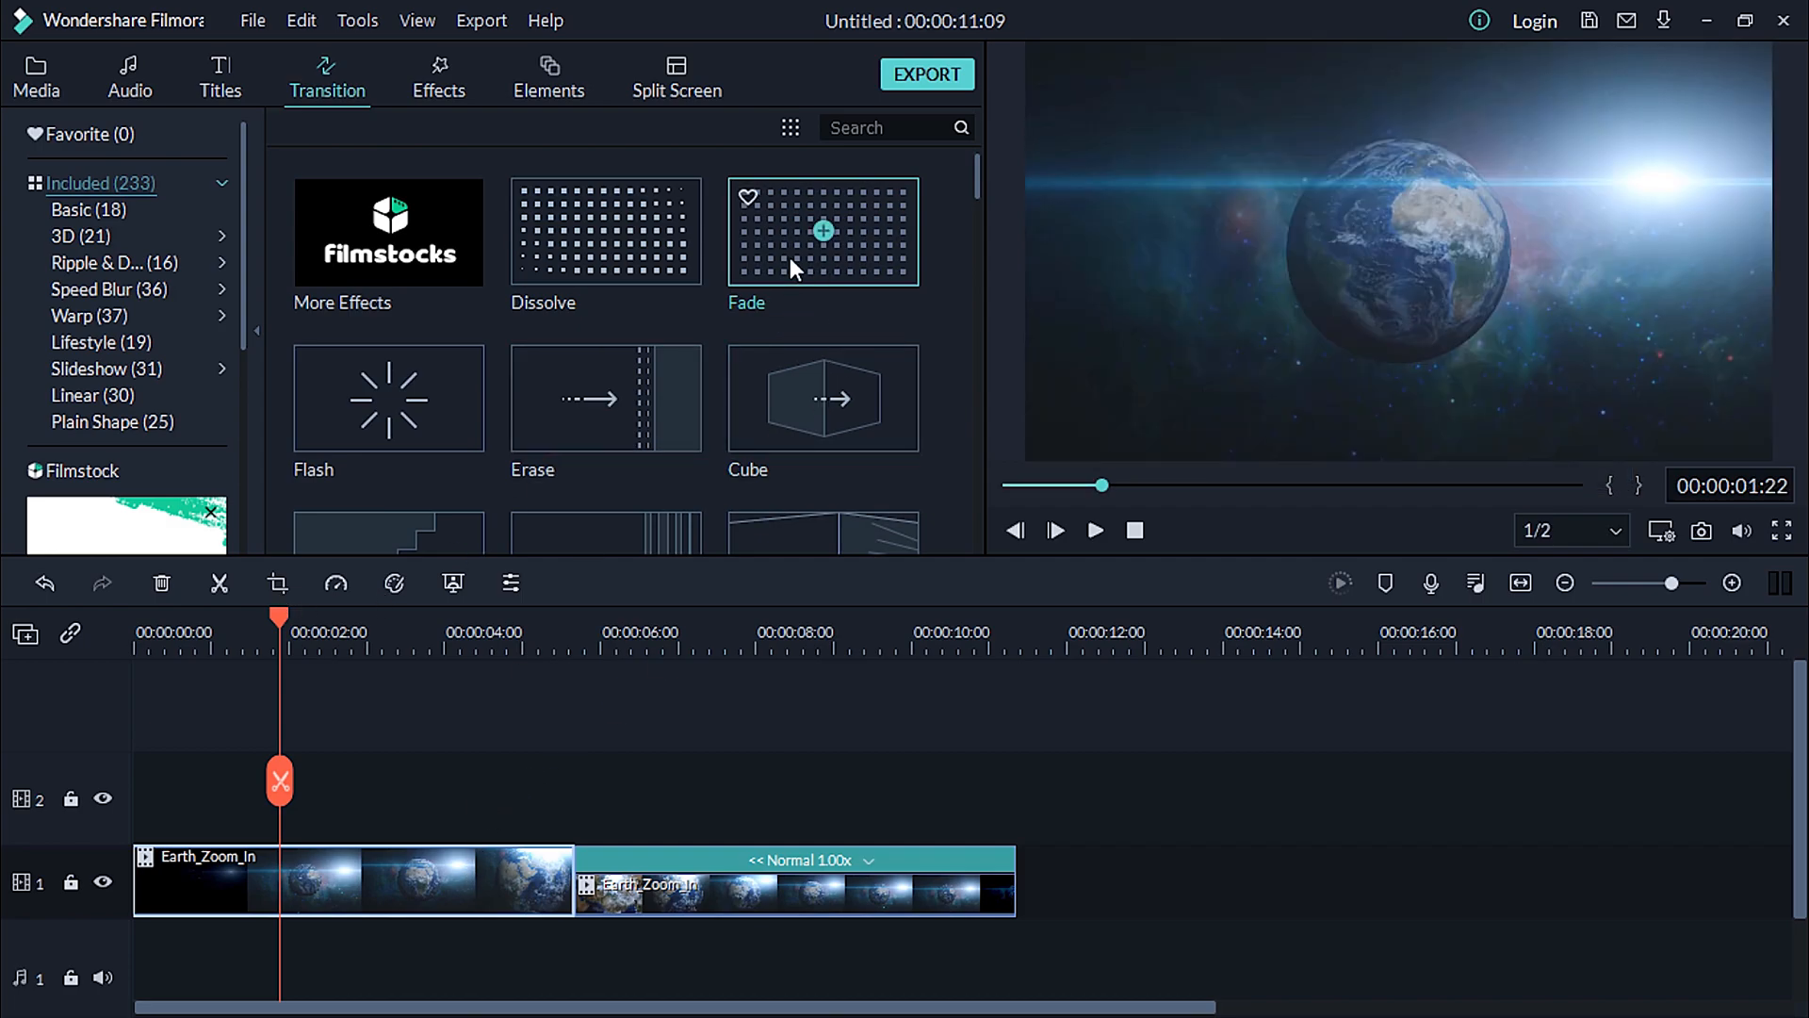
{"action": "left_click", "coordinate": [792, 262]}
{"action": "left_click_drag", "start_coordinate": [789, 258], "coordinate": [170, 877]}
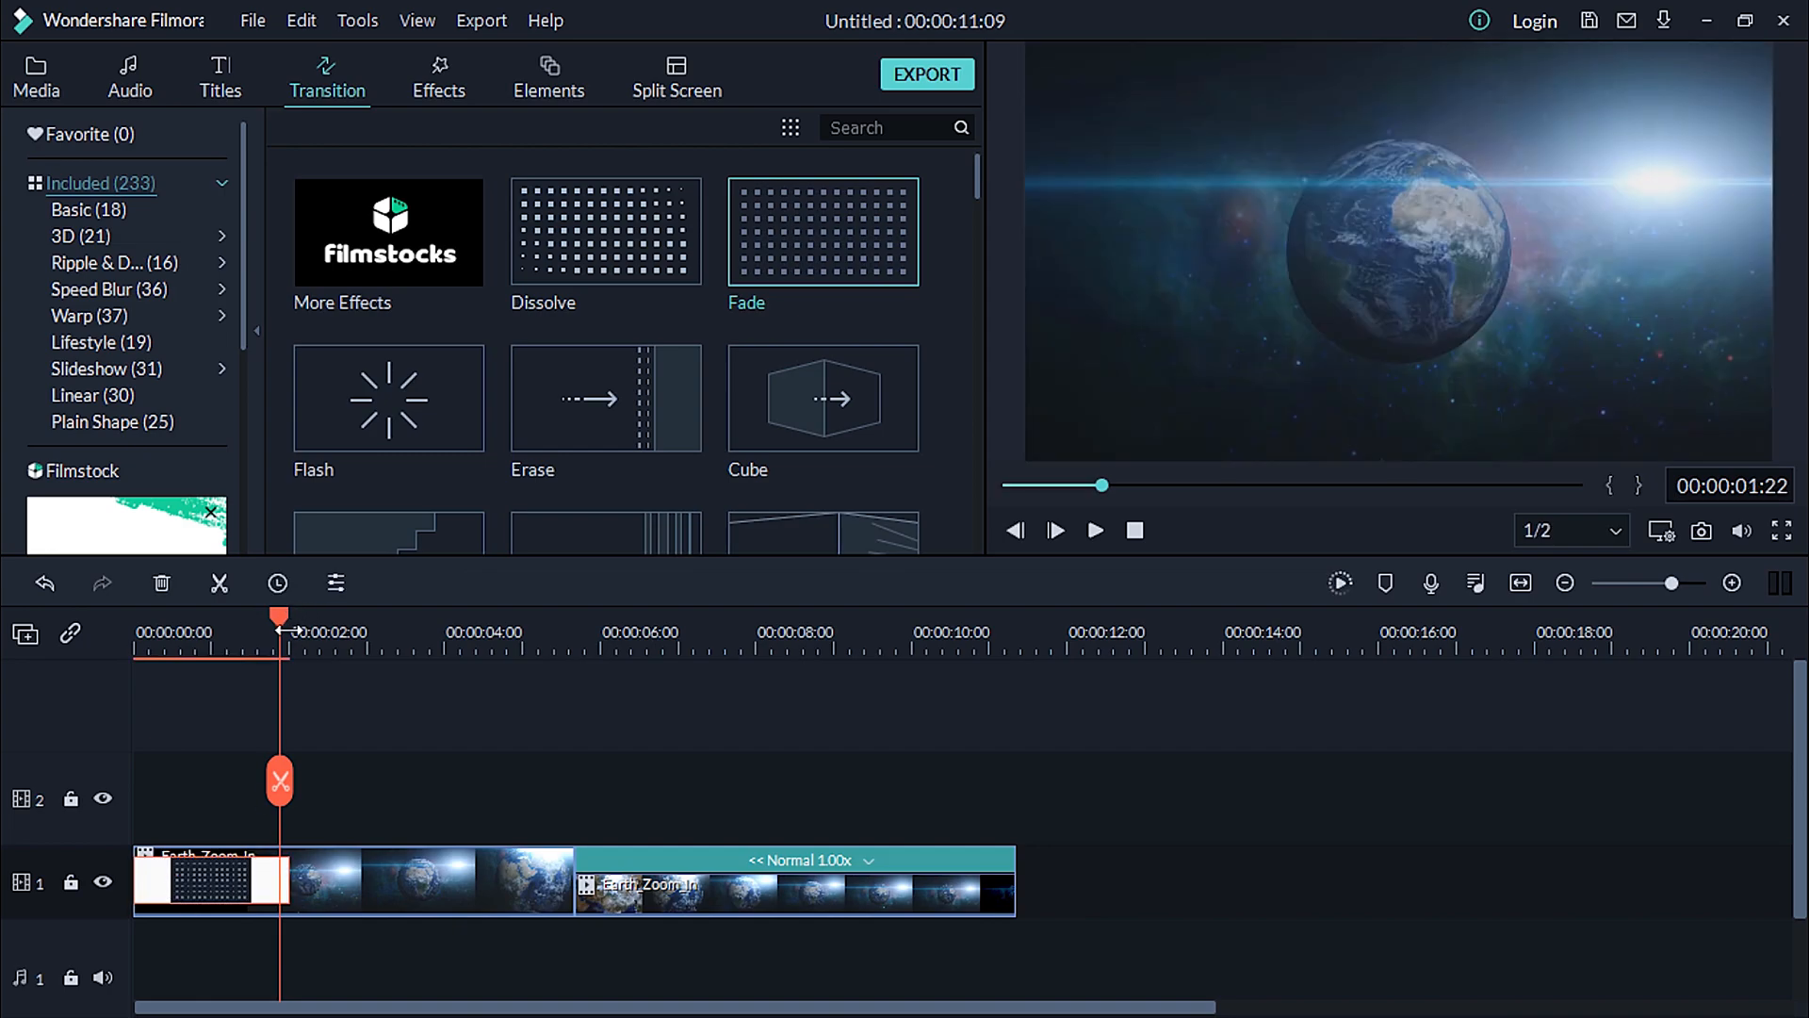
{"action": "left_click_drag", "start_coordinate": [120, 656], "coordinate": [113, 658]}
{"action": "key", "text": "space"}
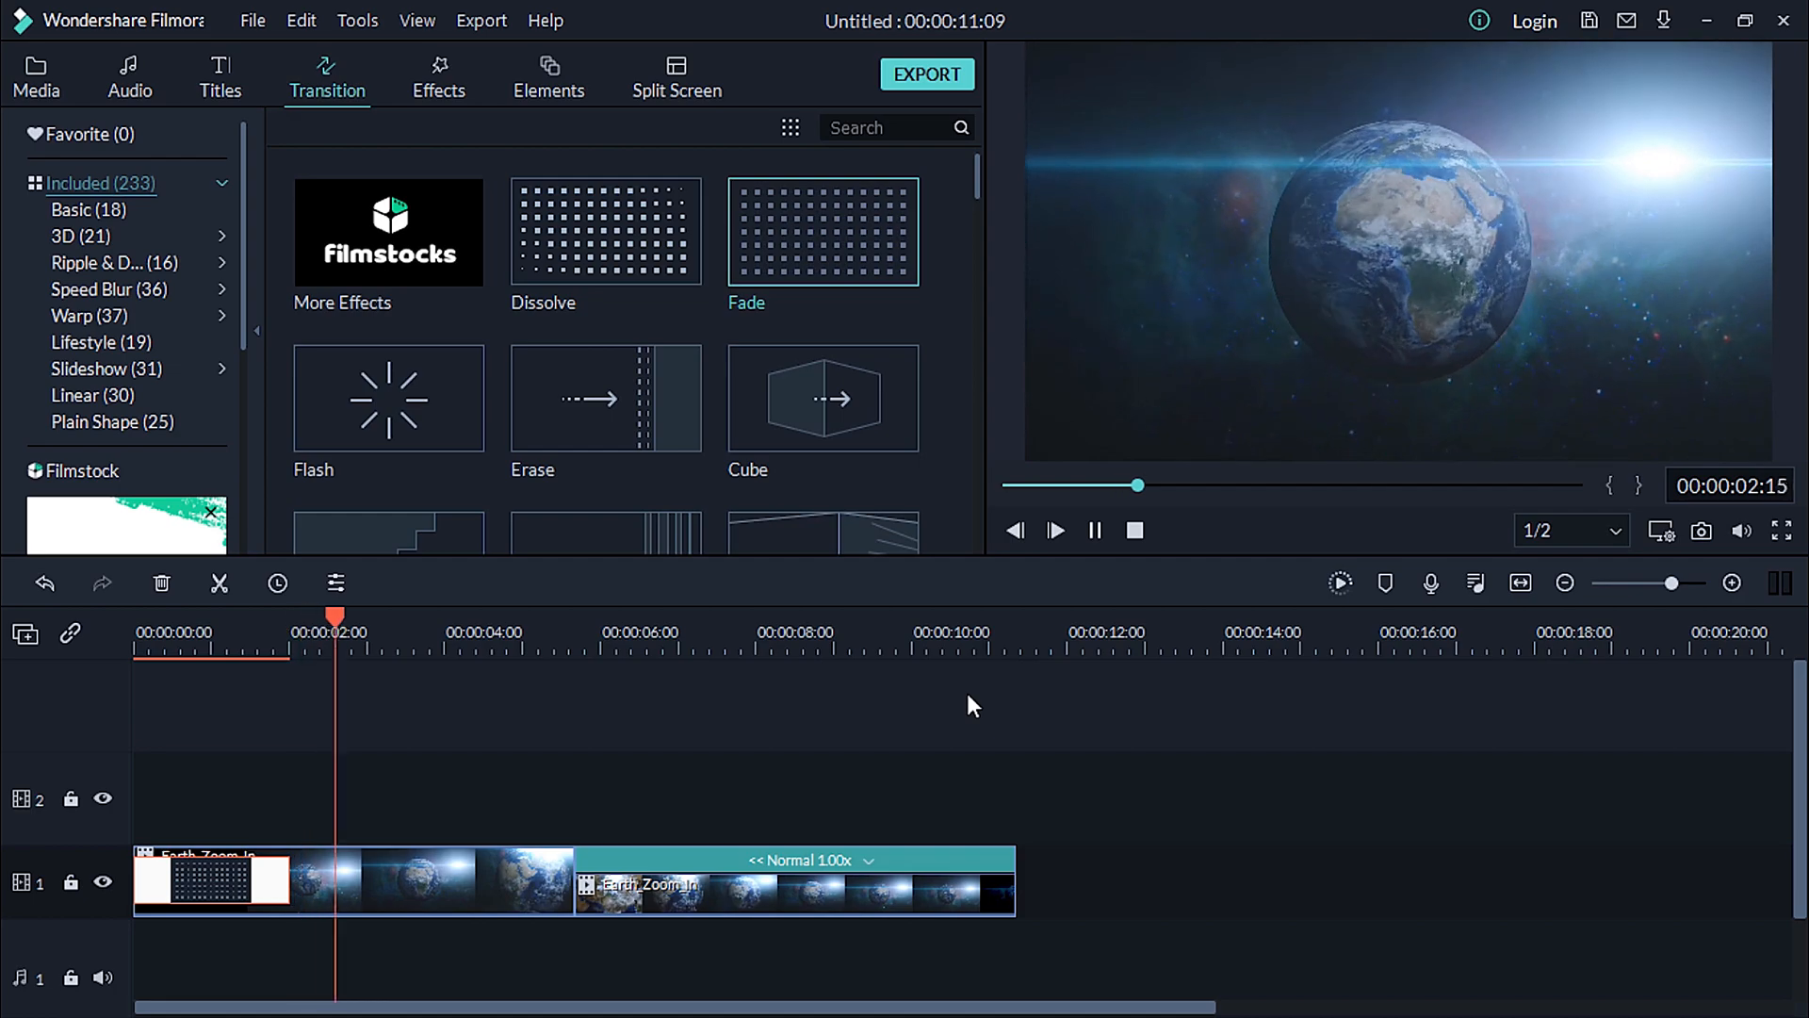
- Replace the opening Fade transition with Erase and preview it from the start
{"action": "key", "text": "space"}
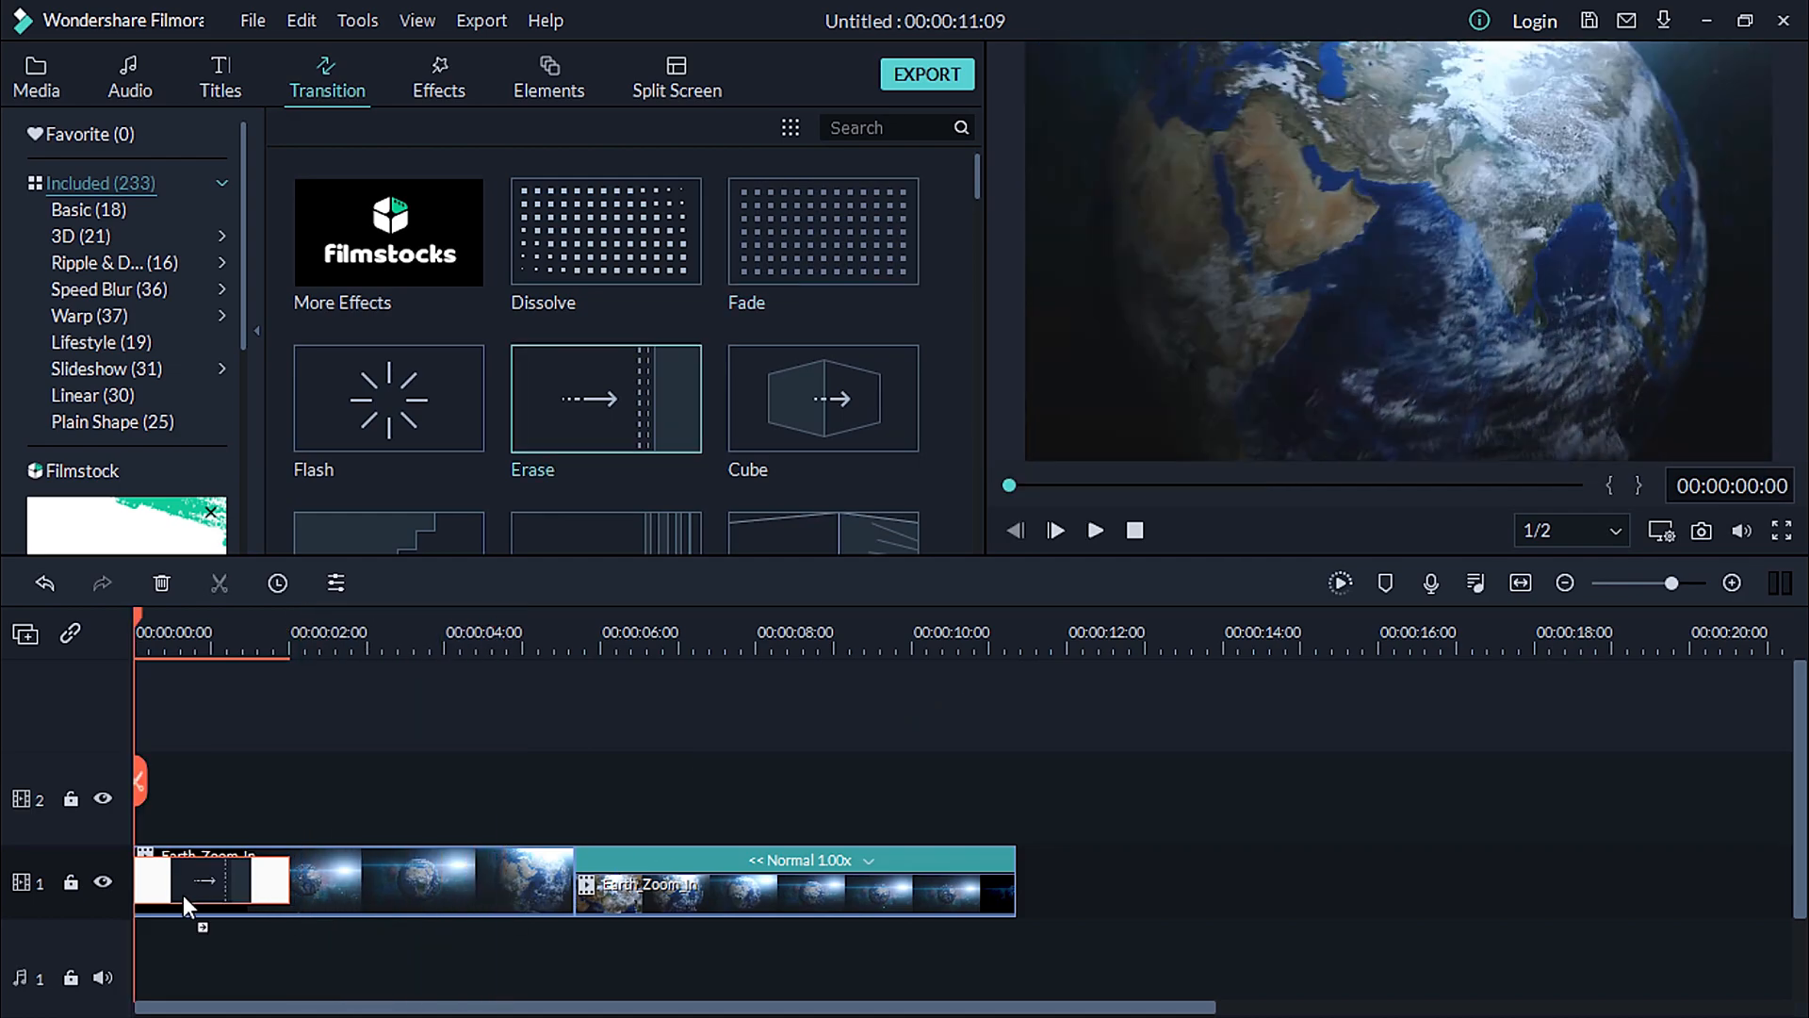
{"action": "key", "text": "space"}
{"action": "key", "text": "space"}
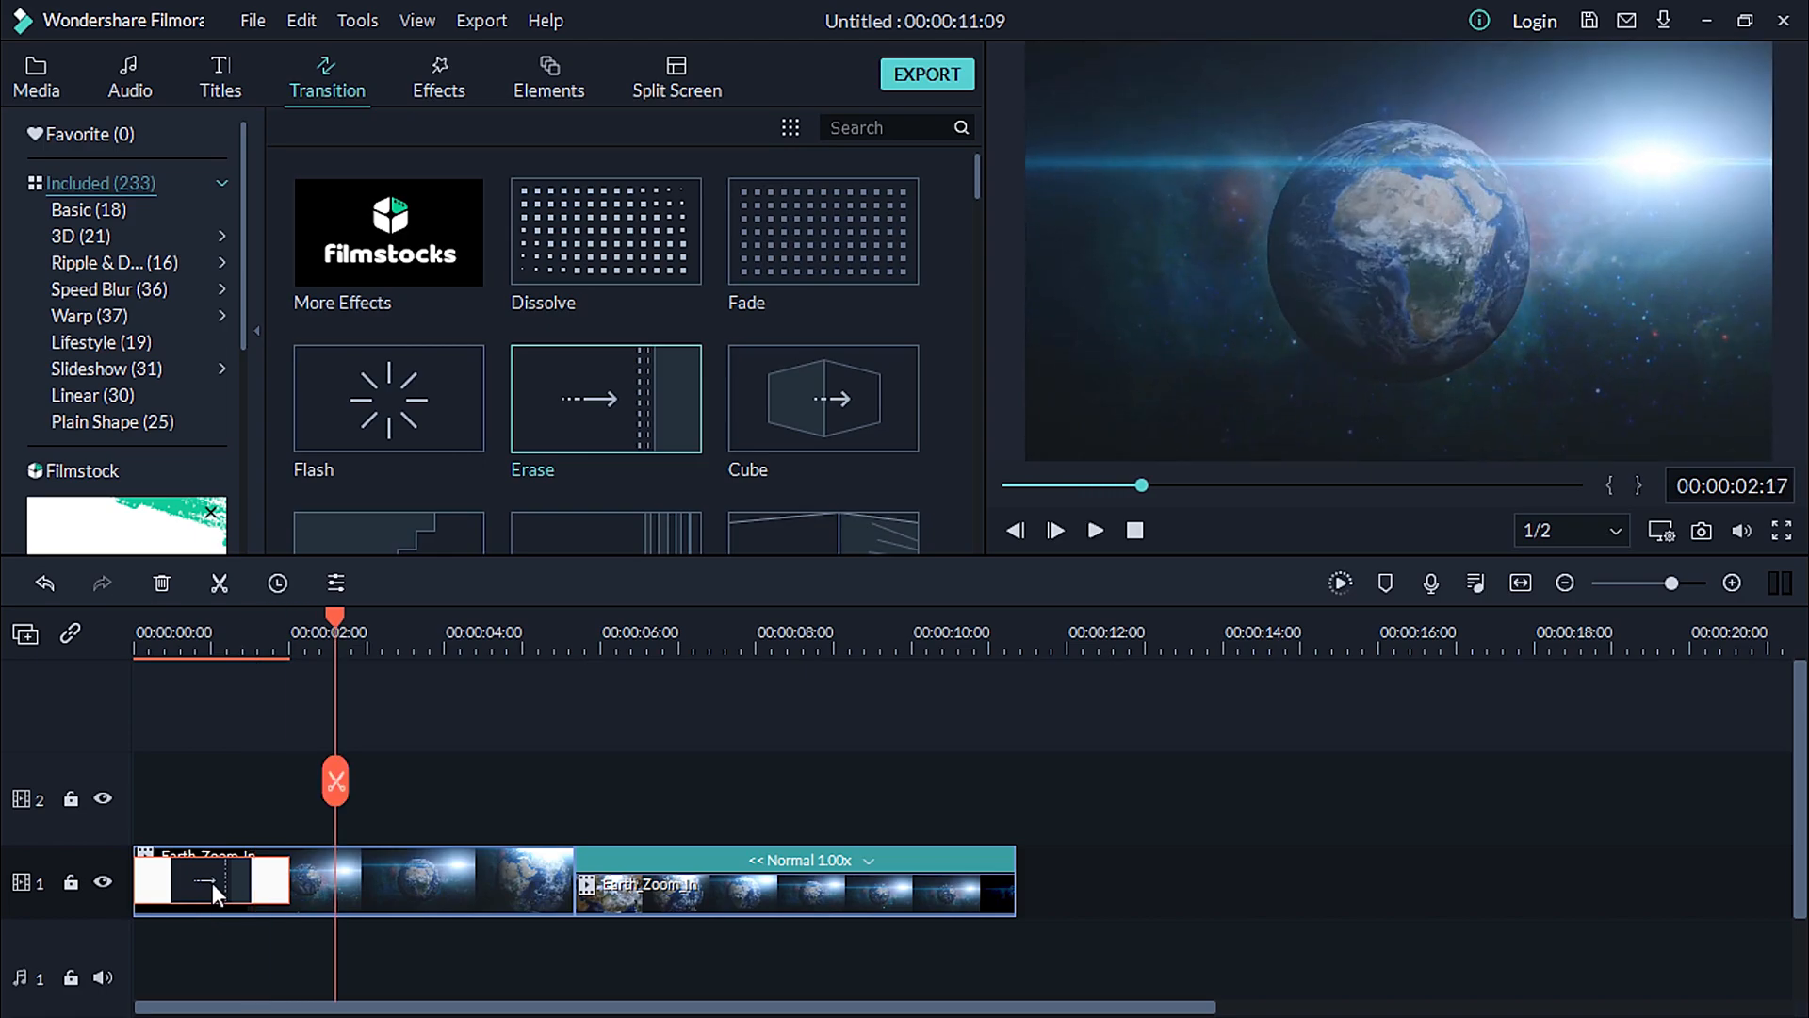
- Shorten the Erase transition on the timeline to about 1.3 seconds and play it from the start
{"action": "left_click_drag", "start_coordinate": [105, 846], "coordinate": [104, 834]}
{"action": "scroll", "coordinate": [933, 945], "scroll_direction": "up", "scroll_amount": 2}
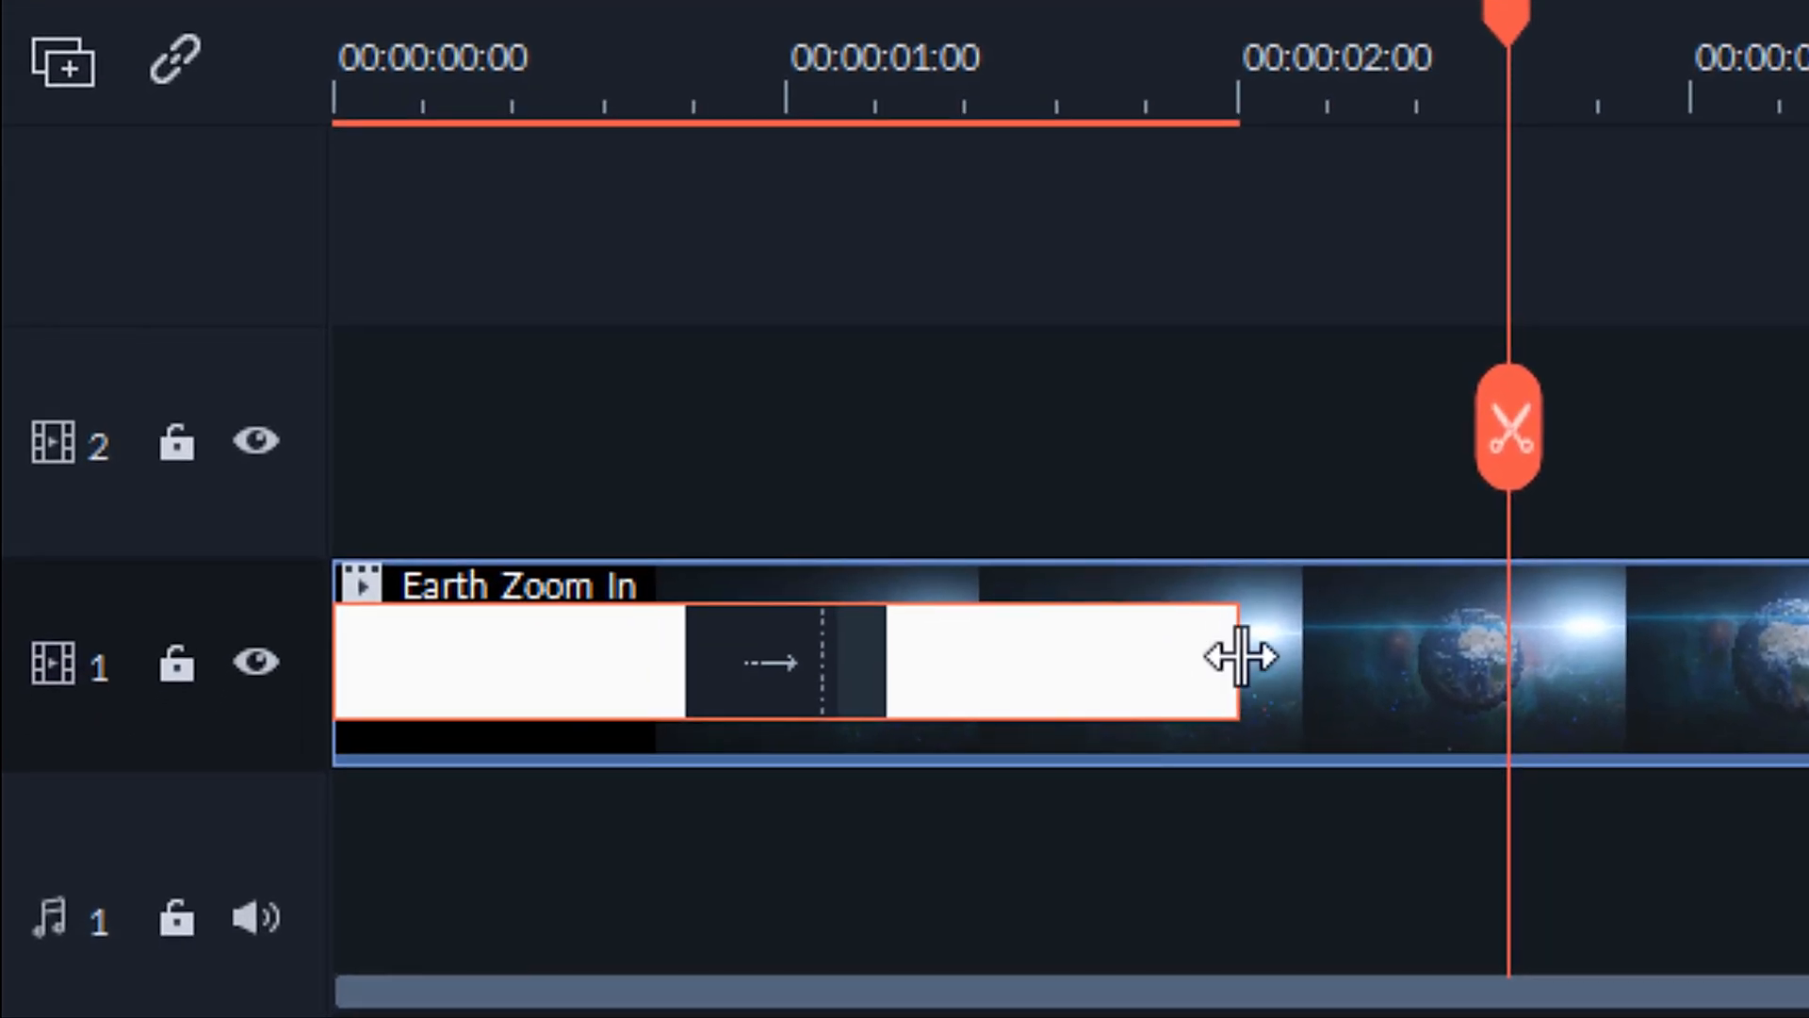
{"action": "left_click_drag", "start_coordinate": [496, 873], "coordinate": [394, 872]}
{"action": "left_click_drag", "start_coordinate": [983, 657], "coordinate": [921, 659]}
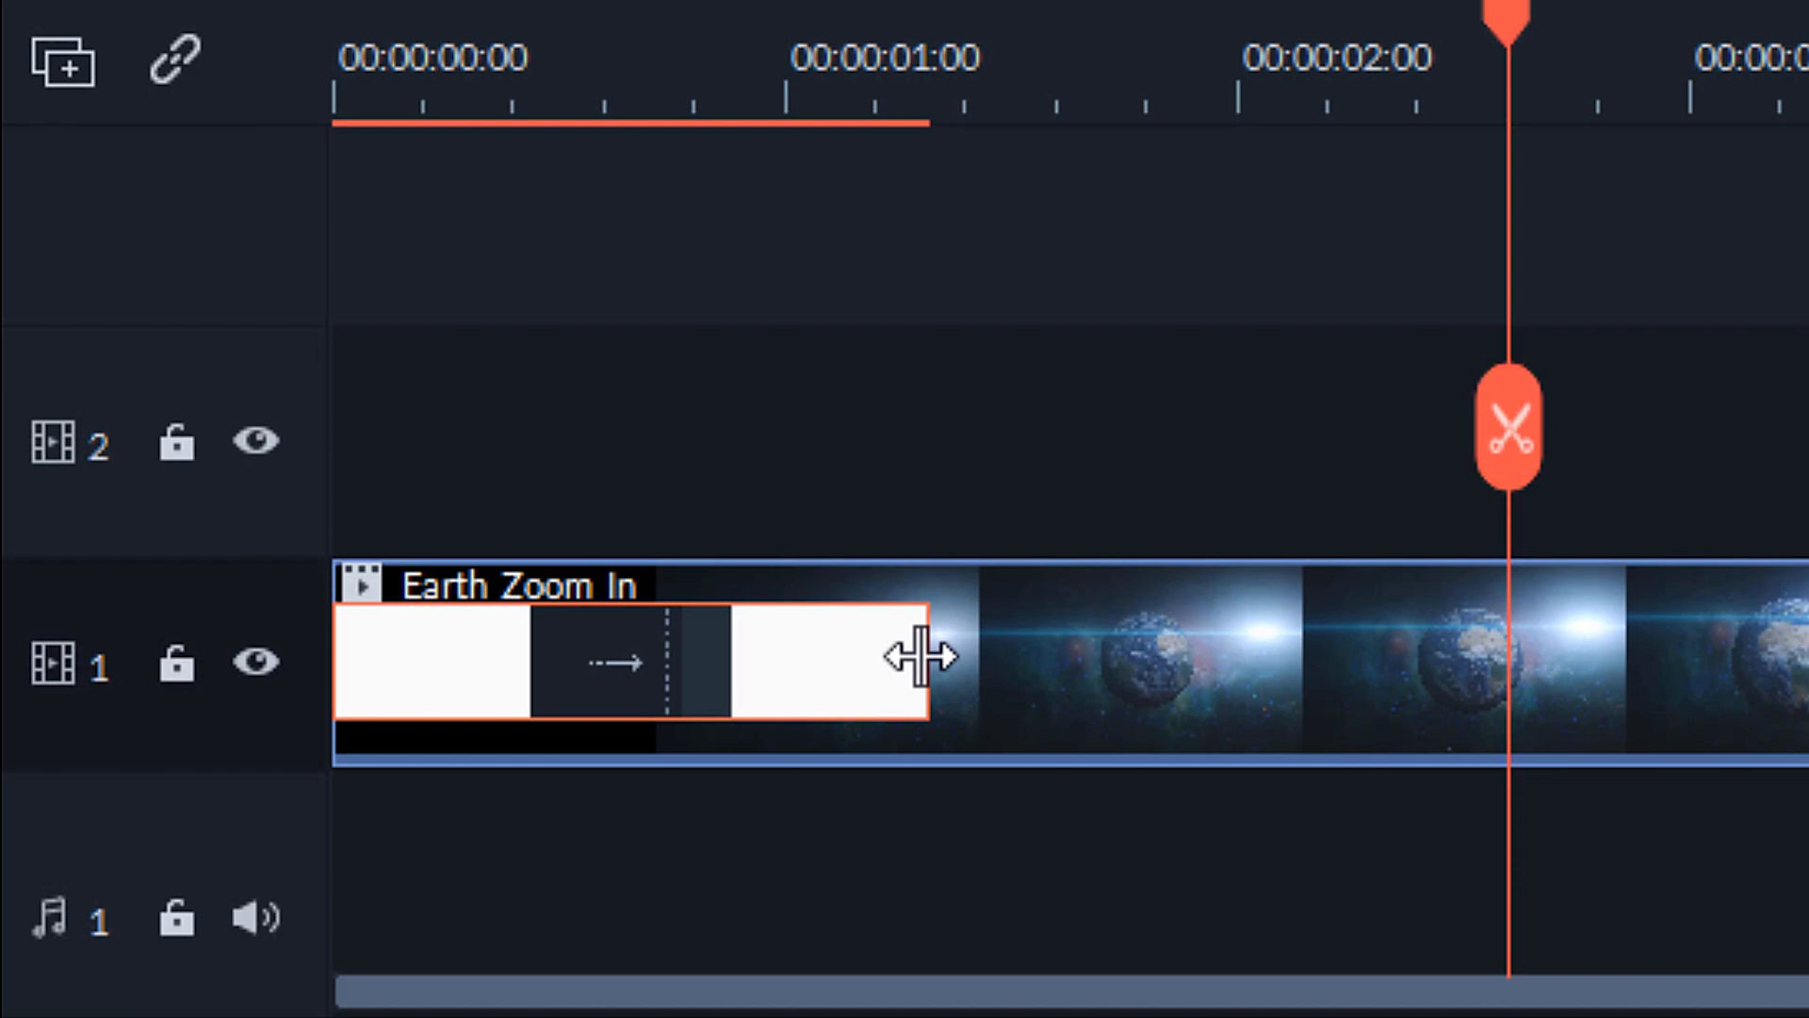
{"action": "key", "text": "Home"}
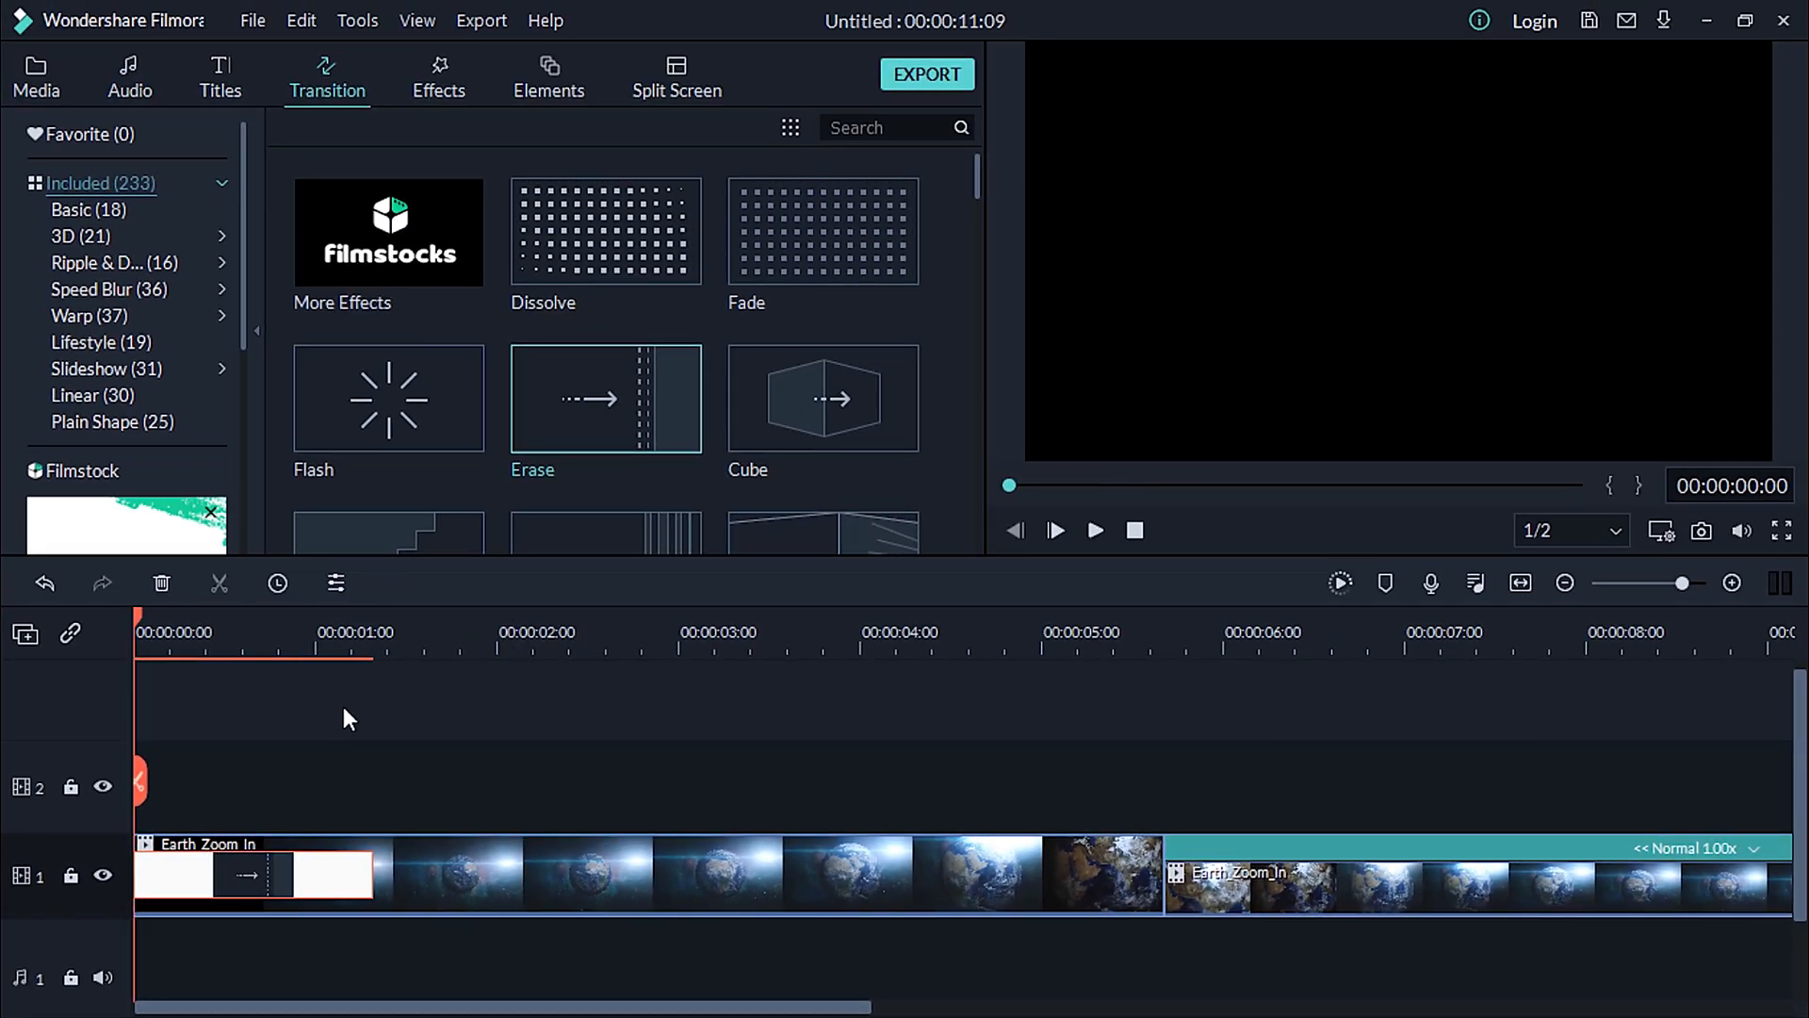
{"action": "key", "text": "space"}
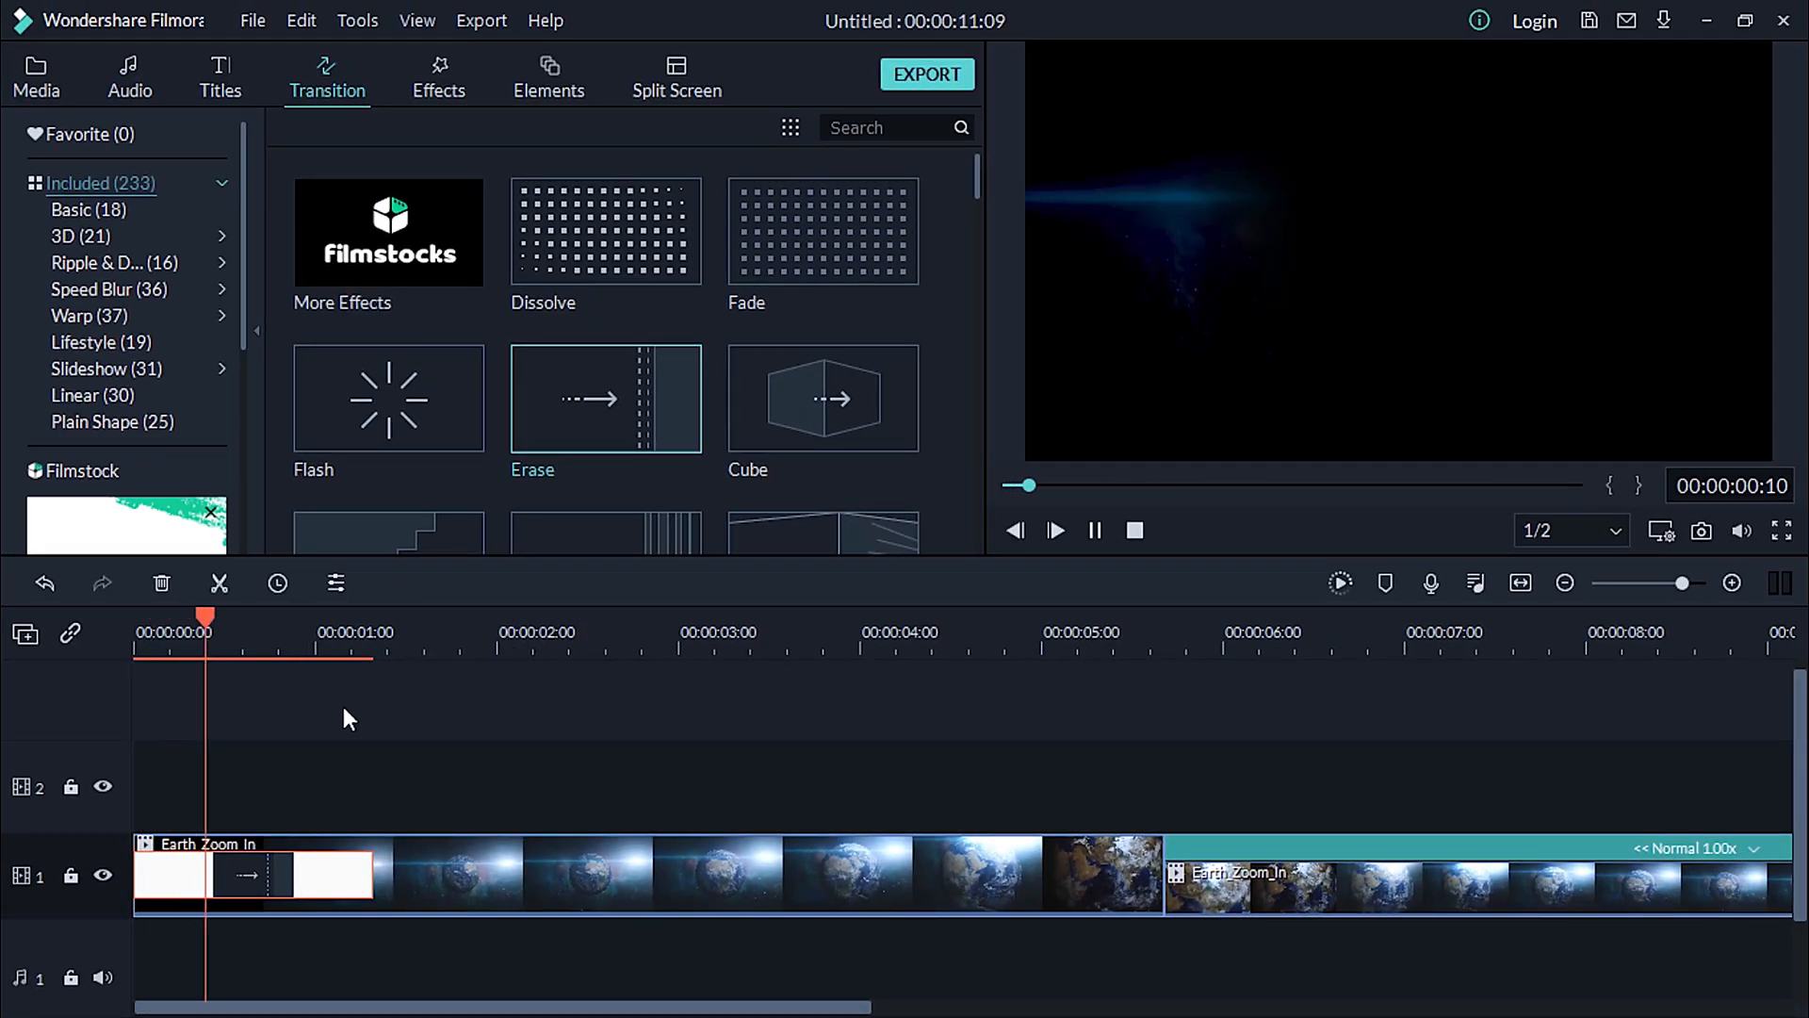
- Set the Erase transition's duration to 00:00:03:07 in its settings
{"action": "double_click", "coordinate": [308, 873]}
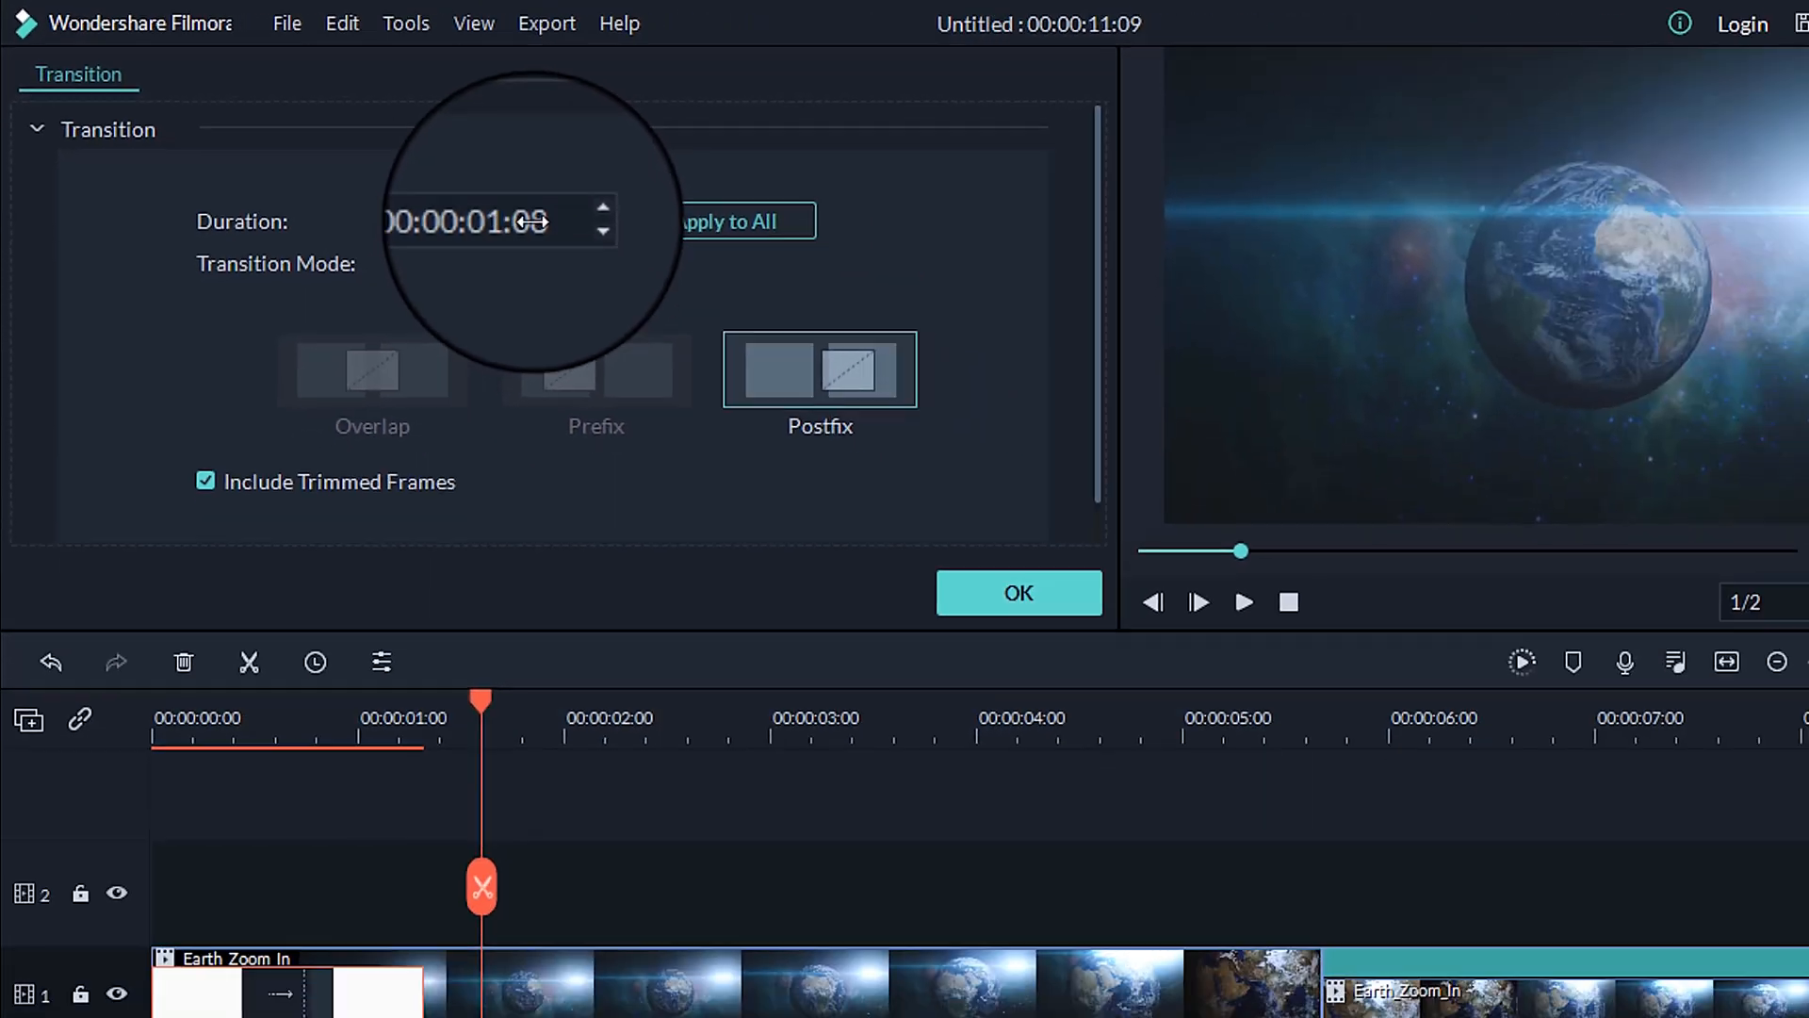
{"action": "left_click_drag", "start_coordinate": [469, 195], "coordinate": [482, 195]}
{"action": "left_click_drag", "start_coordinate": [395, 875], "coordinate": [874, 874]}
{"action": "left_click_drag", "start_coordinate": [429, 195], "coordinate": [323, 210]}
{"action": "left_click_drag", "start_coordinate": [1093, 486], "coordinate": [689, 484]}
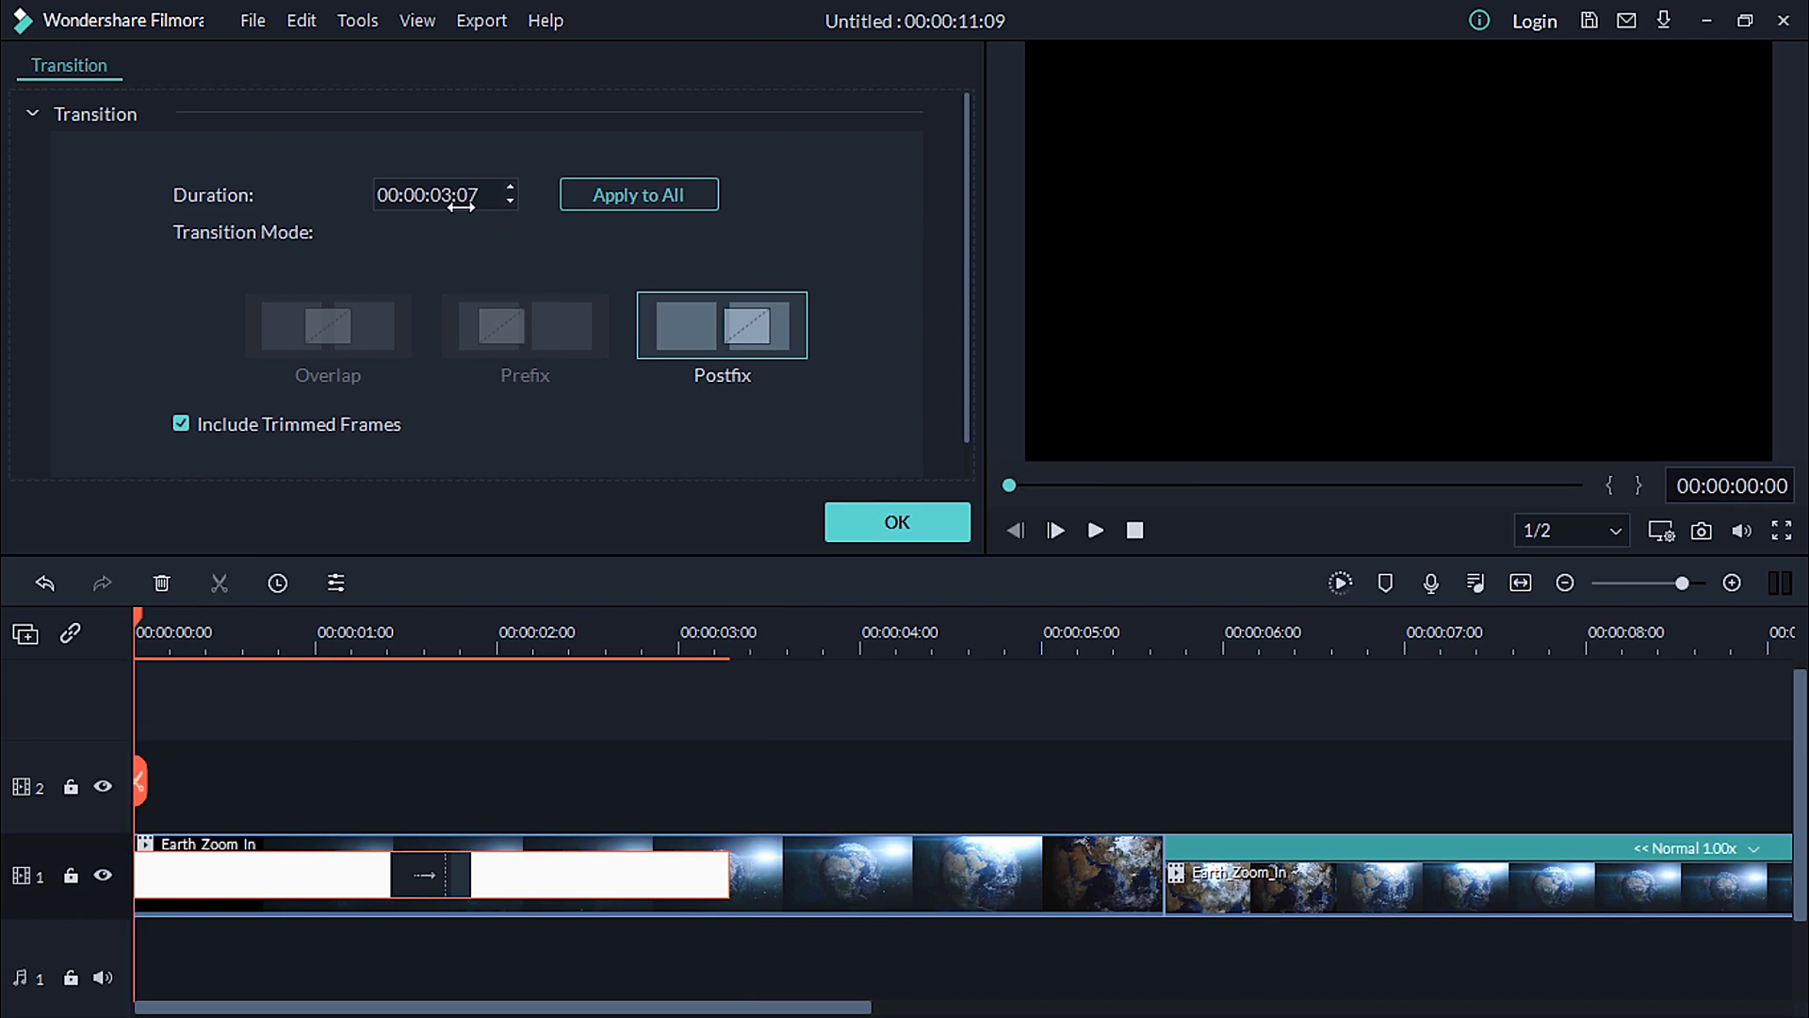
{"action": "left_click", "coordinate": [897, 521]}
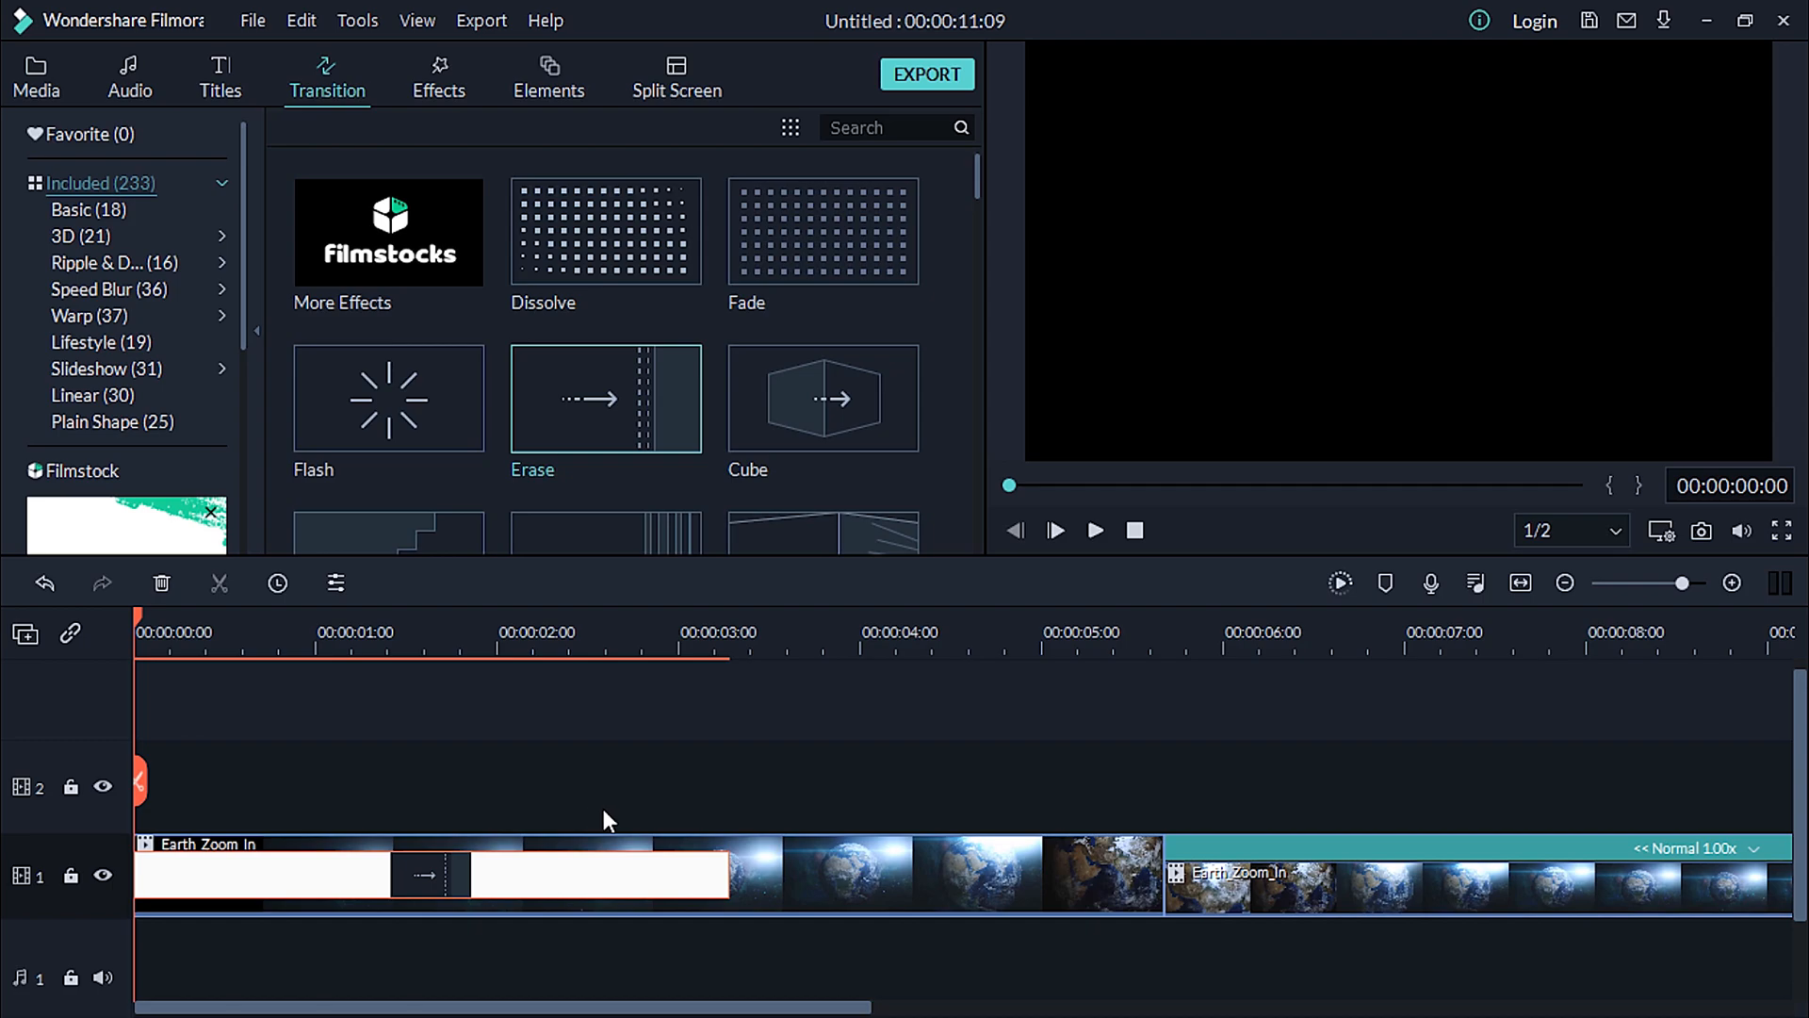
- Trim the Erase transition on the timeline to about 0.8 seconds and play the sequence past the cut
{"action": "left_click_drag", "start_coordinate": [728, 871], "coordinate": [297, 865]}
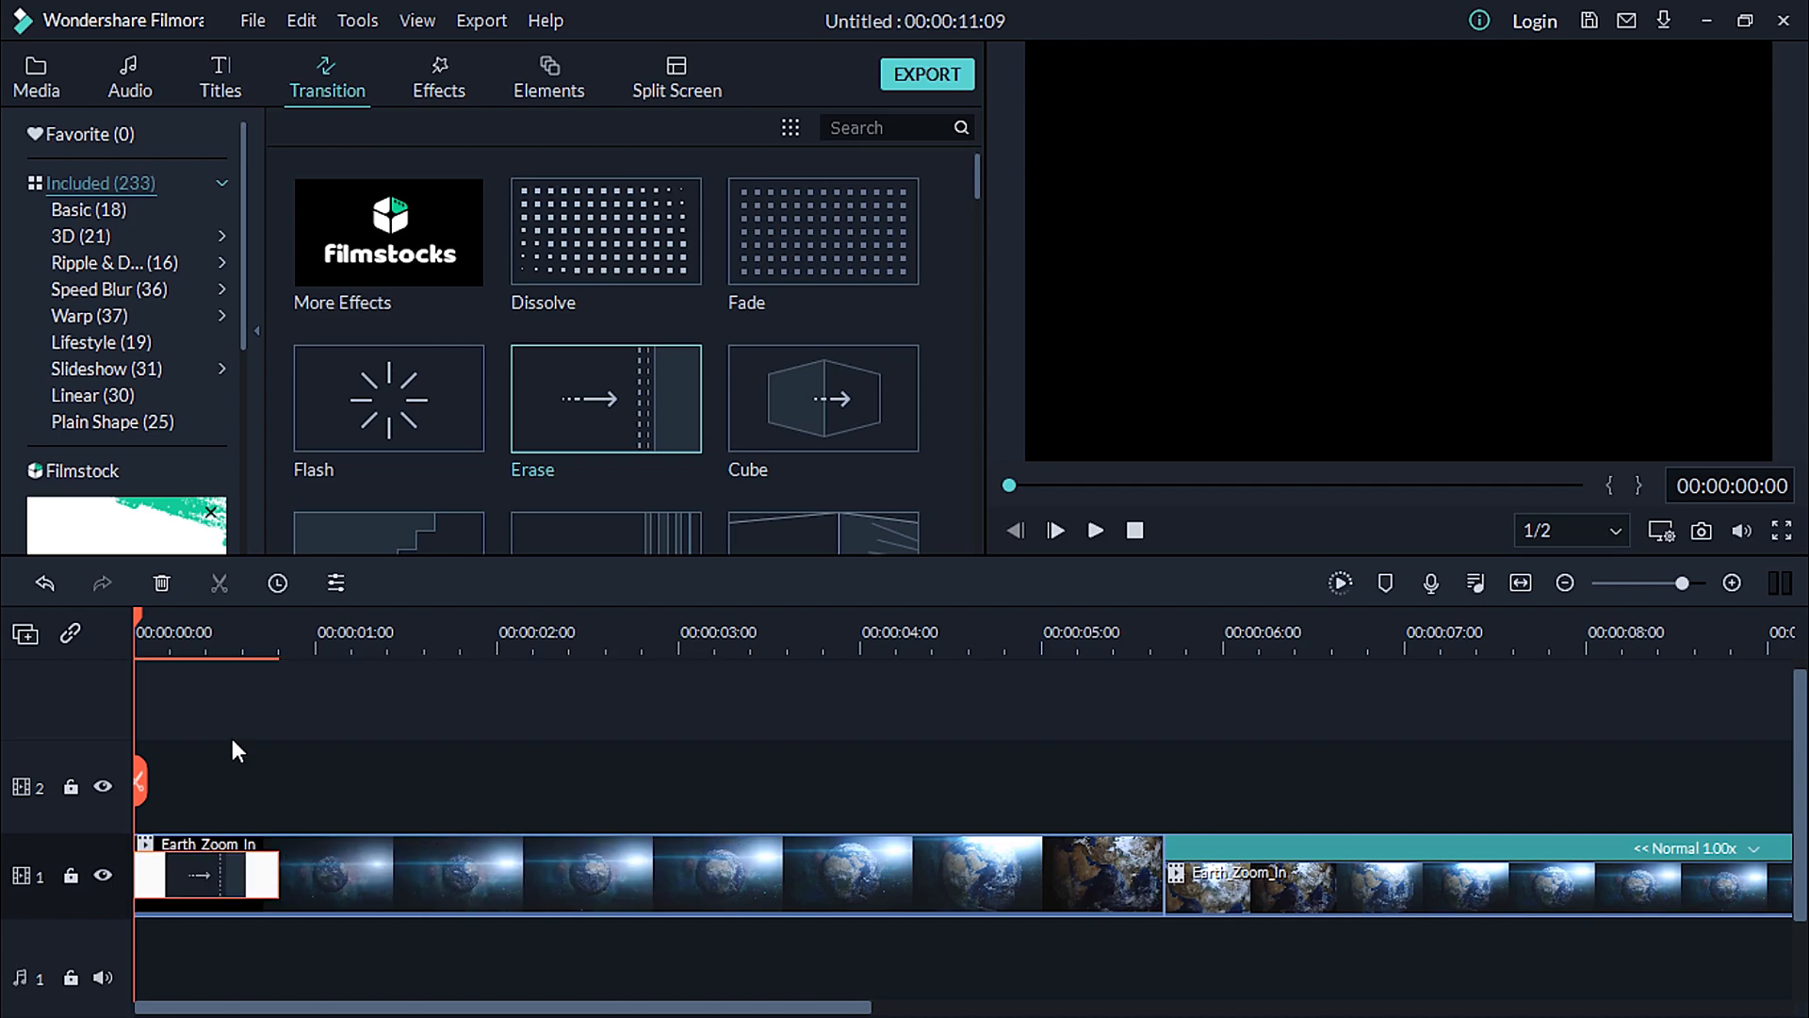
{"action": "key", "text": "space"}
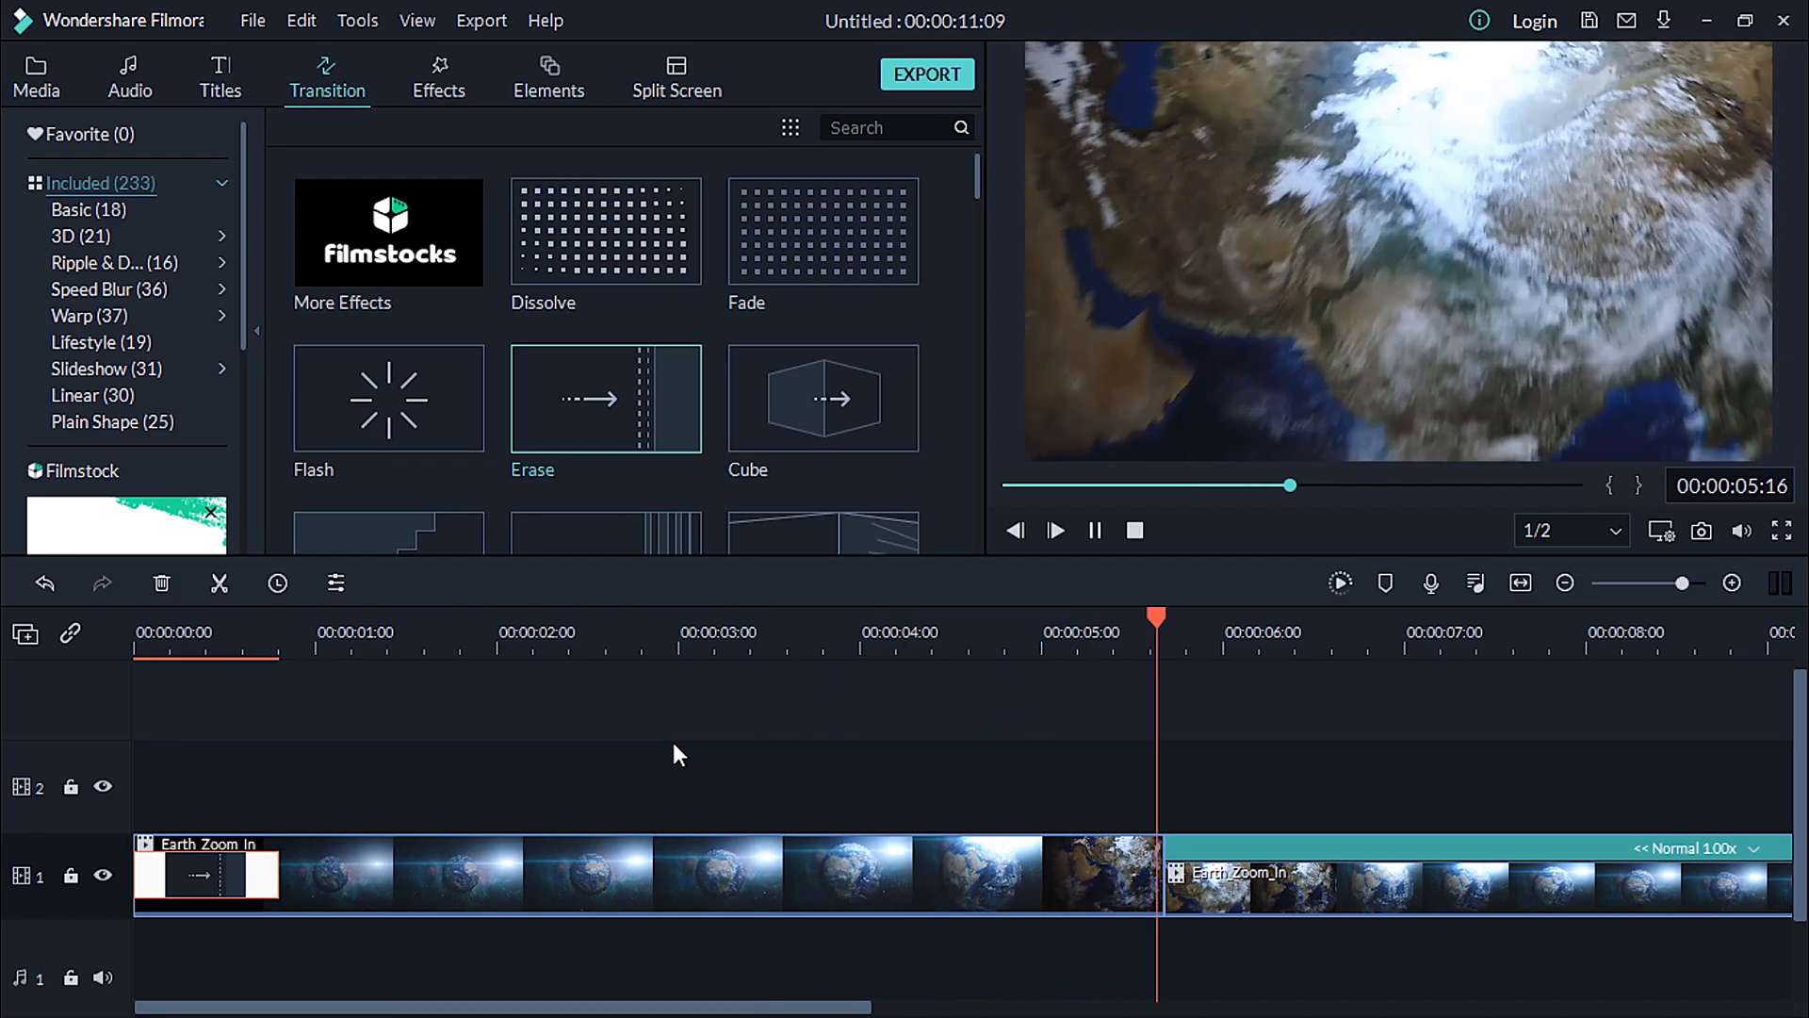
{"action": "left_click", "coordinate": [1204, 872]}
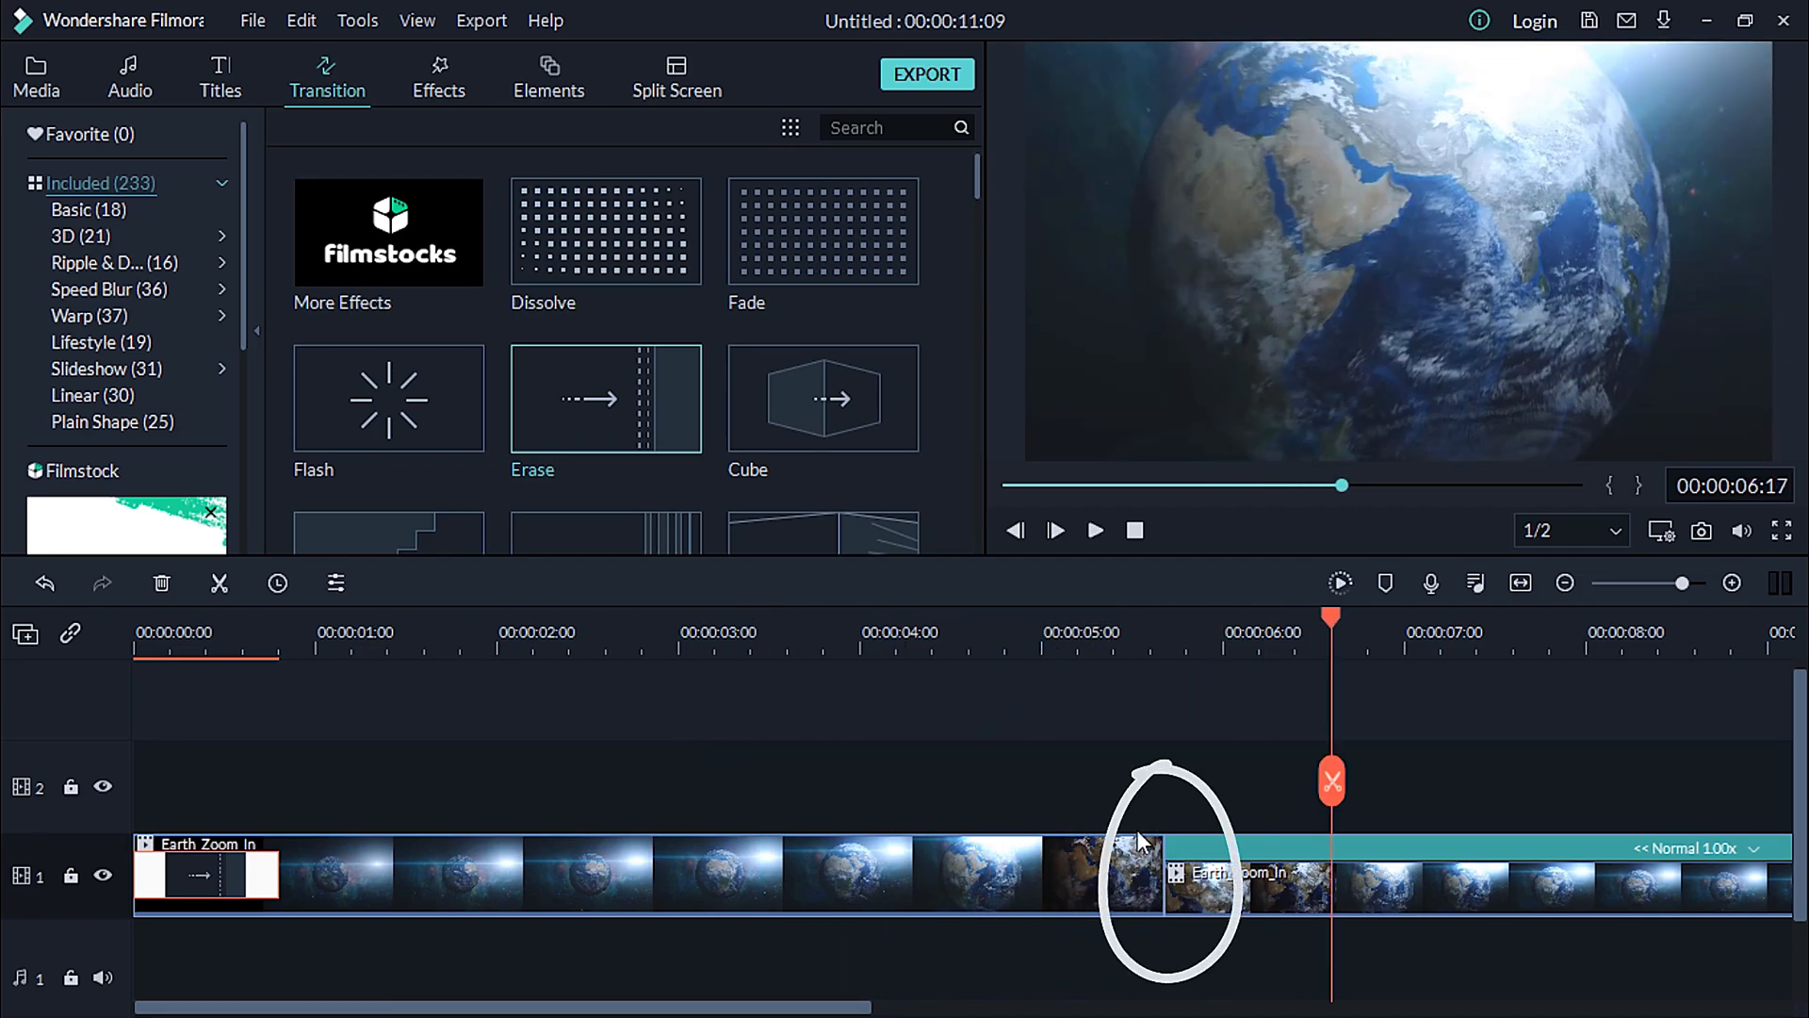
- Place the Round Zoom In transition on the cut between the two Earth_Zoom_In clips and preview it
{"action": "key", "text": "Up"}
{"action": "scroll", "coordinate": [522, 354], "scroll_direction": "down", "scroll_amount": 20}
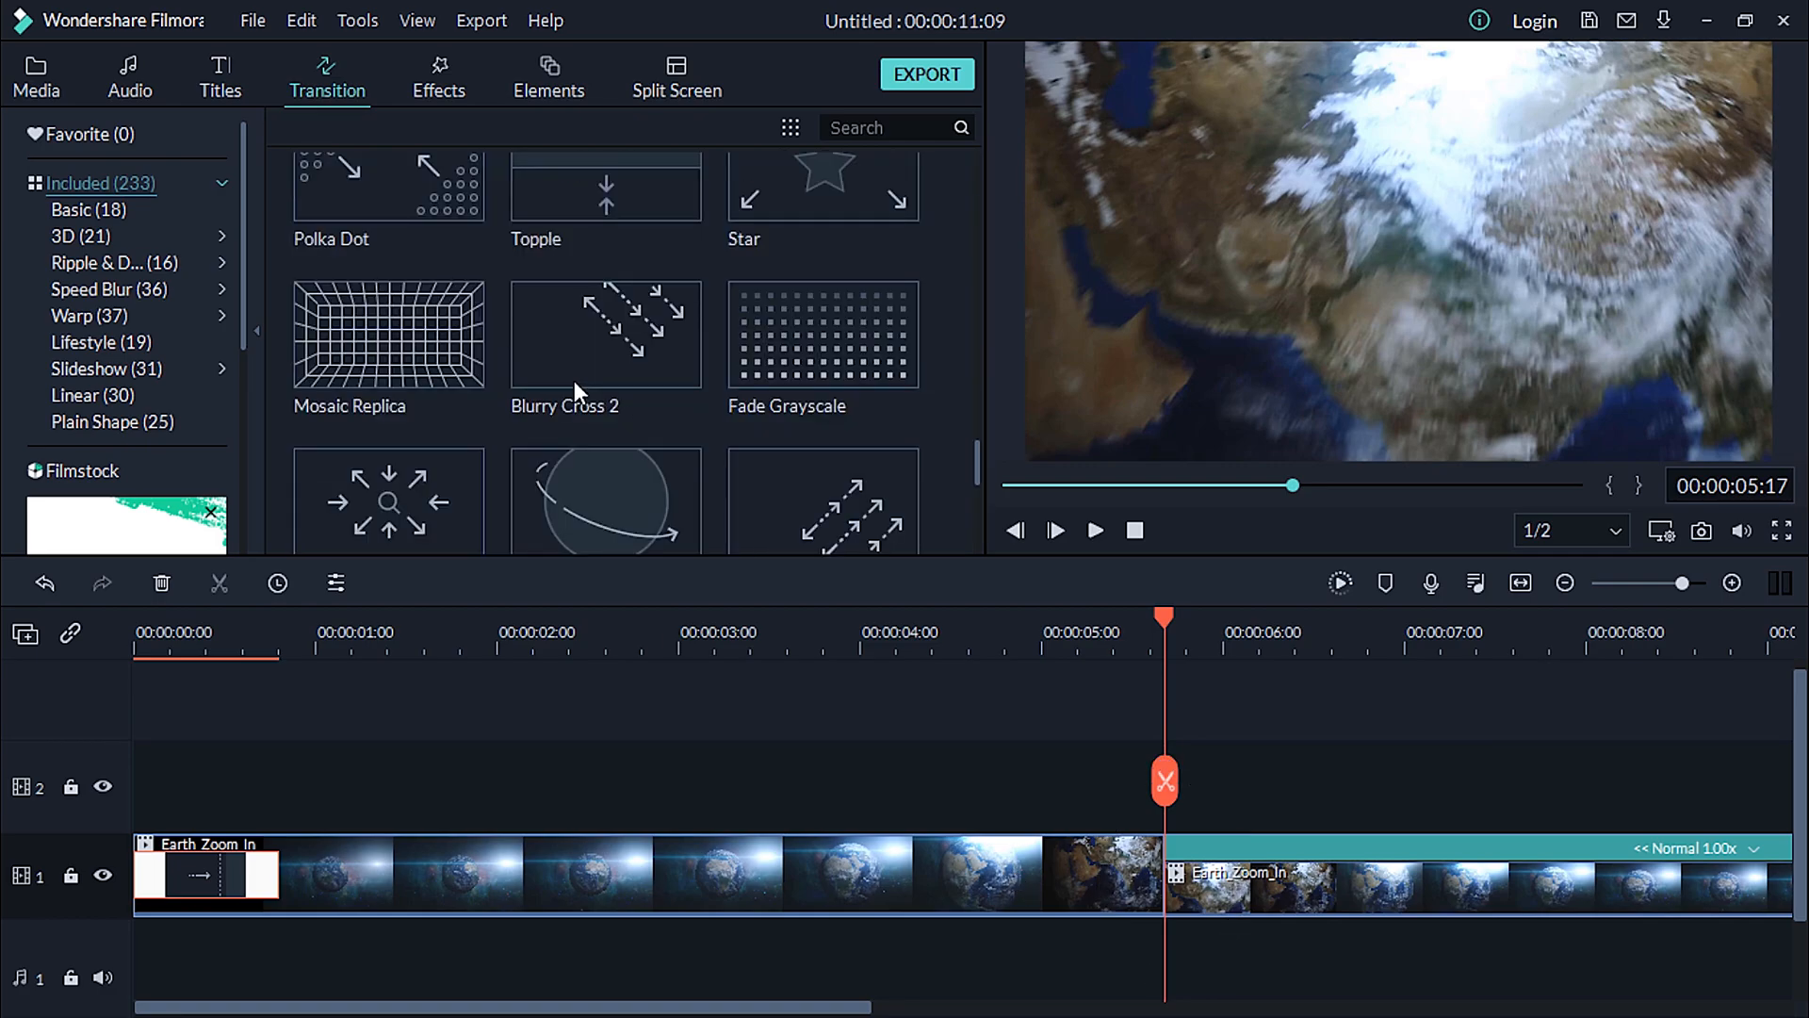
{"action": "scroll", "coordinate": [574, 380], "scroll_direction": "down", "scroll_amount": 15}
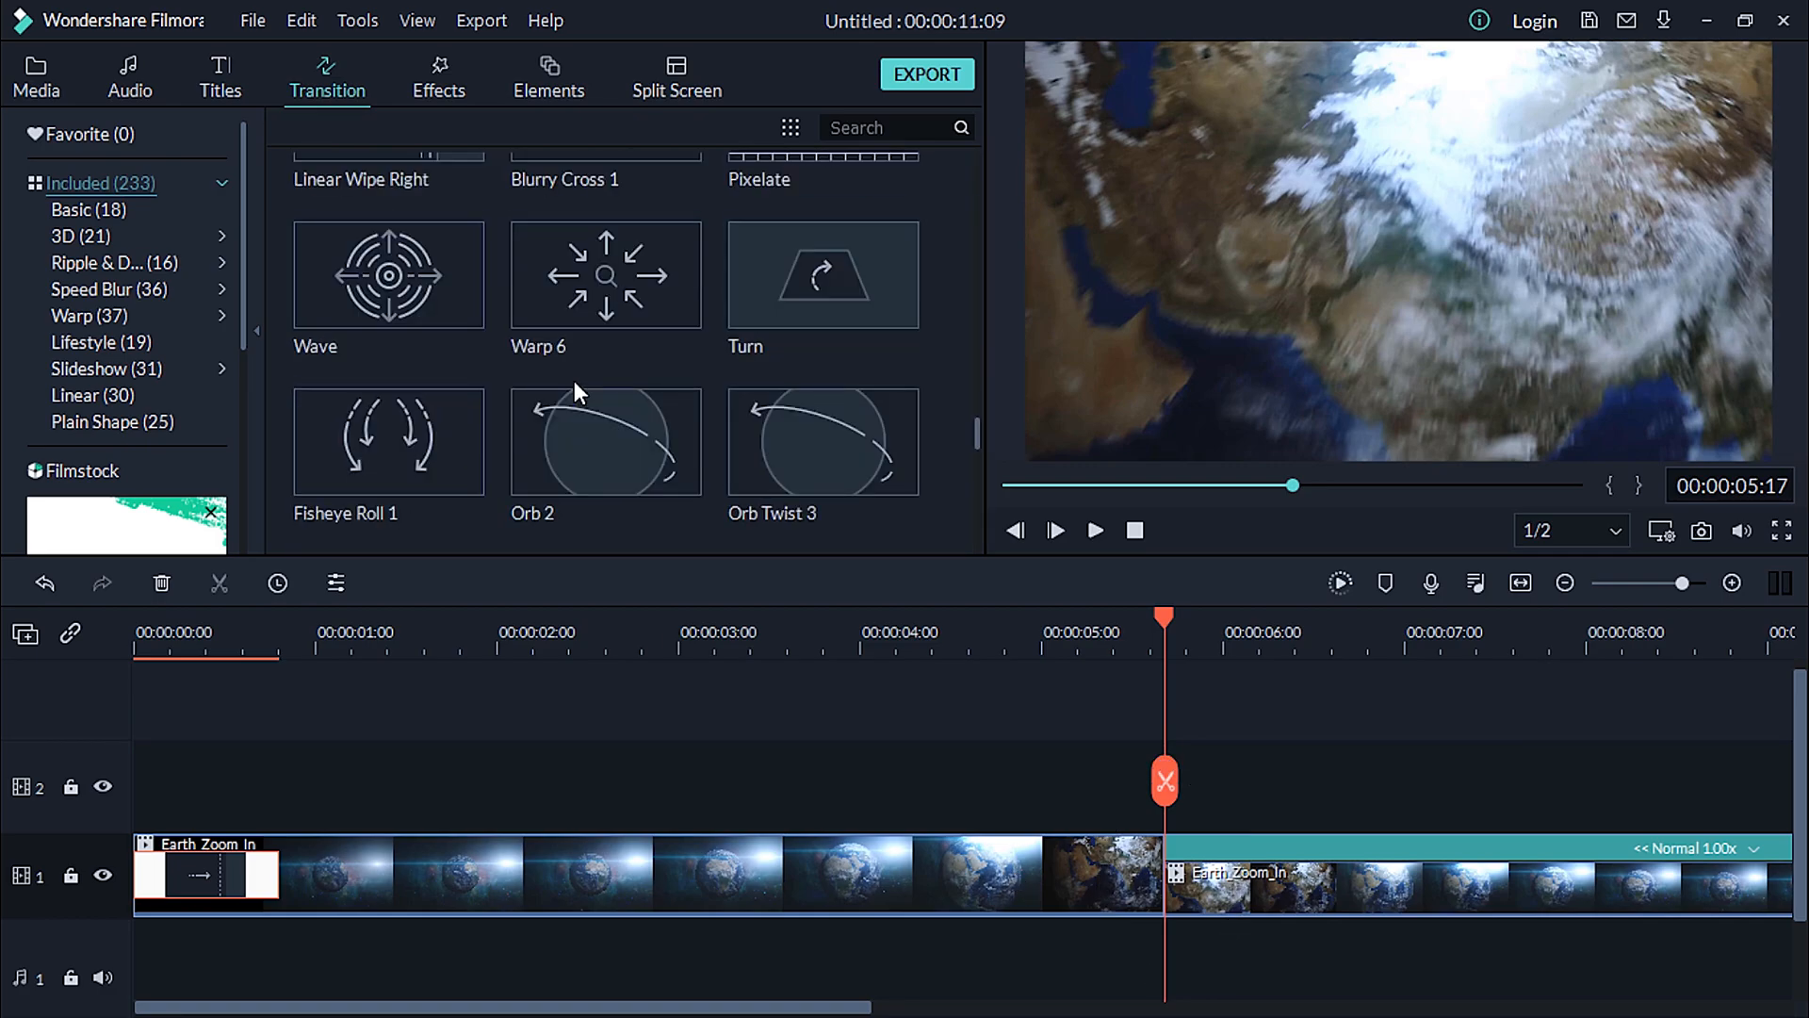
{"action": "scroll", "coordinate": [574, 381], "scroll_direction": "up", "scroll_amount": 8}
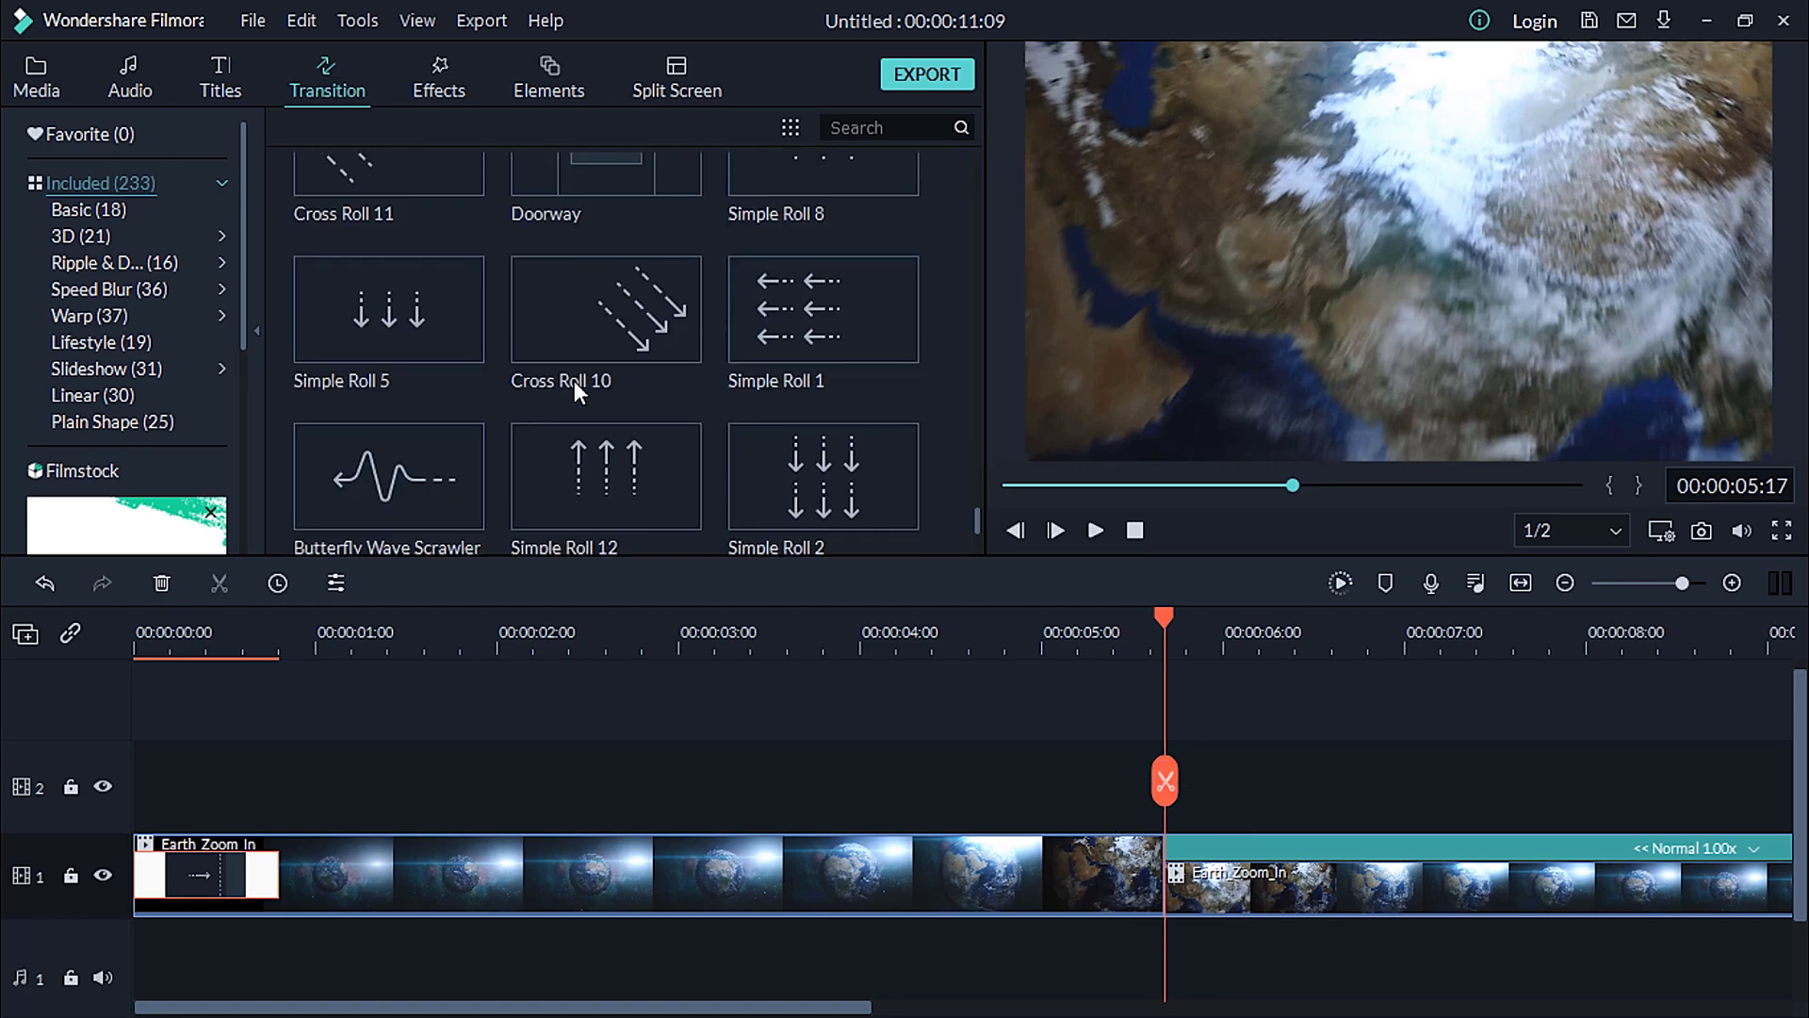
{"action": "left_click", "coordinate": [654, 435]}
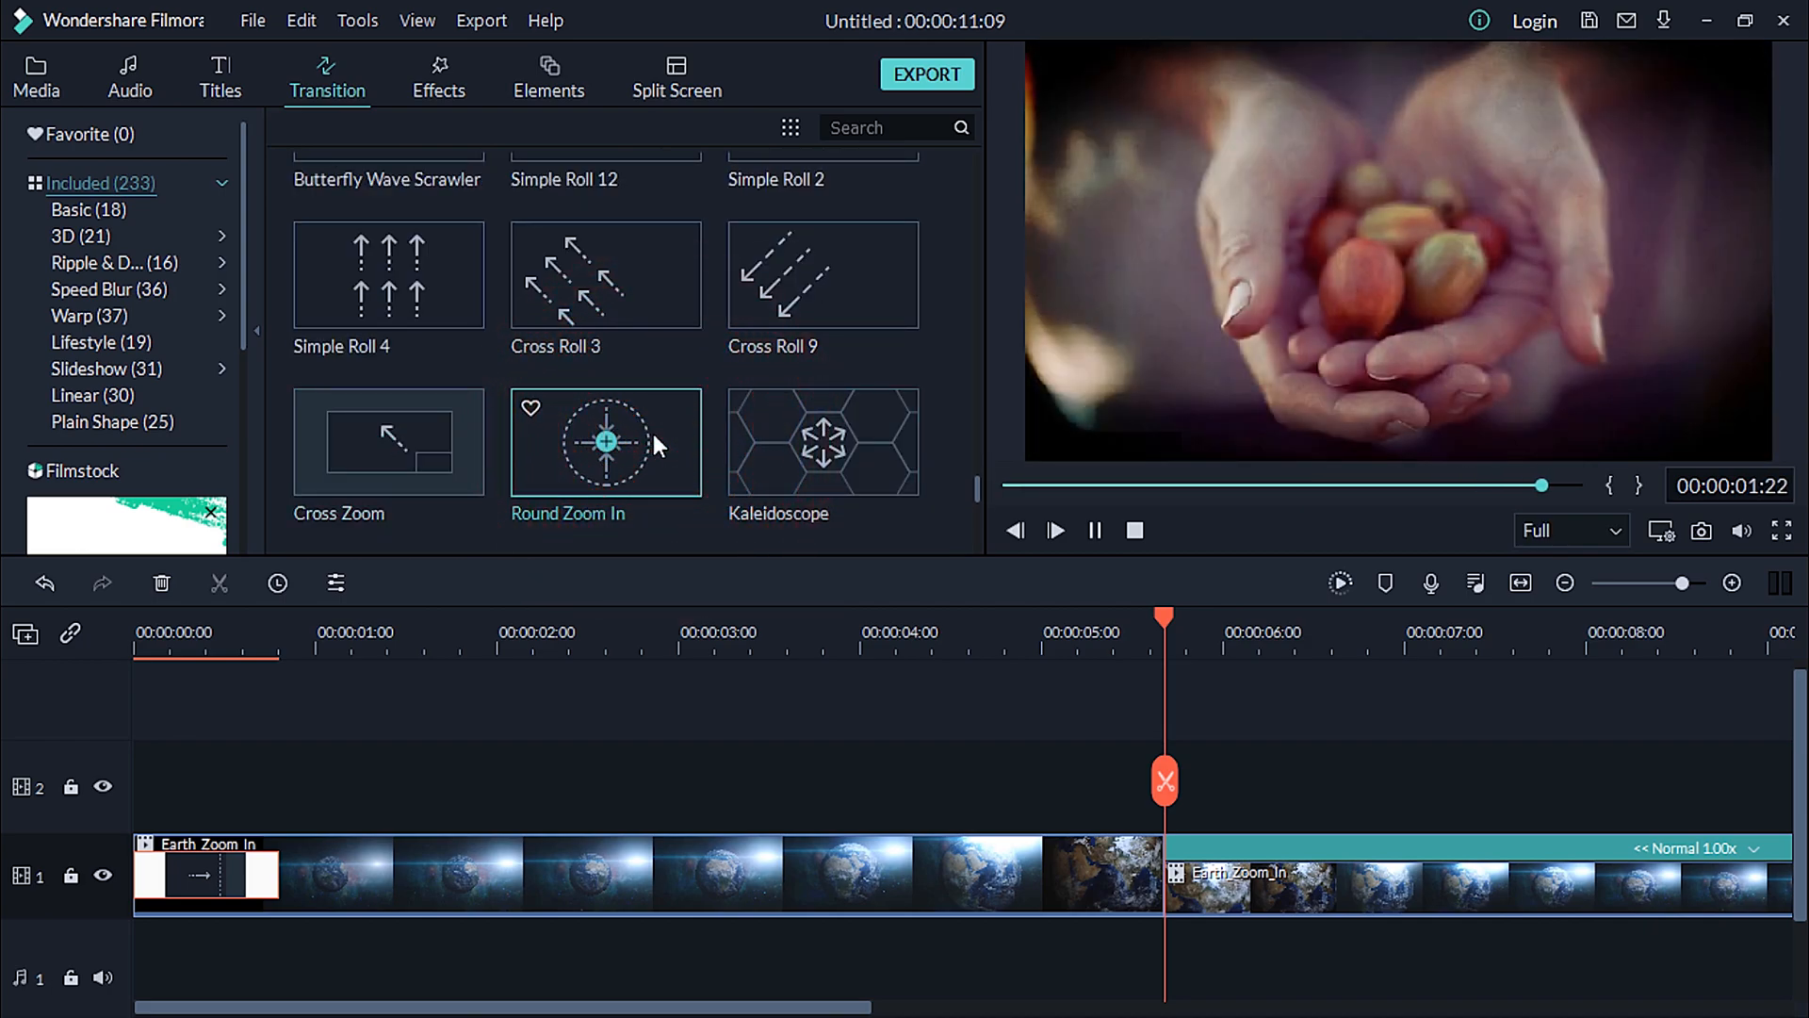
{"action": "left_click_drag", "start_coordinate": [656, 434], "coordinate": [1151, 879]}
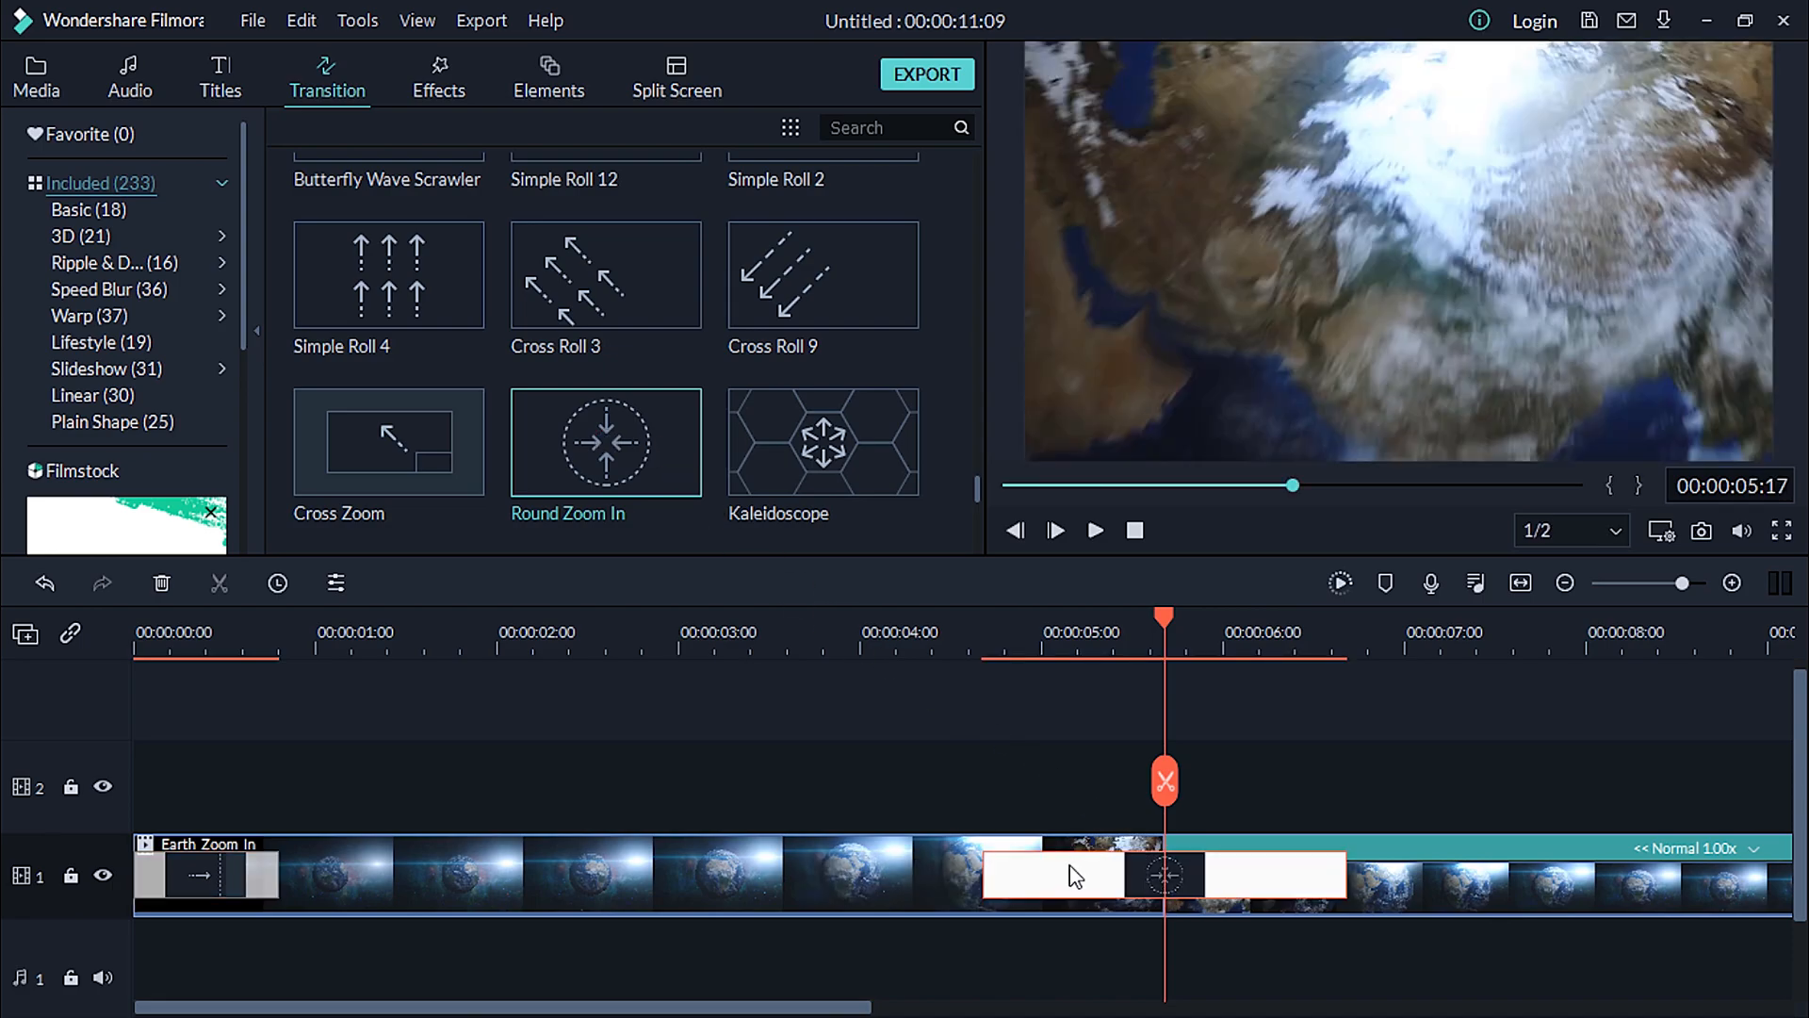
{"action": "key", "text": "space"}
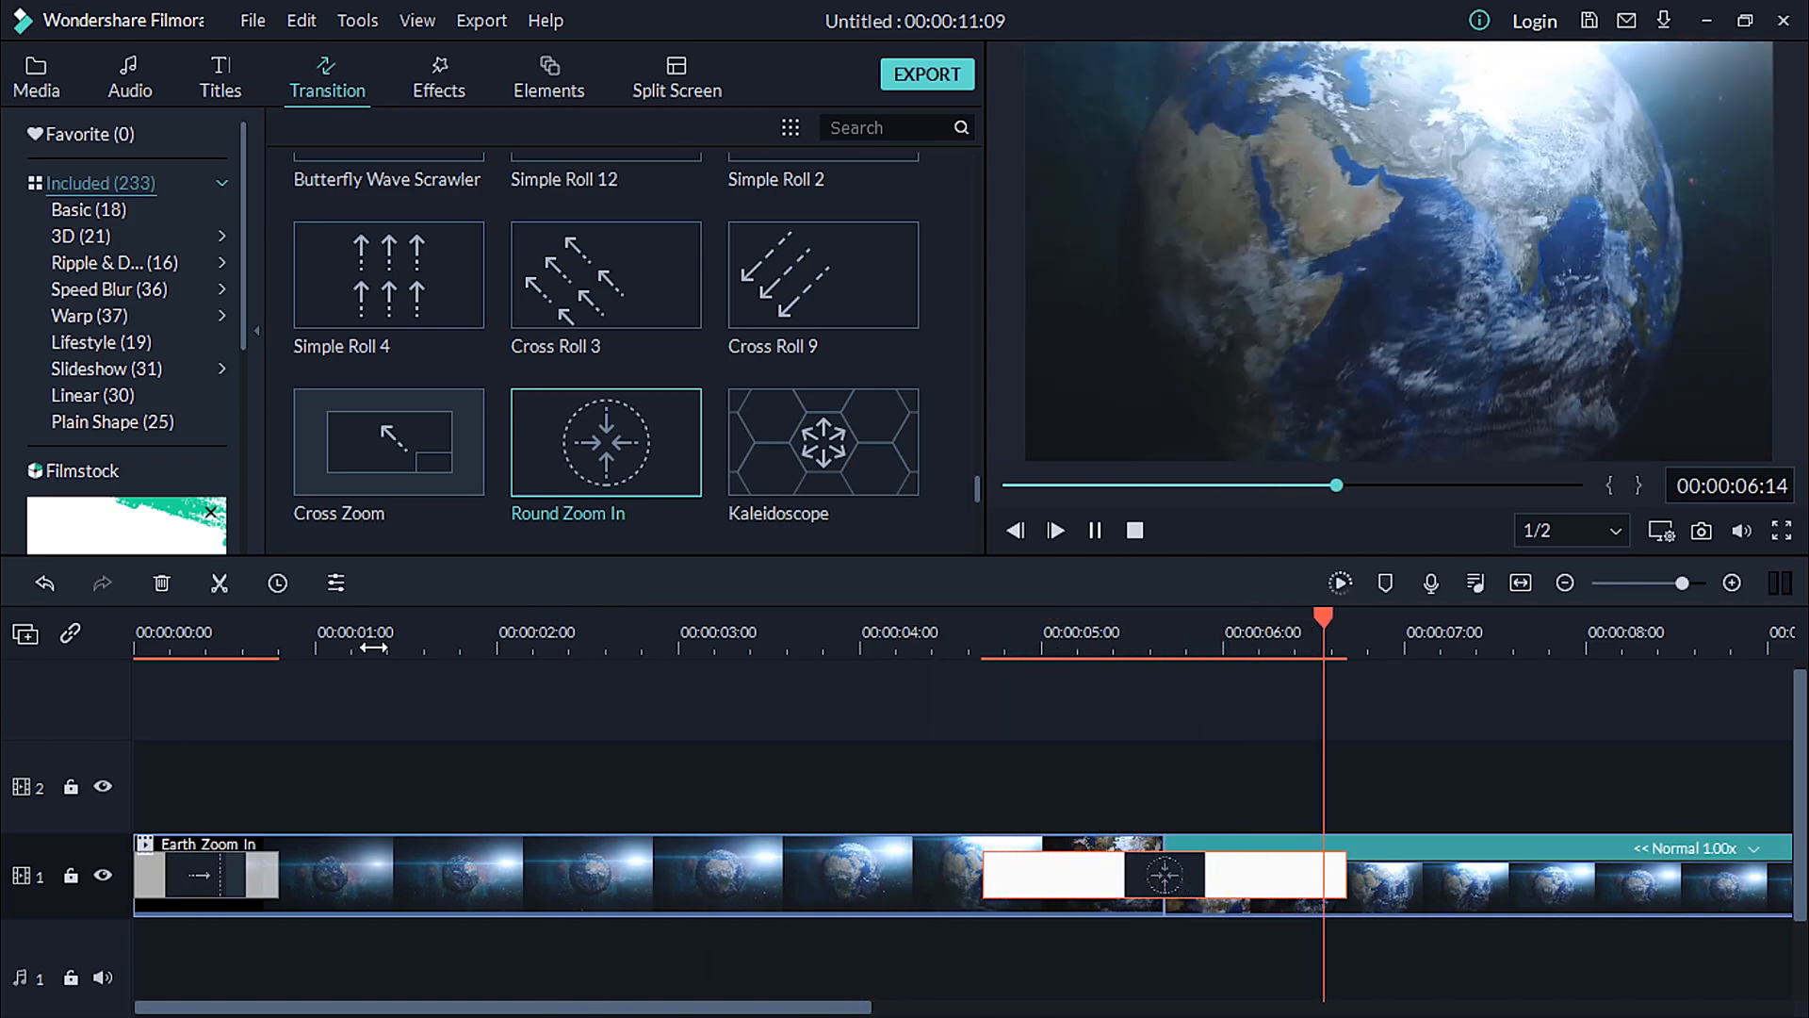
{"action": "key", "text": "space"}
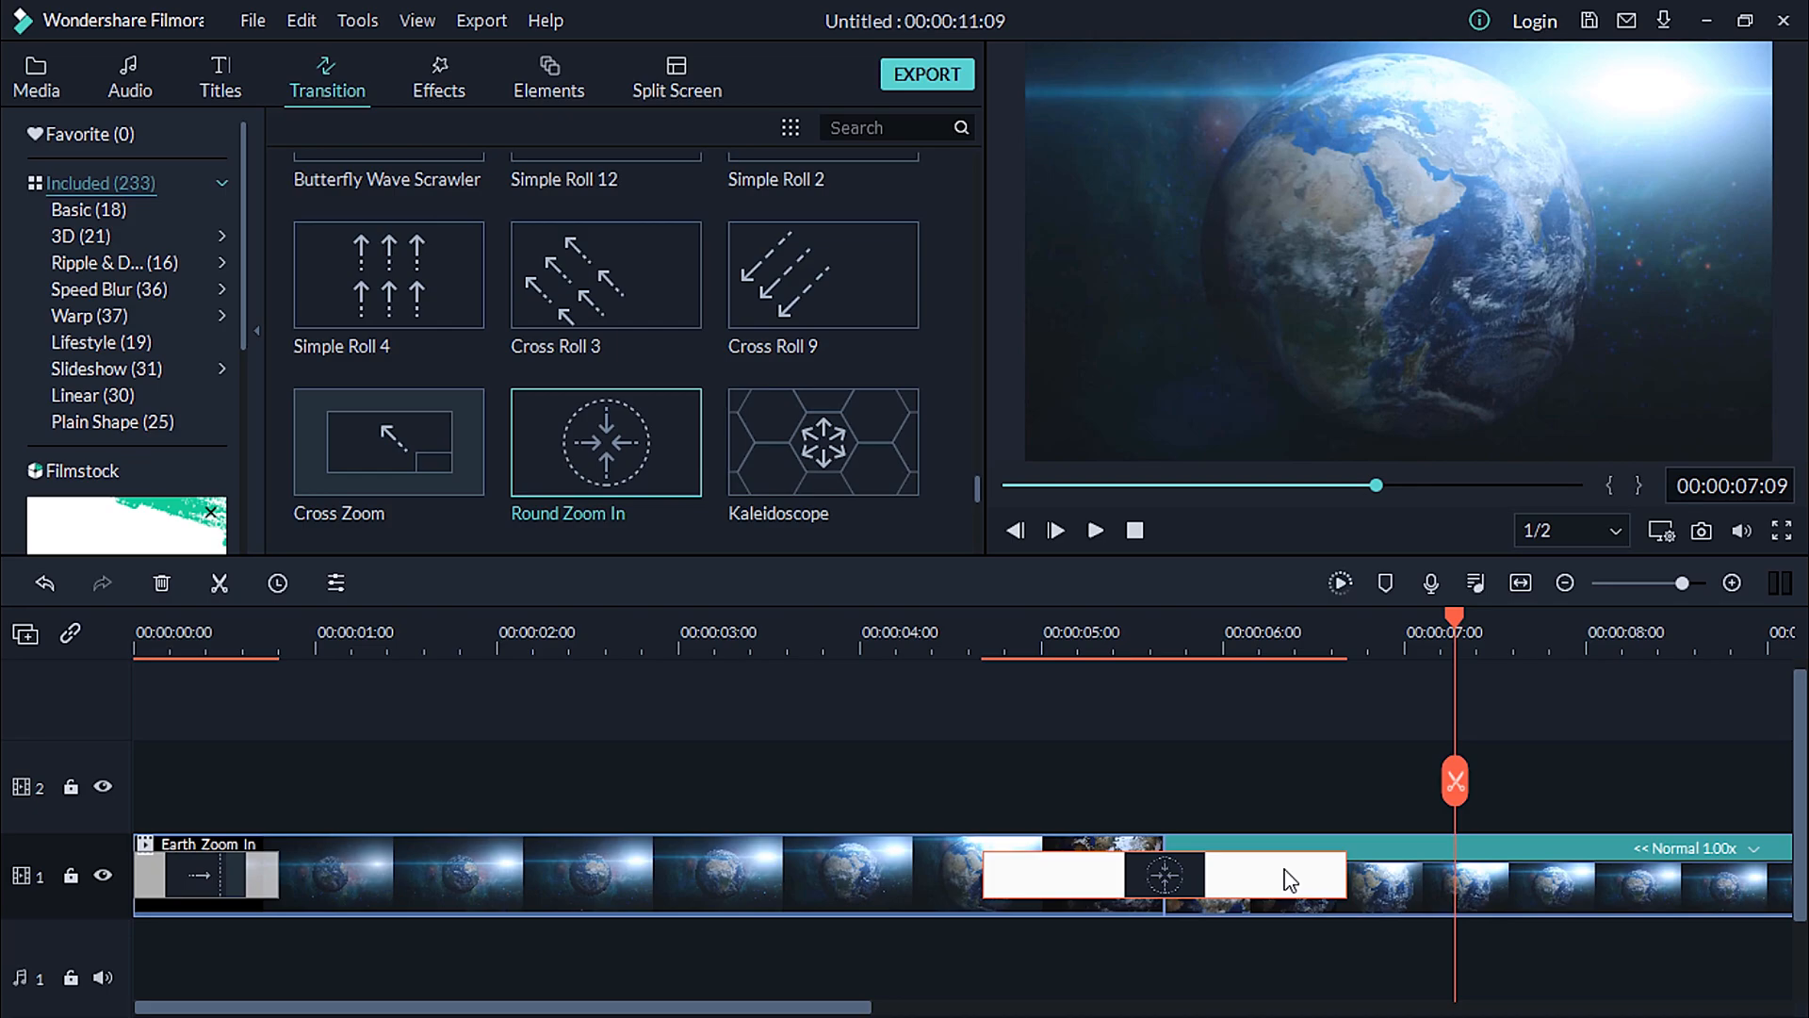
- Replace the transition between the two Earth_Zoom_In clips with Whirl 4 and play it from about 00:00:02:10
{"action": "left_click_drag", "start_coordinate": [1291, 881], "coordinate": [1182, 843]}
{"action": "scroll", "coordinate": [479, 377], "scroll_direction": "down", "scroll_amount": 5}
{"action": "left_click_drag", "start_coordinate": [663, 399], "coordinate": [1139, 846]}
{"action": "left_click", "coordinate": [569, 637]}
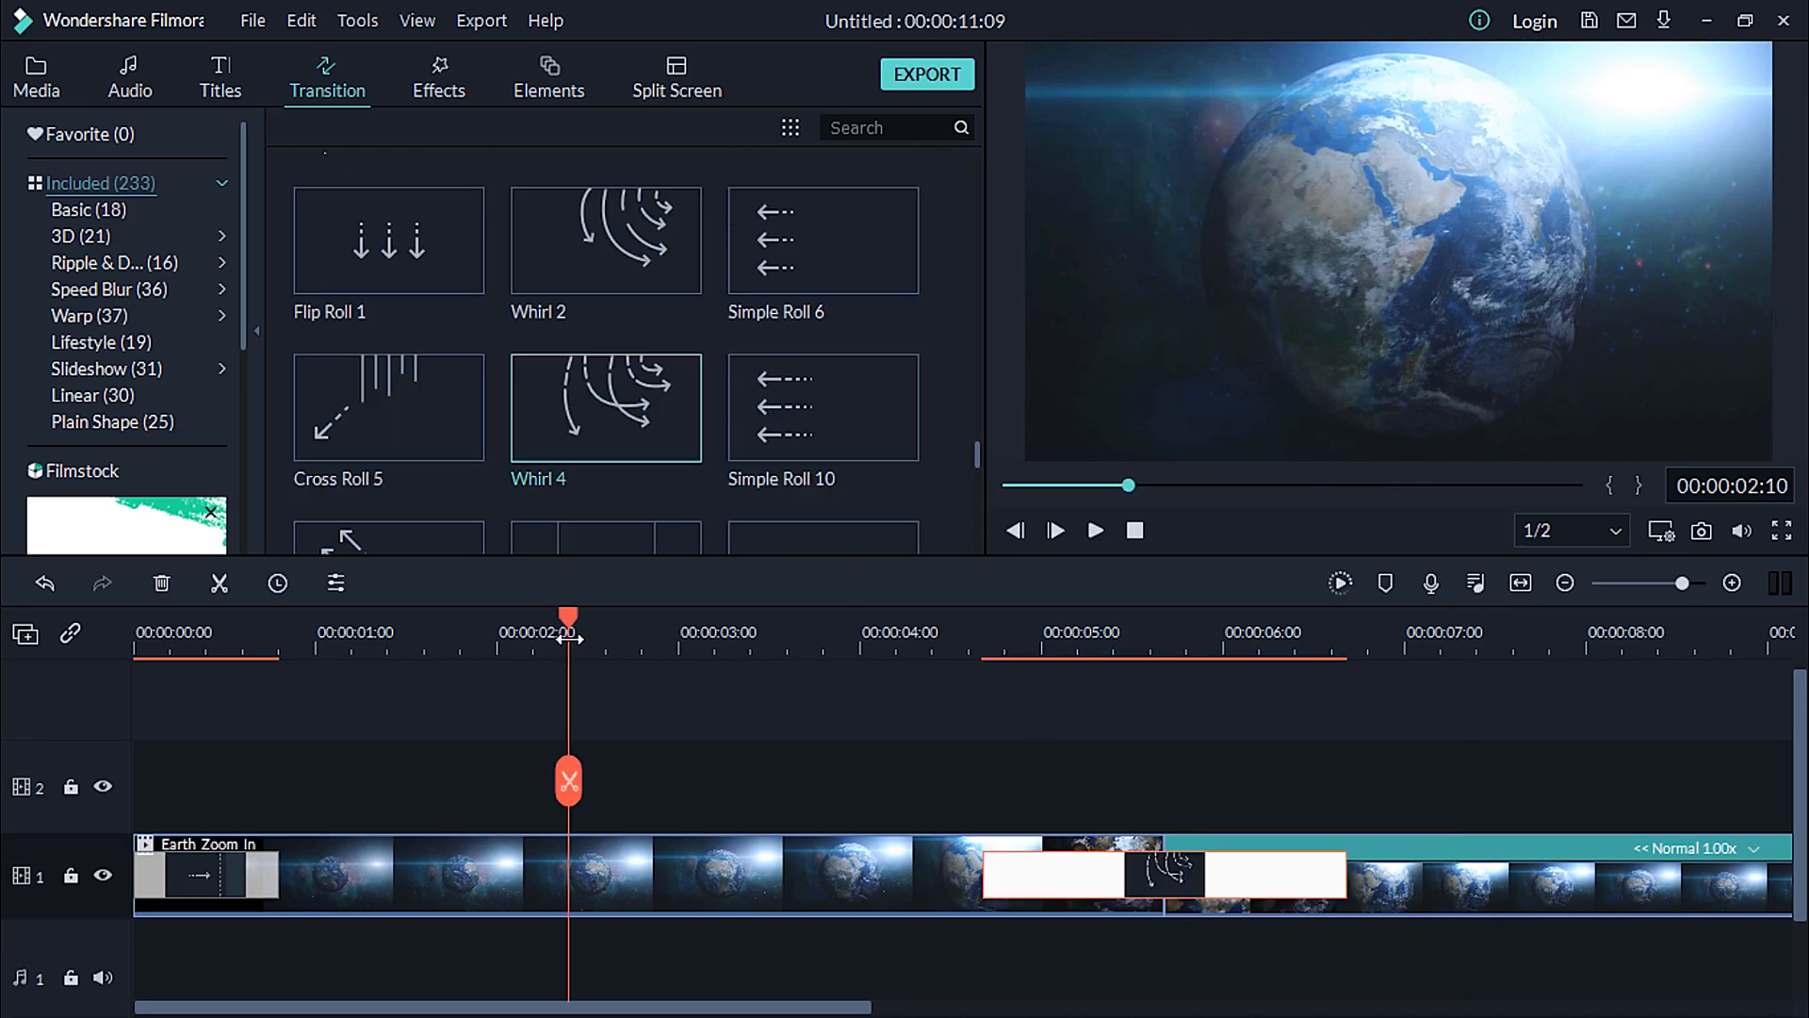
{"action": "key", "text": "space"}
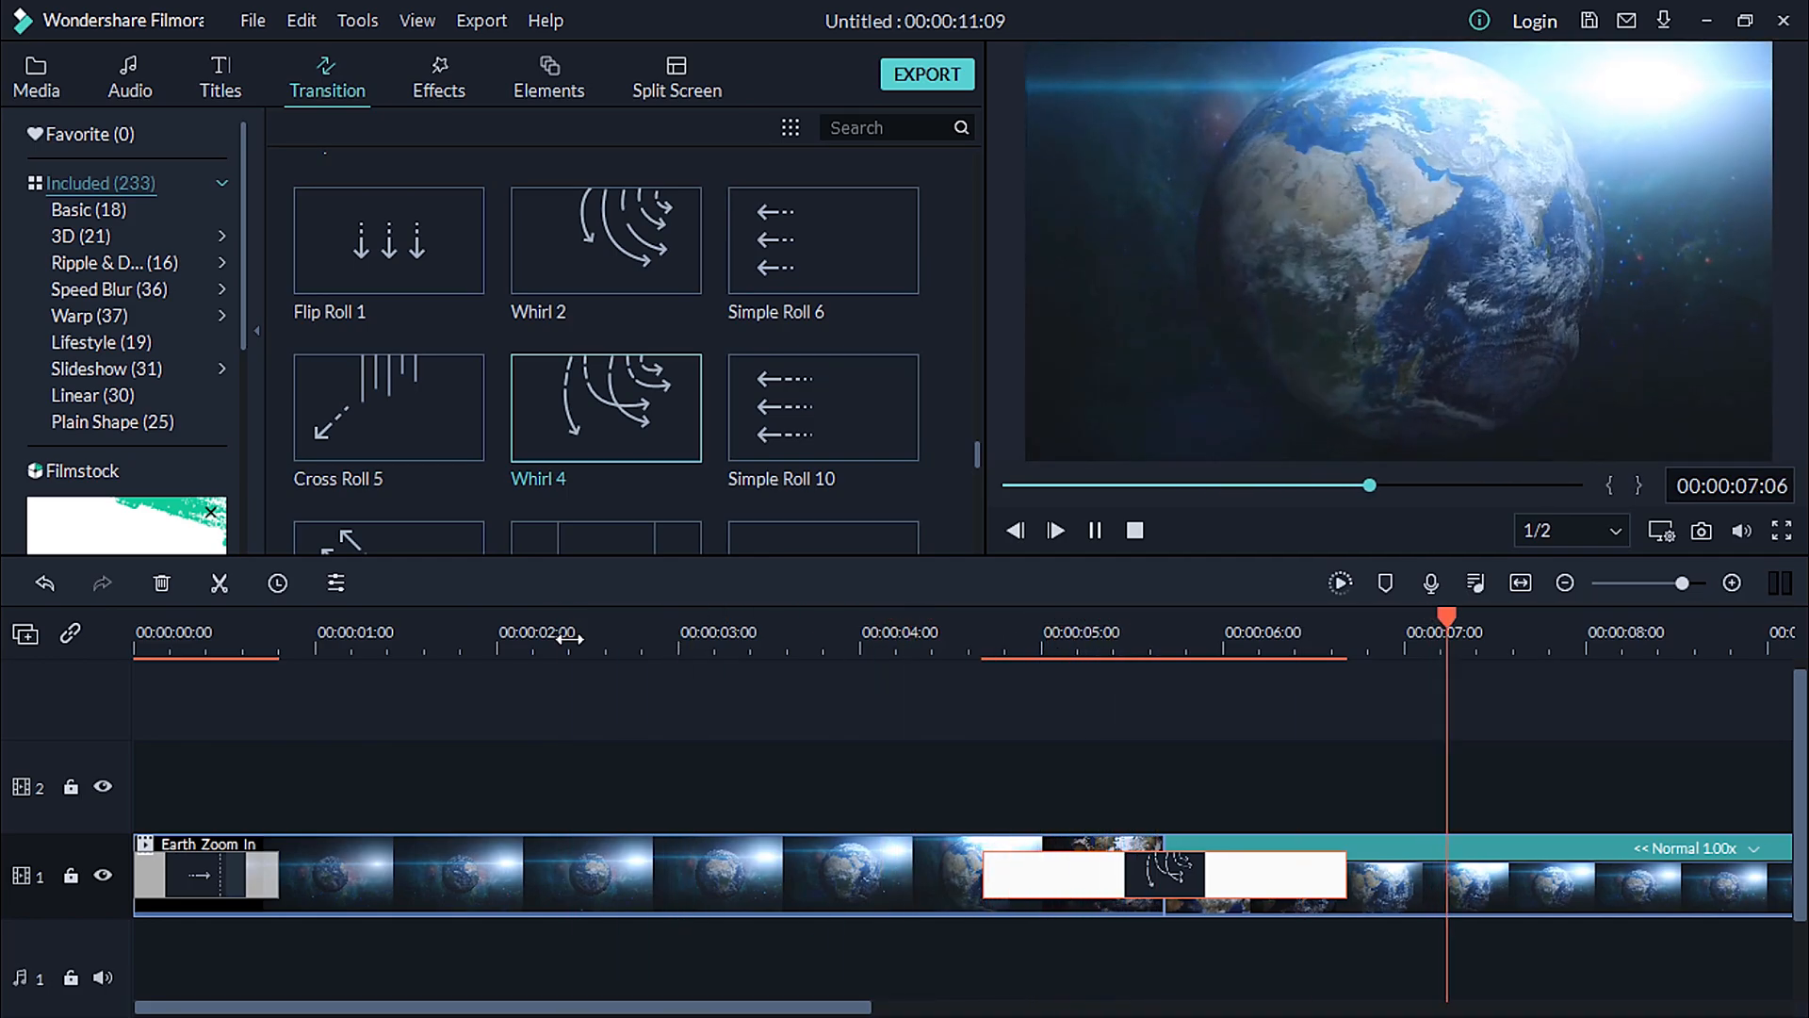
{"action": "key", "text": "space"}
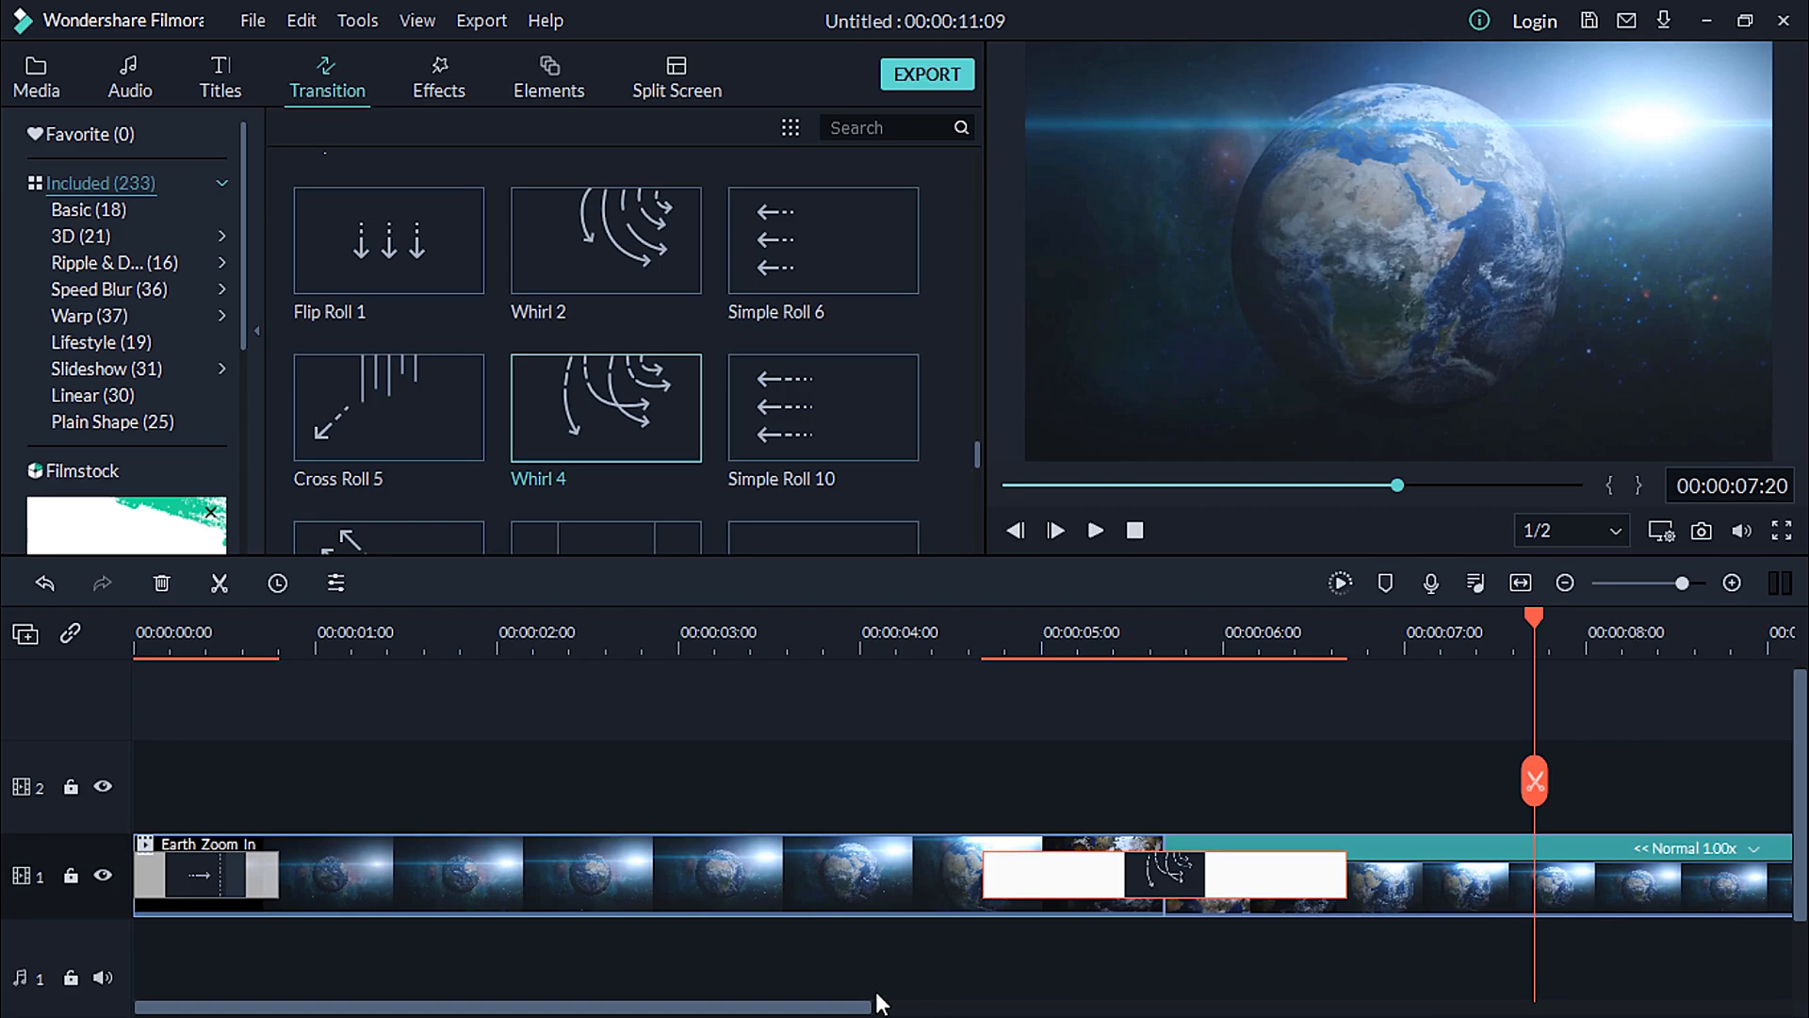
{"action": "scroll", "coordinate": [959, 891], "scroll_direction": "down", "scroll_amount": 5}
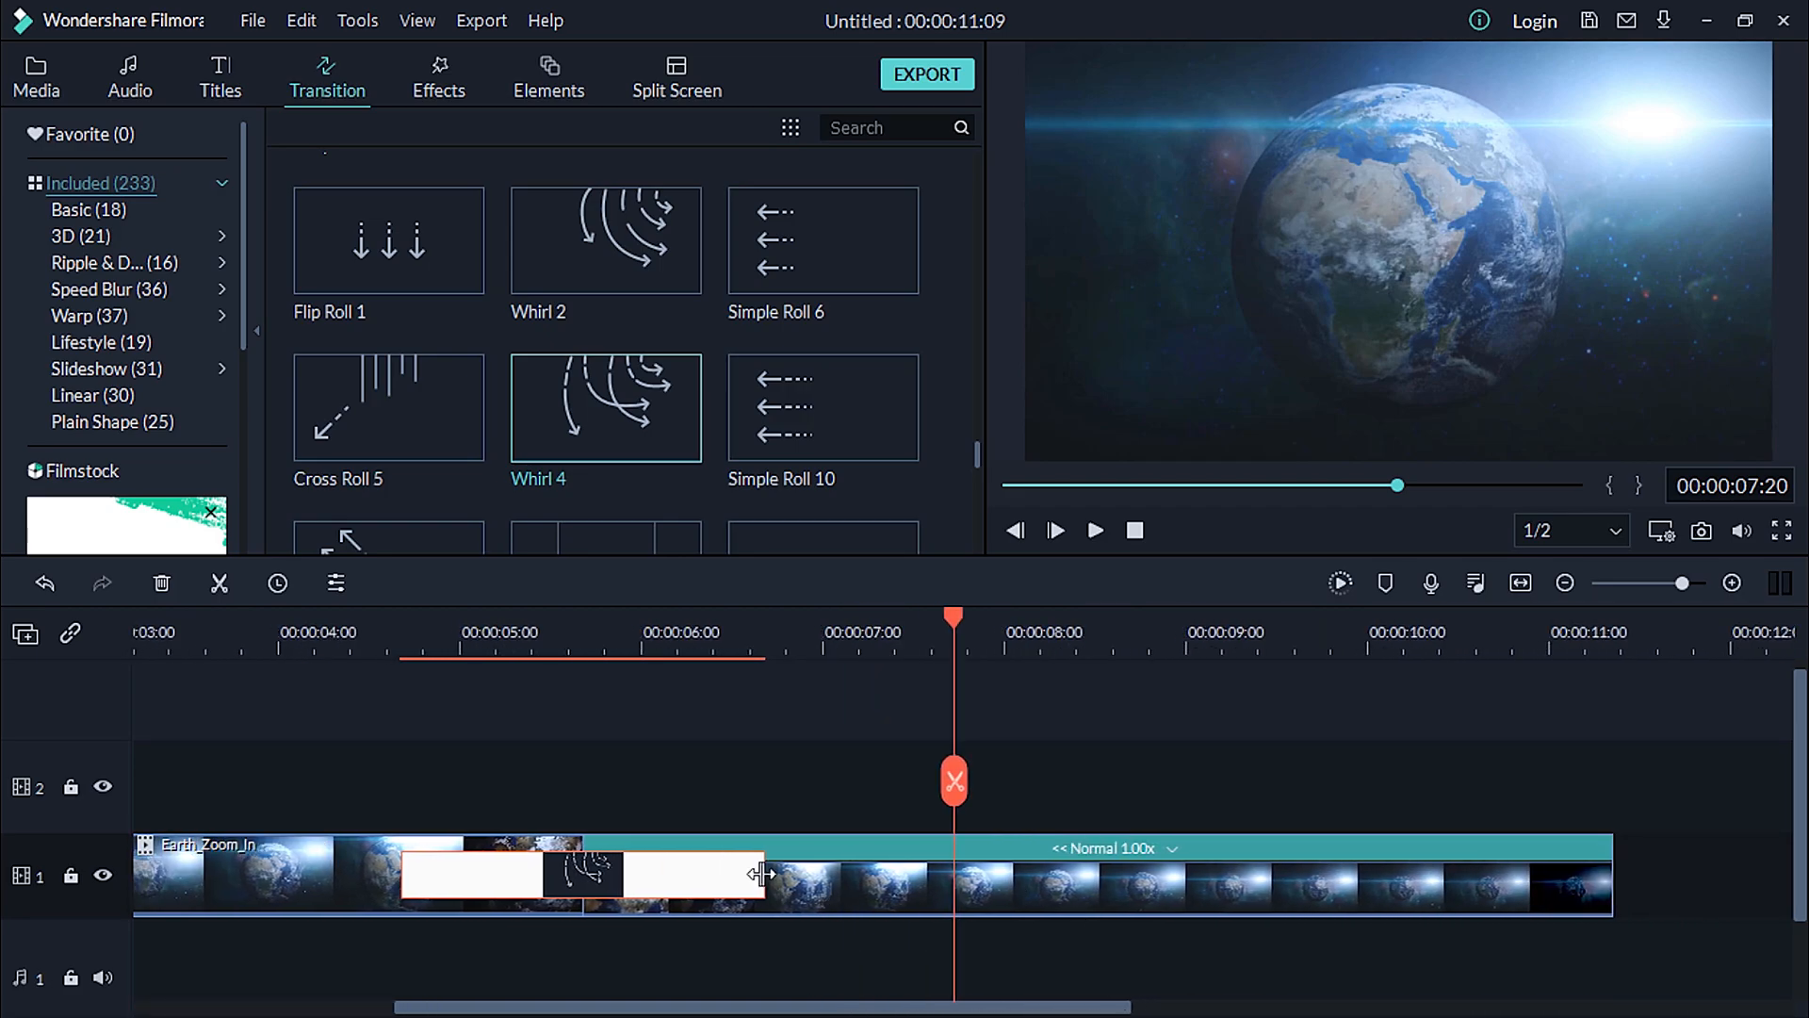
{"action": "left_click_drag", "start_coordinate": [657, 883], "coordinate": [659, 884]}
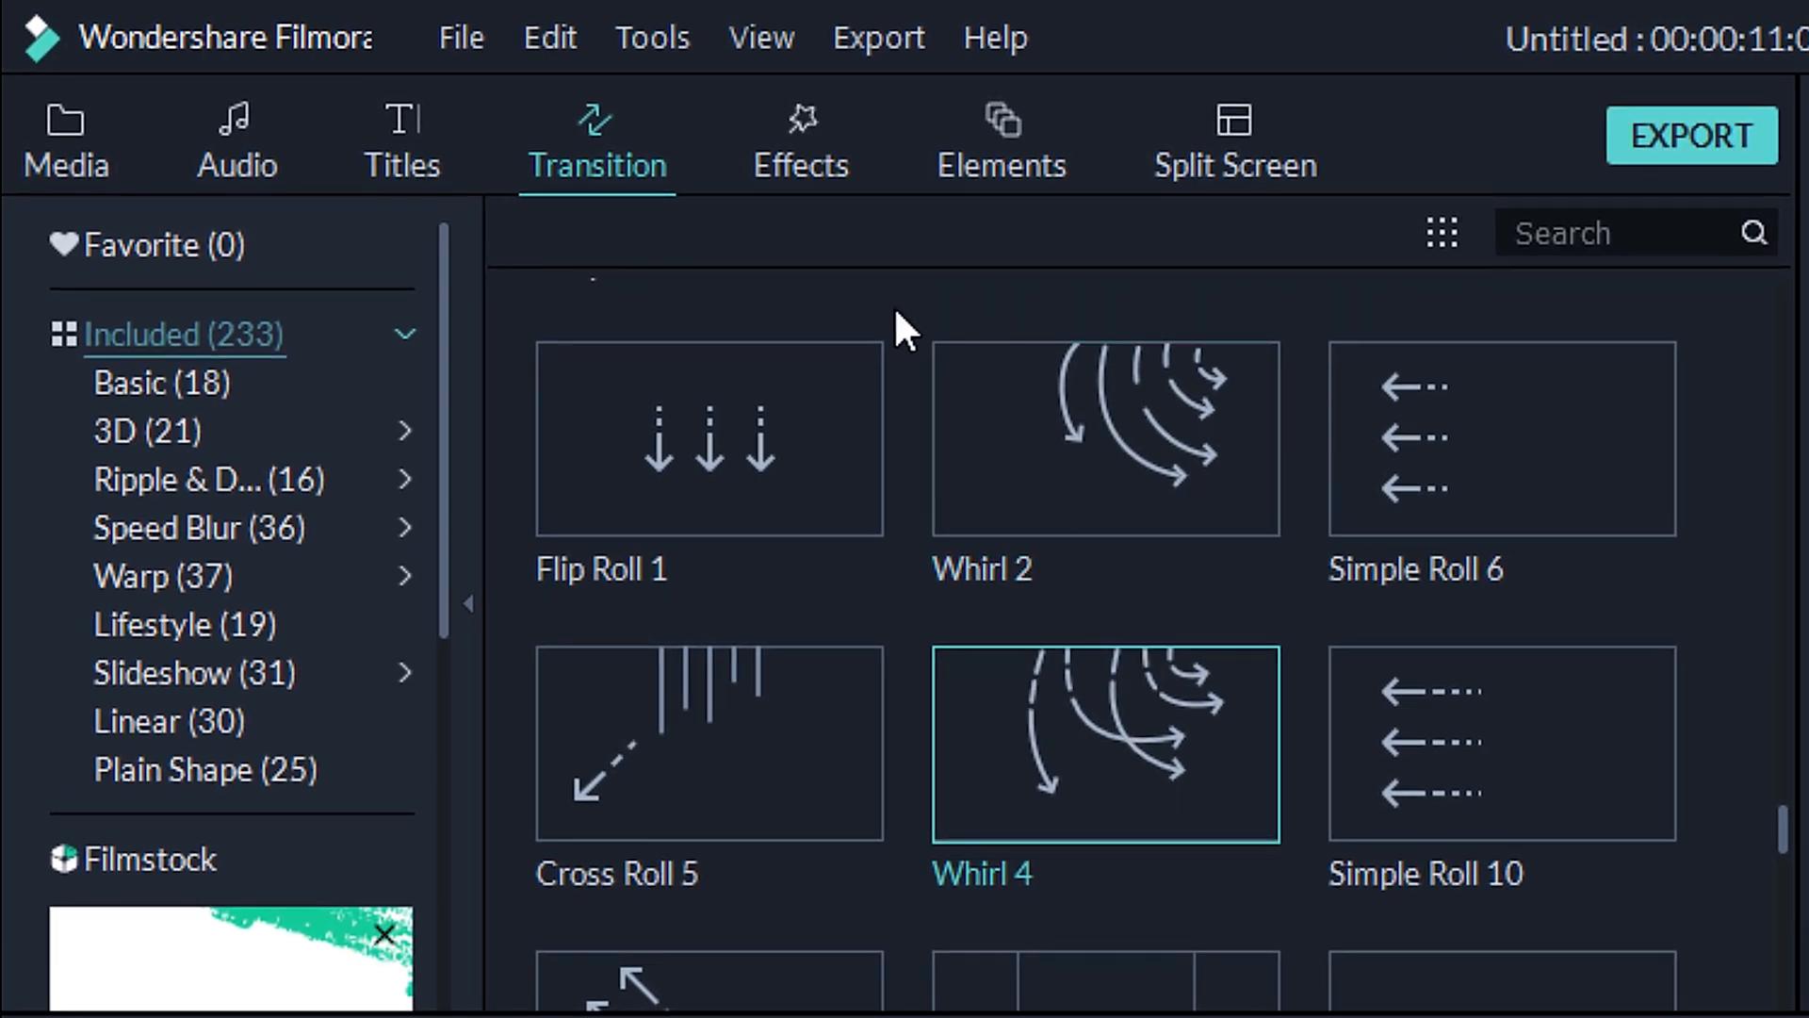
- Find Title 21 among the included titles and download it
{"action": "left_click", "coordinate": [406, 151]}
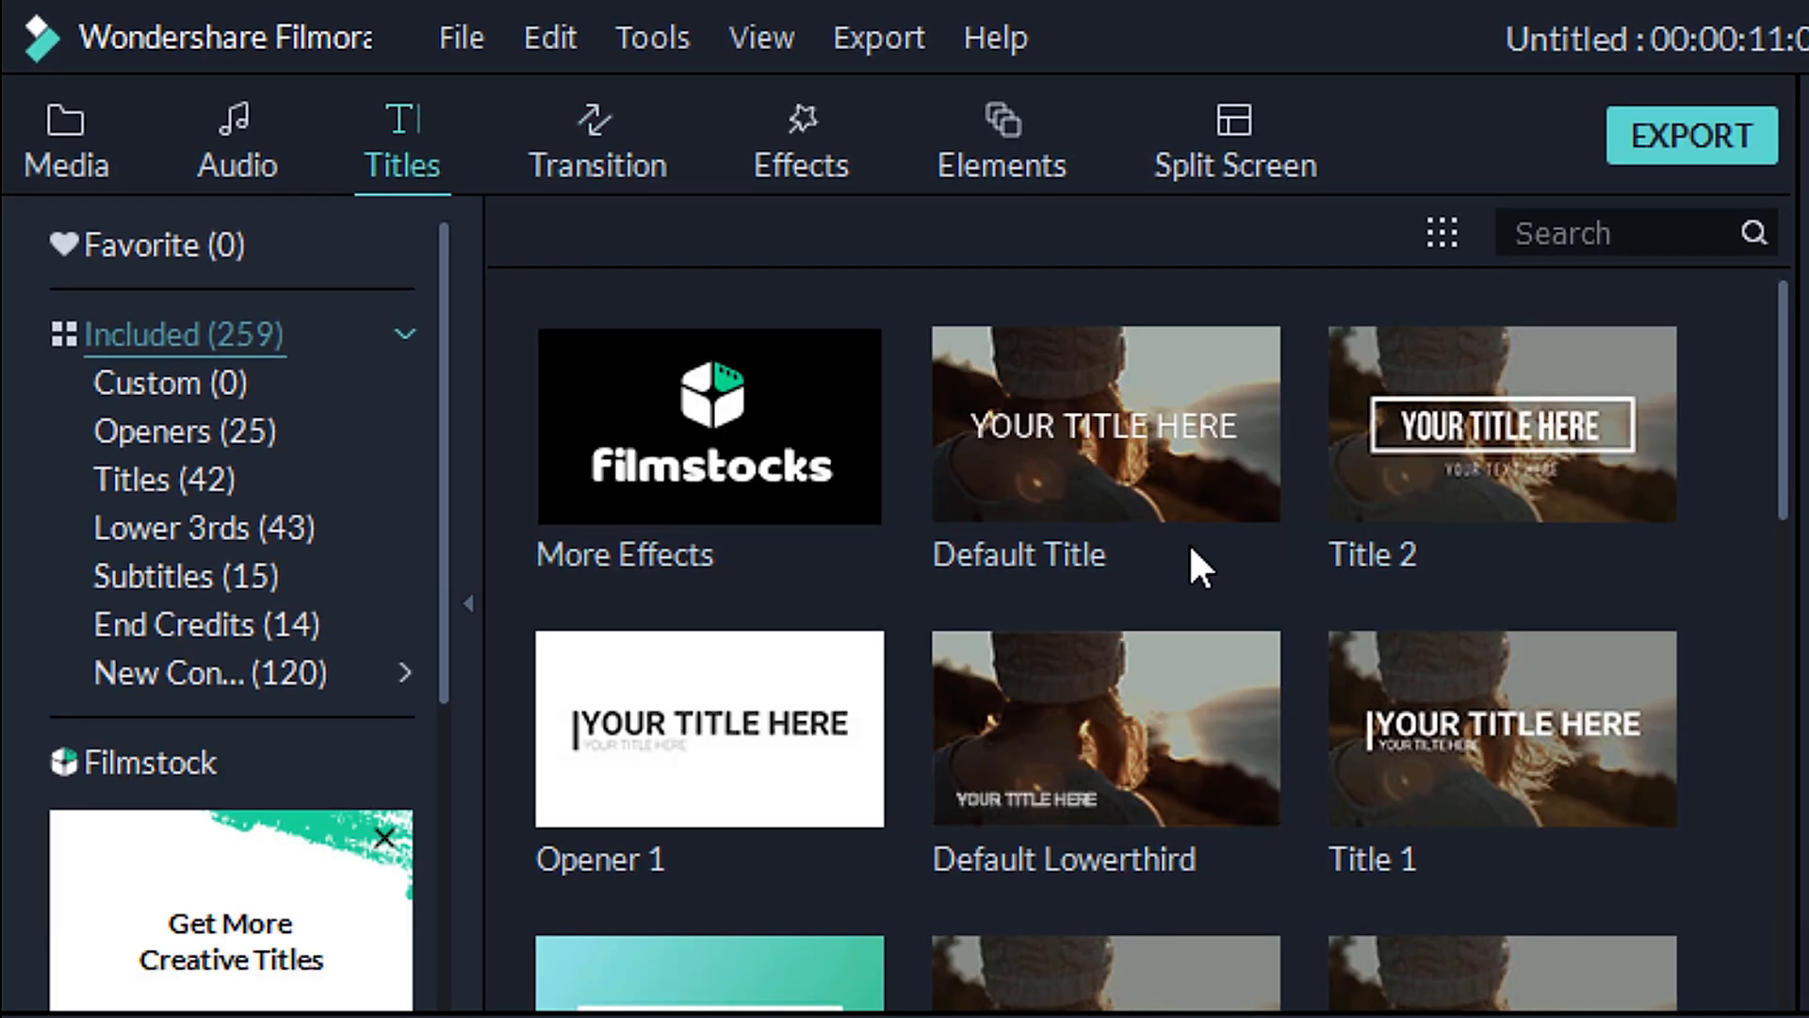
{"action": "scroll", "coordinate": [1090, 577], "scroll_direction": "down", "scroll_amount": 10}
{"action": "scroll", "coordinate": [1354, 613], "scroll_direction": "up", "scroll_amount": 5}
{"action": "scroll", "coordinate": [1063, 519], "scroll_direction": "up", "scroll_amount": 3}
{"action": "scroll", "coordinate": [1074, 659], "scroll_direction": "down", "scroll_amount": 3}
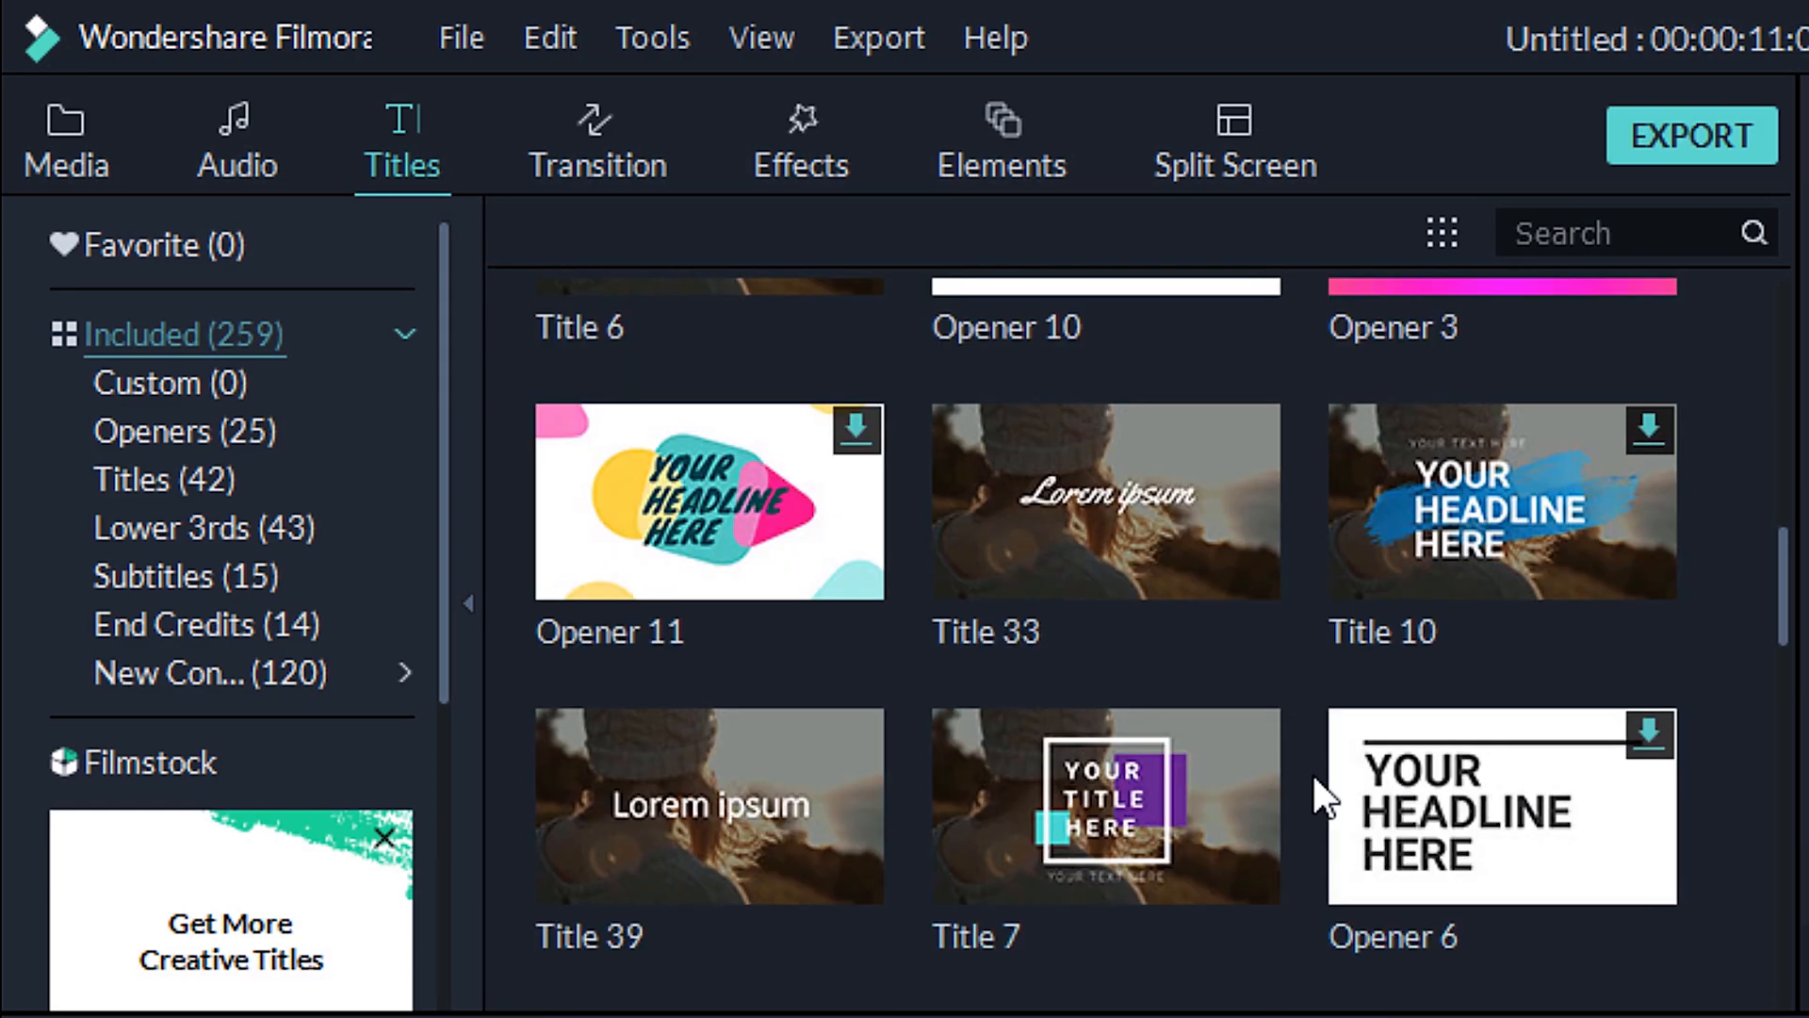
{"action": "scroll", "coordinate": [1315, 754], "scroll_direction": "down", "scroll_amount": 4}
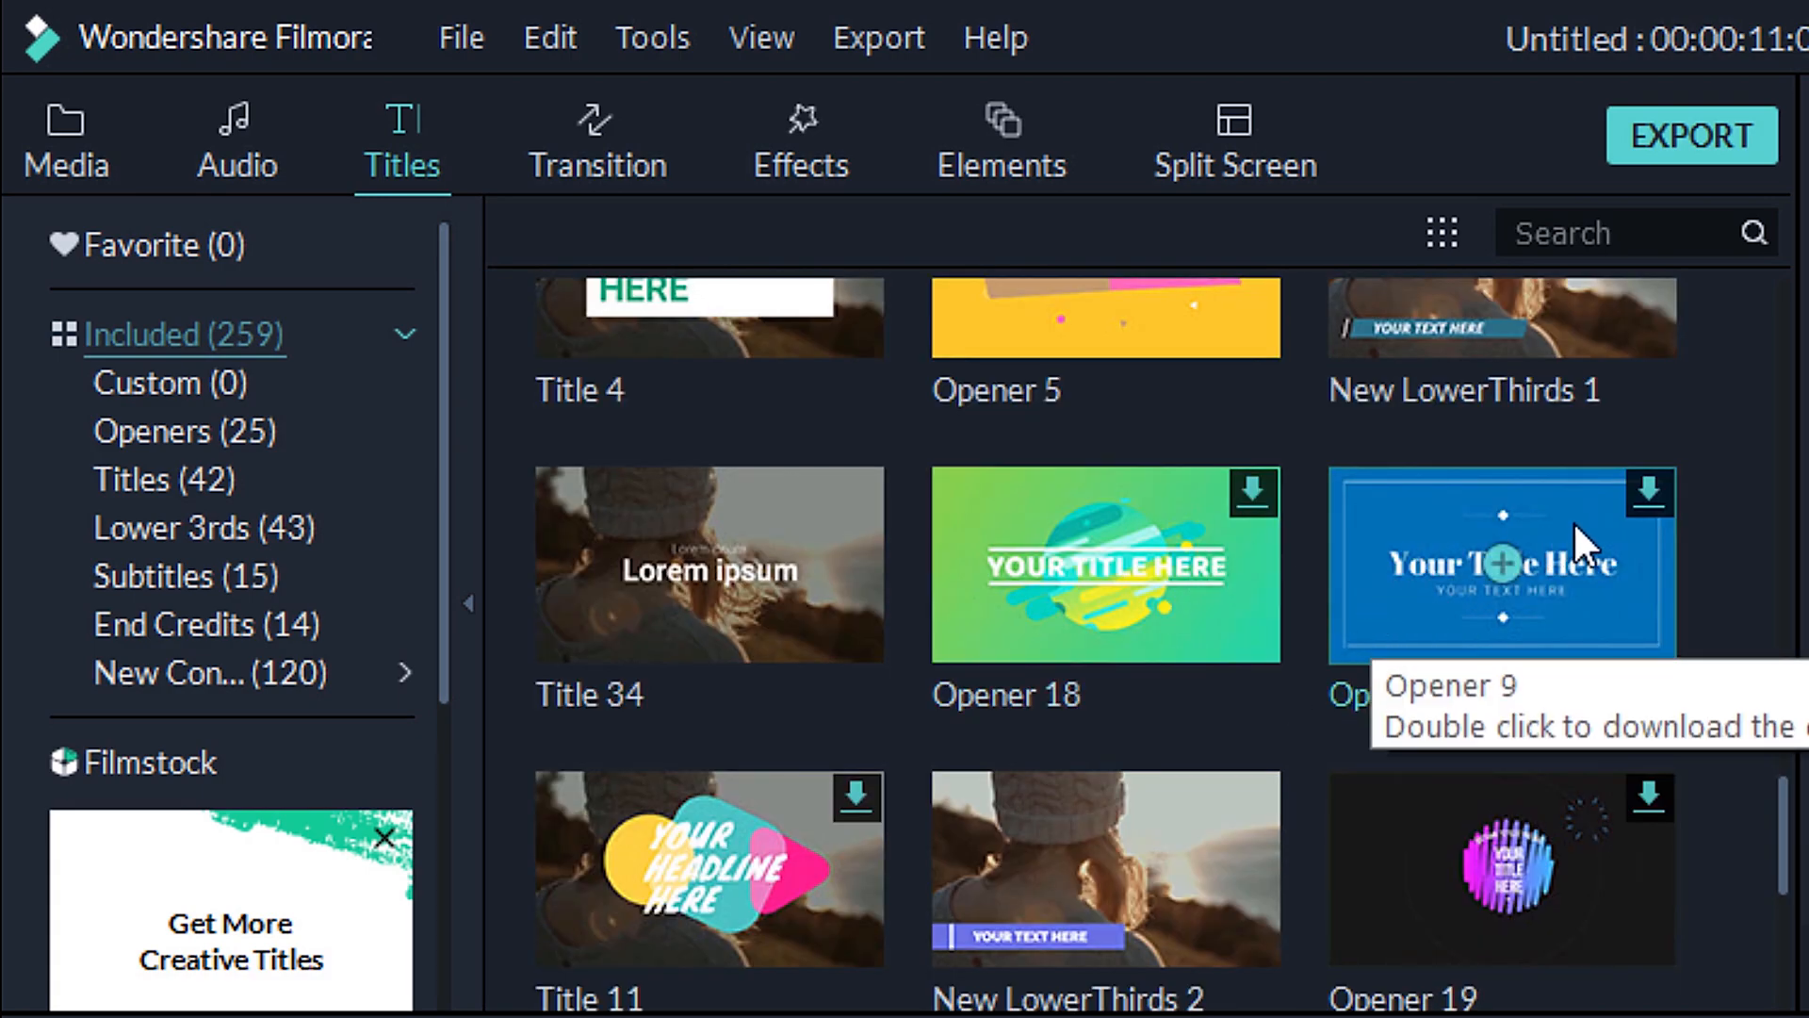
{"action": "scroll", "coordinate": [1349, 554], "scroll_direction": "down", "scroll_amount": 5}
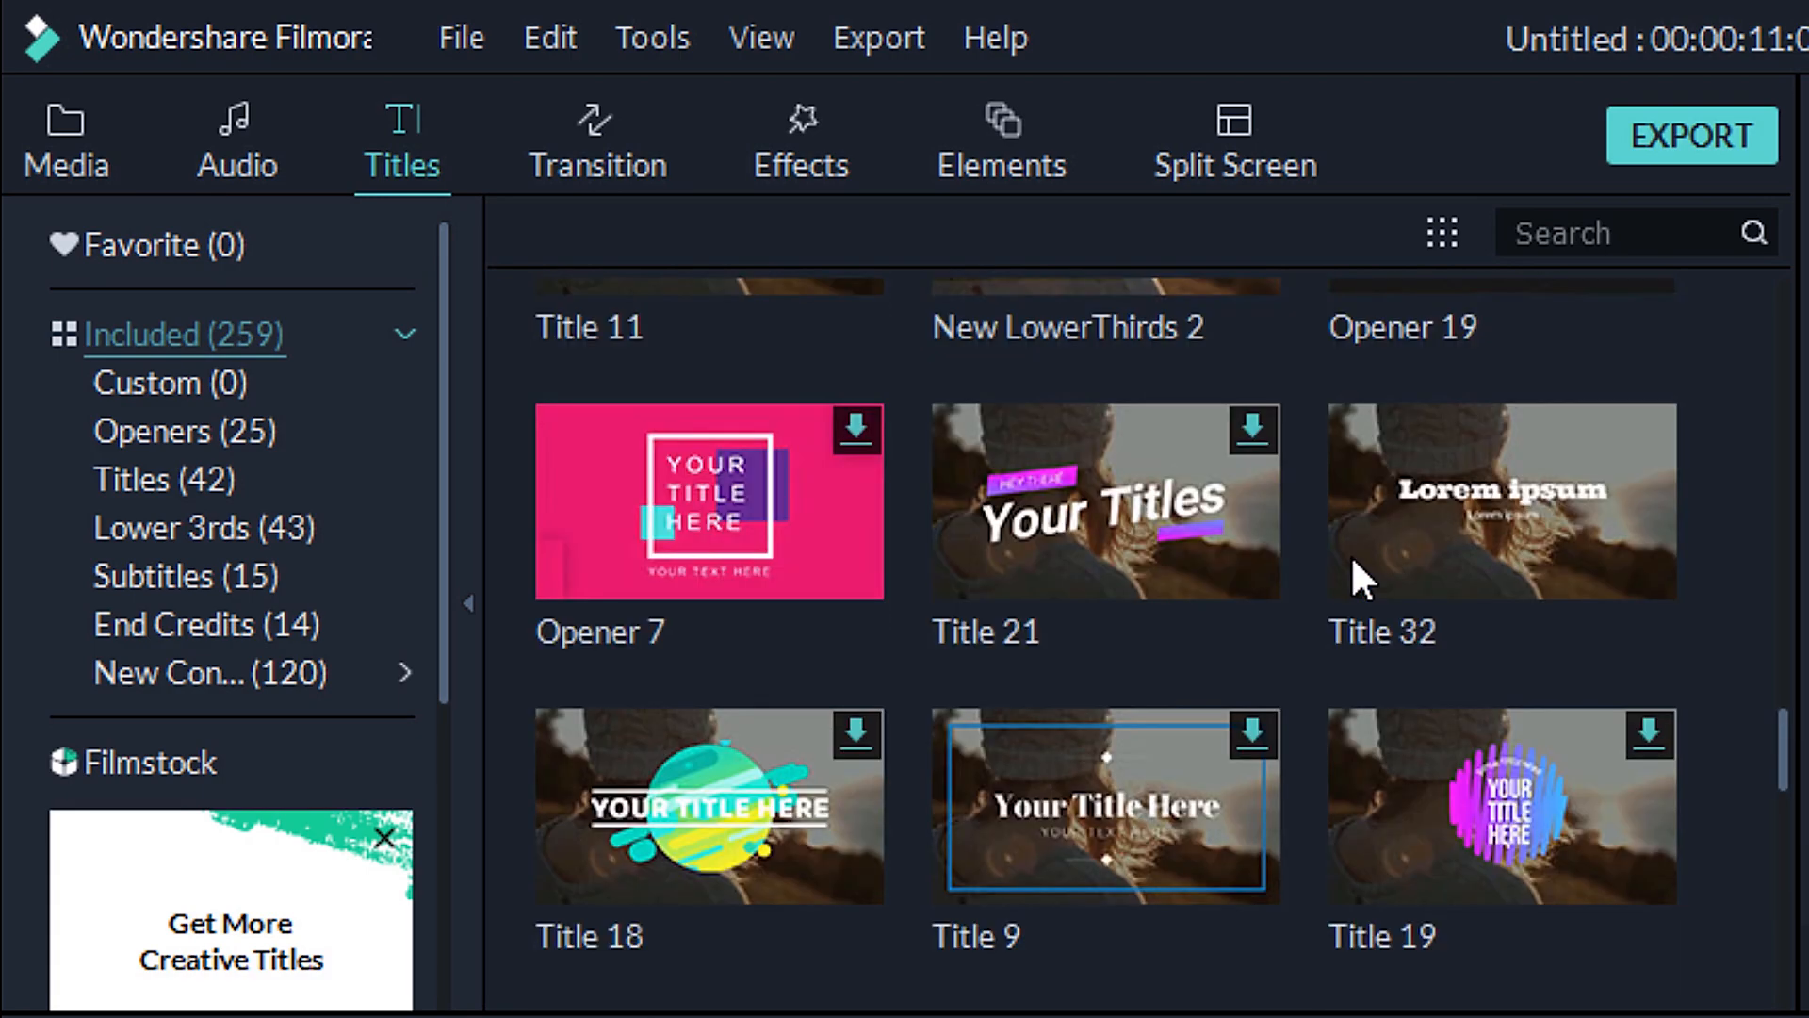
{"action": "left_click", "coordinate": [1244, 426]}
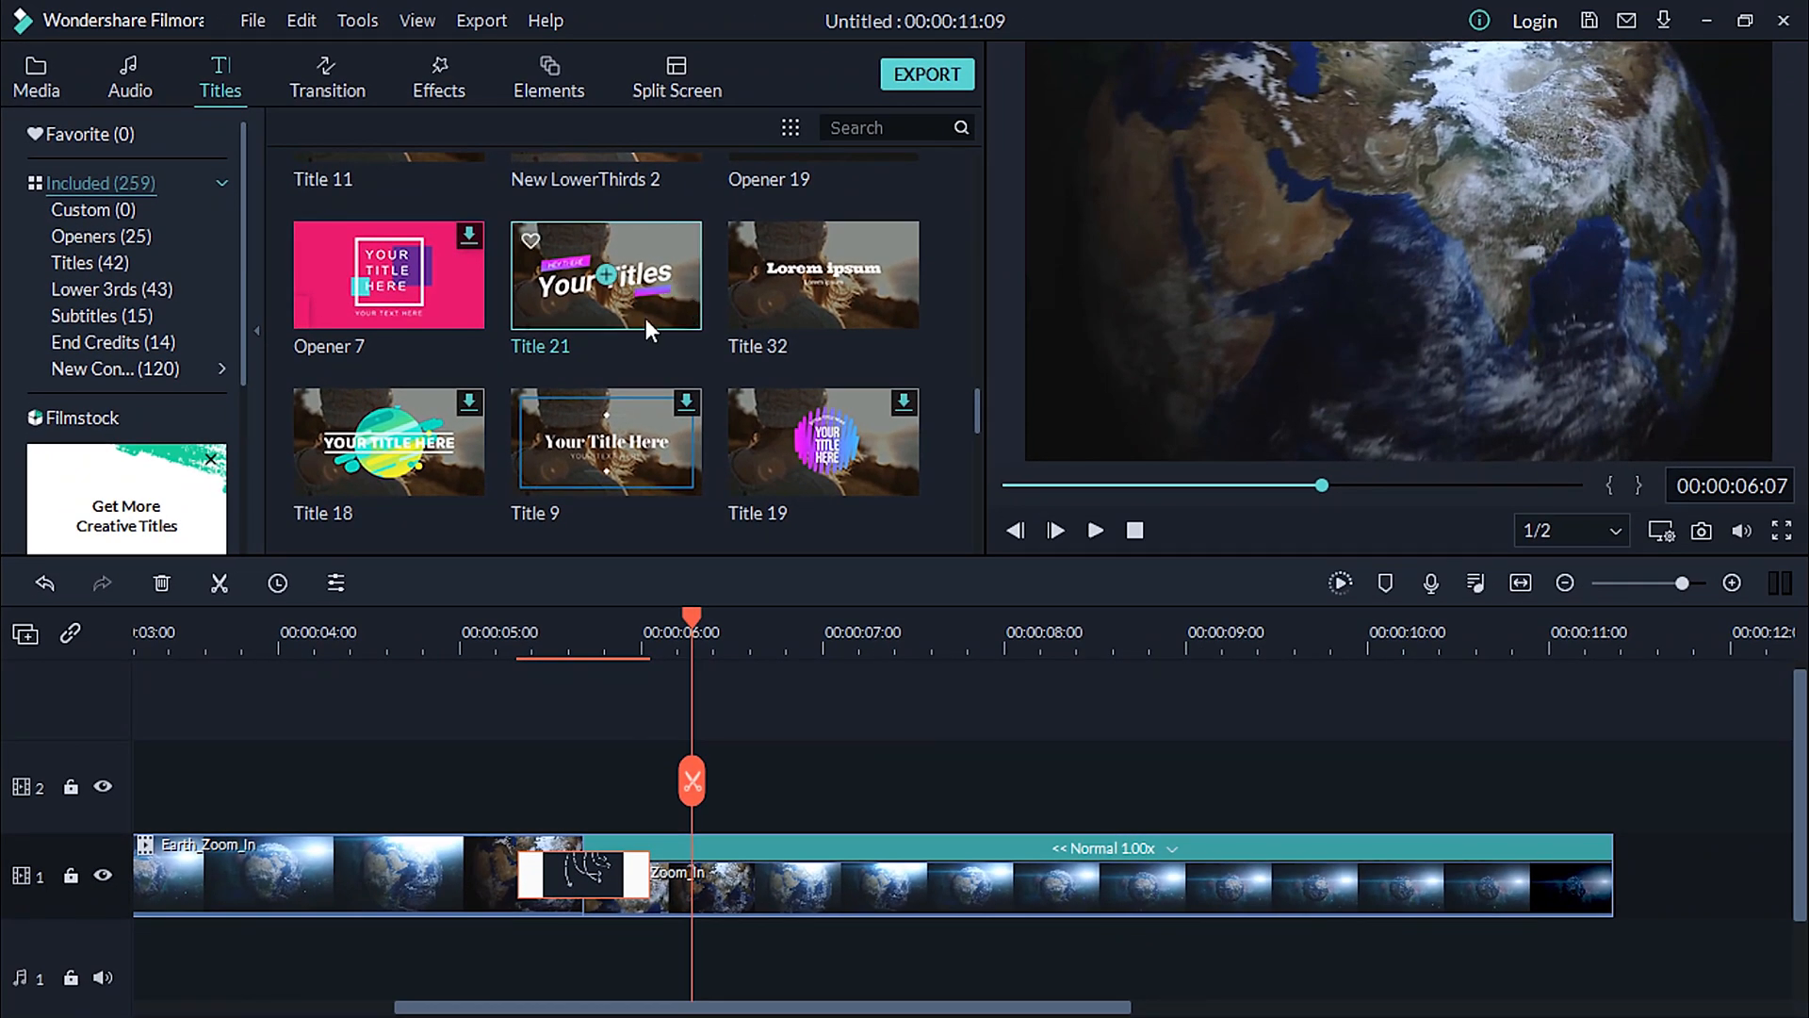
- Preview Title 21, place it on video track 2 at 00:00:06:07 and play it over the Earth clip
{"action": "left_click", "coordinate": [657, 279]}
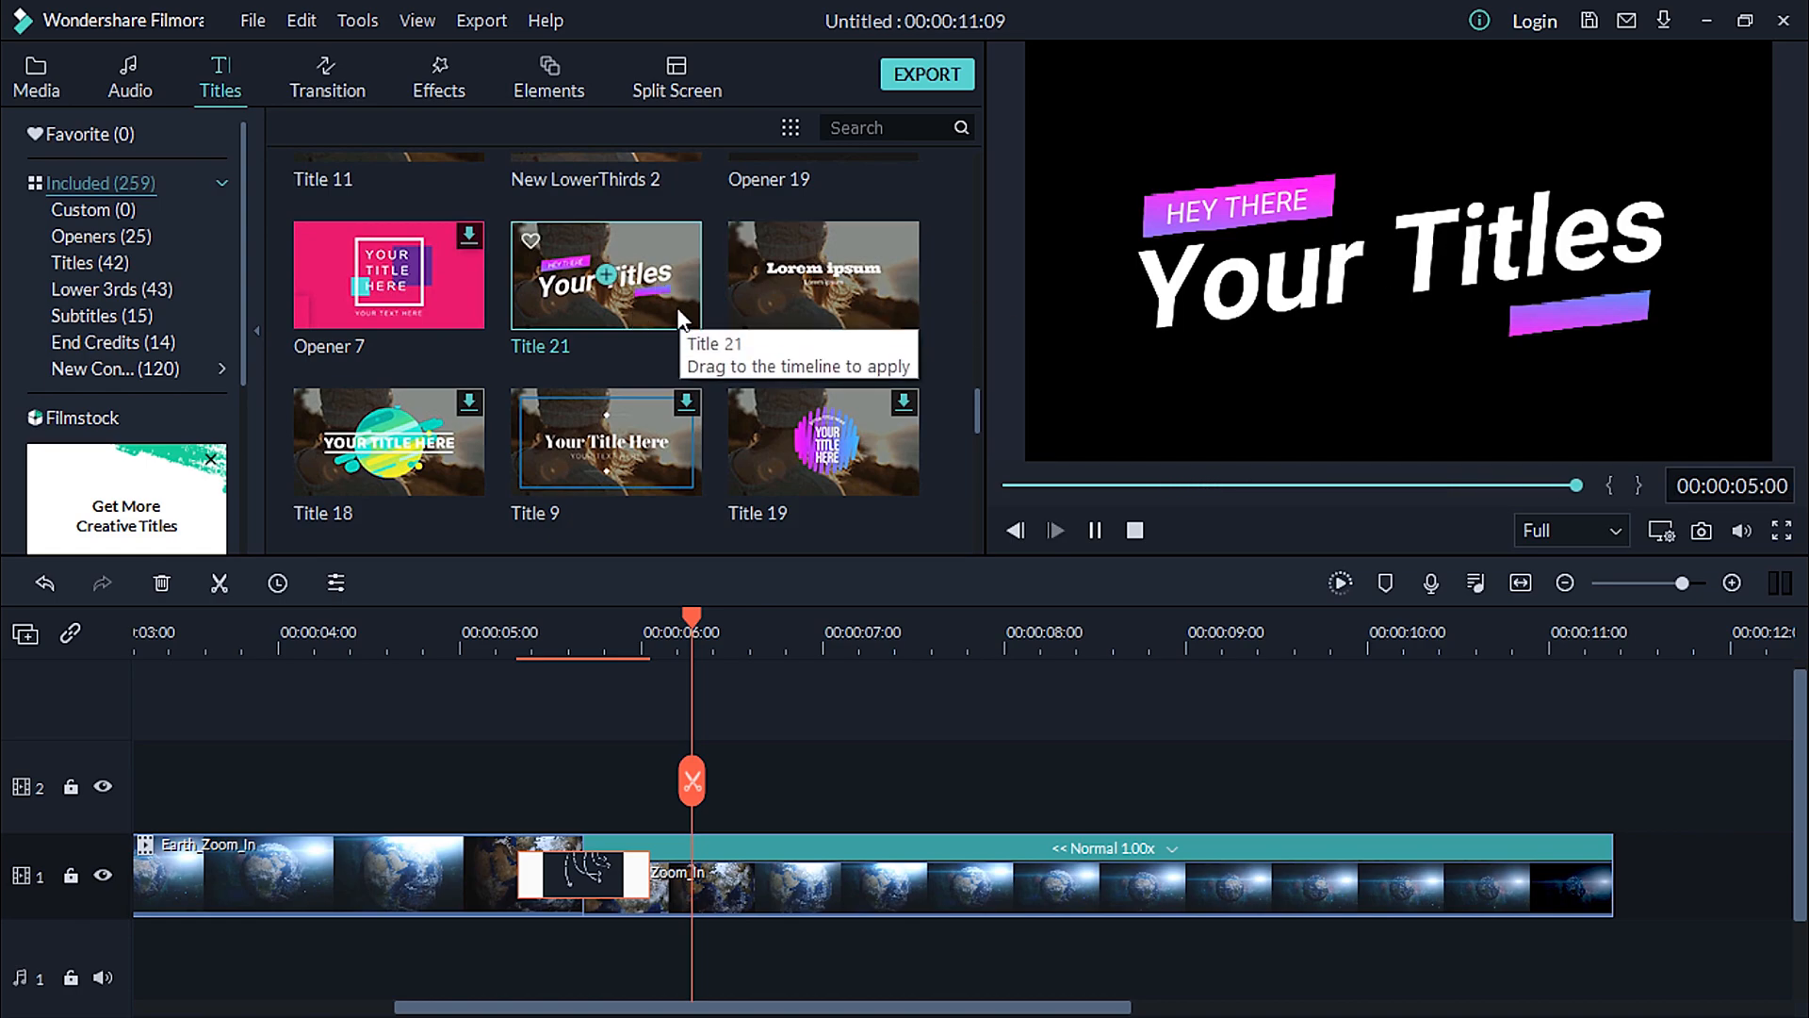
{"action": "left_click_drag", "start_coordinate": [630, 334], "coordinate": [699, 812]}
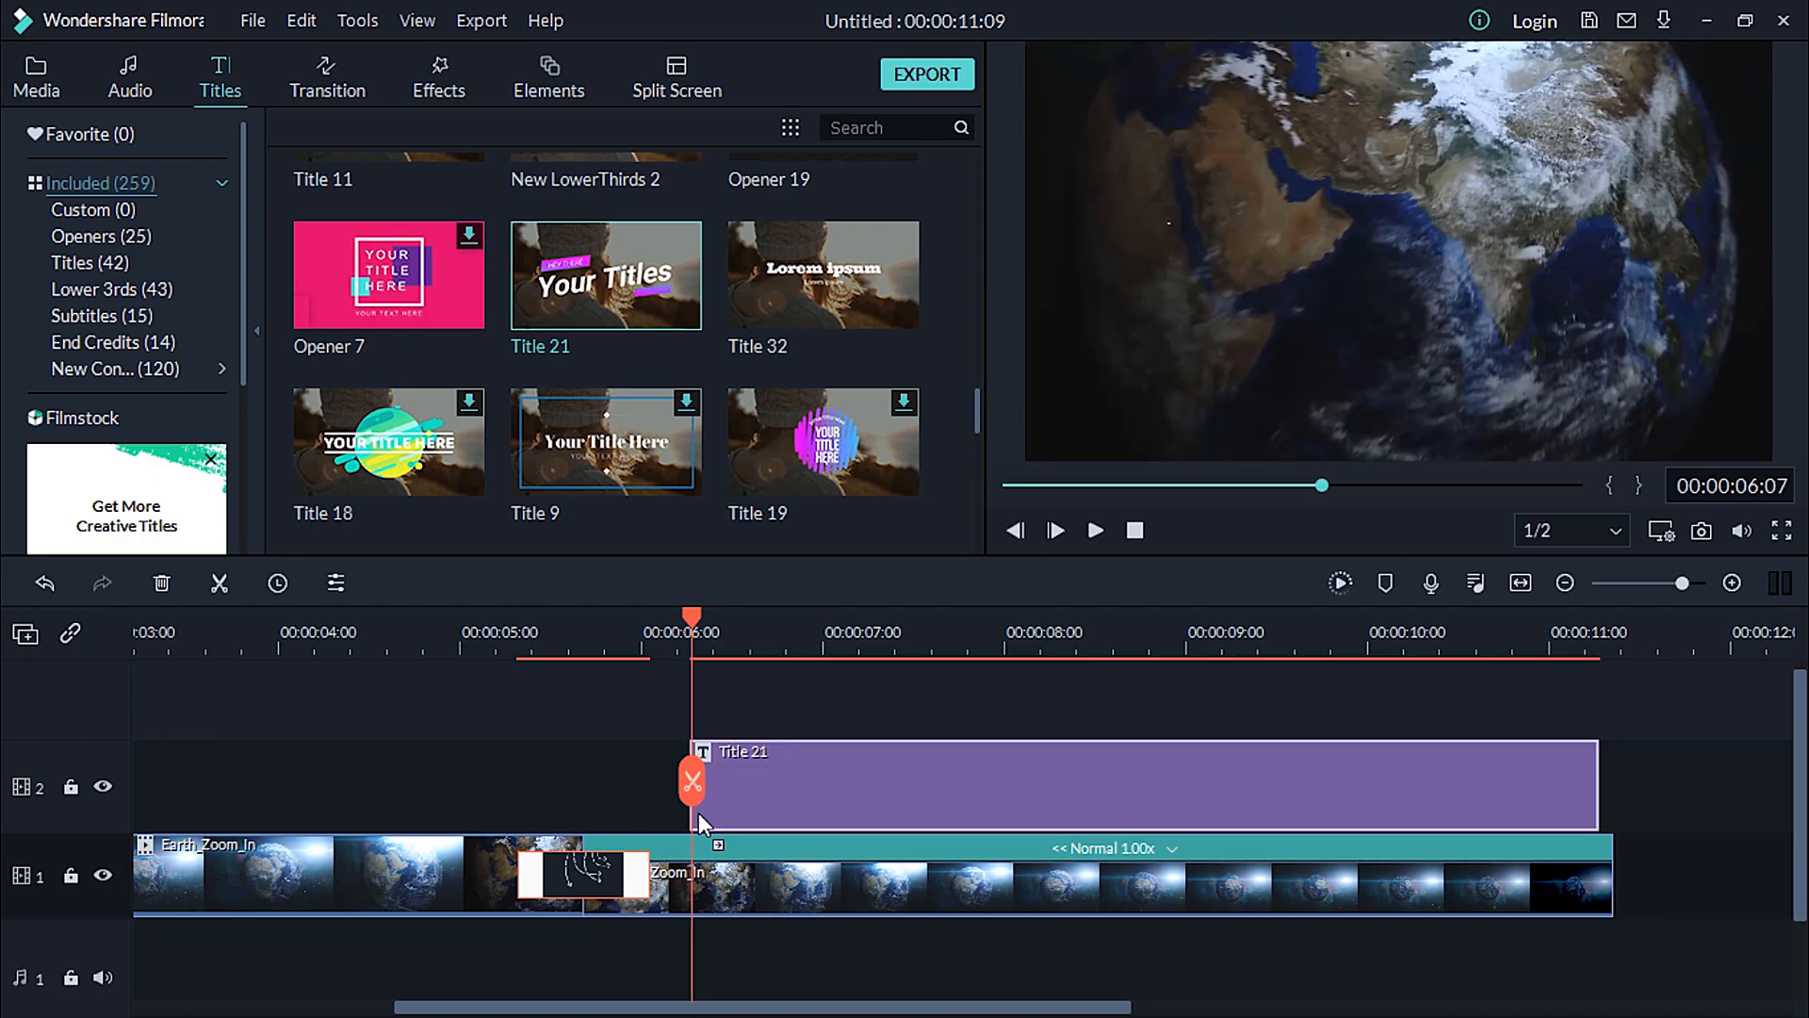
{"action": "key", "text": "space"}
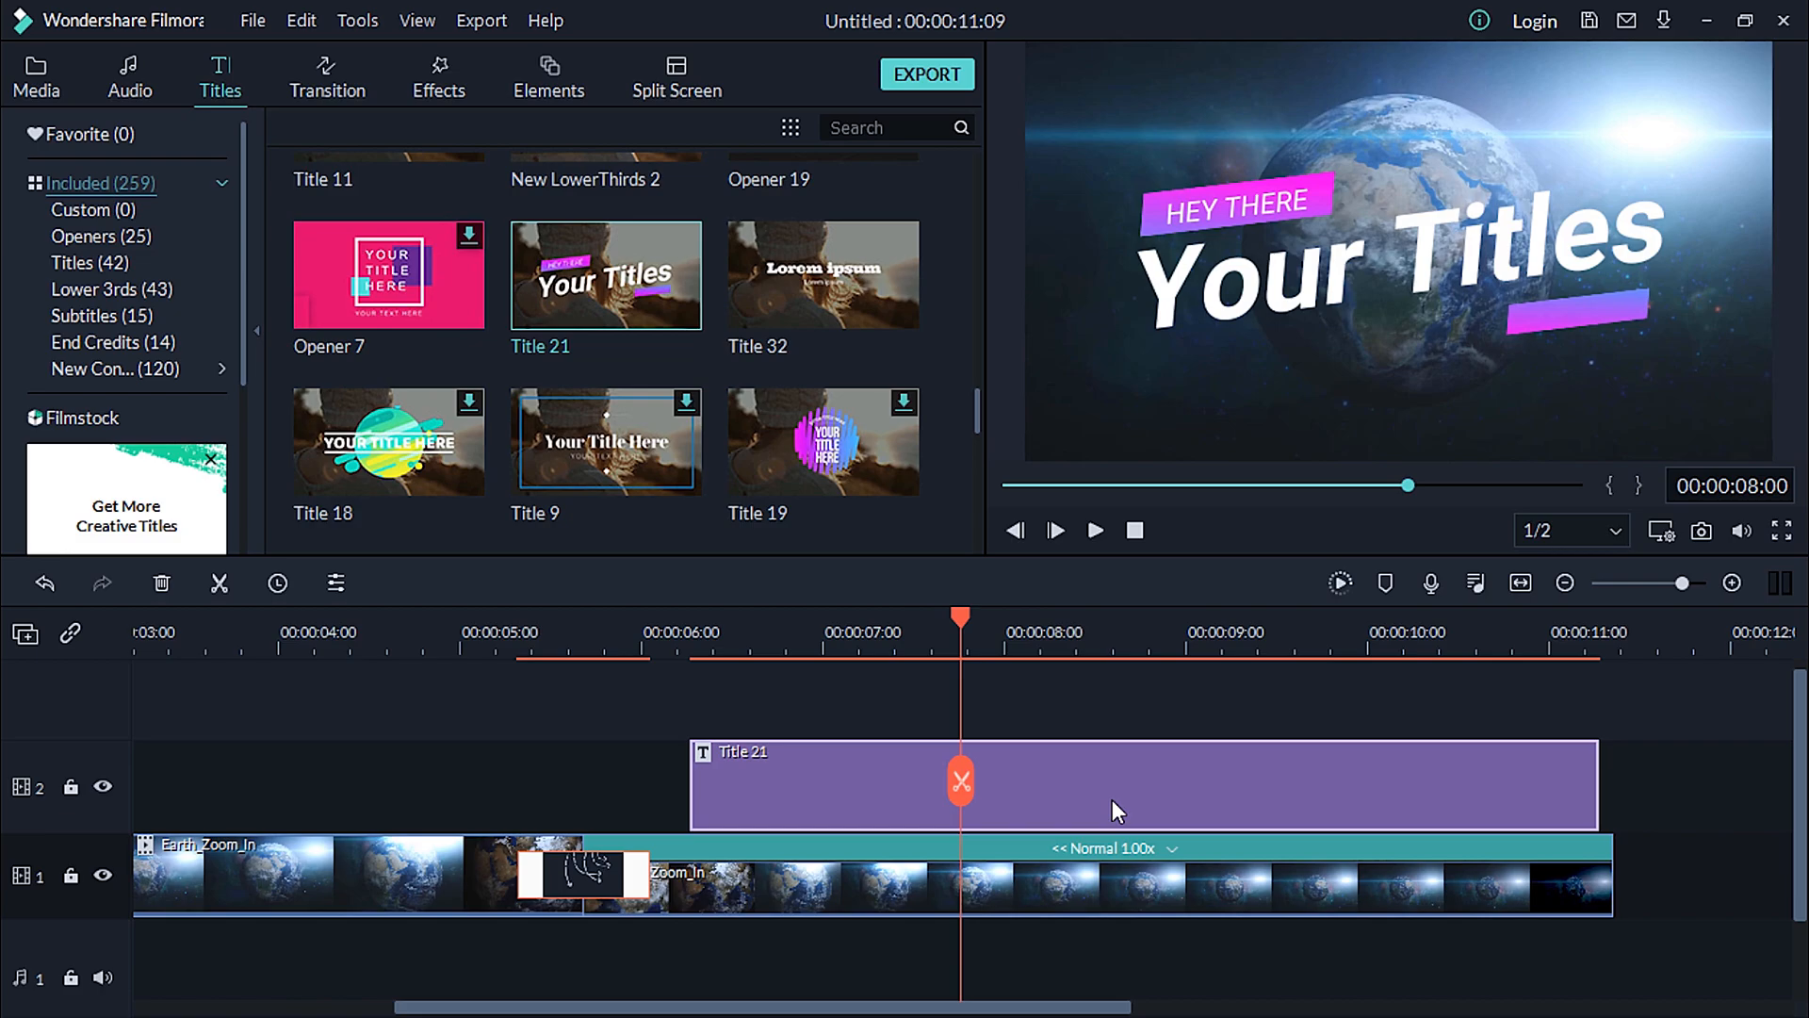
- Replace the main "Your Titles" text of the Title 21 clip with "Earth"
{"action": "double_click", "coordinate": [1113, 799]}
{"action": "scroll", "coordinate": [292, 338], "scroll_direction": "down", "scroll_amount": 2}
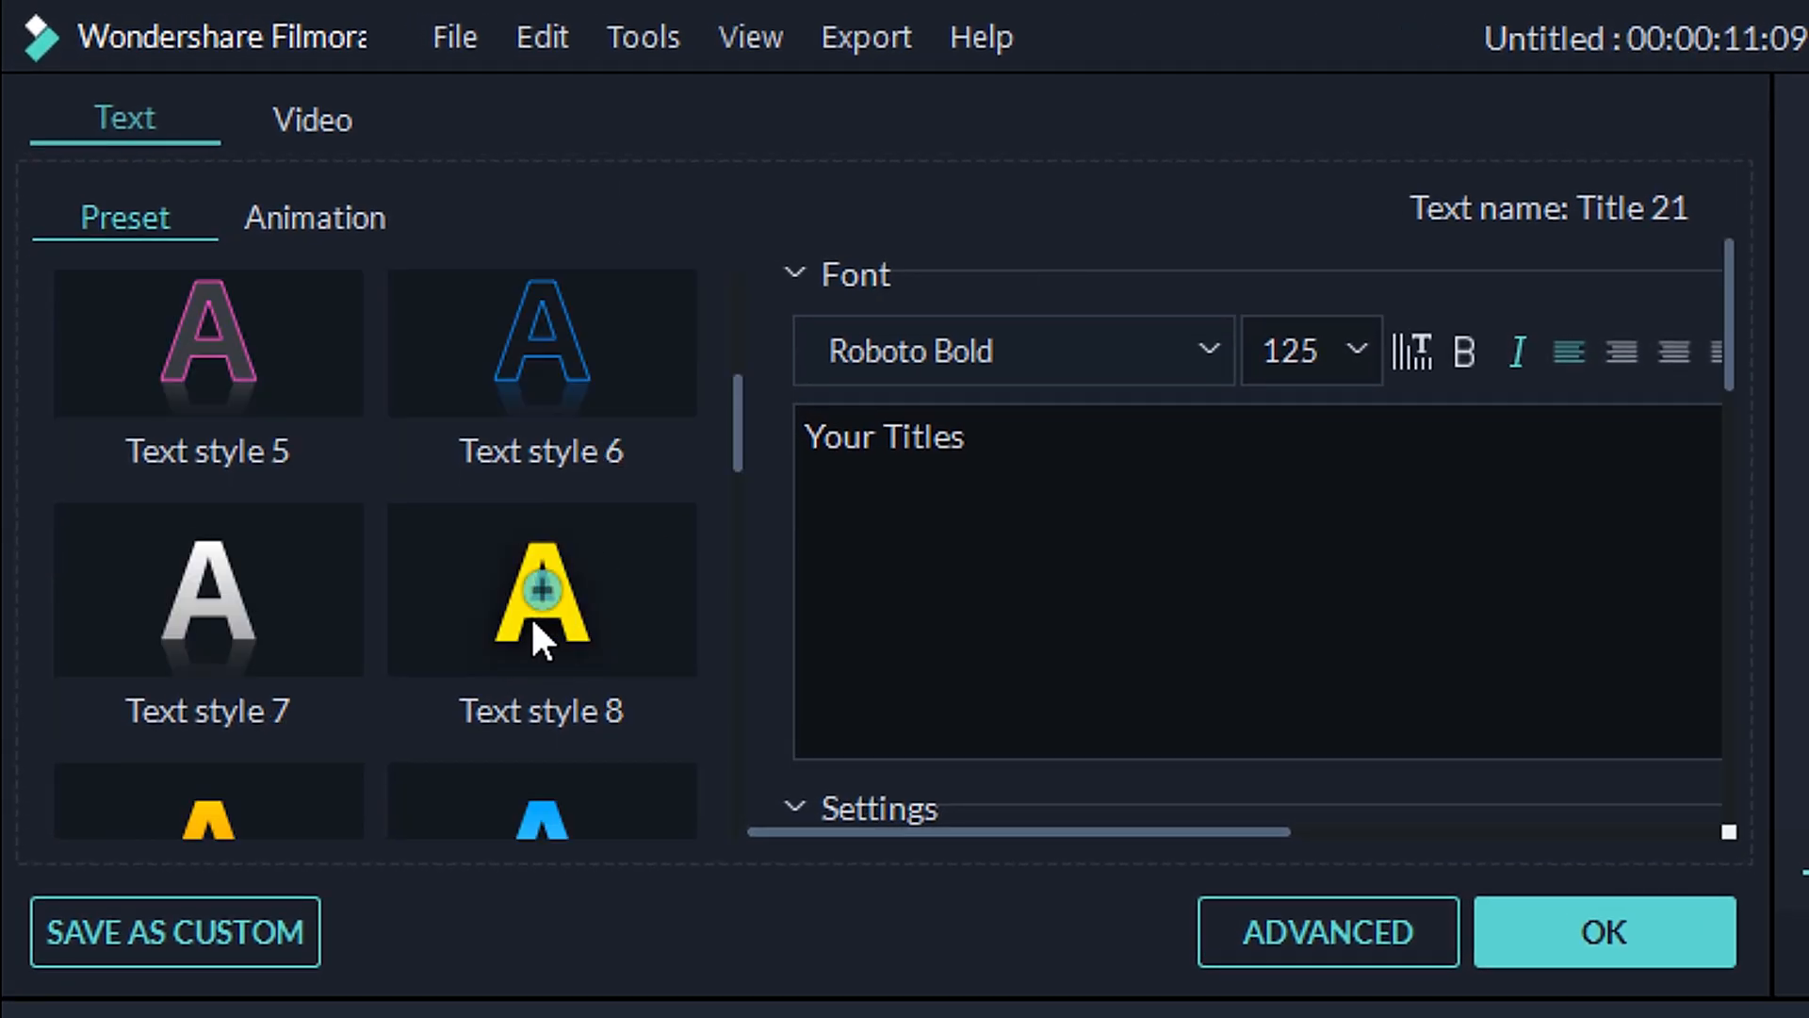
{"action": "scroll", "coordinate": [276, 330], "scroll_direction": "up", "scroll_amount": 2}
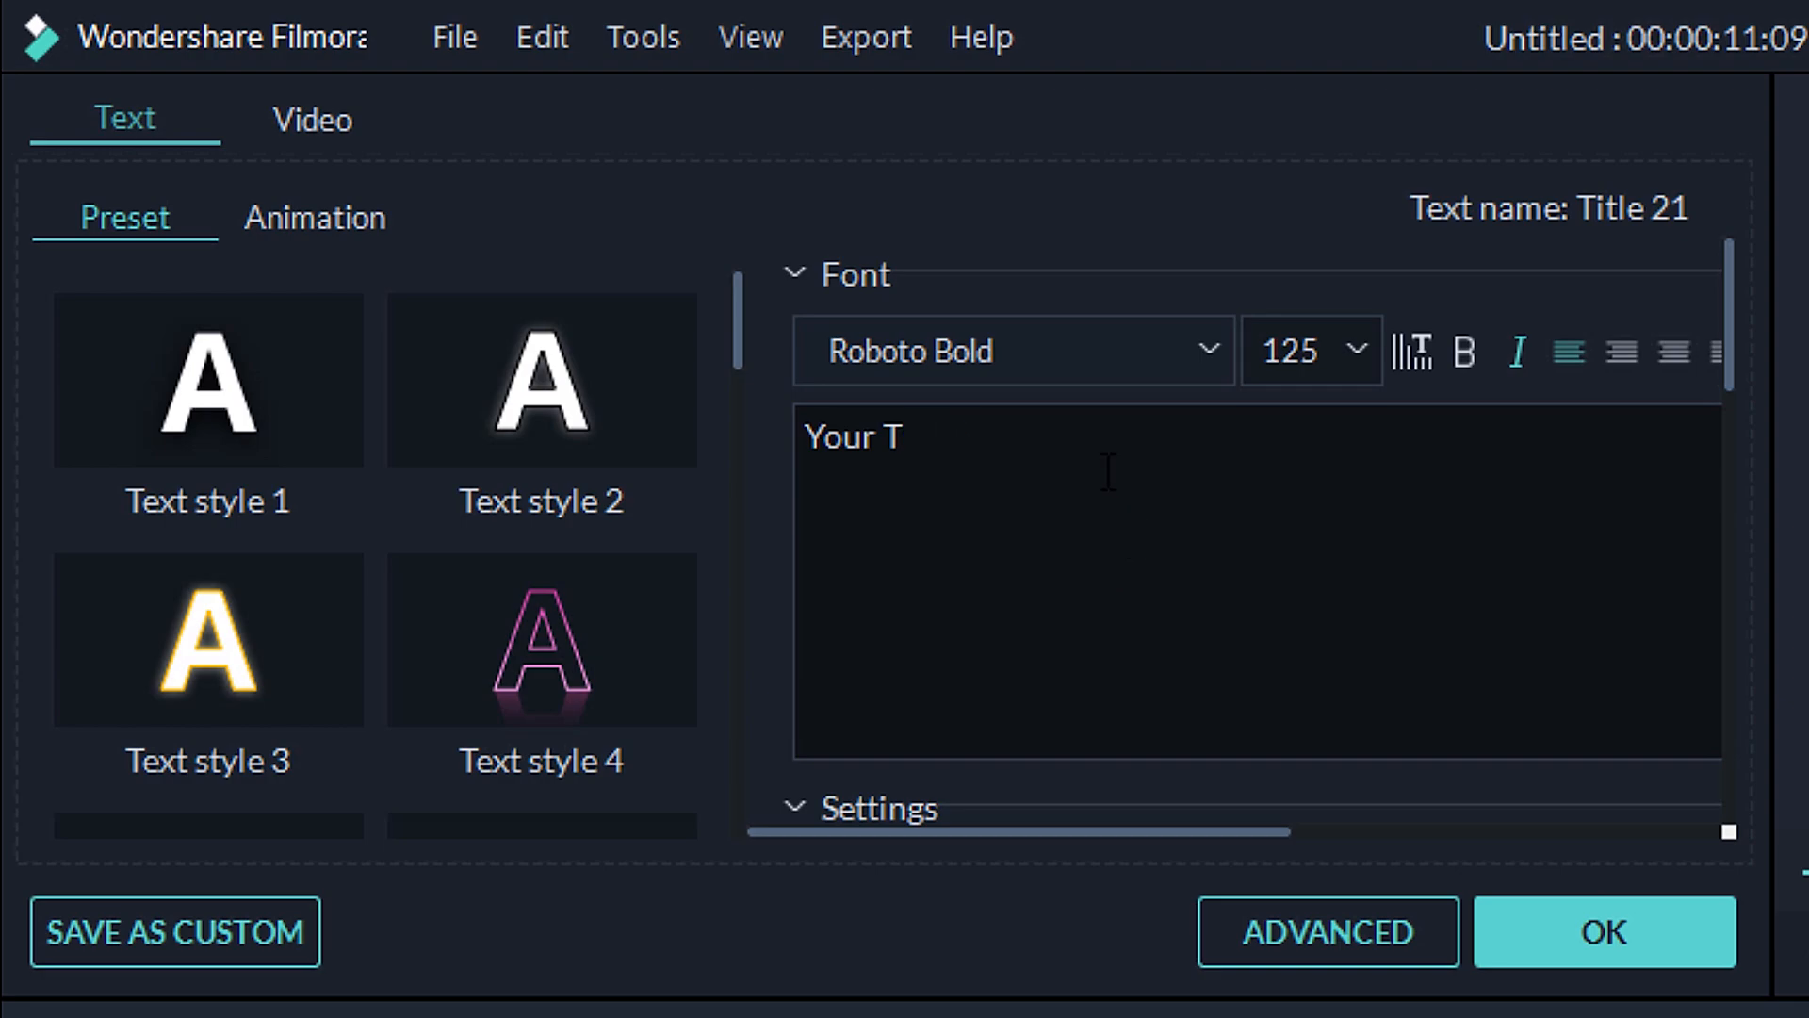
{"action": "key", "text": "BackSpace"}
{"action": "key", "text": "BackSpace"}
{"action": "key", "text": "BackSpace"}
{"action": "key", "text": "BackSpace"}
{"action": "key", "text": "BackSpace"}
{"action": "key", "text": "BackSpace"}
{"action": "key", "text": "BackSpace"}
{"action": "type", "text": "Earth"}
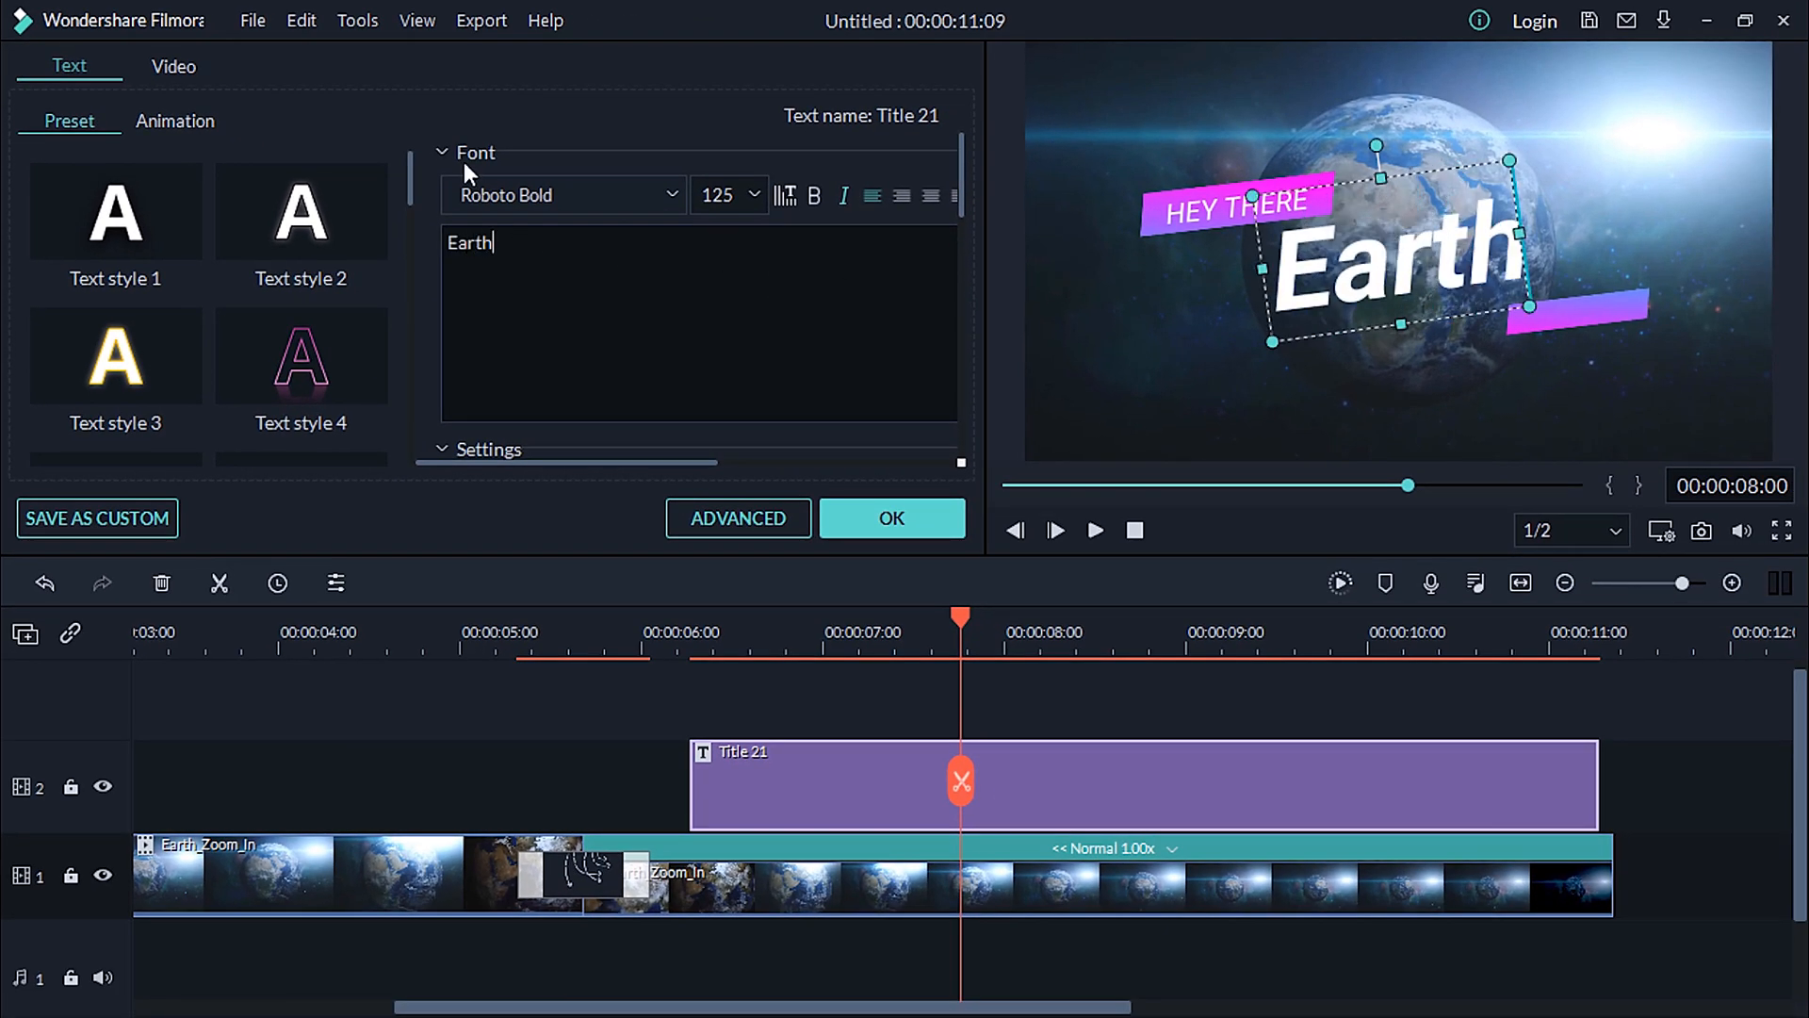
- Reset the rotation of the "Earth" text in its transform settings
{"action": "left_click", "coordinate": [469, 157]}
{"action": "scroll", "coordinate": [479, 237], "scroll_direction": "down", "scroll_amount": 4}
{"action": "scroll", "coordinate": [480, 240], "scroll_direction": "up", "scroll_amount": 1}
{"action": "scroll", "coordinate": [481, 239], "scroll_direction": "down", "scroll_amount": 1}
{"action": "left_click_drag", "start_coordinate": [666, 462], "coordinate": [905, 466]}
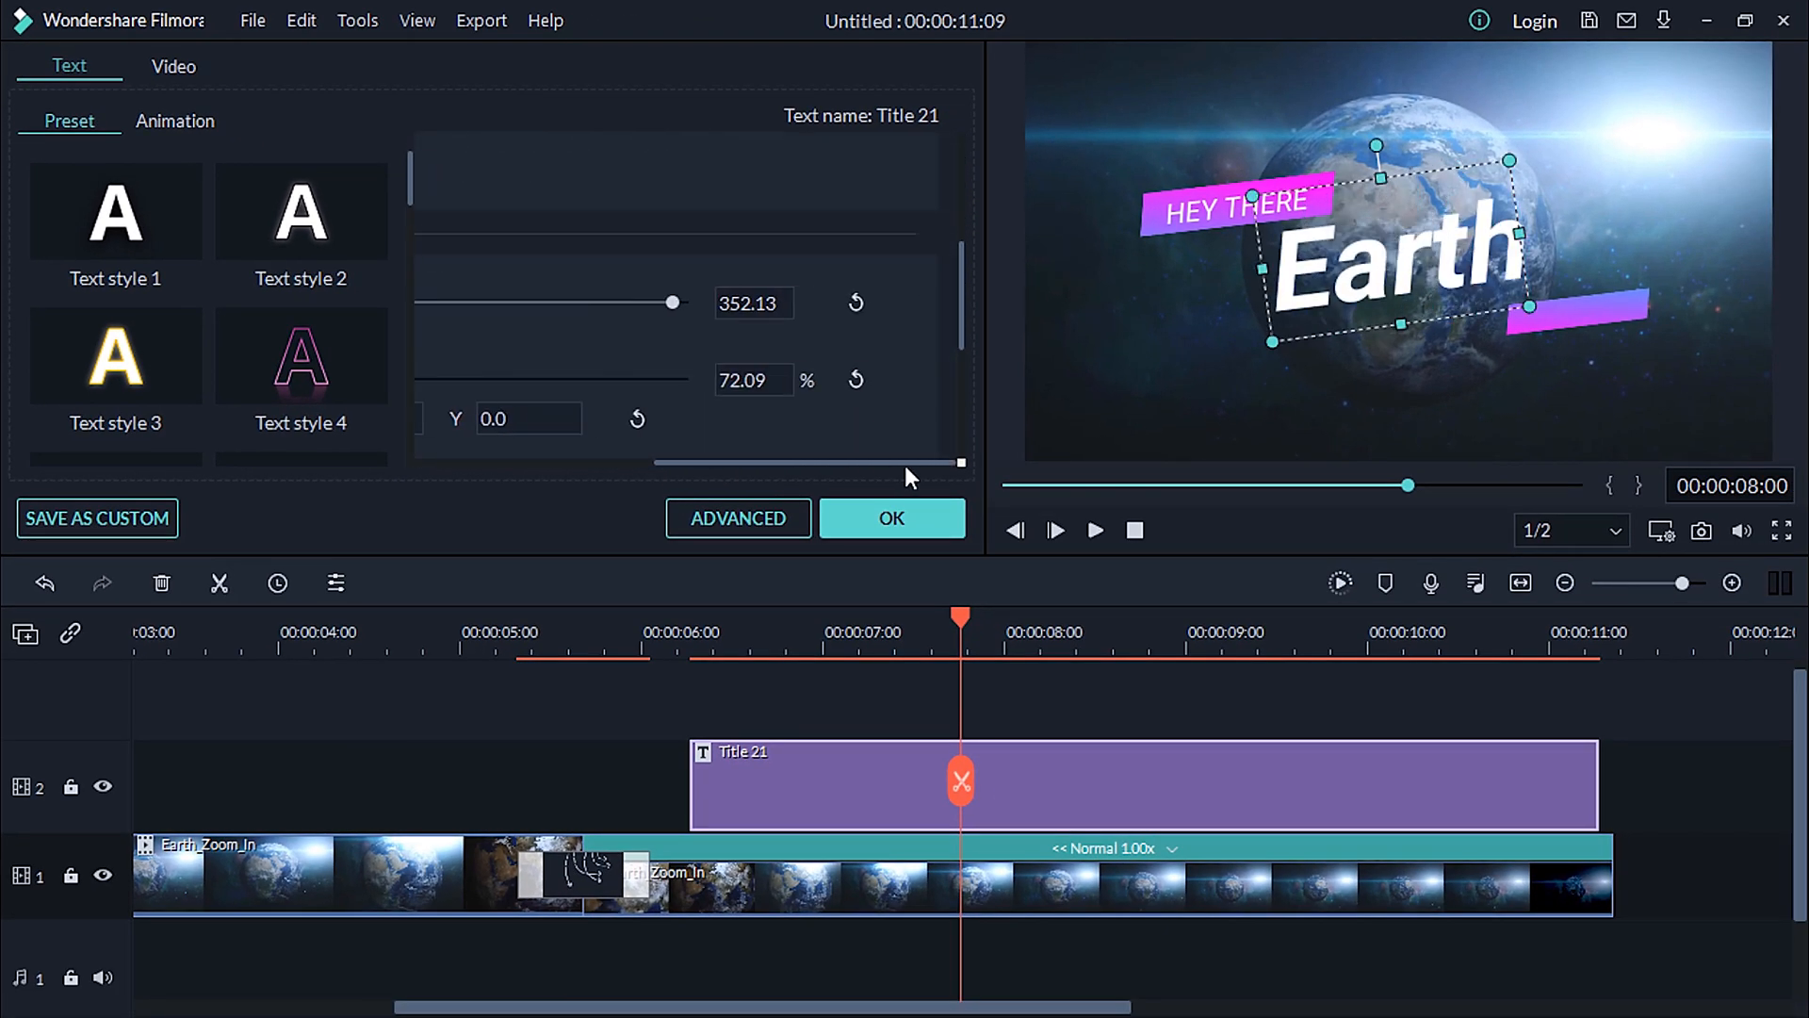
{"action": "left_click", "coordinate": [856, 302]}
{"action": "left_click_drag", "start_coordinate": [712, 461], "coordinate": [577, 455]}
{"action": "scroll", "coordinate": [472, 355], "scroll_direction": "down", "scroll_amount": 3}
{"action": "scroll", "coordinate": [472, 354], "scroll_direction": "down", "scroll_amount": 1}
{"action": "scroll", "coordinate": [461, 387], "scroll_direction": "up", "scroll_amount": 8}
- Set the color of the "Earth" text to black
{"action": "left_click", "coordinate": [427, 197]}
{"action": "left_click", "coordinate": [430, 240]}
{"action": "left_click", "coordinate": [428, 287]}
{"action": "left_click", "coordinate": [432, 159]}
{"action": "left_click", "coordinate": [429, 349]}
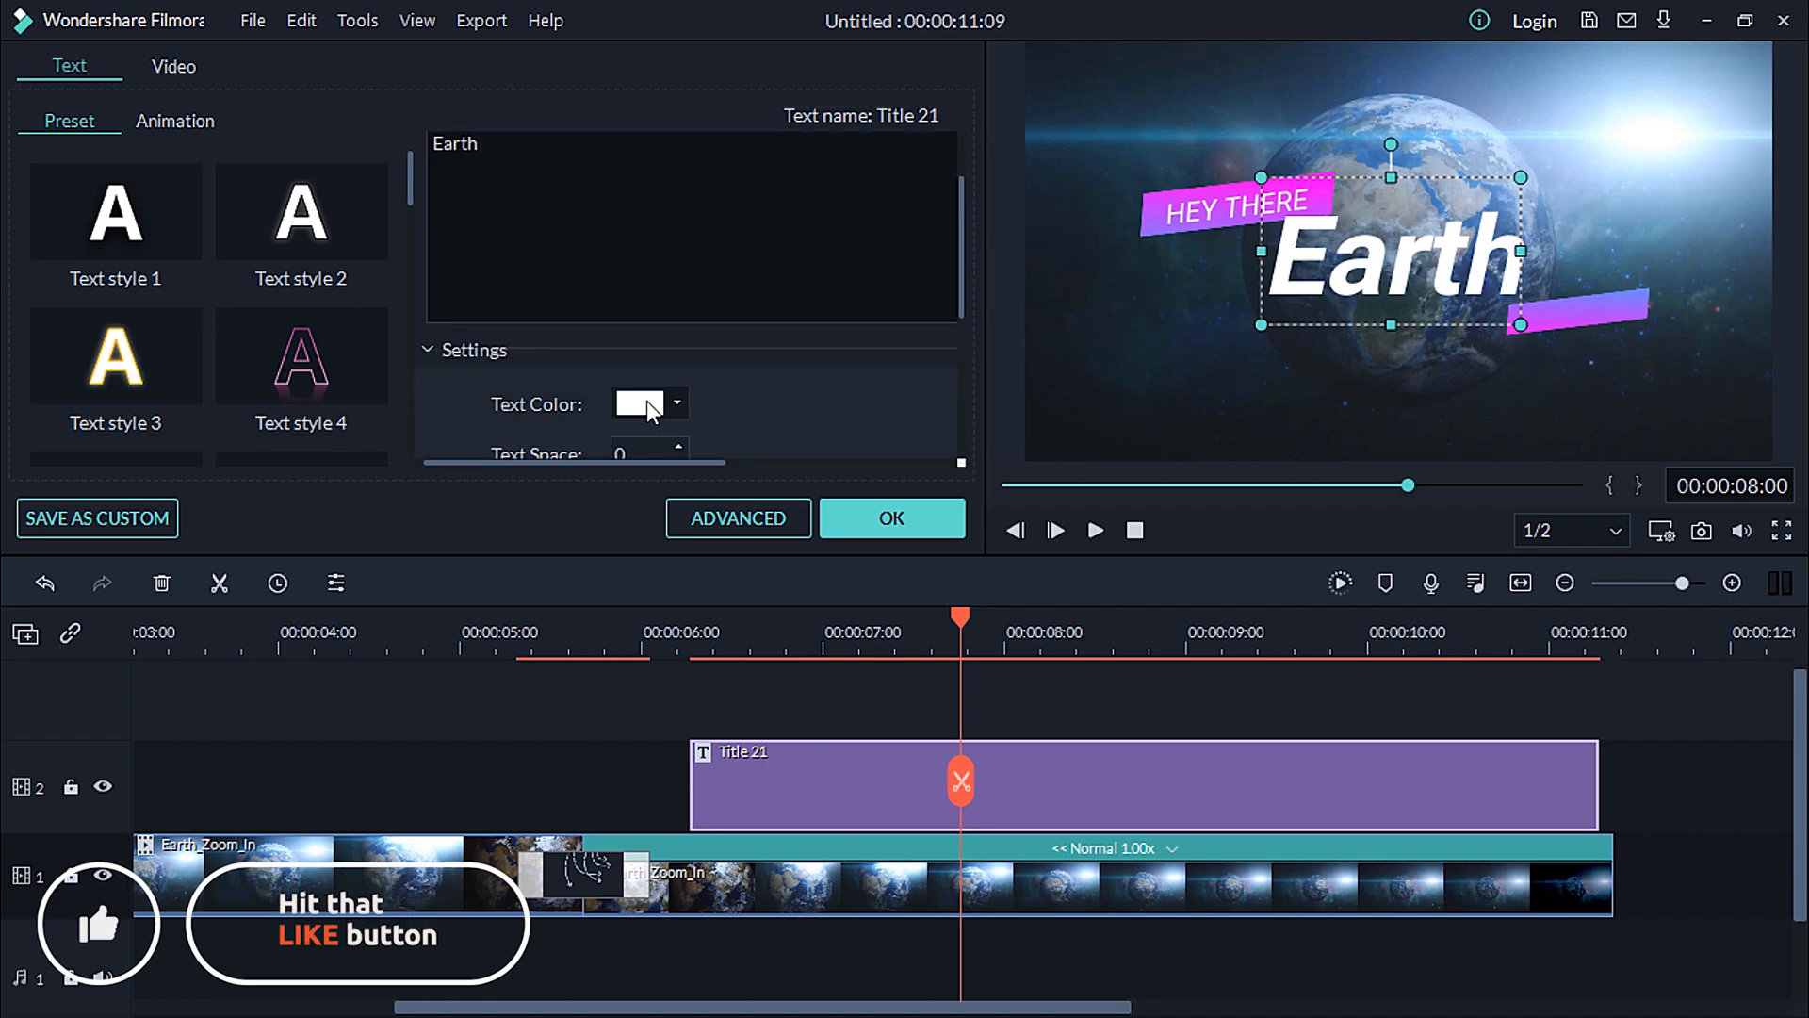
{"action": "left_click", "coordinate": [662, 400]}
{"action": "left_click", "coordinate": [624, 521]}
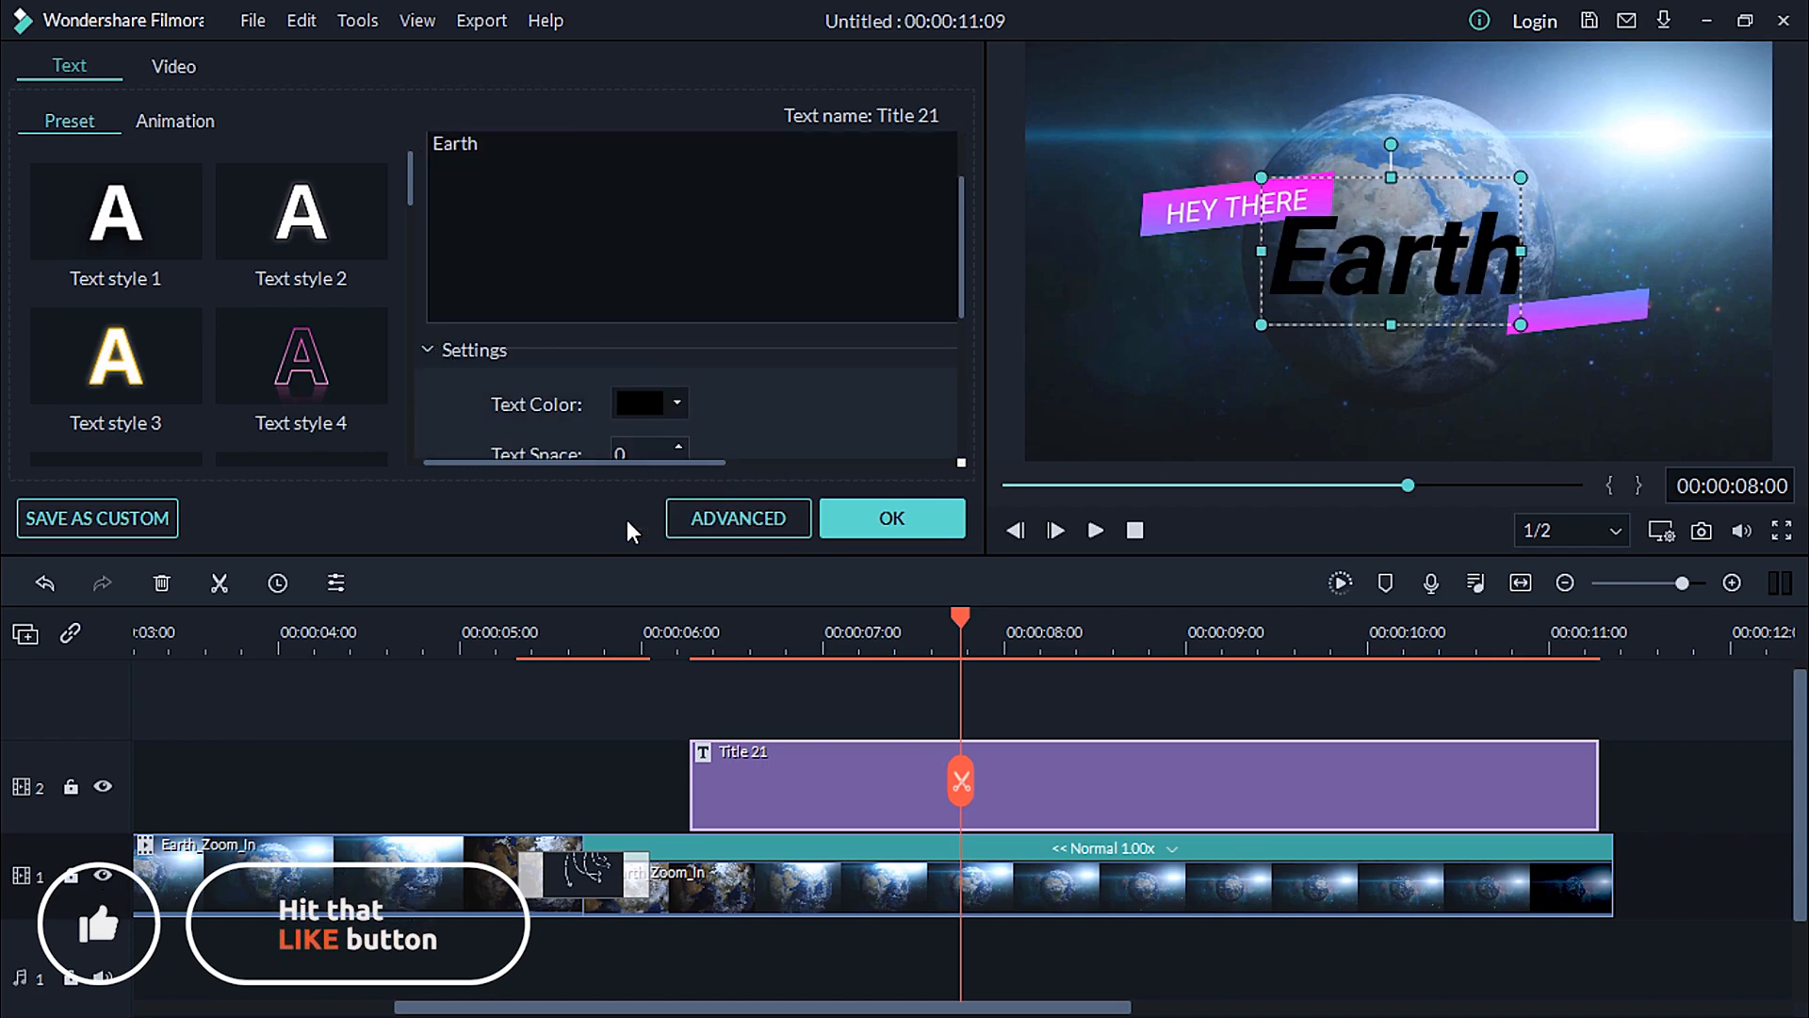
- Replace the small "HEY THERE" text in the title's upper banner with "EVERYTHING ps"
{"action": "left_click", "coordinate": [431, 153]}
{"action": "left_click", "coordinate": [432, 153]}
{"action": "left_click", "coordinate": [573, 259]}
{"action": "key", "text": "BackSpace"}
{"action": "key", "text": "BackSpace"}
{"action": "key", "text": "BackSpace"}
{"action": "key", "text": "BackSpace"}
{"action": "key", "text": "BackSpace"}
{"action": "key", "text": "BackSpace"}
{"action": "key", "text": "BackSpace"}
{"action": "type", "text": "EVERYTHING p"}
{"action": "type", "text": "s"}
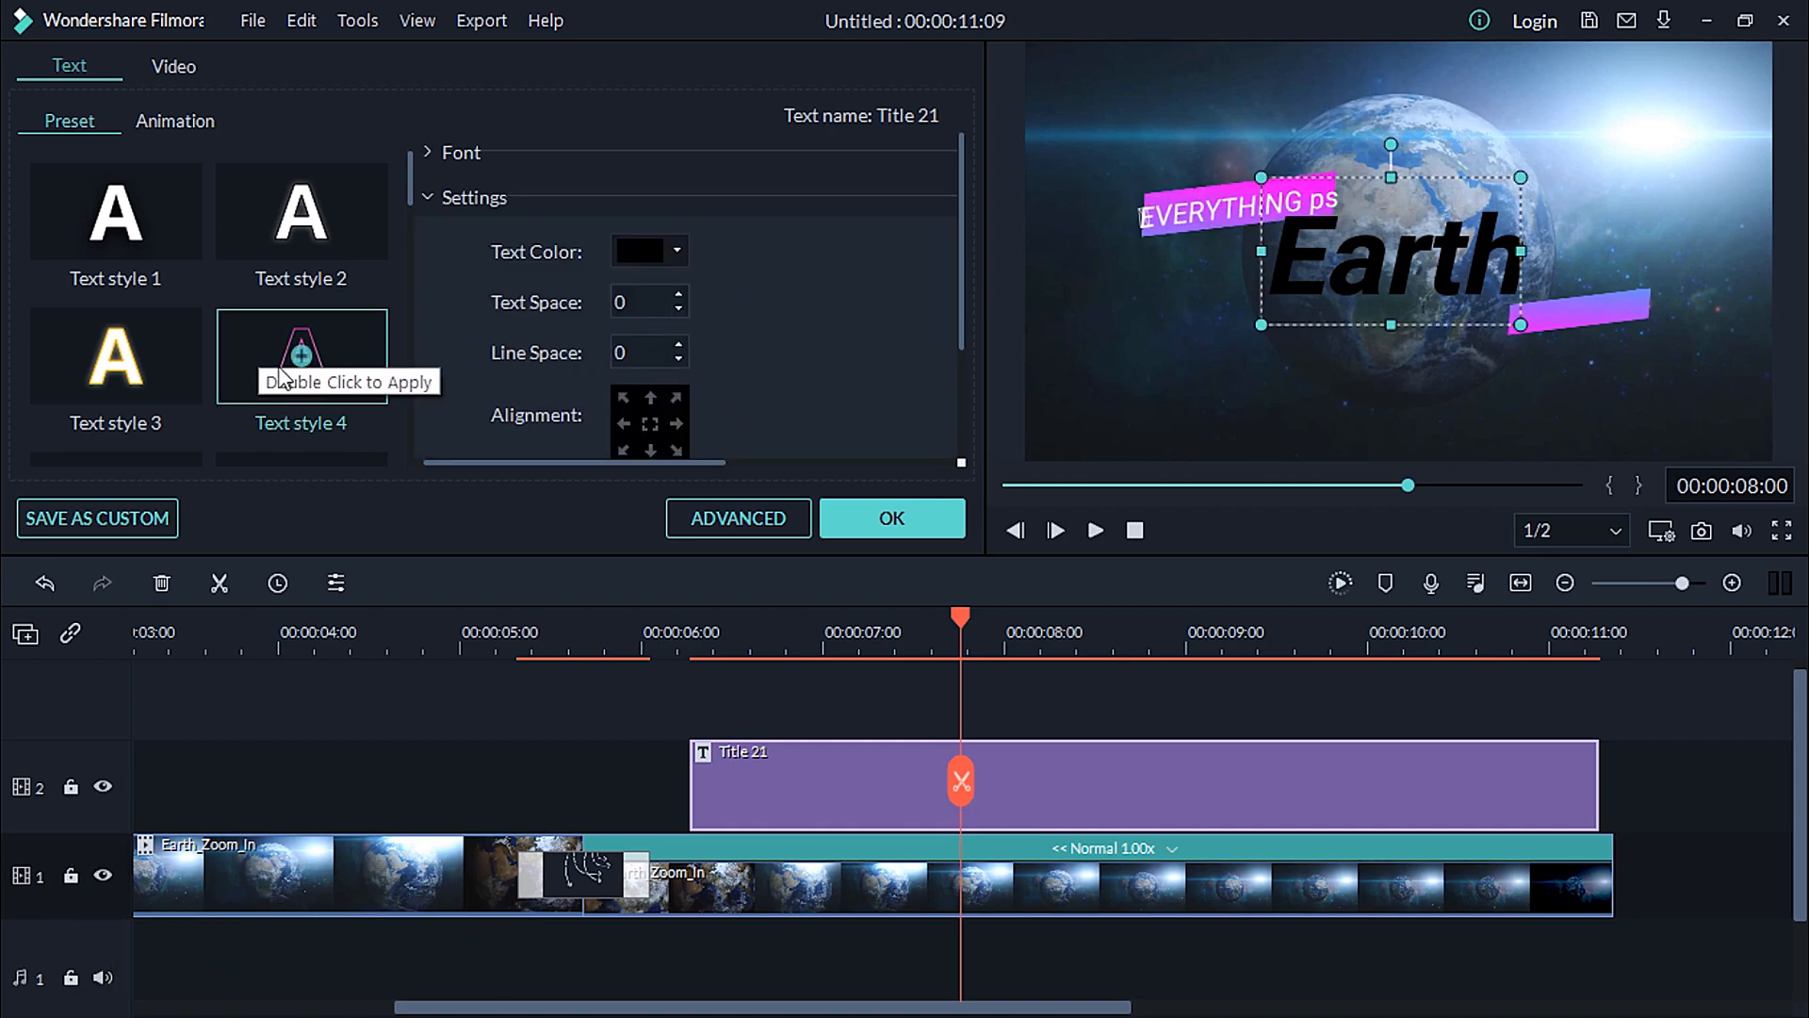
- Try several preset looks on the "Earth" text, including Text style 3 and Text style 21
{"action": "left_click", "coordinate": [247, 329]}
{"action": "left_click", "coordinate": [160, 334]}
{"action": "scroll", "coordinate": [156, 325], "scroll_direction": "down", "scroll_amount": 6}
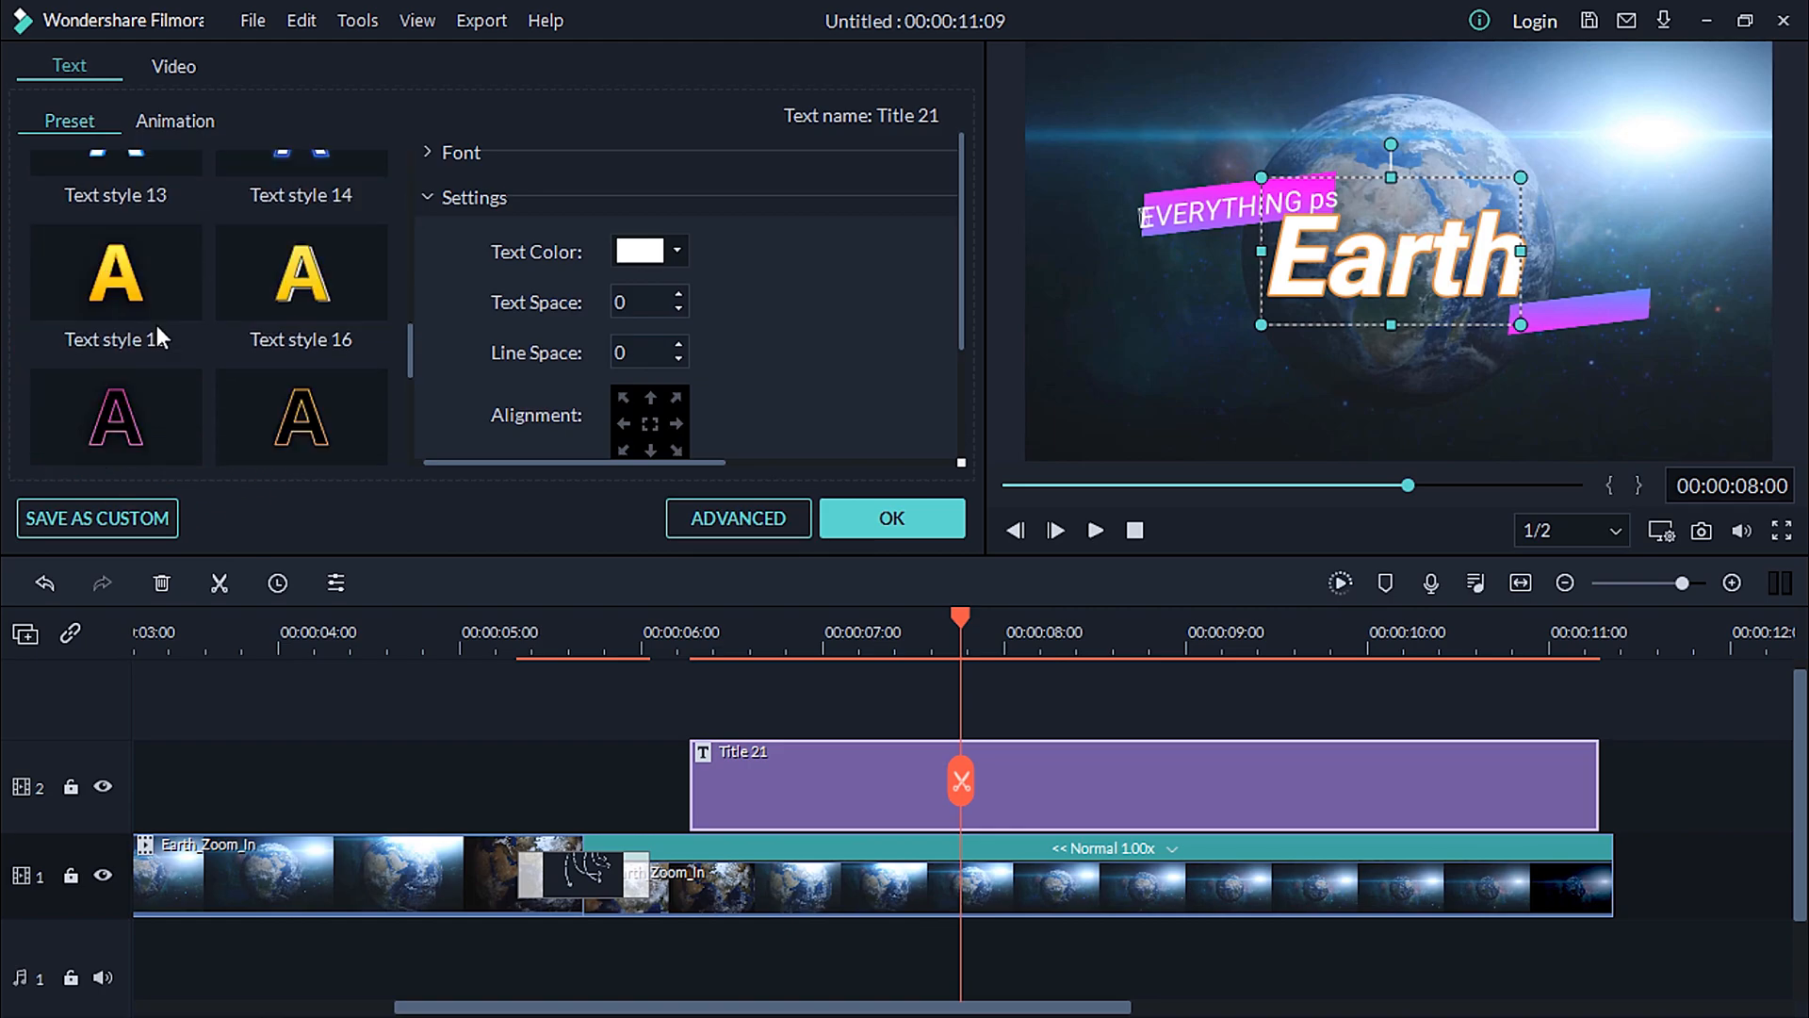
{"action": "left_click", "coordinate": [162, 387]}
{"action": "scroll", "coordinate": [162, 388], "scroll_direction": "down", "scroll_amount": 3}
{"action": "left_click", "coordinate": [137, 226]}
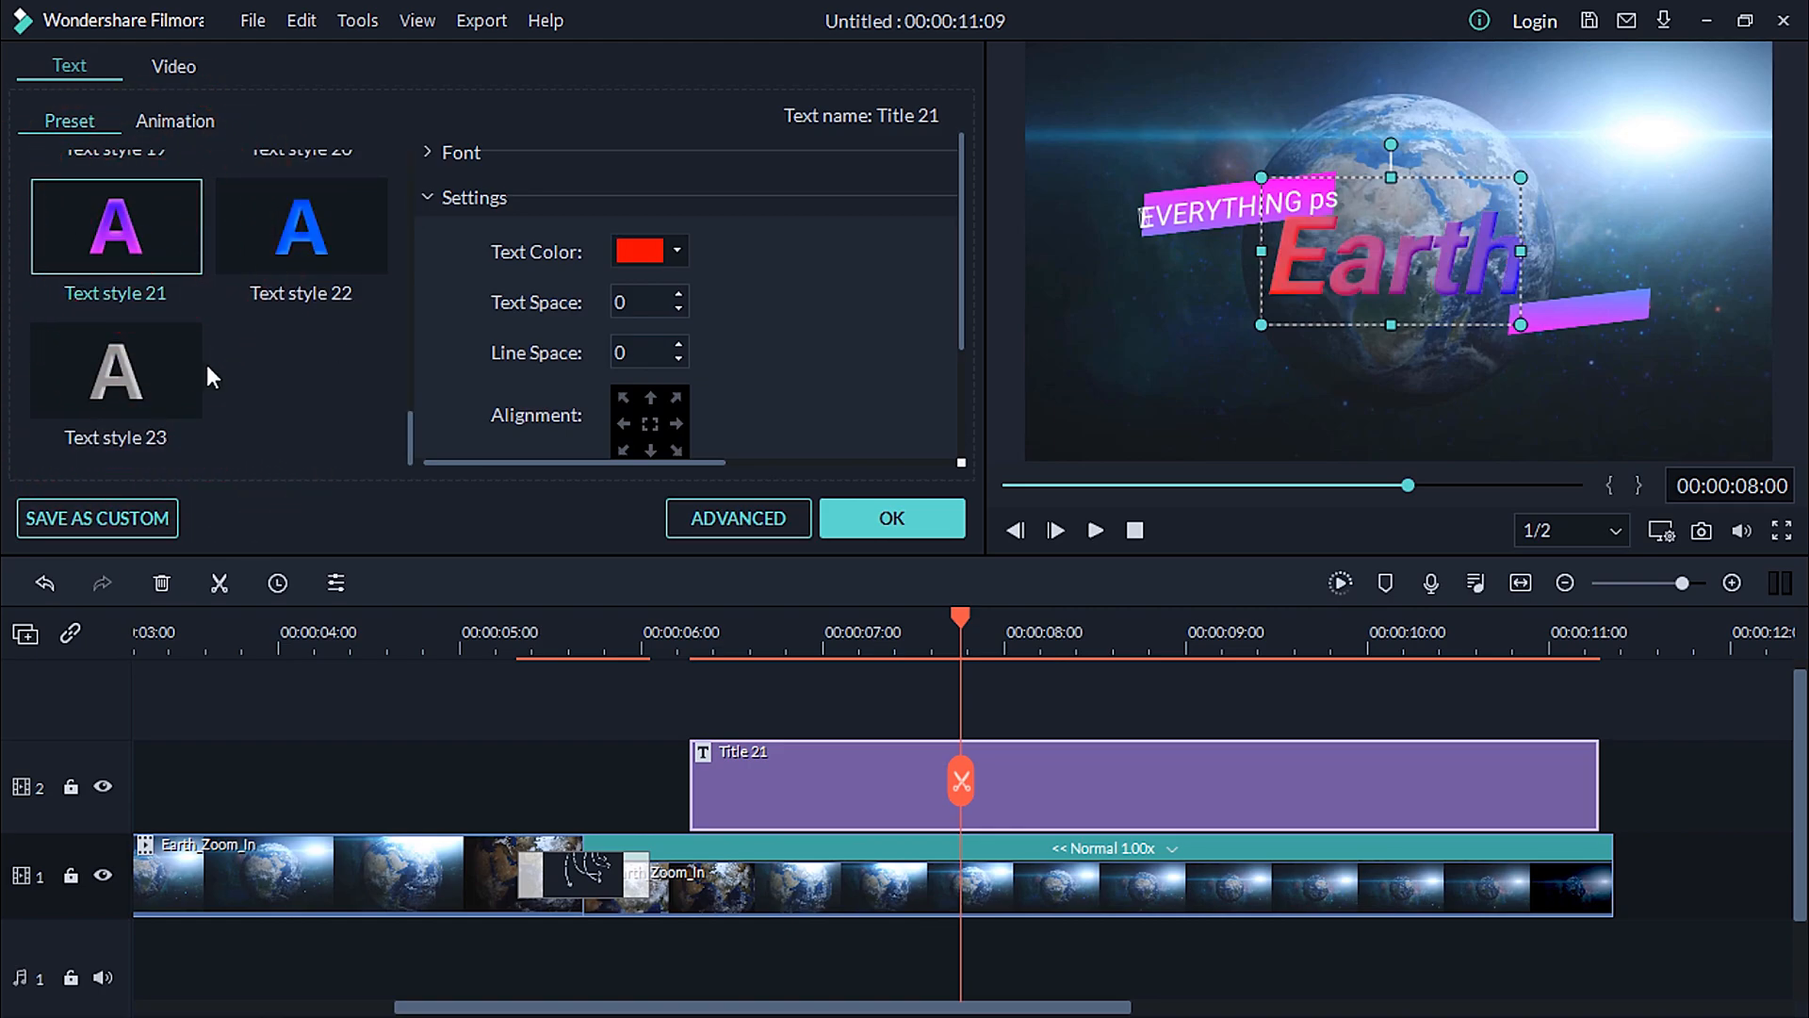
- Apply Text style 1 to the "Earth" text, confirm the title edits and play the sequence
{"action": "scroll", "coordinate": [206, 360], "scroll_direction": "up", "scroll_amount": 10}
{"action": "left_click", "coordinate": [130, 203]}
{"action": "left_click", "coordinate": [901, 528]}
{"action": "left_click_drag", "start_coordinate": [537, 639], "coordinate": [389, 653]}
{"action": "key", "text": "space"}
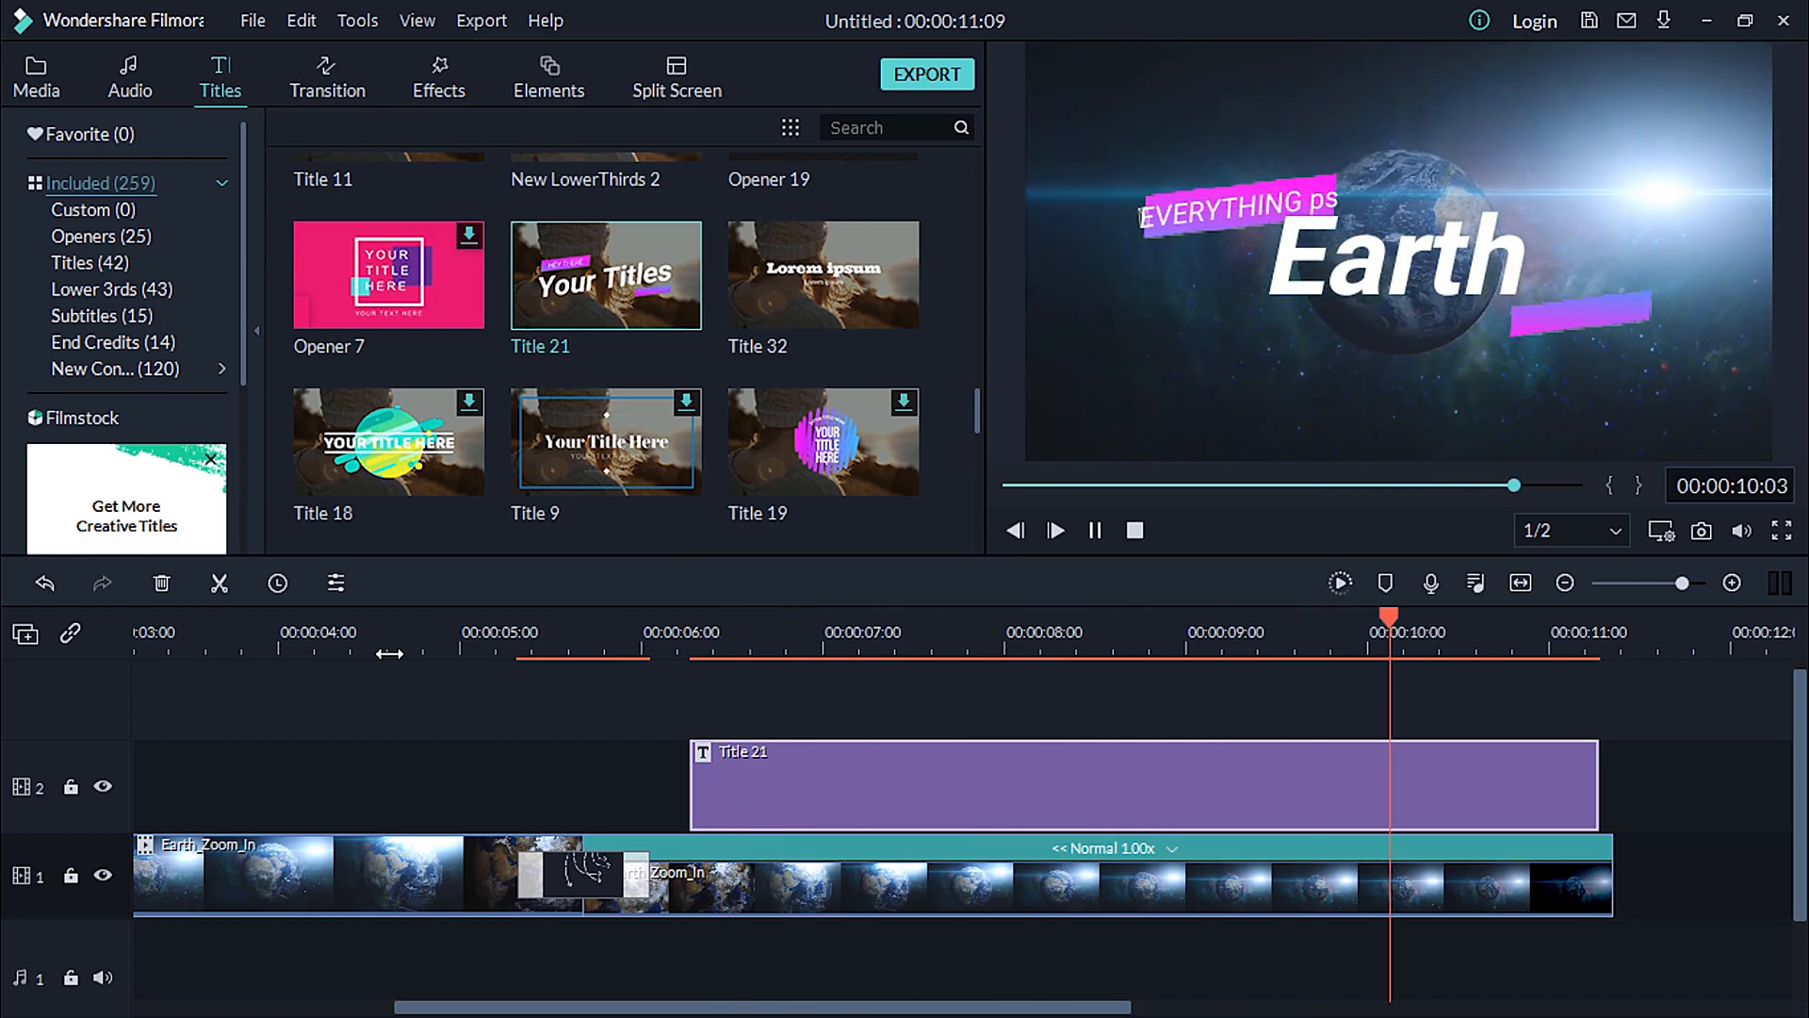
- In Title 21's advanced text editor, lengthen the opening animations of "Earth" to about 00:00:00:22 and "EVERYTHING ps" to about 00:00:01:09
{"action": "left_click", "coordinate": [980, 627]}
{"action": "double_click", "coordinate": [1071, 767]}
{"action": "scroll", "coordinate": [726, 396], "scroll_direction": "down", "scroll_amount": 3}
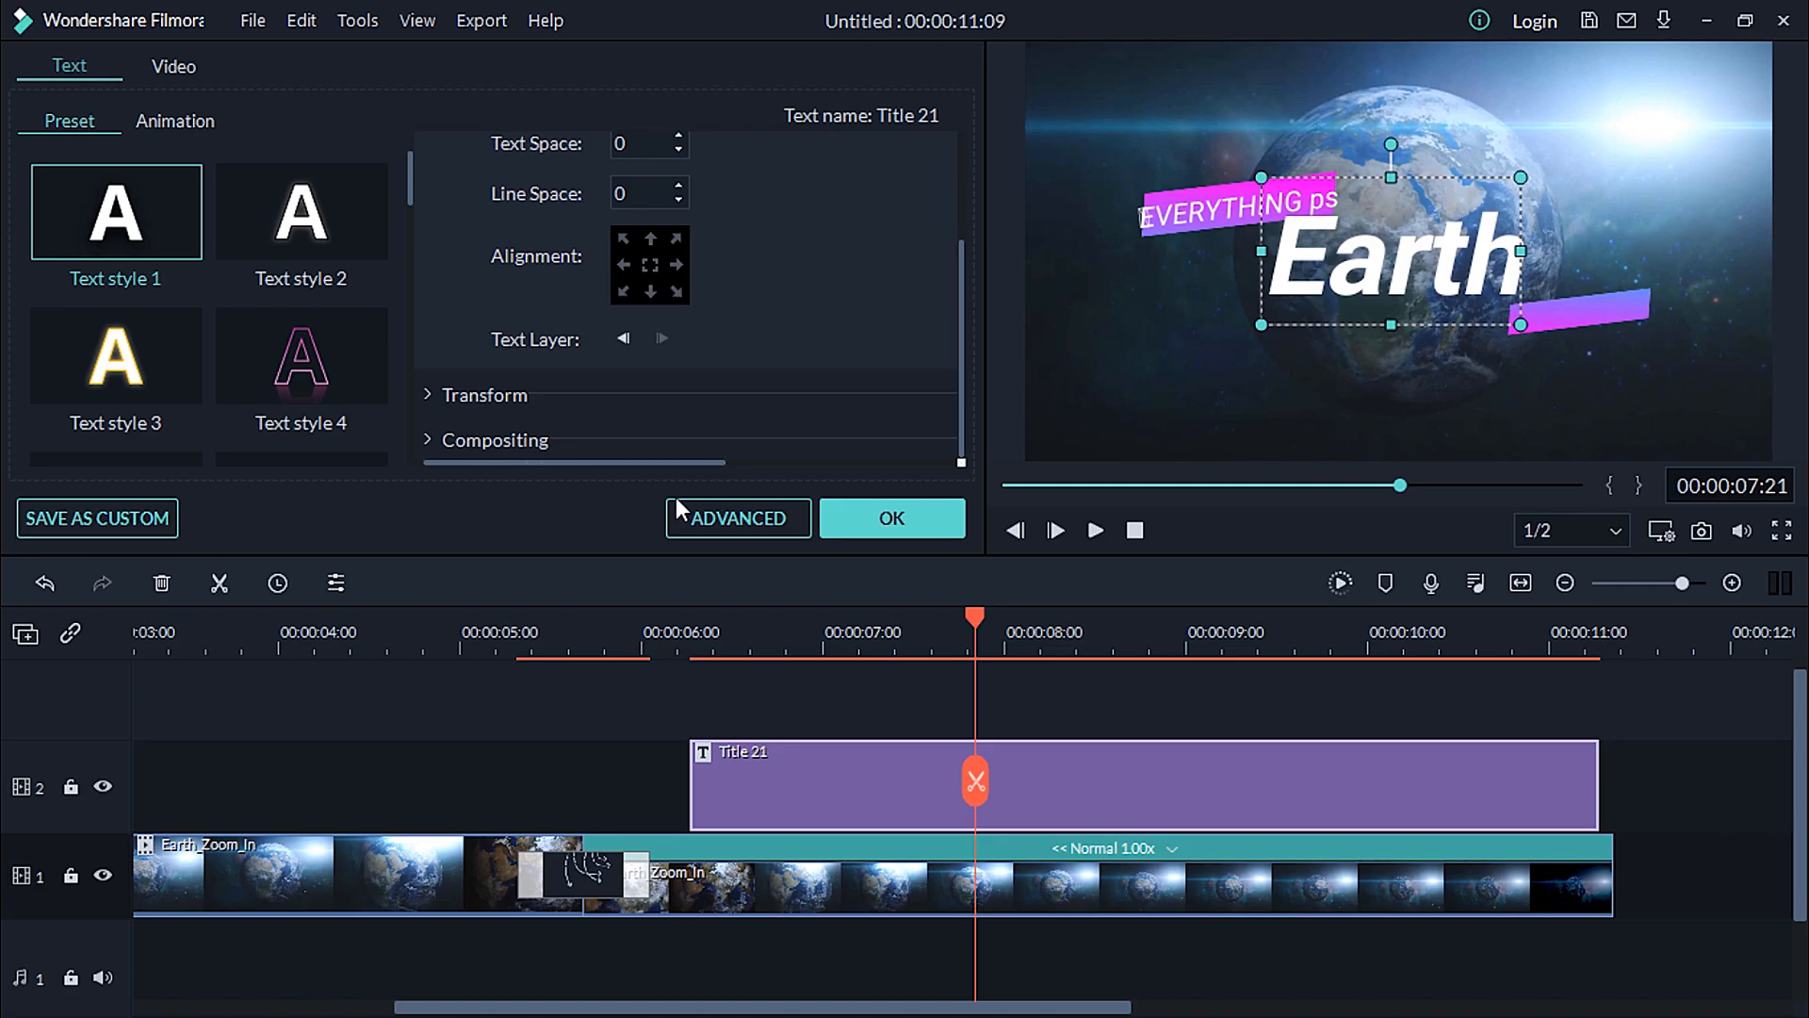
{"action": "left_click", "coordinate": [739, 518]}
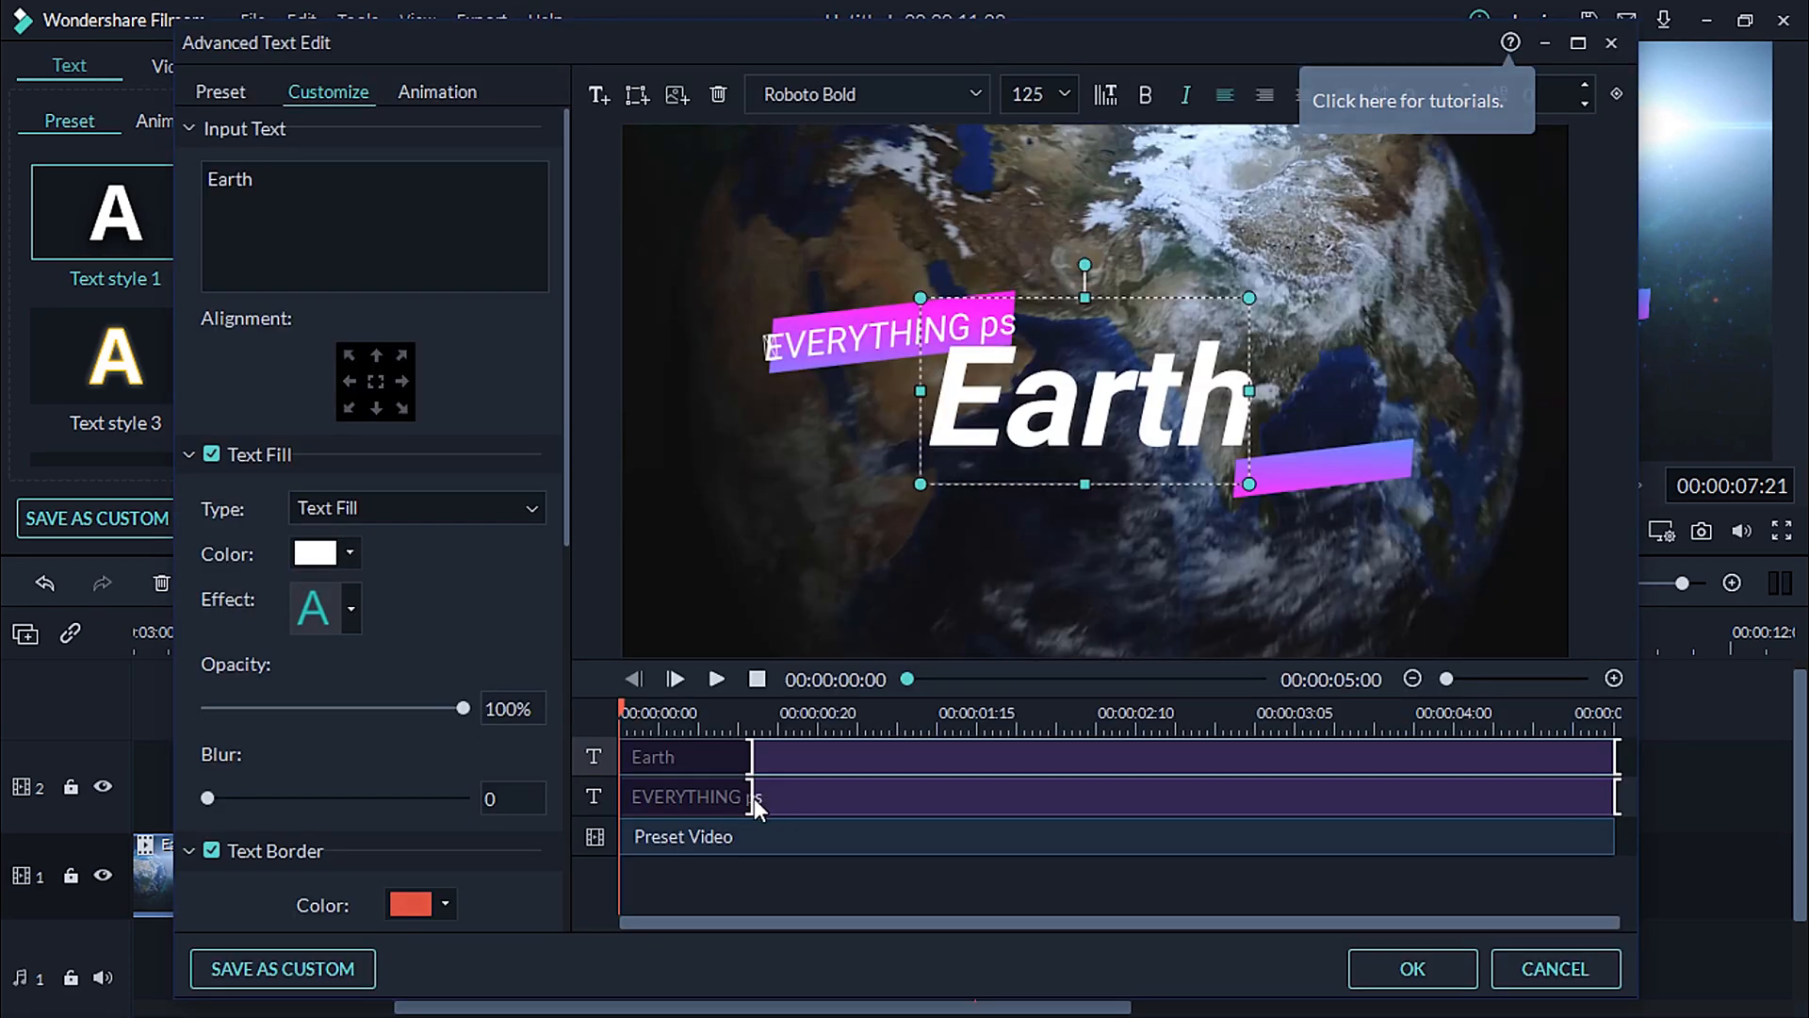
{"action": "left_click_drag", "start_coordinate": [751, 755], "coordinate": [886, 798]}
{"action": "left_click", "coordinate": [703, 837]}
{"action": "left_click", "coordinate": [708, 761]}
{"action": "left_click", "coordinate": [674, 788]}
{"action": "left_click", "coordinate": [683, 830]}
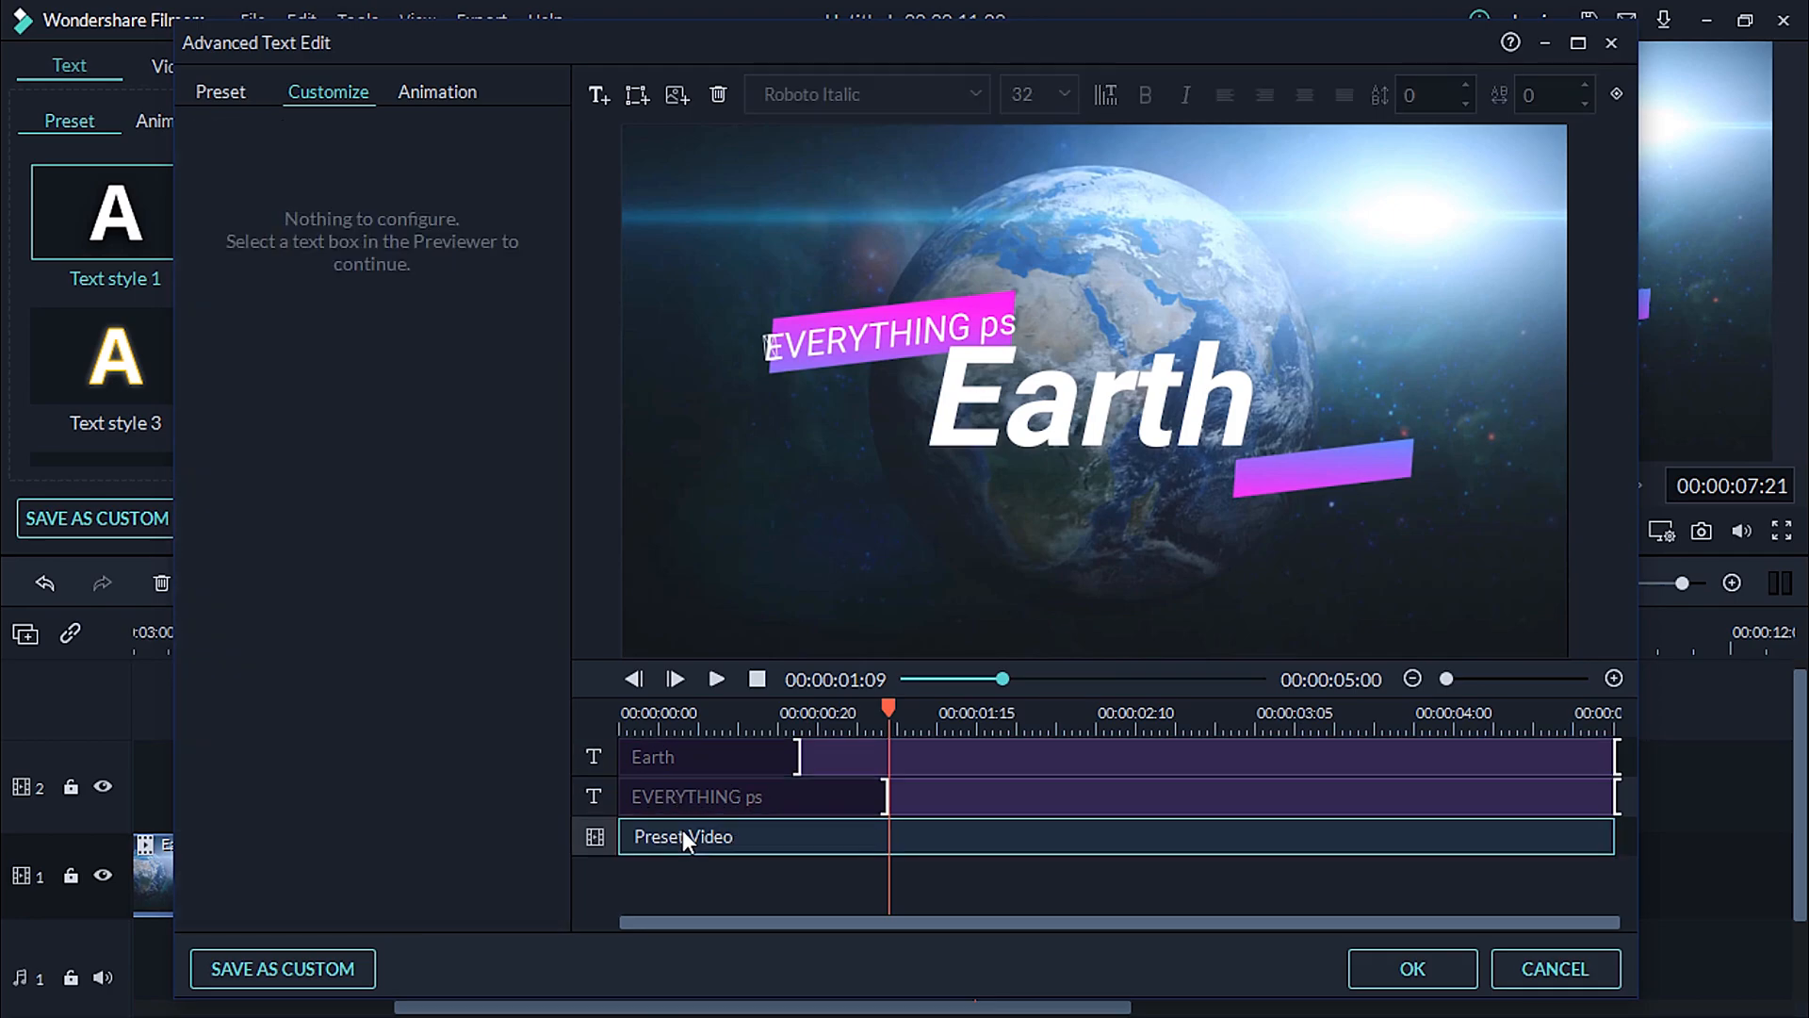
{"action": "left_click", "coordinate": [687, 758]}
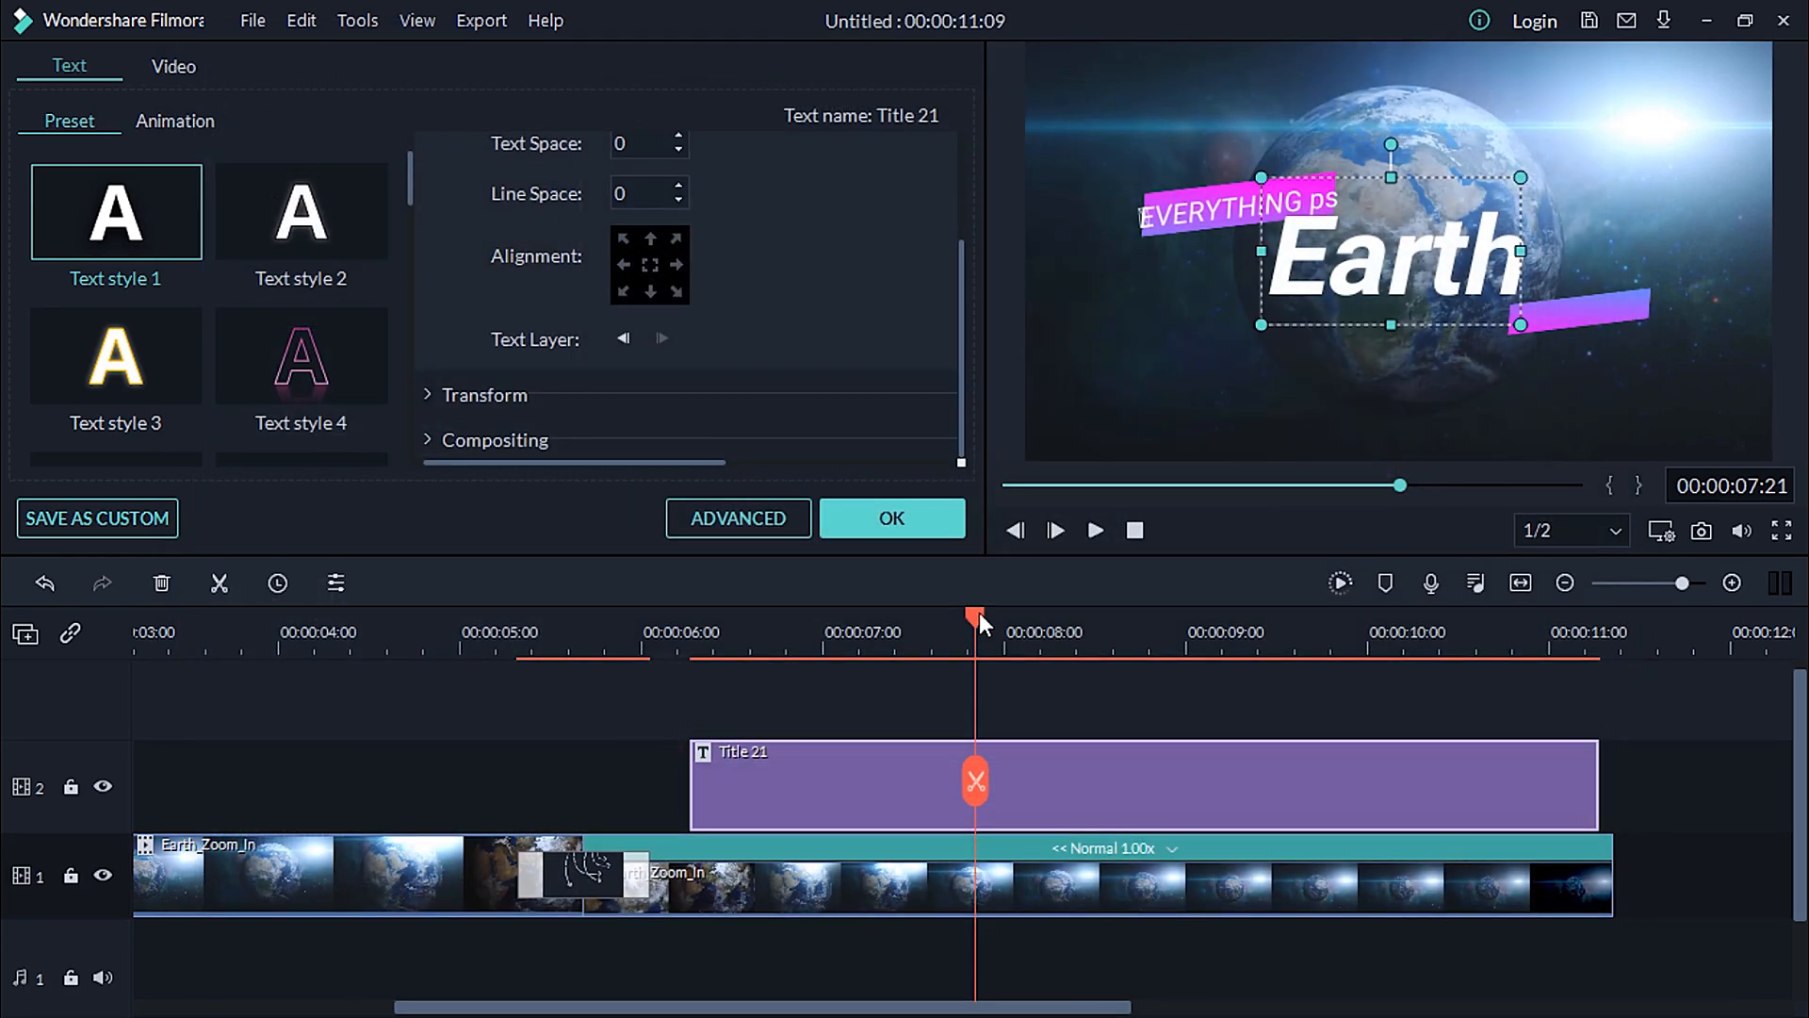
- Play the edited title from about 00:00:06:01 and close its text settings
{"action": "left_click", "coordinate": [654, 652]}
{"action": "key", "text": "space"}
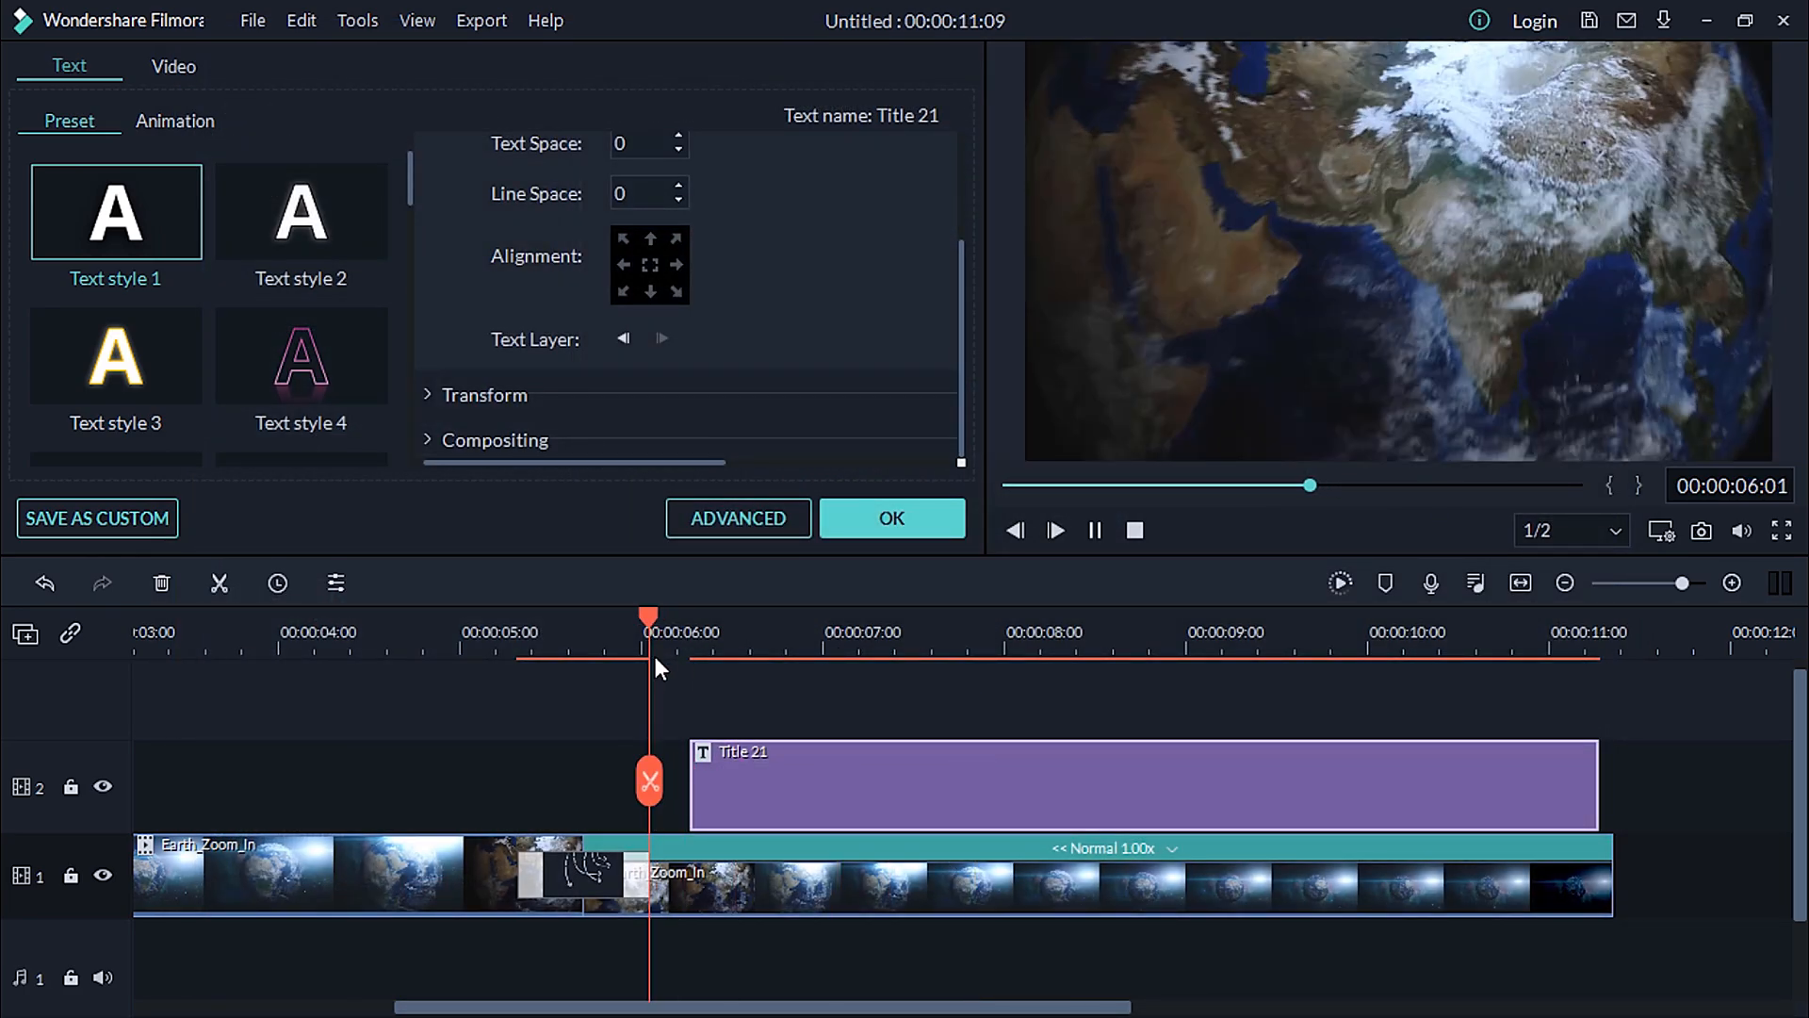
{"action": "key", "text": "space"}
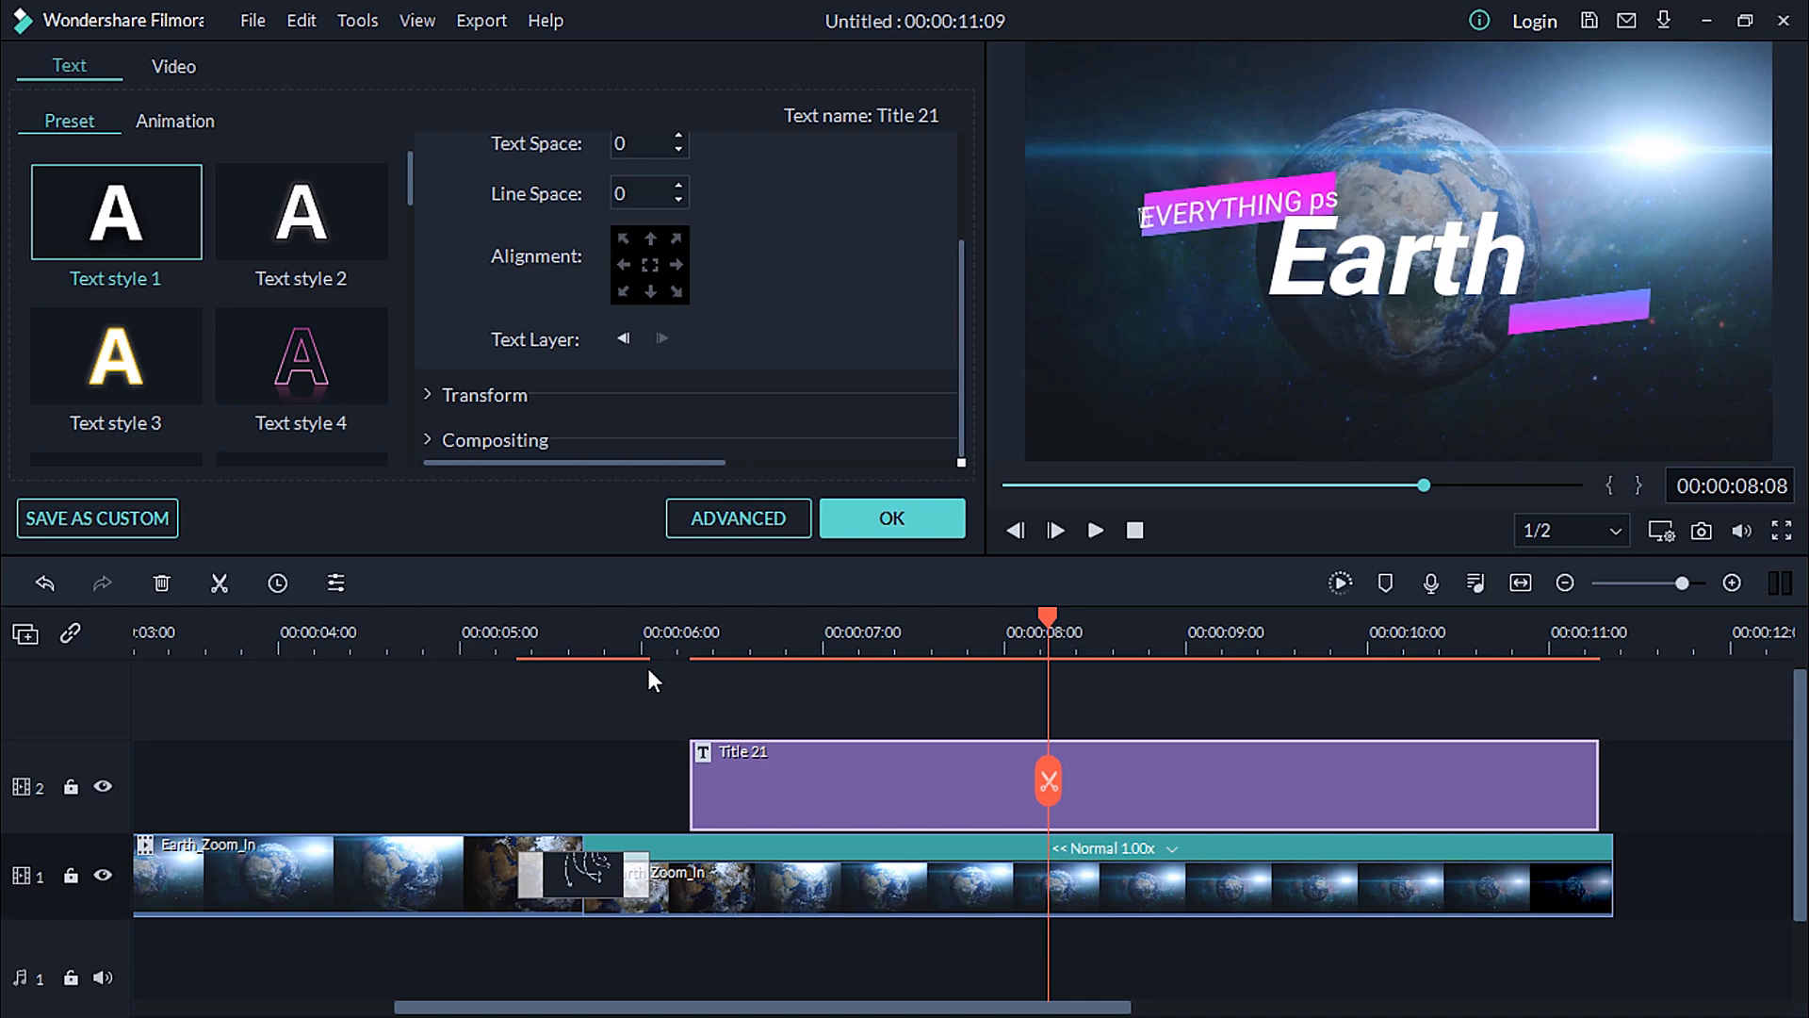
{"action": "left_click", "coordinate": [829, 523]}
- Place Title 34 on video track 3 directly above Title 21 and hide track 2
{"action": "scroll", "coordinate": [563, 324], "scroll_direction": "up", "scroll_amount": 5}
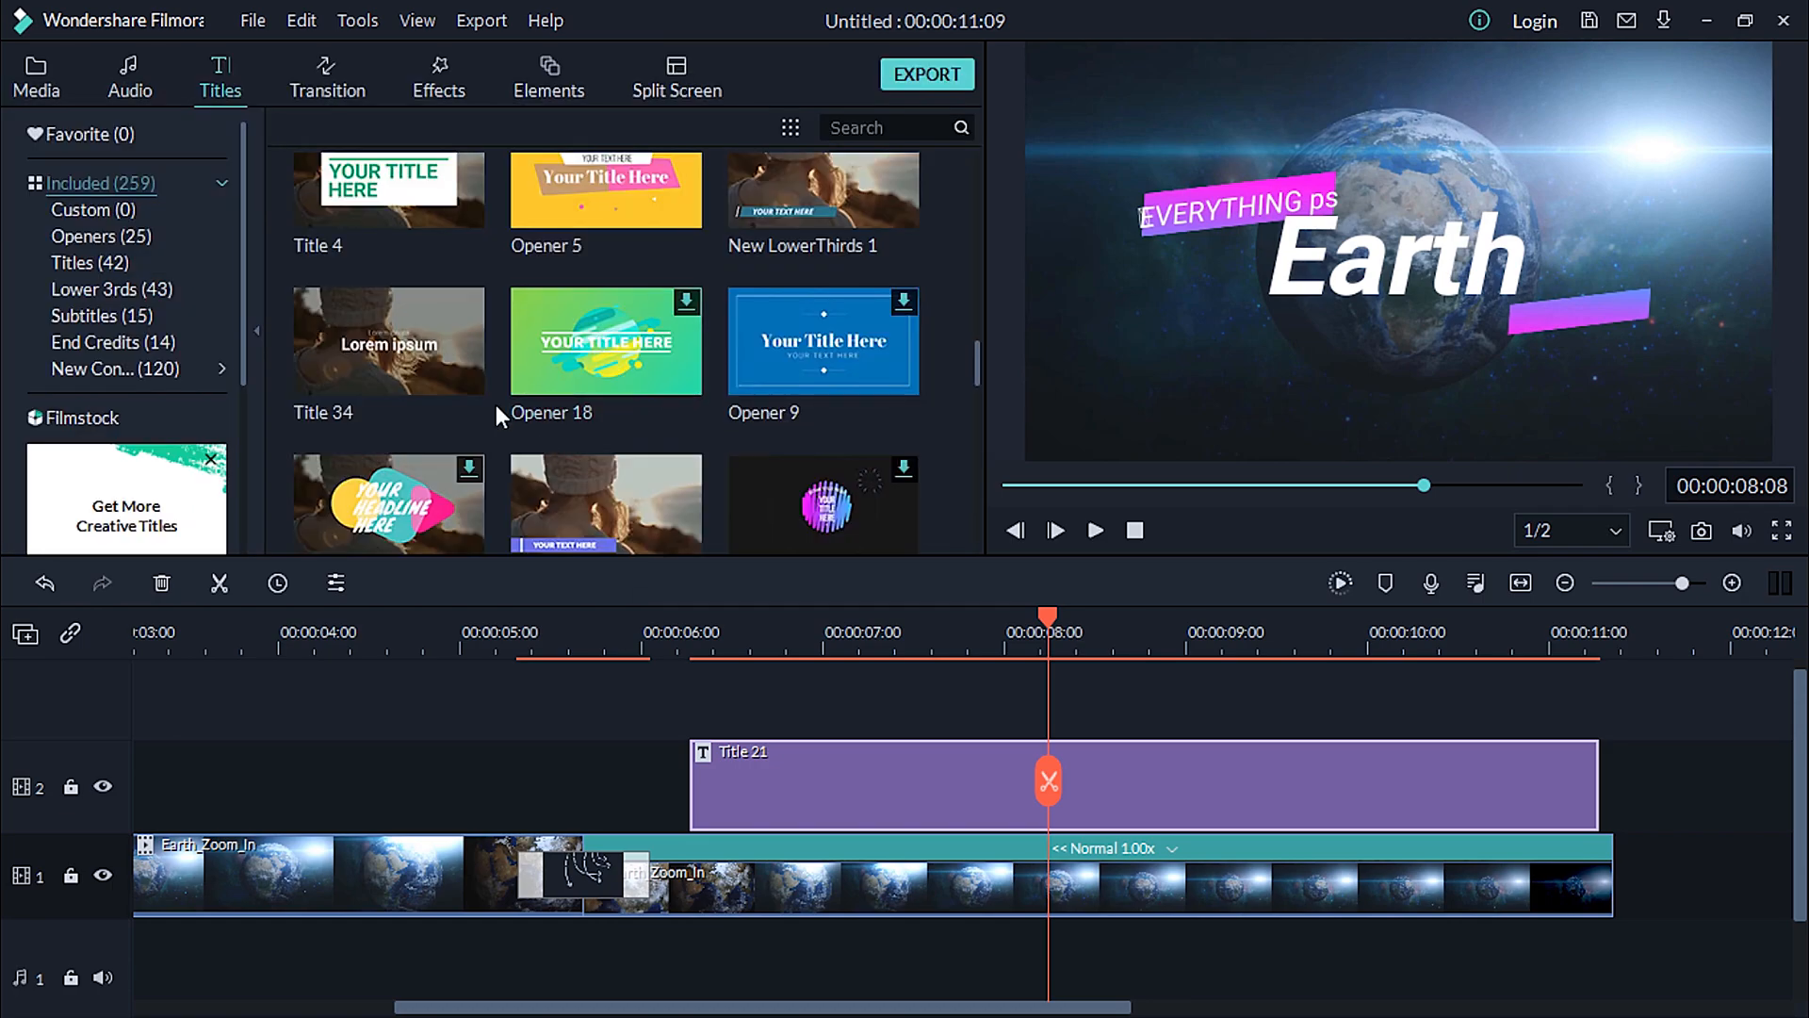
{"action": "left_click_drag", "start_coordinate": [434, 362], "coordinate": [790, 709]}
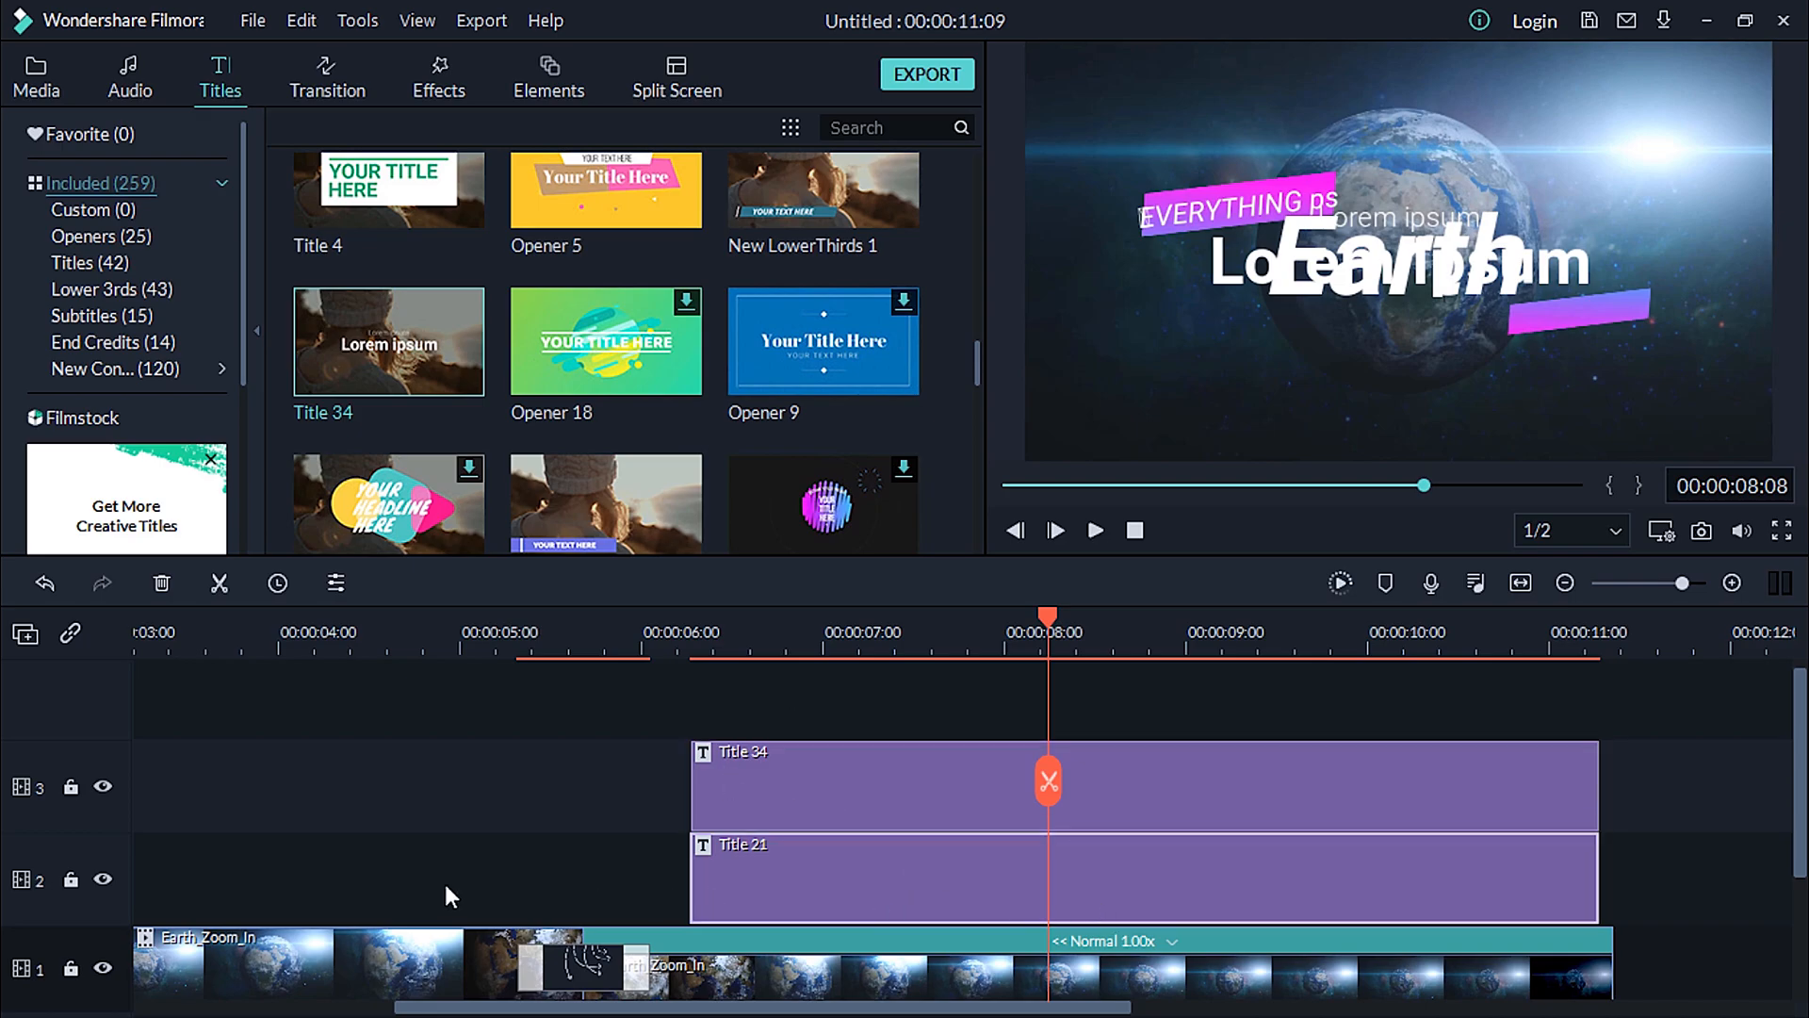
{"action": "left_click", "coordinate": [103, 878]}
- Play the sequence from before the transition through the Title 34 clip
{"action": "left_click_drag", "start_coordinate": [1047, 619], "coordinate": [405, 705]}
{"action": "key", "text": "space"}
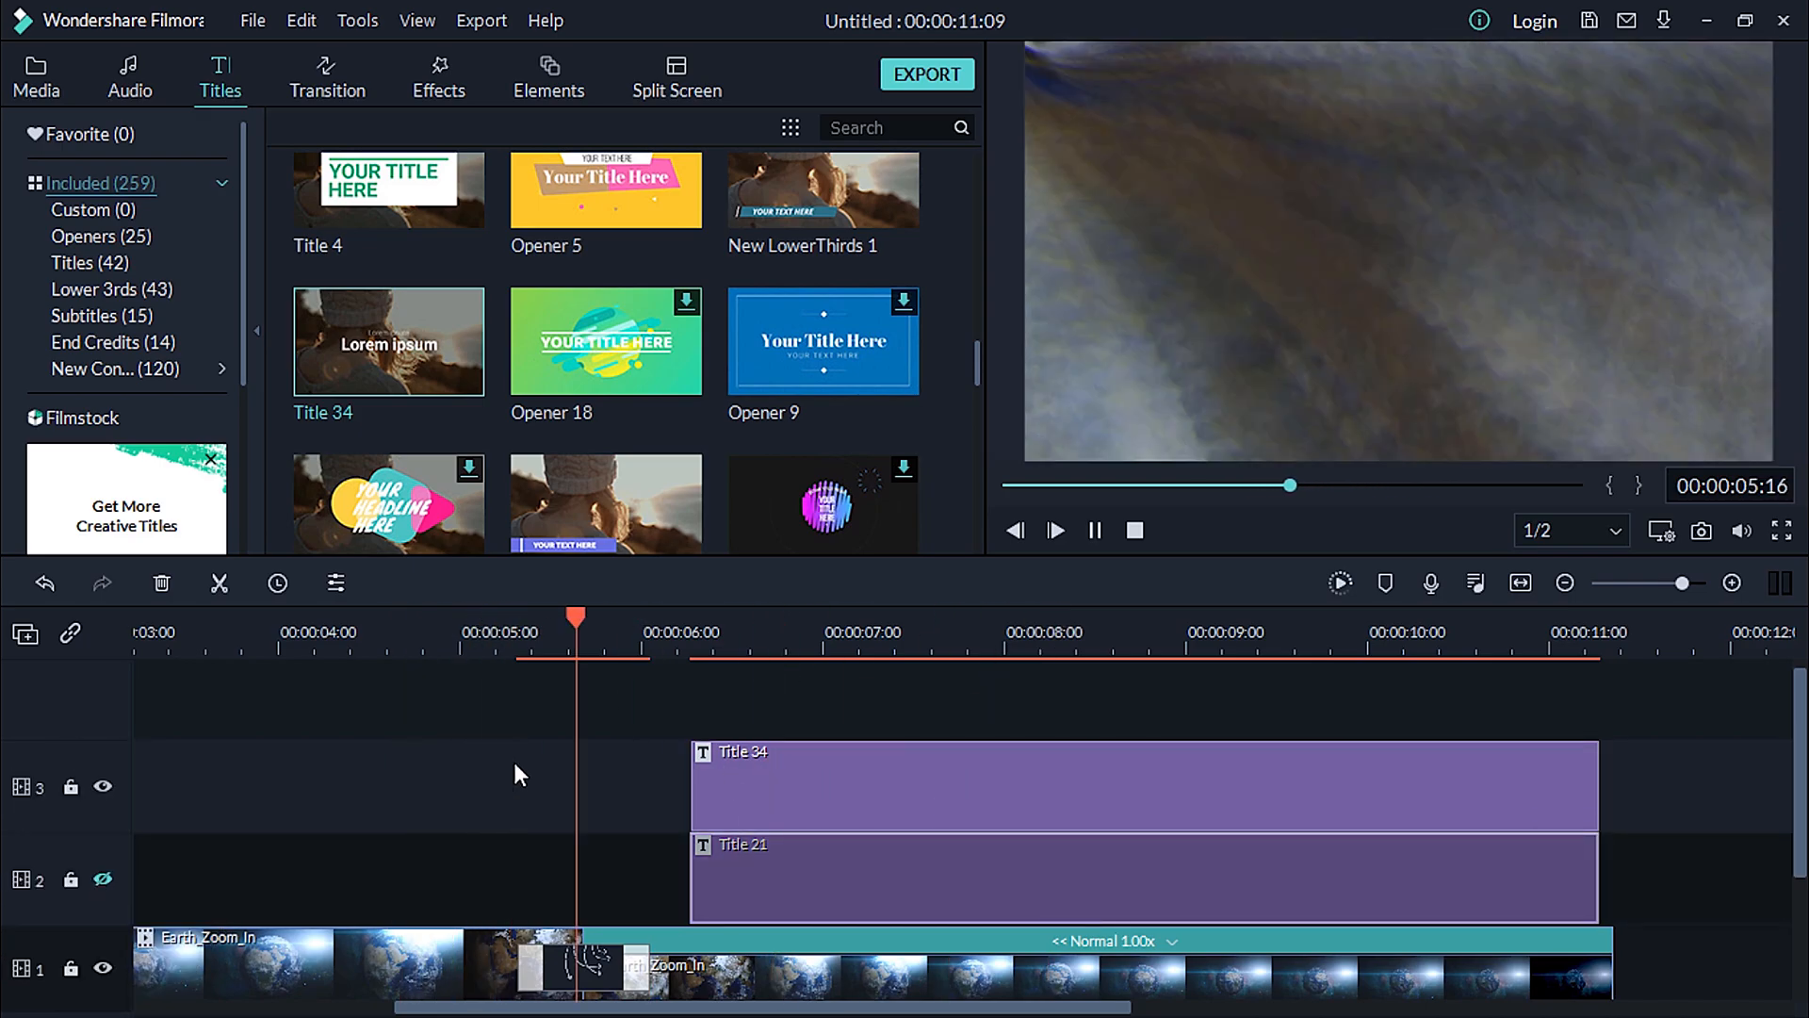
{"action": "key", "text": "space"}
- Change the small upper text of Title 34 to "EVERYTHING ps" and color it black
{"action": "double_click", "coordinate": [1142, 786]}
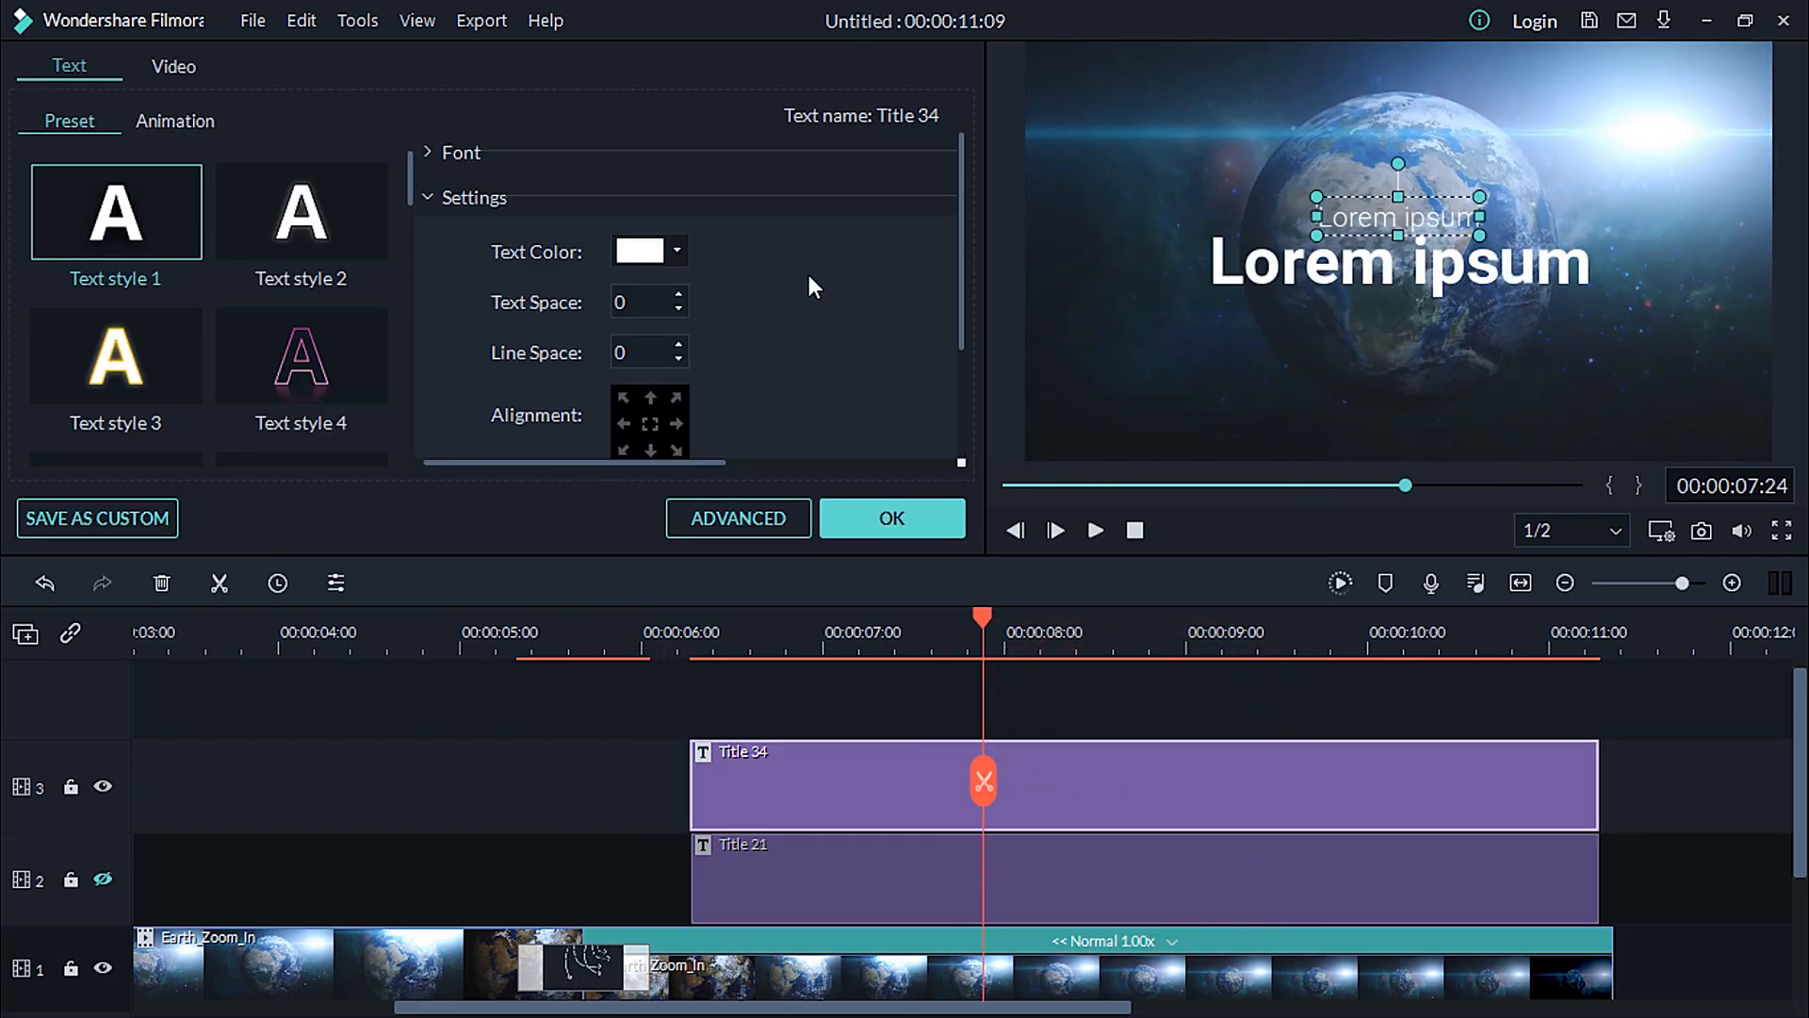
{"action": "left_click", "coordinate": [429, 151]}
{"action": "type", "text": "EVERYTHING ps"}
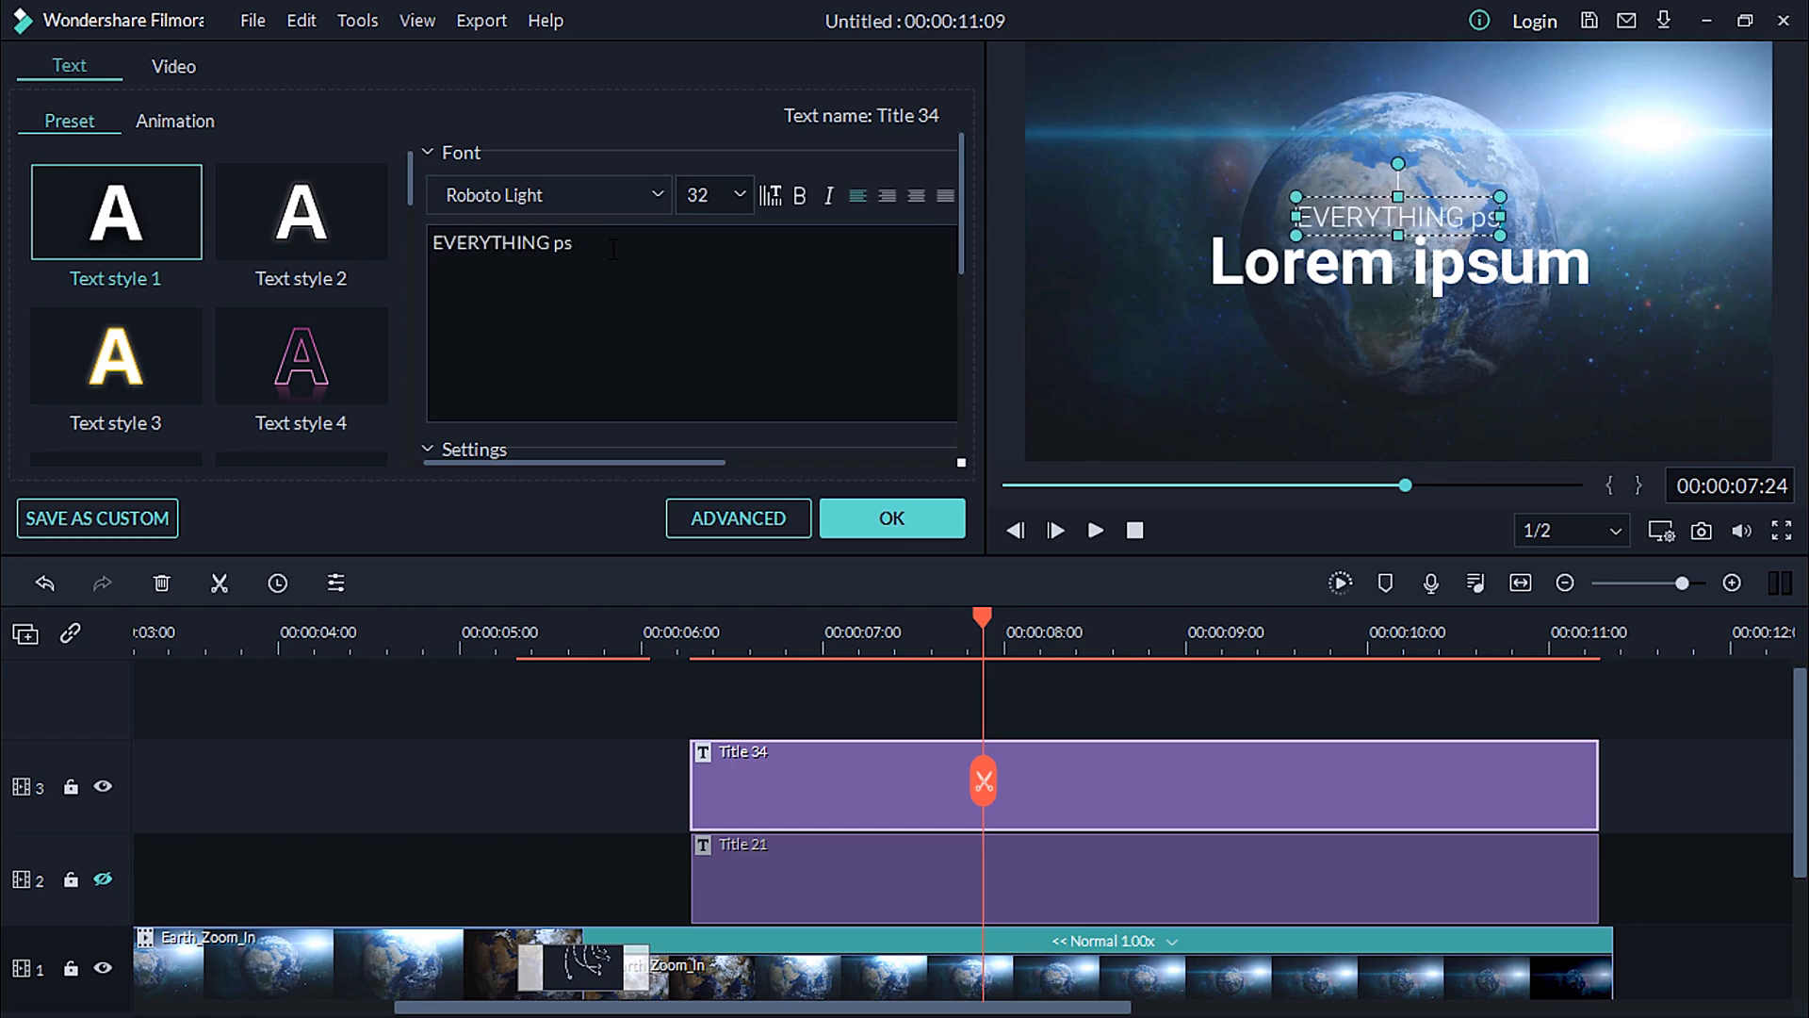
{"action": "scroll", "coordinate": [614, 250], "scroll_direction": "down", "scroll_amount": 3}
{"action": "left_click", "coordinate": [651, 264]}
{"action": "left_click", "coordinate": [624, 385]}
- Replace the large "Lorem ipsum" text of Title 34 with "Earth" and increase its font size
{"action": "scroll", "coordinate": [783, 353], "scroll_direction": "up", "scroll_amount": 3}
{"action": "left_click", "coordinate": [1399, 264]}
{"action": "key", "text": "BackSpace"}
{"action": "key", "text": "BackSpace"}
{"action": "key", "text": "BackSpace"}
{"action": "key", "text": "BackSpace"}
{"action": "key", "text": "BackSpace"}
{"action": "key", "text": "BackSpace"}
{"action": "key", "text": "BackSpace"}
{"action": "key", "text": "BackSpace"}
{"action": "key", "text": "BackSpace"}
{"action": "key", "text": "BackSpace"}
{"action": "key", "text": "BackSpace"}
{"action": "type", "text": "Eatr"}
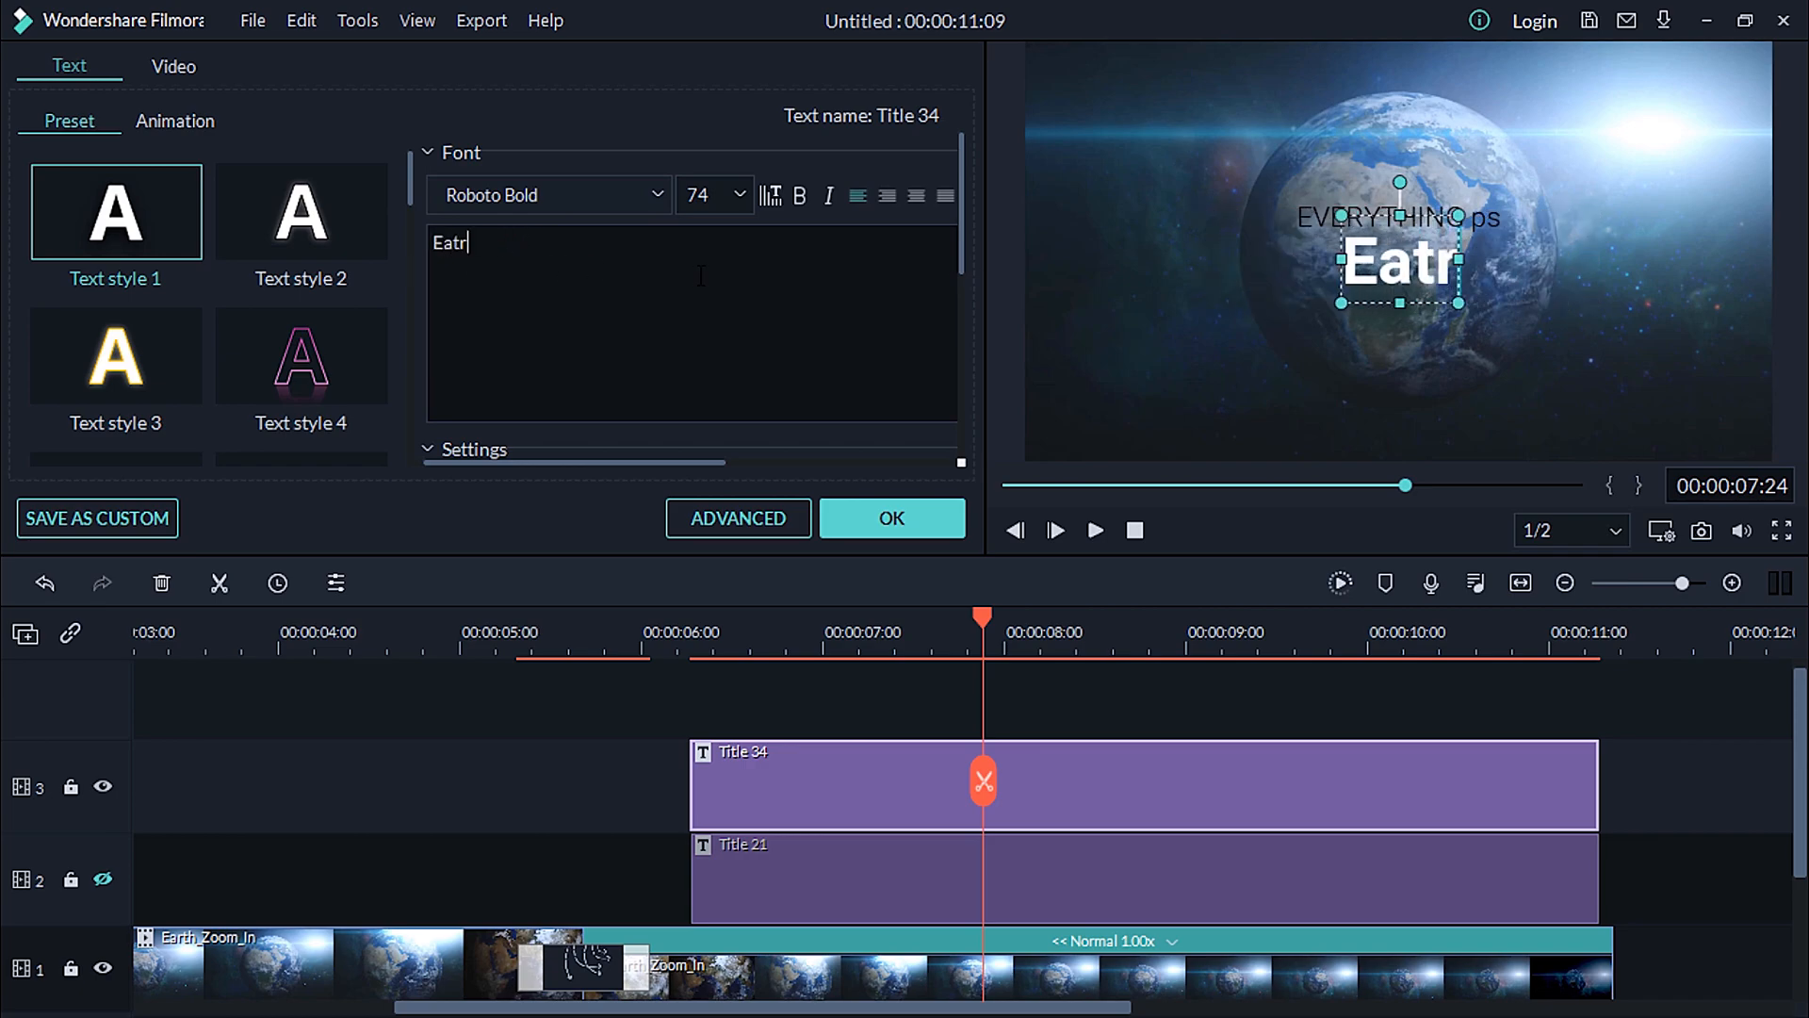
{"action": "key", "text": "BackSpace"}
{"action": "key", "text": "BackSpace"}
{"action": "type", "text": "rth"}
{"action": "left_click", "coordinate": [731, 192]}
{"action": "type", "text": "125"}
{"action": "key", "text": "Return"}
- Scale up the "Earth" text of Title 34 slightly, confirm the edits and play the title
{"action": "scroll", "coordinate": [725, 194], "scroll_direction": "down", "scroll_amount": 2}
{"action": "scroll", "coordinate": [952, 287], "scroll_direction": "down", "scroll_amount": 6}
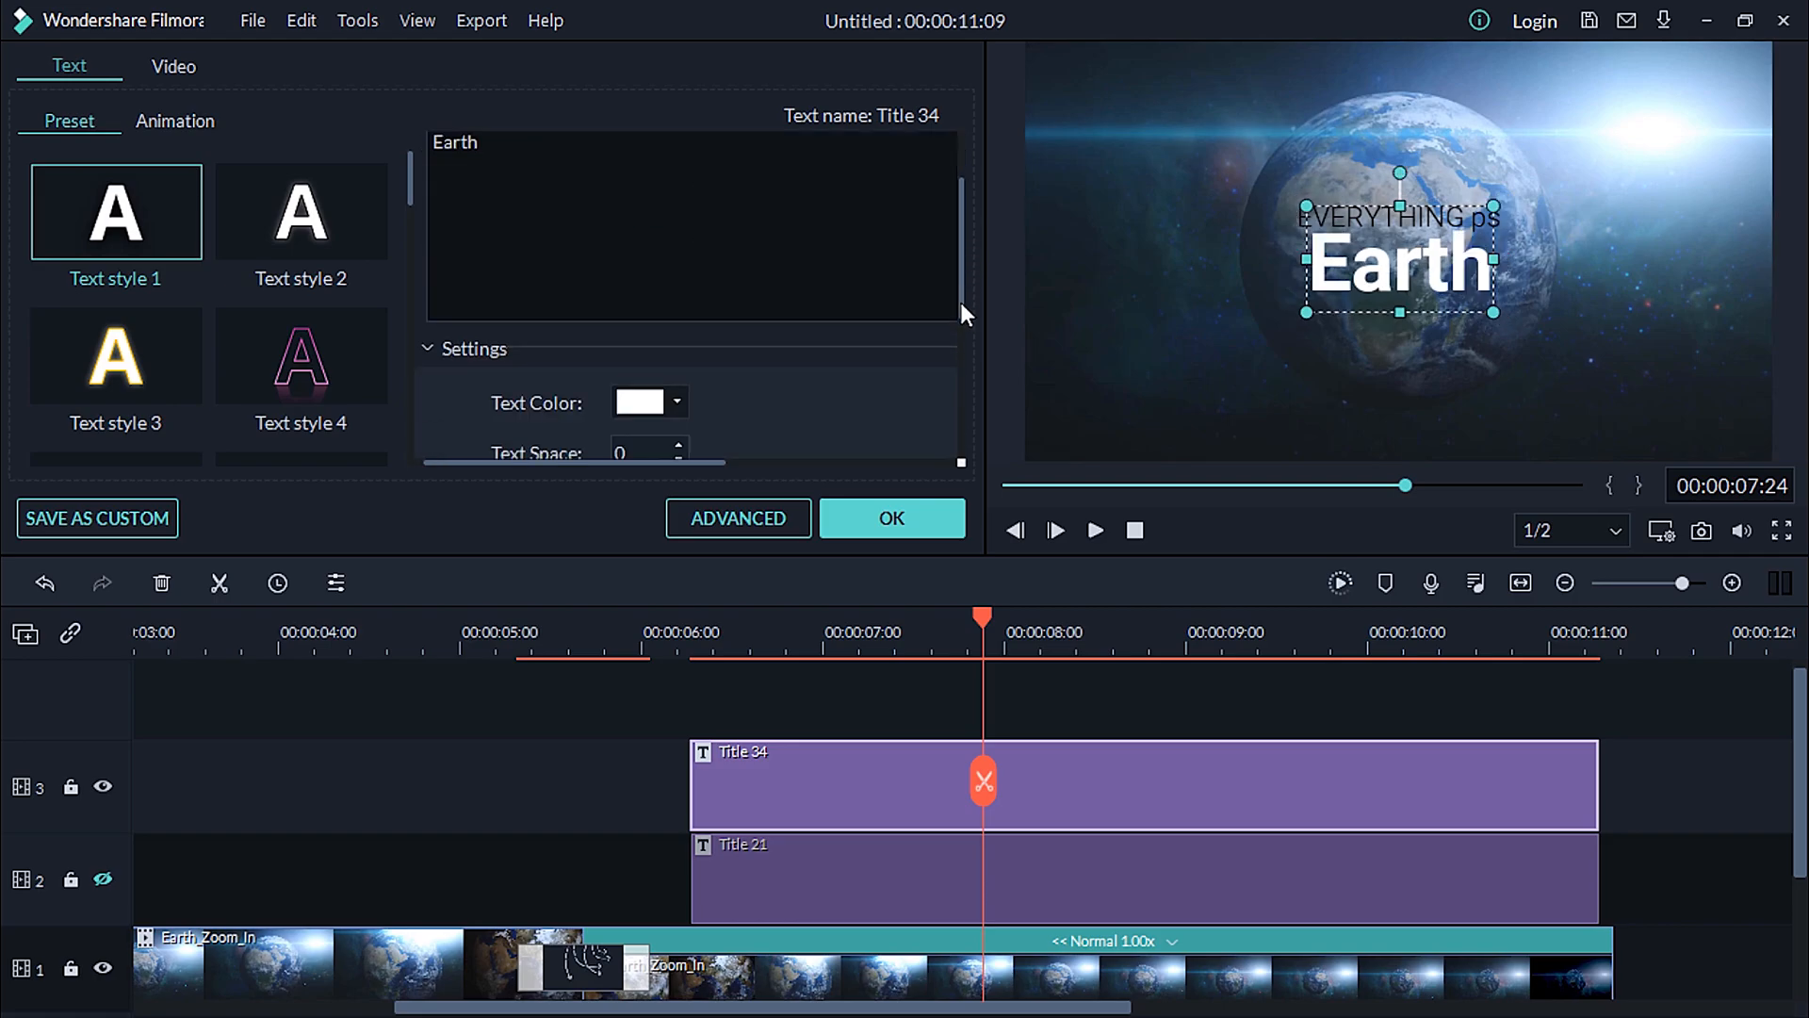
{"action": "mouse_move", "coordinate": [731, 300]}
{"action": "left_mouse_down"}
{"action": "mouse_move", "coordinate": [759, 299]}
{"action": "mouse_move", "coordinate": [739, 304]}
{"action": "left_mouse_up"}
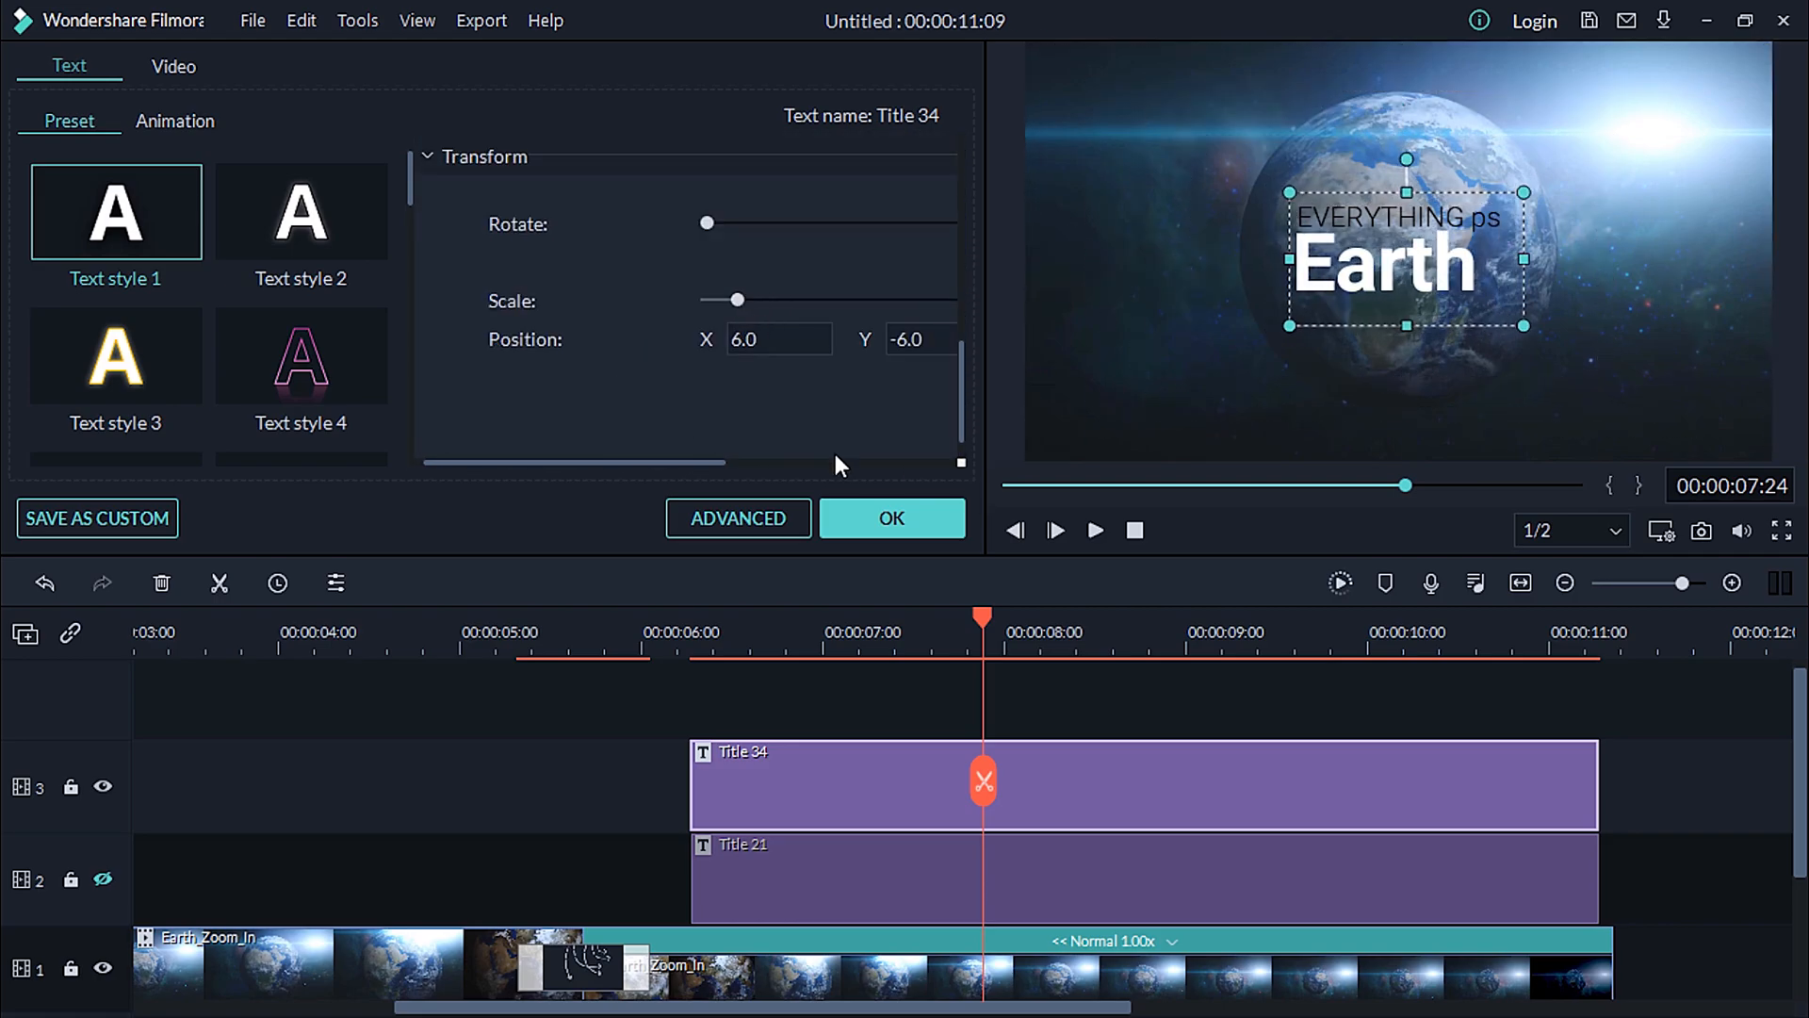
{"action": "left_click", "coordinate": [853, 519]}
{"action": "left_click", "coordinate": [611, 632]}
{"action": "key", "text": "space"}
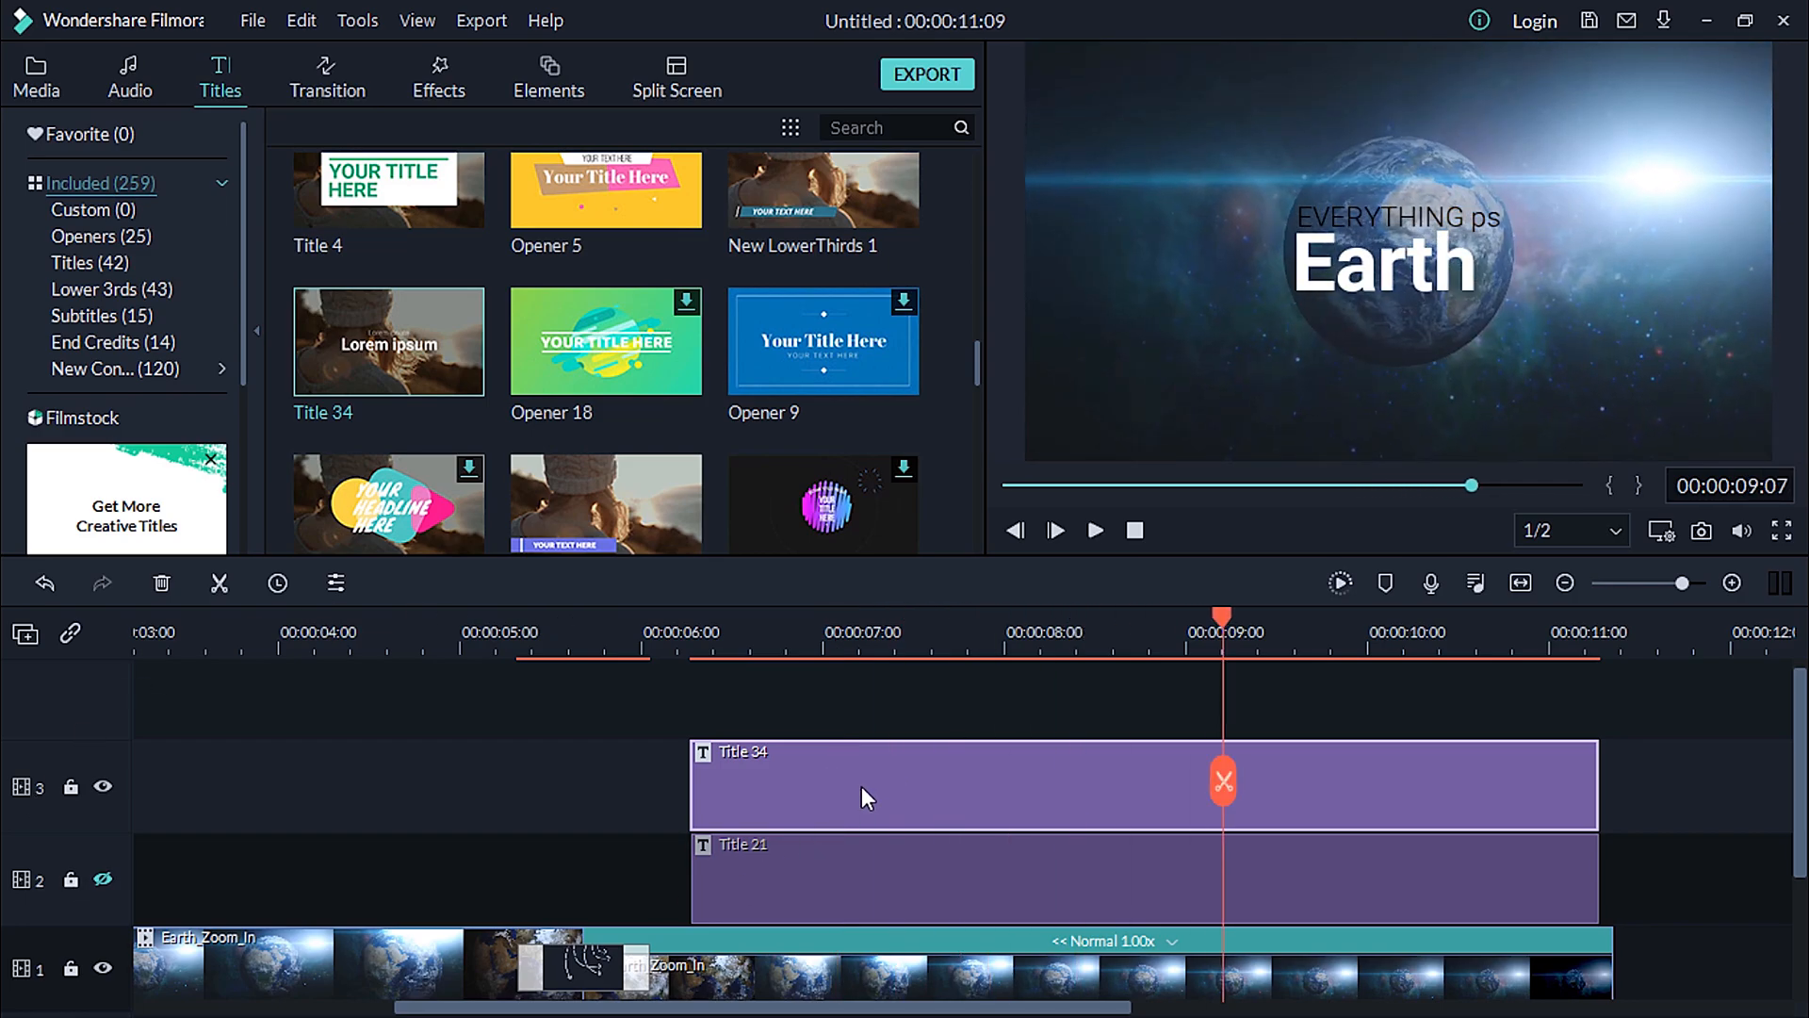
- Delete the Title 34 clip and make track 2 with Title 21 visible again
{"action": "key", "text": "Delete"}
{"action": "left_click", "coordinate": [102, 878]}
- Play the sequence from about 00:00:04:10 into the Title 21 clip and bring the audio track into view
{"action": "left_click", "coordinate": [350, 631]}
{"action": "key", "text": "space"}
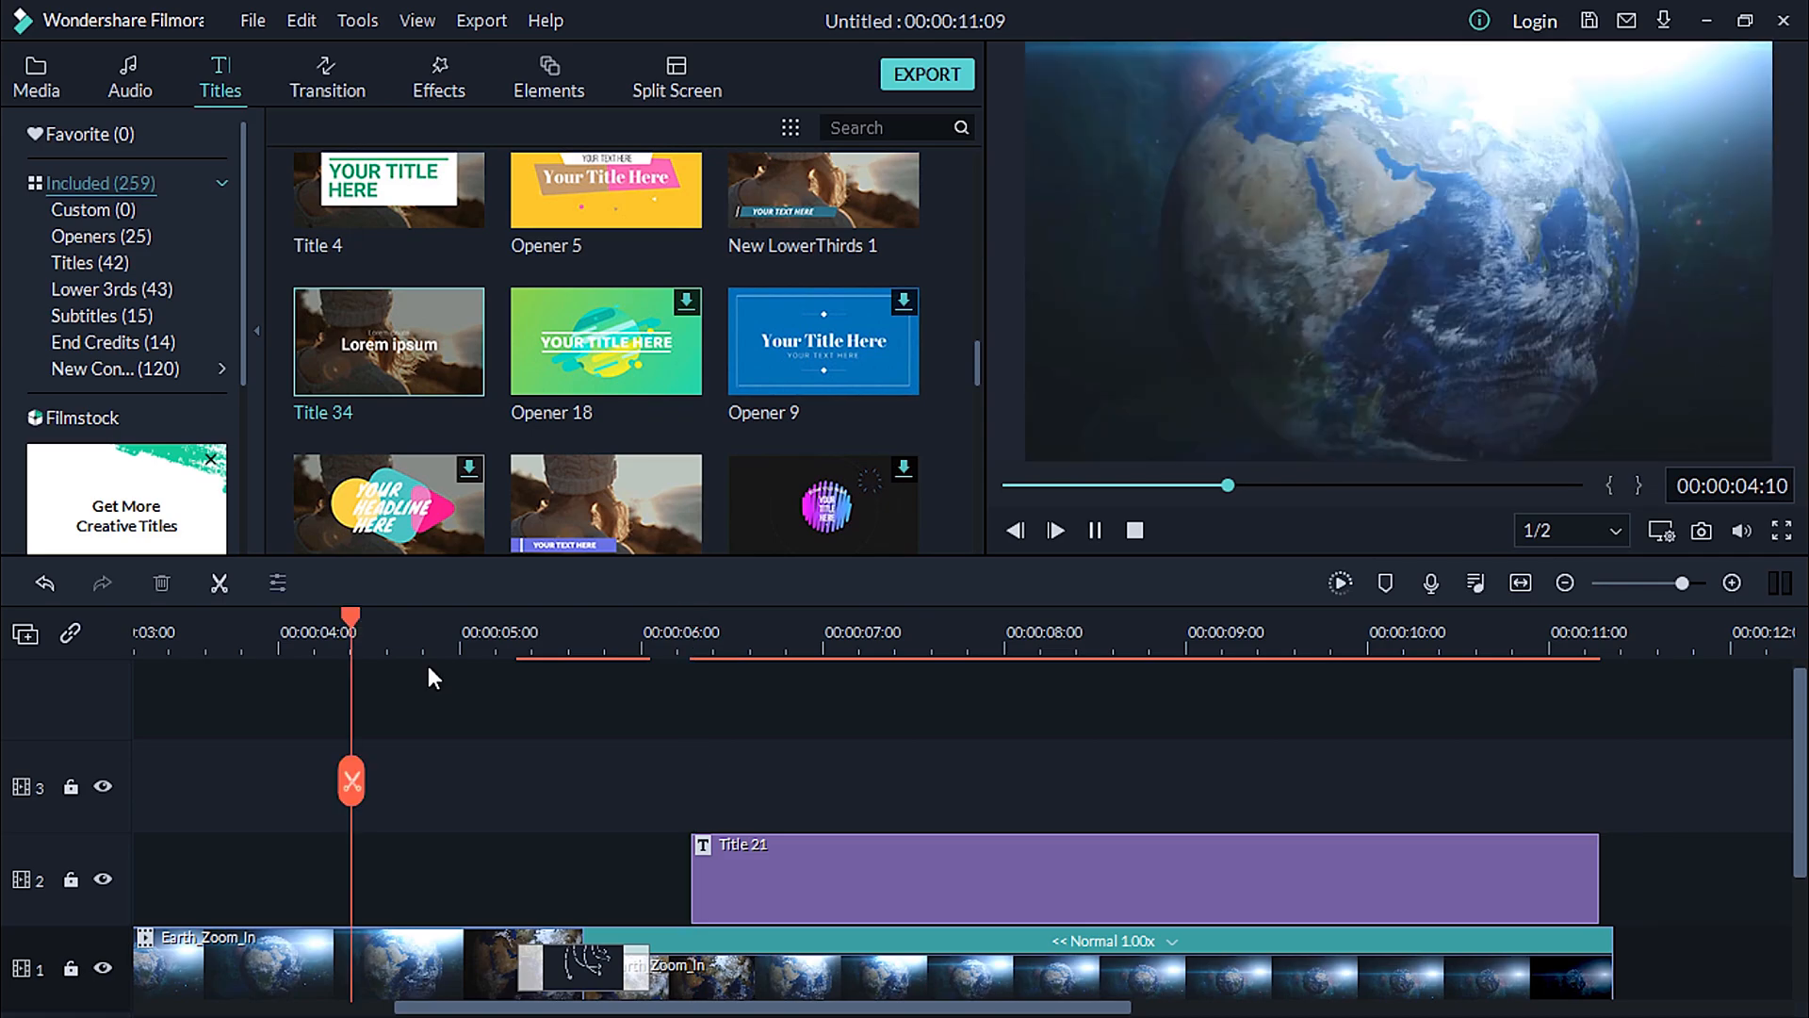
{"action": "key", "text": "space"}
{"action": "left_click_drag", "start_coordinate": [1802, 747], "coordinate": [1802, 886]}
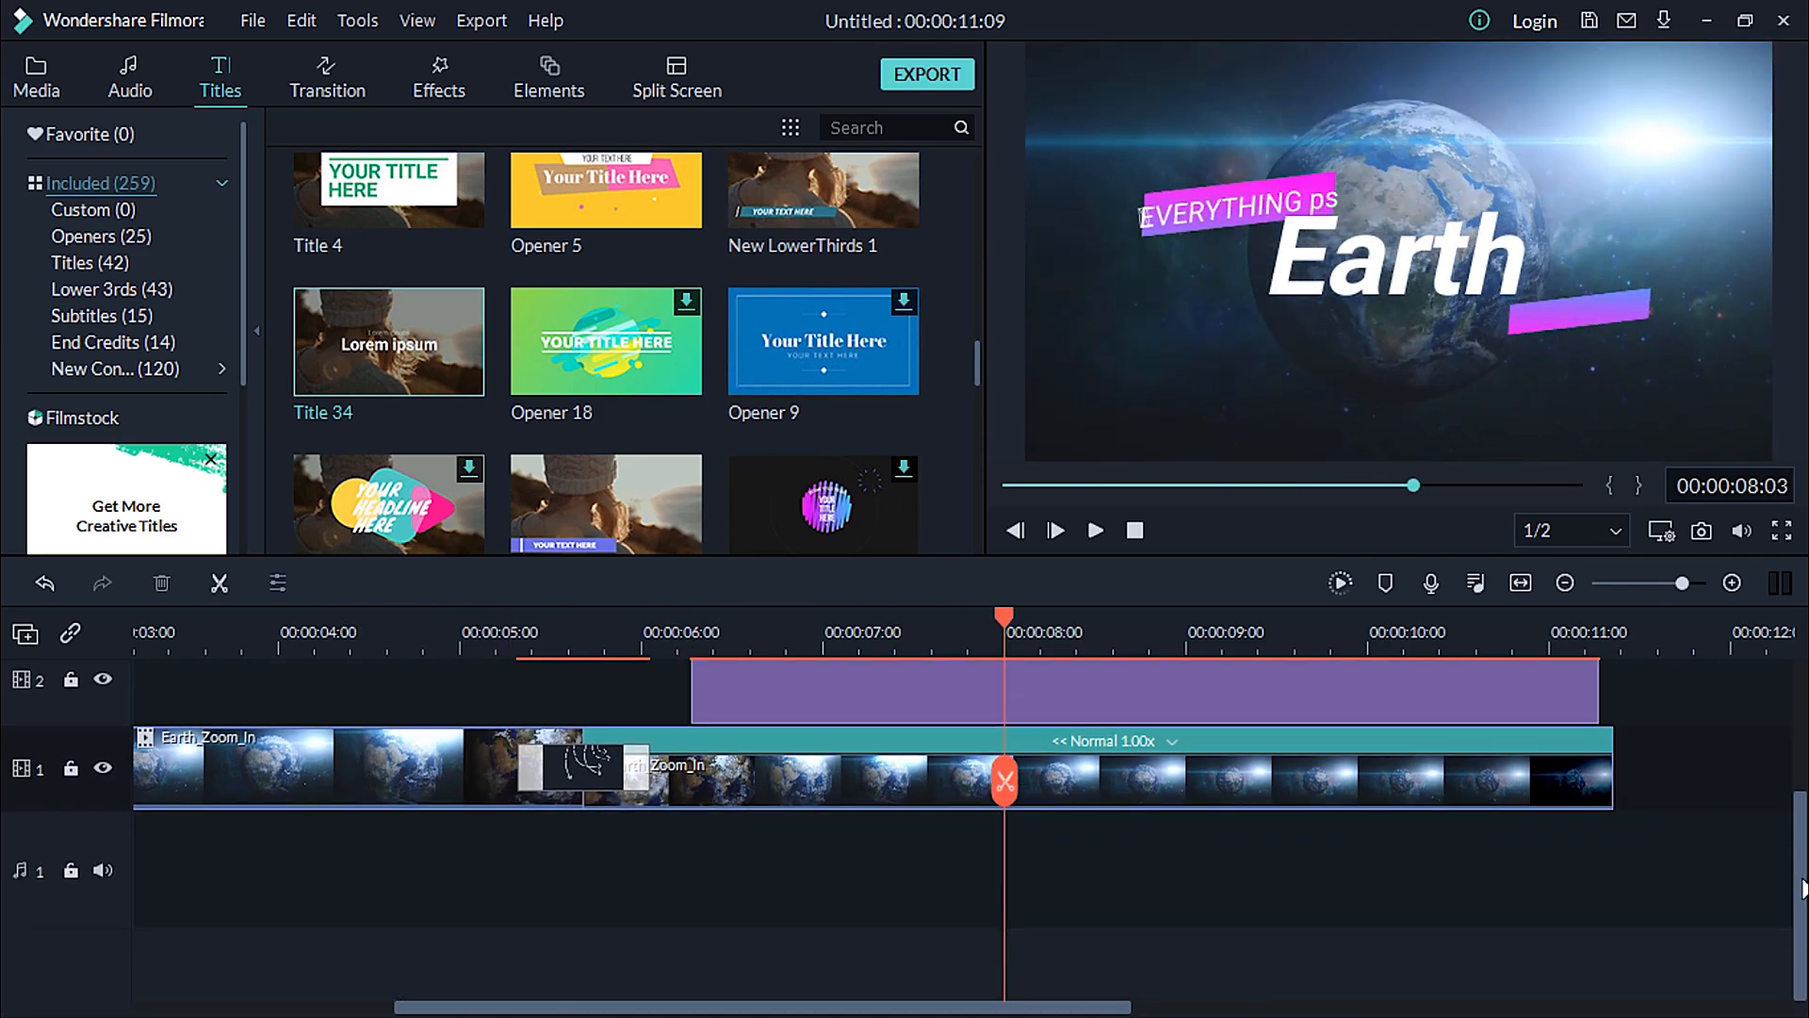
- Place the Toe_Jam music from the project media on audio track 1 at the start of the timeline
{"action": "left_click", "coordinate": [36, 75]}
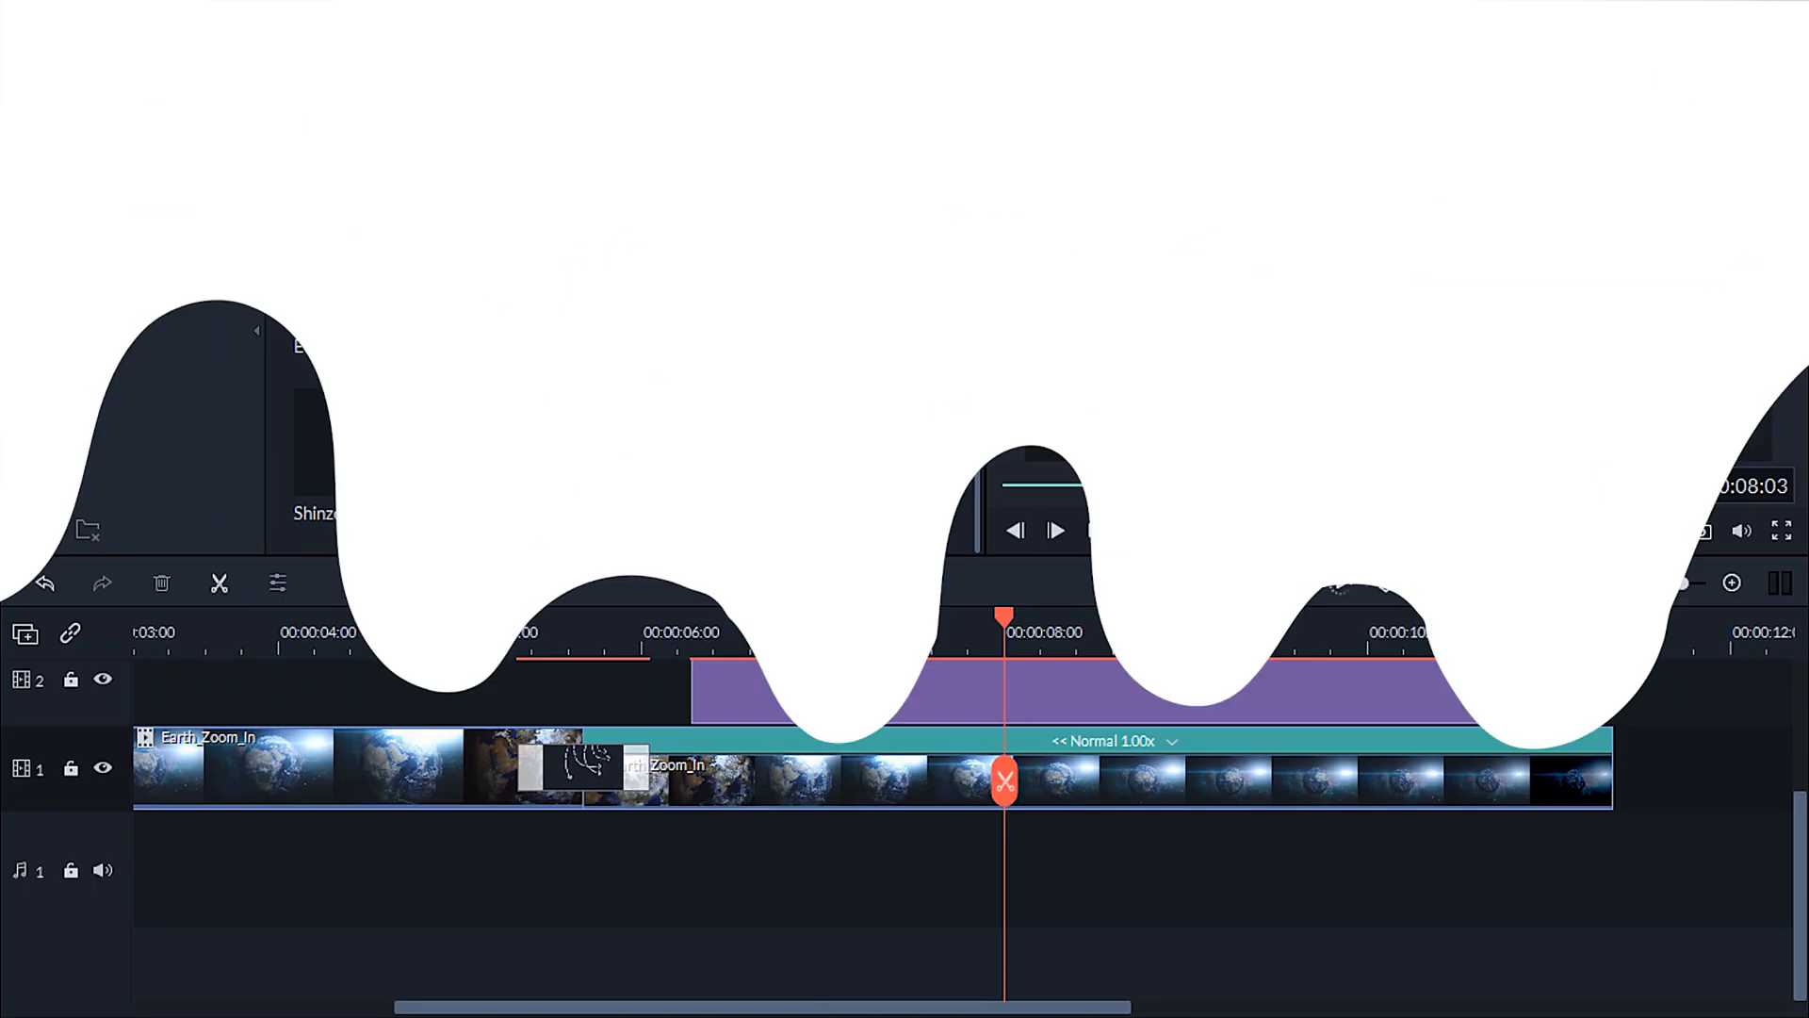
{"action": "left_click", "coordinate": [138, 62]}
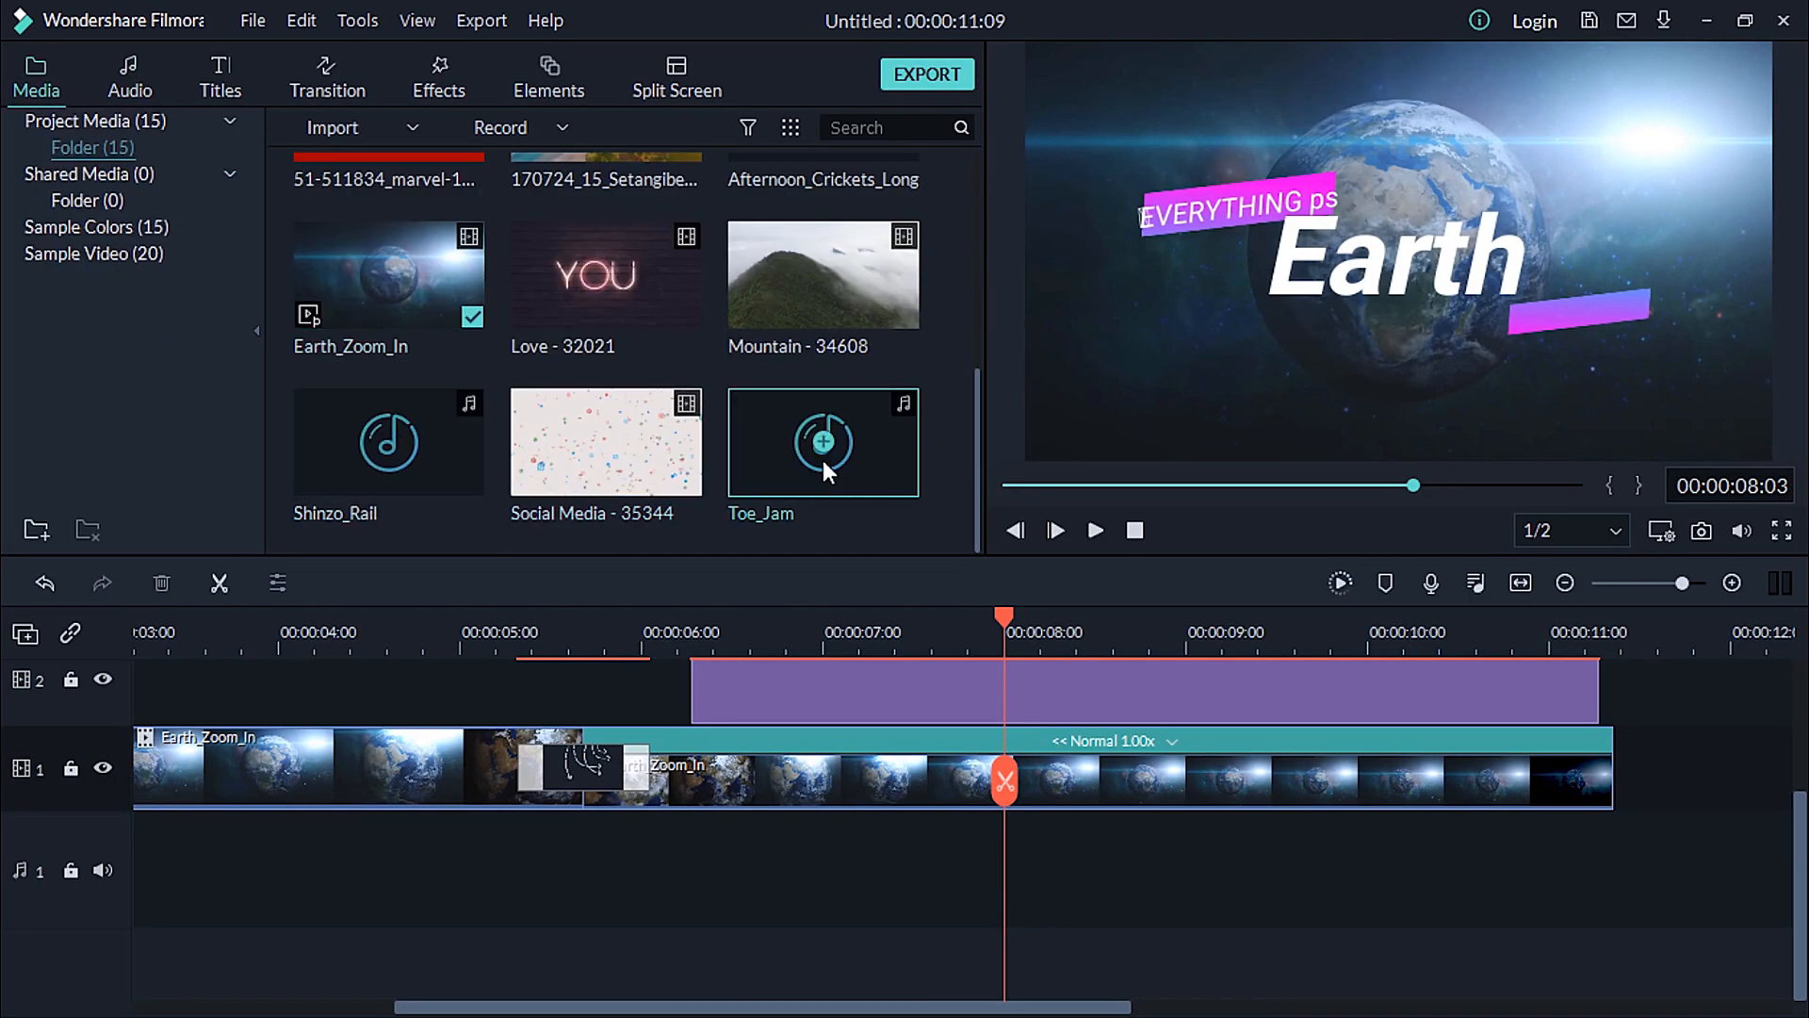
{"action": "left_click_drag", "start_coordinate": [823, 460], "coordinate": [90, 918]}
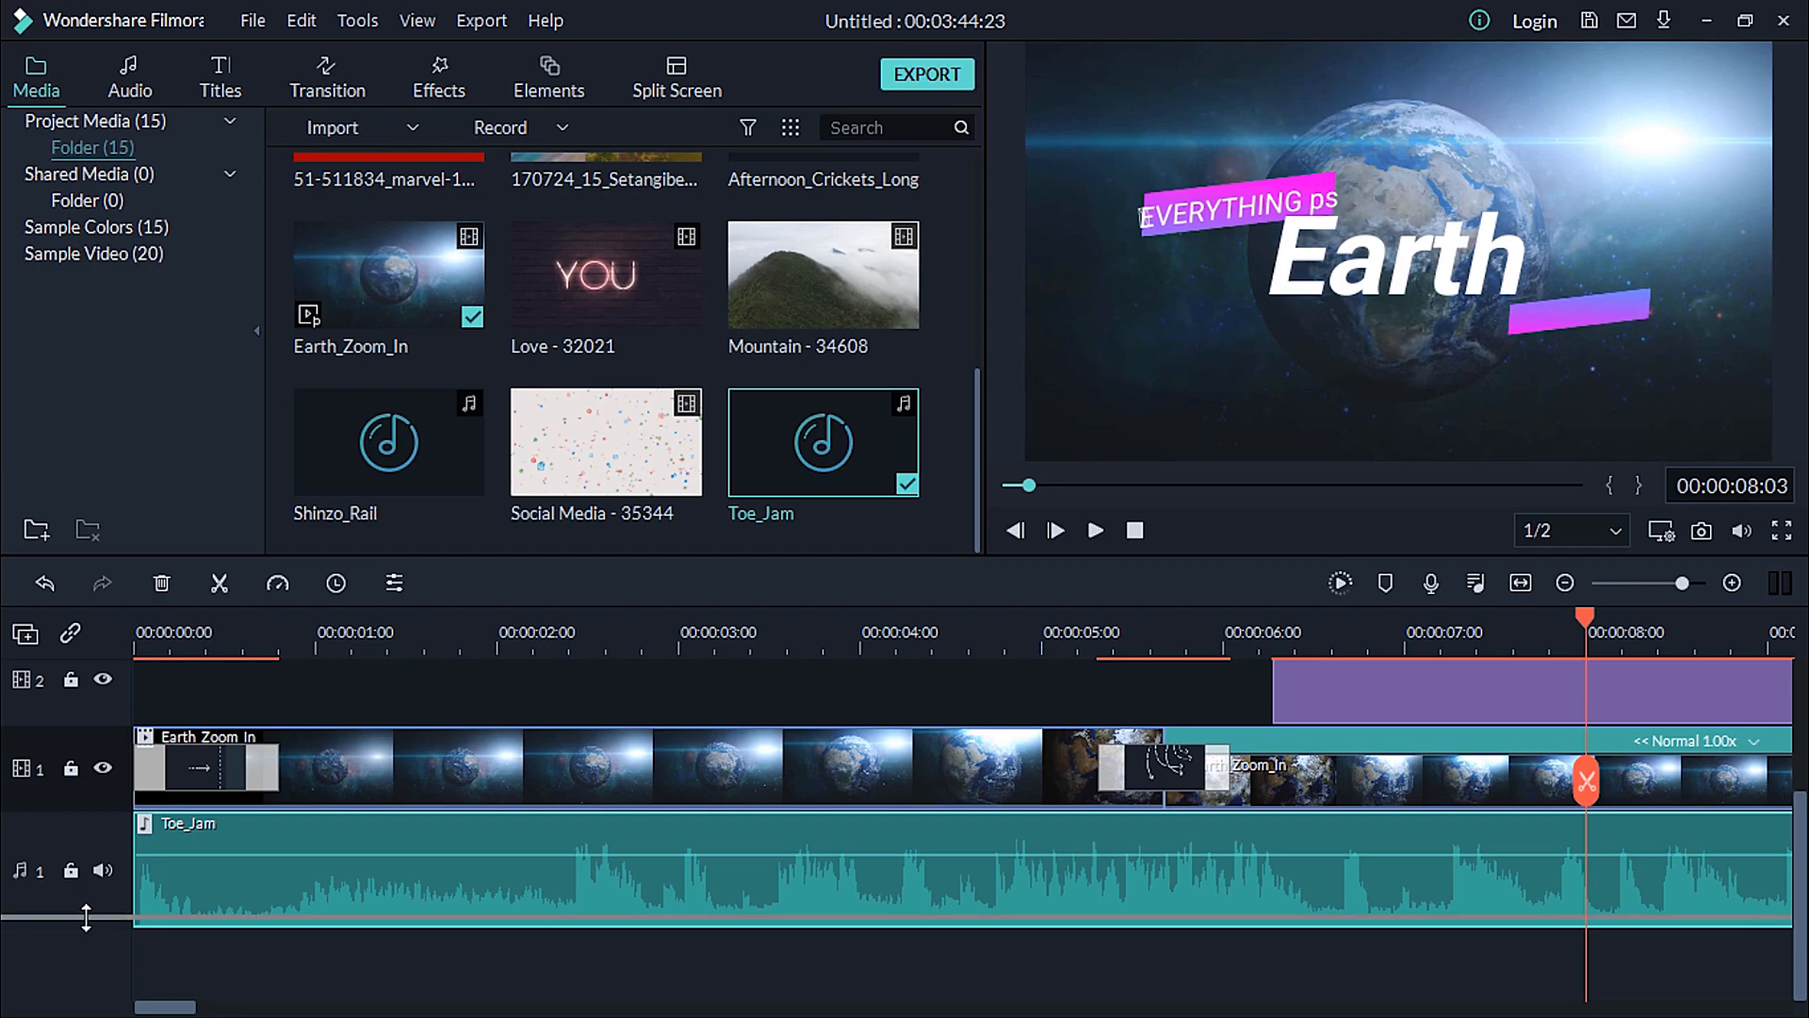
{"action": "scroll", "coordinate": [86, 905], "scroll_direction": "down", "scroll_amount": 1}
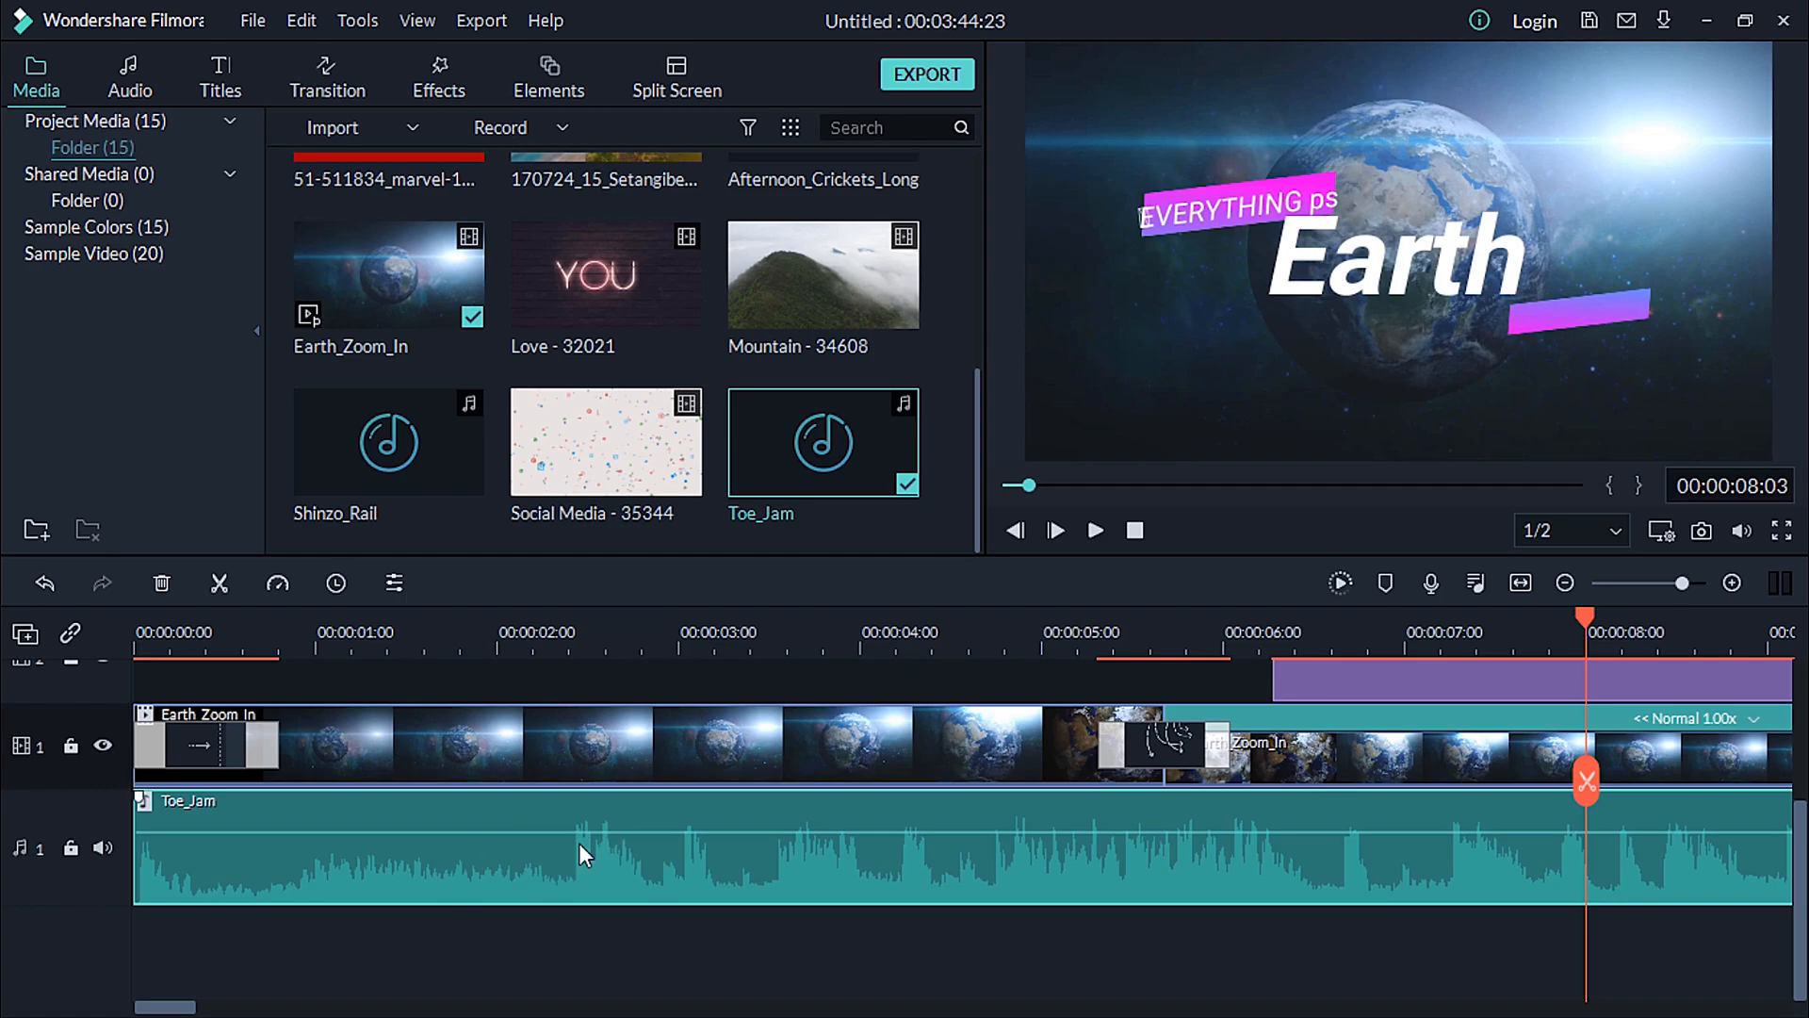
- Play the sequence with the Toe_Jam music from the start to about 00:00:11:07
{"action": "mouse_move", "coordinate": [514, 829]}
{"action": "mouse_move", "coordinate": [514, 829]}
{"action": "left_mouse_down"}
{"action": "mouse_move", "coordinate": [513, 814]}
{"action": "mouse_move", "coordinate": [509, 852]}
{"action": "mouse_move", "coordinate": [511, 835]}
{"action": "left_mouse_up"}
{"action": "left_click", "coordinate": [246, 637]}
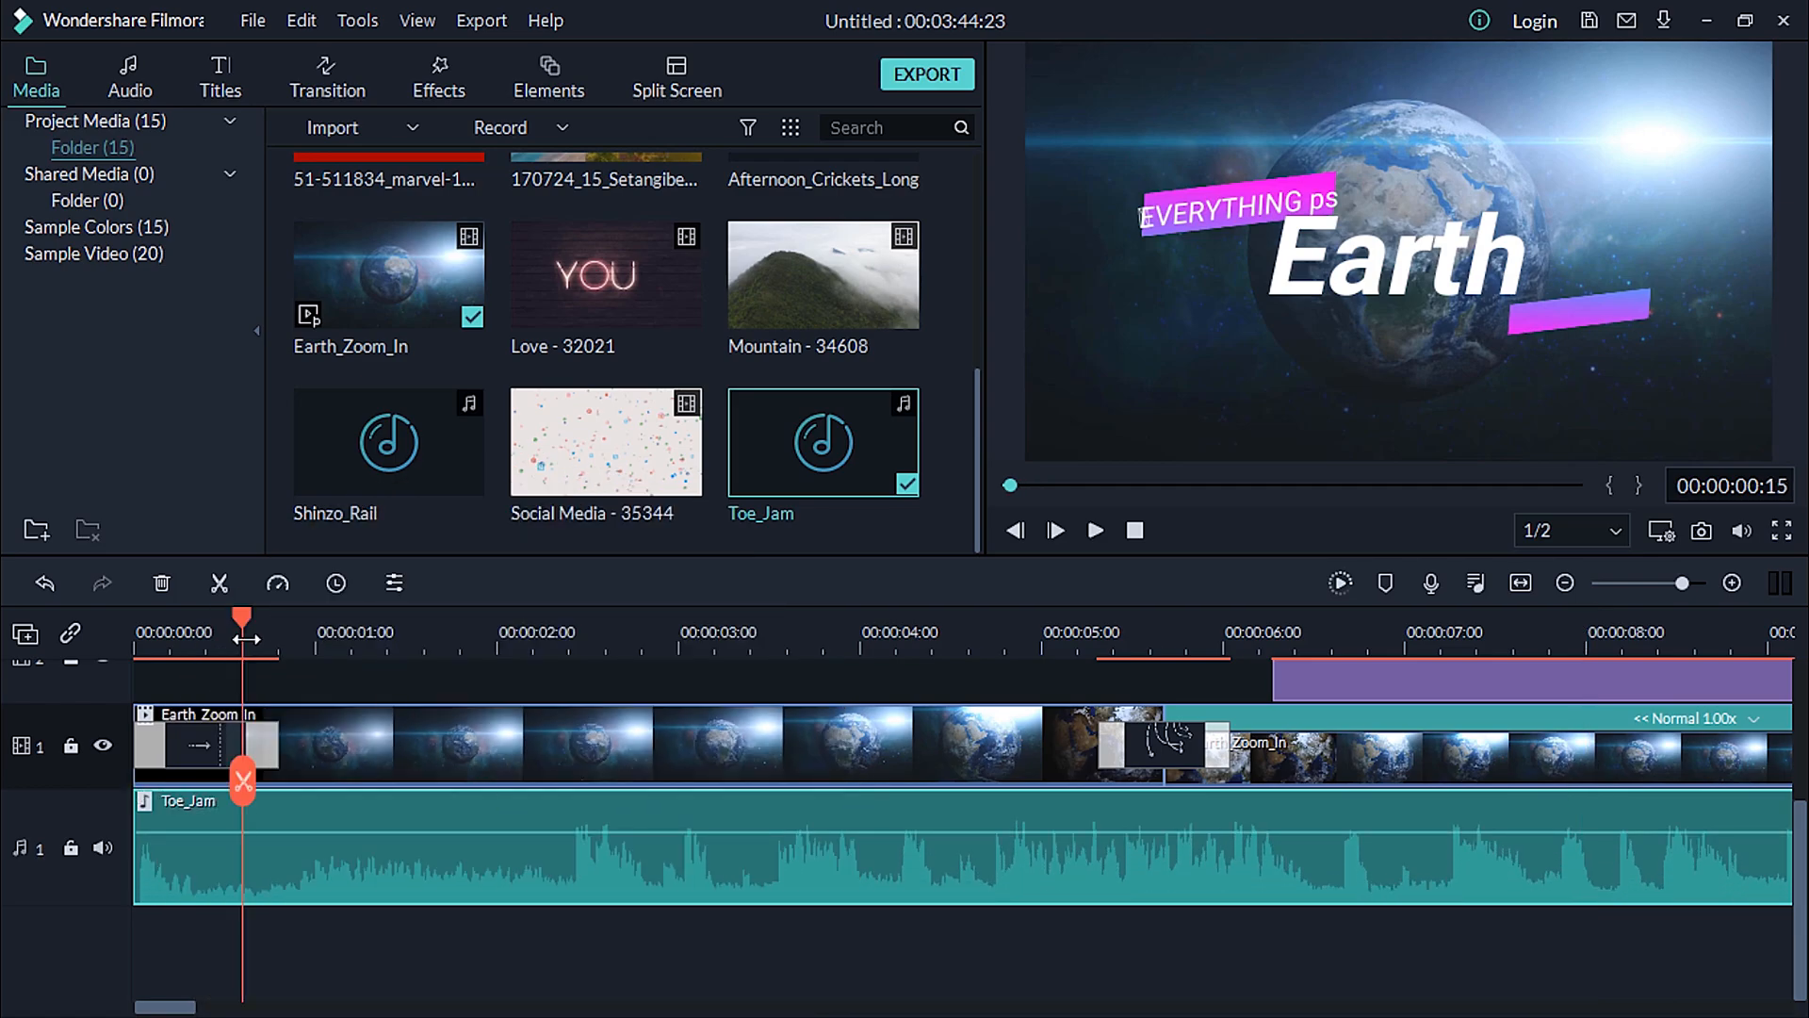
{"action": "key", "text": "Home"}
{"action": "key", "text": "space"}
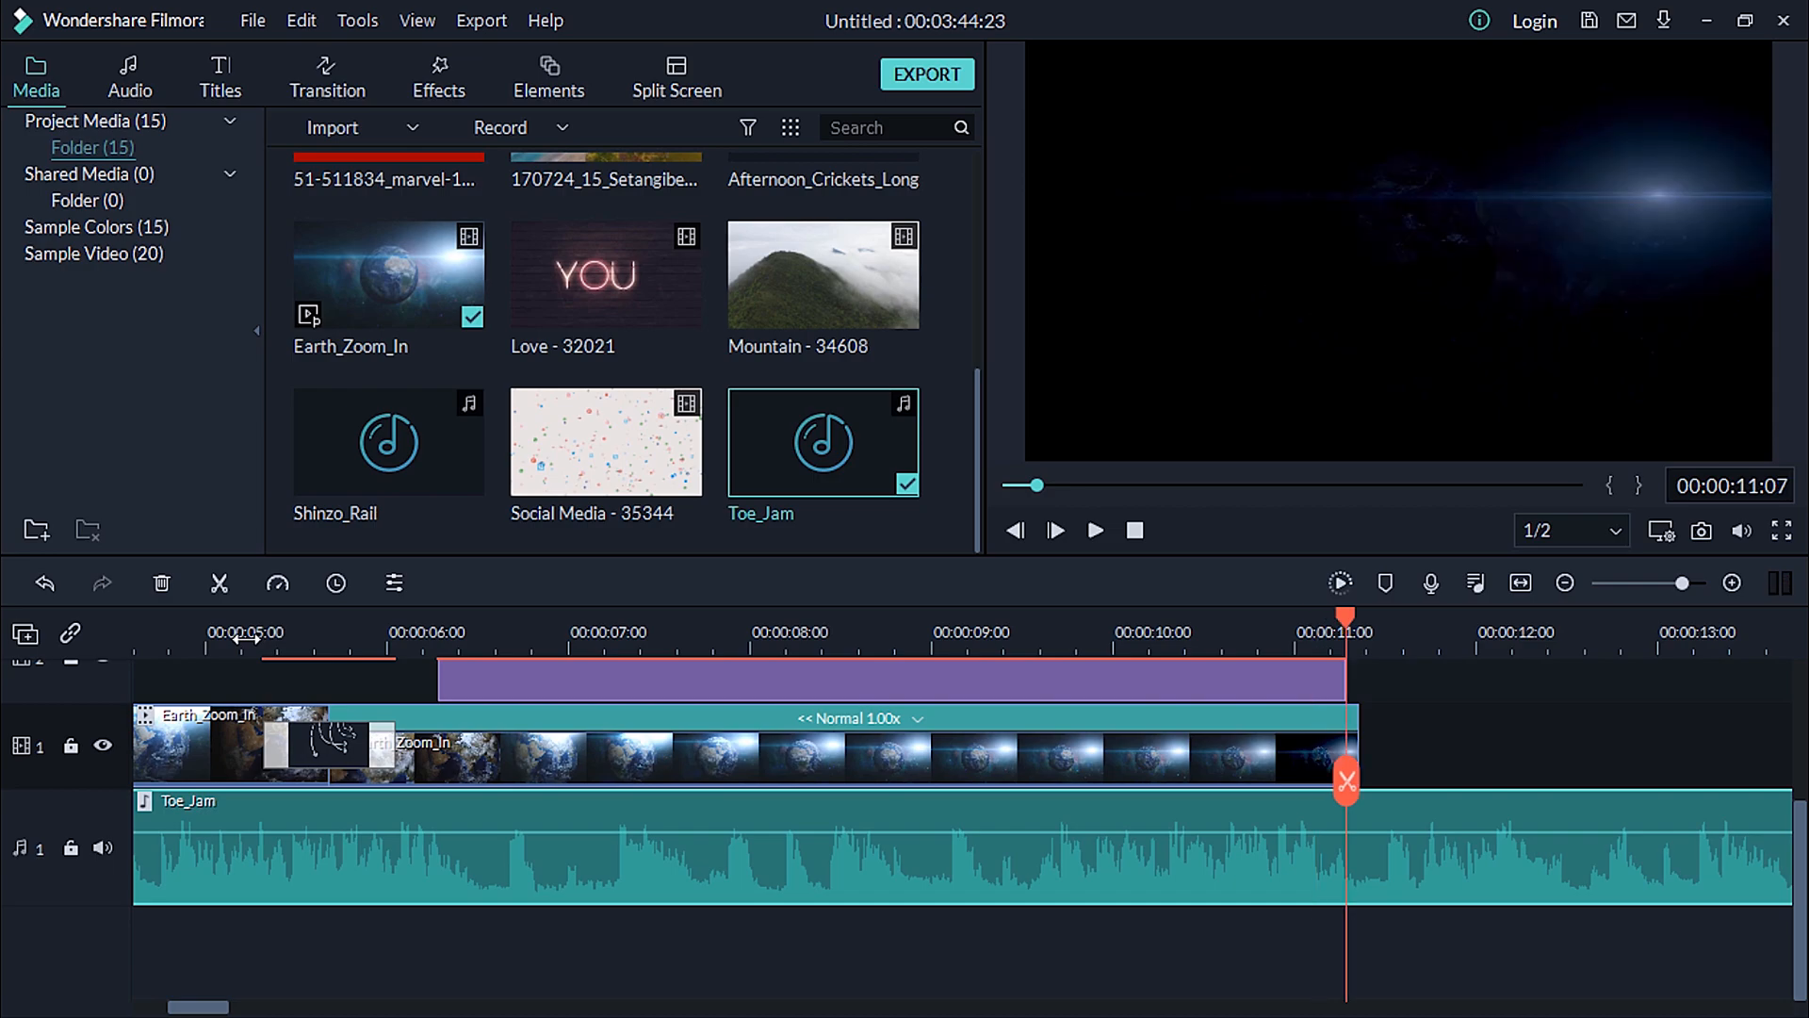
- Split the Toe_Jam clip at the end of the video and delete the excess audio
{"action": "left_click", "coordinate": [1362, 782]}
{"action": "left_click", "coordinate": [1456, 843]}
{"action": "key", "text": "Delete"}
- Add a fade-in of about 2.28 s to the start of the Toe_Jam clip
{"action": "key", "text": "Up"}
{"action": "key", "text": "Up"}
{"action": "left_click_drag", "start_coordinate": [138, 620], "coordinate": [758, 679]}
{"action": "left_click", "coordinate": [173, 828]}
{"action": "left_click_drag", "start_coordinate": [293, 544], "coordinate": [1808, 651]}
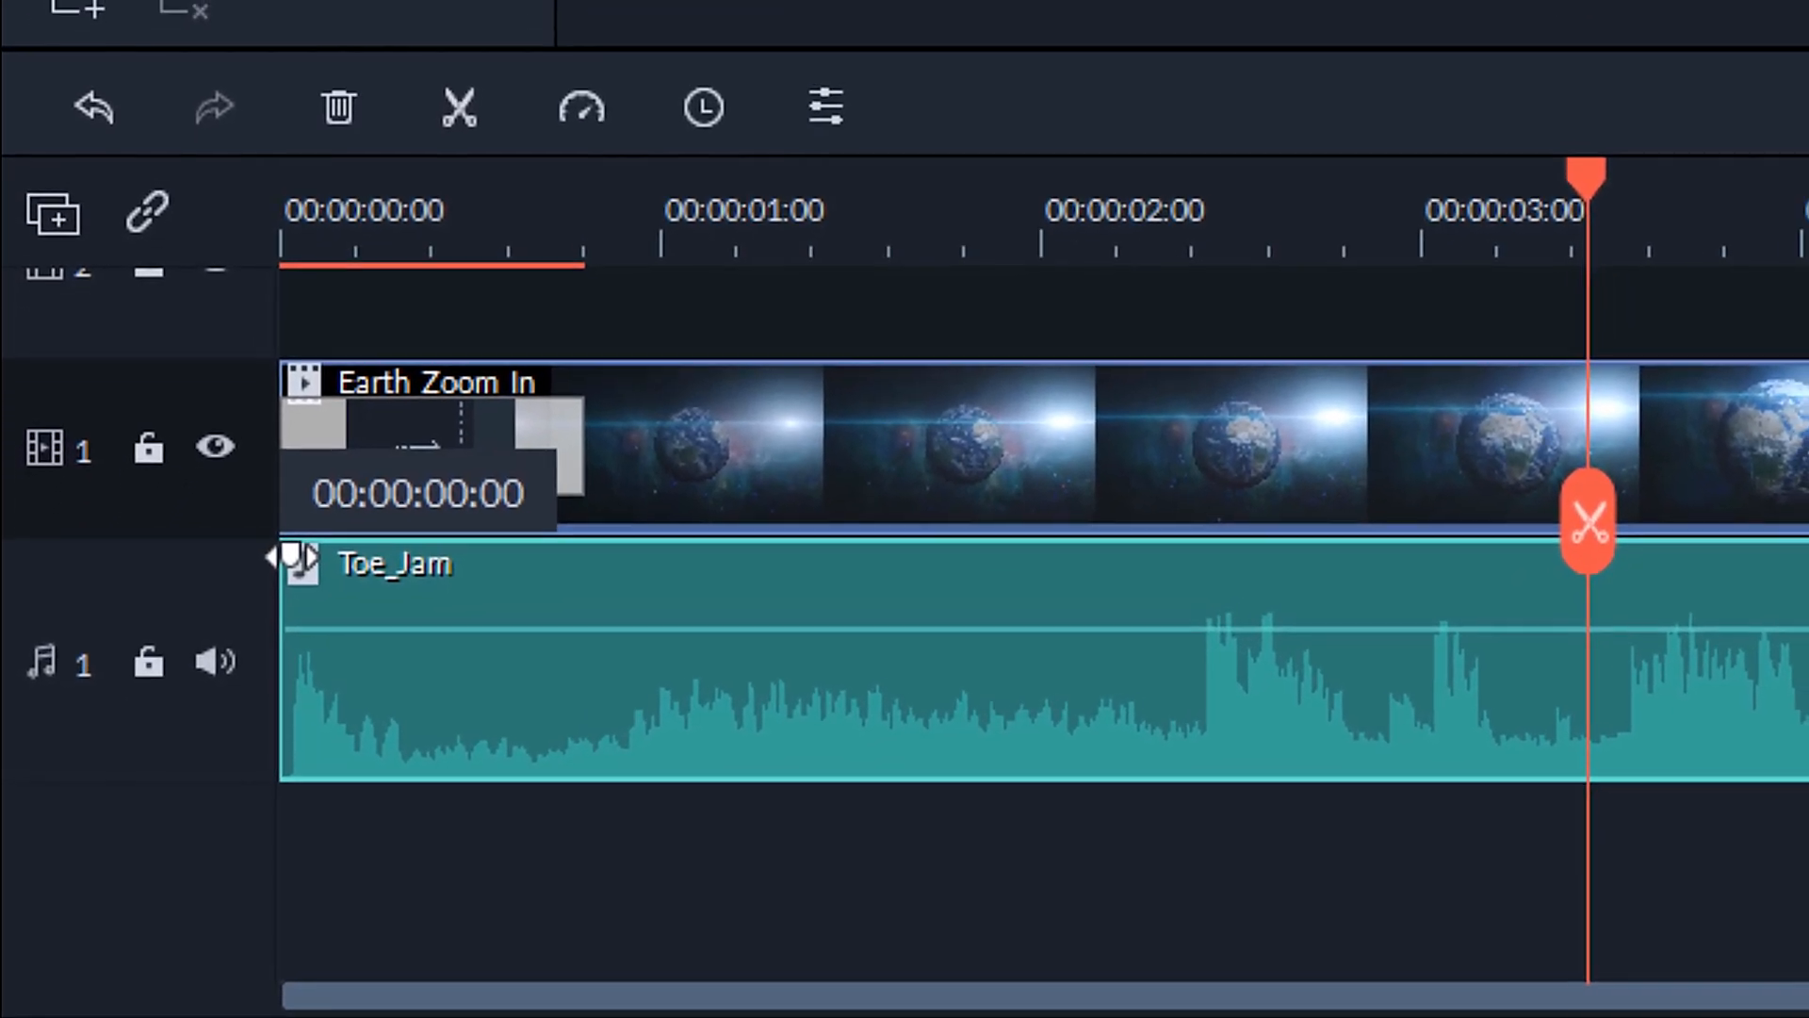
{"action": "left_click_drag", "start_coordinate": [1576, 712], "coordinate": [956, 683]}
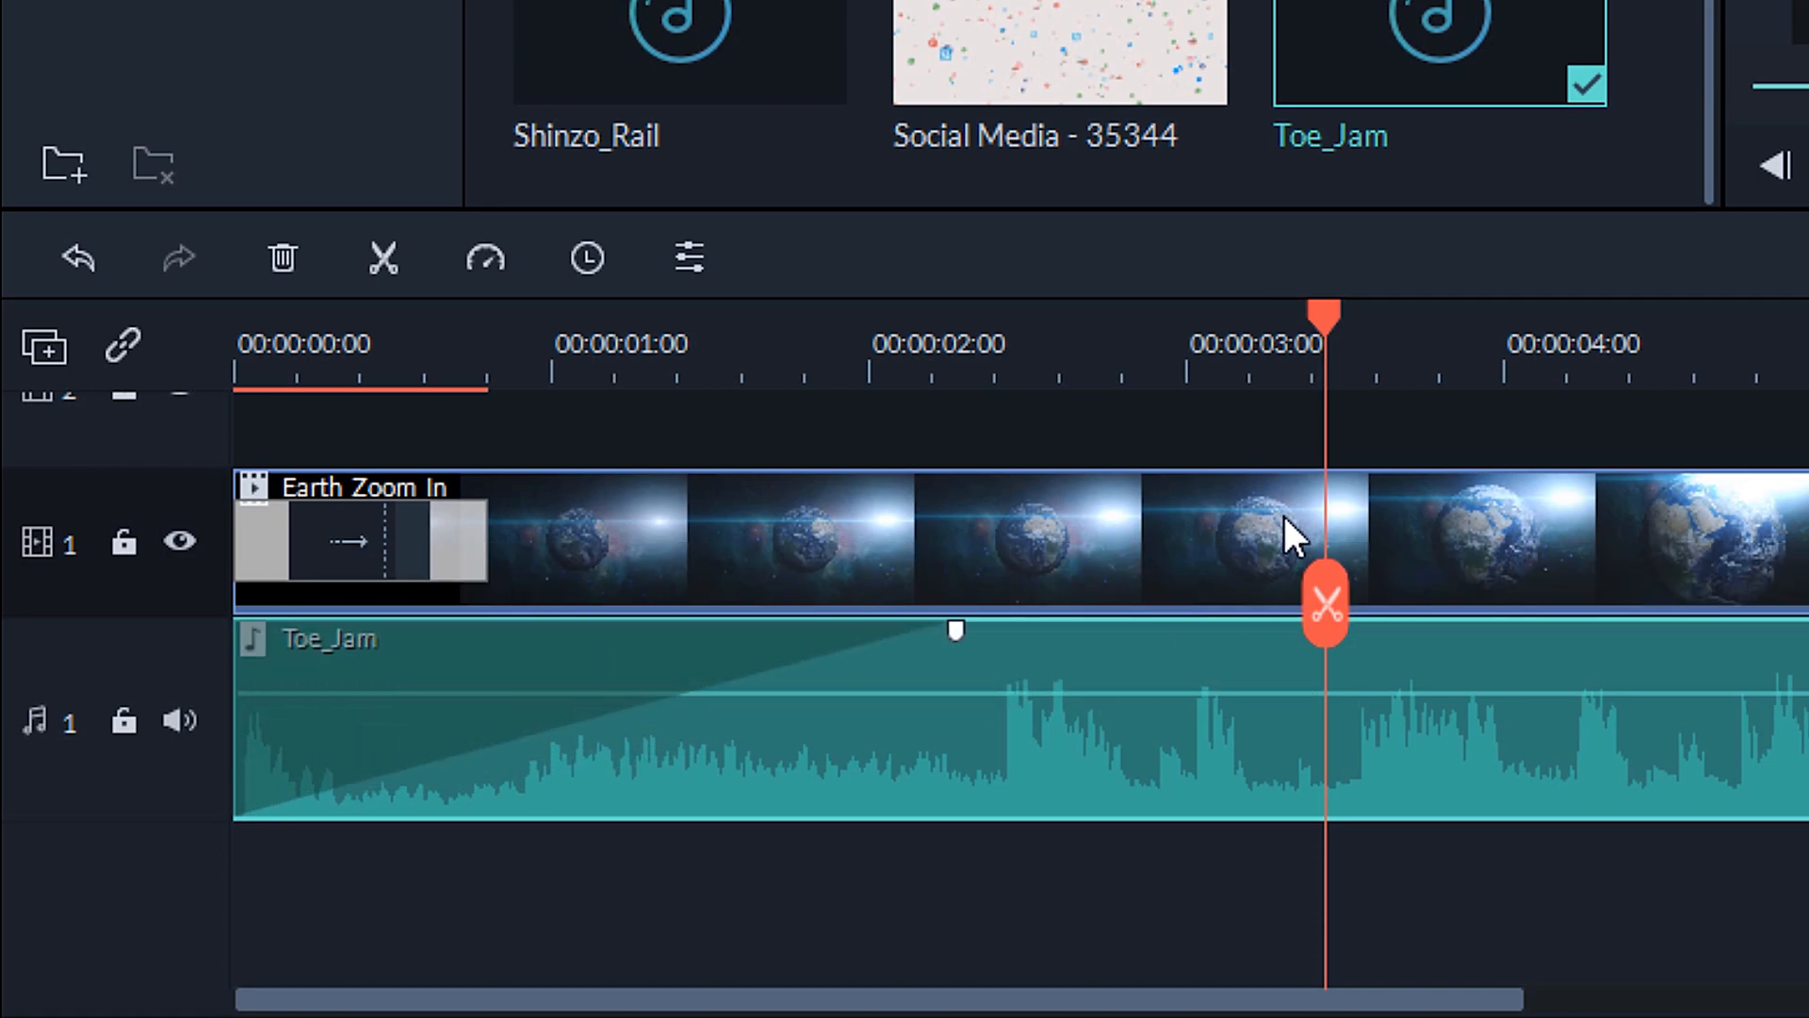
- Play the sequence from the start to about 00:00:03:02 to hear the music's fade-in
{"action": "left_click", "coordinate": [272, 365]}
{"action": "key", "text": "space"}
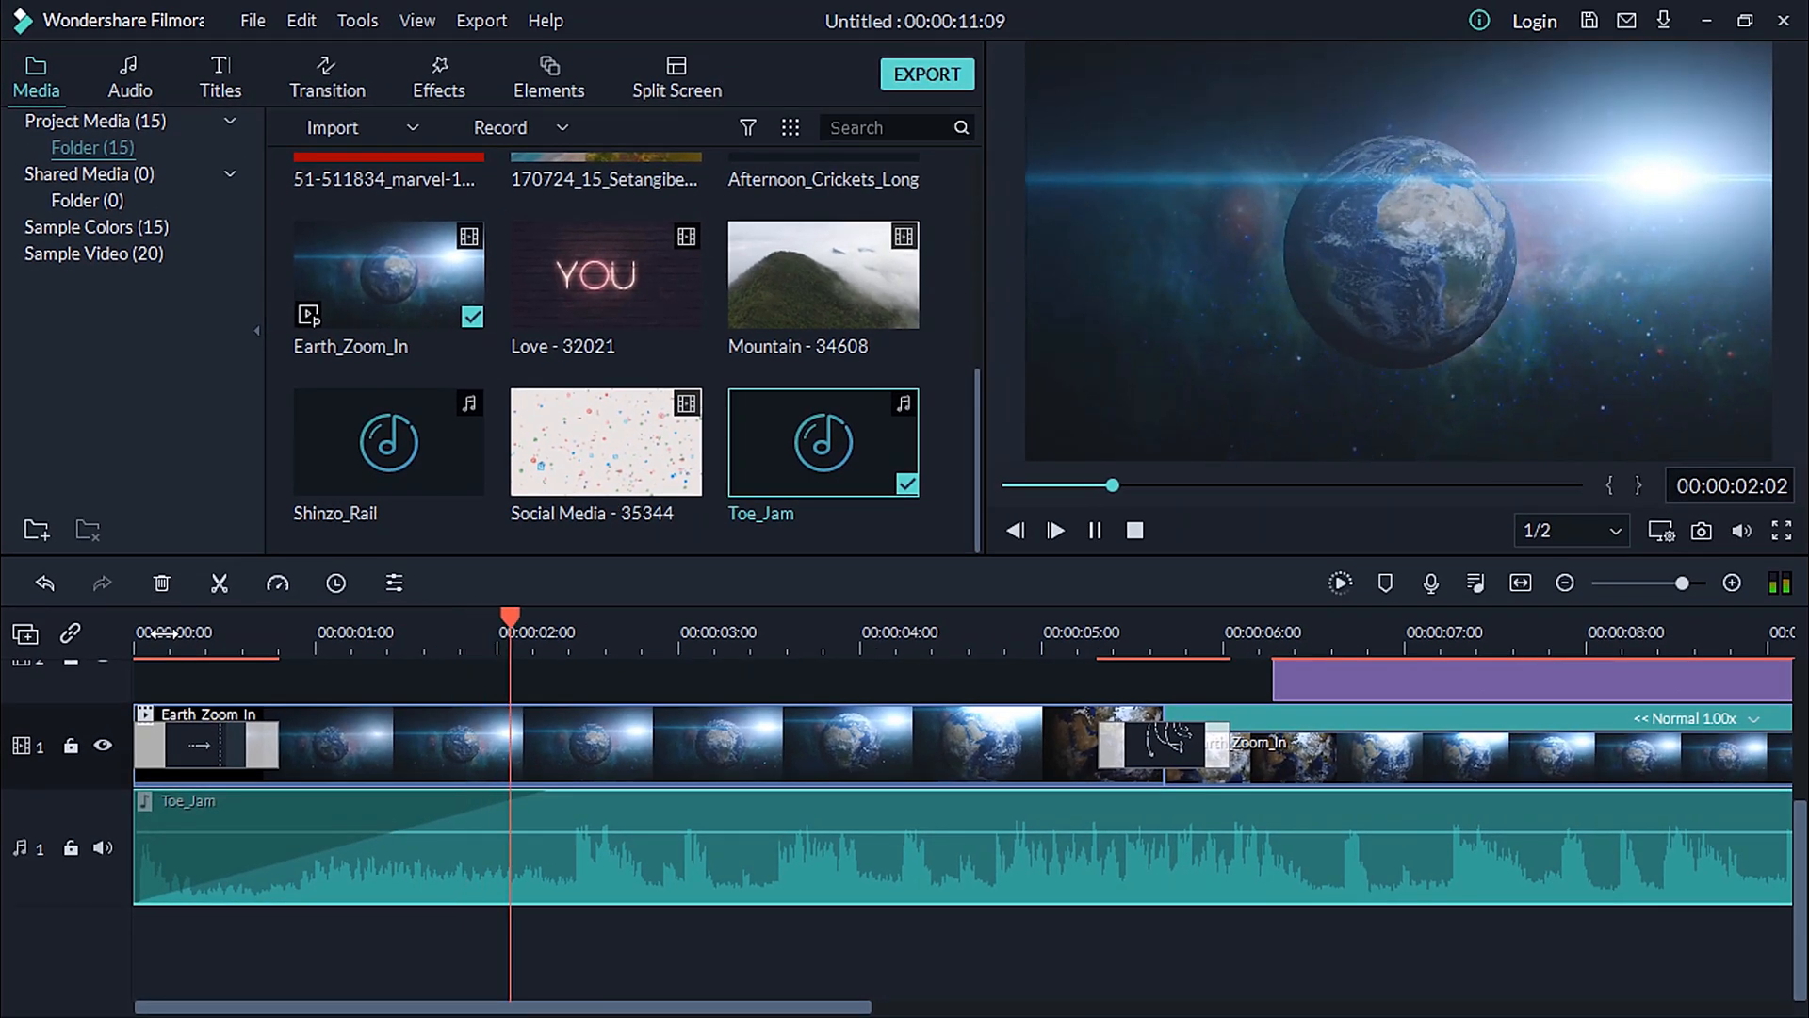
{"action": "key", "text": "space"}
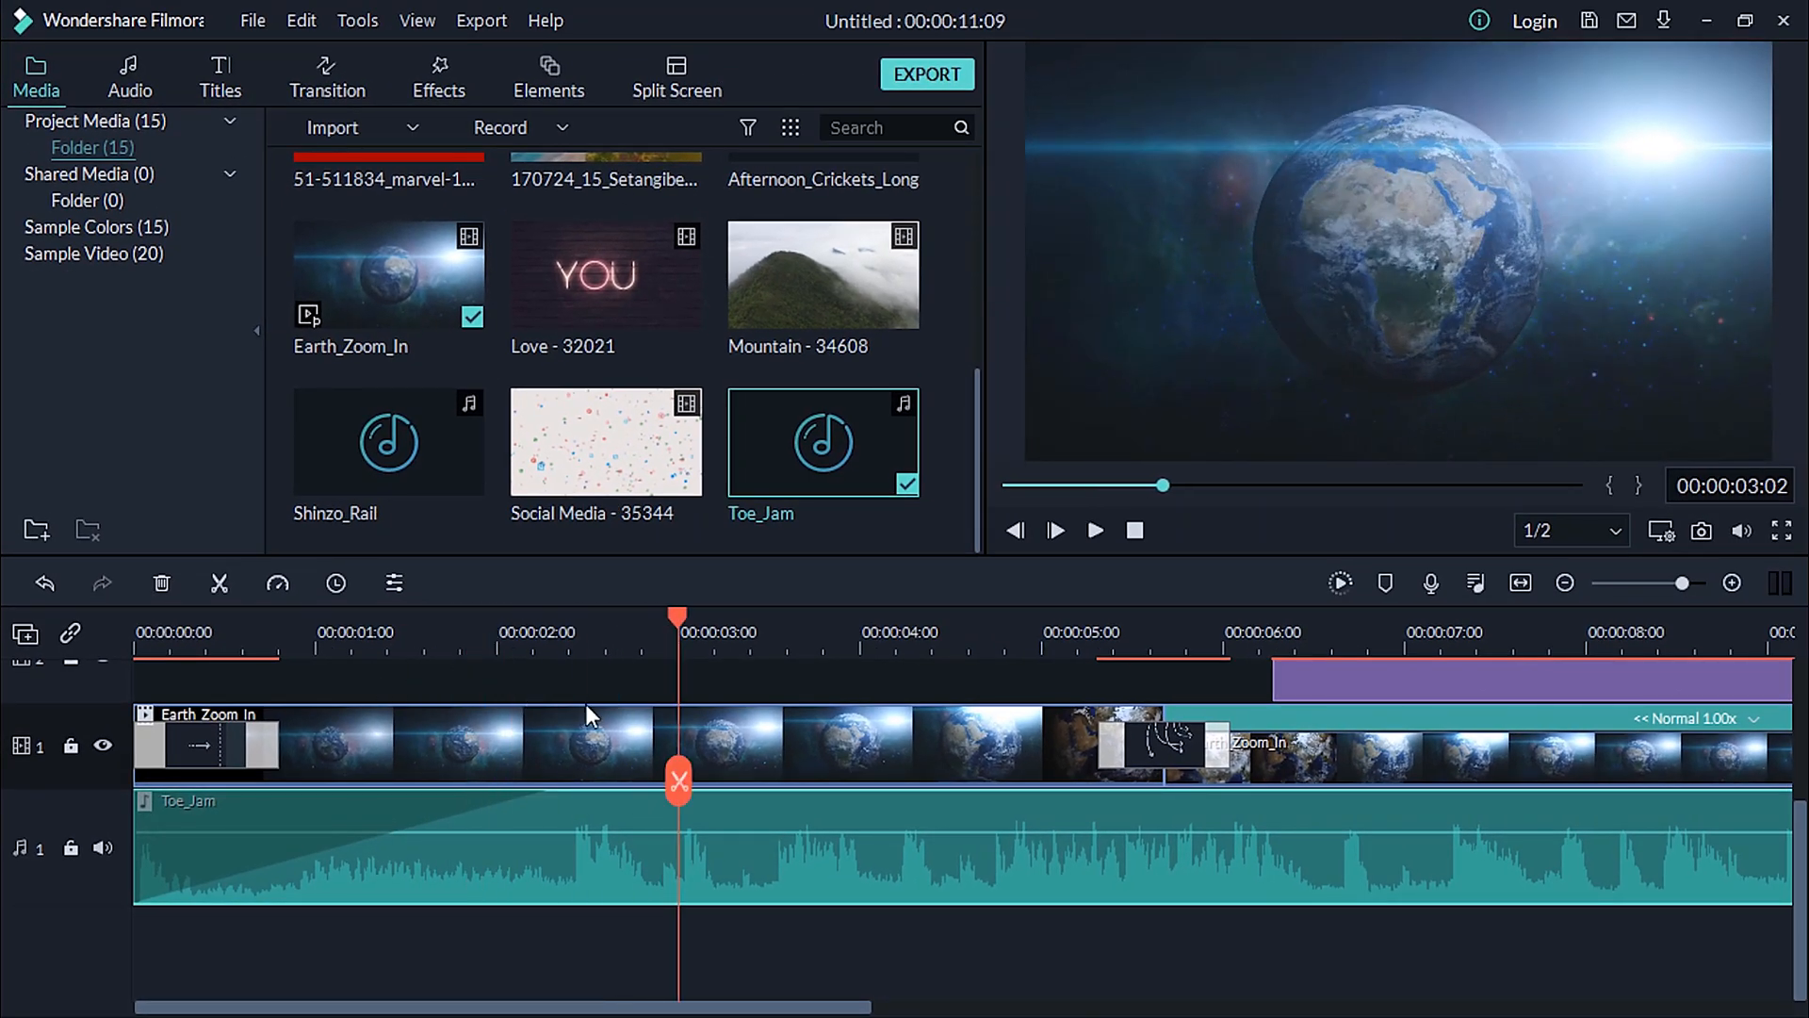
- Open the Toe_Jam clip's audio settings and examine the fade, pitch, equalizer and denoise options
{"action": "double_click", "coordinate": [1056, 854]}
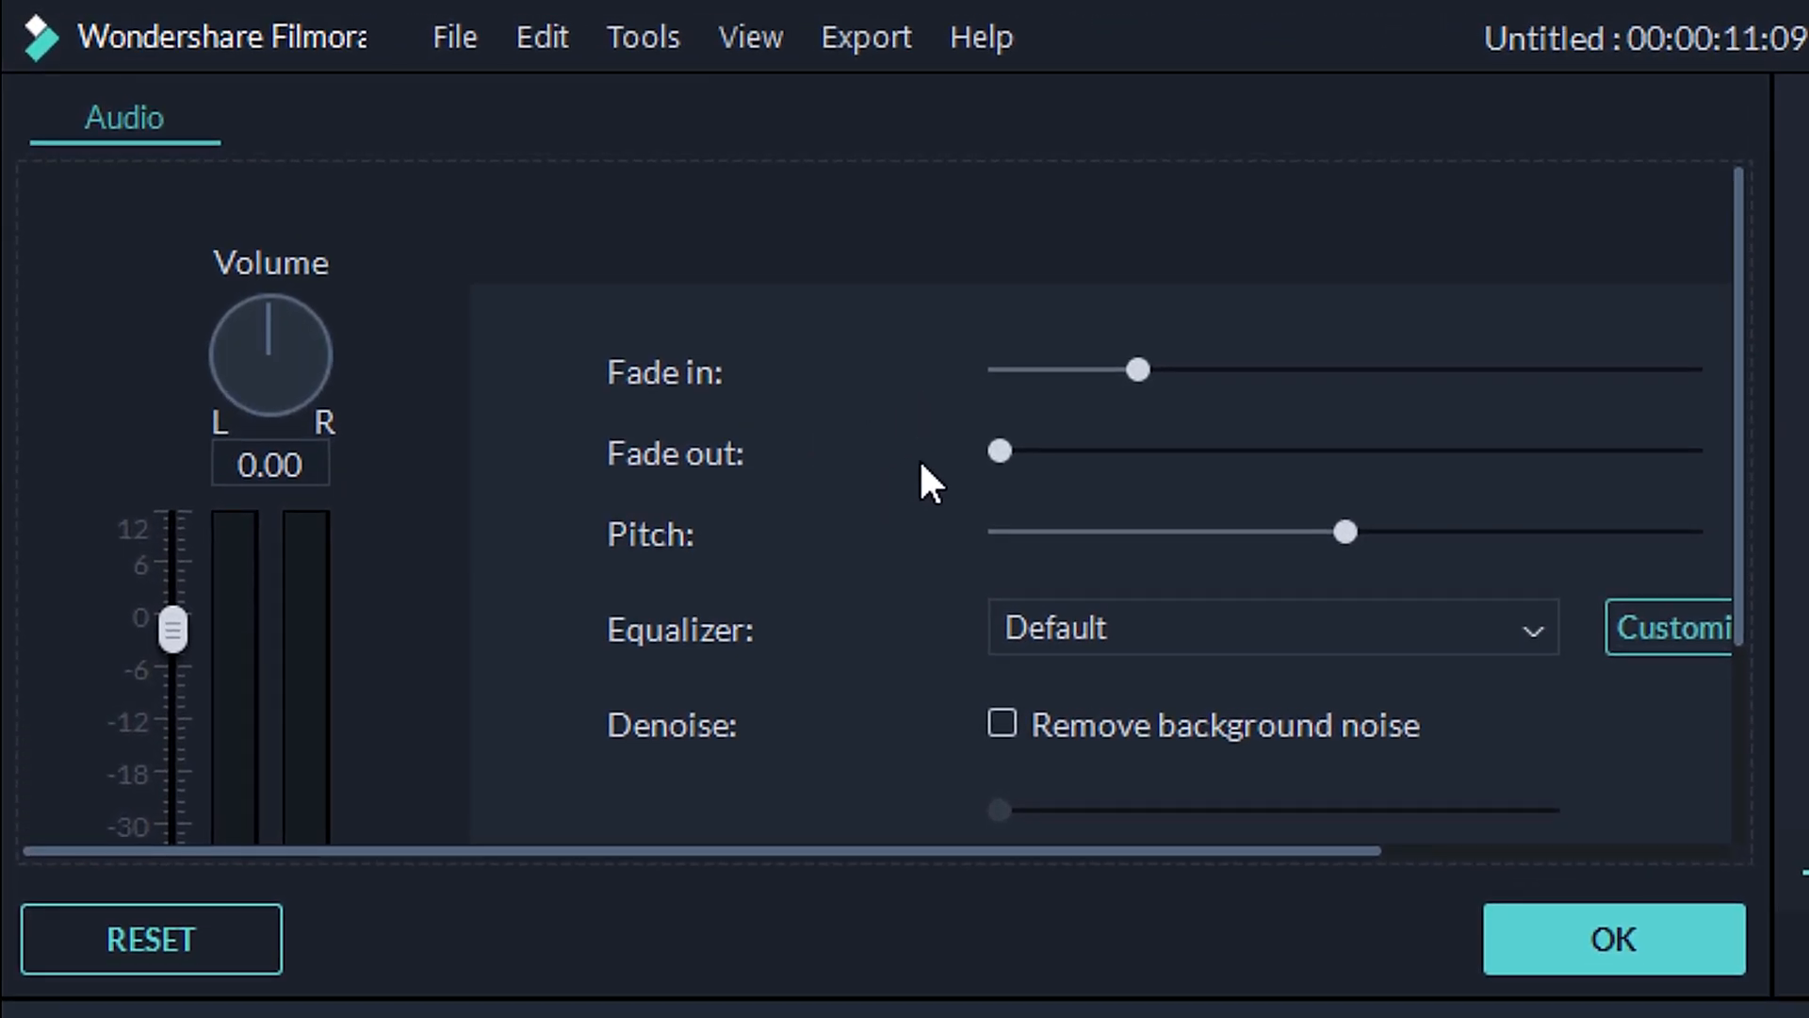
{"action": "left_click_drag", "start_coordinate": [846, 846], "coordinate": [1137, 861]}
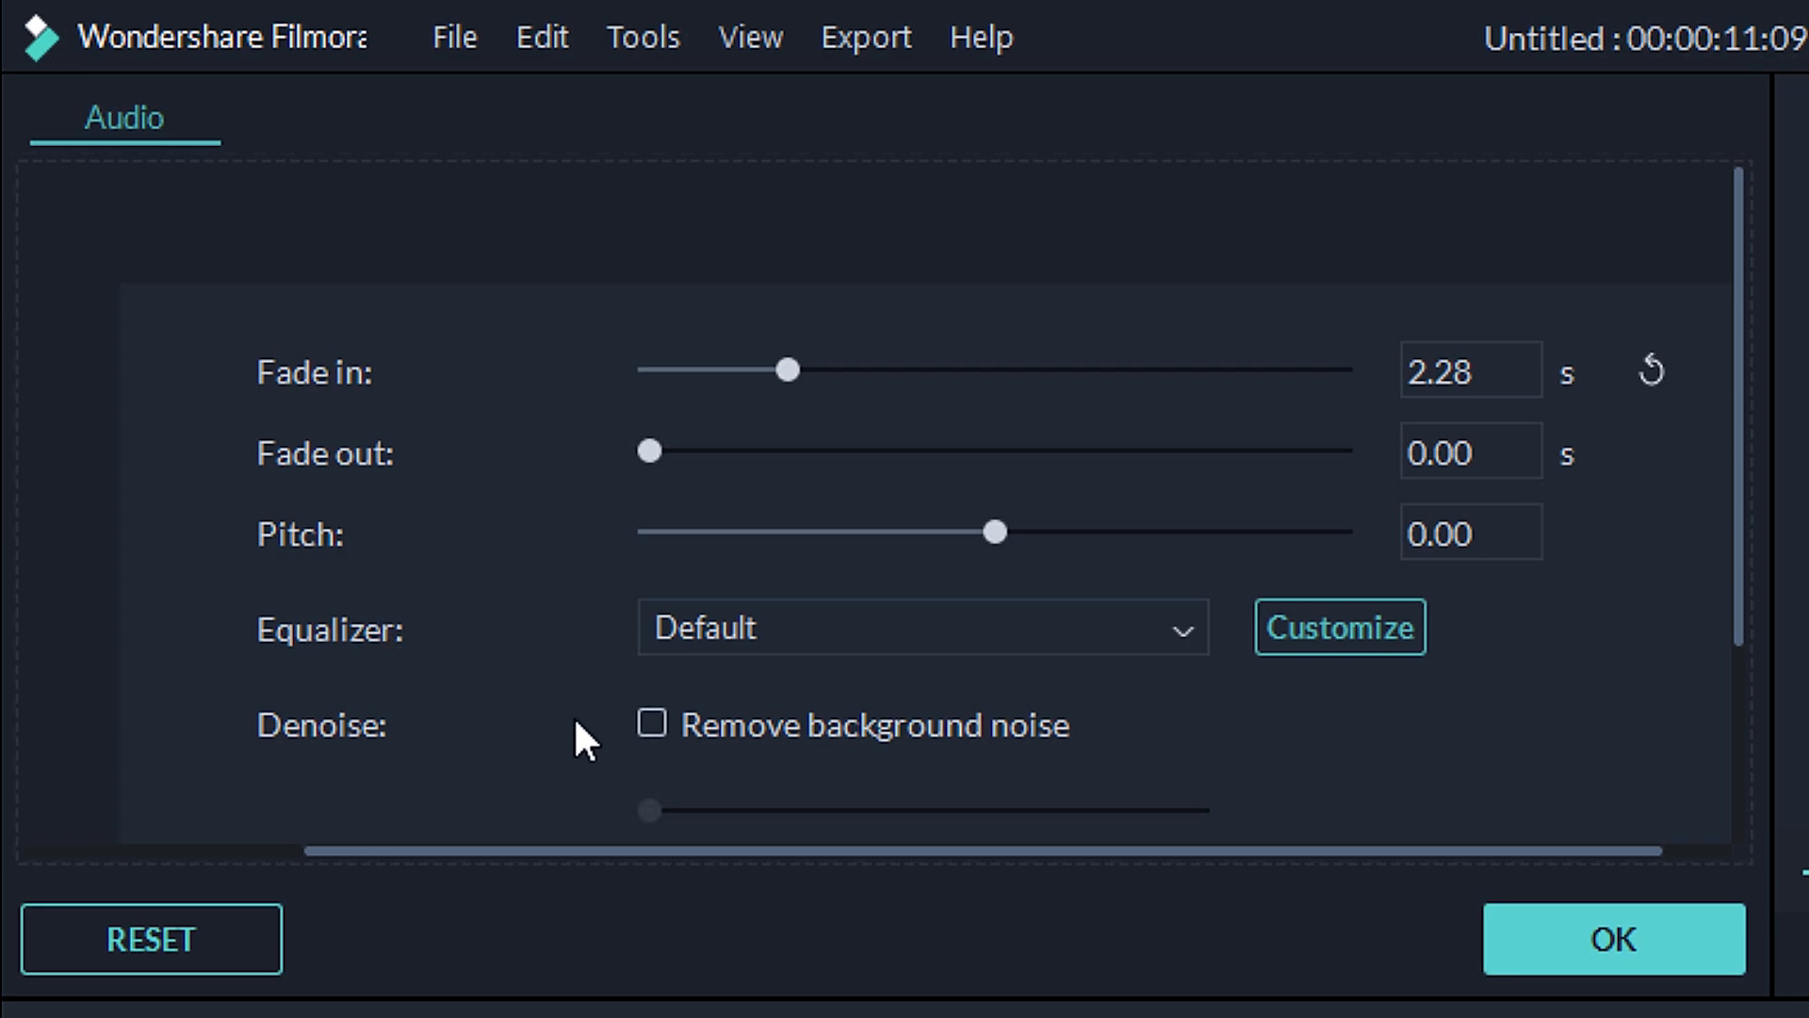
{"action": "scroll", "coordinate": [574, 735], "scroll_direction": "down", "scroll_amount": 3}
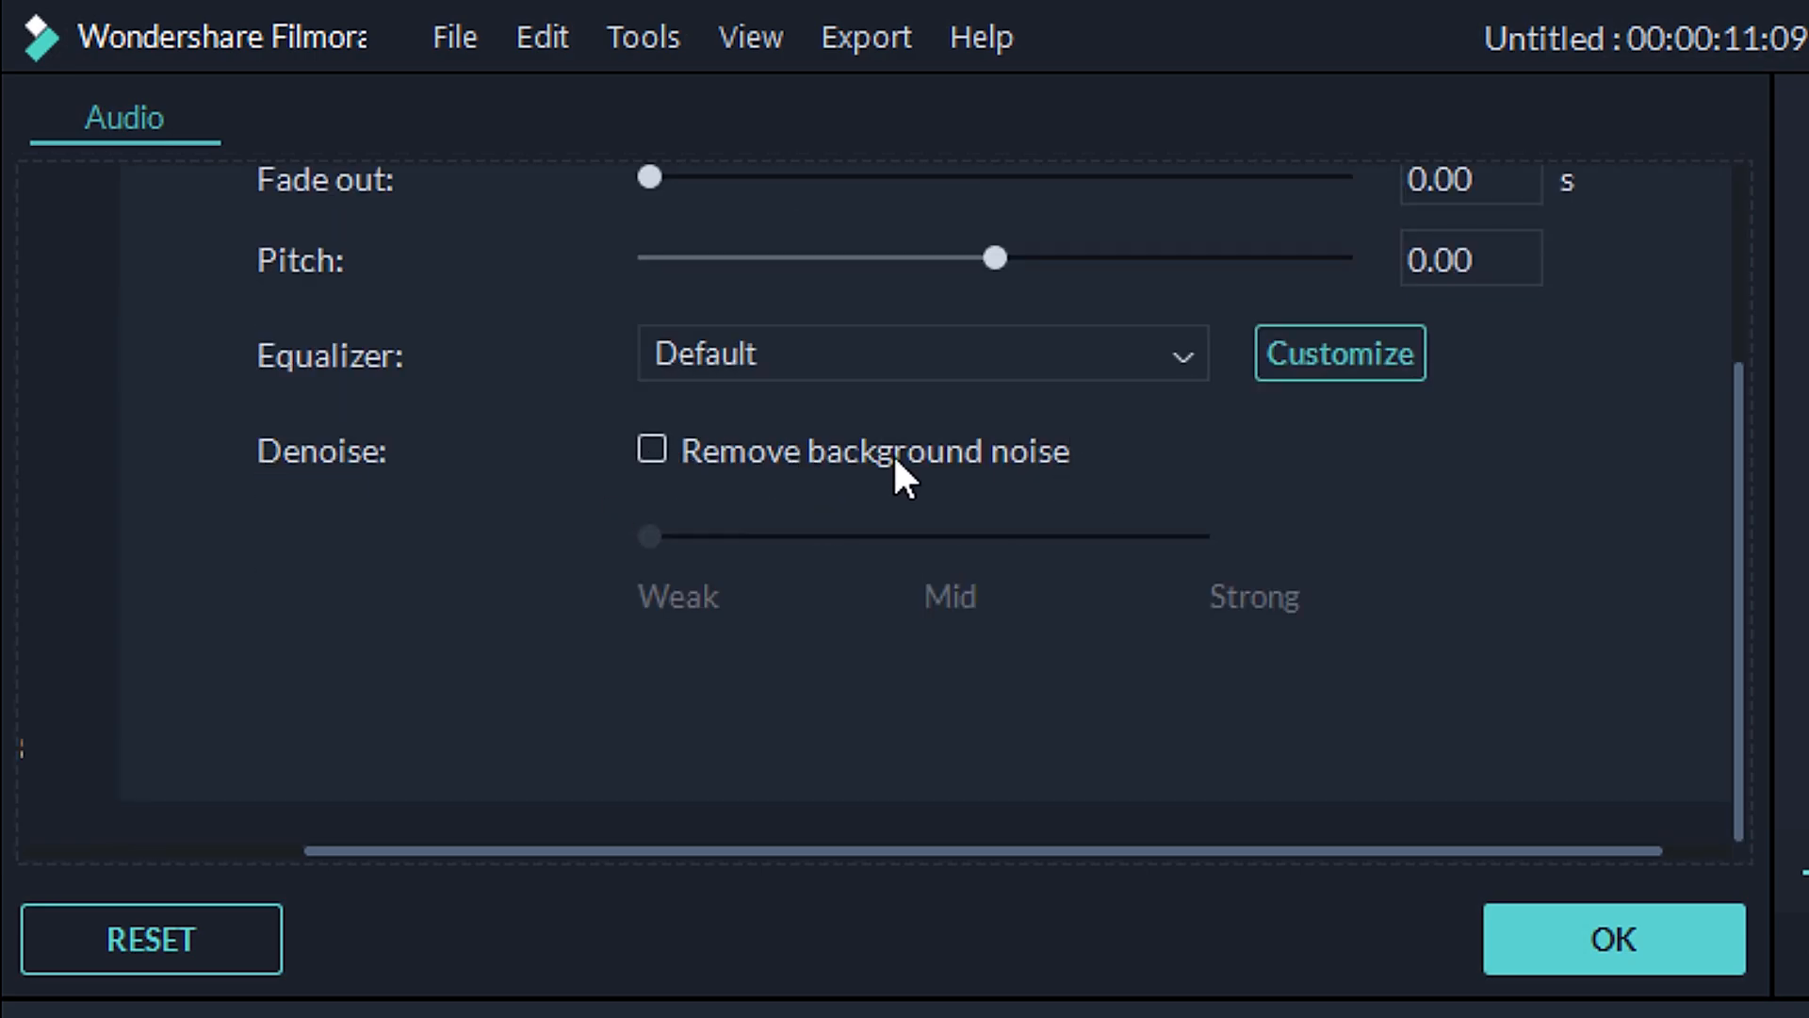
{"action": "scroll", "coordinate": [396, 622], "scroll_direction": "up", "scroll_amount": 2}
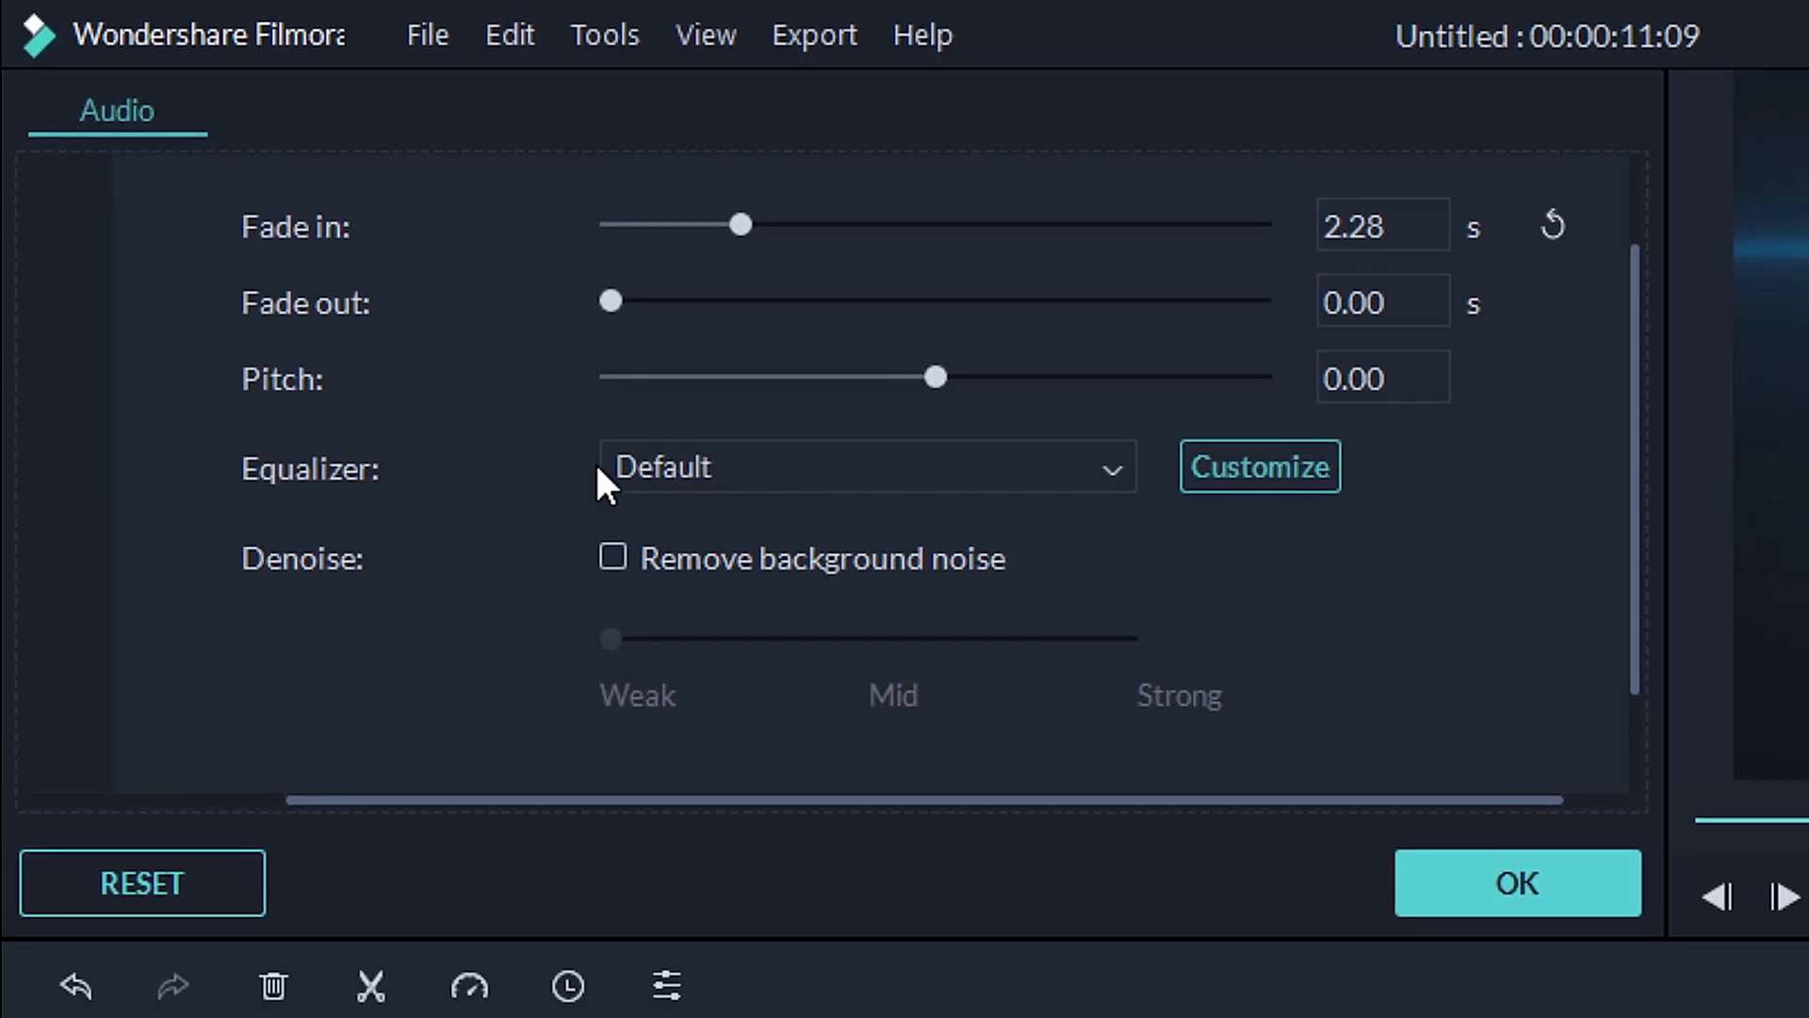
- Examine the Customize Equalizer presets and frequency bands, cancel without changes and close the audio settings
{"action": "left_click", "coordinate": [975, 364]}
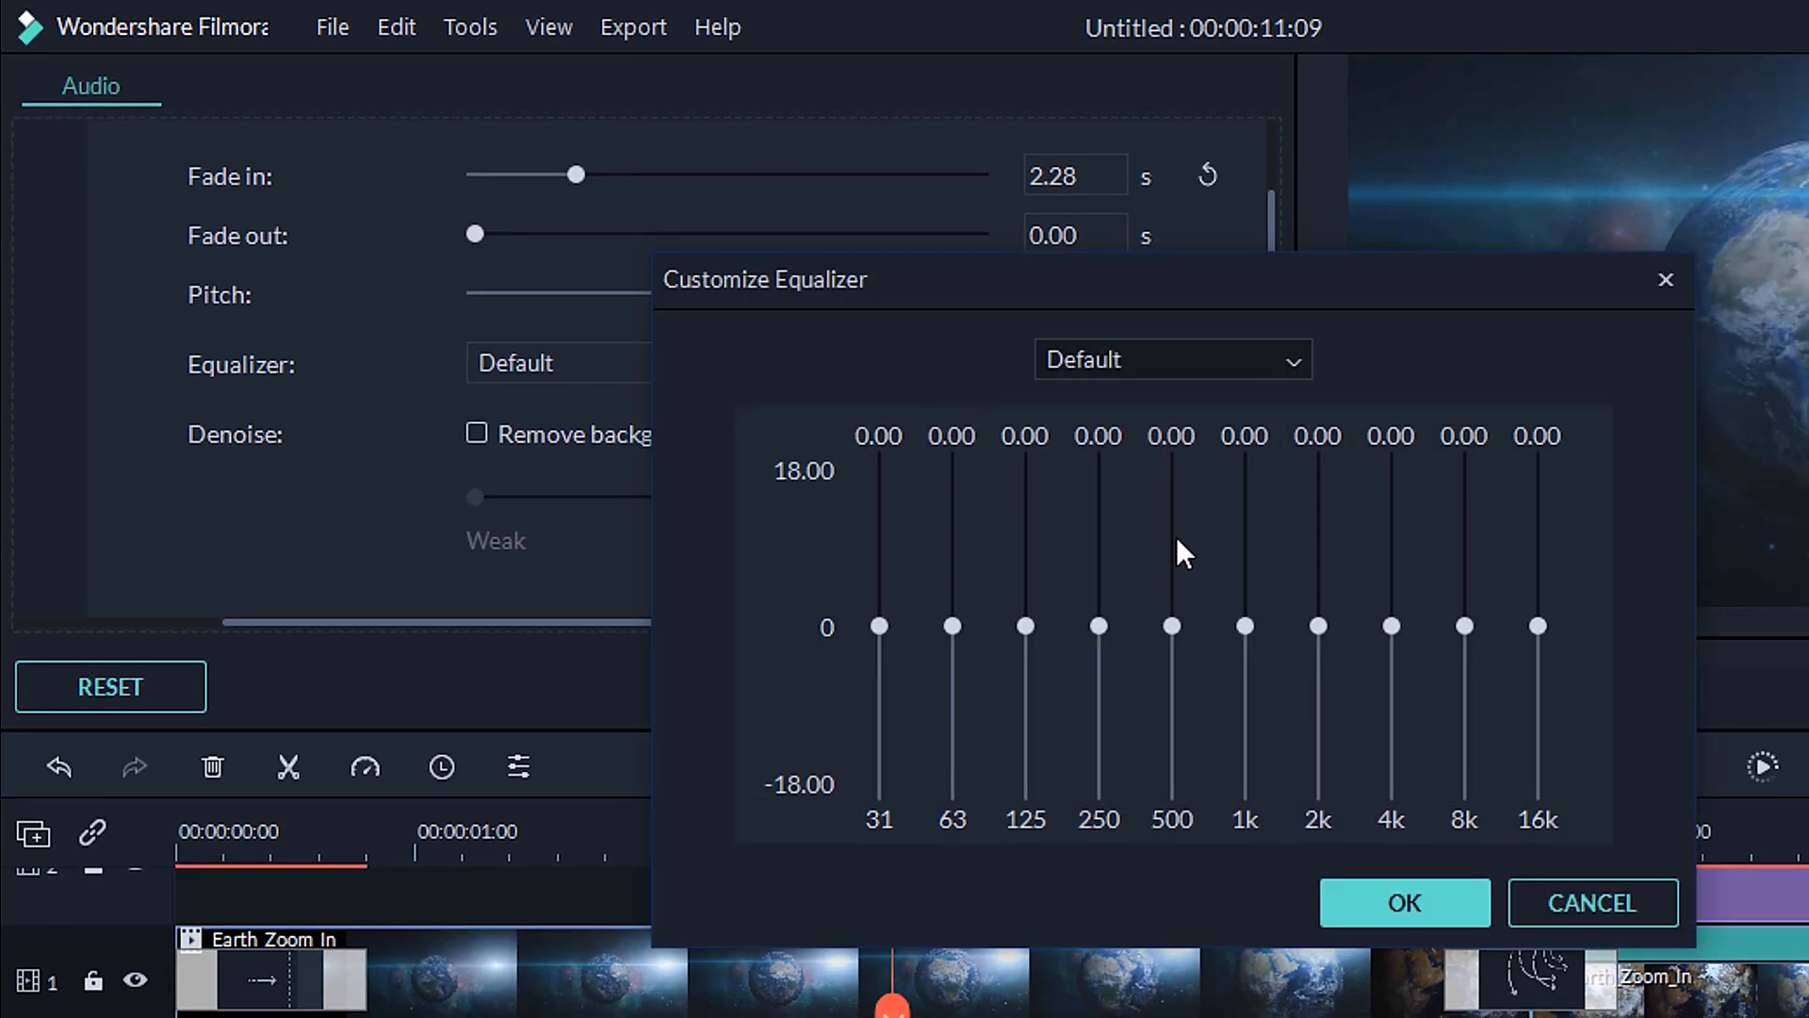
{"action": "left_click", "coordinate": [1284, 365]}
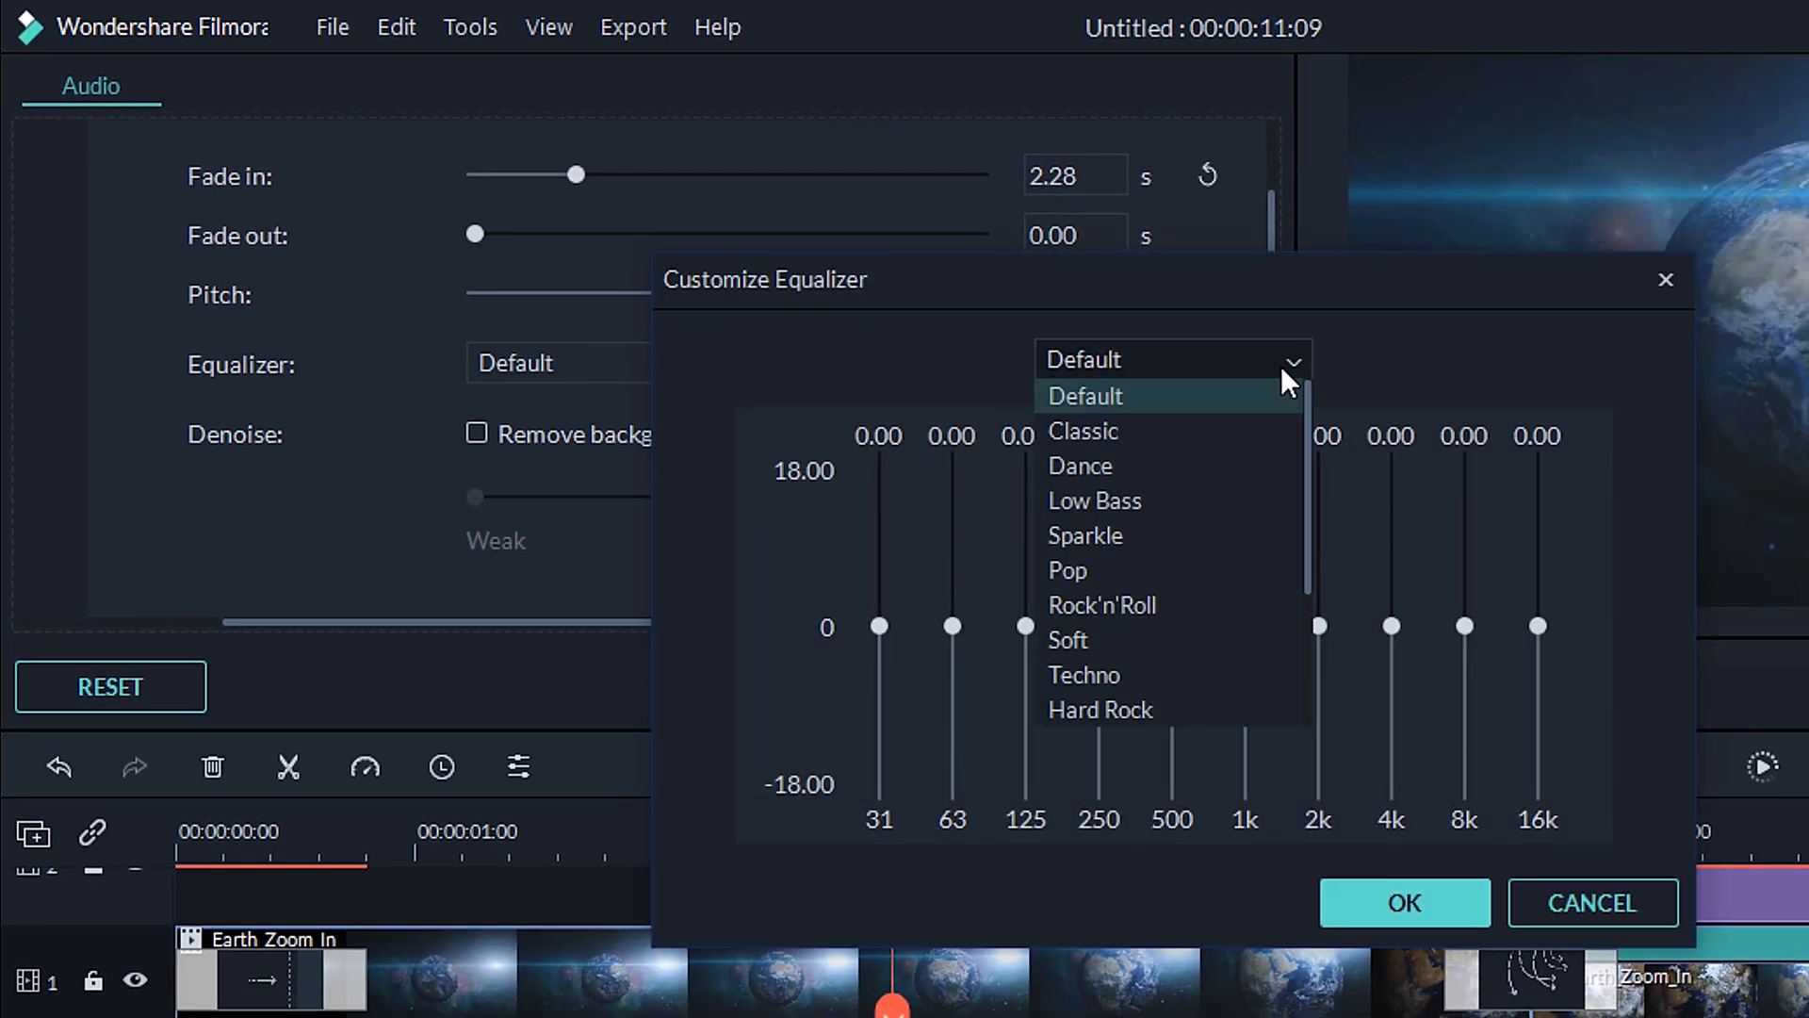
{"action": "scroll", "coordinate": [1151, 634], "scroll_direction": "down", "scroll_amount": 2}
{"action": "scroll", "coordinate": [1148, 566], "scroll_direction": "up", "scroll_amount": 2}
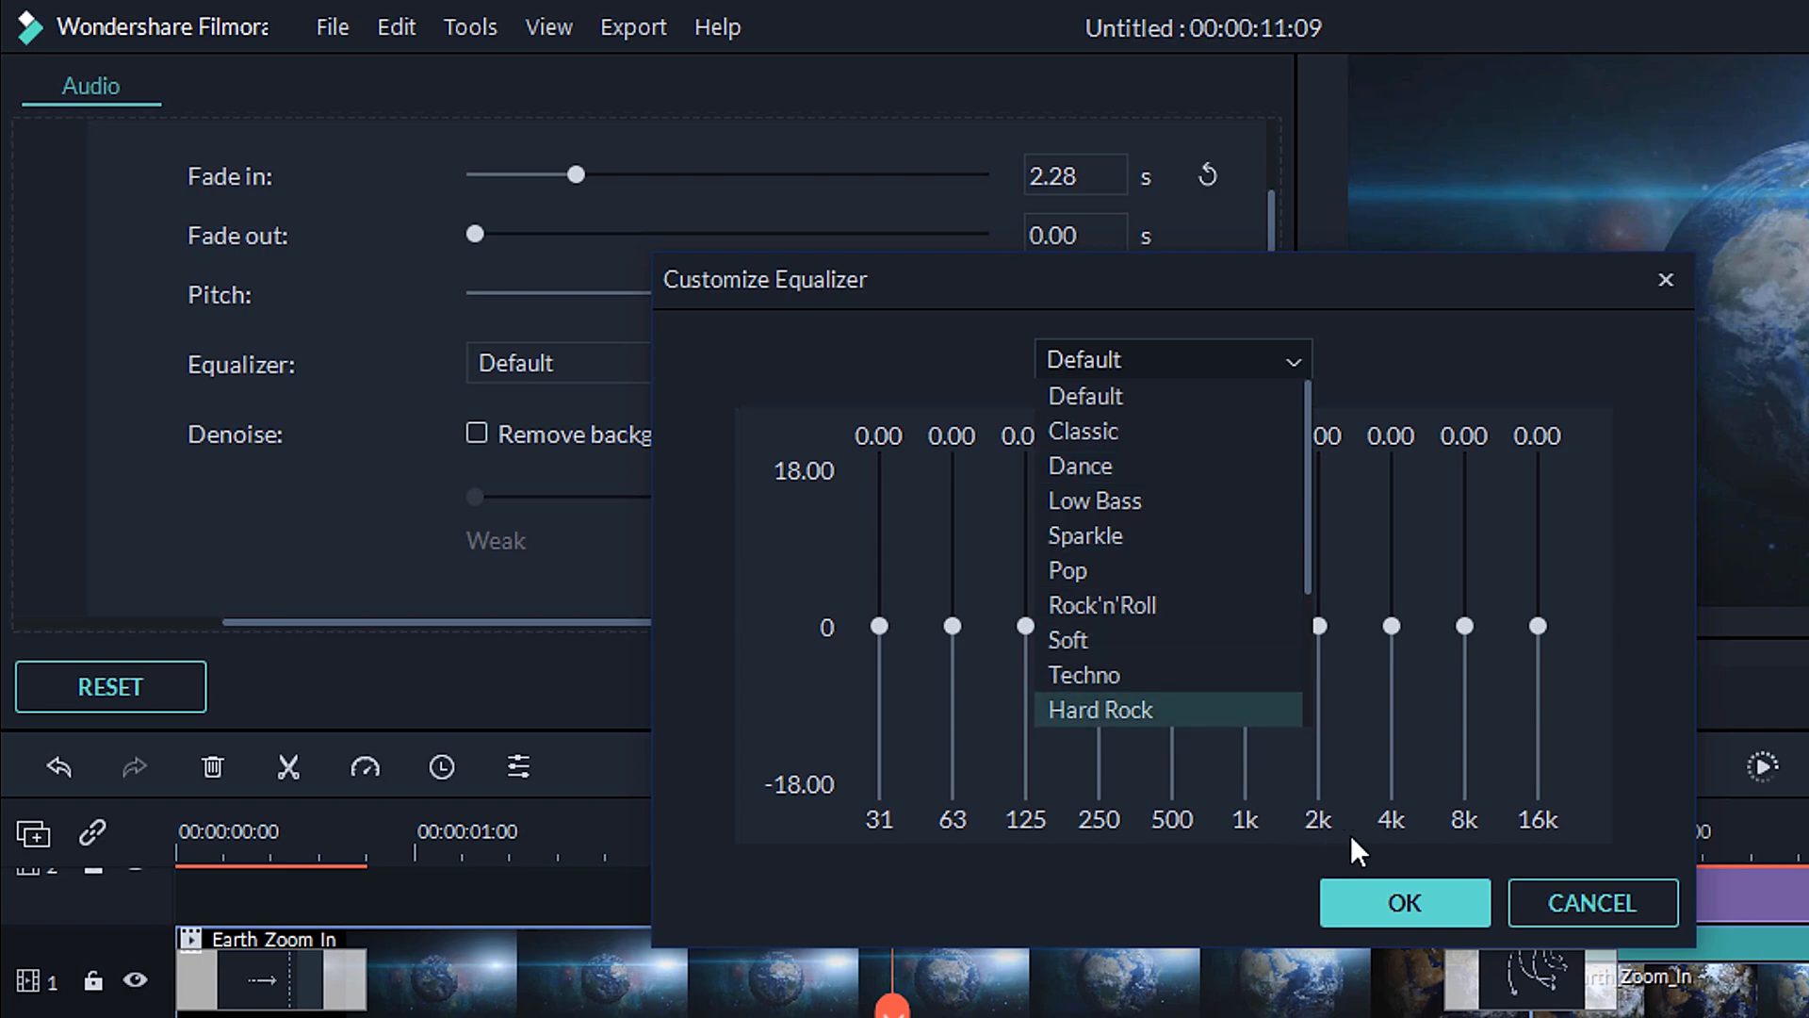
{"action": "left_click", "coordinate": [1499, 400]}
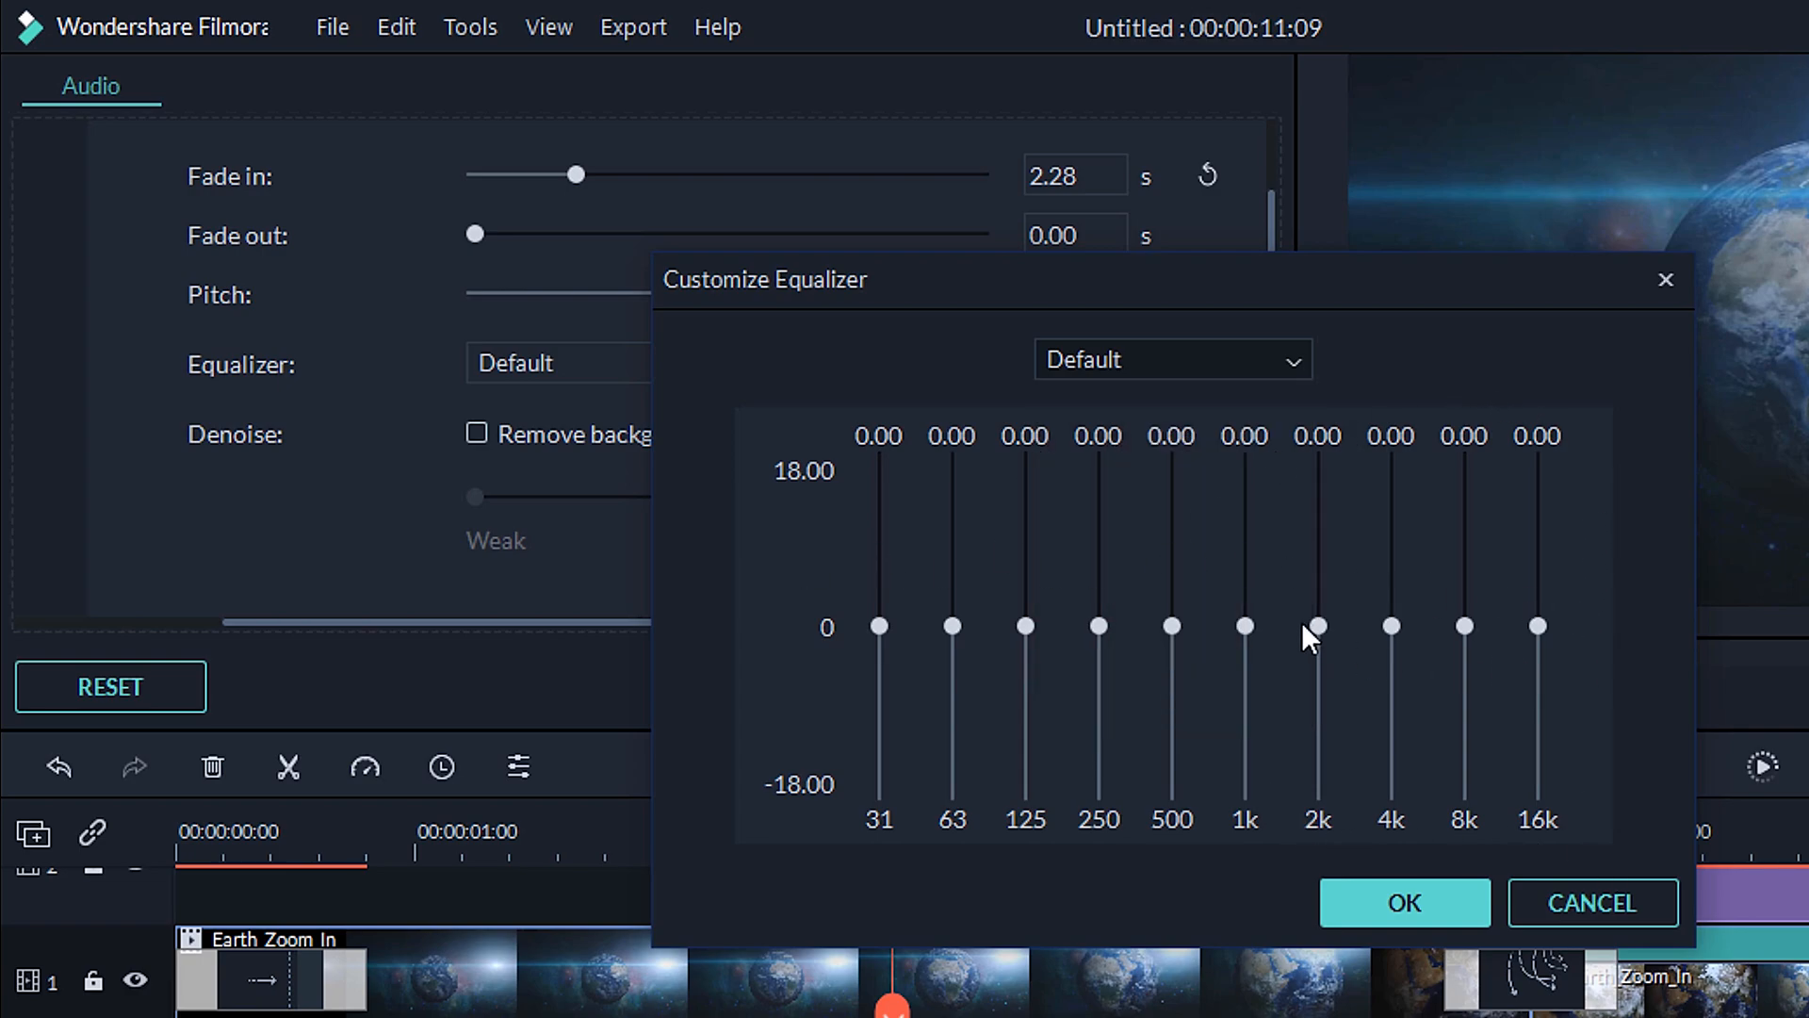
{"action": "left_click", "coordinate": [1591, 905]}
{"action": "left_click", "coordinate": [1171, 687]}
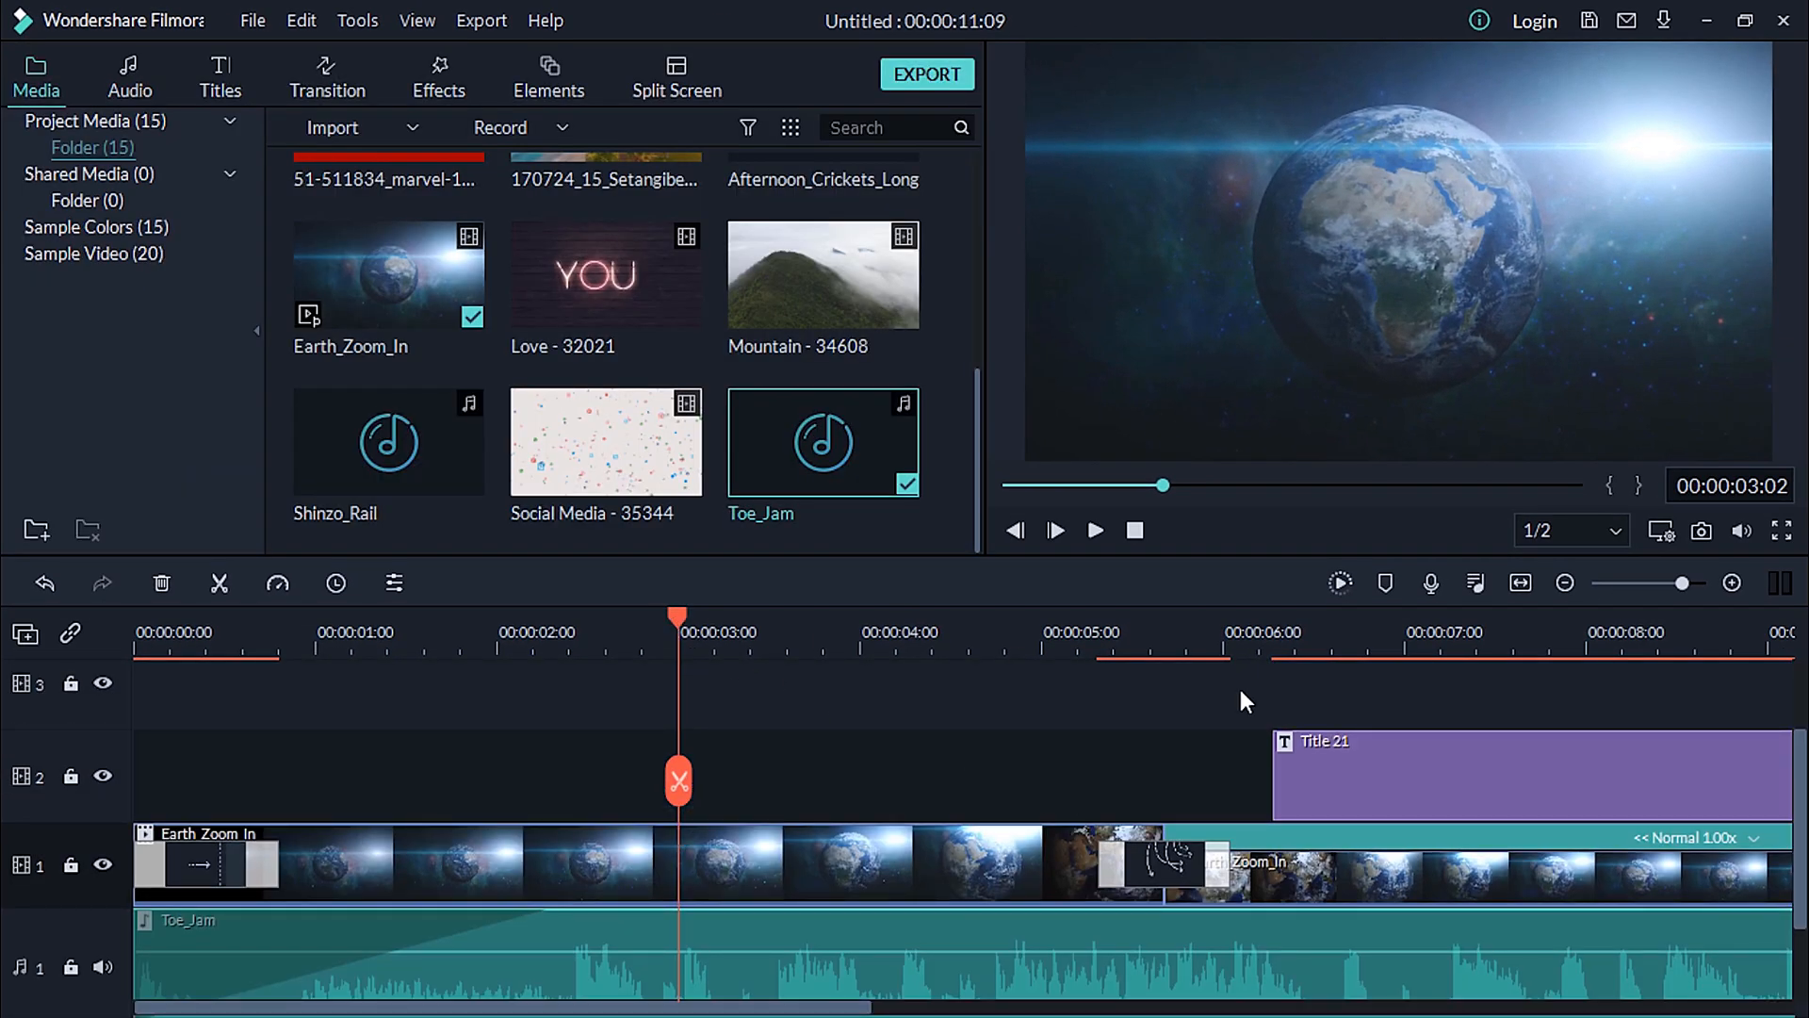
- Move the playhead to the start of the Title 21 clip at 00:00:06:07
{"action": "left_click", "coordinate": [1345, 641]}
{"action": "left_click", "coordinate": [1429, 758]}
{"action": "scroll", "coordinate": [1385, 730], "scroll_direction": "down", "scroll_amount": 2}
{"action": "double_click", "coordinate": [1375, 725]}
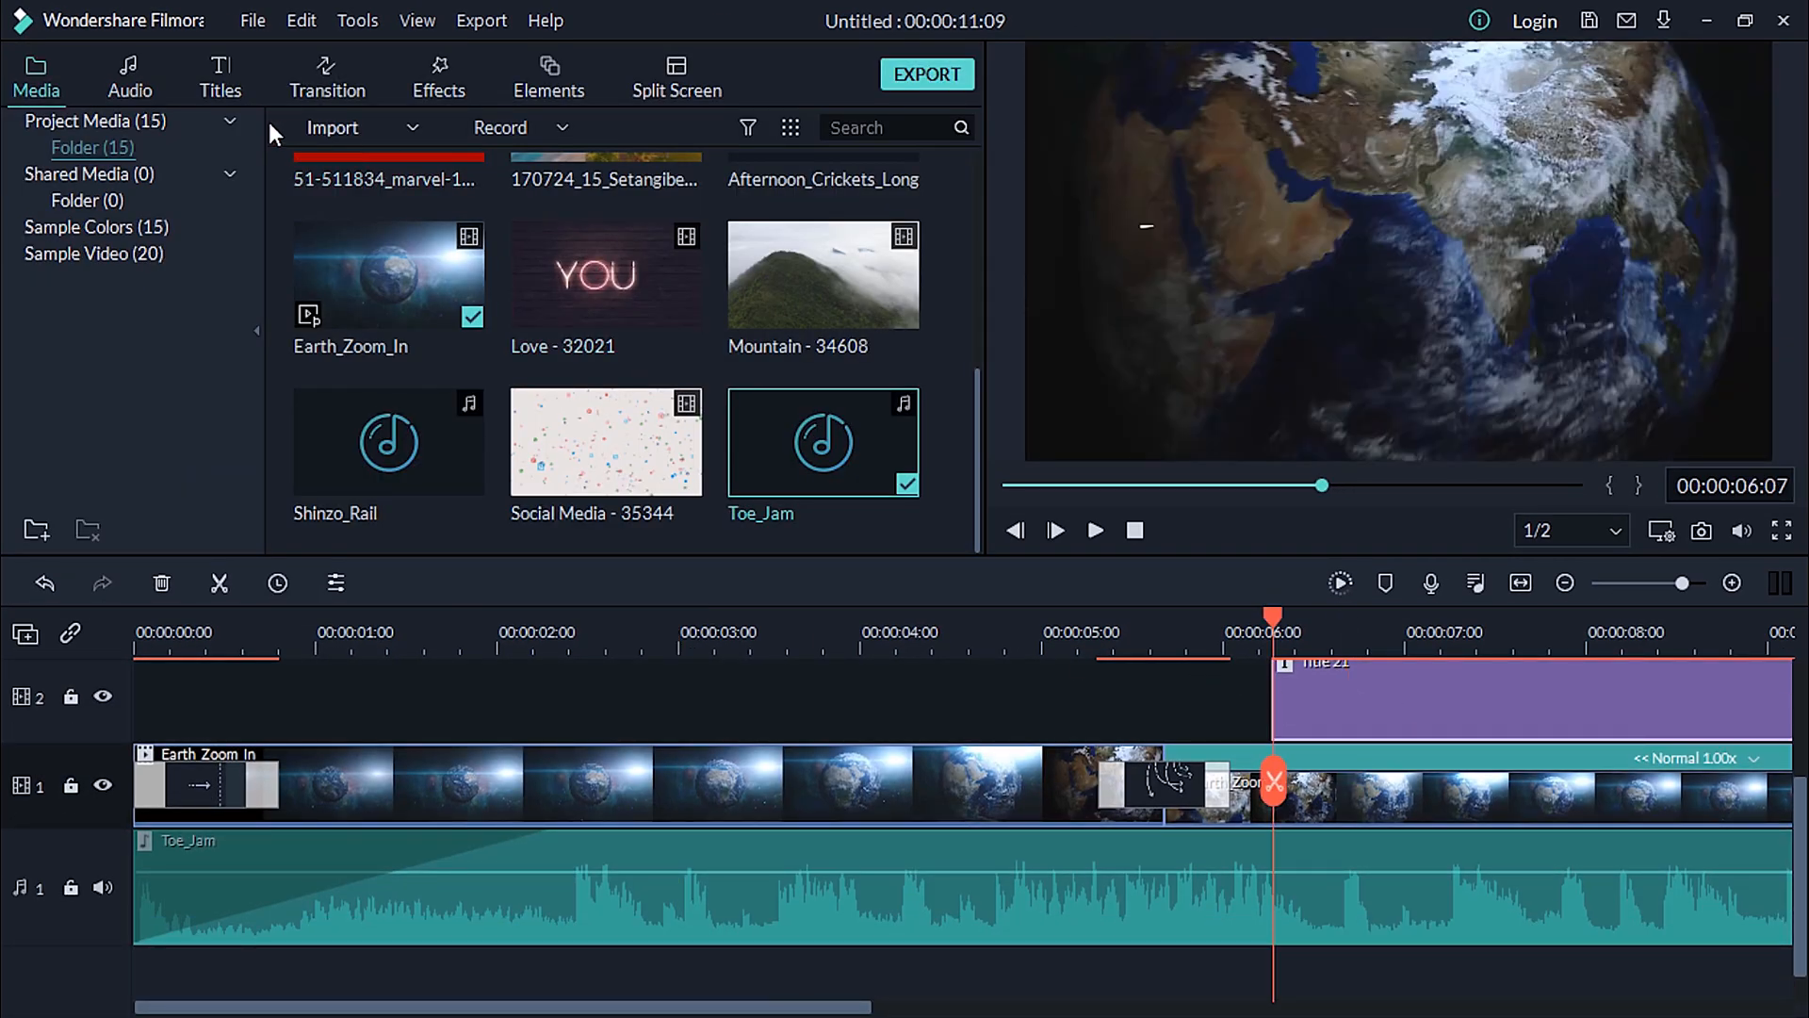
- Split Toe_Jam at the start of Title 21 and place the Laser Shot sound effect from the audio library there on audio track 2
{"action": "left_click", "coordinate": [129, 80]}
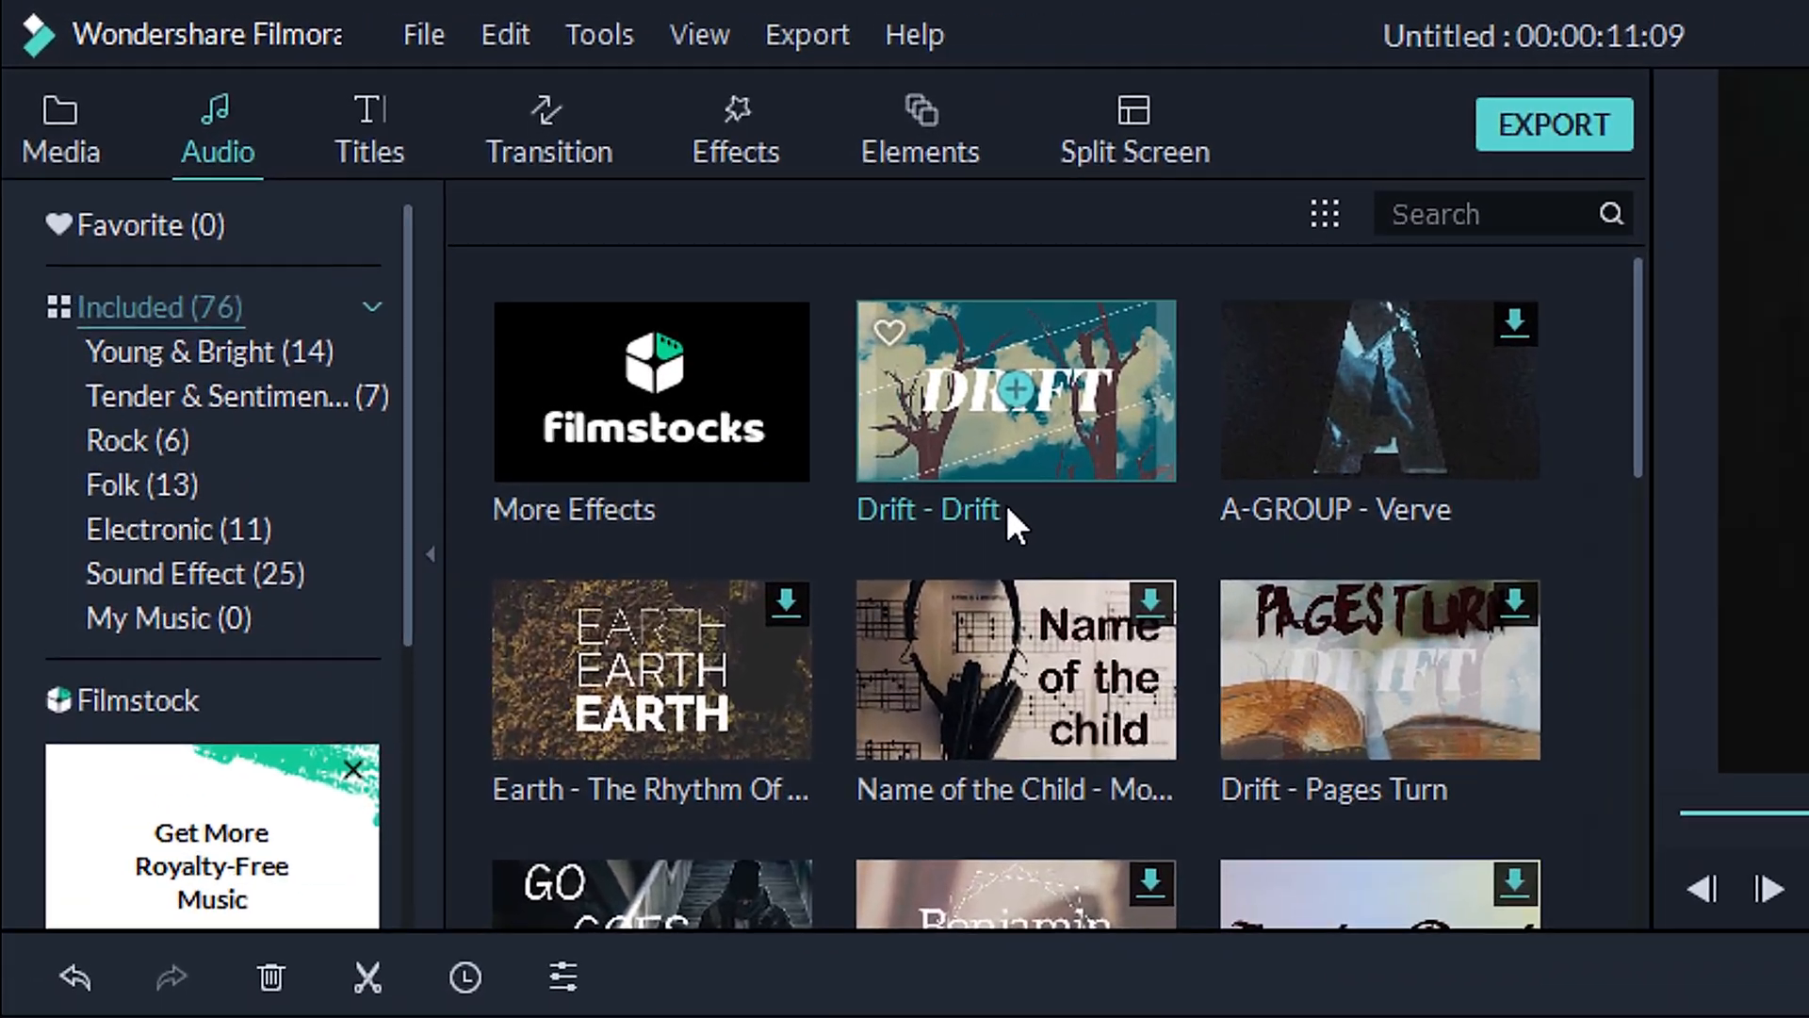
{"action": "scroll", "coordinate": [600, 310], "scroll_direction": "down", "scroll_amount": 5}
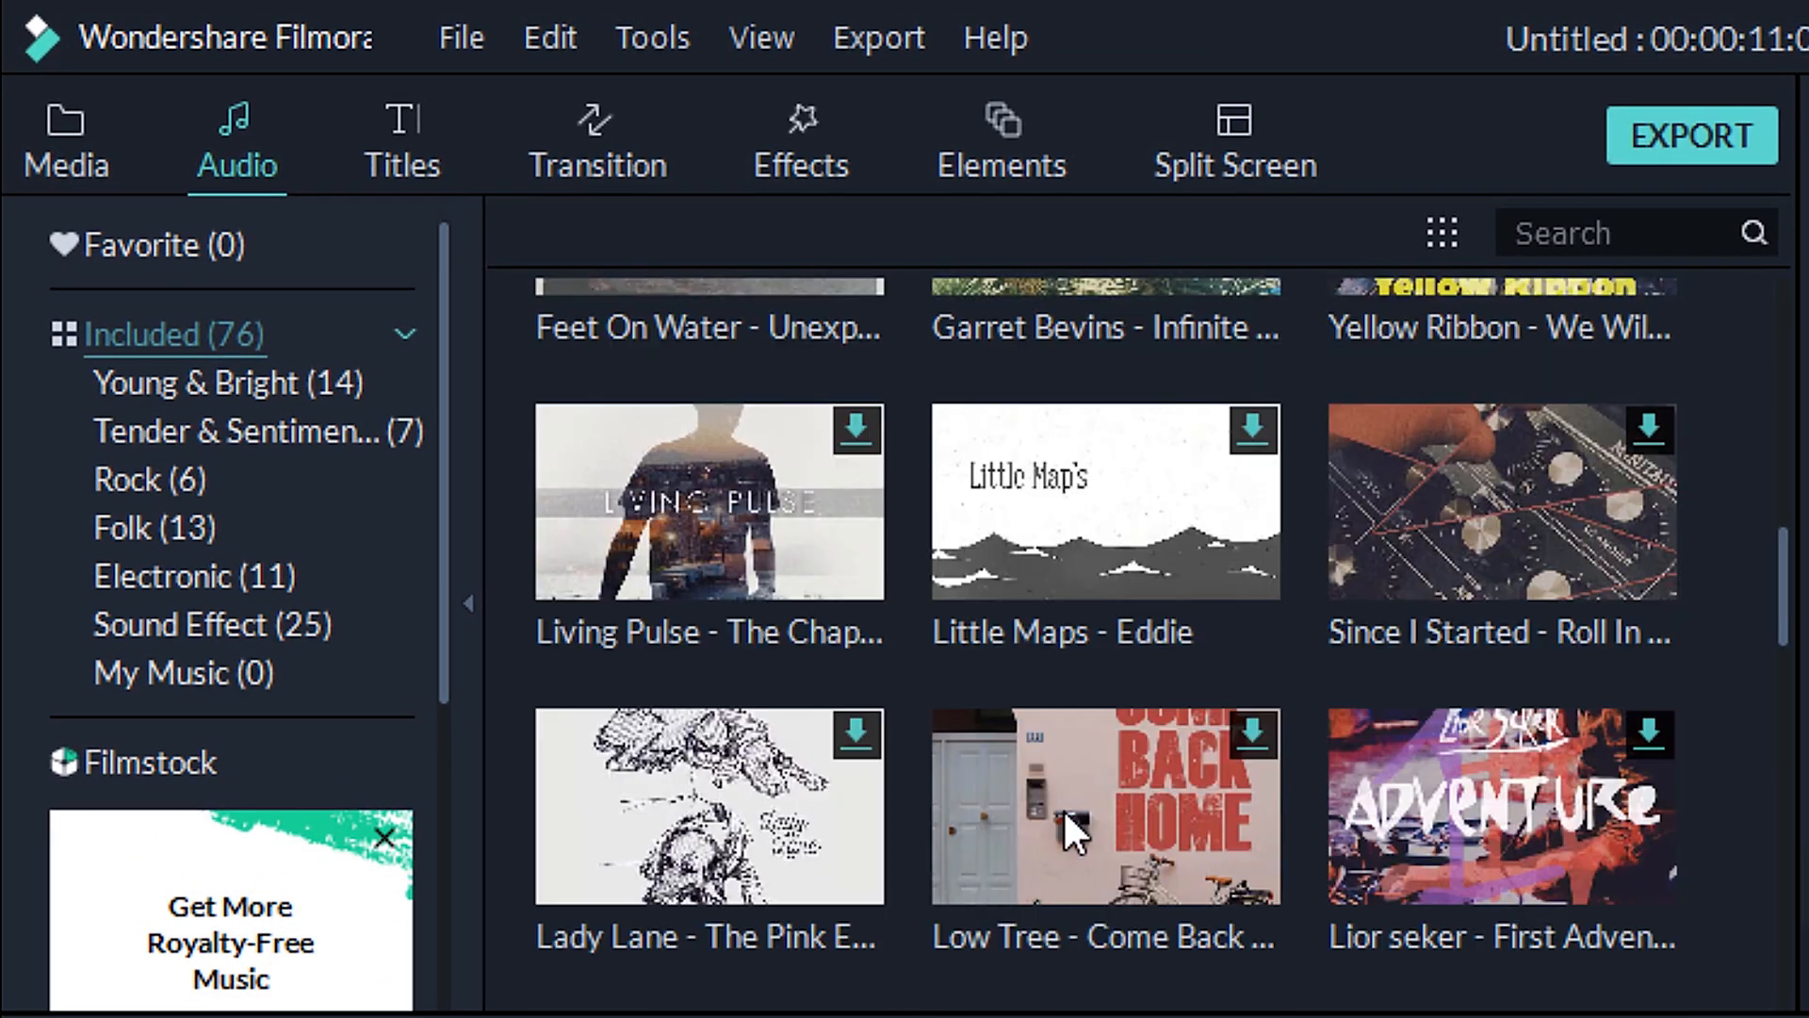
{"action": "scroll", "coordinate": [1046, 816], "scroll_direction": "down", "scroll_amount": 5}
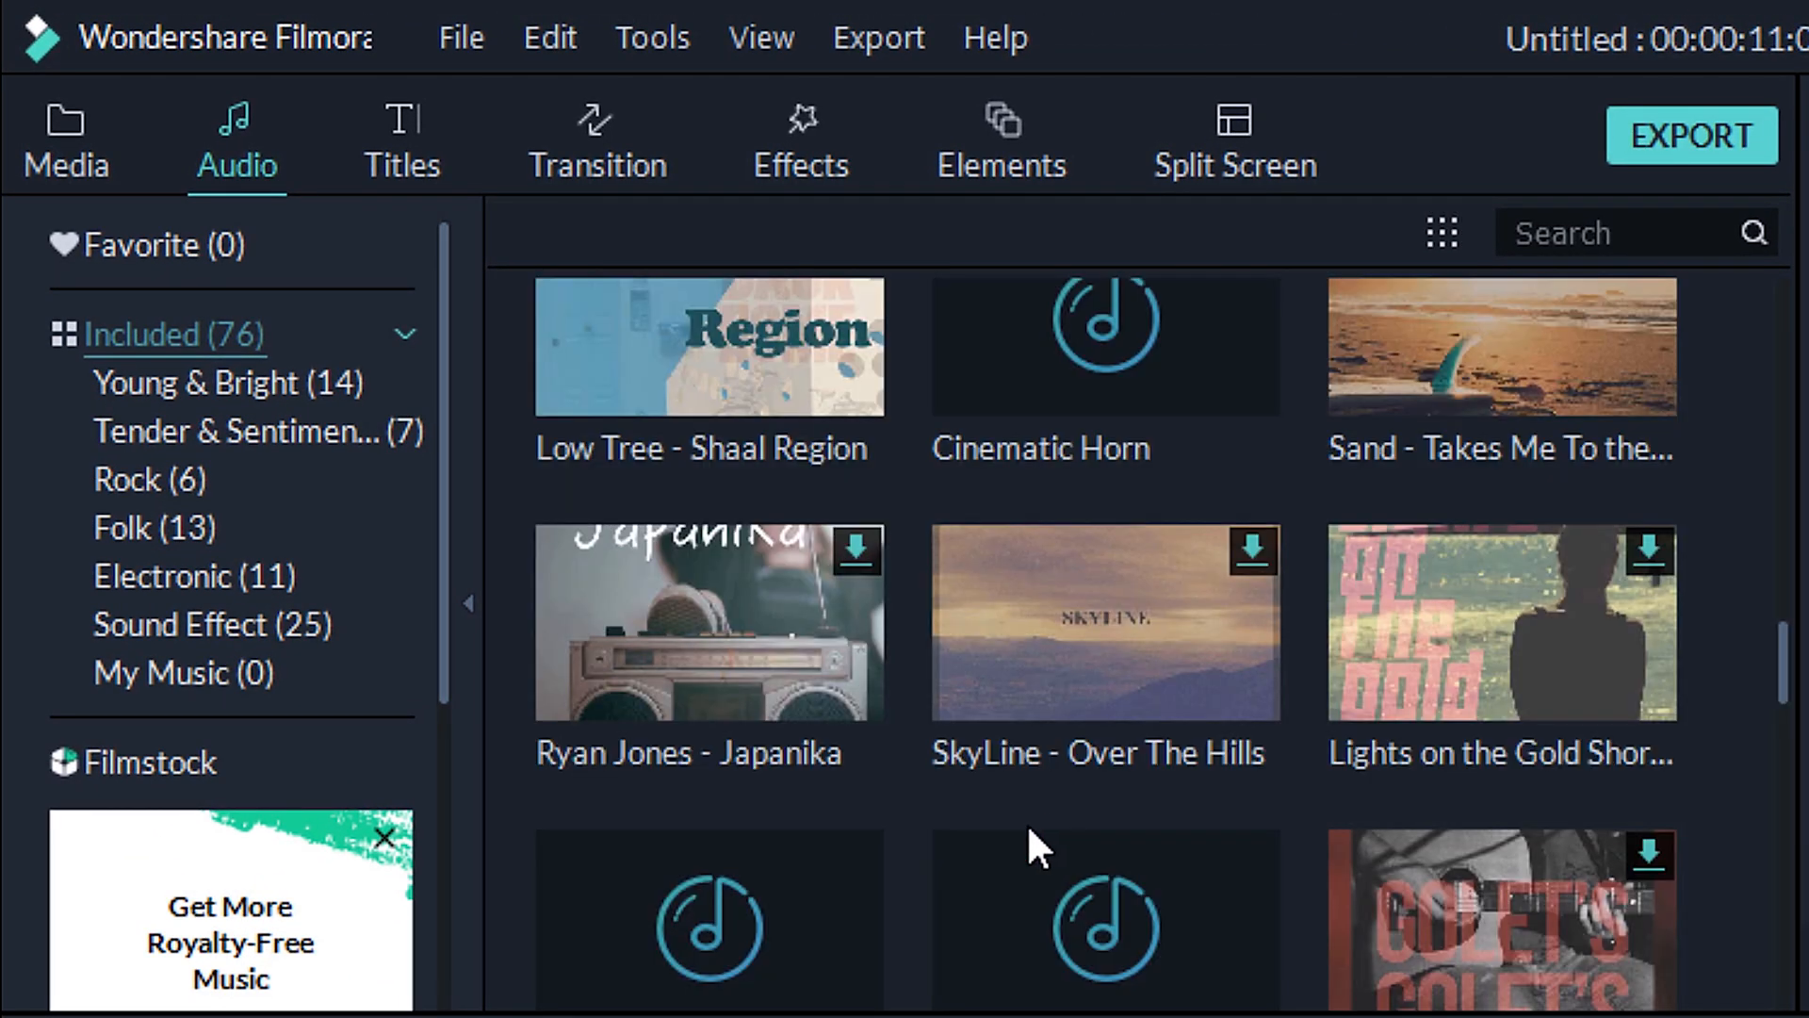
{"action": "scroll", "coordinate": [1008, 792], "scroll_direction": "down", "scroll_amount": 5}
{"action": "scroll", "coordinate": [1131, 648], "scroll_direction": "down", "scroll_amount": 5}
{"action": "scroll", "coordinate": [1118, 619], "scroll_direction": "down", "scroll_amount": 2}
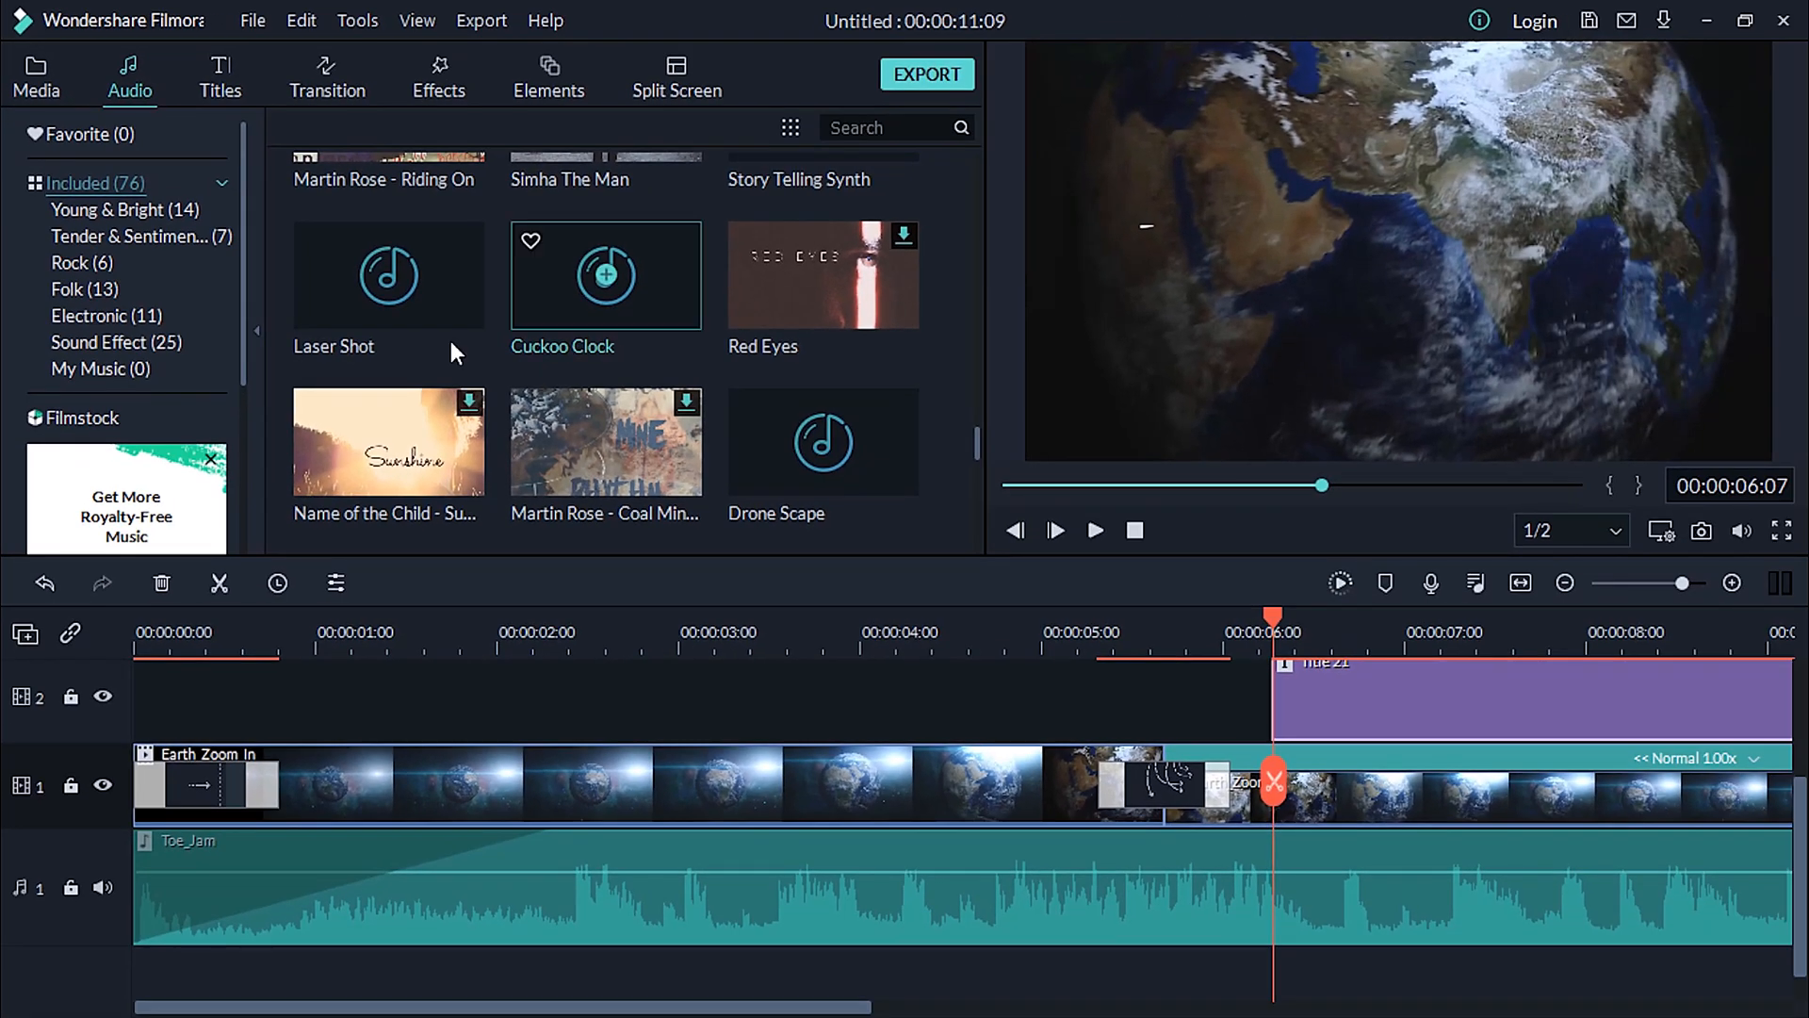
{"action": "left_click", "coordinate": [708, 575]}
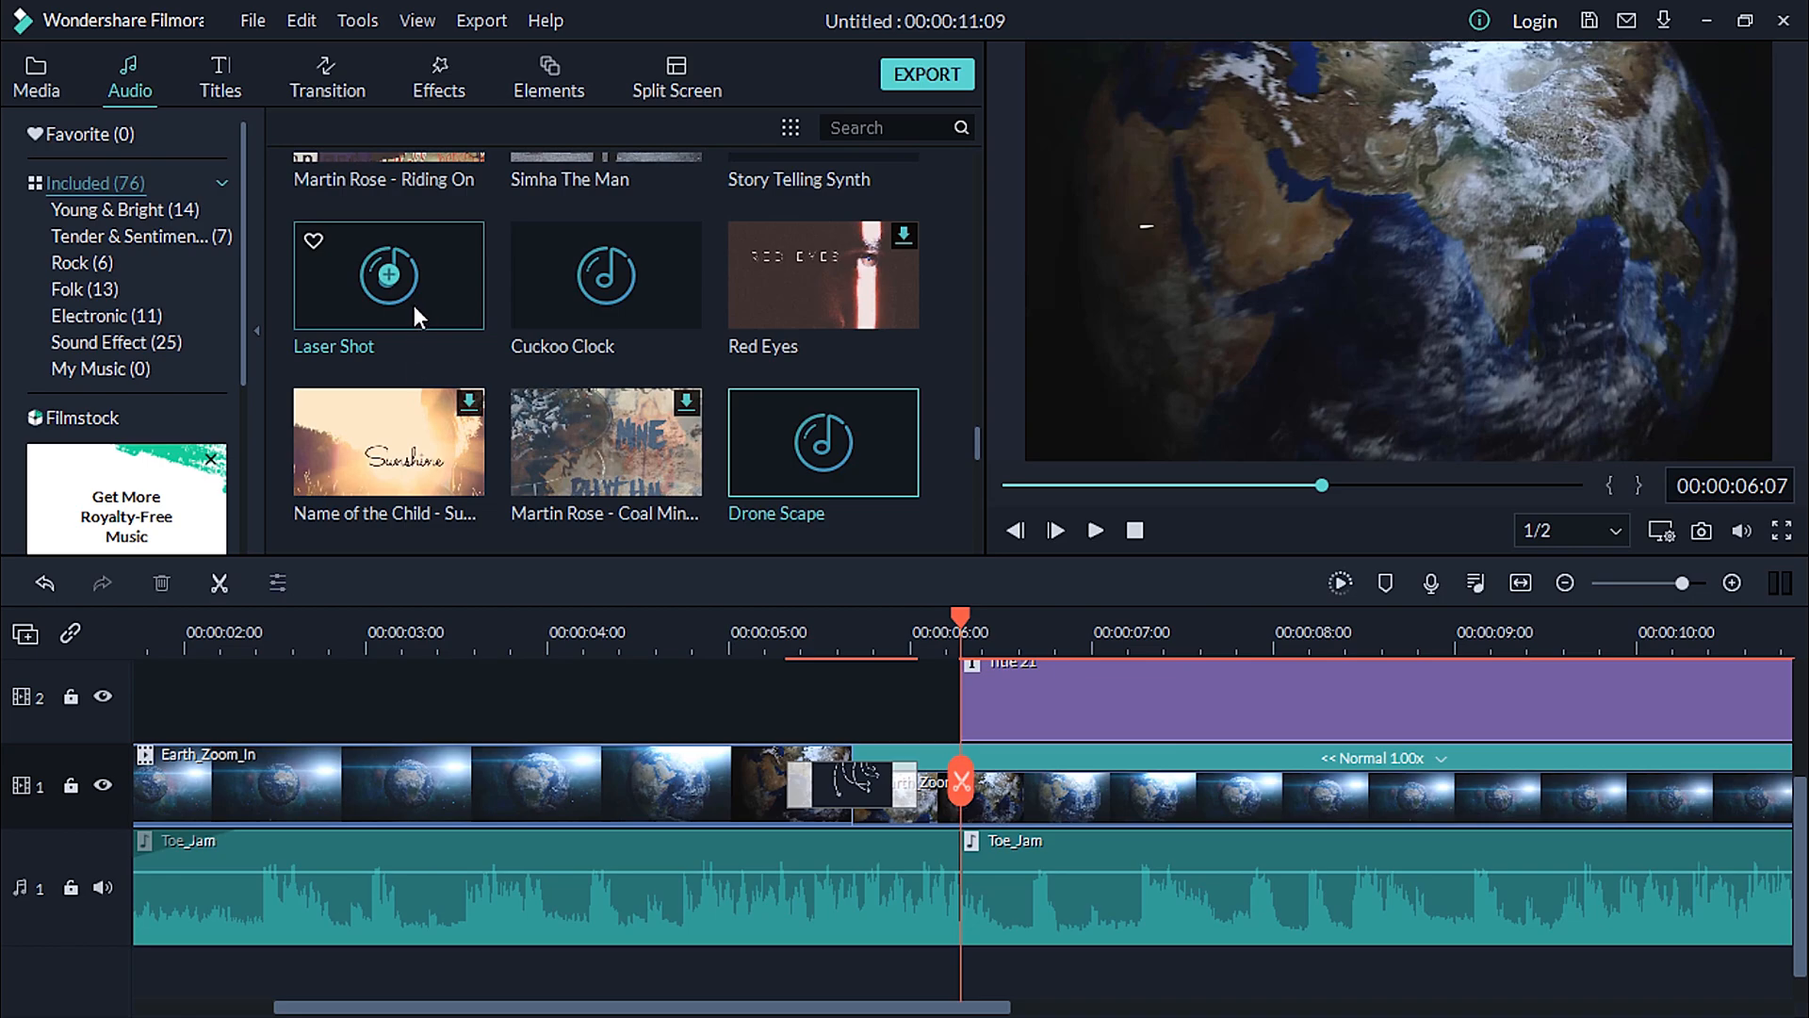
{"action": "left_click_drag", "start_coordinate": [945, 975], "coordinate": [1042, 970]}
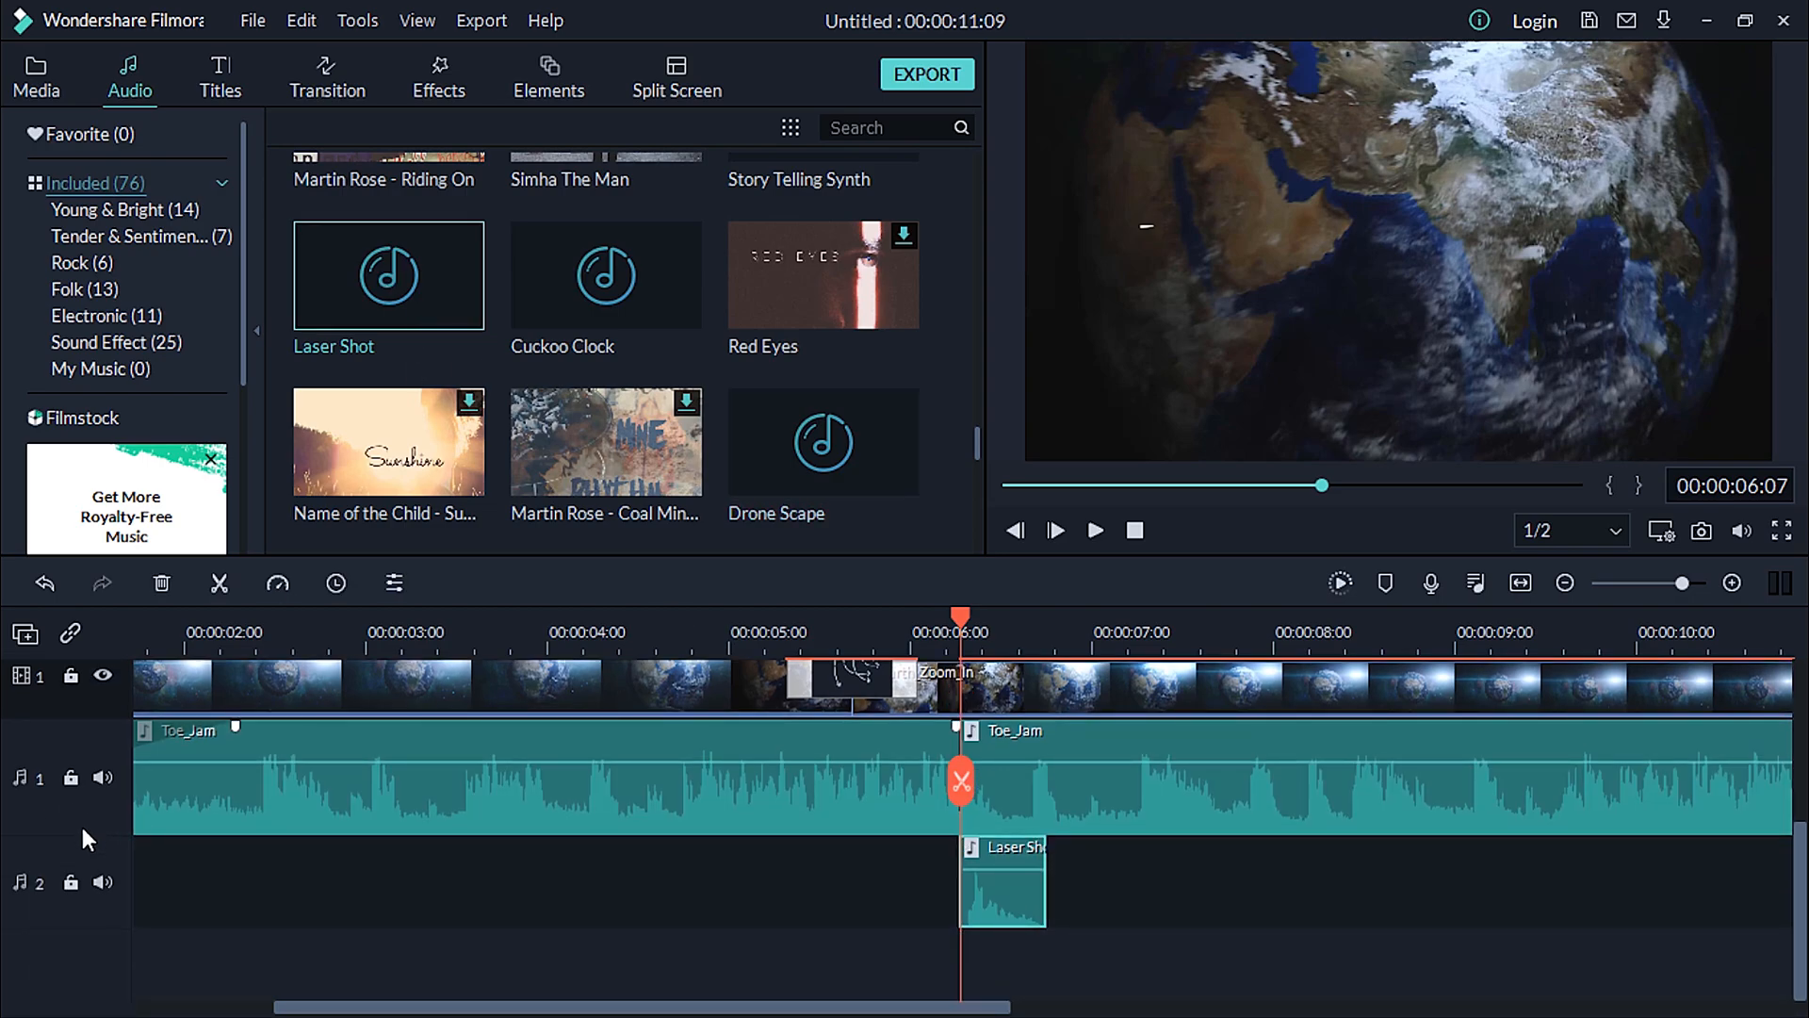
- Reduce the height of both audio tracks and play the sequence from about 00:00:03:11 past the Laser Shot clip
{"action": "left_click_drag", "start_coordinate": [81, 737], "coordinate": [83, 812]}
{"action": "left_click_drag", "start_coordinate": [82, 695], "coordinate": [71, 784]}
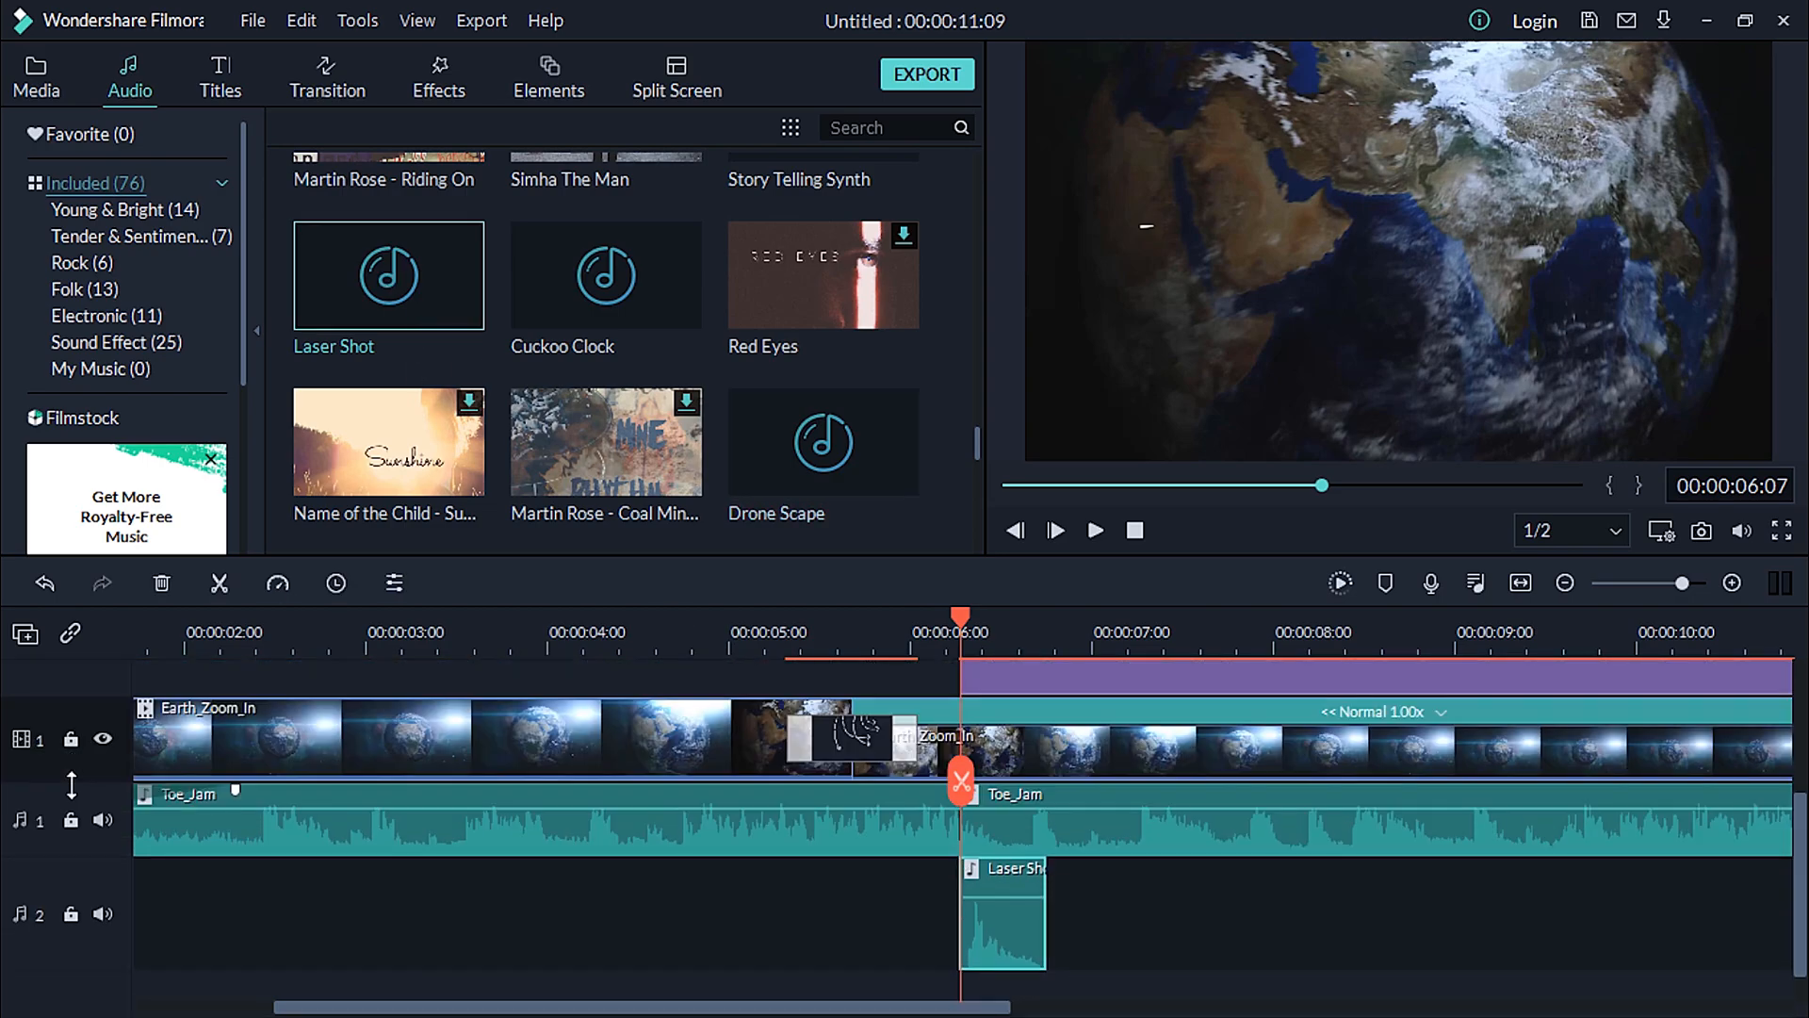
{"action": "scroll", "coordinate": [191, 947], "scroll_direction": "up", "scroll_amount": 1}
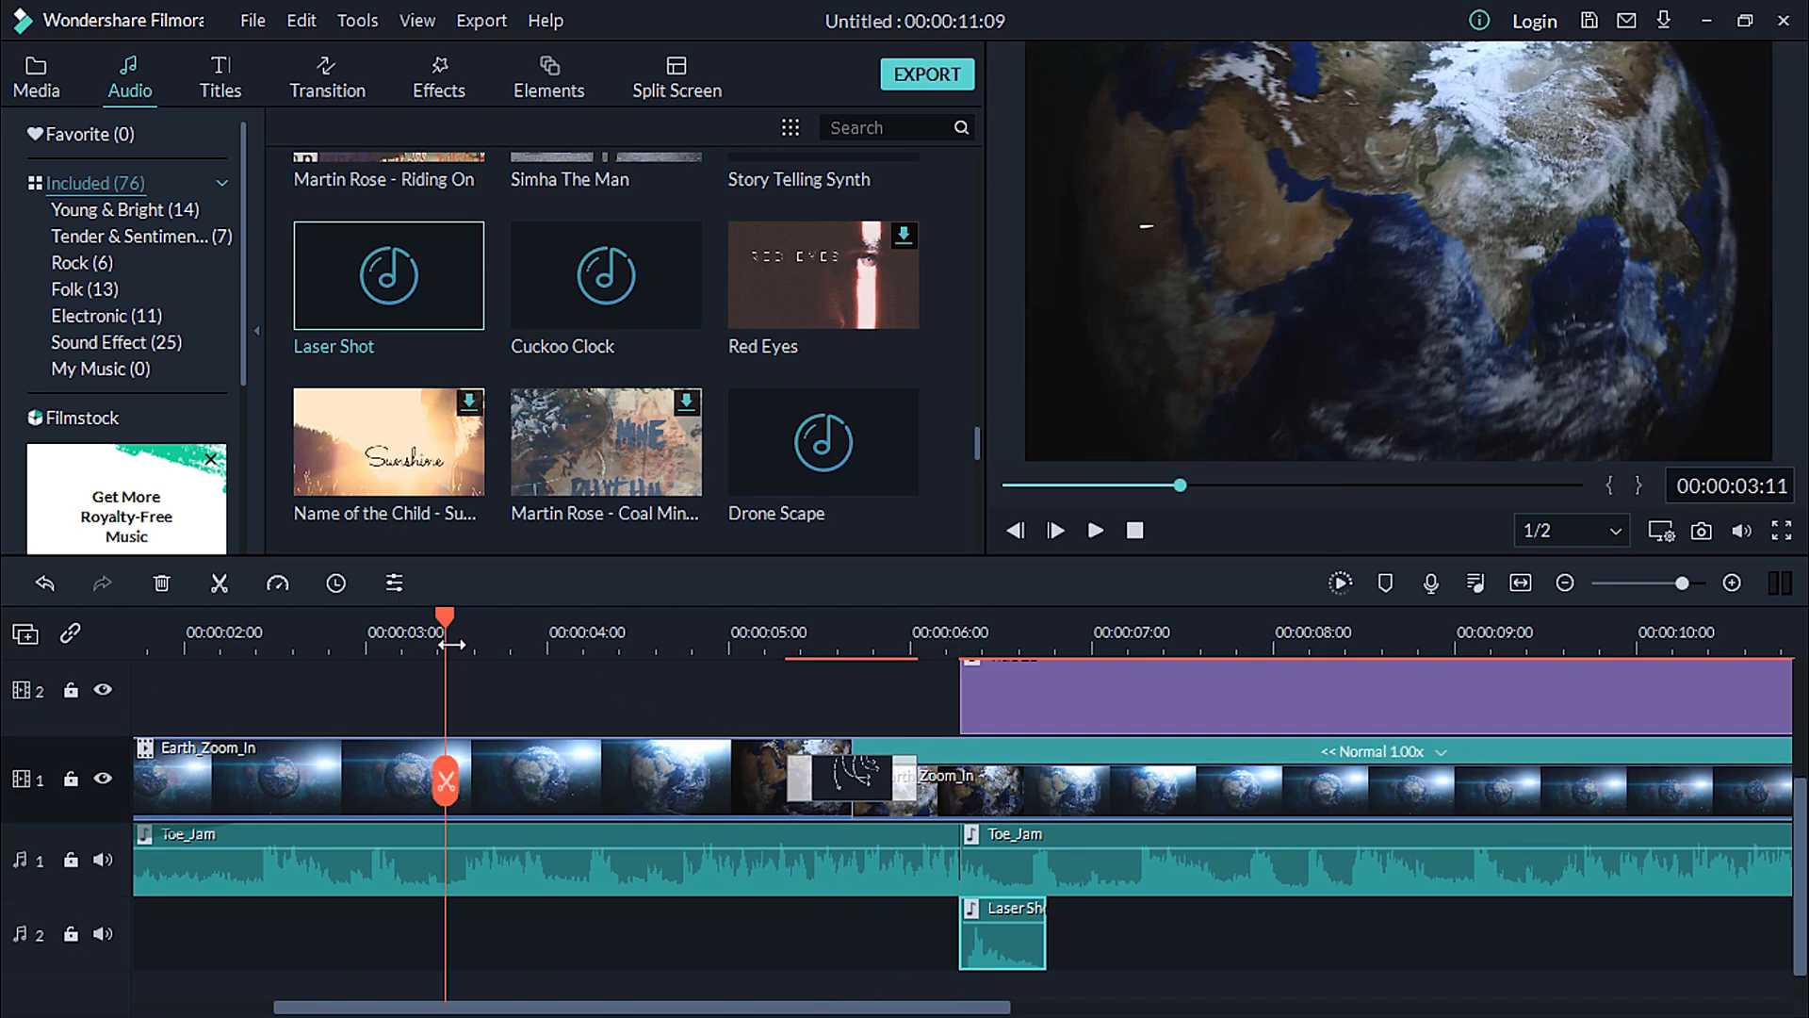
{"action": "key", "text": "space"}
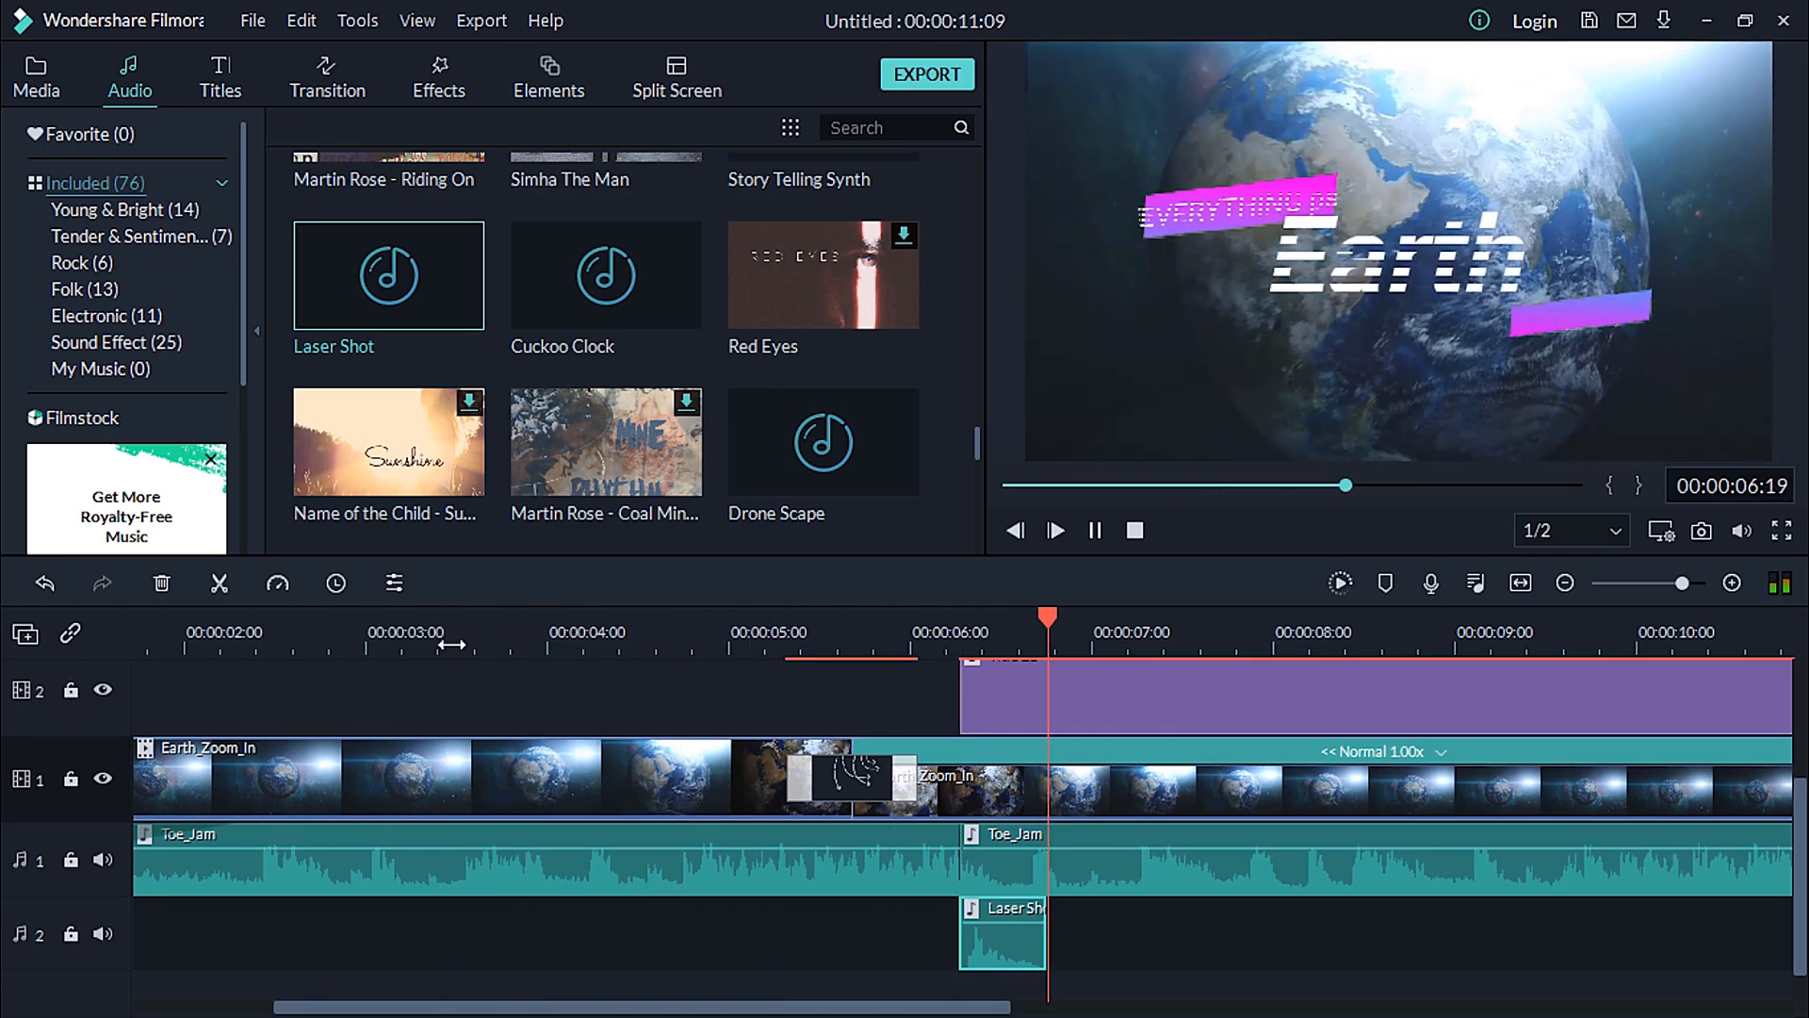
{"action": "key", "text": "space"}
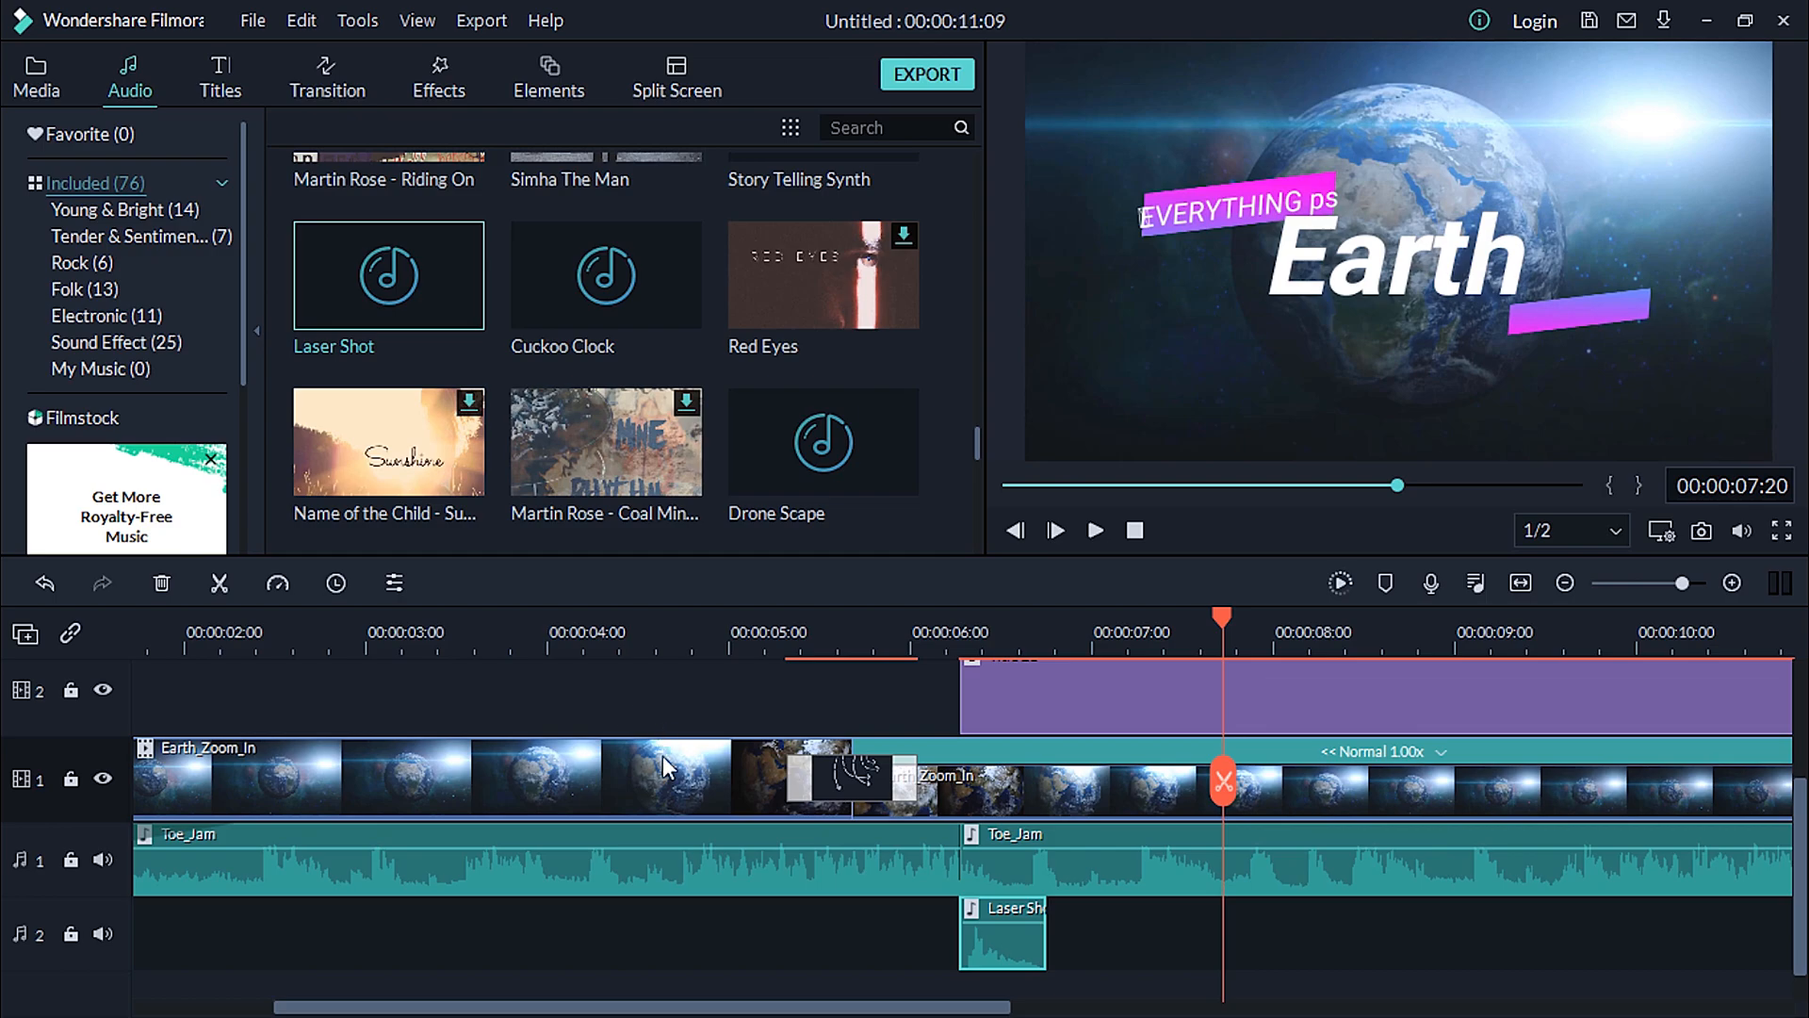
- Split Toe_Jam at the end of the Laser Shot clip and lower the volume of the music section directly above Laser Shot
{"action": "left_click_drag", "start_coordinate": [1003, 920], "coordinate": [1005, 917]}
{"action": "left_click", "coordinate": [890, 646]}
{"action": "left_click_drag", "start_coordinate": [890, 648], "coordinate": [960, 649]}
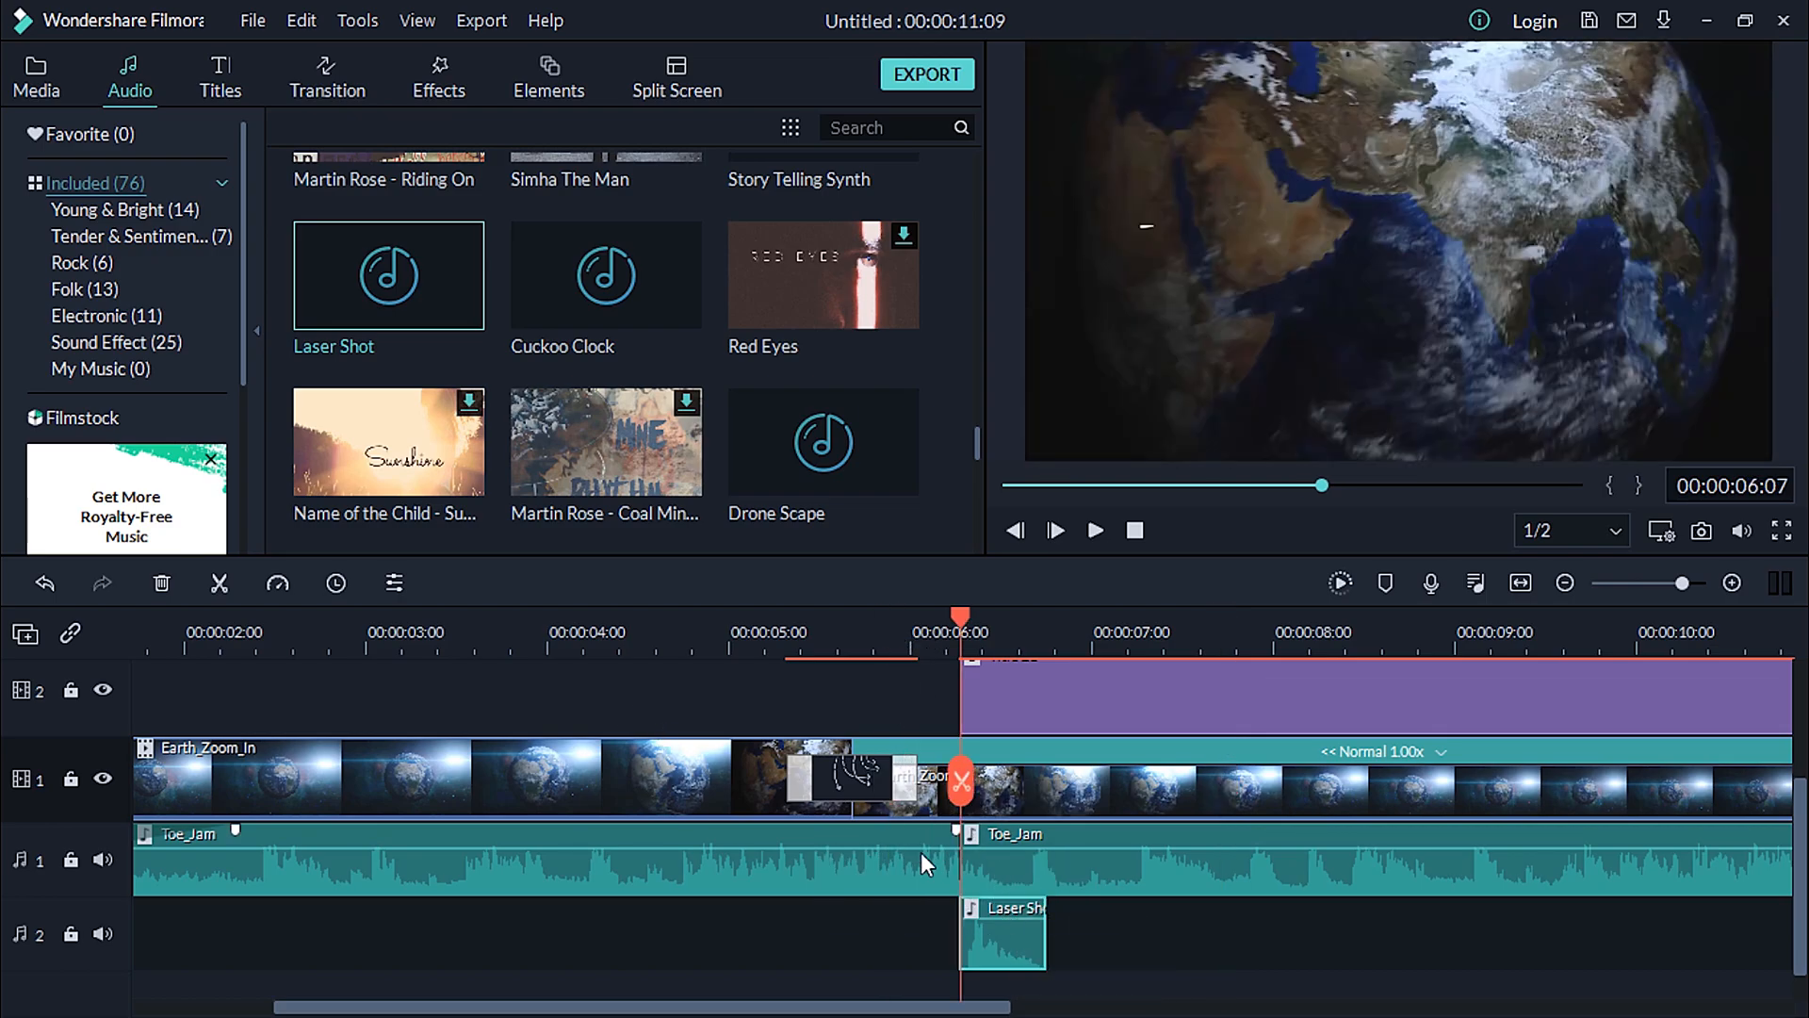
{"action": "left_click", "coordinate": [1016, 872]}
{"action": "left_click", "coordinate": [1048, 647]}
{"action": "left_click", "coordinate": [1048, 781]}
{"action": "left_click", "coordinate": [1014, 874]}
- Play the sequence twice from about 00:00:05:00 through the Laser Shot clip to check the lowered music
{"action": "left_click", "coordinate": [763, 682]}
{"action": "key", "text": "space"}
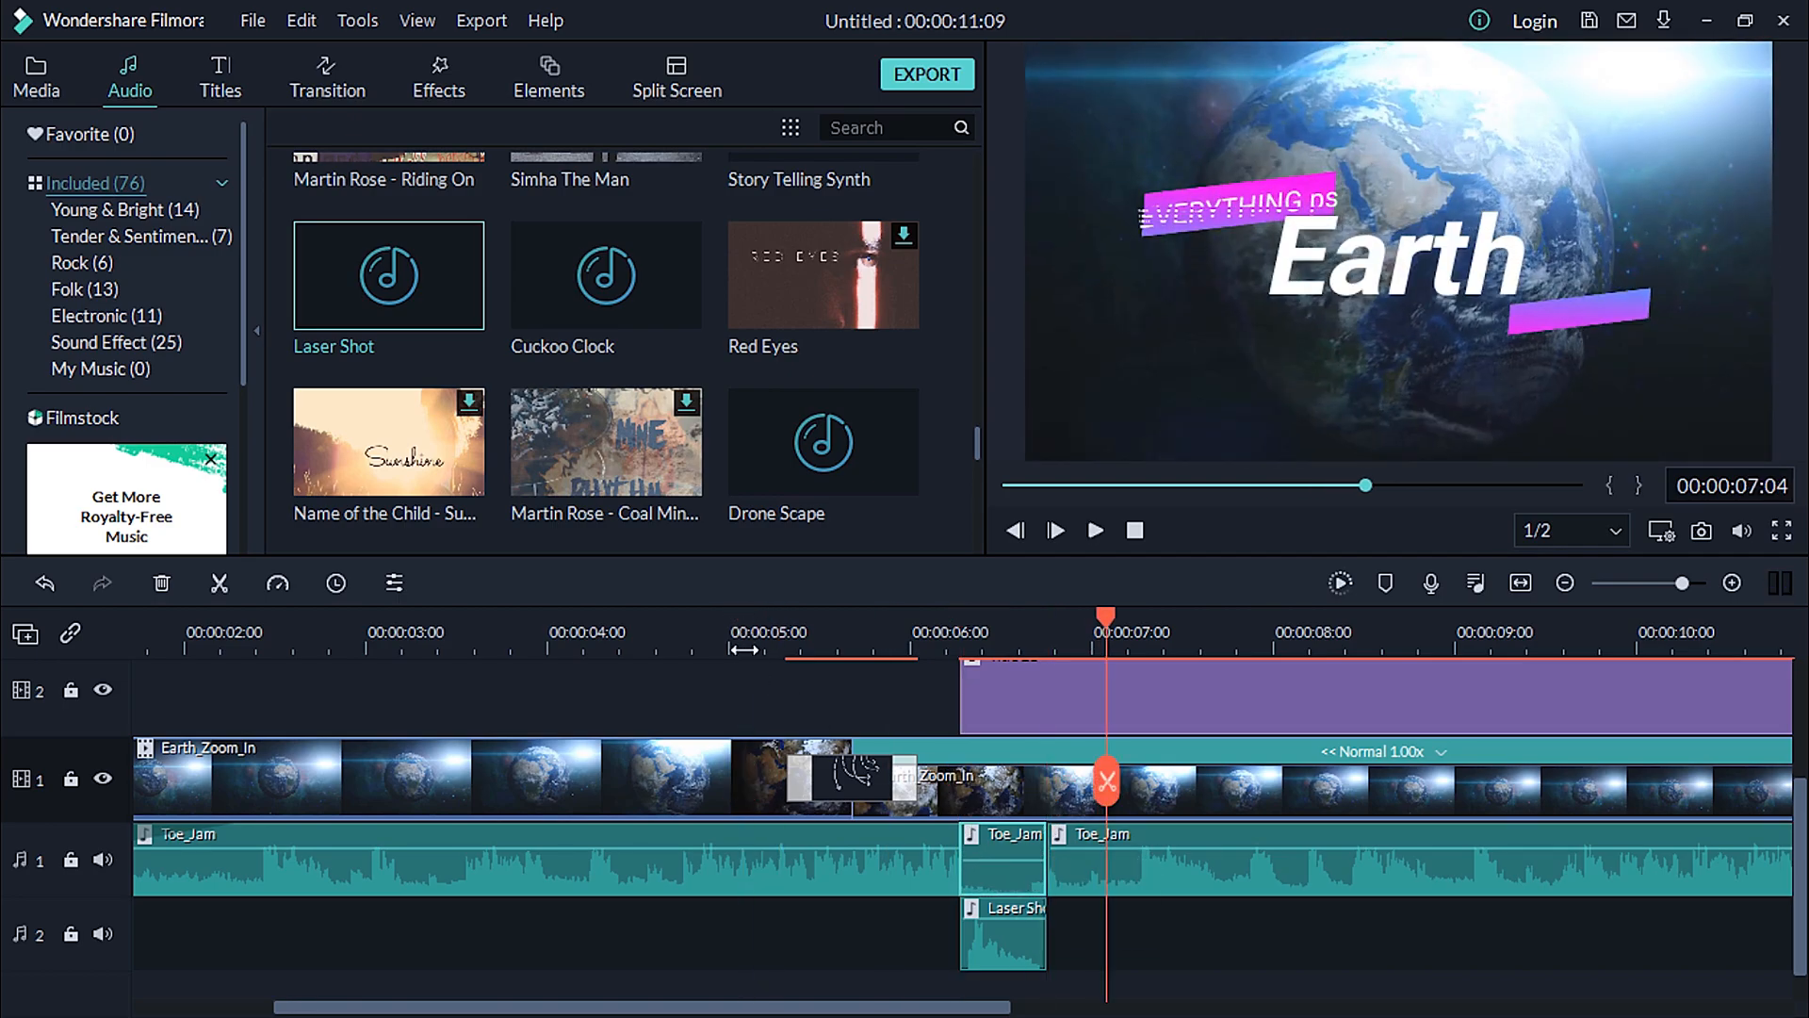
{"action": "left_click", "coordinate": [739, 650]}
{"action": "key", "text": "space"}
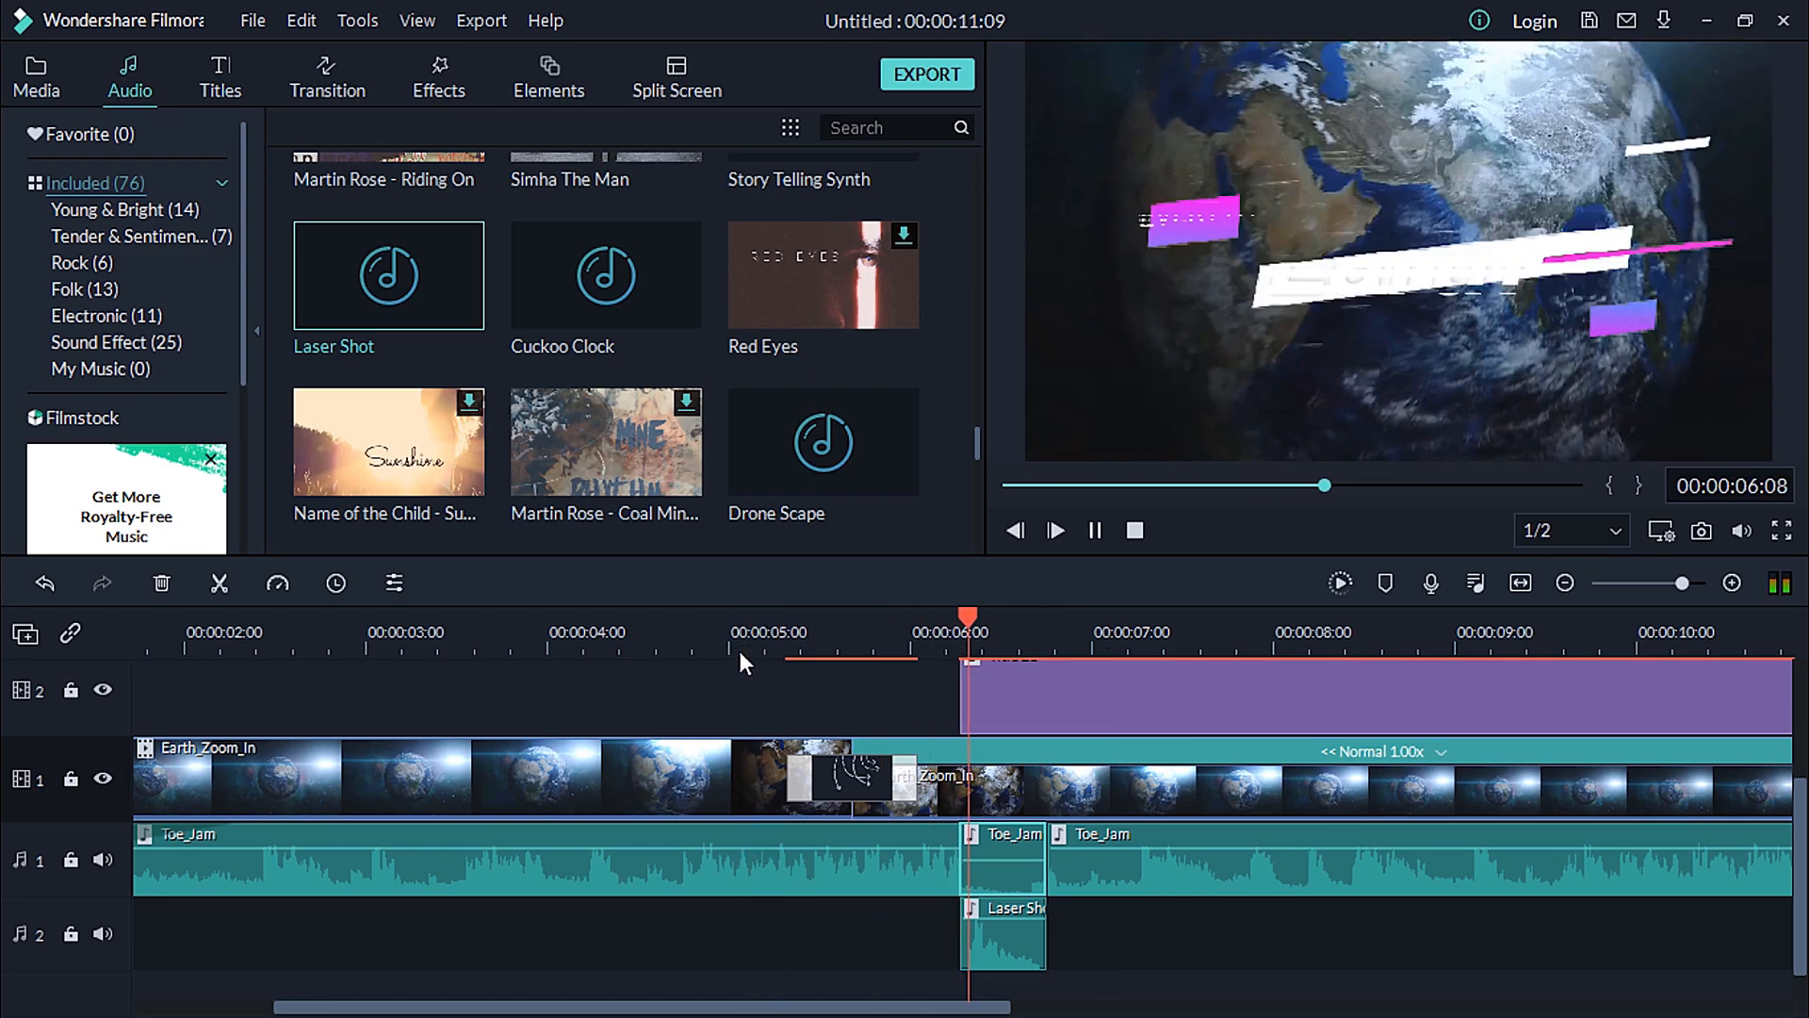
{"action": "key", "text": "space"}
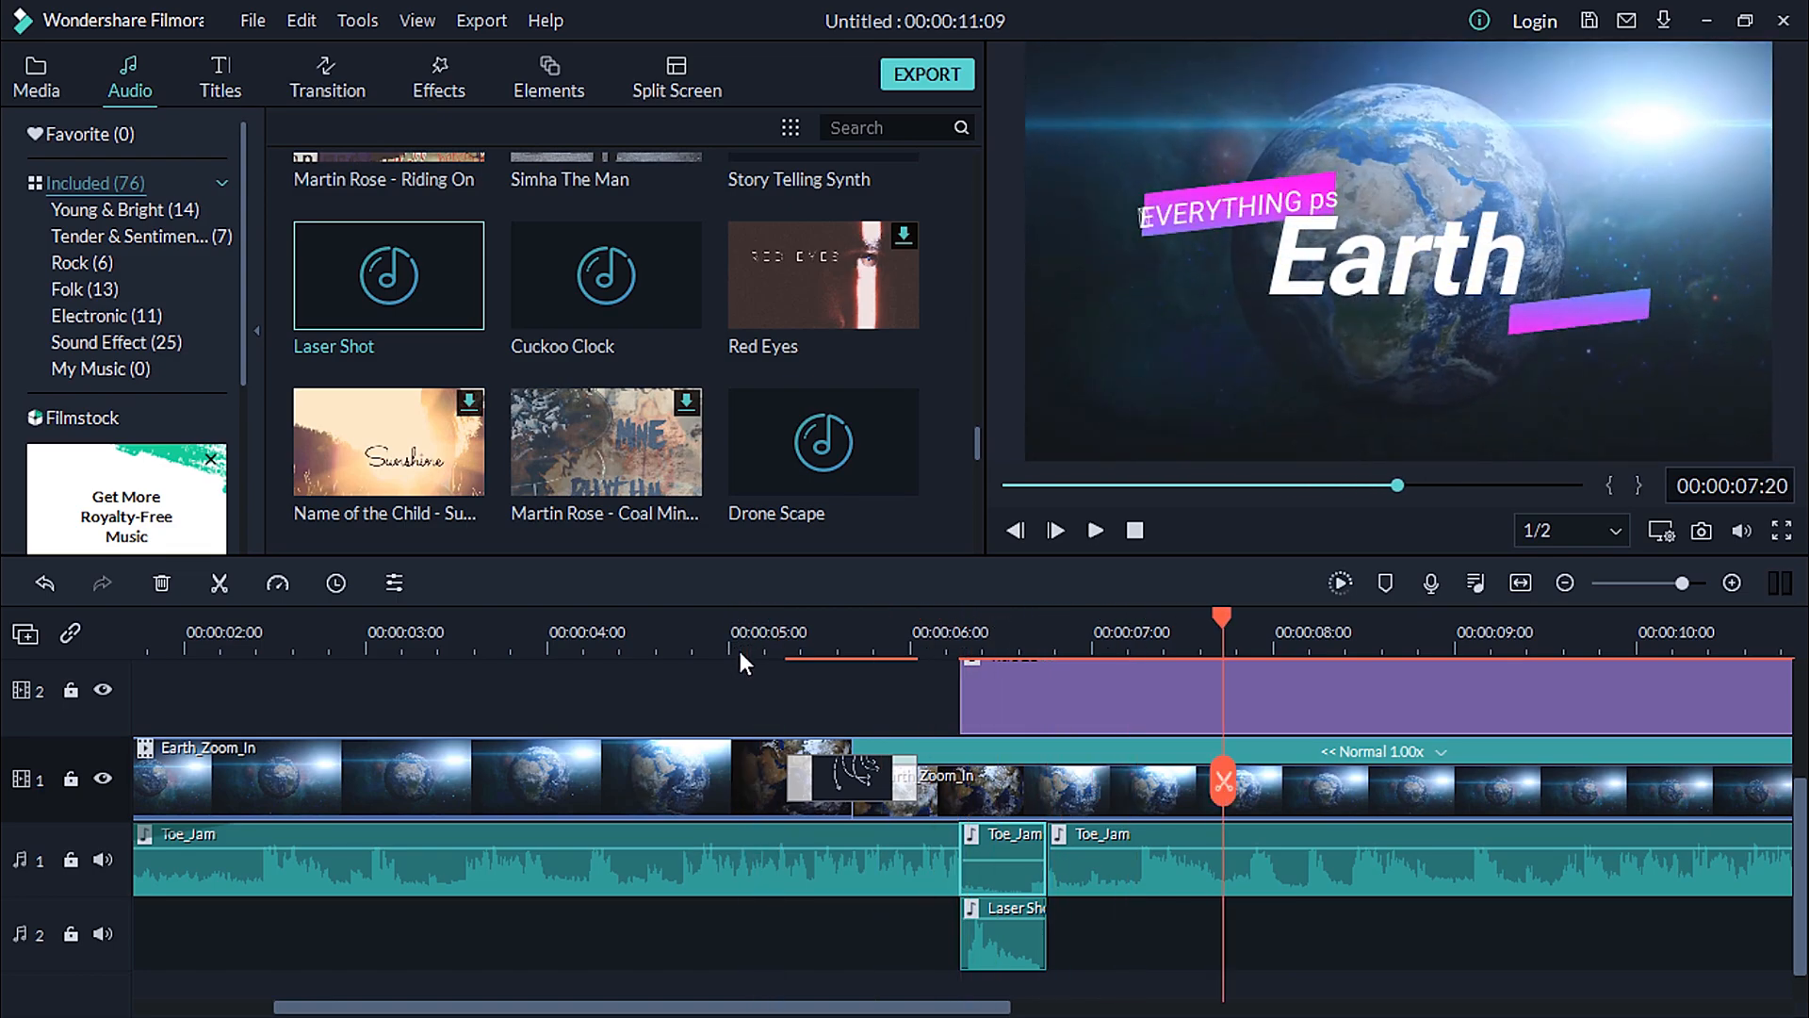
{"action": "scroll", "coordinate": [761, 741], "scroll_direction": "up", "scroll_amount": 1}
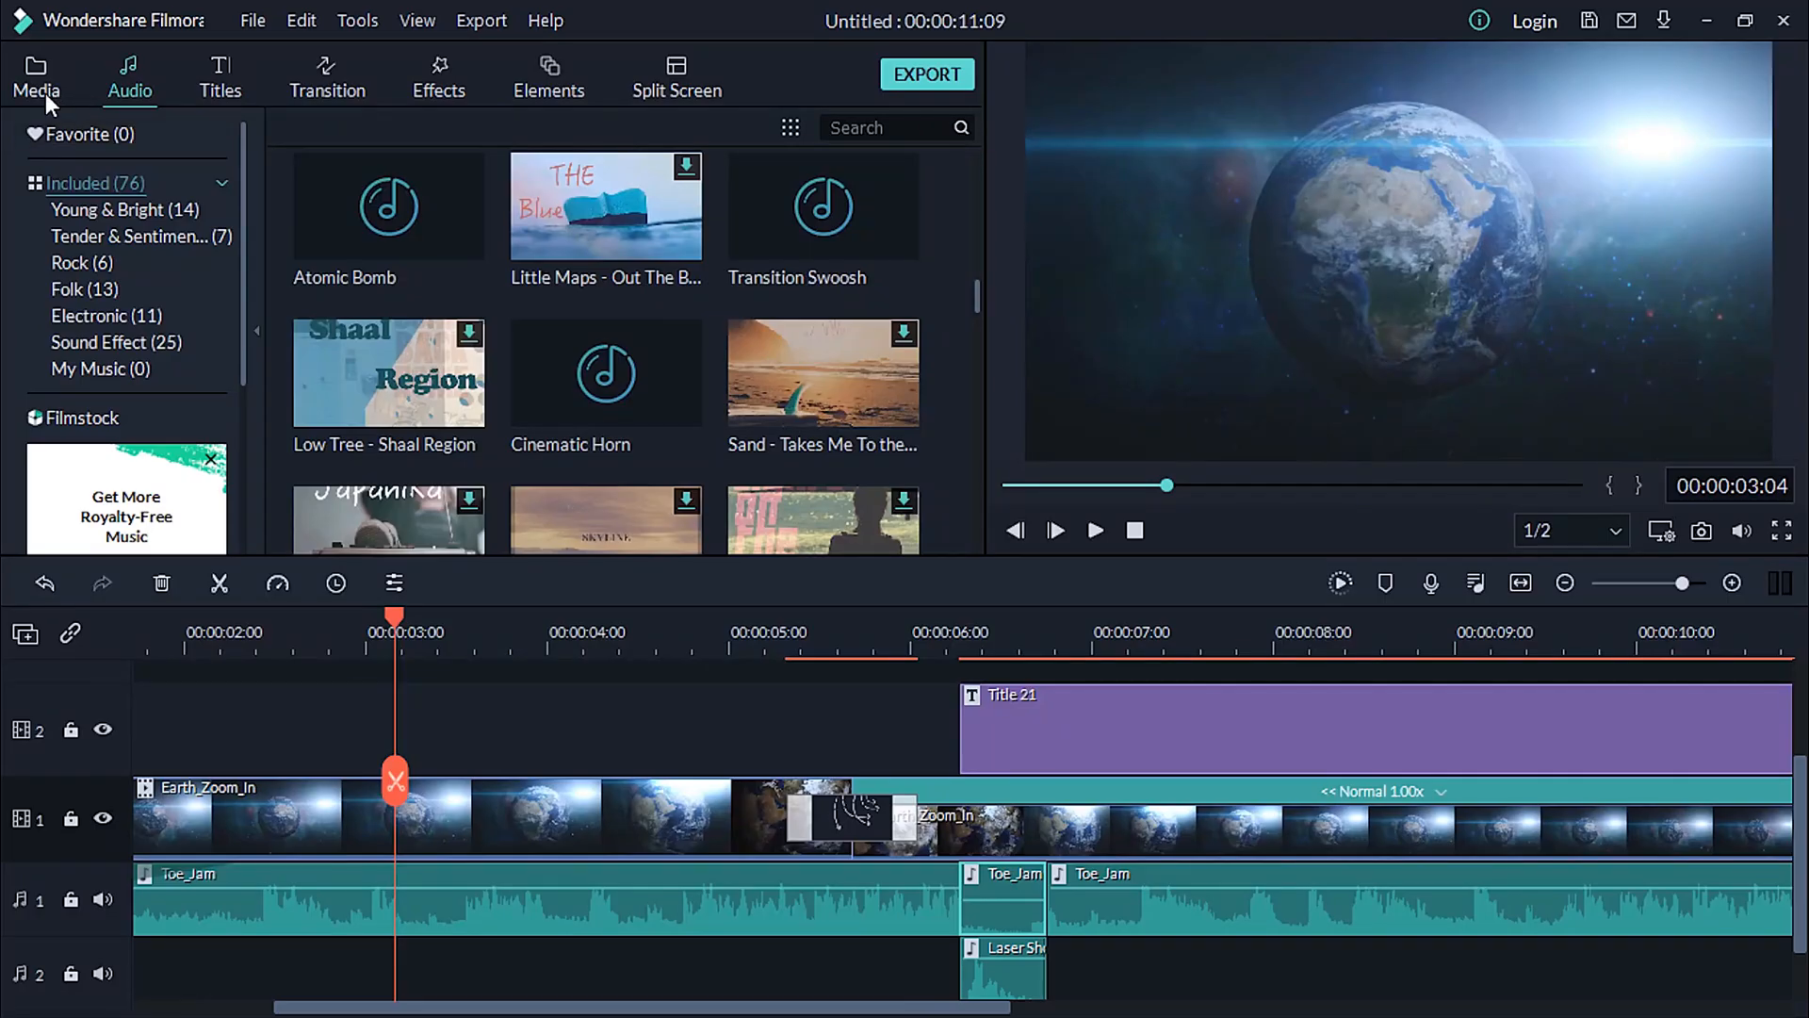
- Place the armed character image from the project media on video track 2 so that it ends where Title 21 begins
{"action": "left_click", "coordinate": [37, 80]}
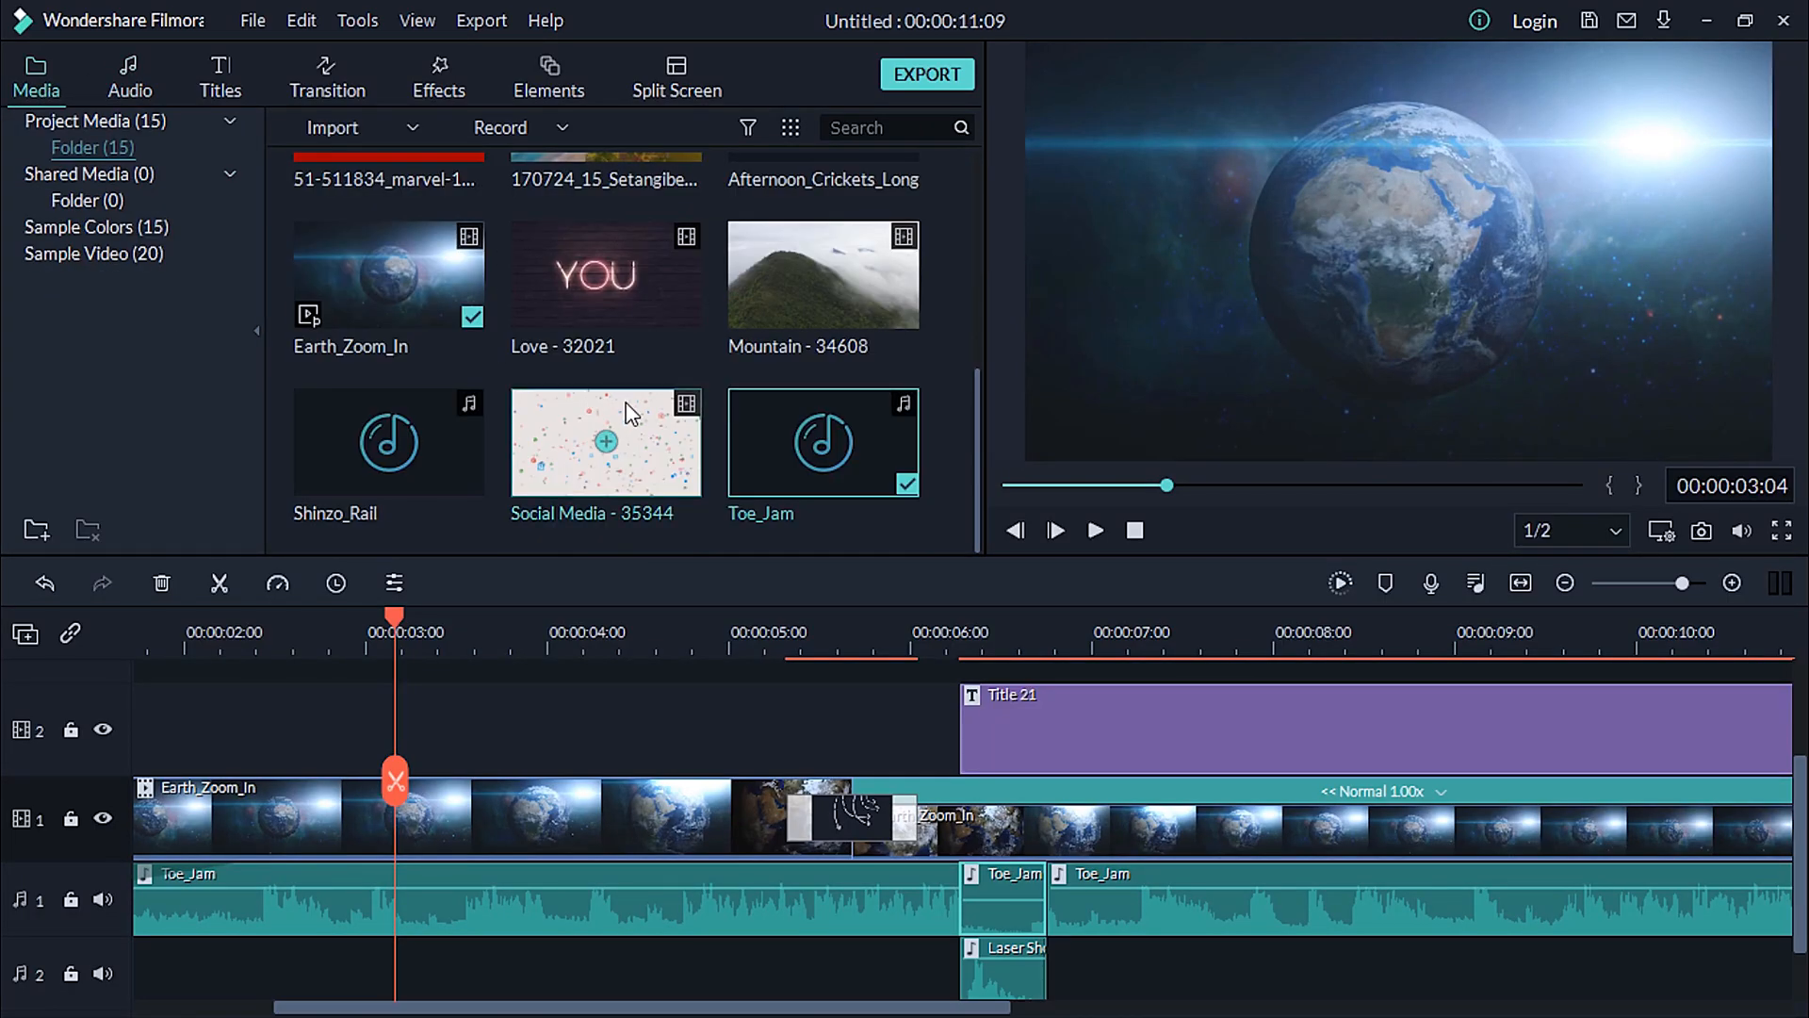
{"action": "scroll", "coordinate": [578, 422], "scroll_direction": "up", "scroll_amount": 5}
{"action": "left_click_drag", "start_coordinate": [777, 424], "coordinate": [183, 707]}
{"action": "left_click_drag", "start_coordinate": [521, 1005], "coordinate": [382, 1006]}
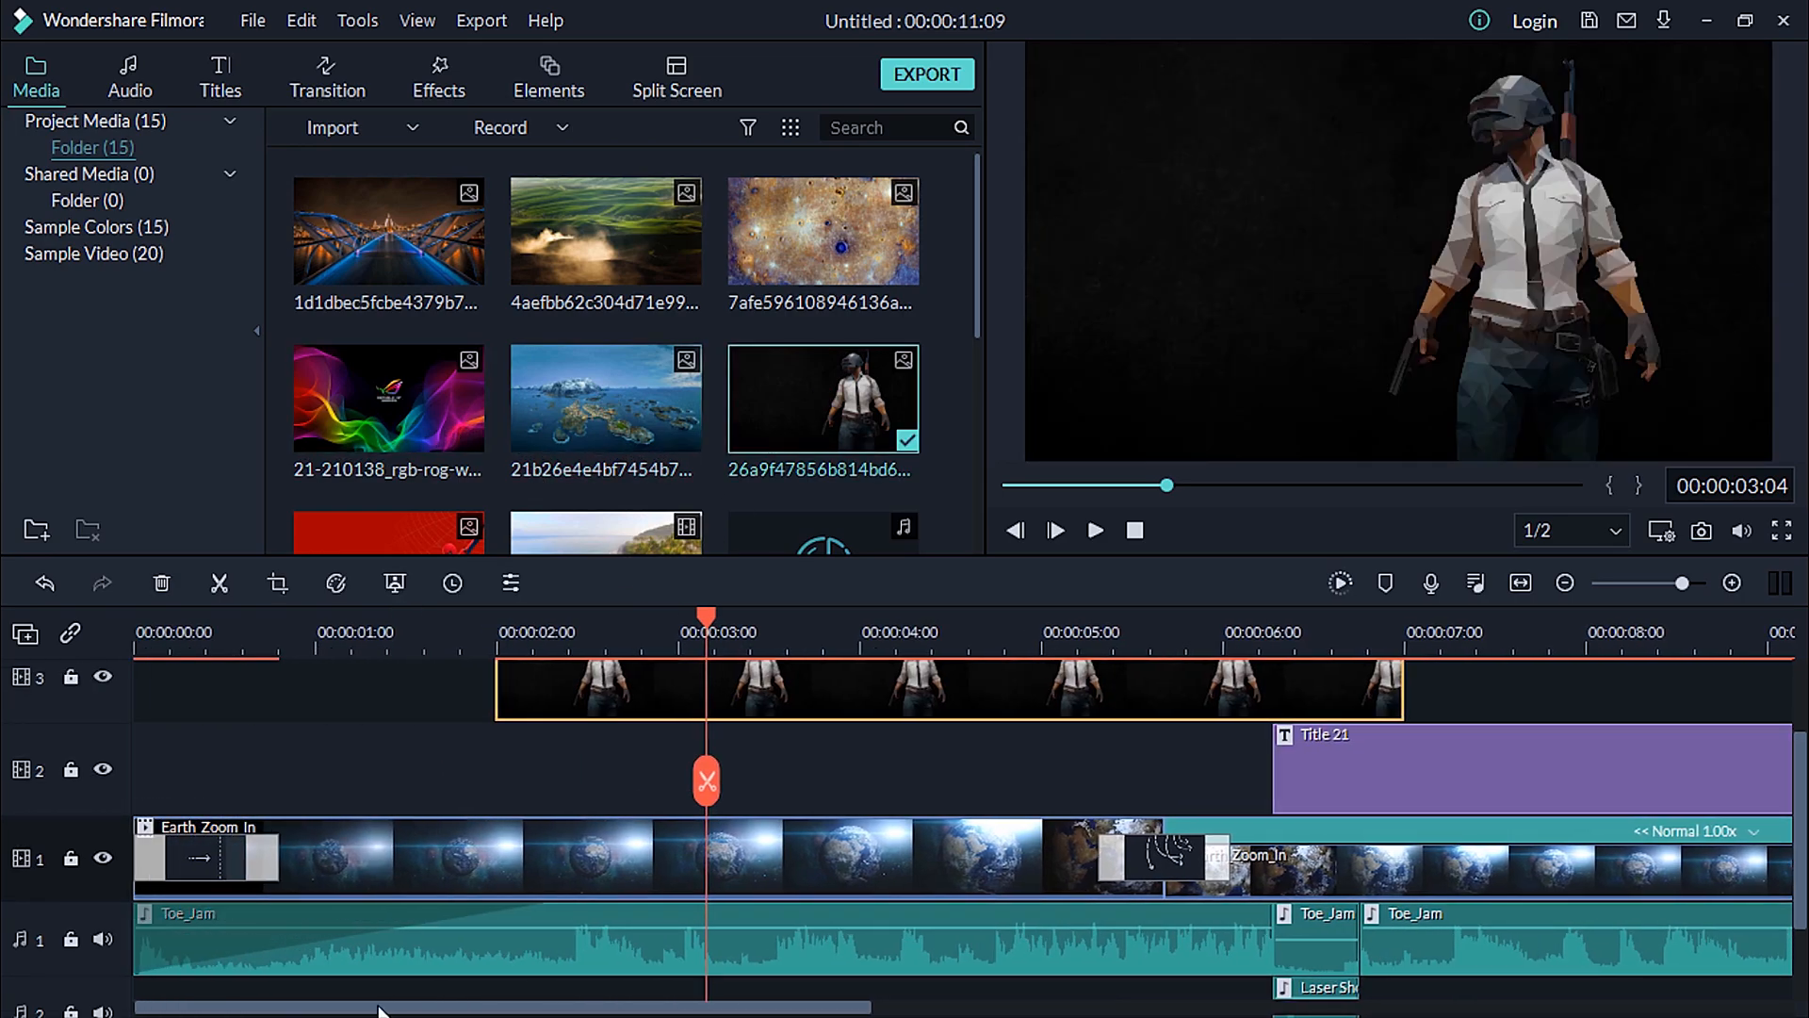
{"action": "left_click_drag", "start_coordinate": [865, 692], "coordinate": [731, 756]}
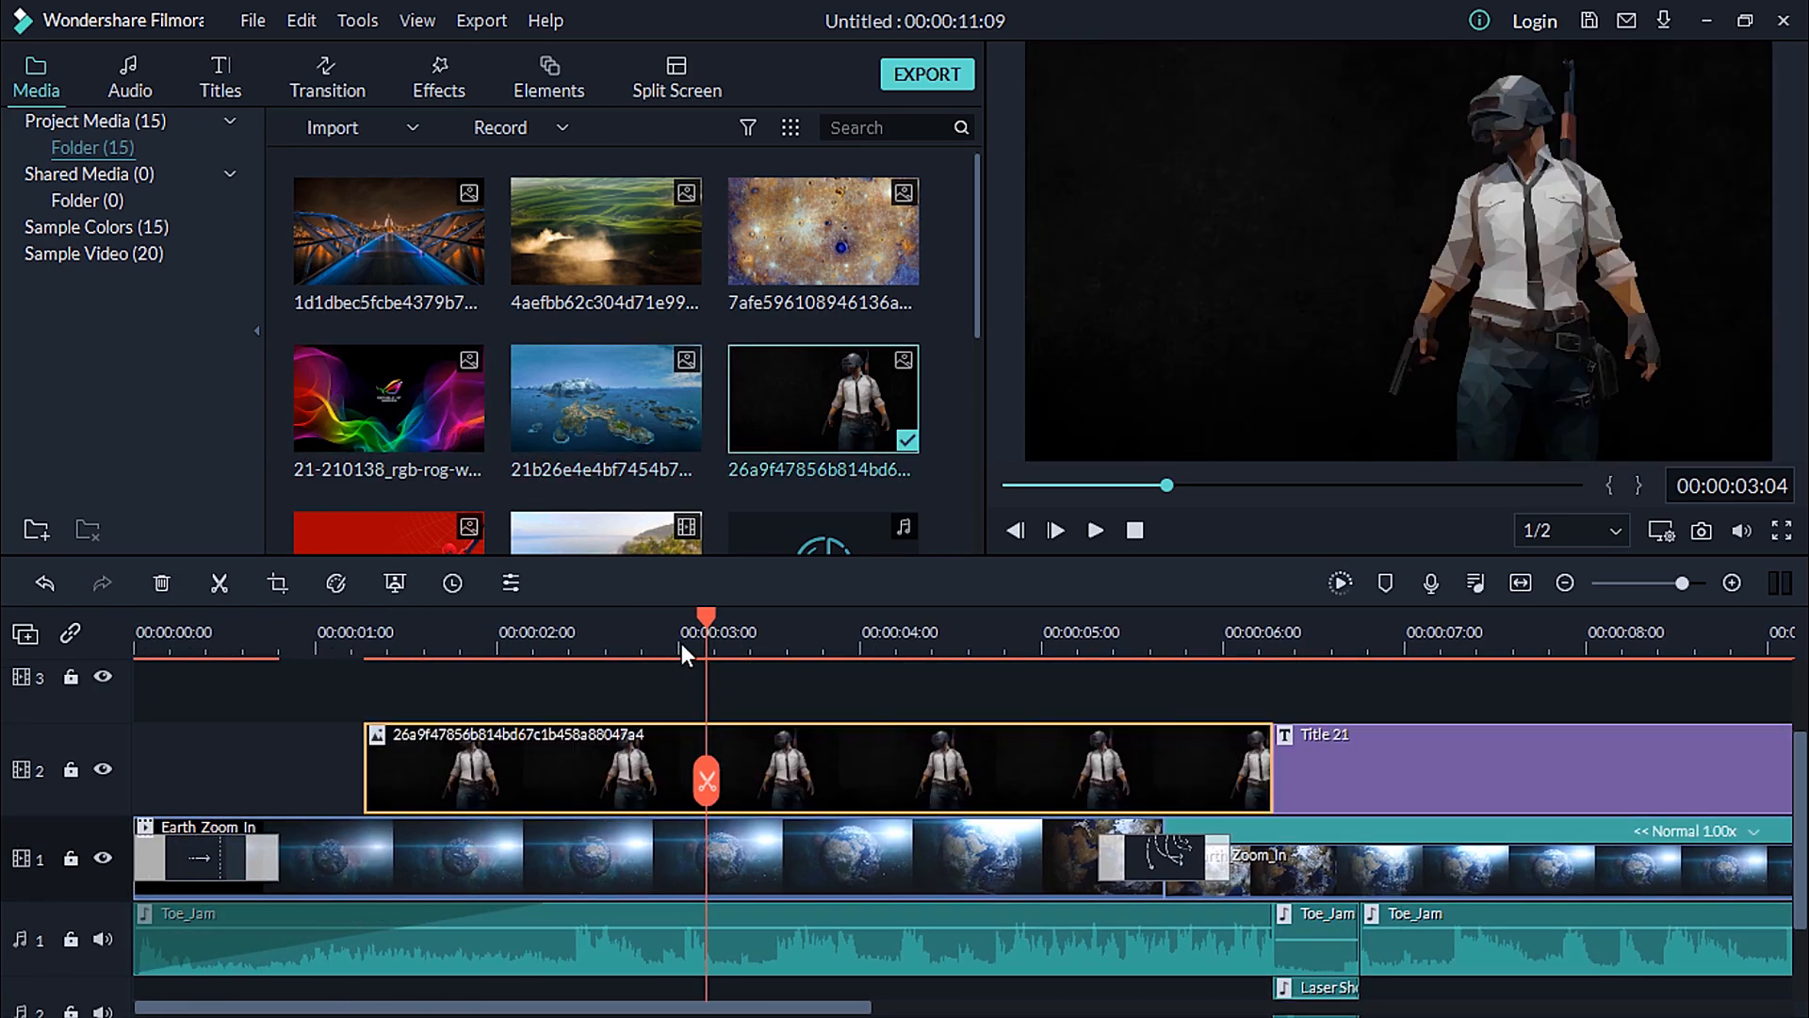
- Open the character image's transform settings and scale it to 128.28%
{"action": "double_click", "coordinate": [880, 776]}
{"action": "left_click", "coordinate": [47, 112]}
{"action": "left_click_drag", "start_coordinate": [343, 261], "coordinate": [437, 262]}
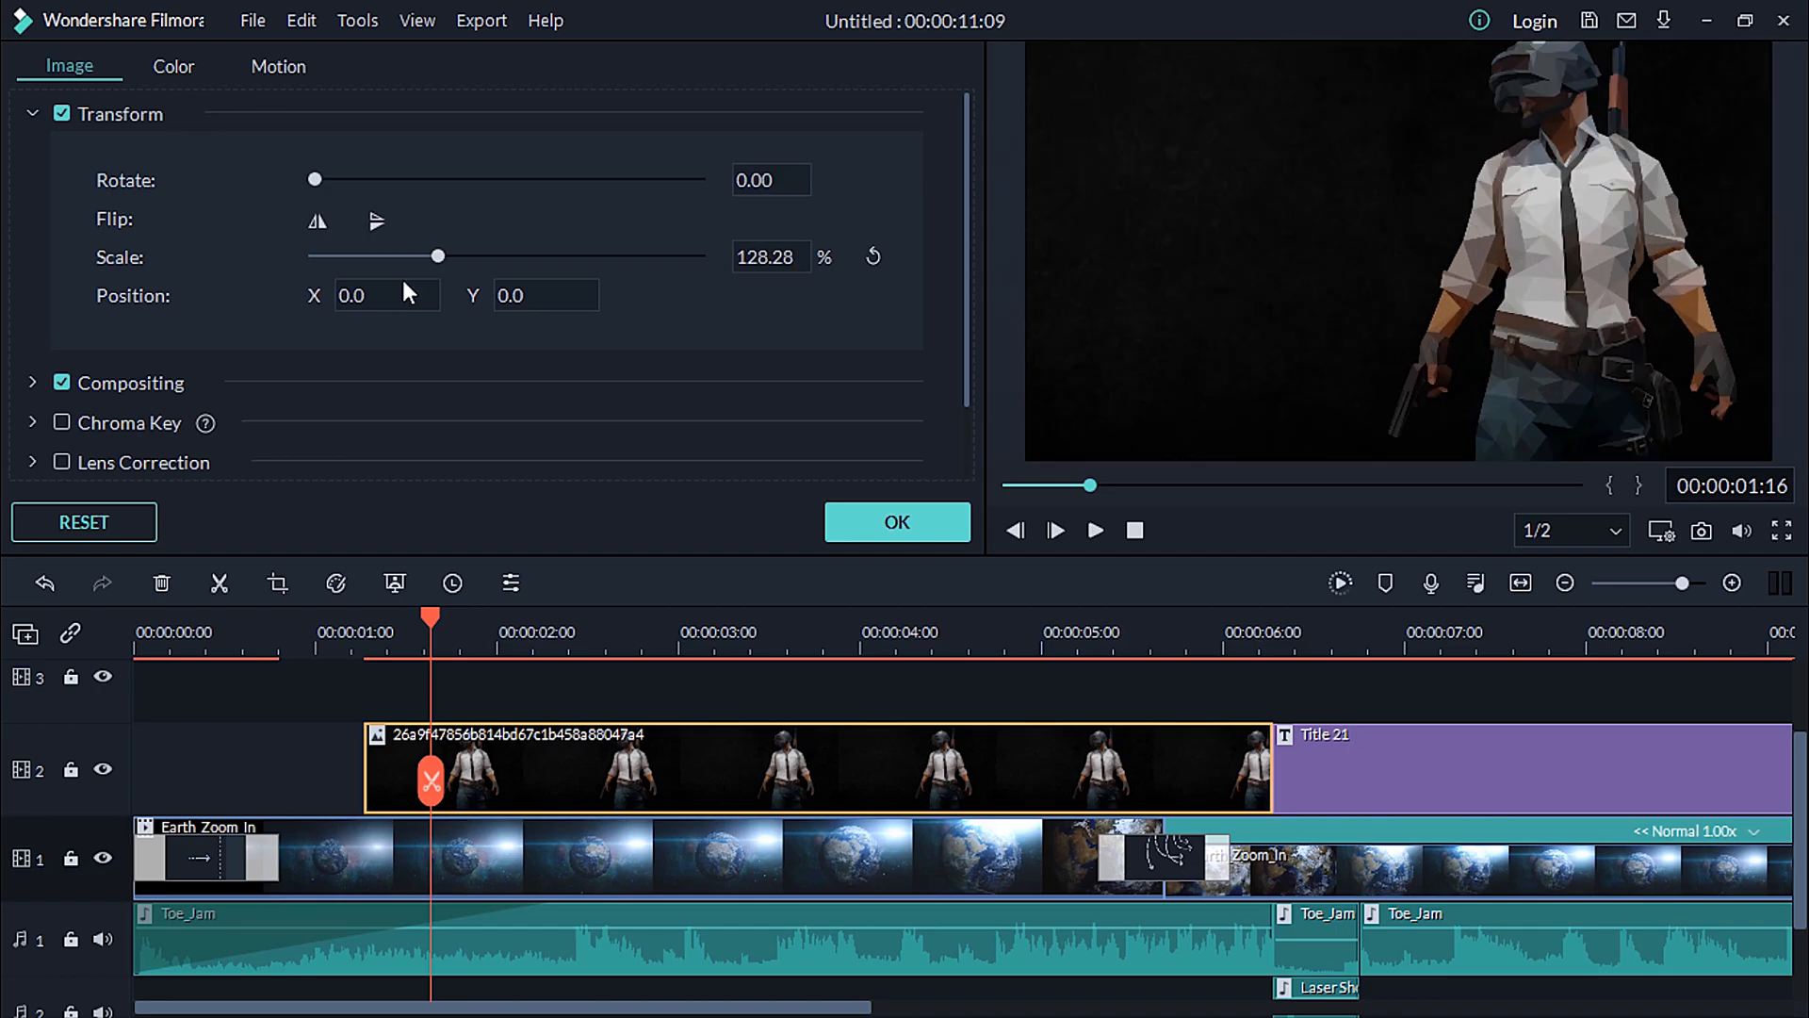
- Key out the character image's black background with Chroma Key, using offset 2, tolerance 50, edge thickness 0.00 and edge feather 20.00
{"action": "left_click", "coordinate": [61, 422]}
{"action": "left_click", "coordinate": [398, 250]}
{"action": "left_click", "coordinate": [1169, 203]}
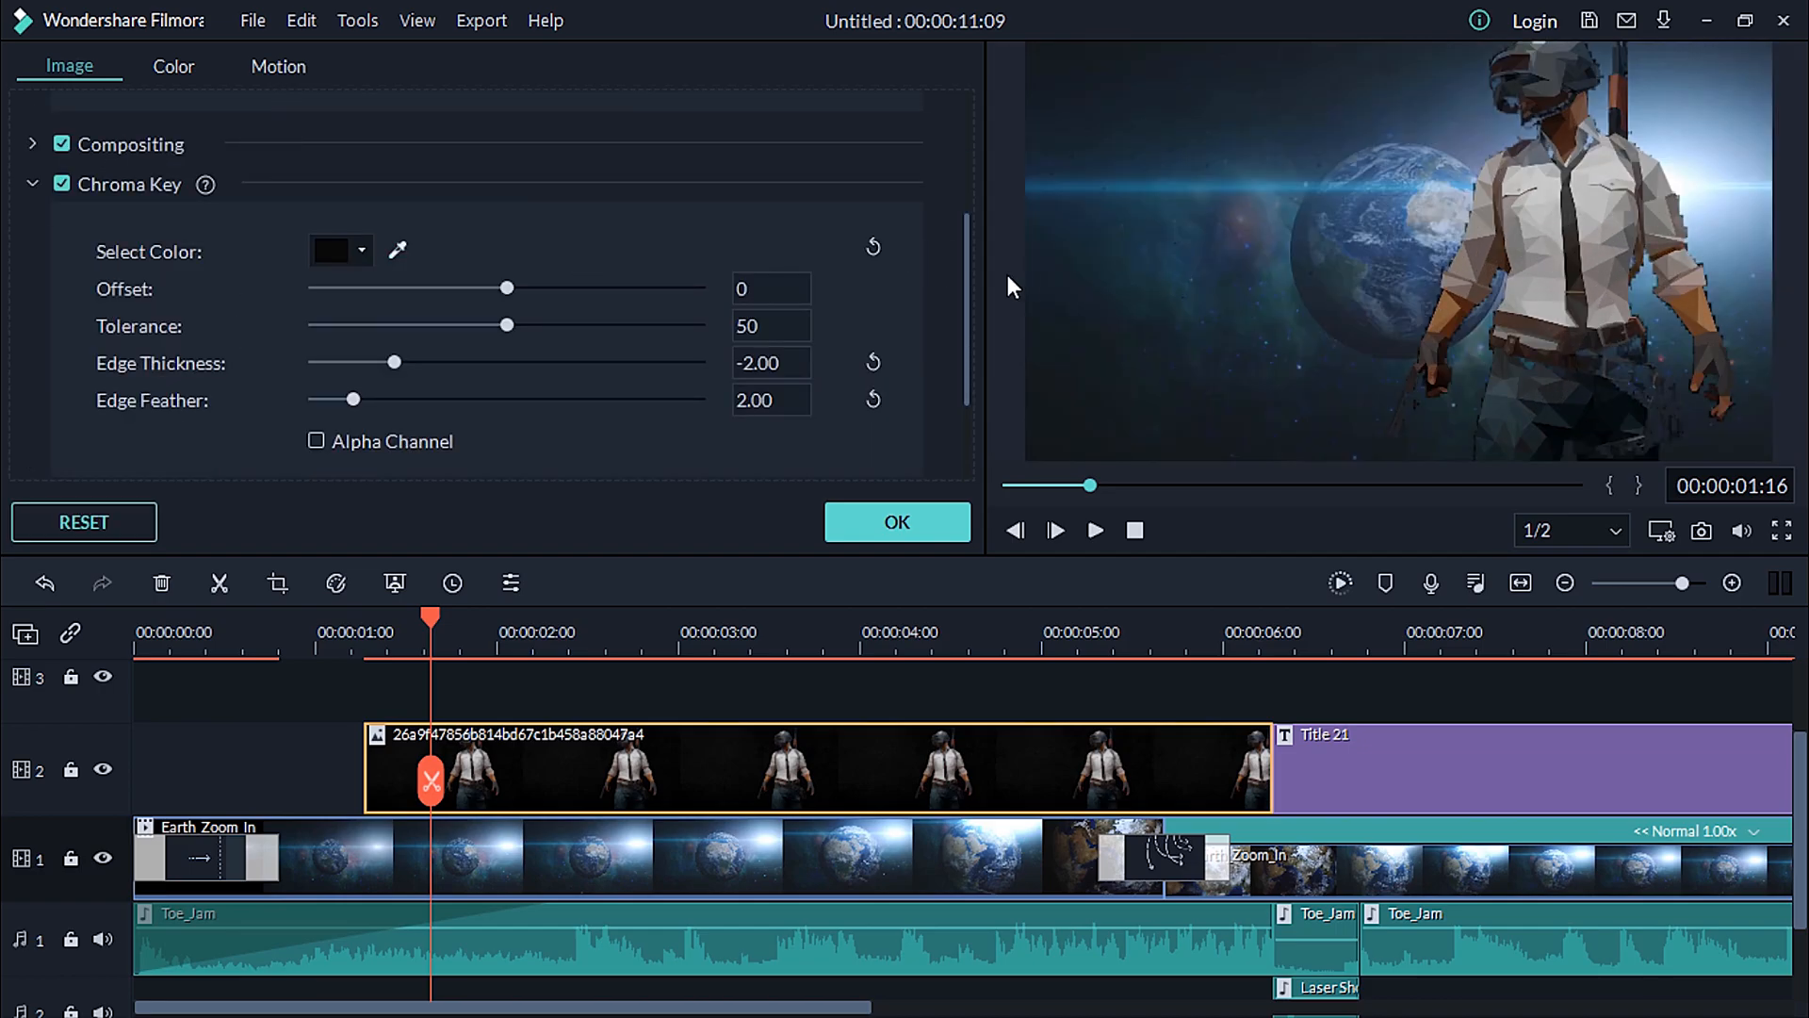
{"action": "left_click", "coordinate": [34, 186]}
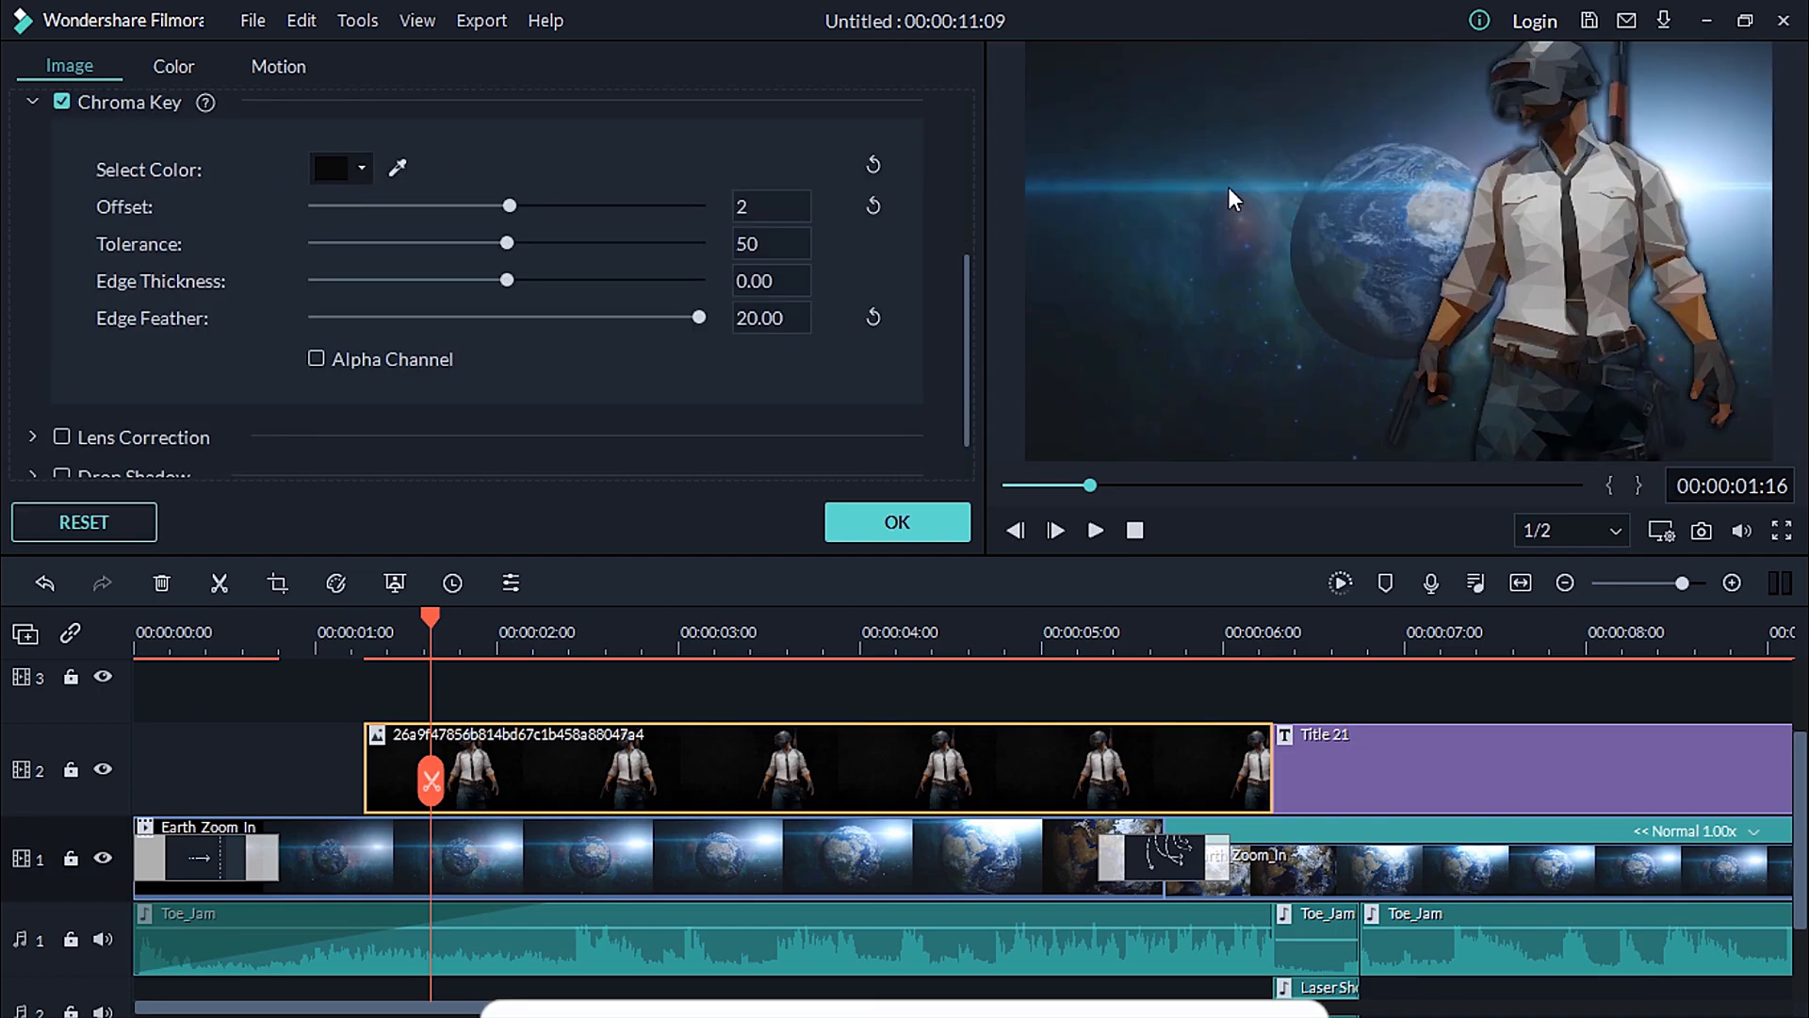
{"action": "scroll", "coordinate": [62, 326], "scroll_direction": "down", "scroll_amount": 1}
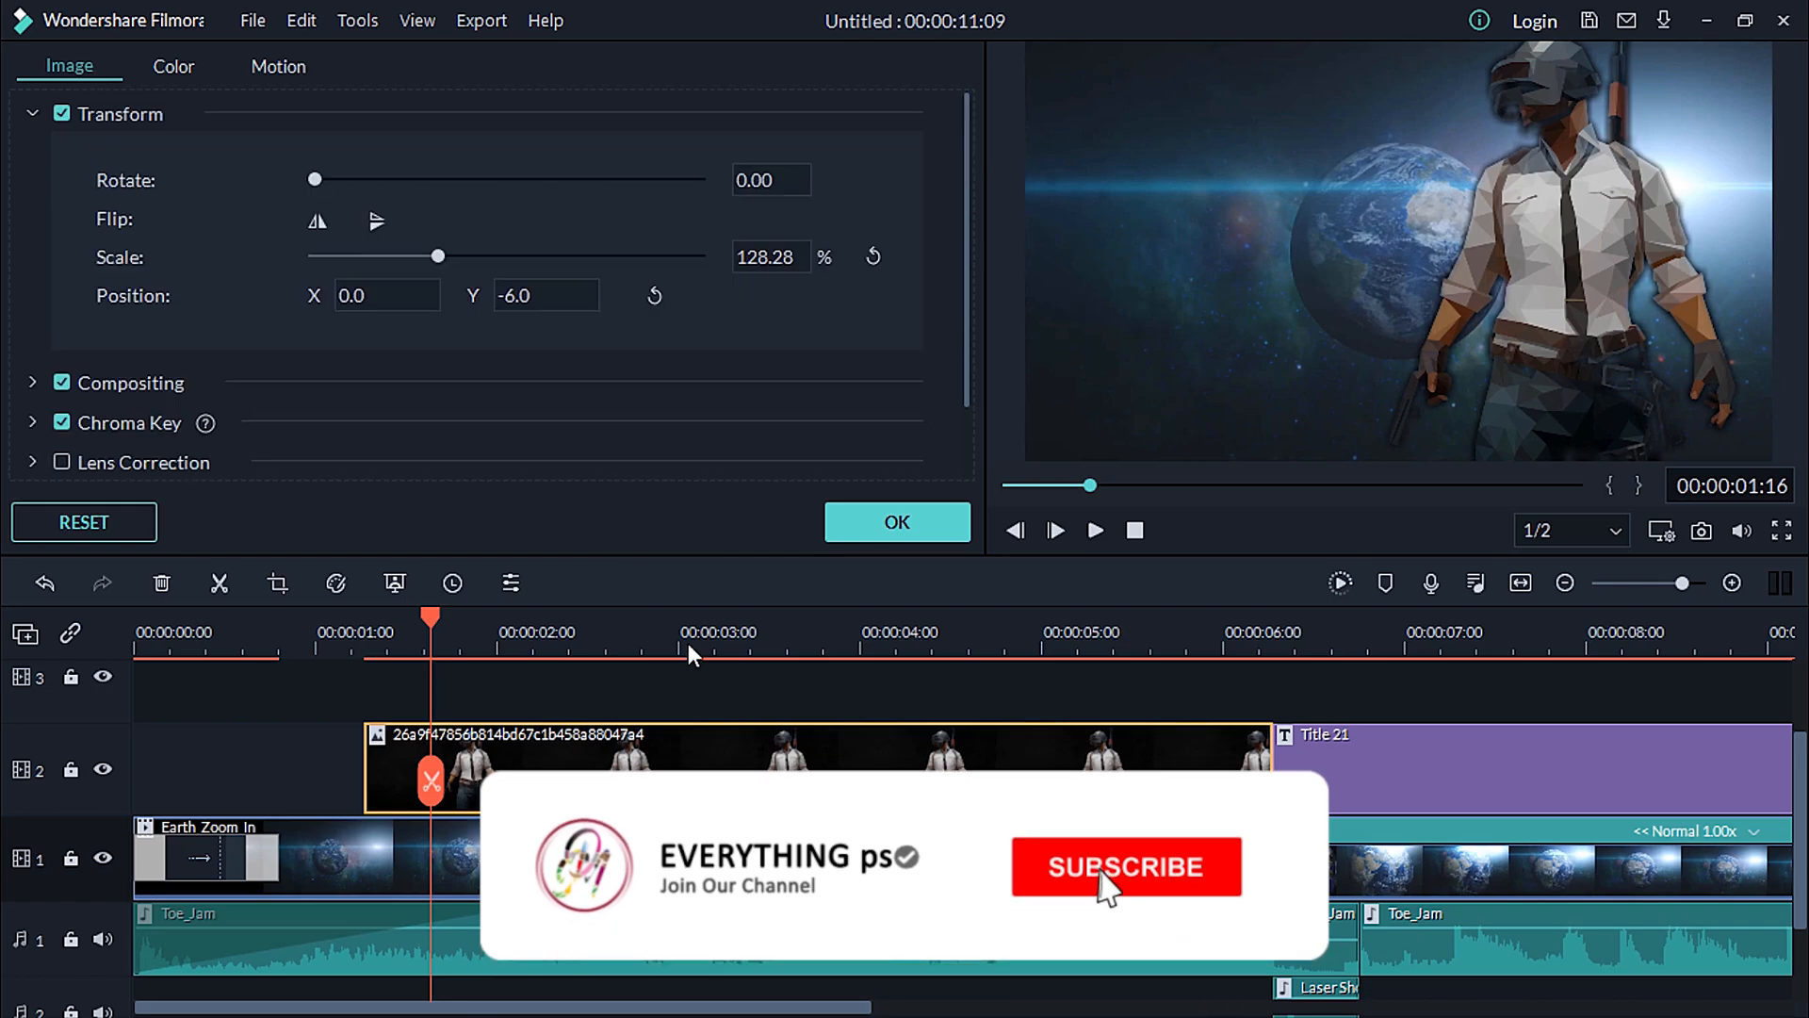
{"action": "scroll", "coordinate": [307, 408], "scroll_direction": "down", "scroll_amount": 1}
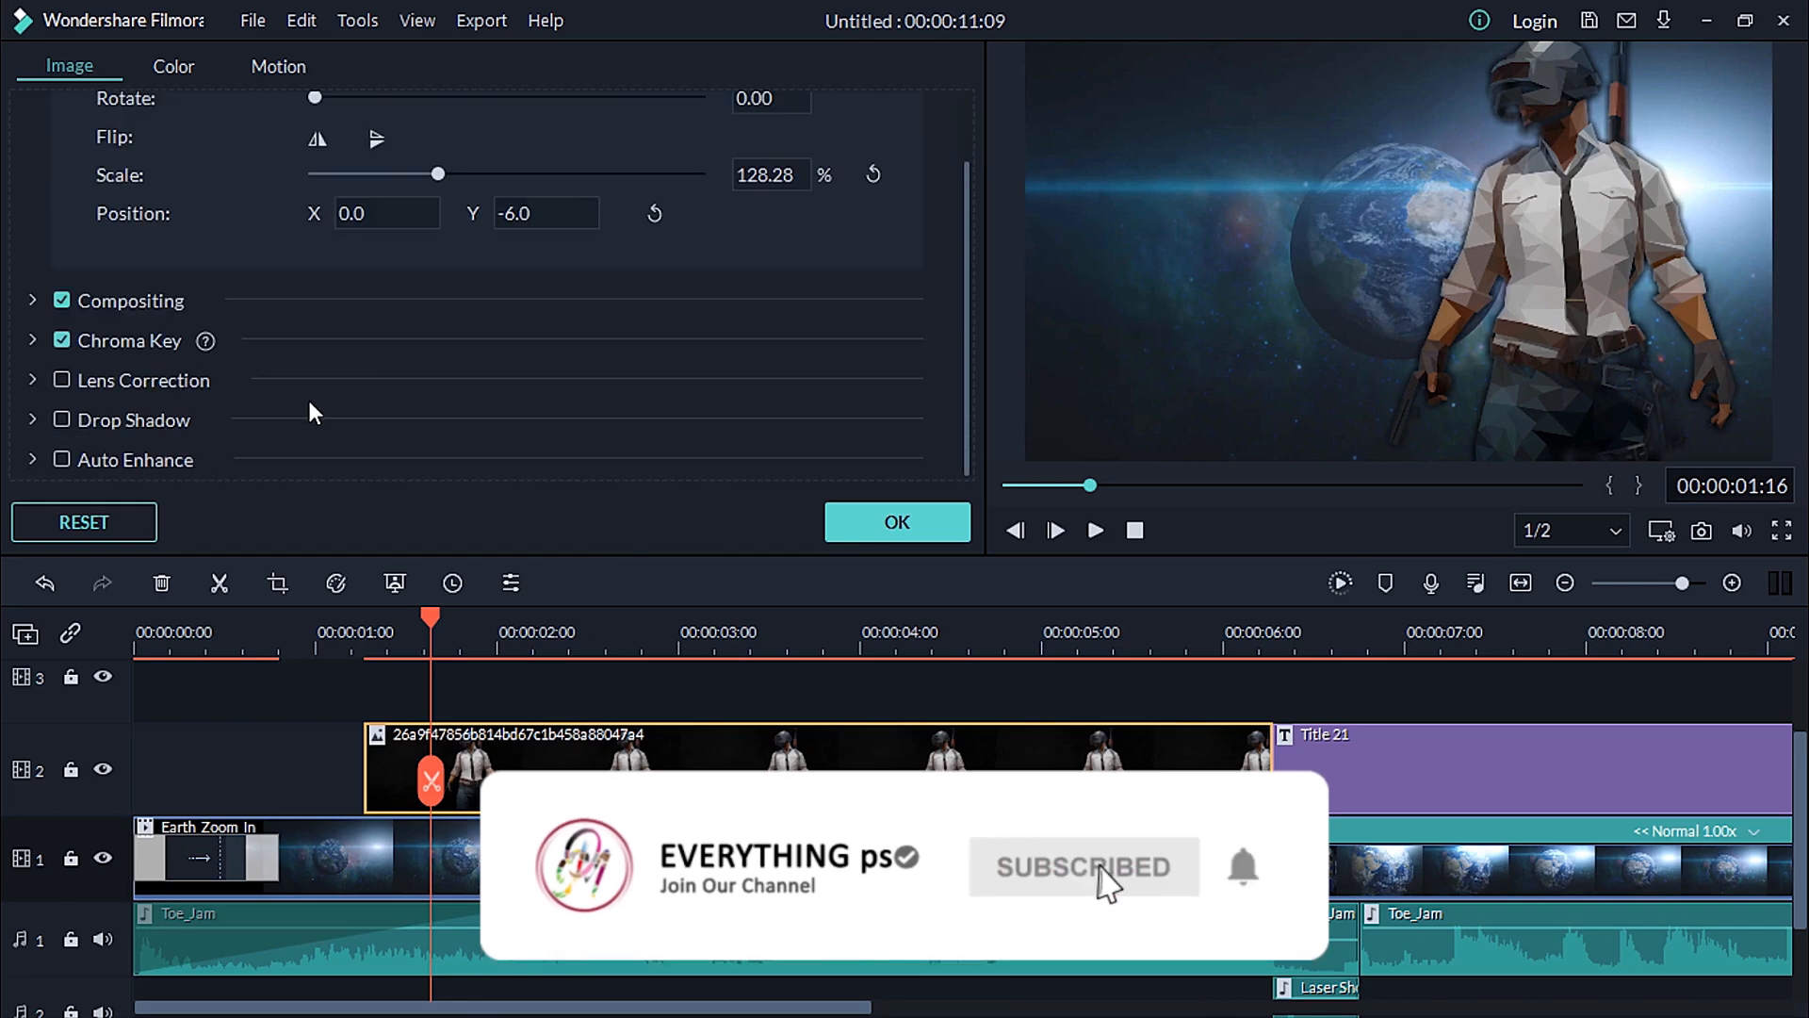
{"action": "left_click", "coordinate": [188, 68]}
{"action": "left_click", "coordinate": [66, 64]}
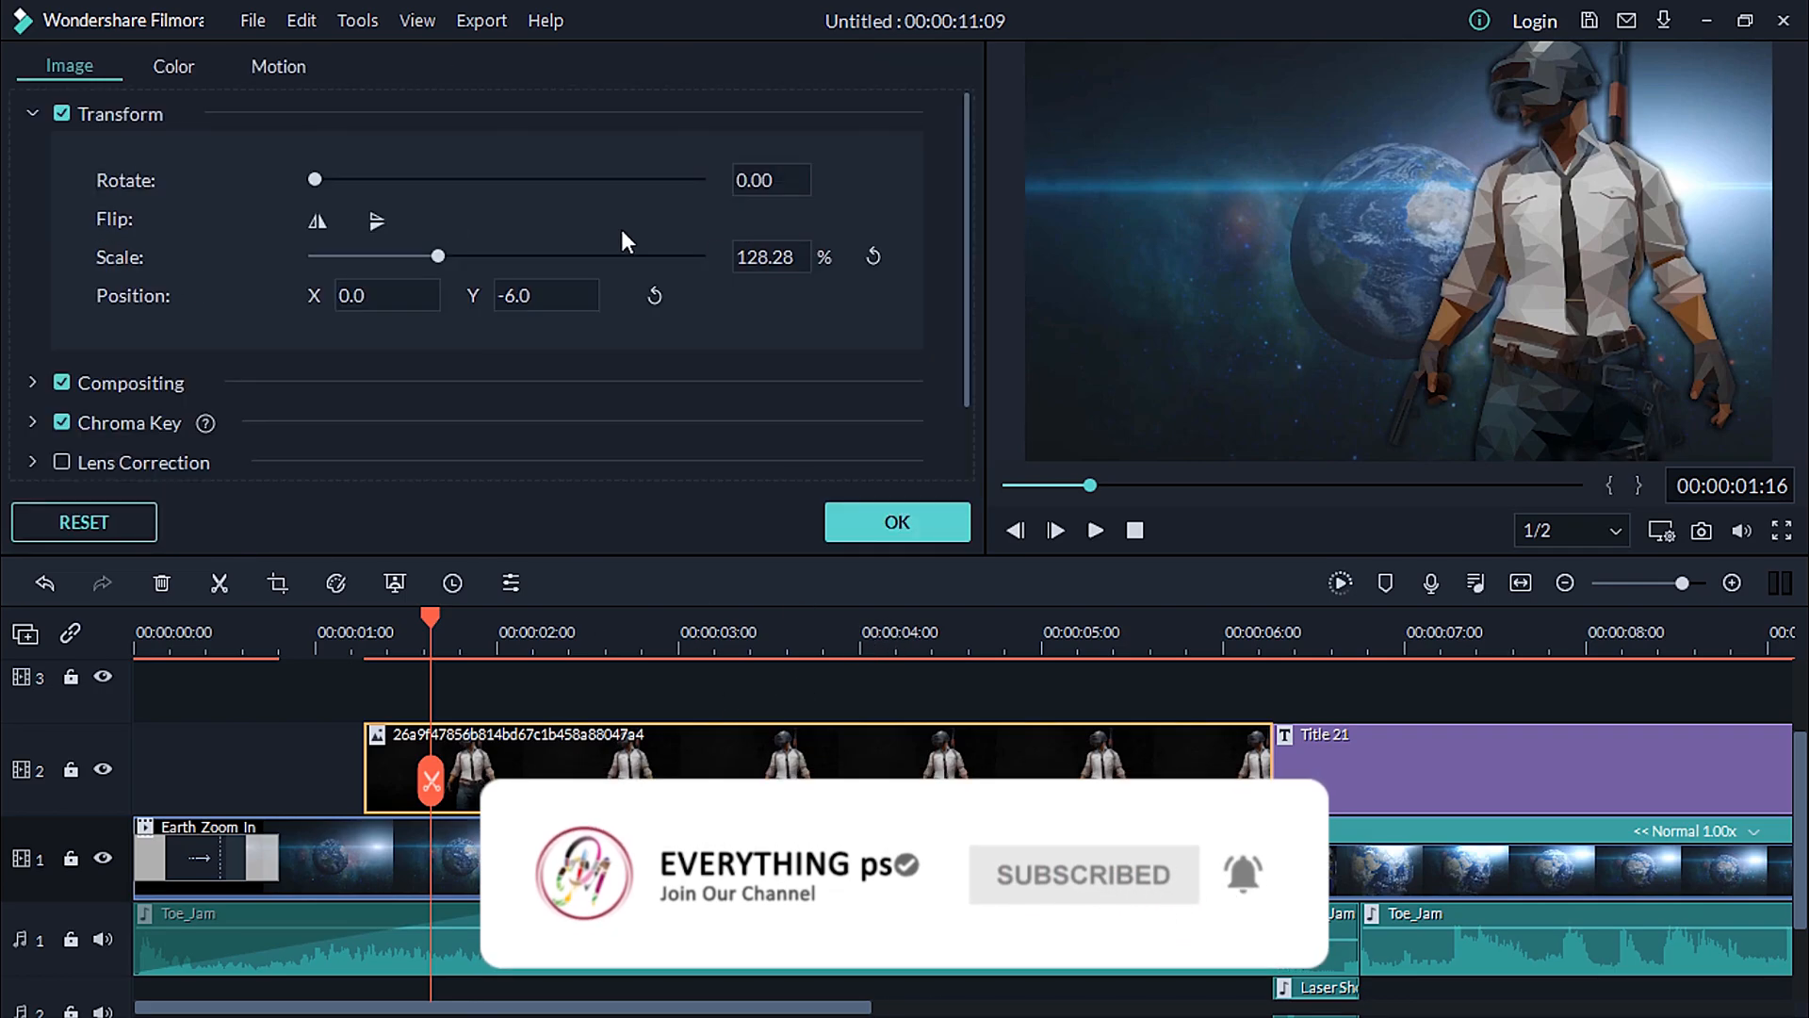
- Flip the character image horizontally, scale it down and position the character beside the Earth on the left of the frame
{"action": "left_click", "coordinate": [318, 220]}
{"action": "left_click_drag", "start_coordinate": [438, 256], "coordinate": [382, 255]}
{"action": "left_click_drag", "start_coordinate": [1263, 235], "coordinate": [1155, 240]}
{"action": "left_click_drag", "start_coordinate": [1535, 94], "coordinate": [1600, 58]}
{"action": "mouse_move", "coordinate": [1178, 252]}
{"action": "left_mouse_down"}
{"action": "mouse_move", "coordinate": [1224, 252]}
{"action": "mouse_move", "coordinate": [1165, 253]}
{"action": "left_mouse_up"}
{"action": "left_click", "coordinate": [880, 528]}
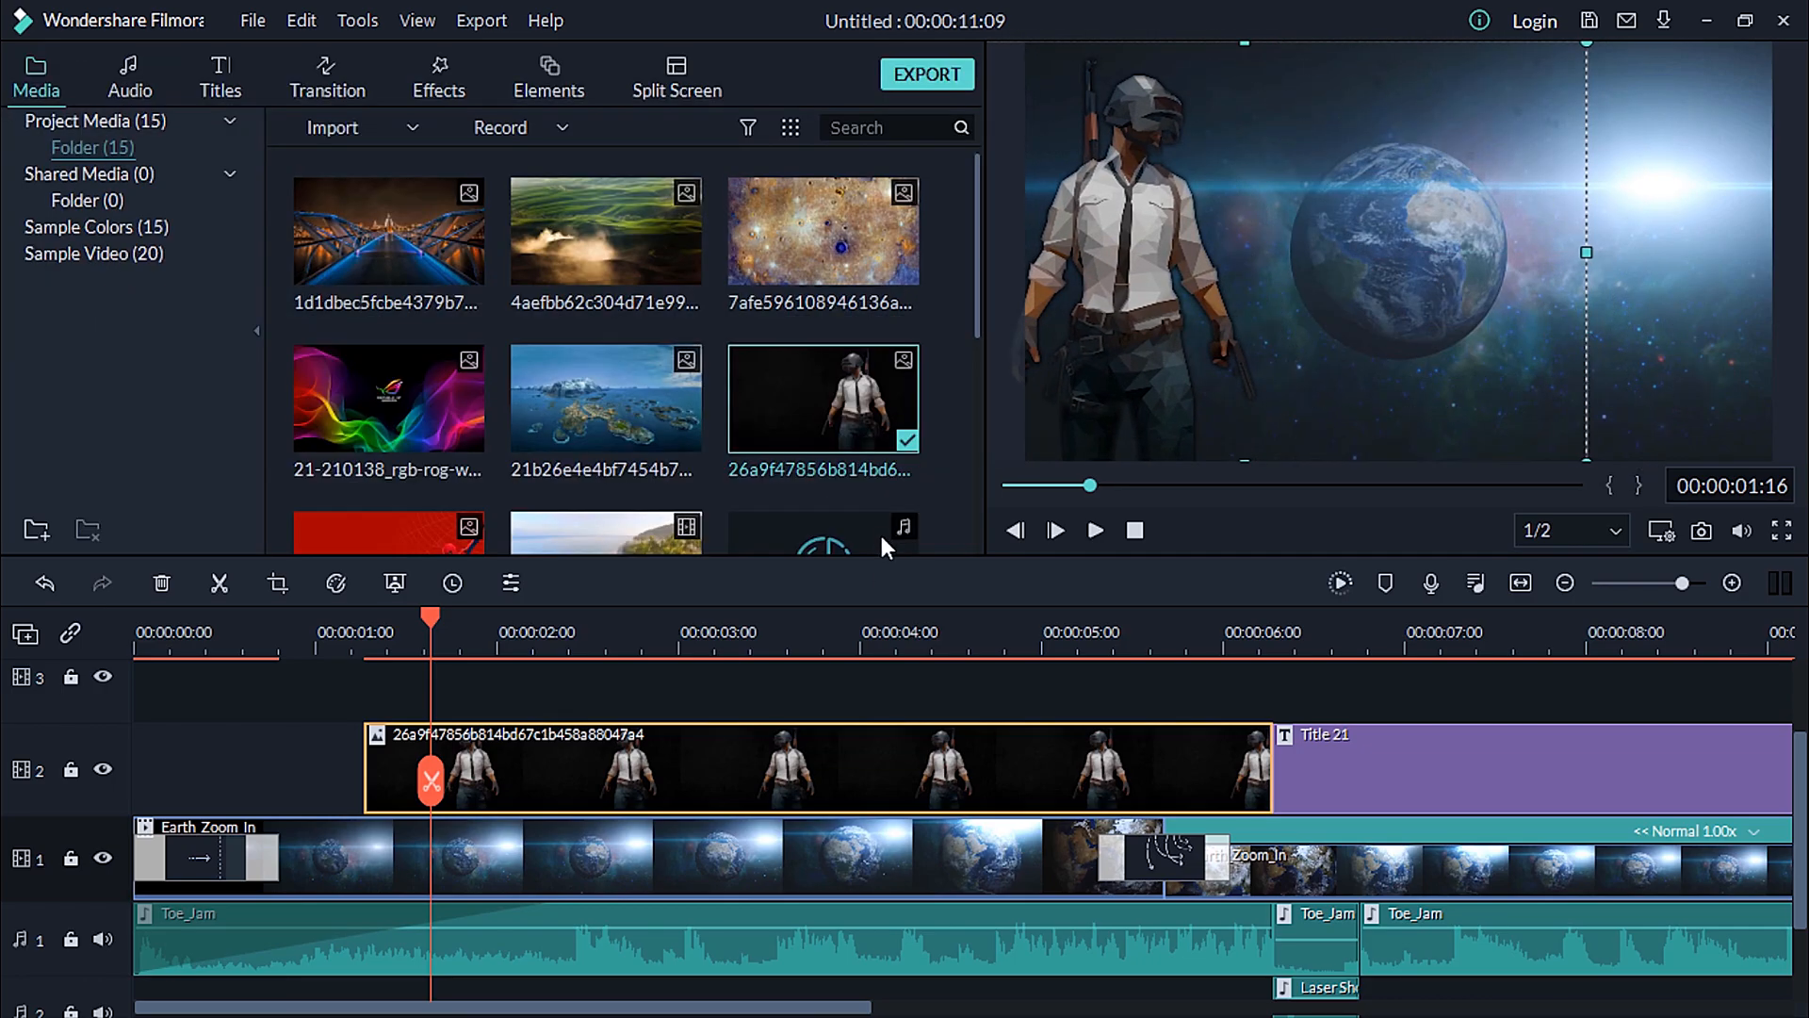
- Play the sequence from the start to check the keyed character over the Earth footage
{"action": "left_click", "coordinate": [151, 633]}
{"action": "key", "text": "space"}
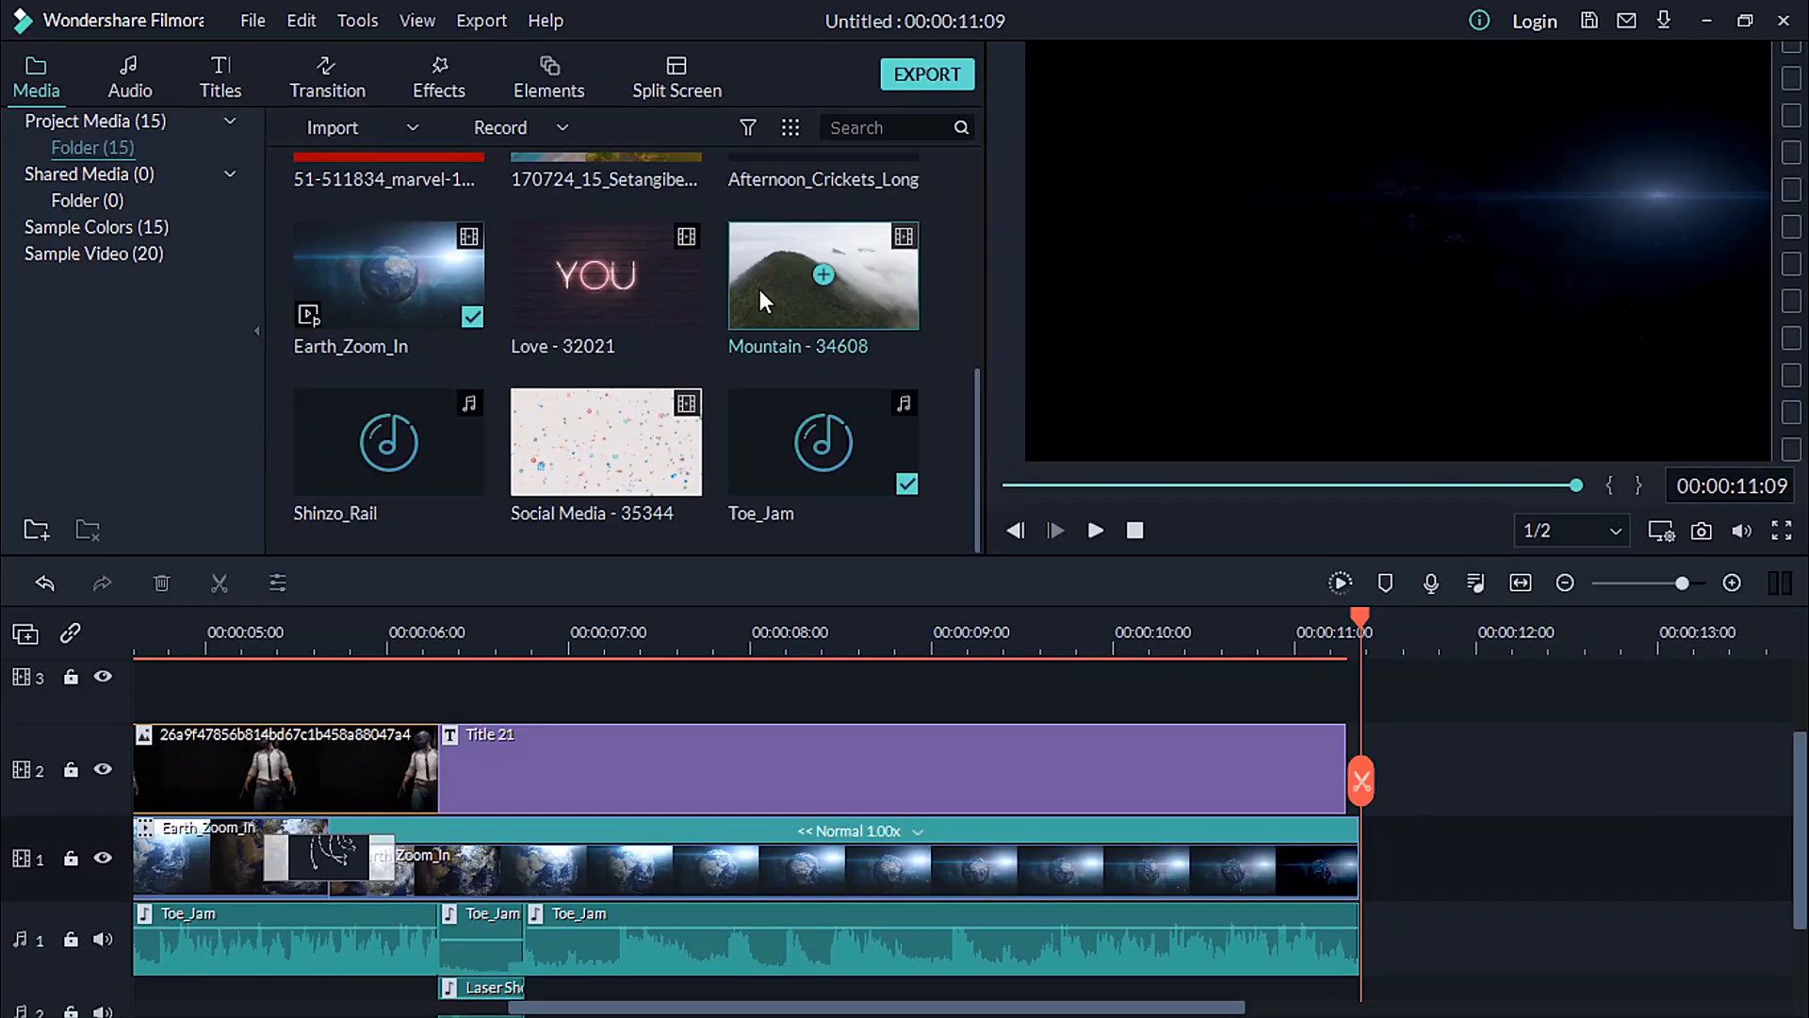
- Append Mountain - 34608 to the end of video track 1 and place Split Screen 30 above it at about 00:00:12:00
{"action": "left_click_drag", "start_coordinate": [759, 290], "coordinate": [1370, 872]}
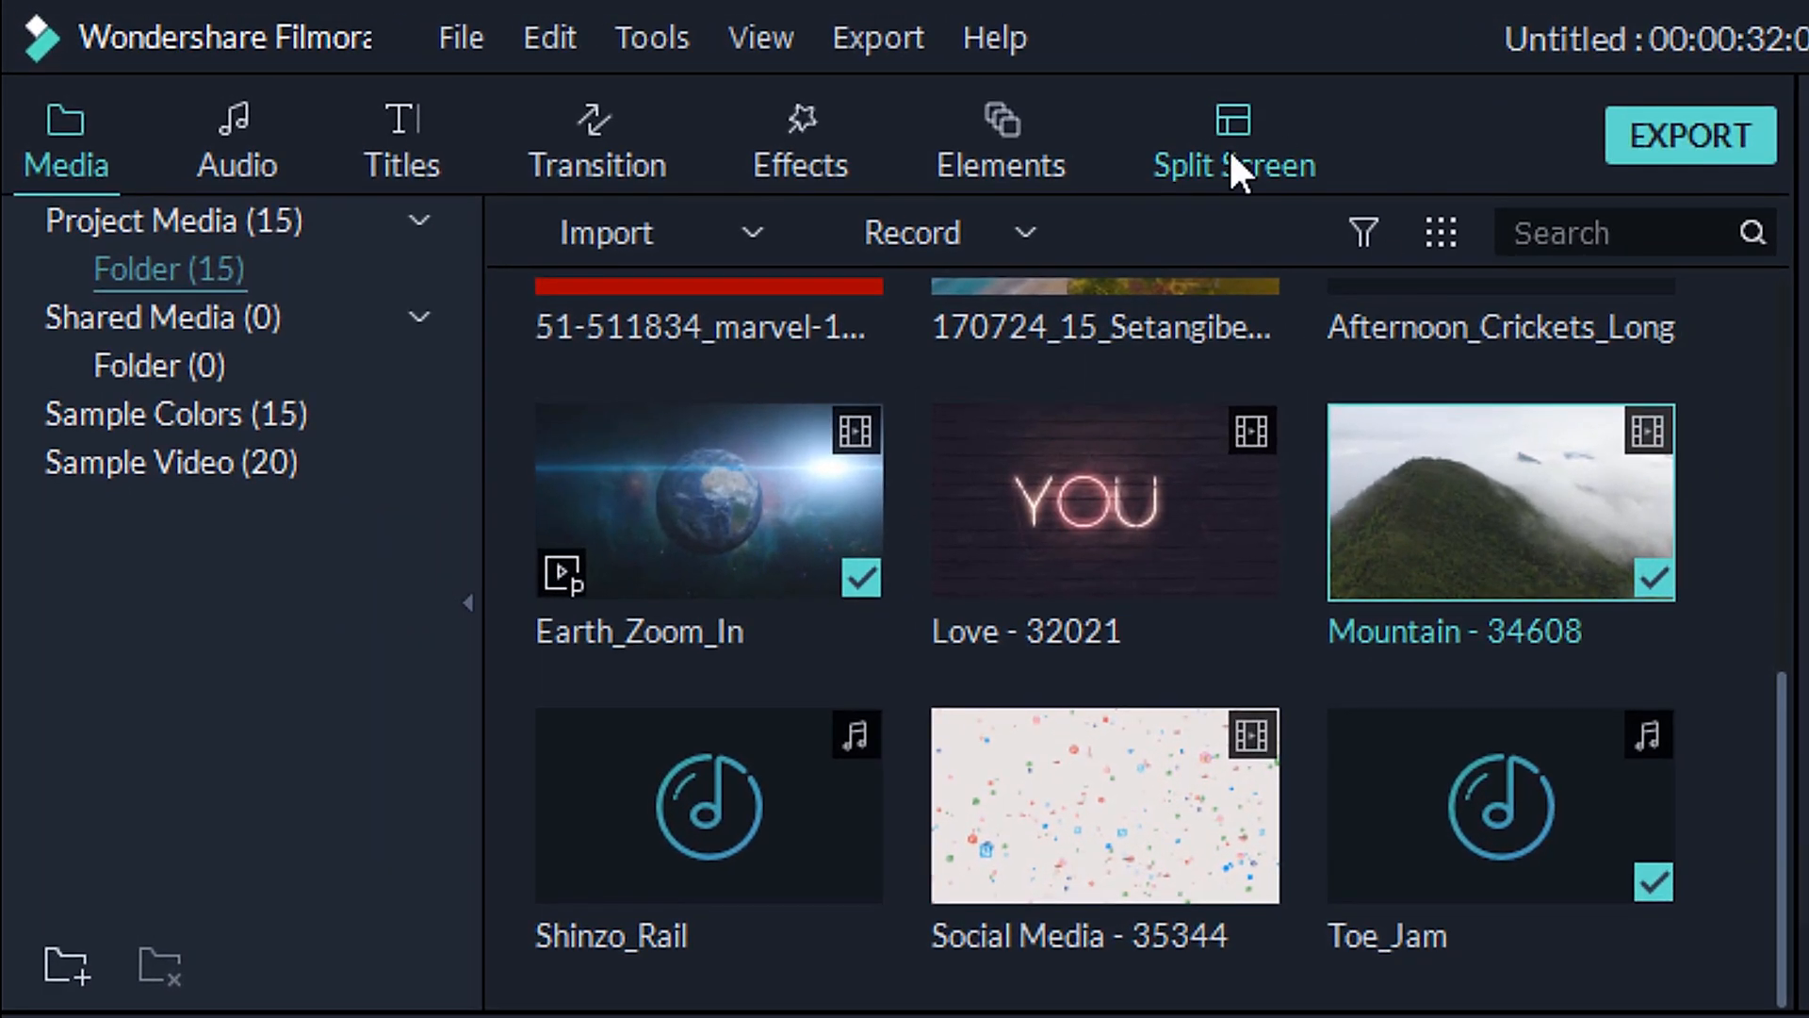
{"action": "left_click", "coordinate": [1004, 121]}
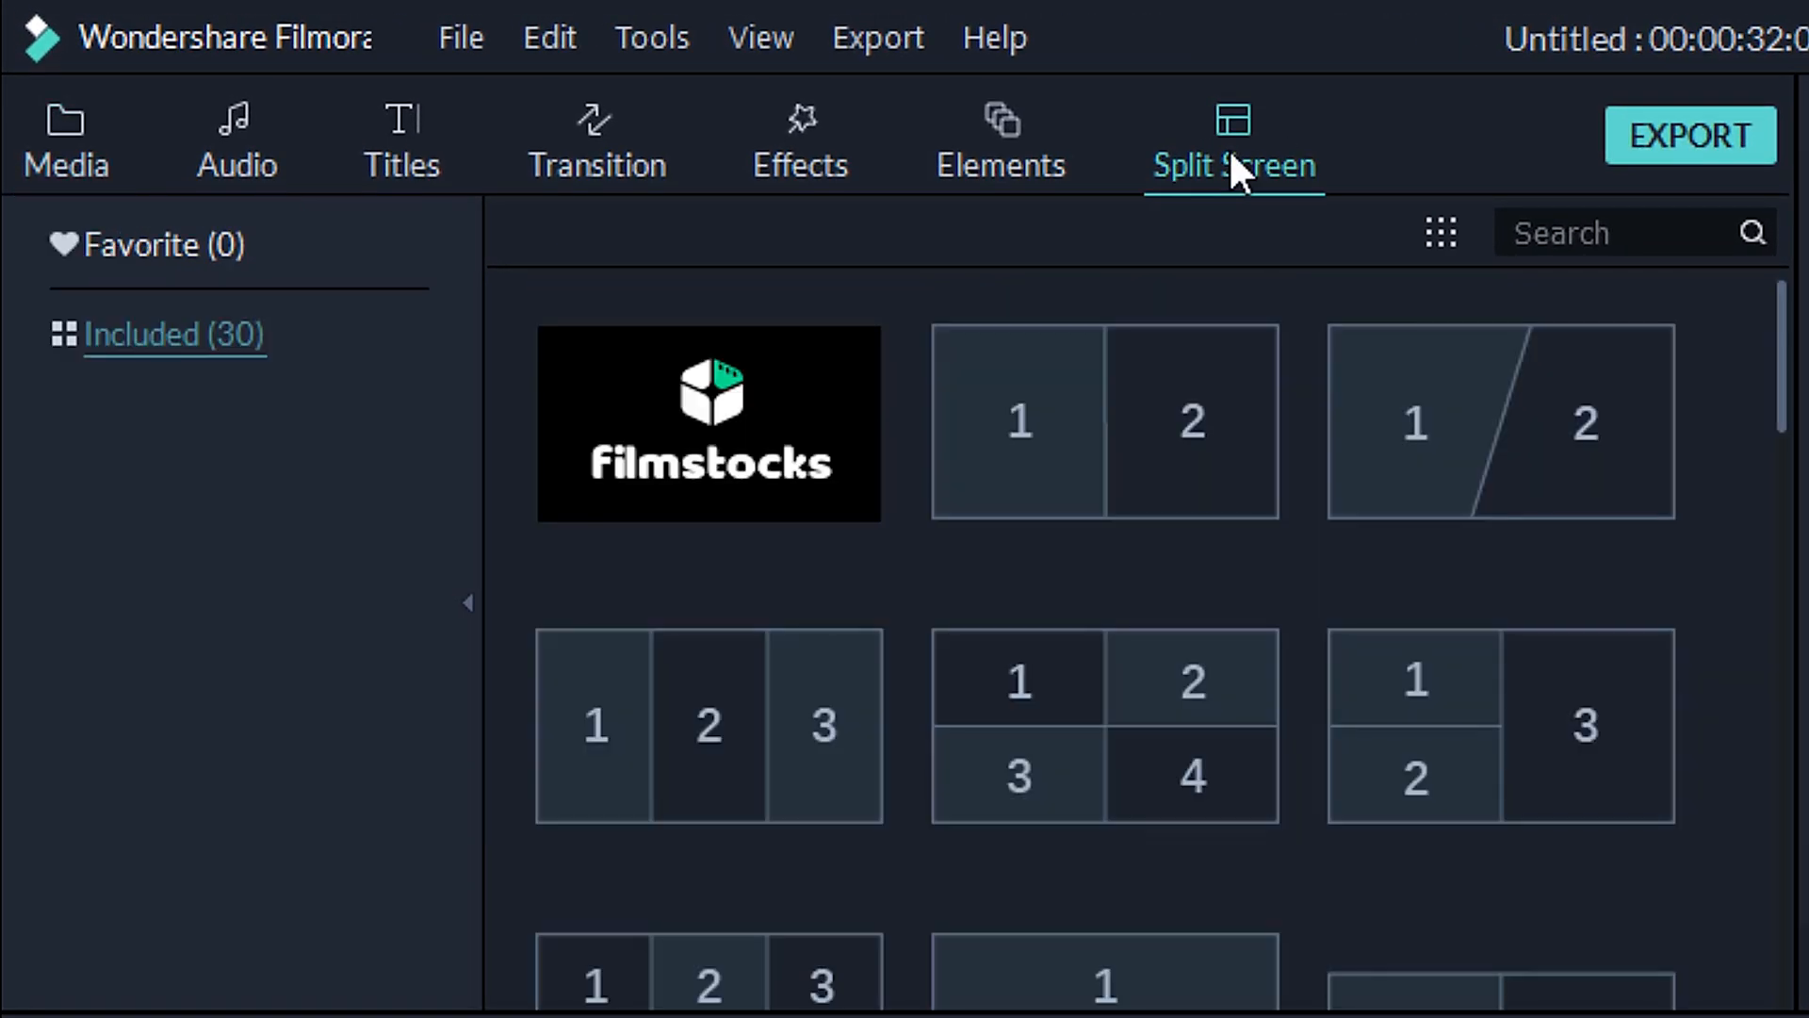
{"action": "scroll", "coordinate": [846, 625], "scroll_direction": "down", "scroll_amount": 5}
{"action": "scroll", "coordinate": [1094, 801], "scroll_direction": "down", "scroll_amount": 3}
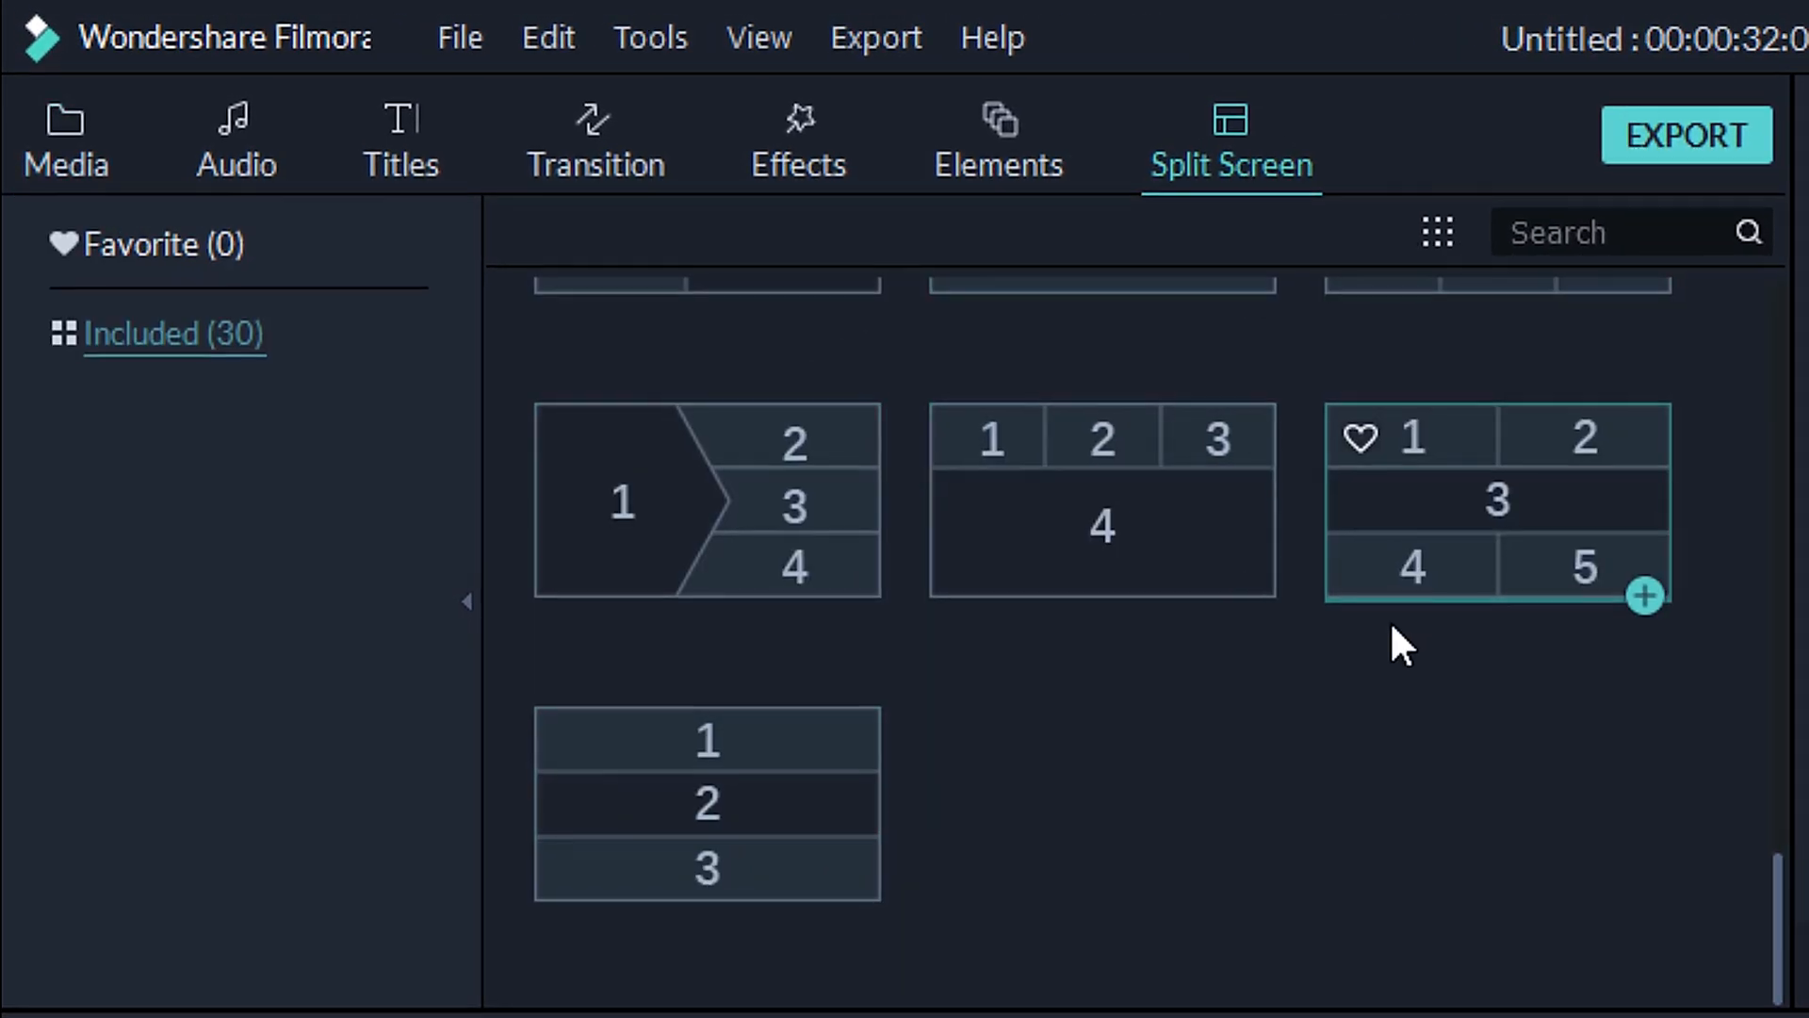
{"action": "scroll", "coordinate": [1401, 622], "scroll_direction": "up", "scroll_amount": 5}
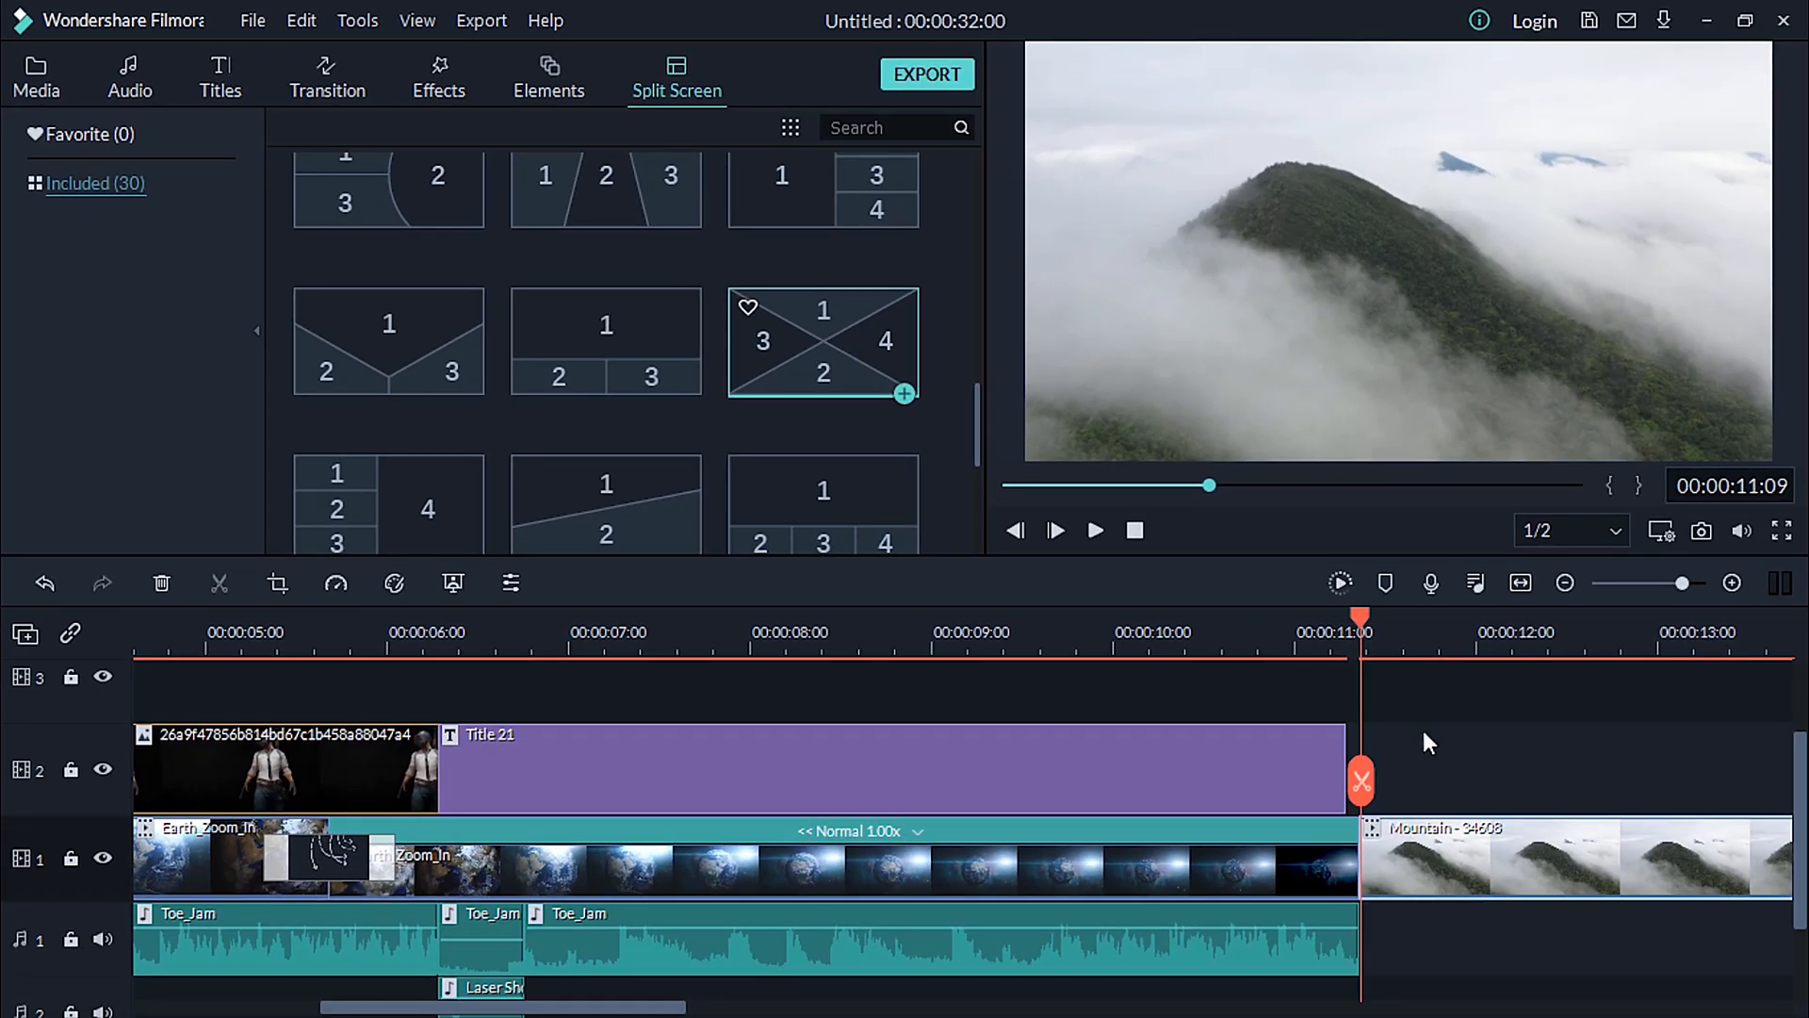
{"action": "left_click_drag", "start_coordinate": [1424, 732], "coordinate": [1572, 753]}
{"action": "left_click", "coordinate": [1589, 626]}
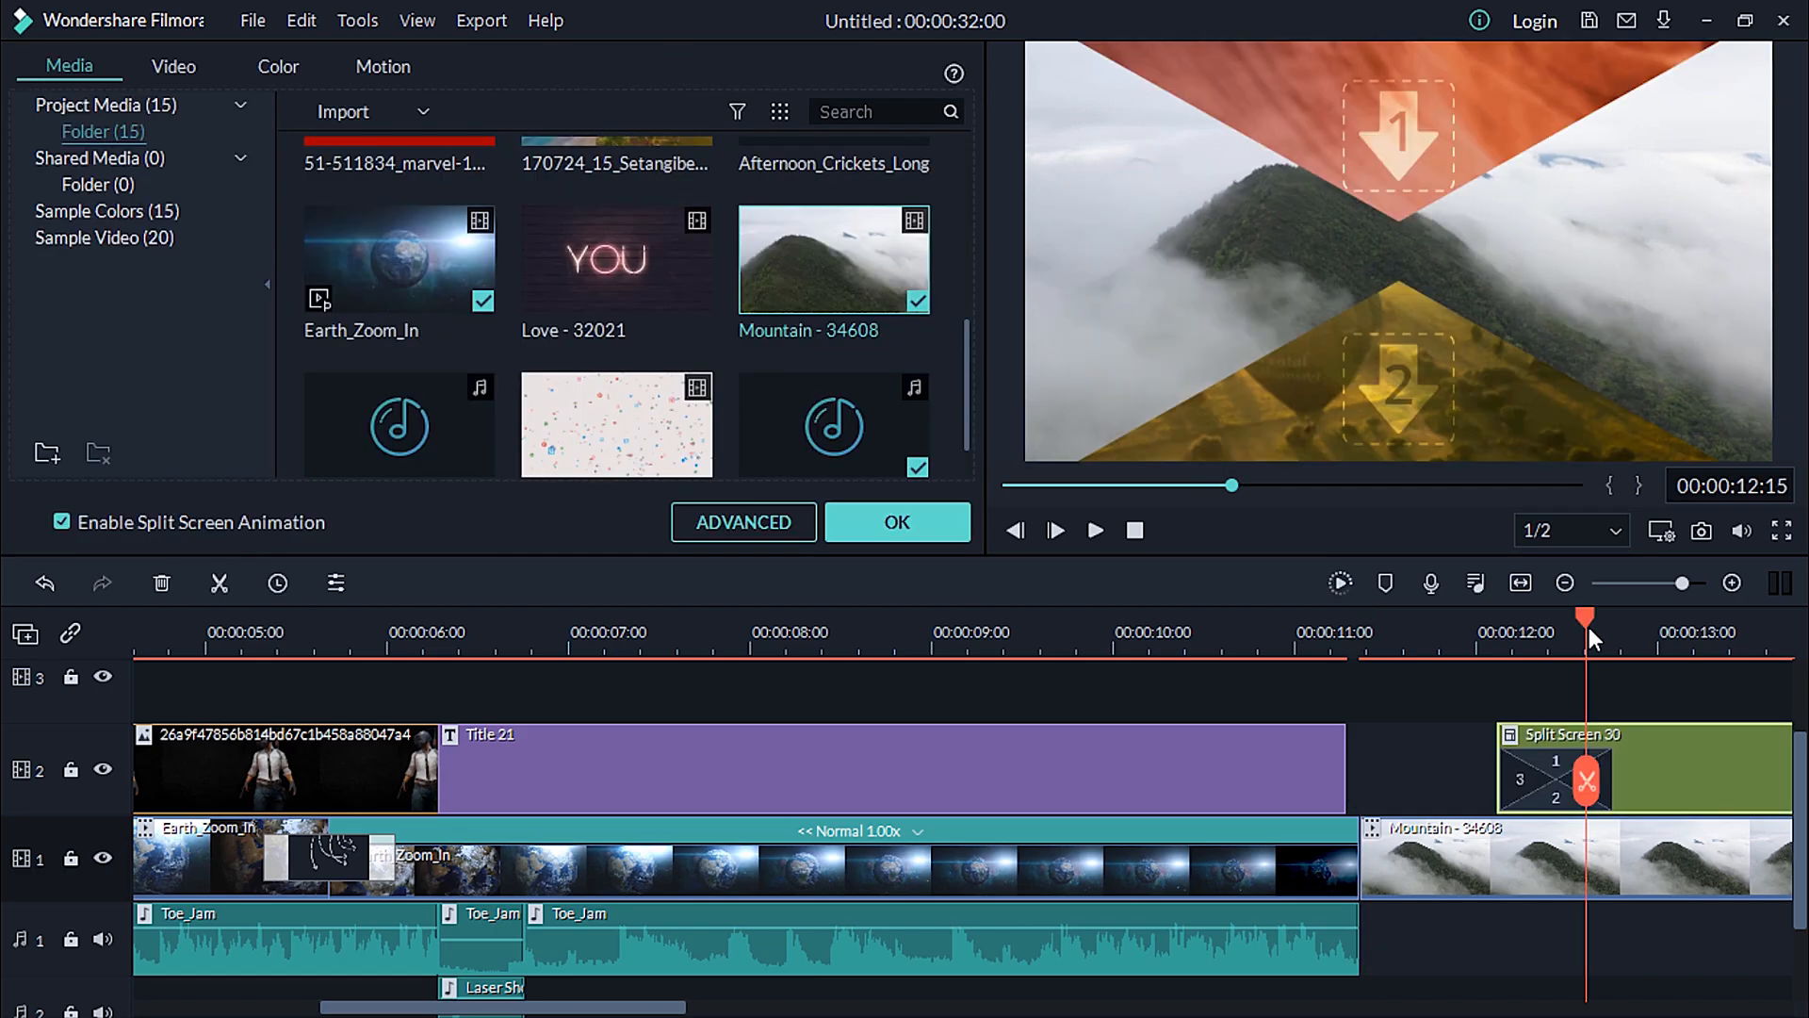
- In the advanced split screen editor, fill pane 1 with the bridge, 2 with the cratered surface, 3 with the green hills and 4 with the Republic of Gamers image
{"action": "scroll", "coordinate": [750, 371], "scroll_direction": "up", "scroll_amount": 5}
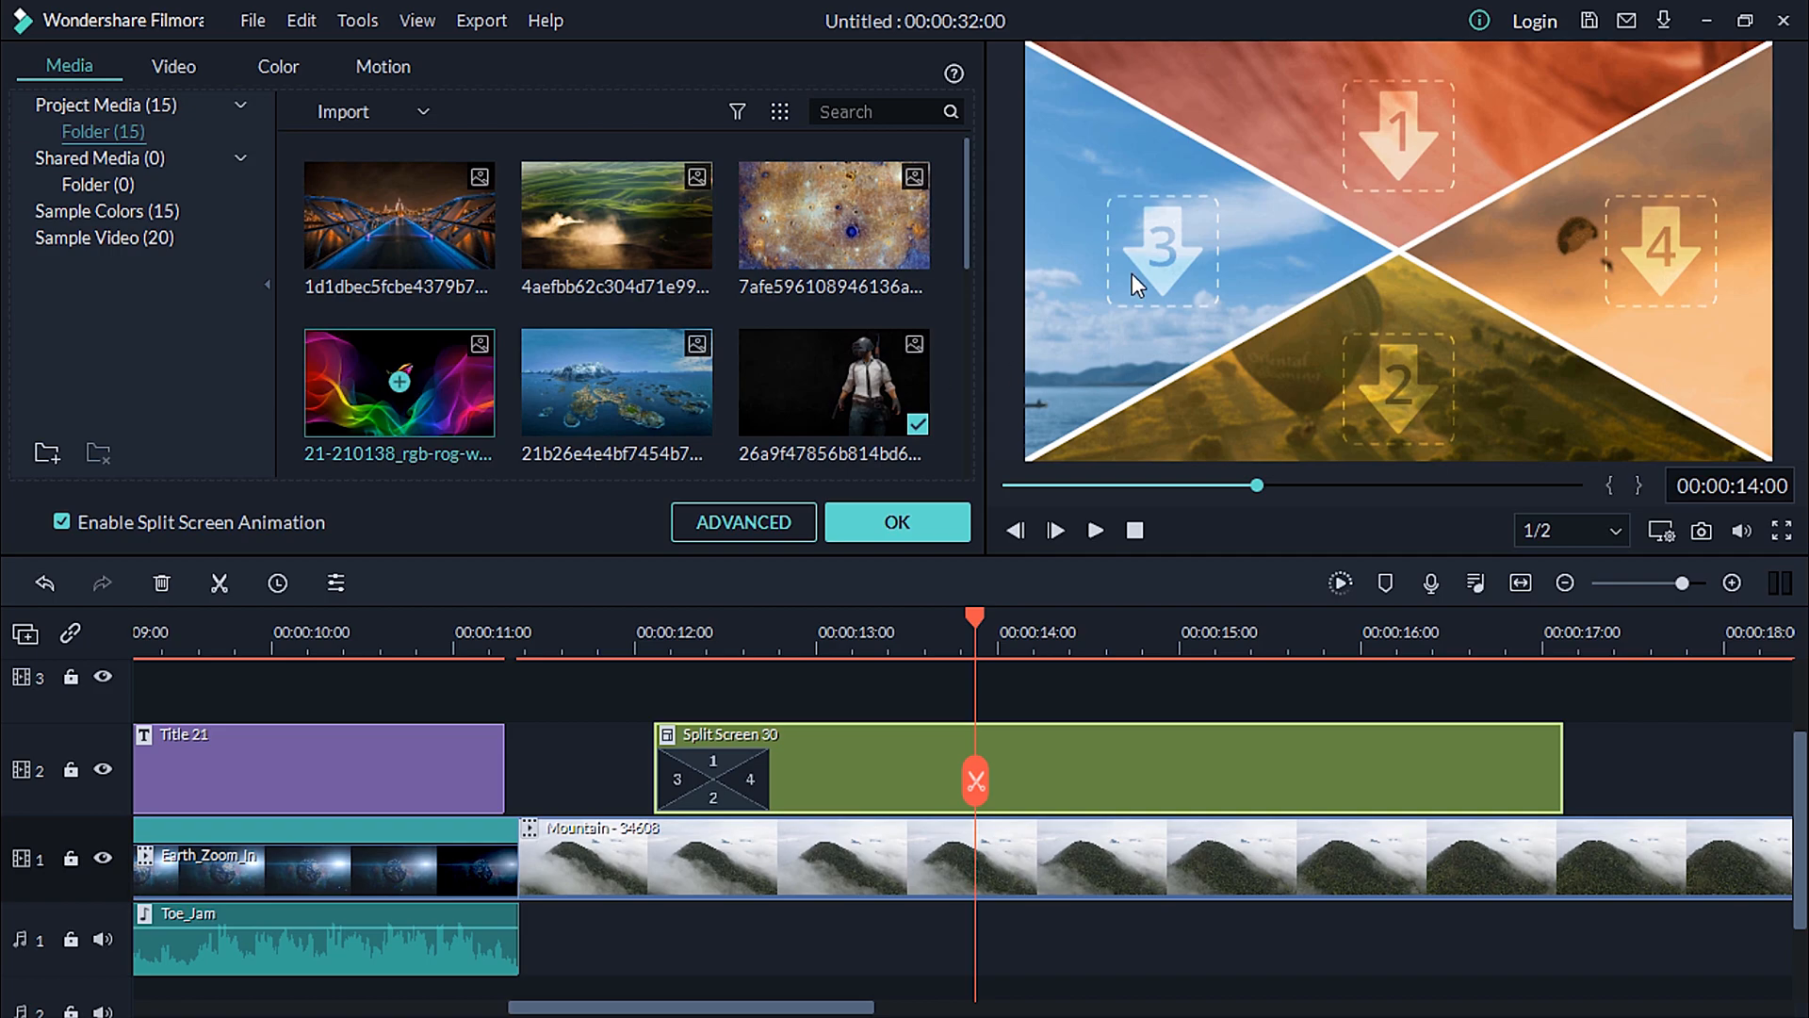
{"action": "left_click", "coordinate": [746, 523]}
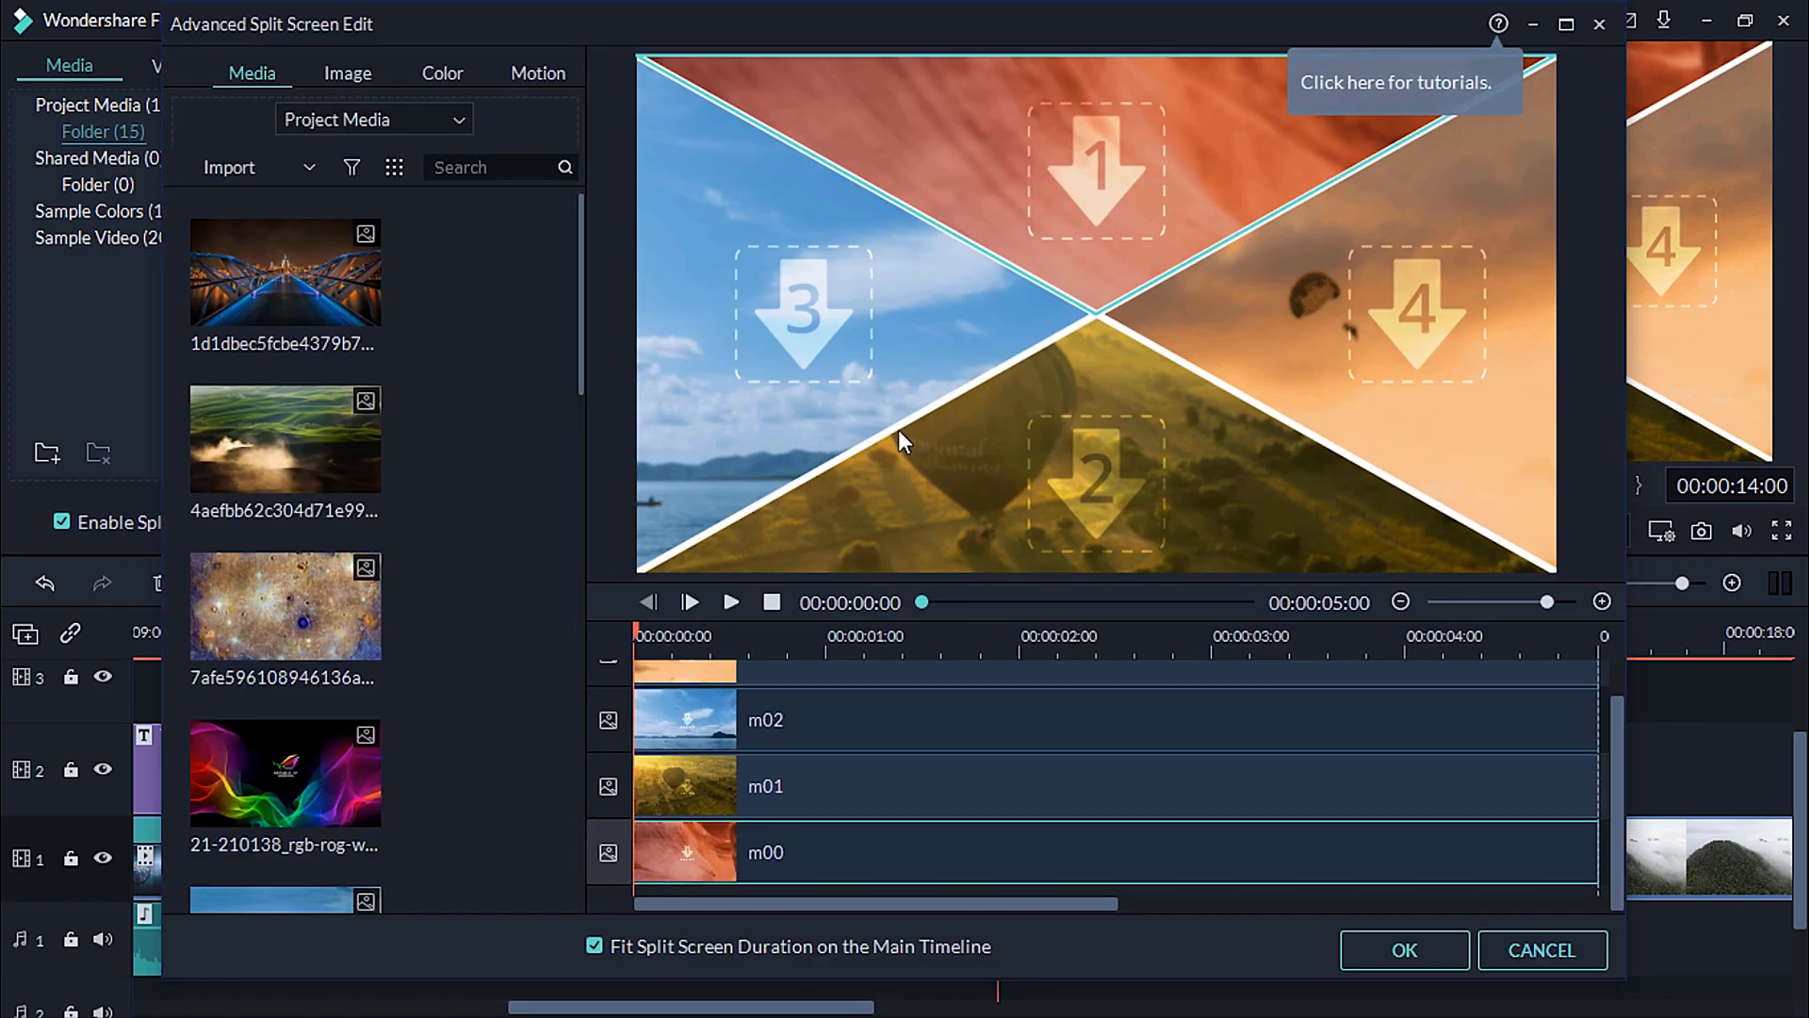
{"action": "left_click_drag", "start_coordinate": [286, 308], "coordinate": [1106, 160]}
{"action": "left_click_drag", "start_coordinate": [269, 450], "coordinate": [788, 351]}
{"action": "left_click_drag", "start_coordinate": [293, 607], "coordinate": [1021, 462]}
{"action": "left_click_drag", "start_coordinate": [317, 794], "coordinate": [1362, 337]}
- Adjust the image framing inside the split screen panes, preview the pane animation and apply the advanced edit
{"action": "left_click", "coordinate": [1093, 182]}
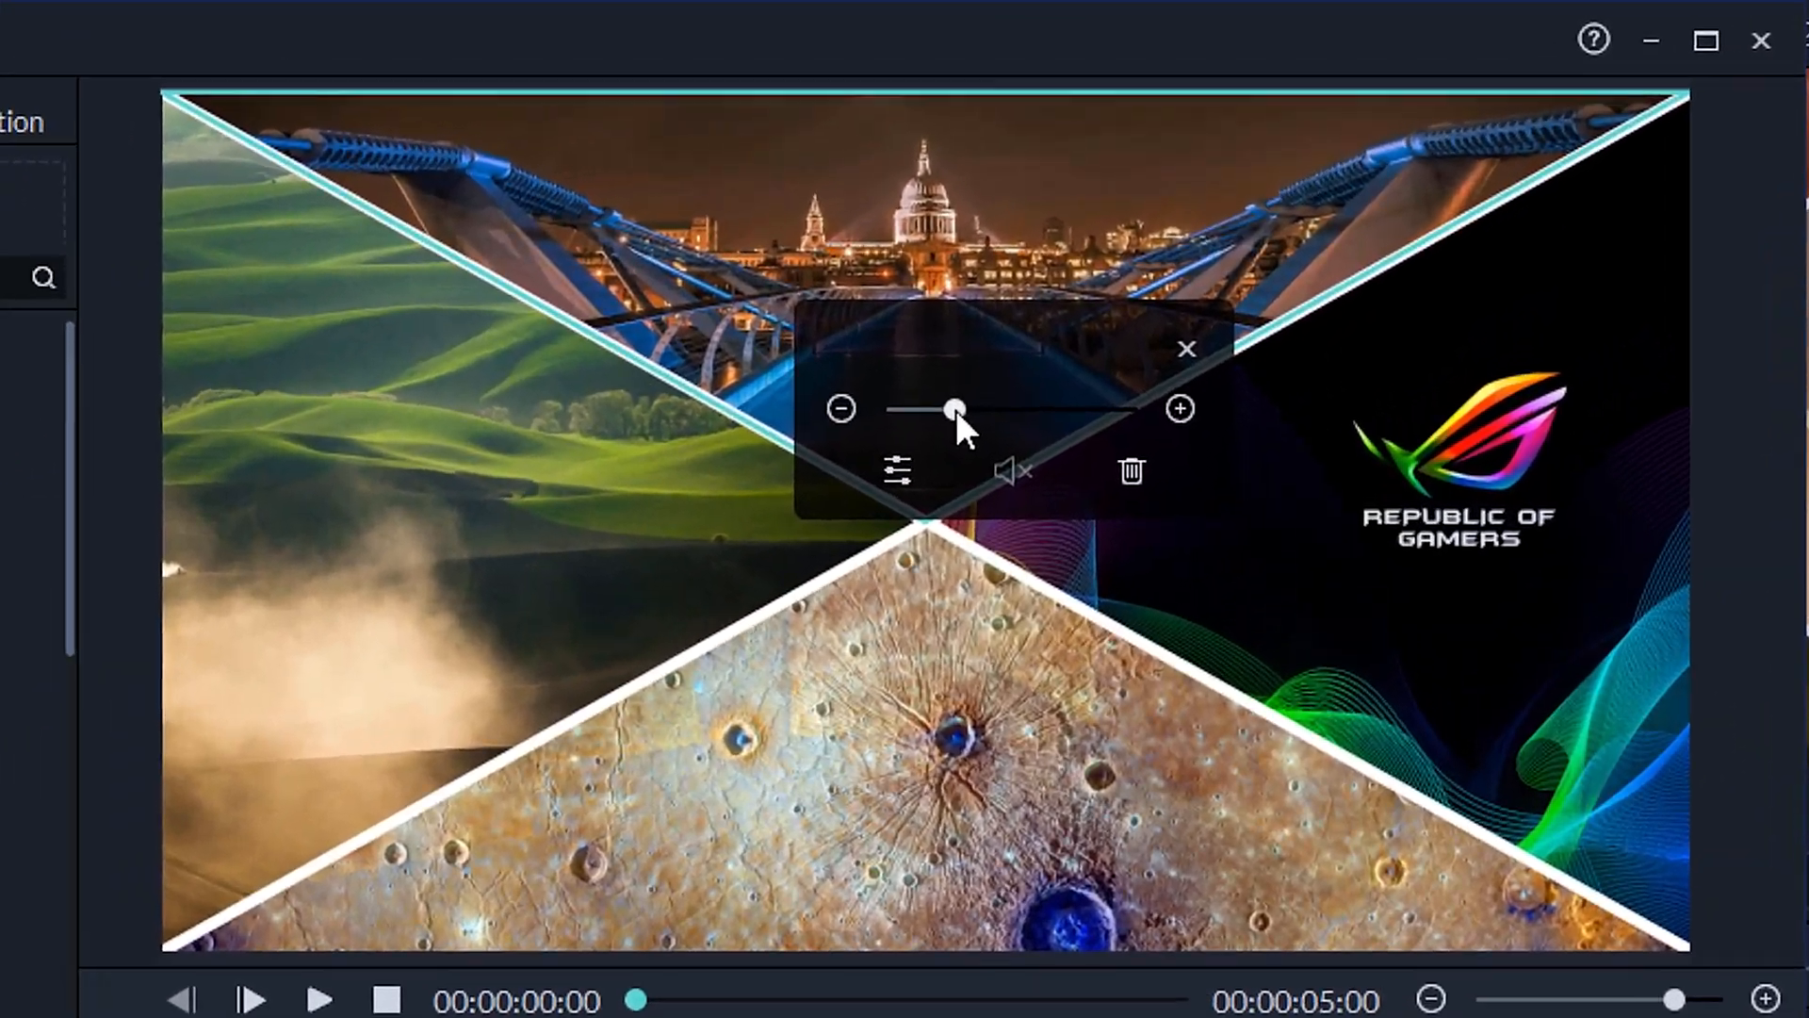
{"action": "left_click_drag", "start_coordinate": [1112, 247], "coordinate": [1091, 246]}
{"action": "left_click_drag", "start_coordinate": [896, 427], "coordinate": [944, 431]}
{"action": "left_click", "coordinate": [1475, 511]}
{"action": "left_click", "coordinate": [567, 570]}
{"action": "left_click", "coordinate": [985, 841]}
{"action": "left_click", "coordinate": [732, 599]}
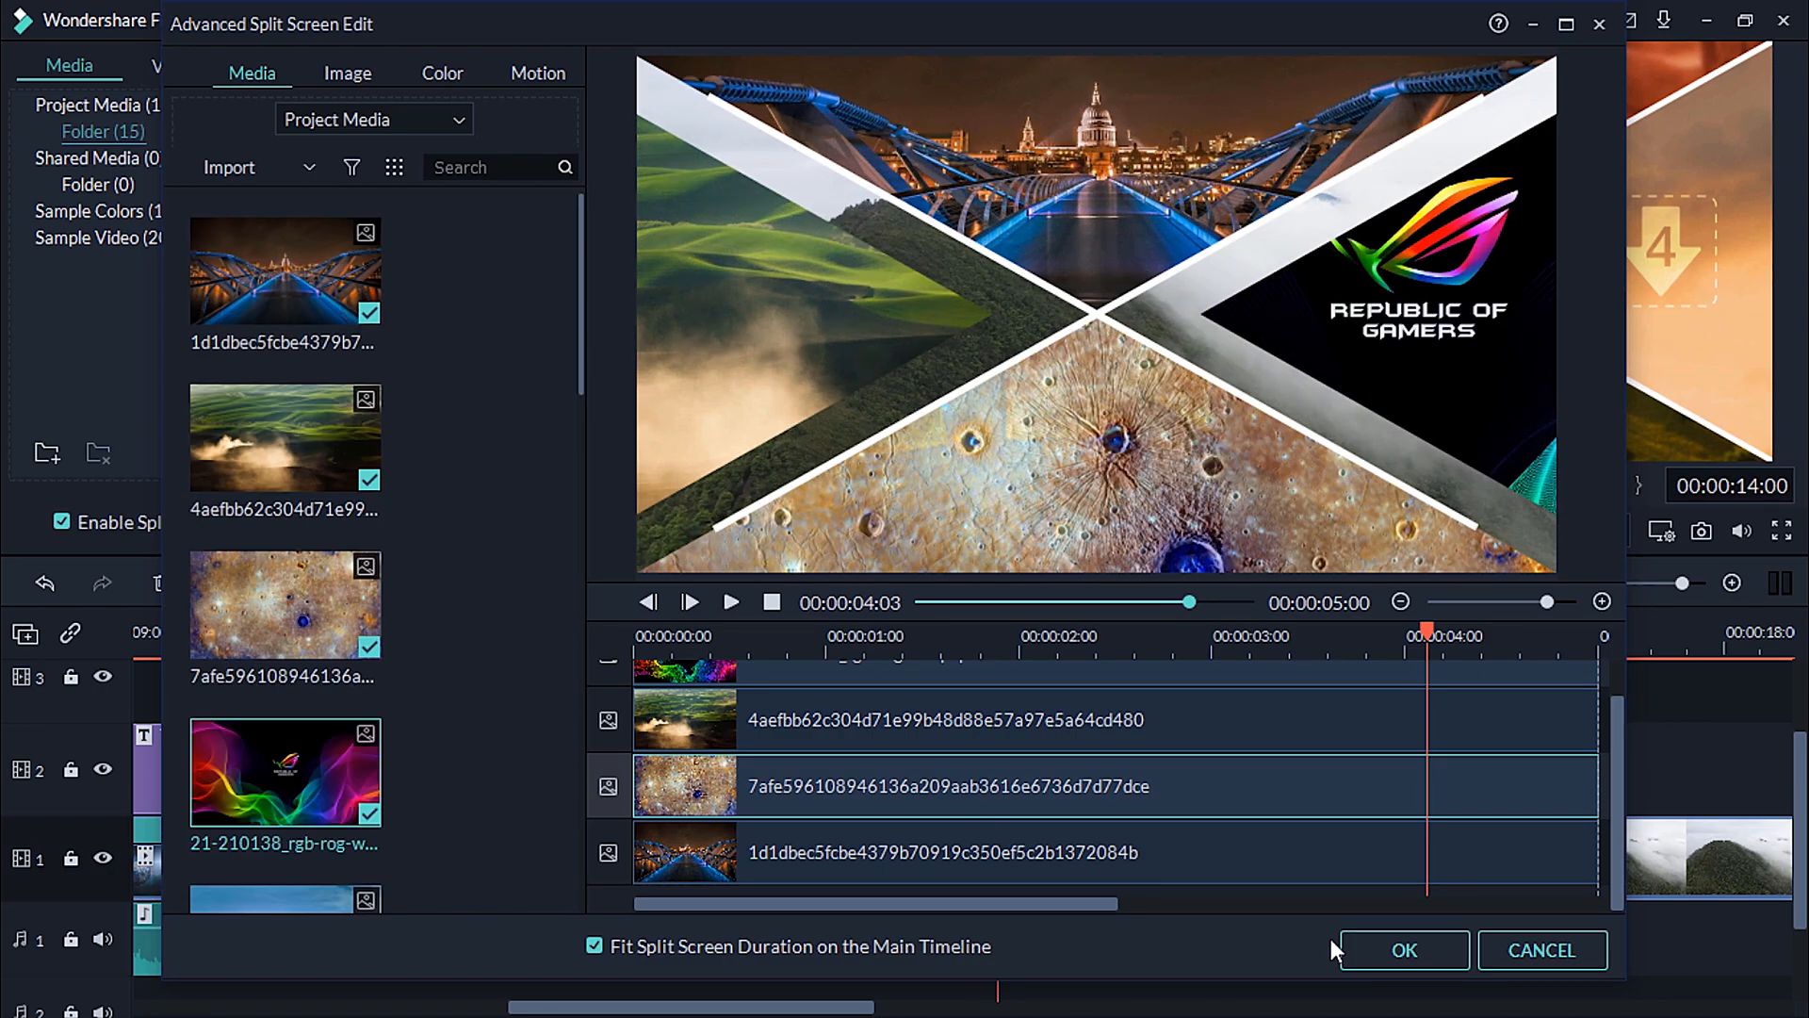
{"action": "left_click", "coordinate": [1376, 950]}
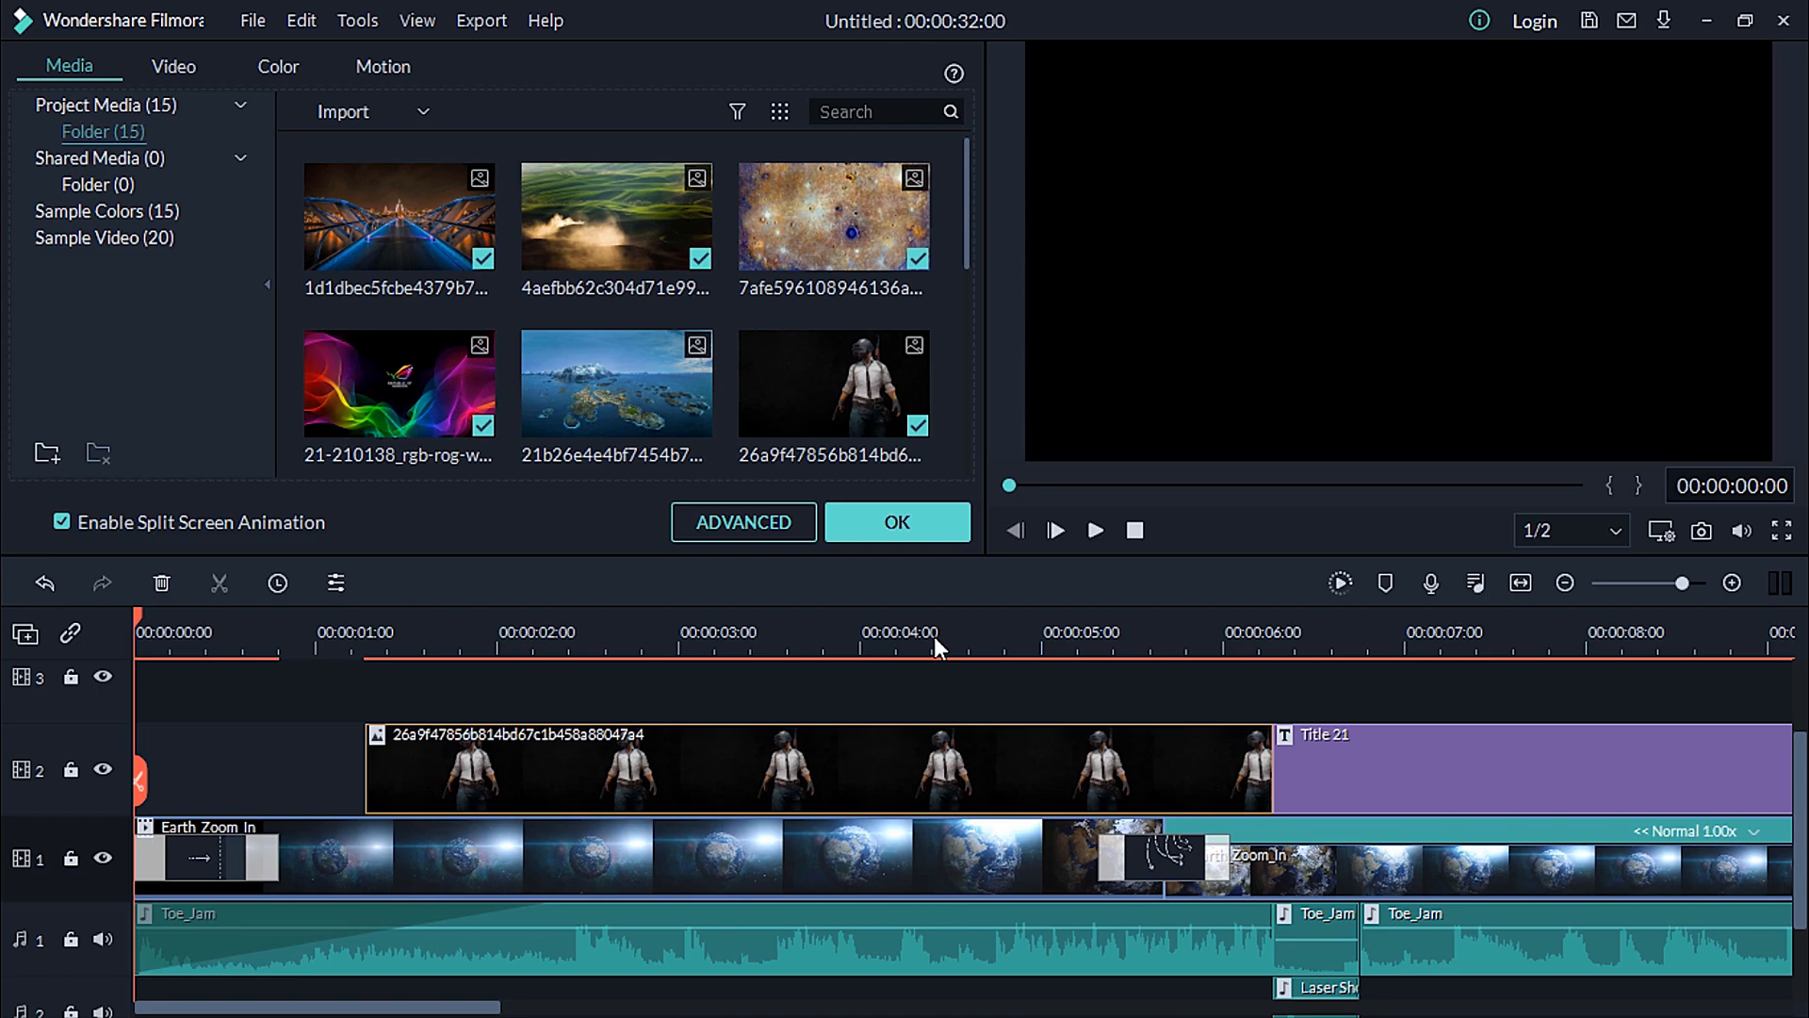
- Play the sequence from the start through Split Screen 30 to about 00:00:20:08
{"action": "key", "text": "space"}
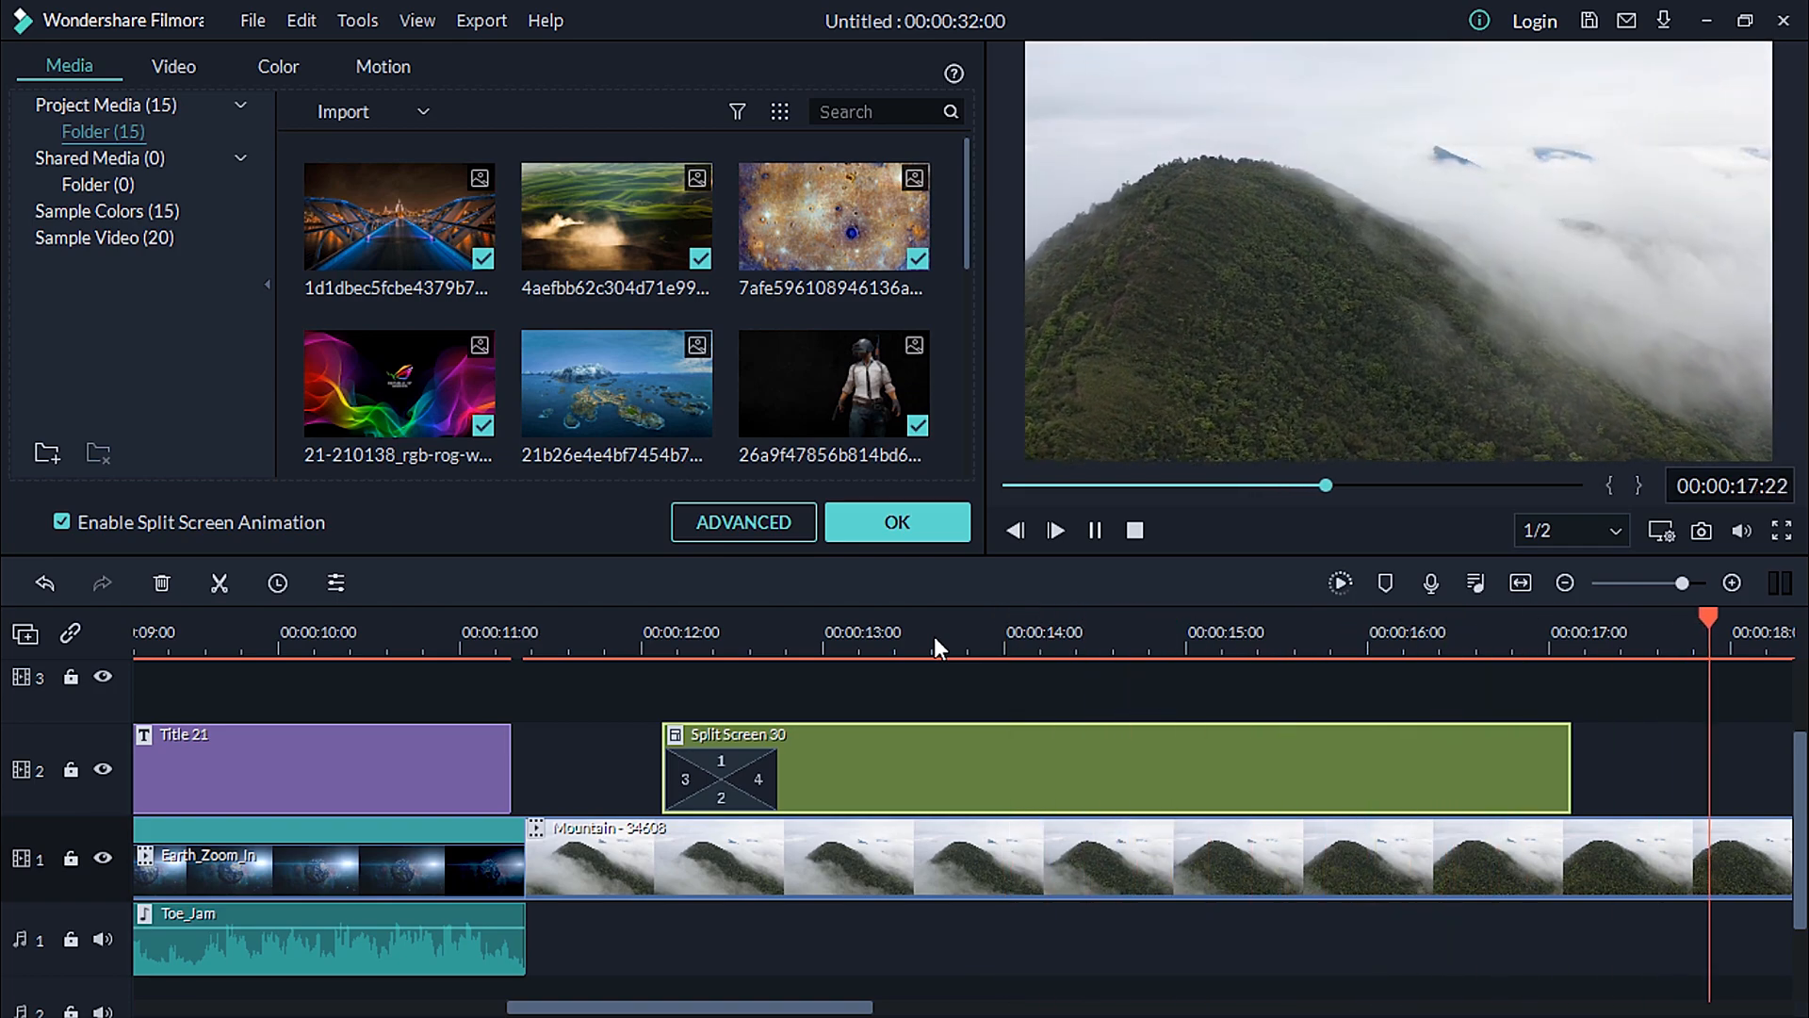
{"action": "key", "text": "space"}
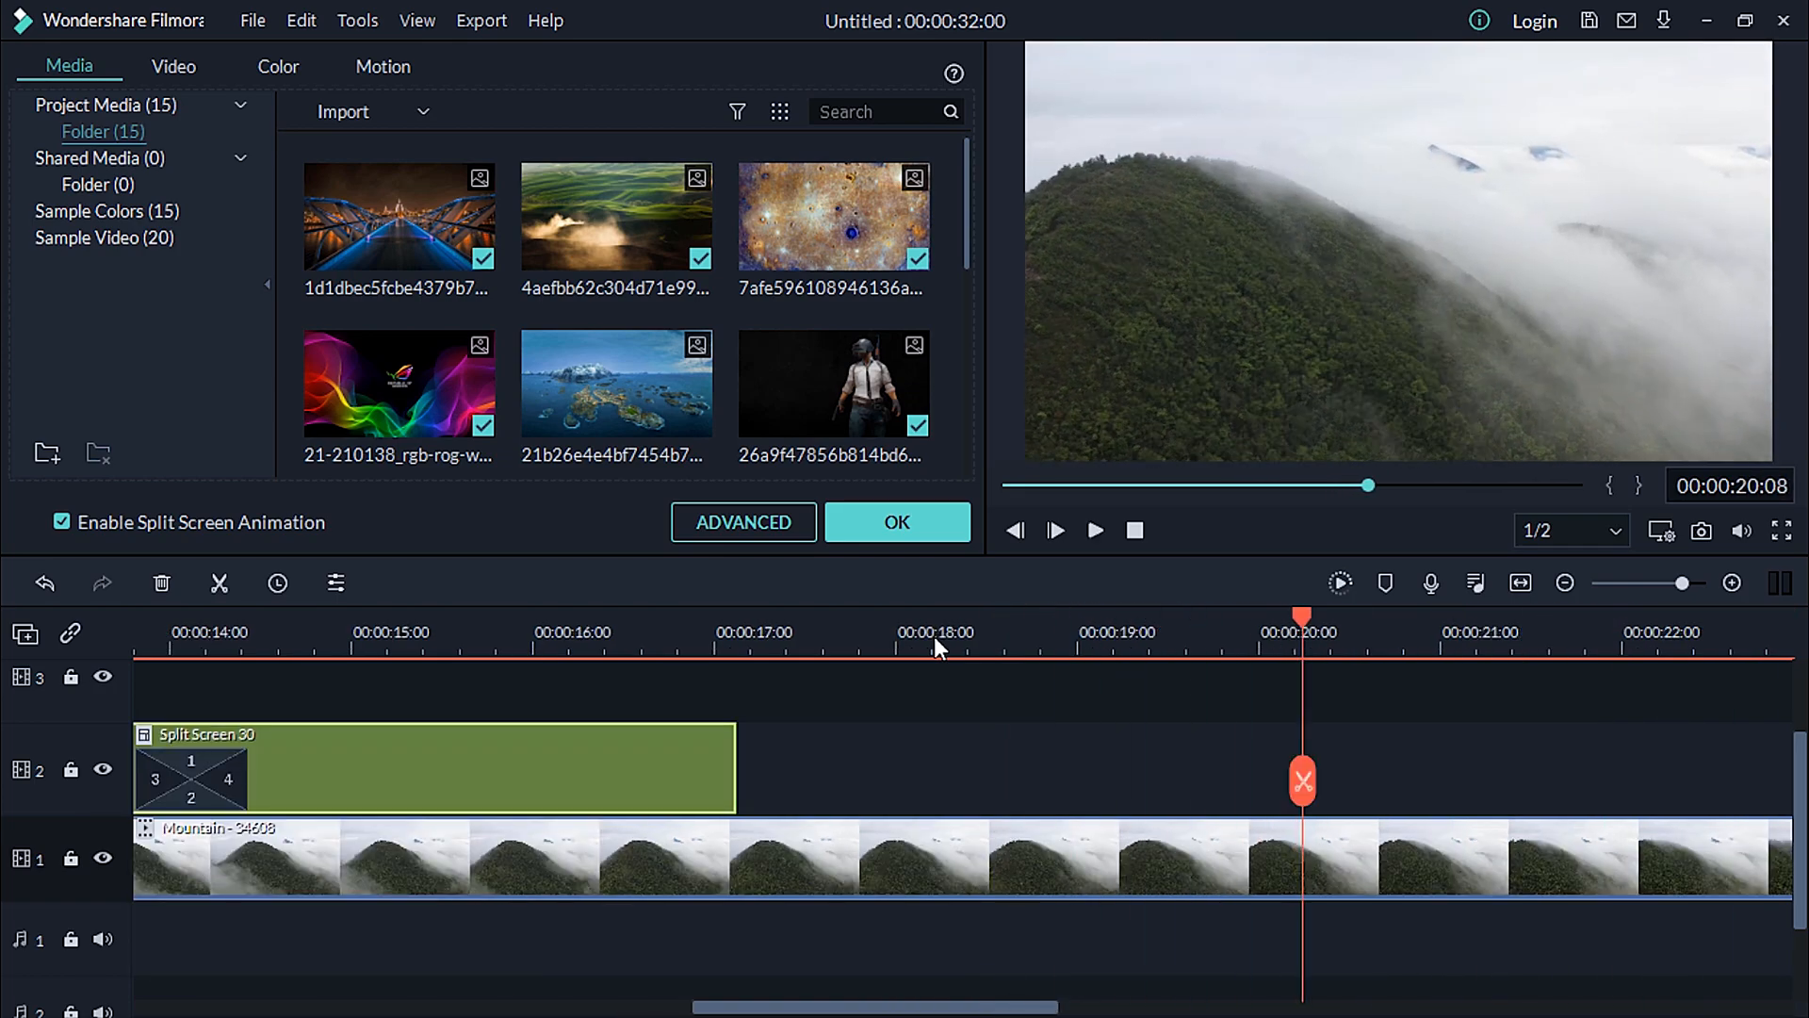
- Extend the last Toe_Jam section on audio track 1 to the end of the Mountain - 34608 clip
{"action": "scroll", "coordinate": [963, 954], "scroll_direction": "up", "scroll_amount": 5}
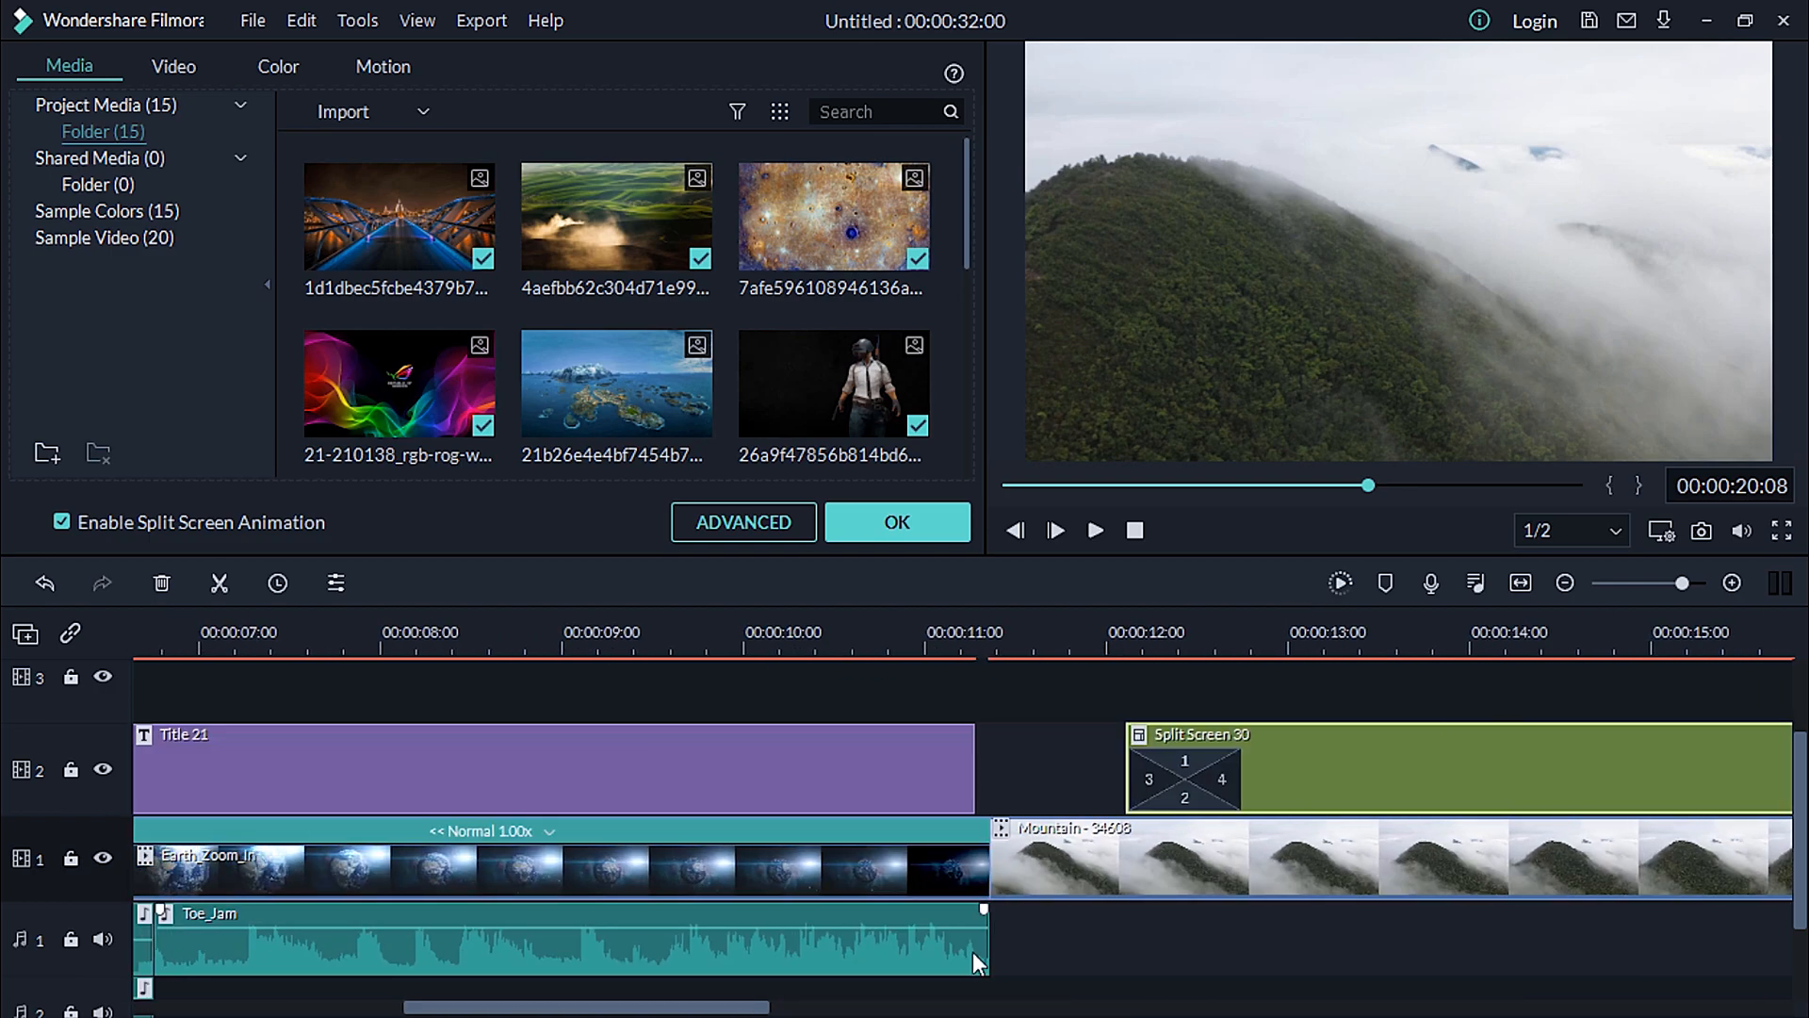
{"action": "double_click", "coordinate": [964, 948]}
{"action": "scroll", "coordinate": [719, 955], "scroll_direction": "down", "scroll_amount": 5}
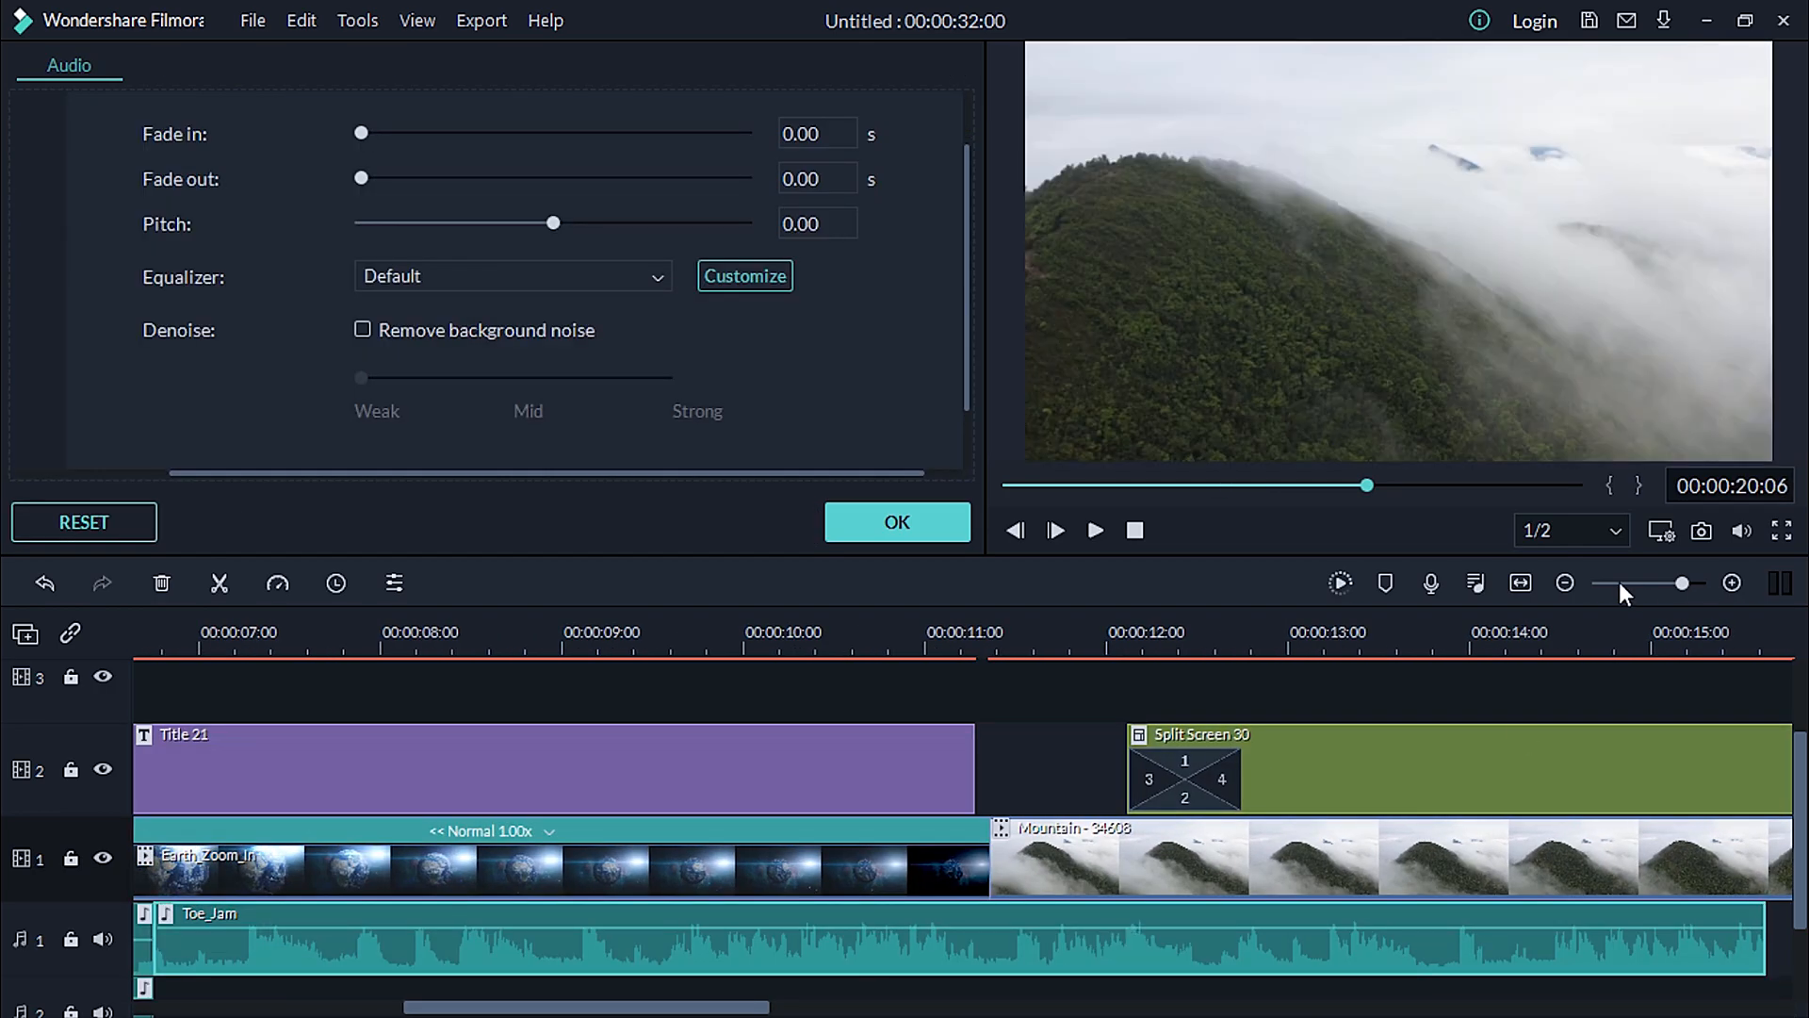
{"action": "left_click_drag", "start_coordinate": [550, 937], "coordinate": [988, 952]}
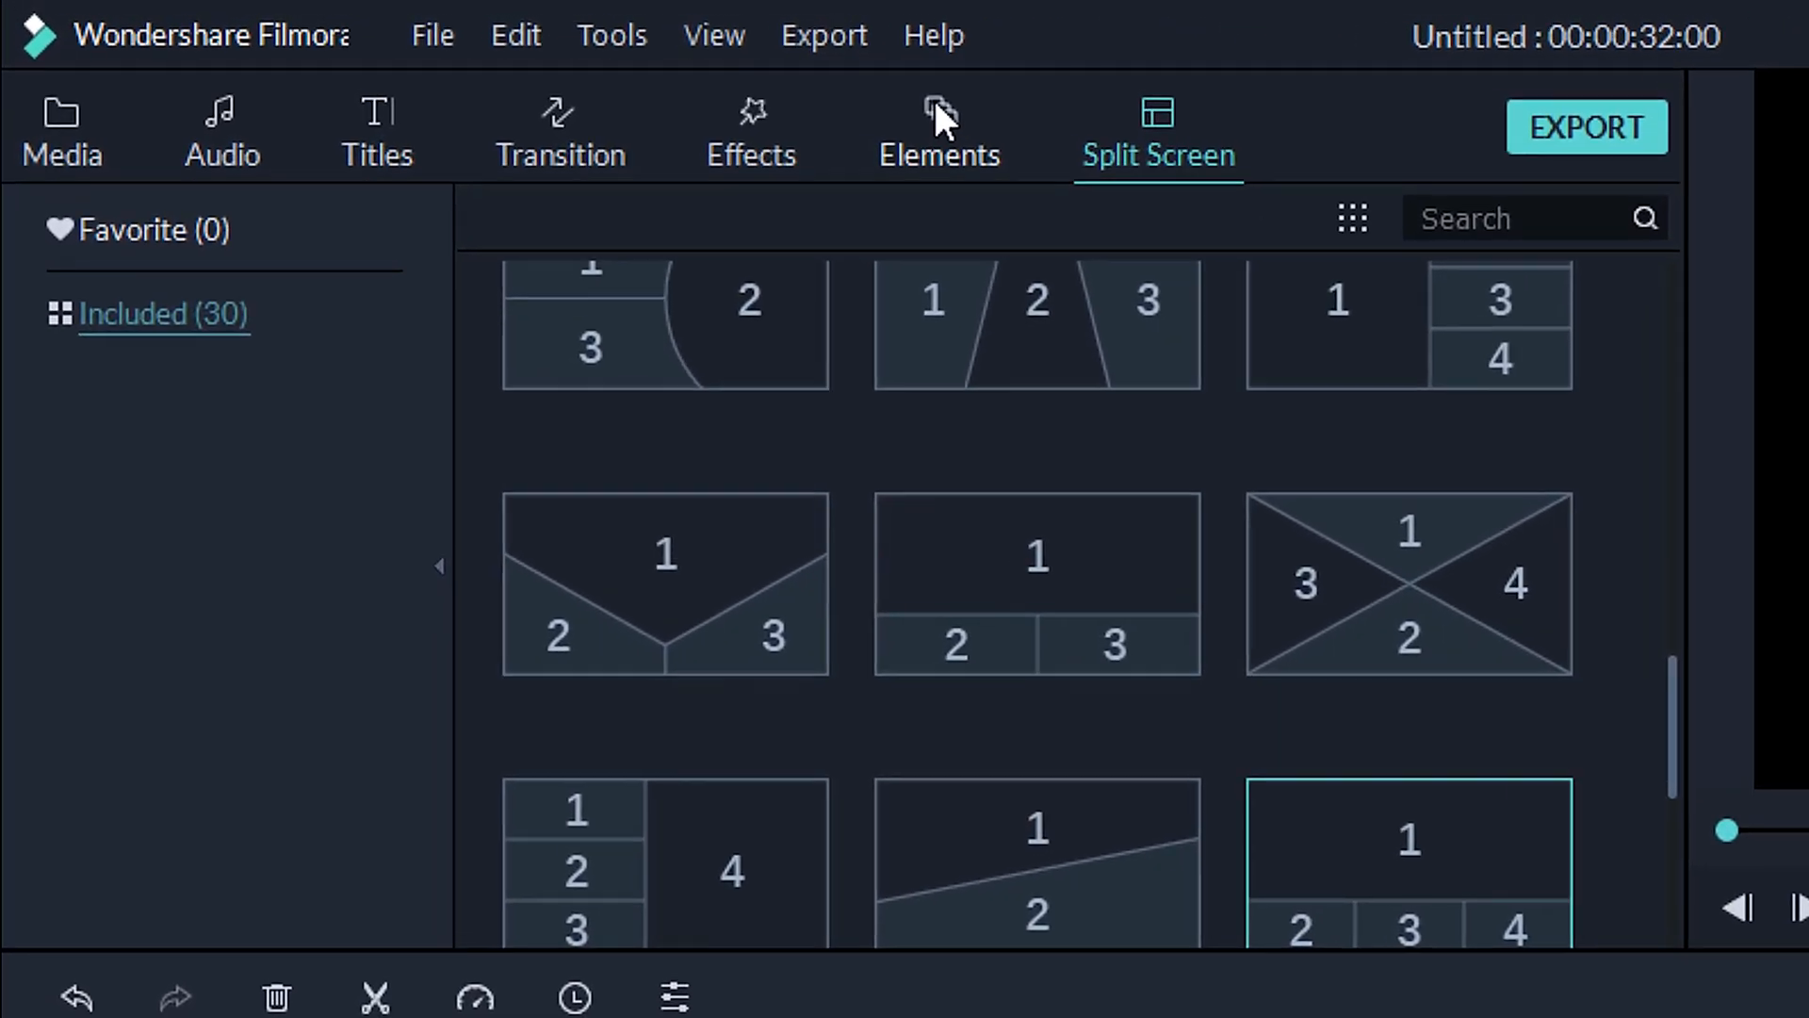
- Download the Web Element Circle 08 element, place it on video track 2 at about 00:00:20:00 and preview it
{"action": "left_click", "coordinate": [549, 62]}
{"action": "scroll", "coordinate": [588, 342], "scroll_direction": "down", "scroll_amount": 5}
{"action": "scroll", "coordinate": [1054, 671], "scroll_direction": "down", "scroll_amount": 15}
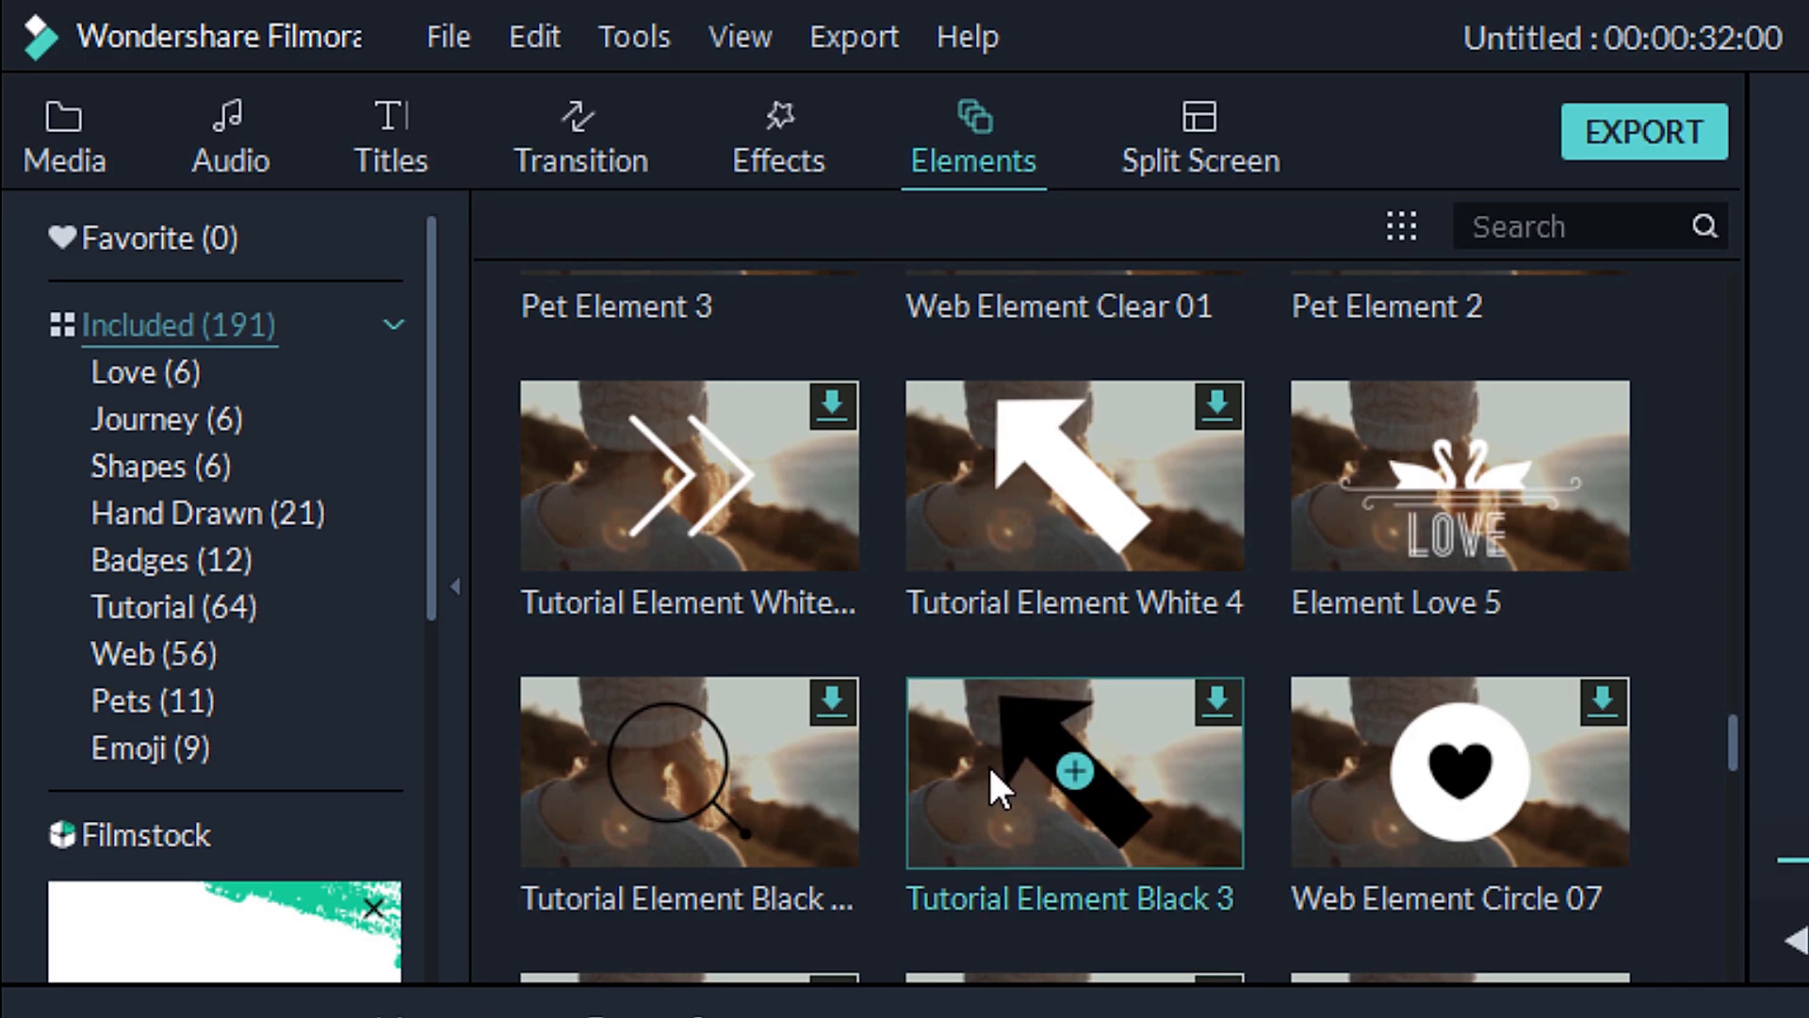
{"action": "scroll", "coordinate": [1145, 811], "scroll_direction": "up", "scroll_amount": 5}
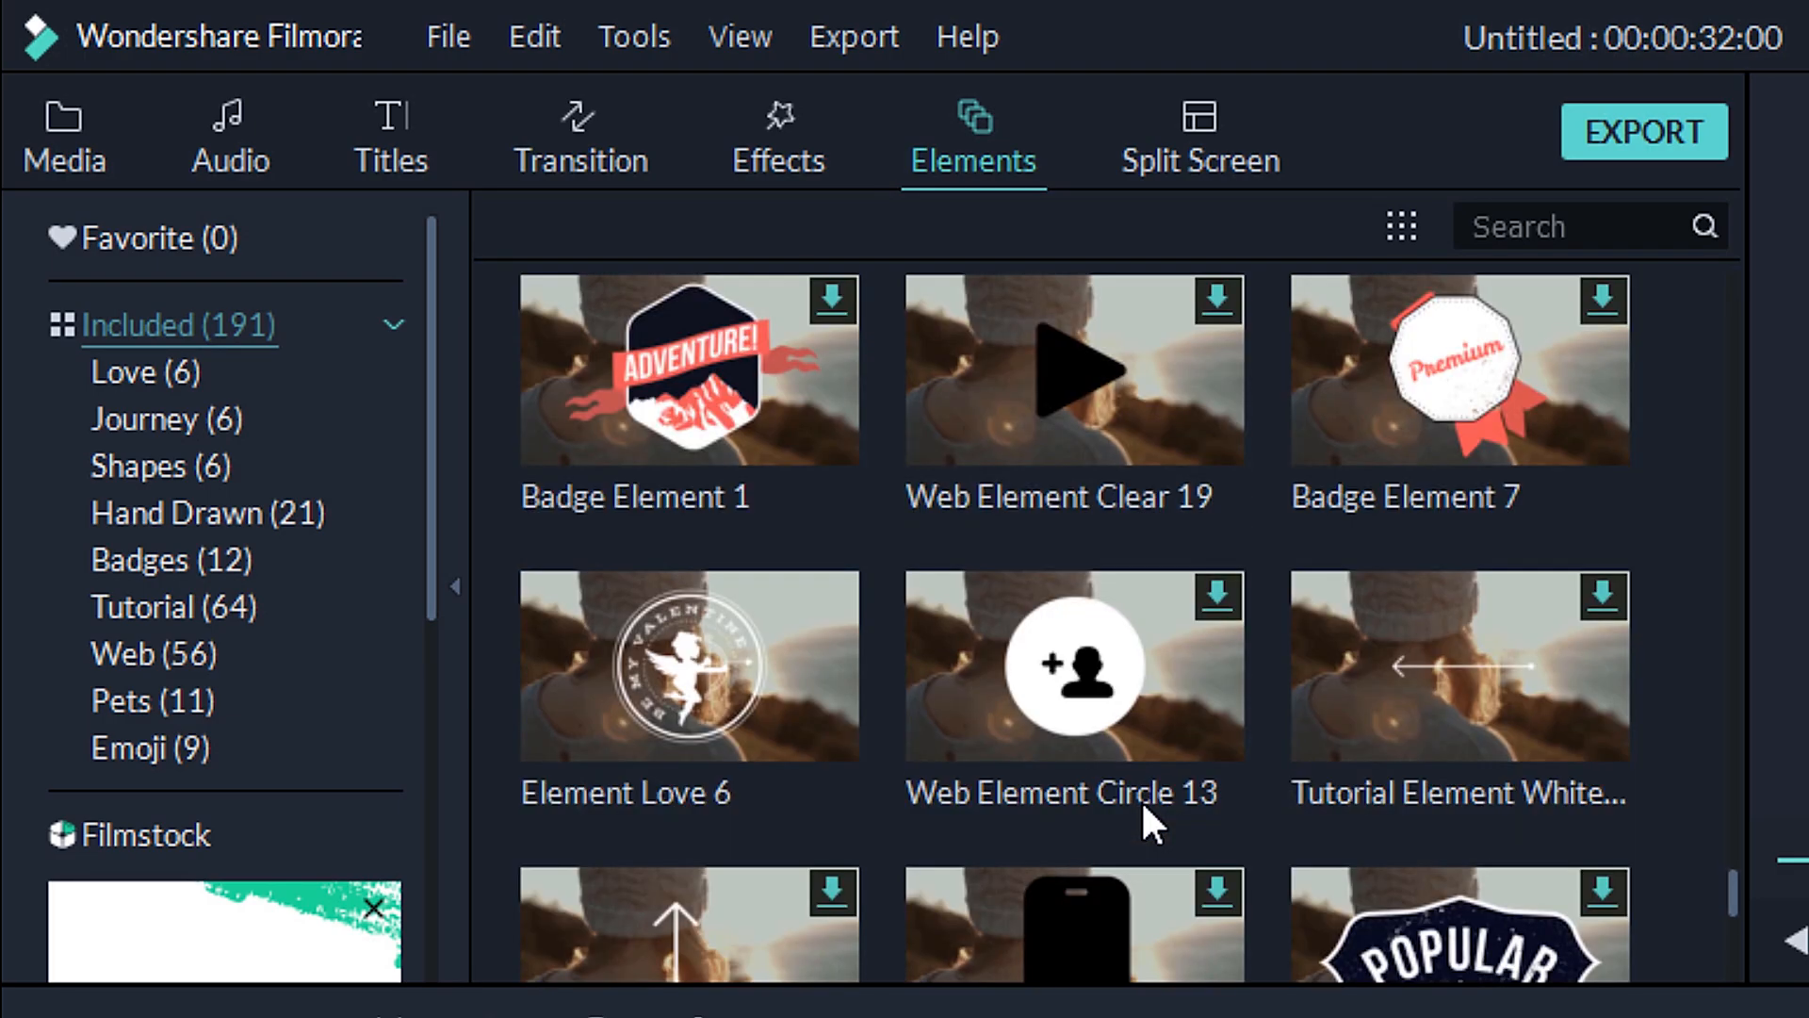
{"action": "scroll", "coordinate": [964, 677], "scroll_direction": "down", "scroll_amount": 3}
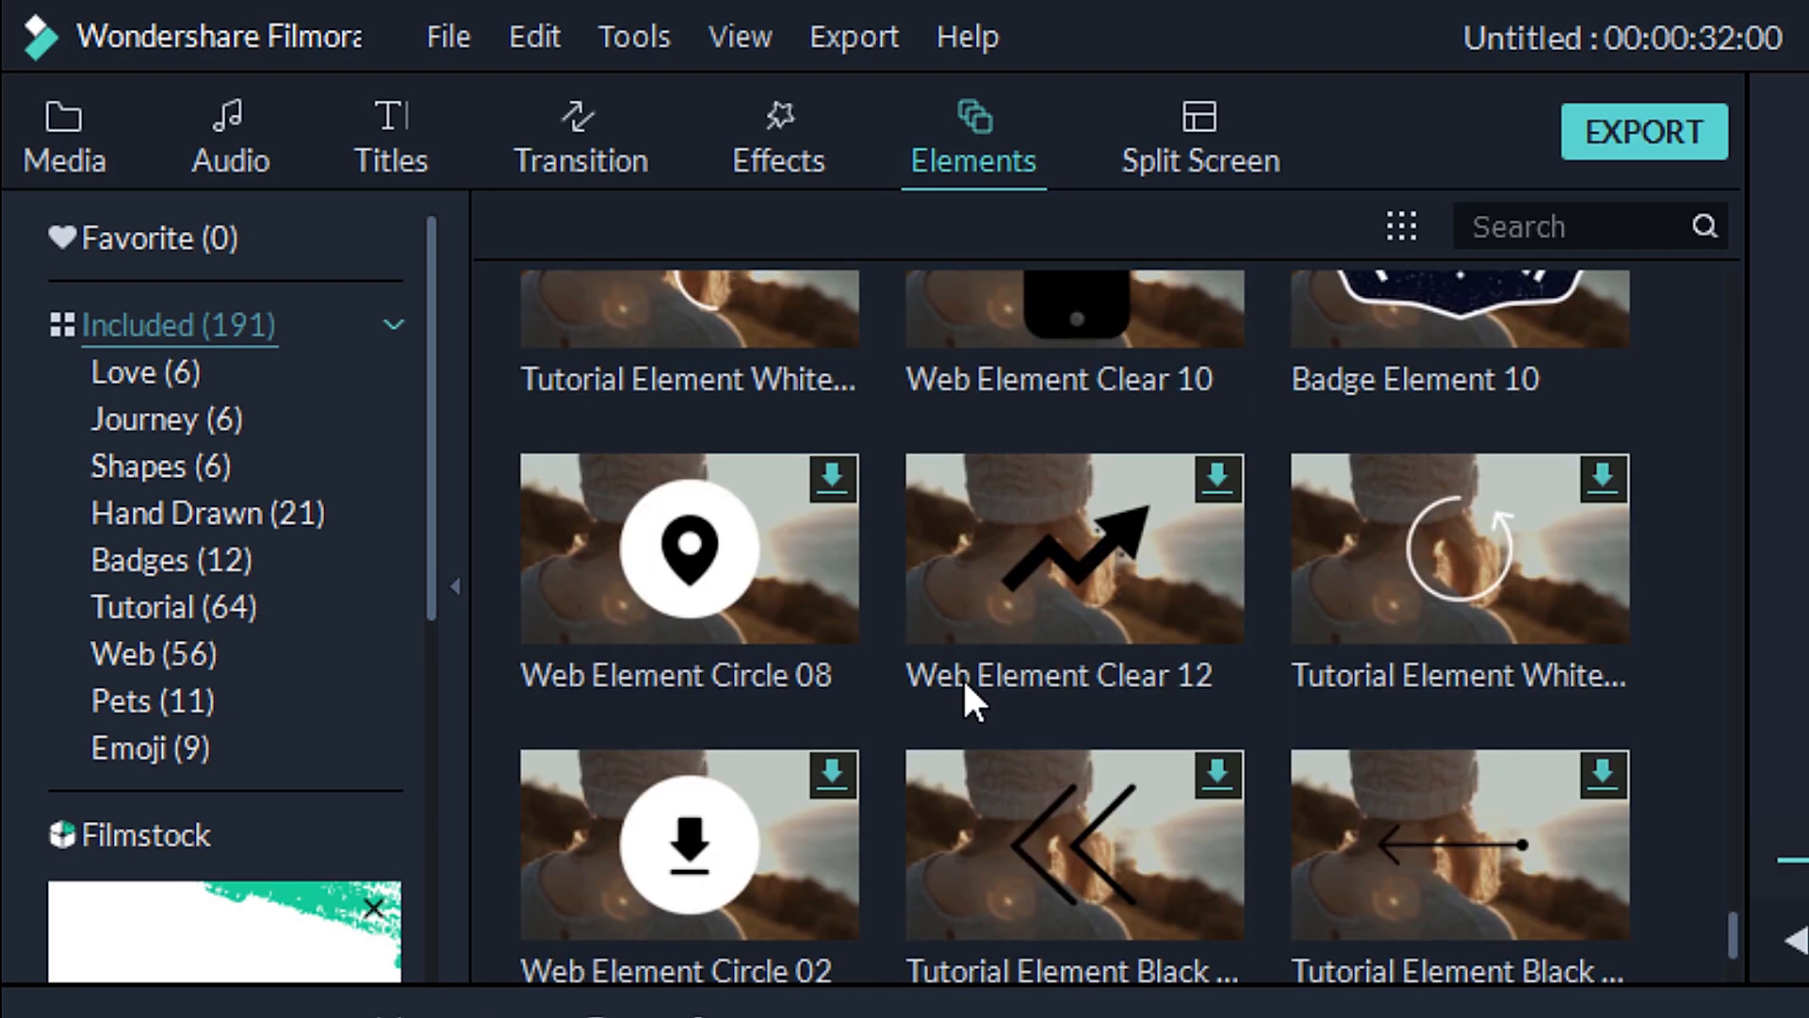
{"action": "left_click", "coordinate": [829, 476]}
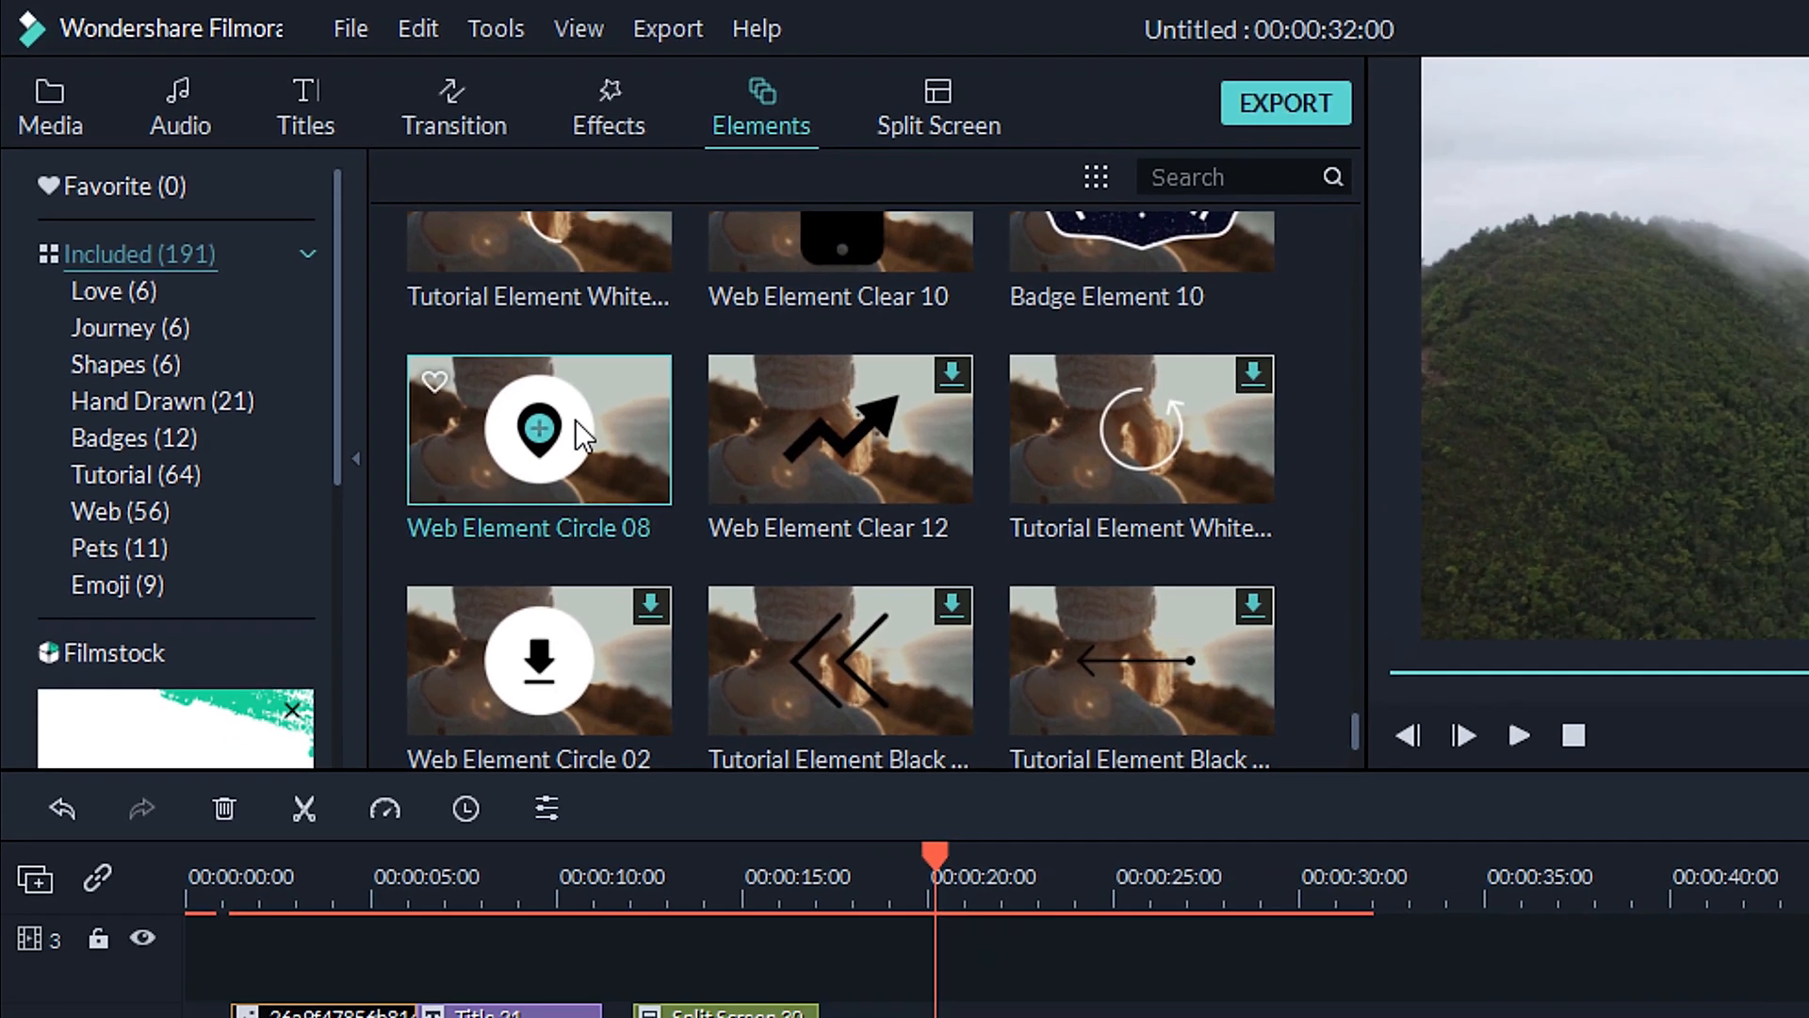
{"action": "left_click_drag", "start_coordinate": [730, 513], "coordinate": [1256, 1017]}
{"action": "left_click_drag", "start_coordinate": [708, 777], "coordinate": [681, 777]}
{"action": "key", "text": "space"}
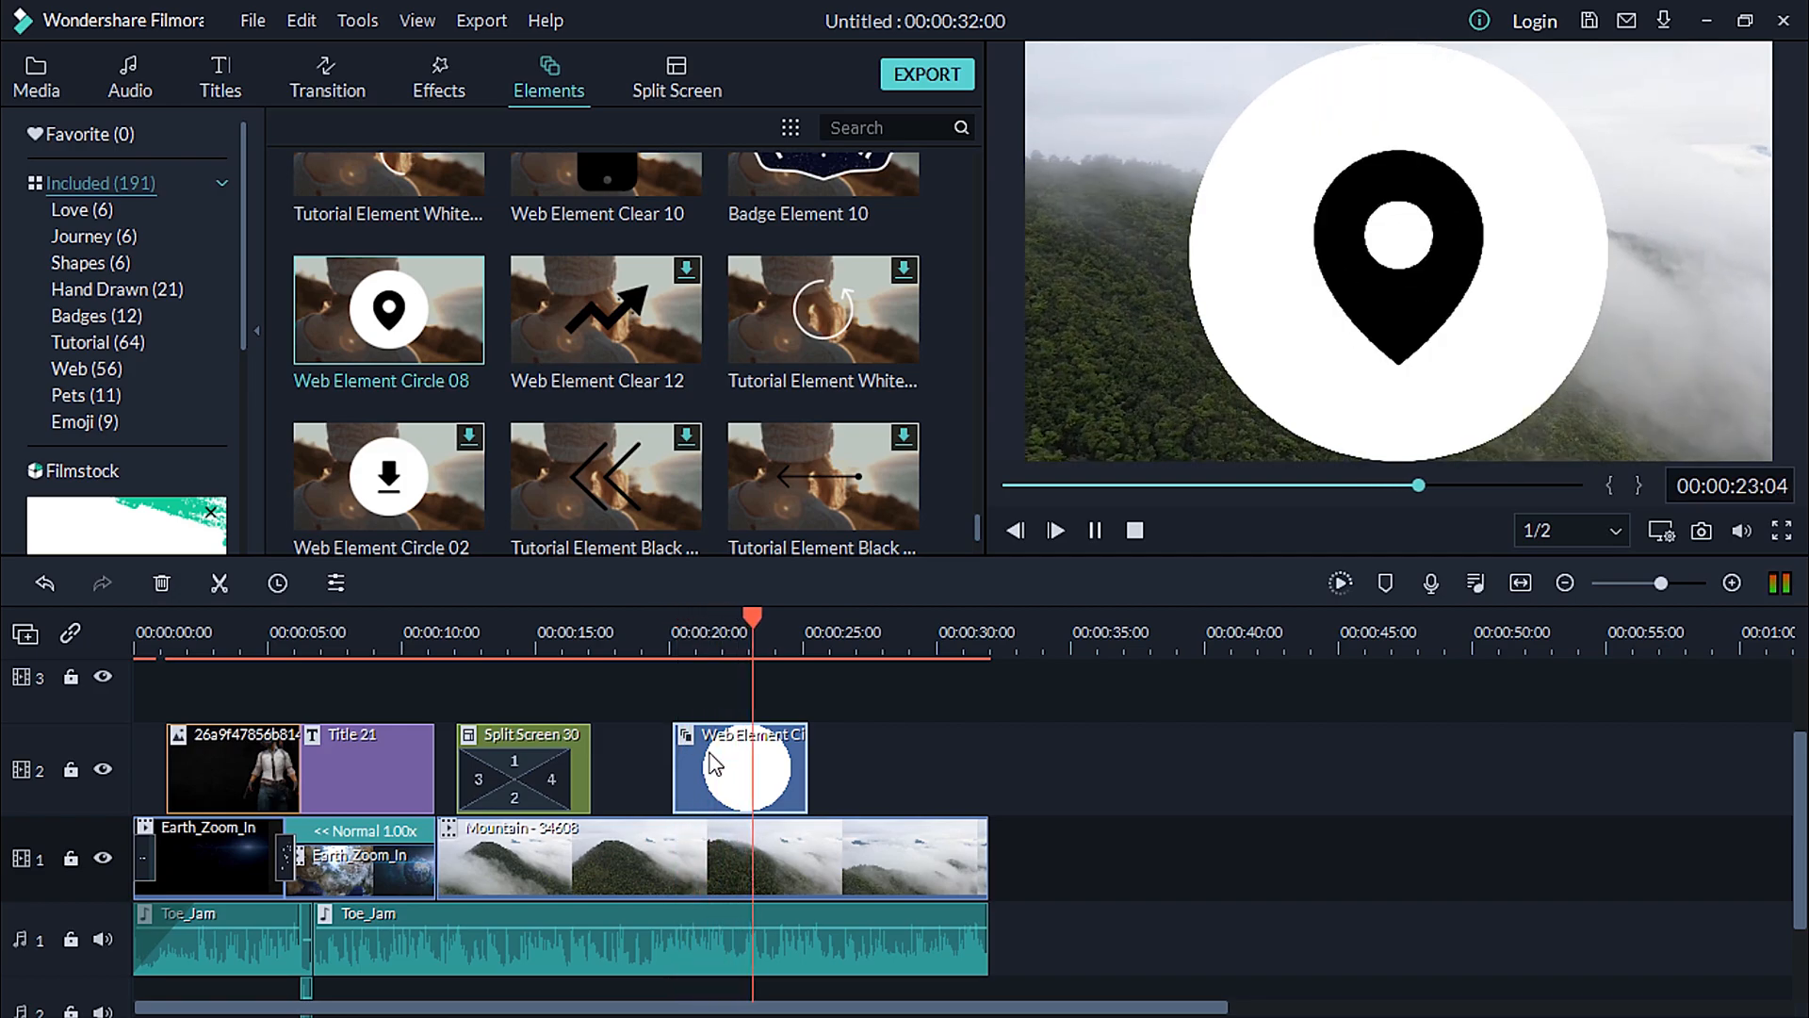
{"action": "key", "text": "space"}
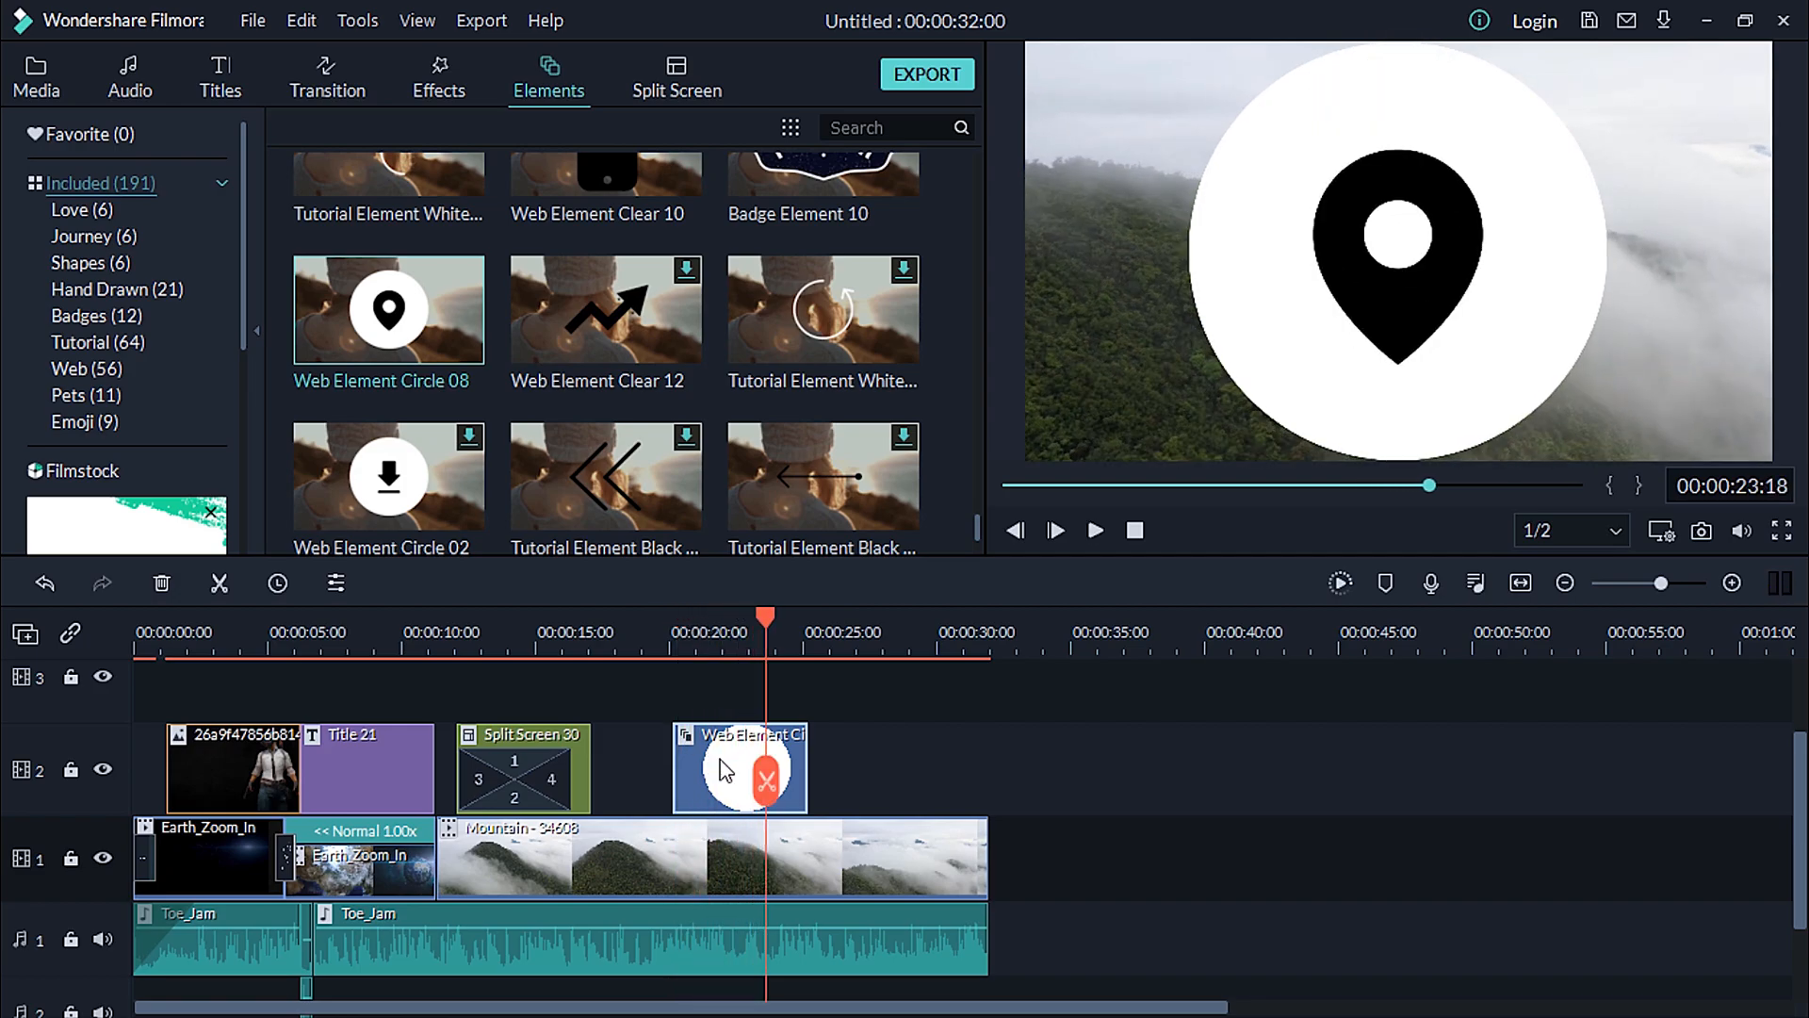
- Key out the white circle of Web Element Circle 08 with Chroma Key at offset 2, leaving the black location pin
{"action": "double_click", "coordinate": [724, 771]}
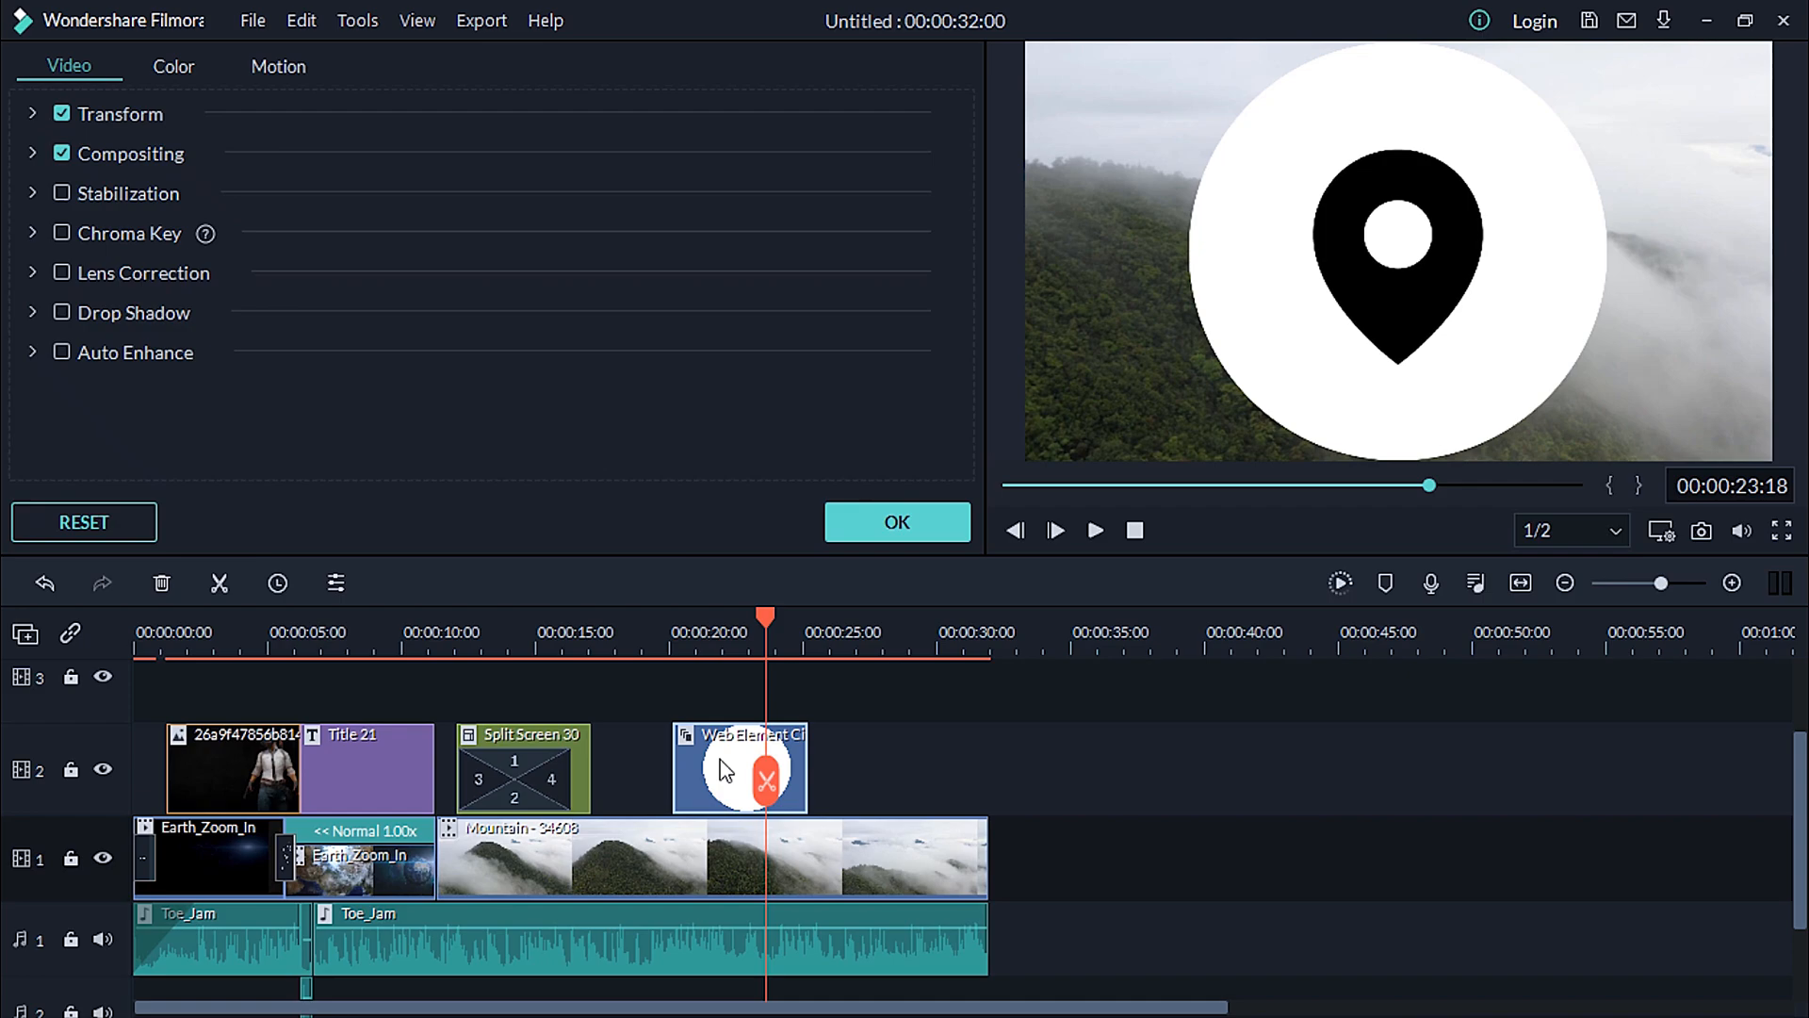
{"action": "left_click", "coordinate": [62, 232]}
{"action": "left_click", "coordinate": [400, 300]}
{"action": "left_click", "coordinate": [1244, 150]}
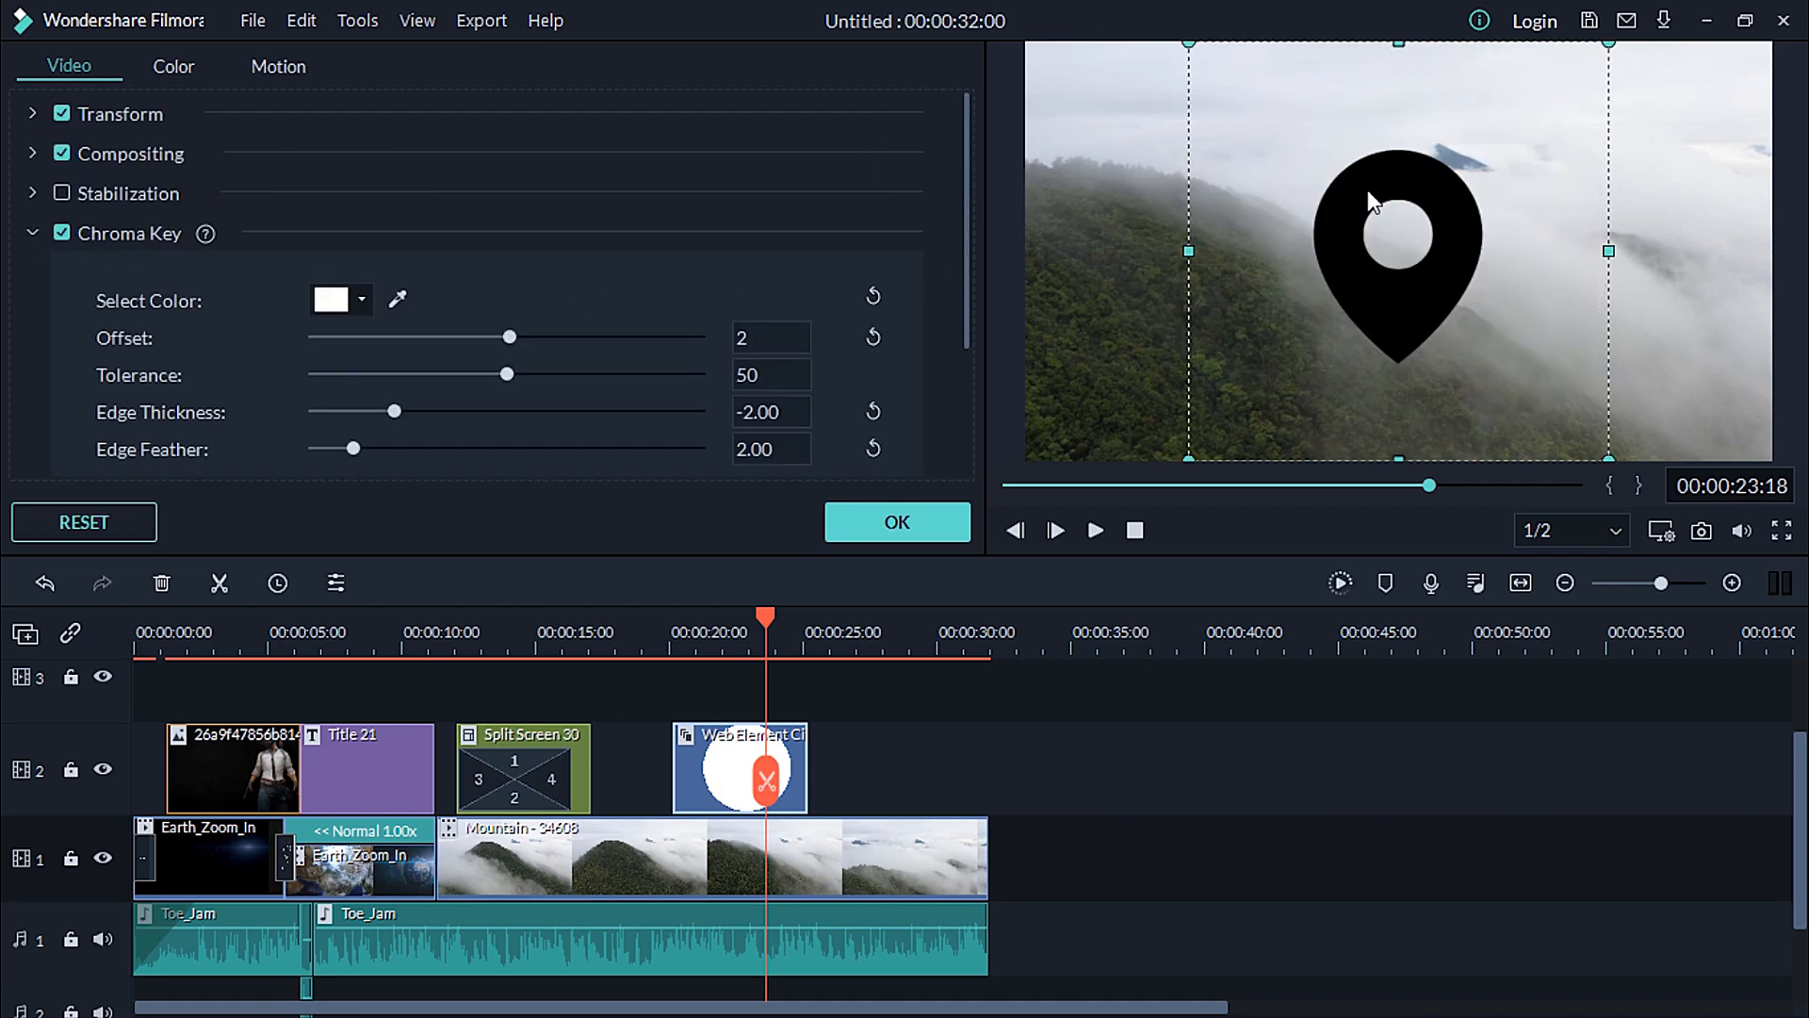
- Scale the location pin to 48.28% at X position -23.0 and play it over the mountain footage
{"action": "left_click", "coordinate": [113, 114]}
{"action": "left_click_drag", "start_coordinate": [410, 255], "coordinate": [361, 255]}
{"action": "left_click_drag", "start_coordinate": [767, 619], "coordinate": [650, 630]}
{"action": "key", "text": "space"}
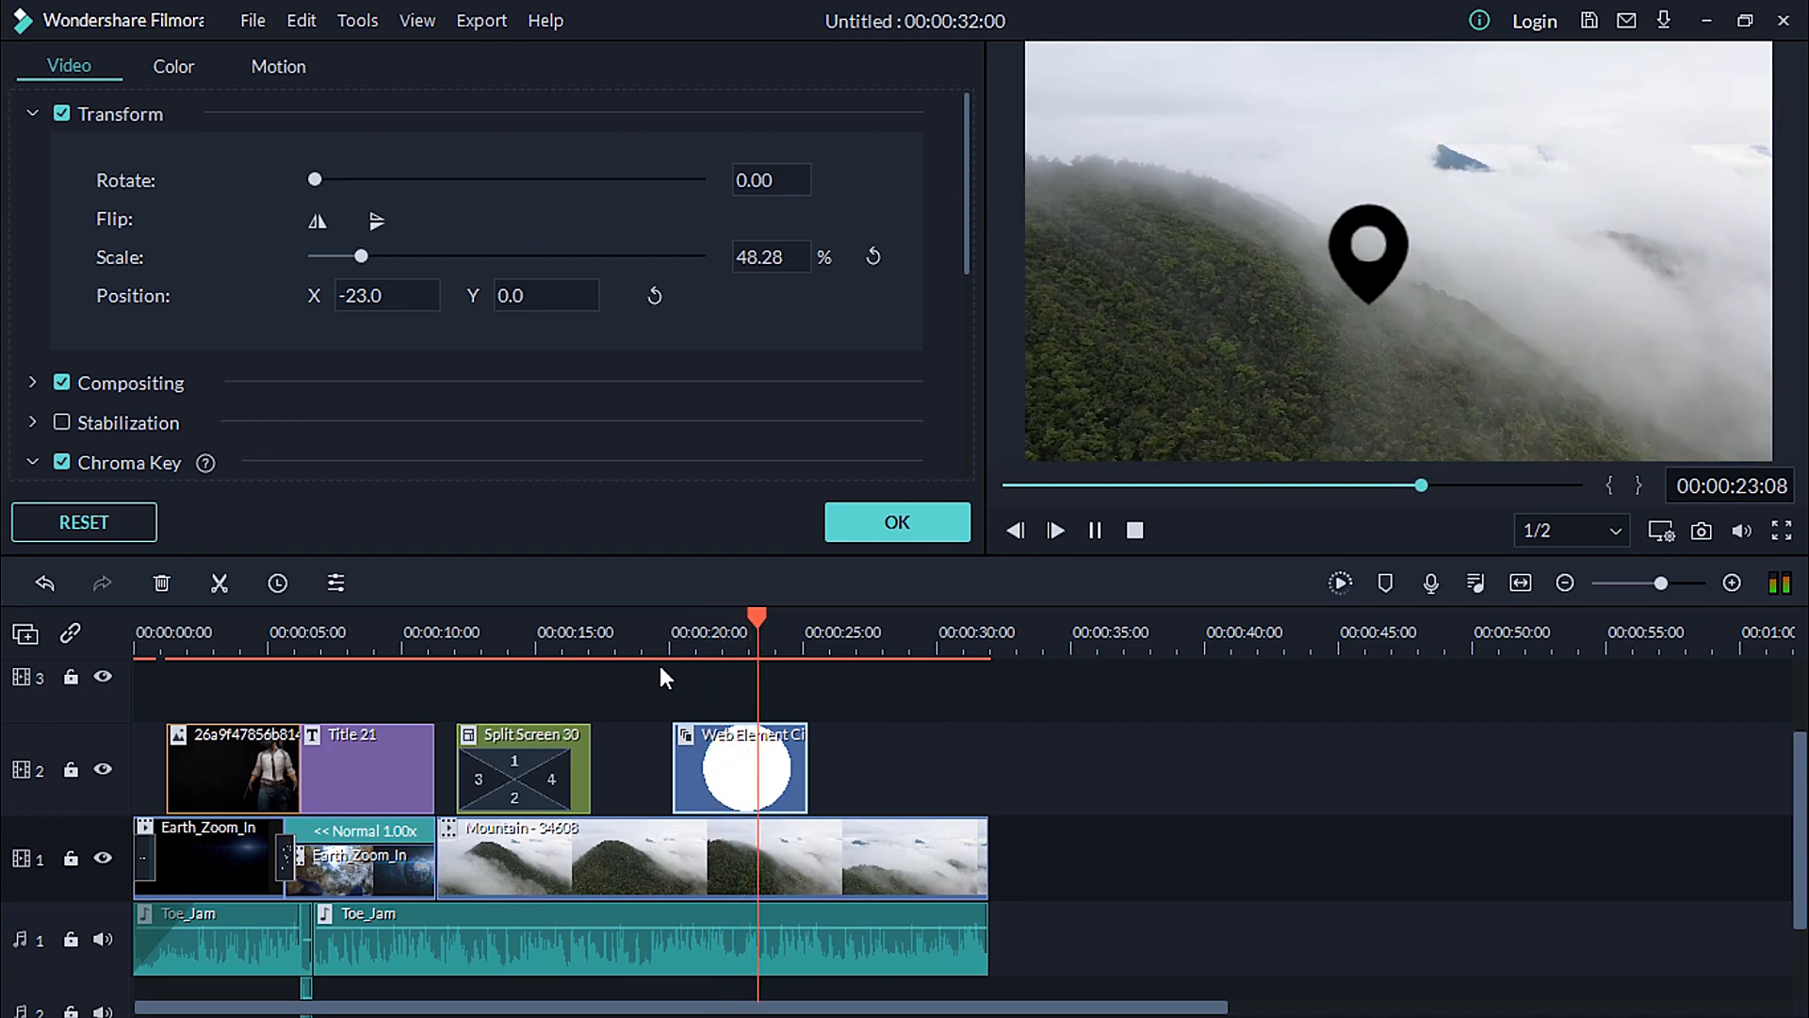
- Pause playback and look through the motion animation presets available for the Web Element Circle 08 clip, without applying one
{"action": "key", "text": "space"}
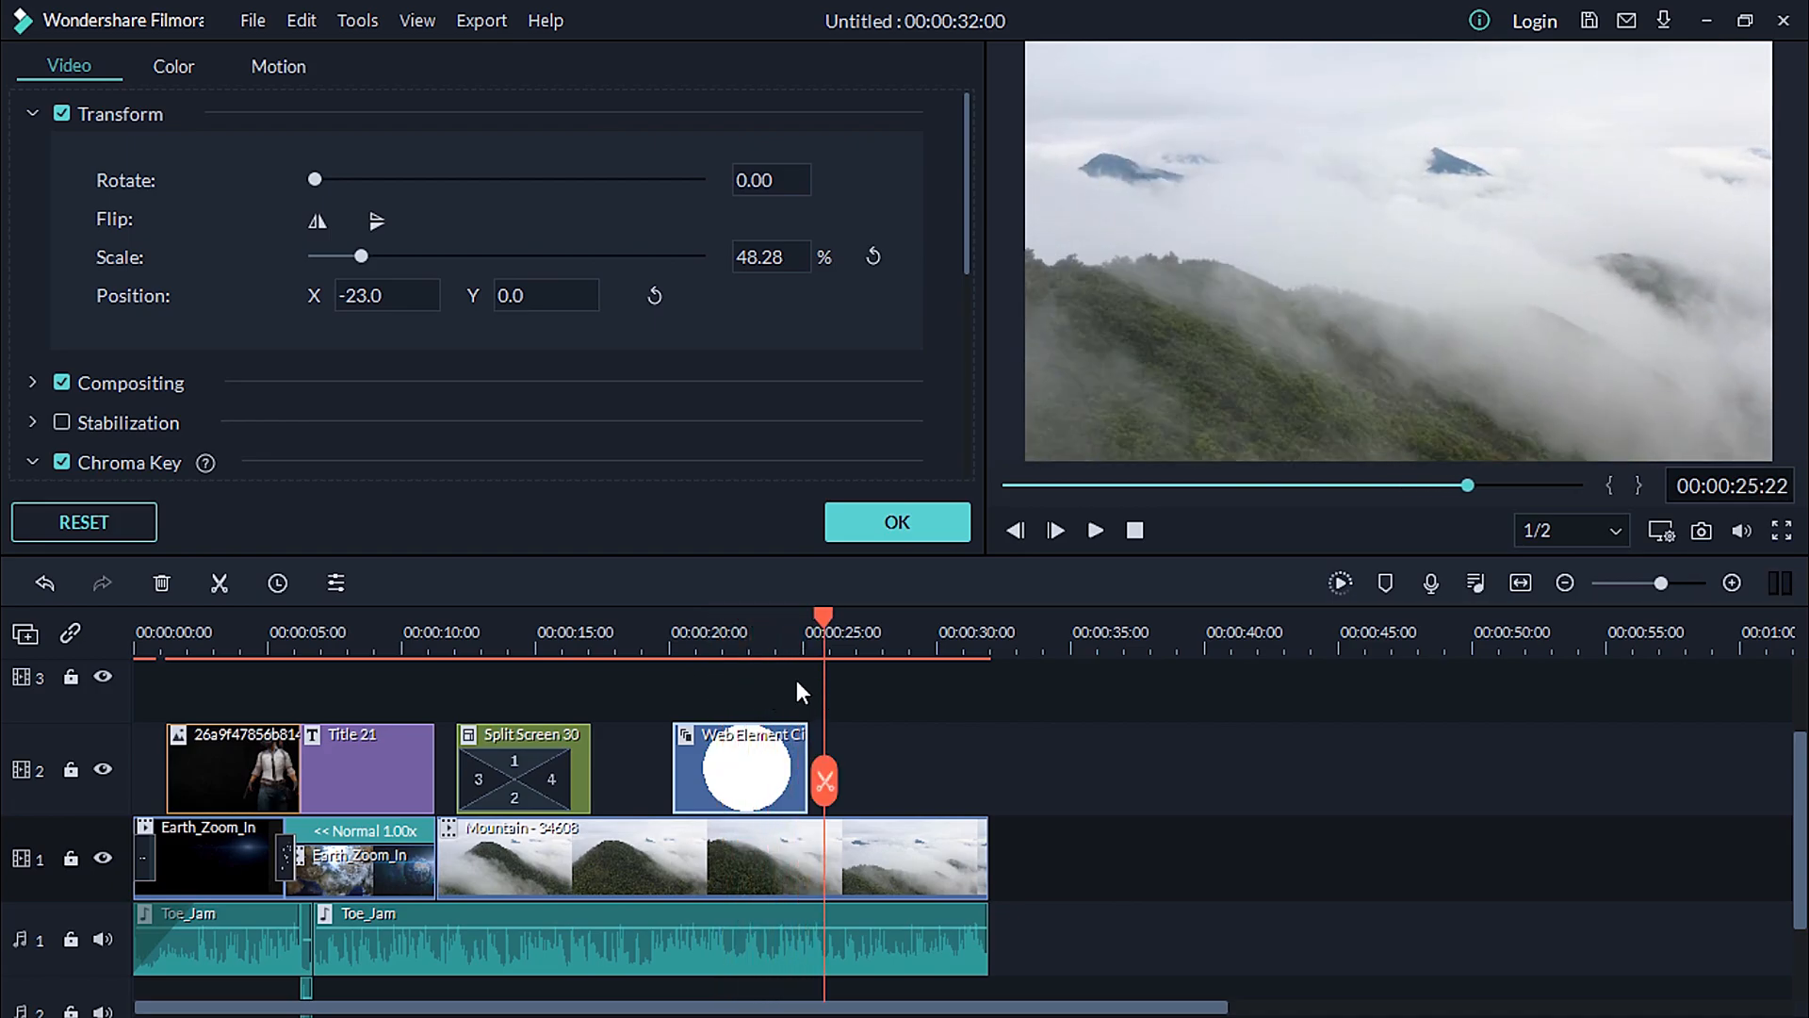
{"action": "left_click", "coordinate": [282, 68]}
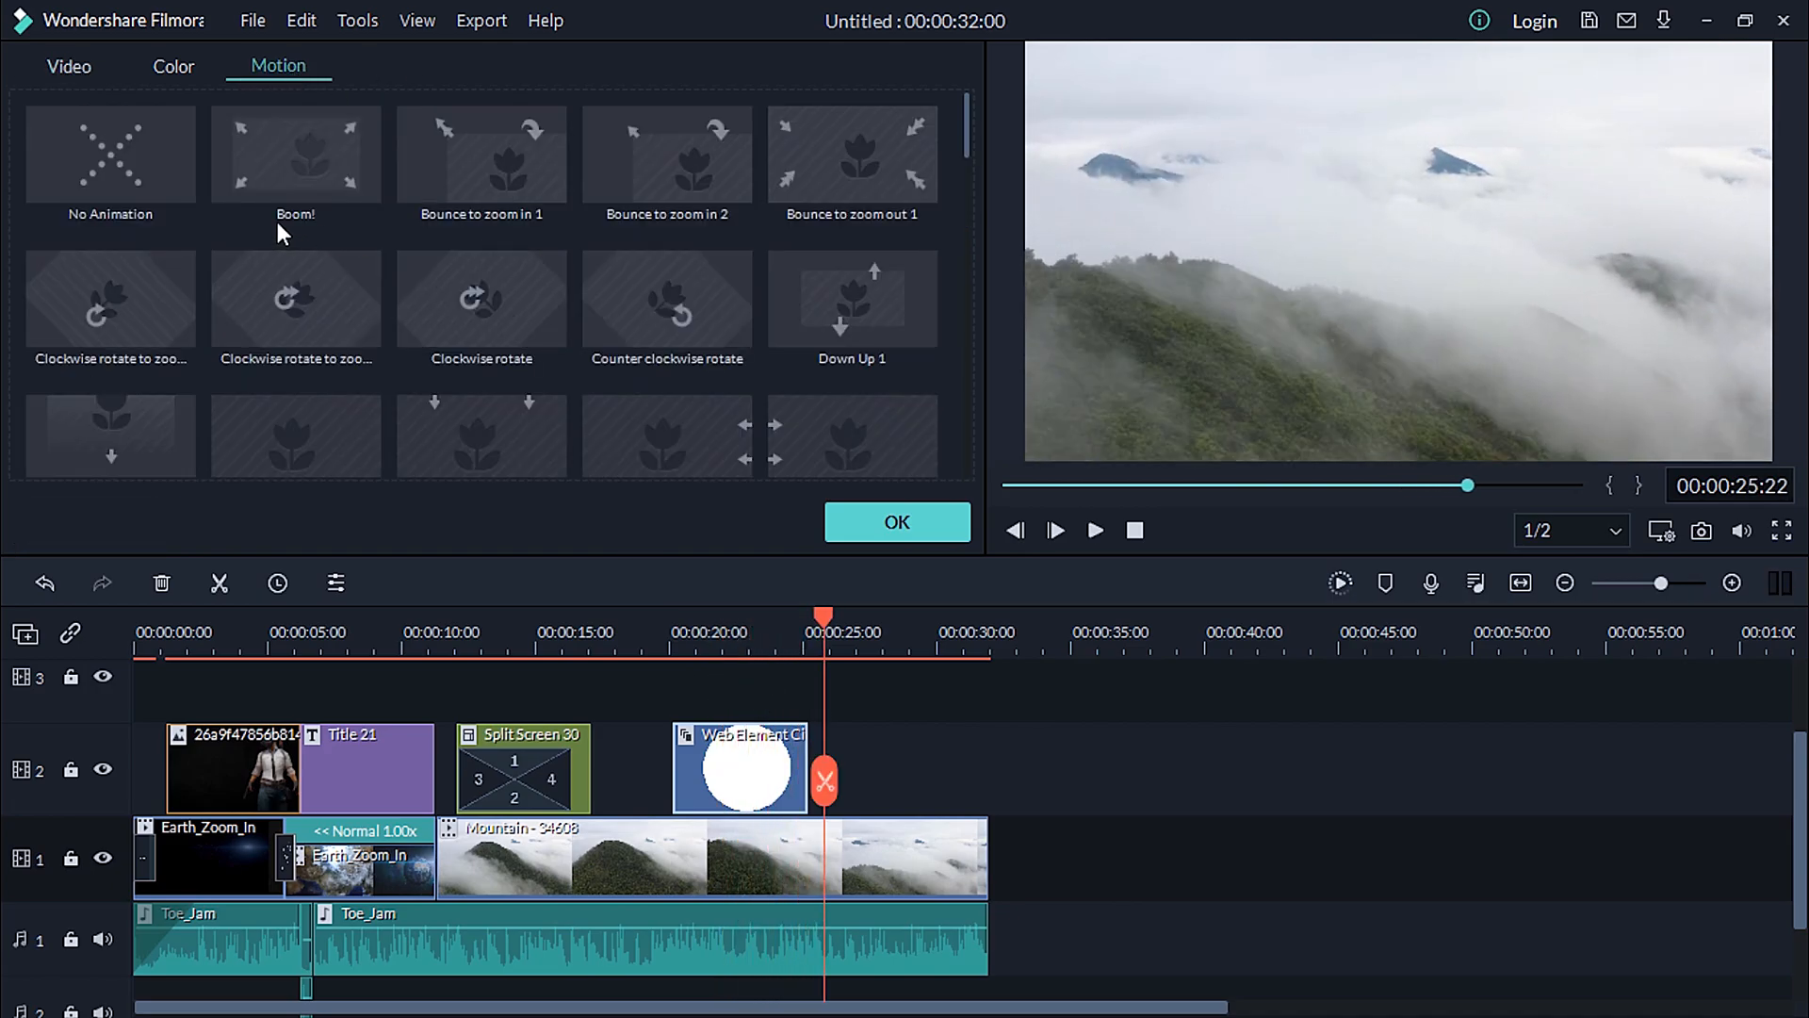
{"action": "scroll", "coordinate": [649, 165], "scroll_direction": "down", "scroll_amount": 10}
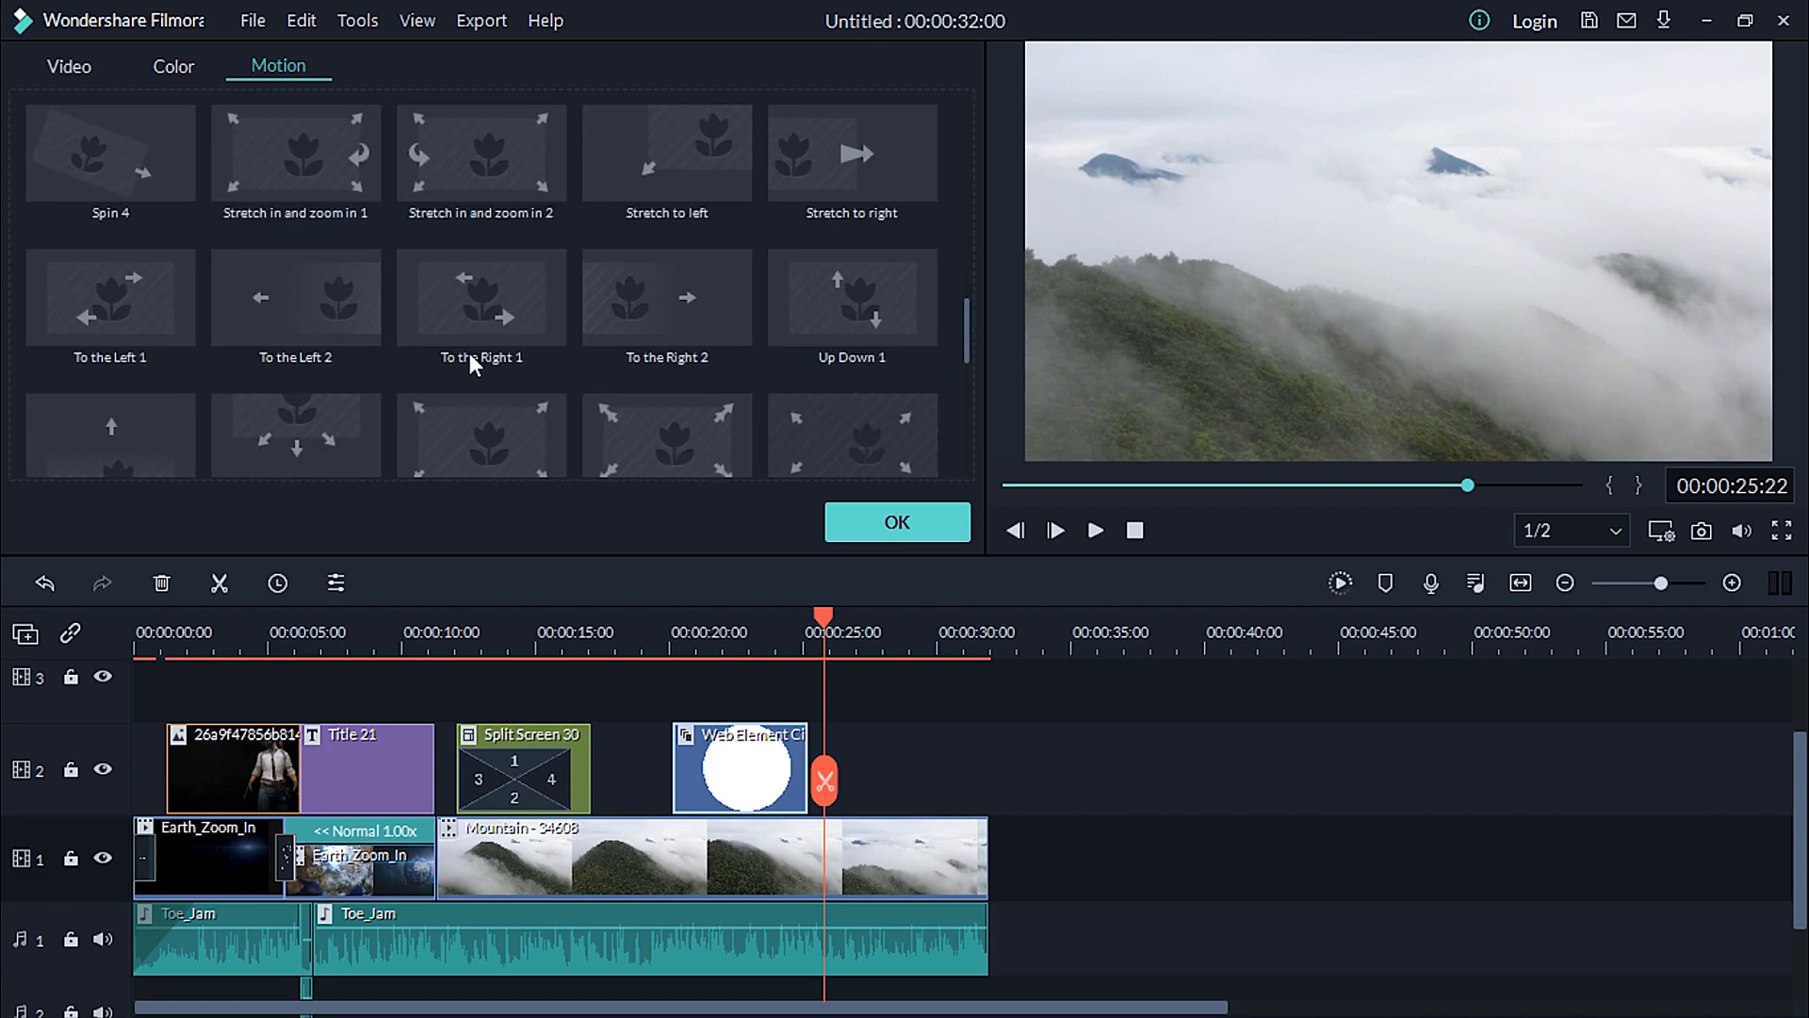
{"action": "scroll", "coordinate": [474, 363], "scroll_direction": "down", "scroll_amount": 5}
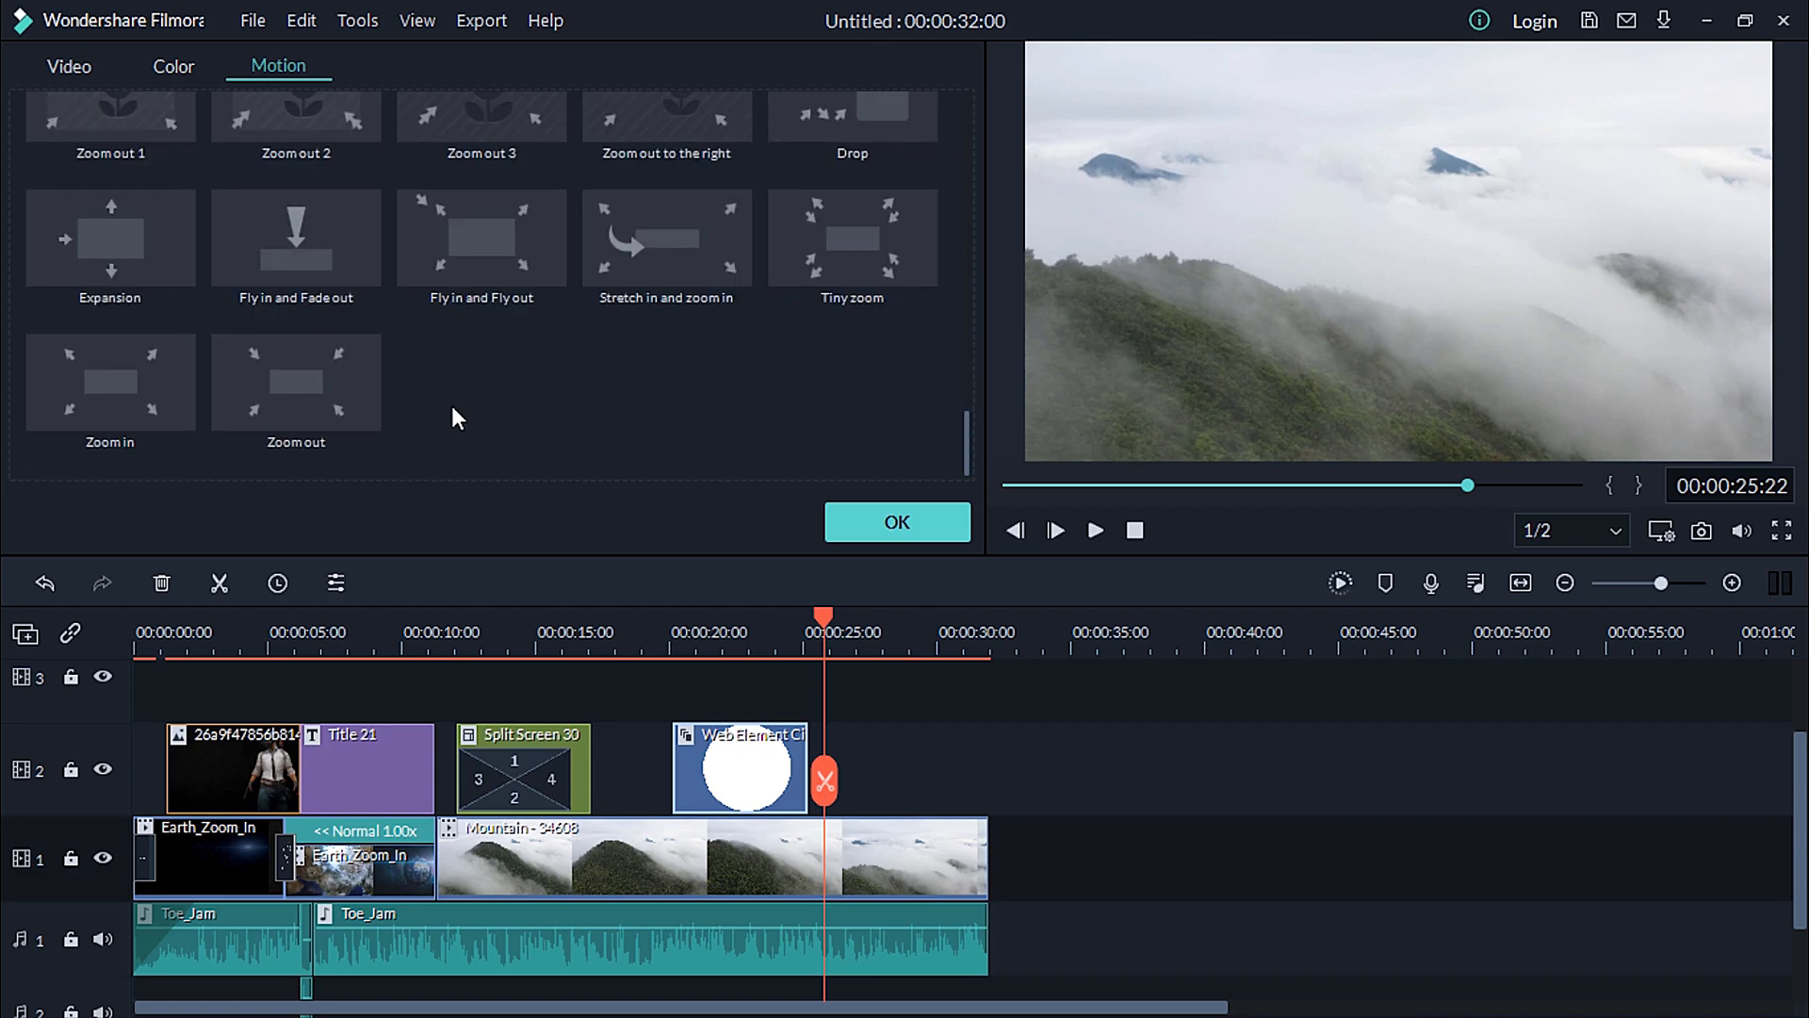
{"action": "scroll", "coordinate": [452, 408], "scroll_direction": "up", "scroll_amount": 12}
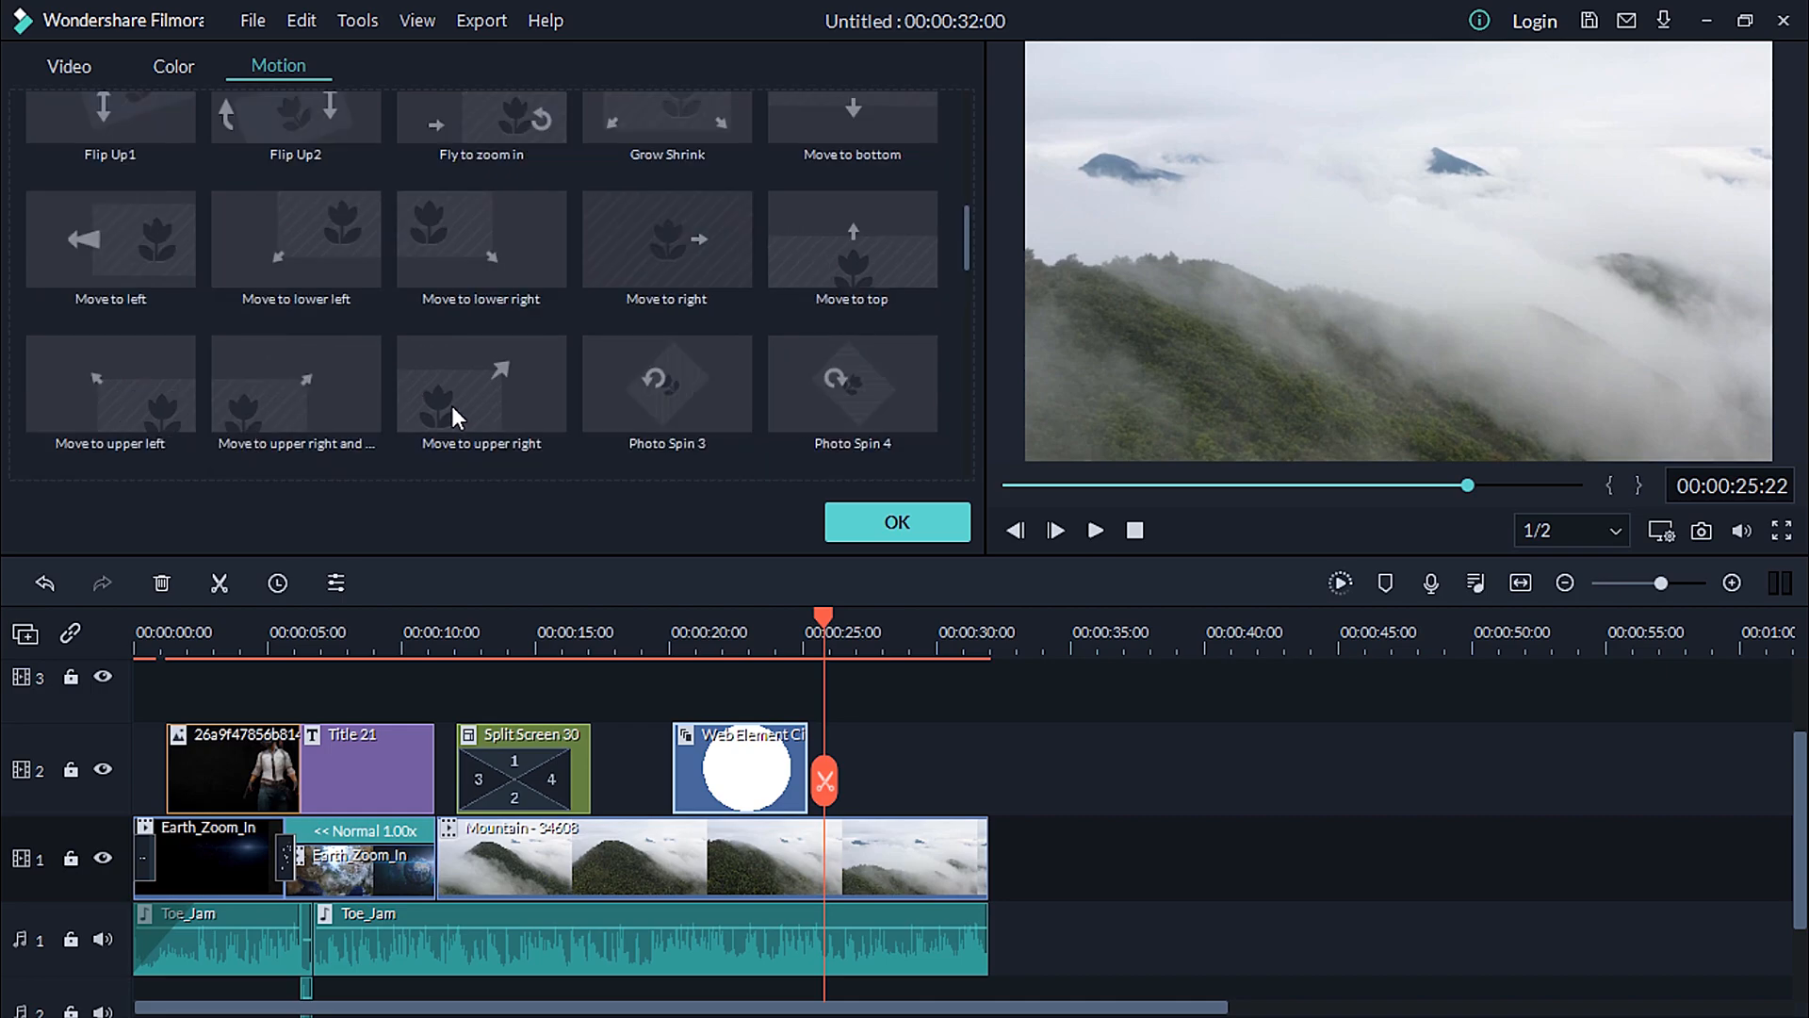
{"action": "scroll", "coordinate": [452, 403], "scroll_direction": "up", "scroll_amount": 3}
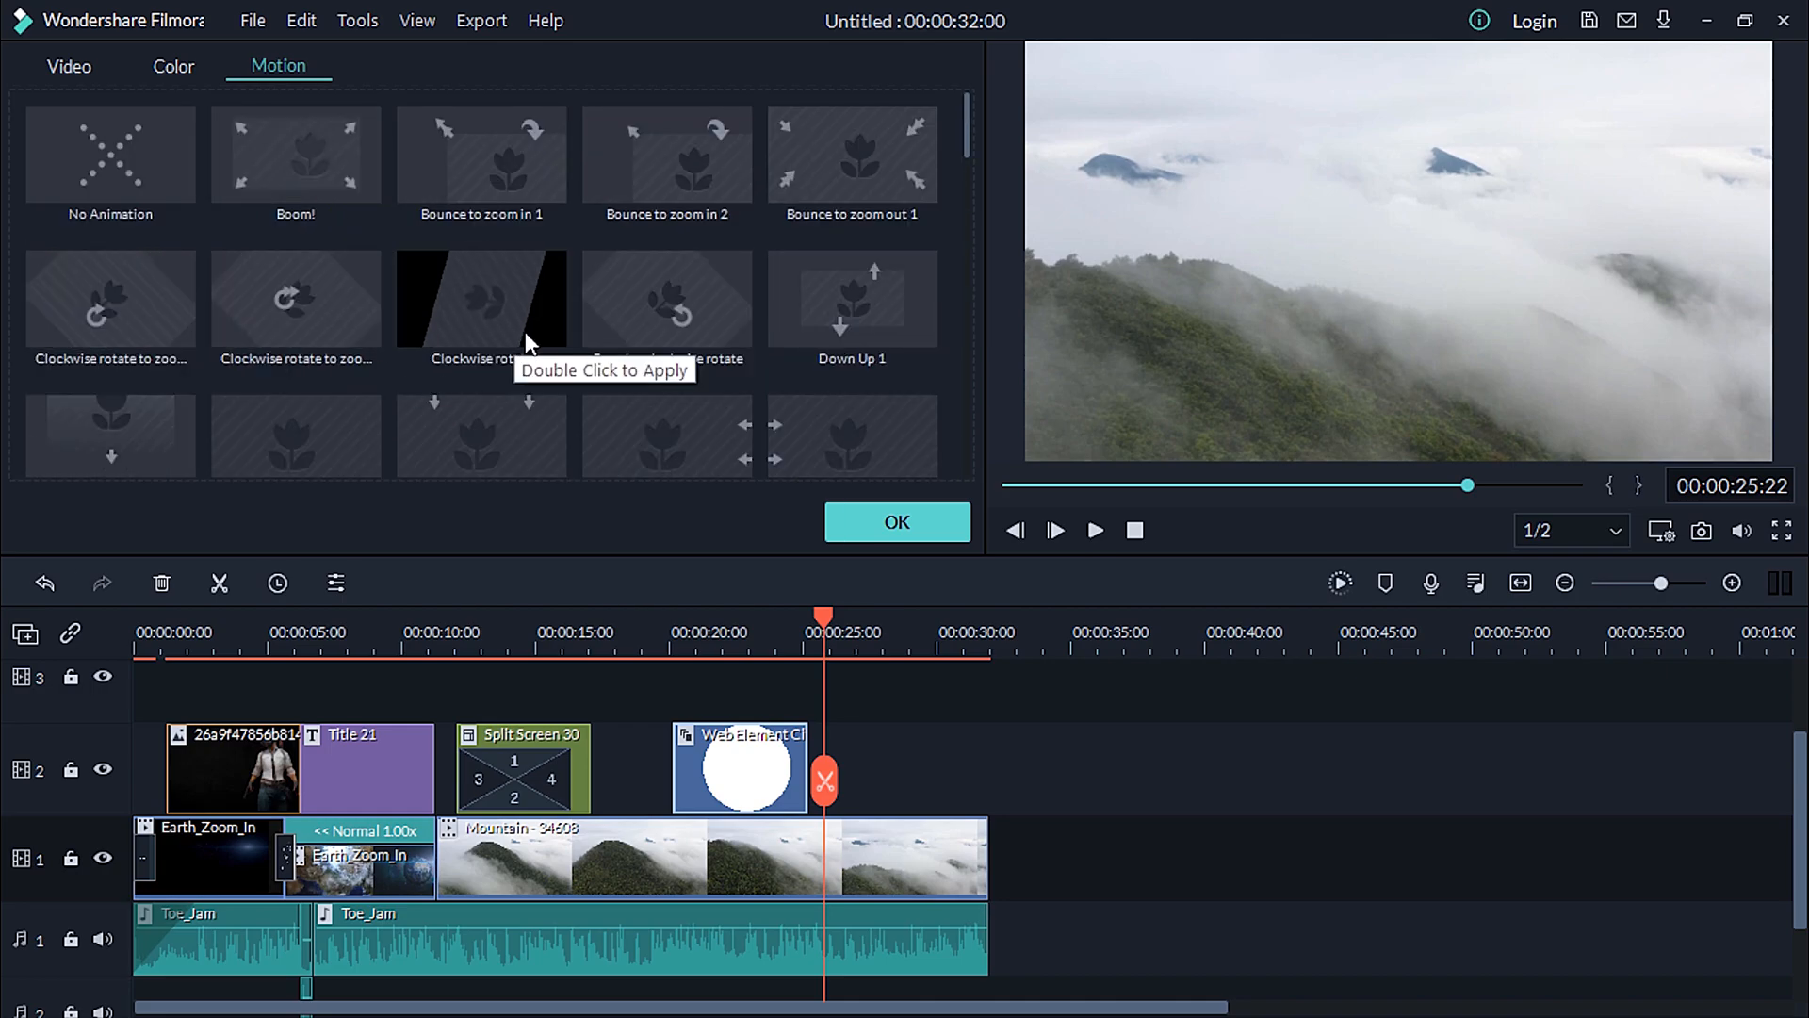
{"action": "scroll", "coordinate": [485, 325], "scroll_direction": "down", "scroll_amount": 15}
{"action": "scroll", "coordinate": [740, 459], "scroll_direction": "down", "scroll_amount": 2}
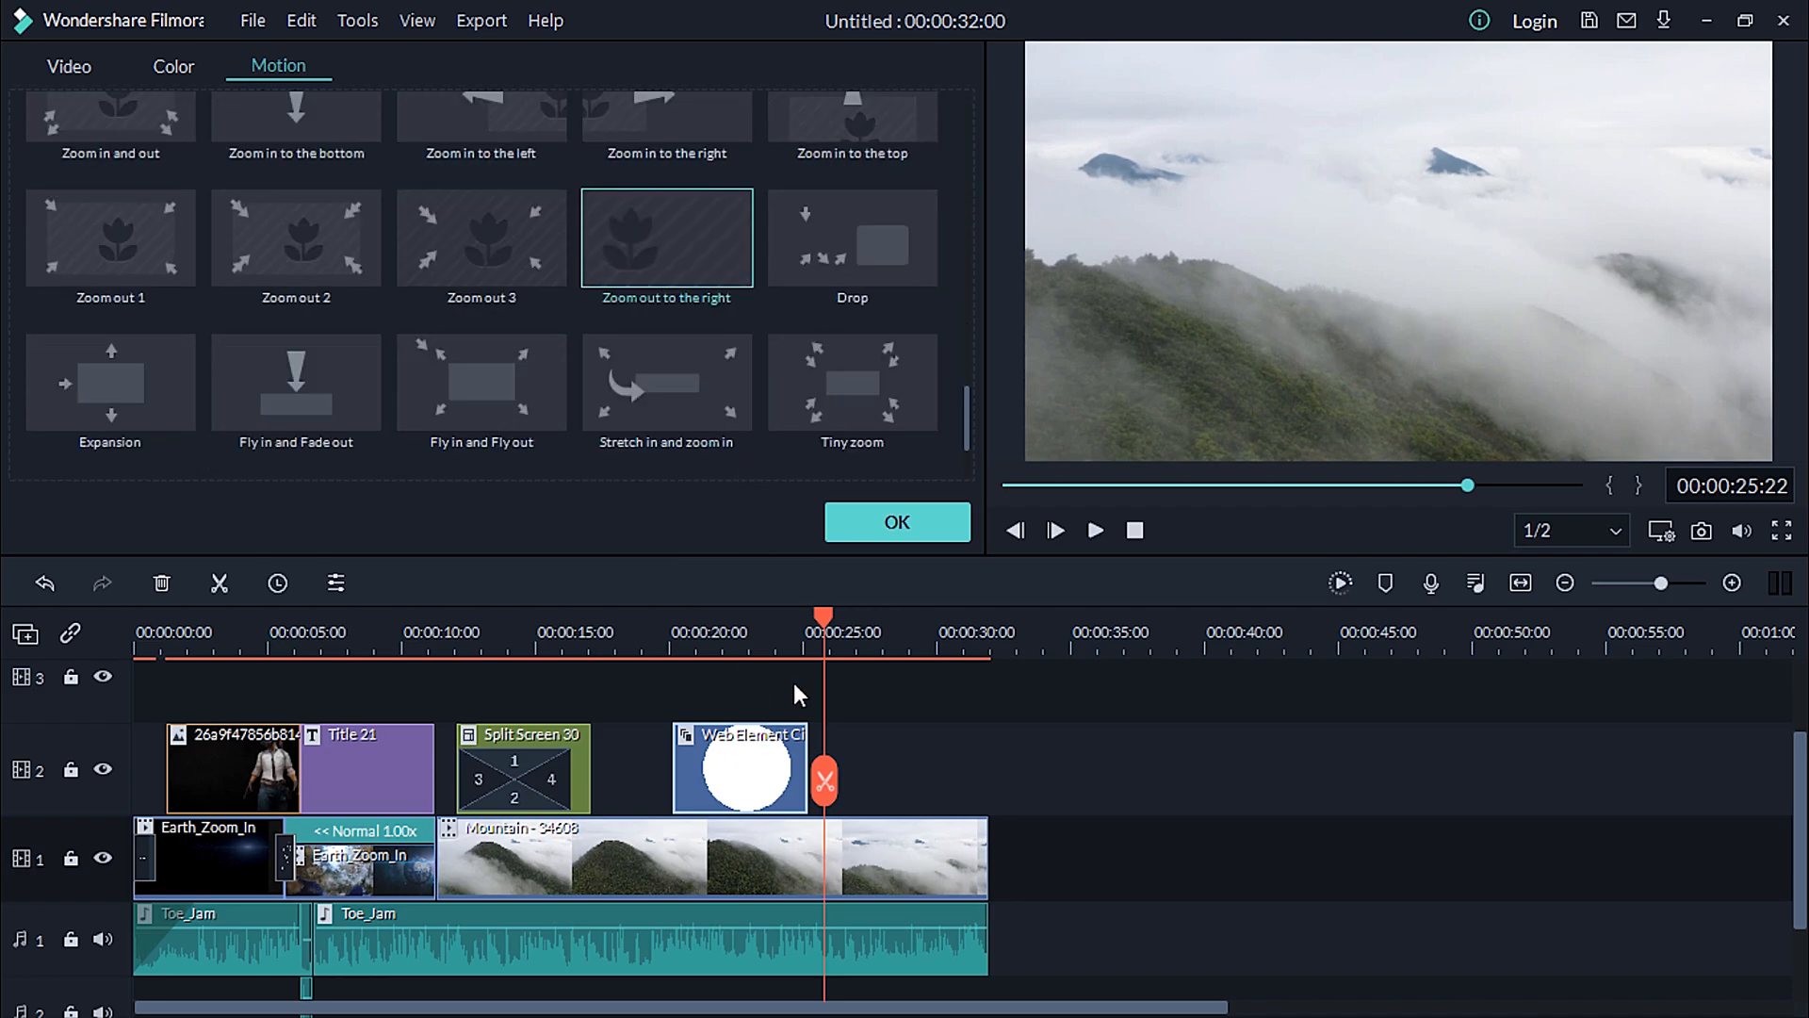
{"action": "left_click", "coordinate": [897, 523]}
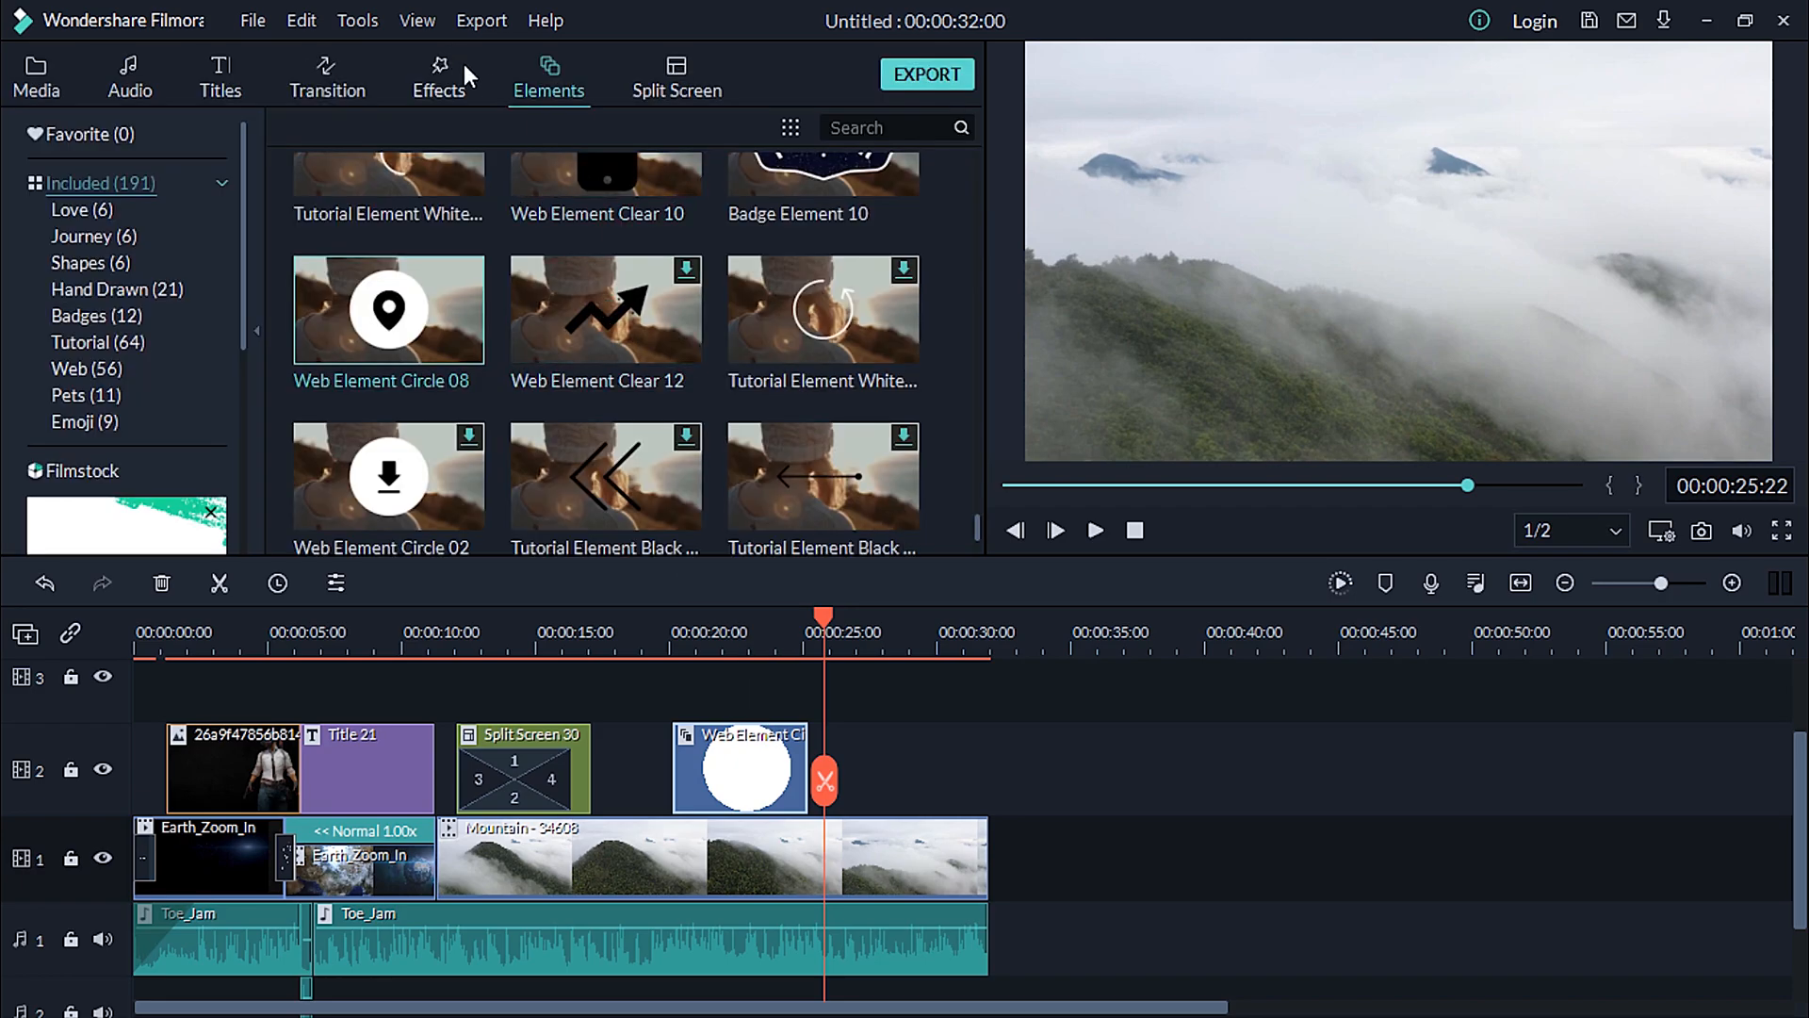
- Add a Dissolve transition to the end of the Web Element Circle 08 clip and play that section
{"action": "left_click", "coordinate": [342, 76]}
{"action": "scroll", "coordinate": [616, 364], "scroll_direction": "down", "scroll_amount": 5}
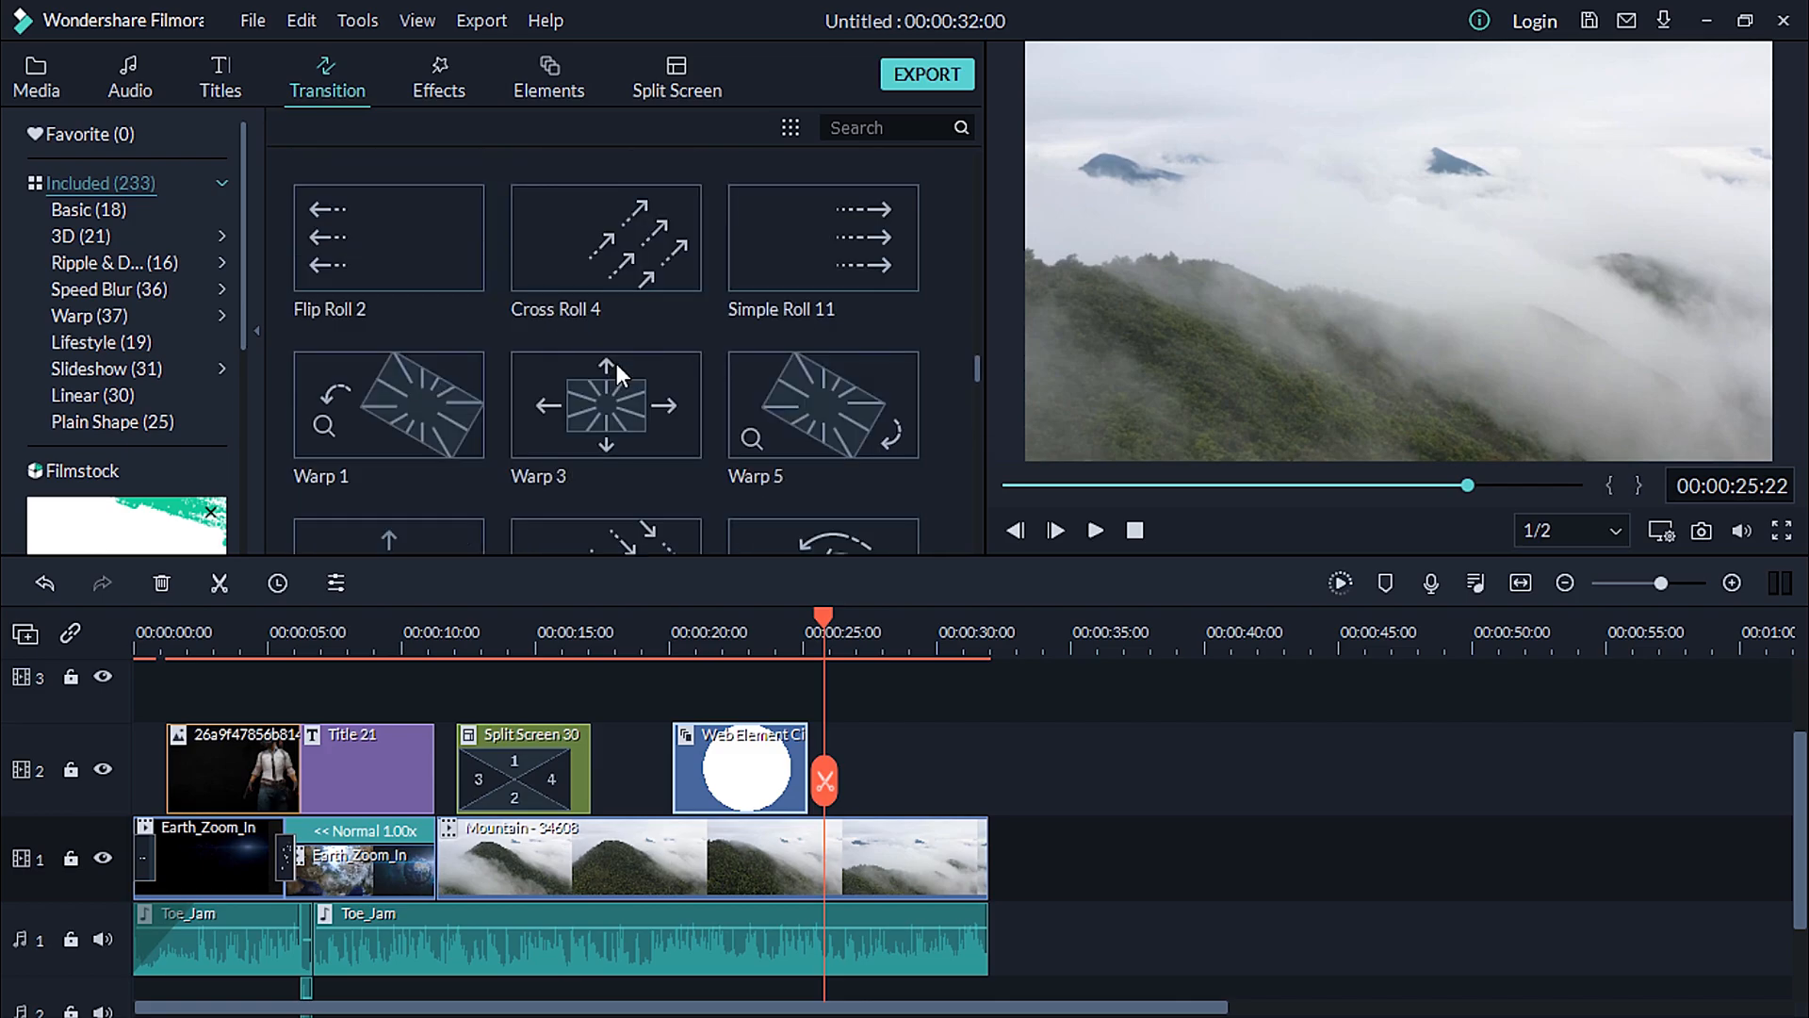
{"action": "scroll", "coordinate": [616, 364], "scroll_direction": "down", "scroll_amount": 10}
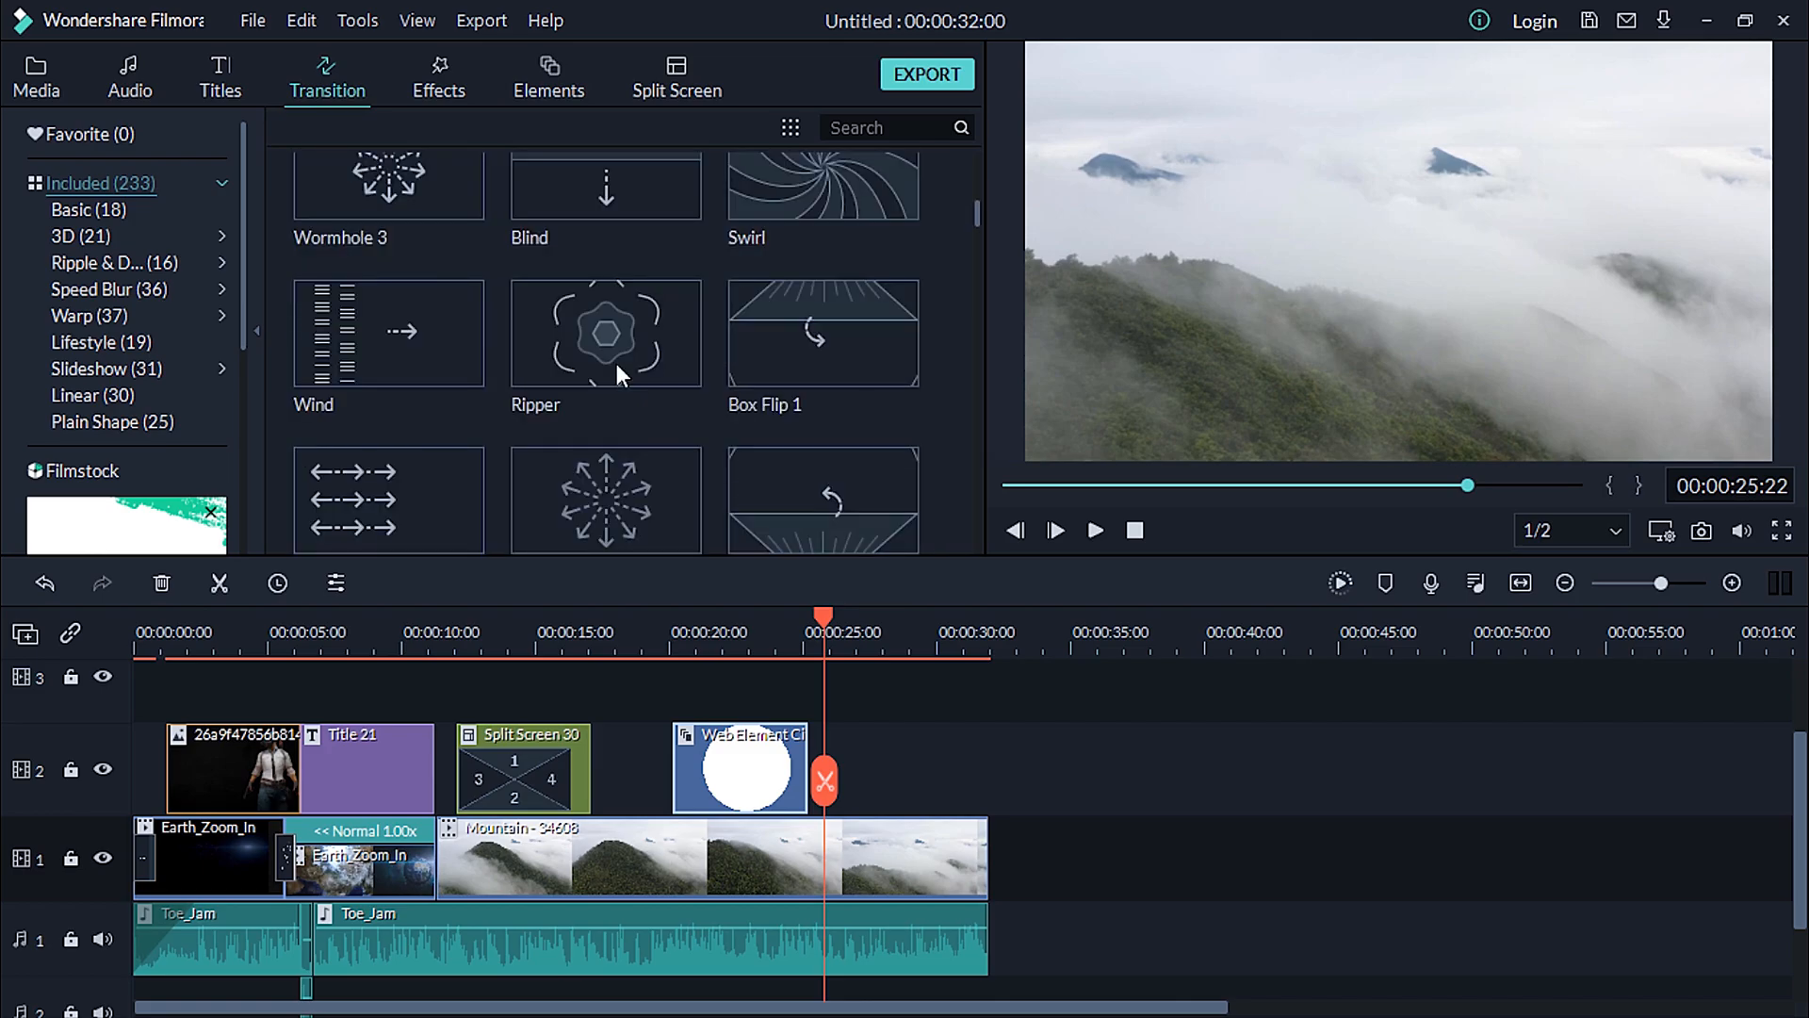
{"action": "scroll", "coordinate": [617, 363], "scroll_direction": "down", "scroll_amount": 3}
{"action": "scroll", "coordinate": [617, 363], "scroll_direction": "up", "scroll_amount": 15}
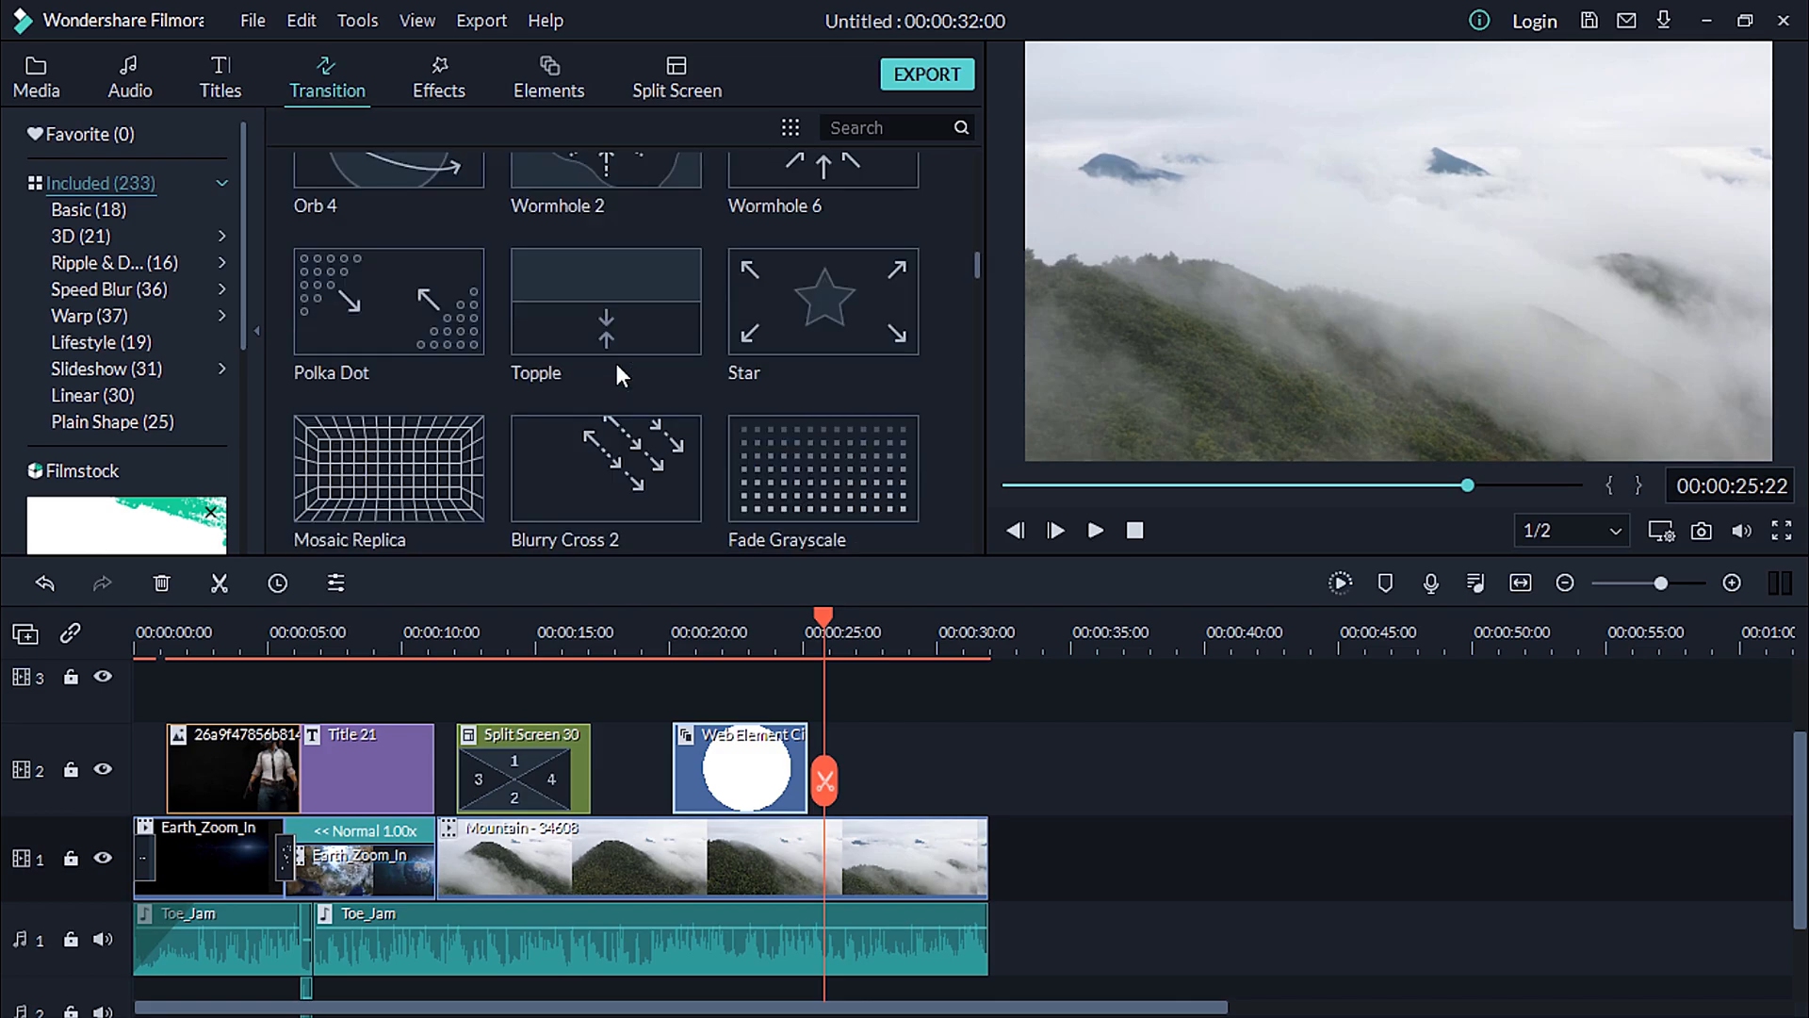
{"action": "left_click_drag", "start_coordinate": [615, 234], "coordinate": [792, 634]}
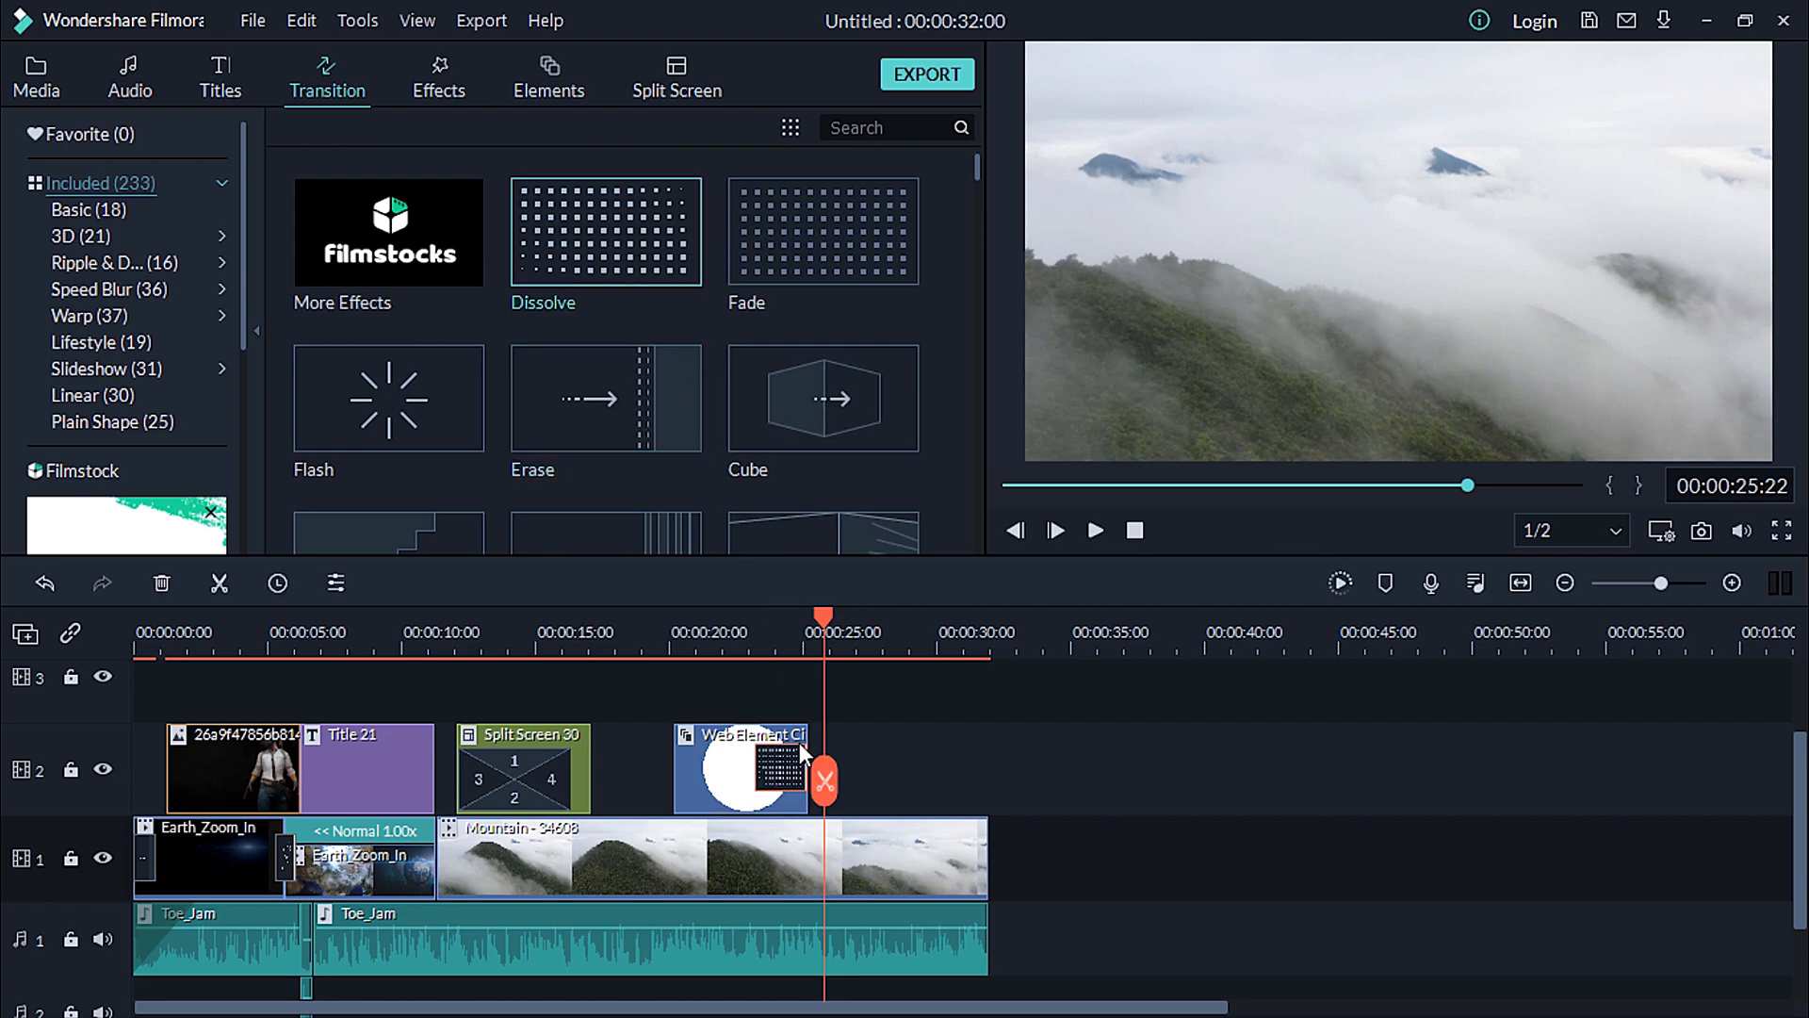
{"action": "left_click", "coordinate": [658, 632]}
{"action": "key", "text": "space"}
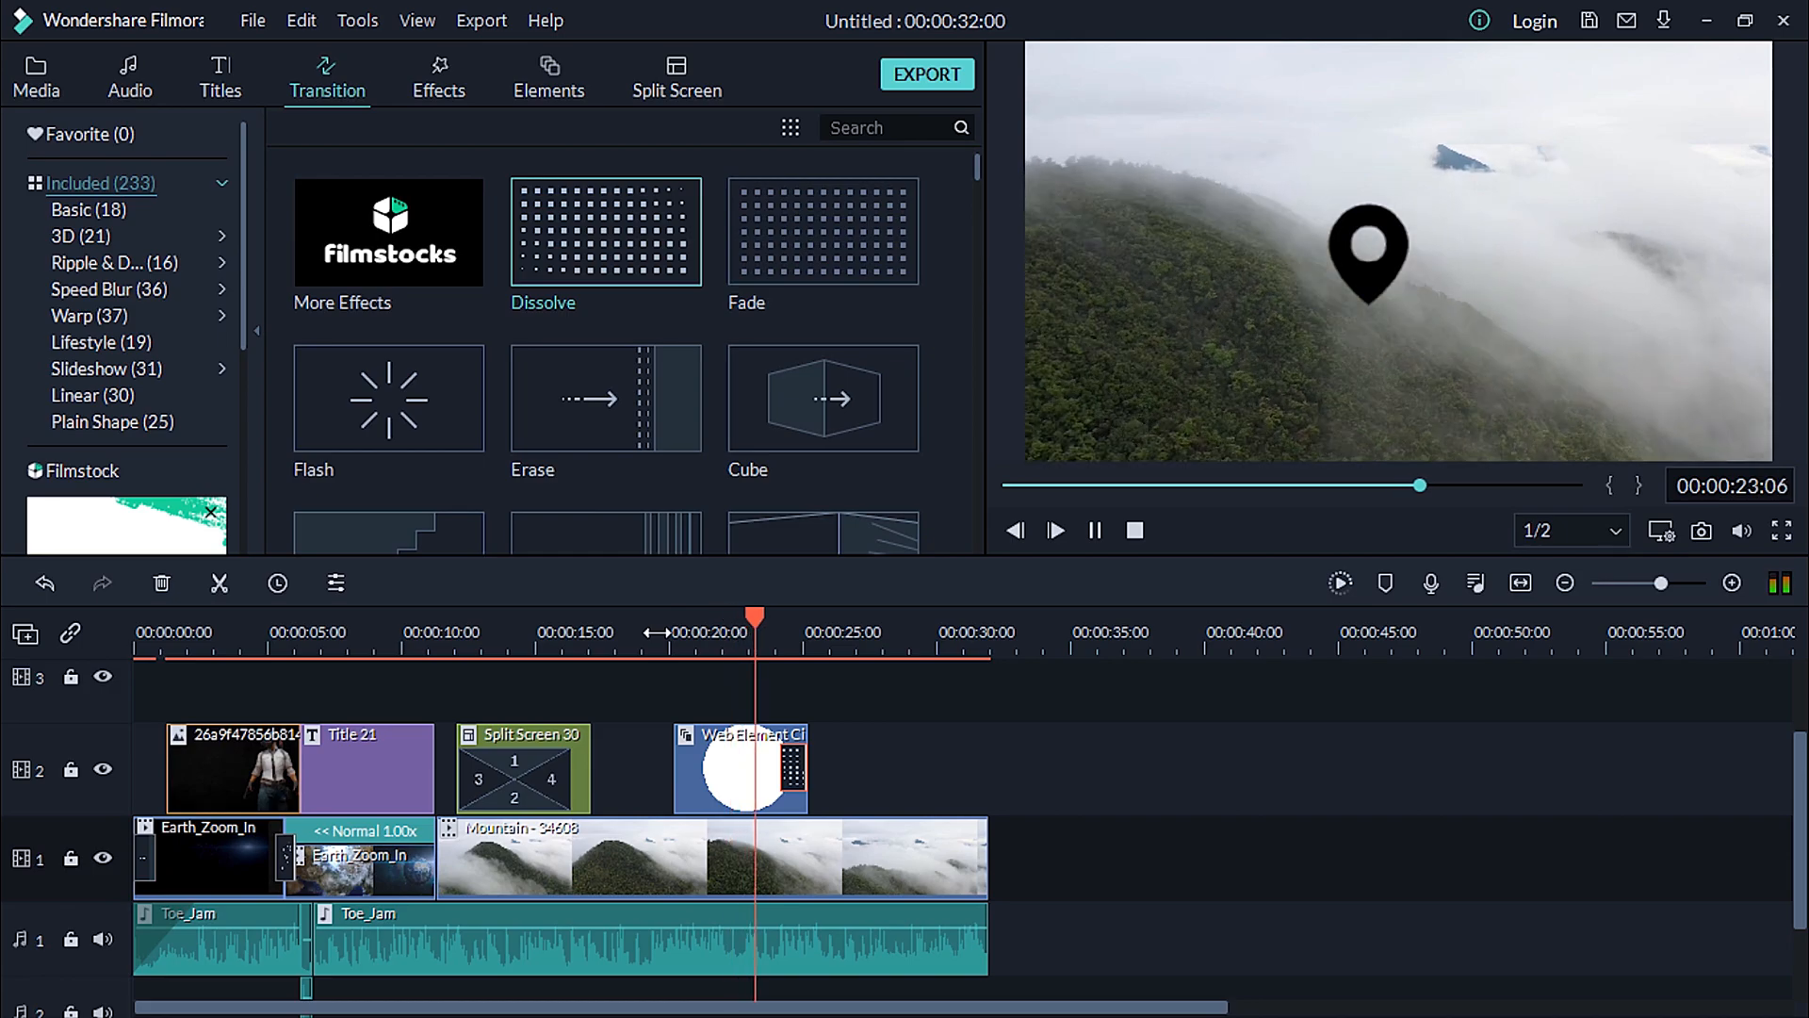
{"action": "key", "text": "space"}
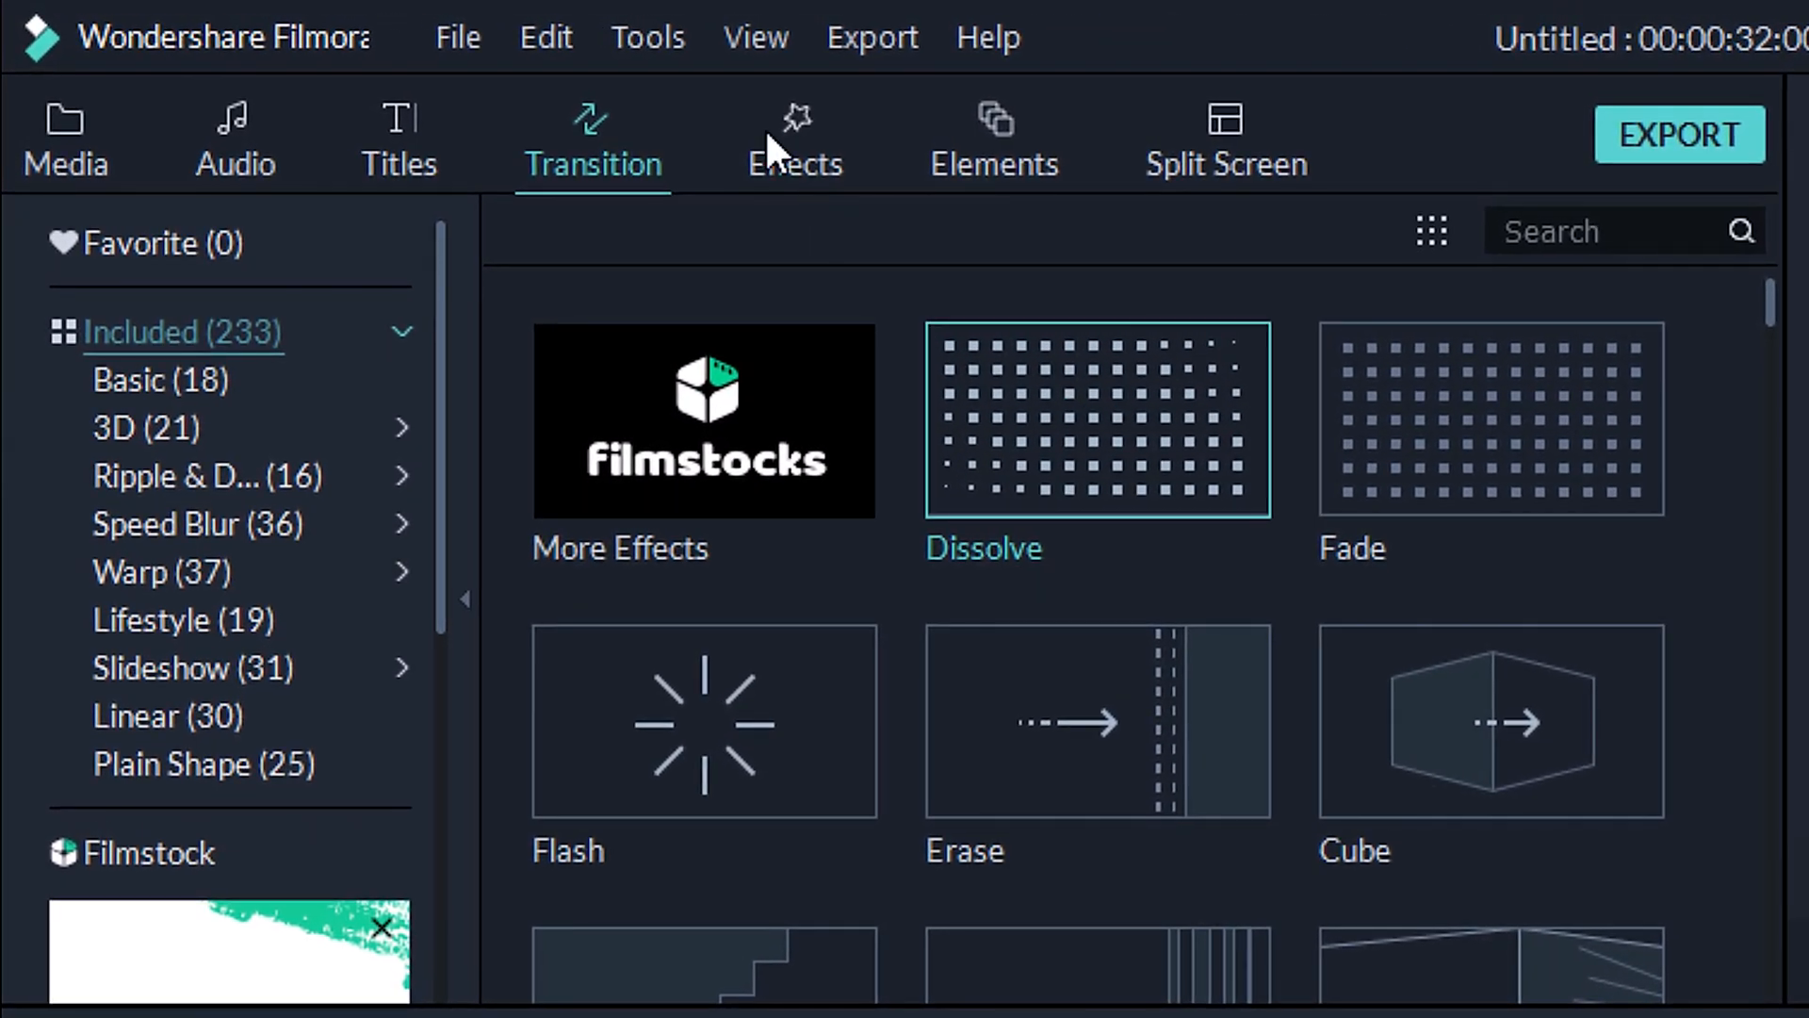
- Download the Strong Glitch effect, apply it to the Mountain - 34608 clip and play the clip
{"action": "left_click", "coordinate": [429, 84]}
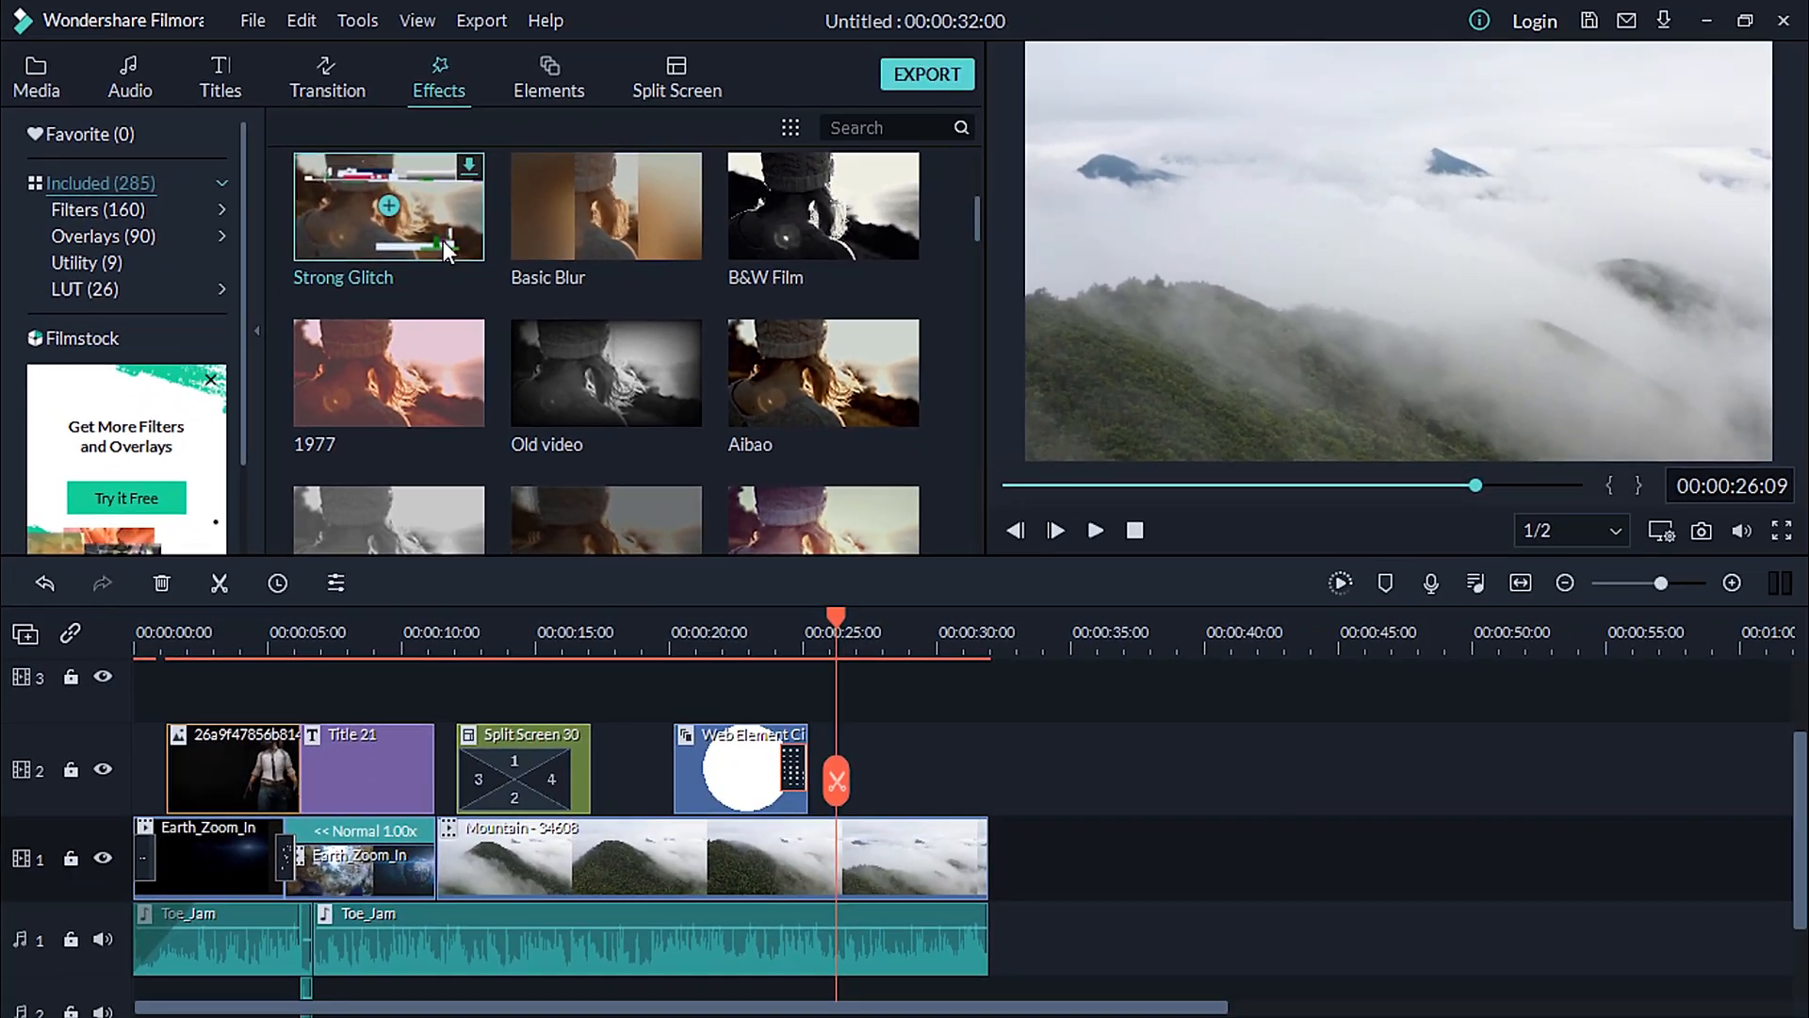
{"action": "left_click_drag", "start_coordinate": [802, 436], "coordinate": [669, 857]}
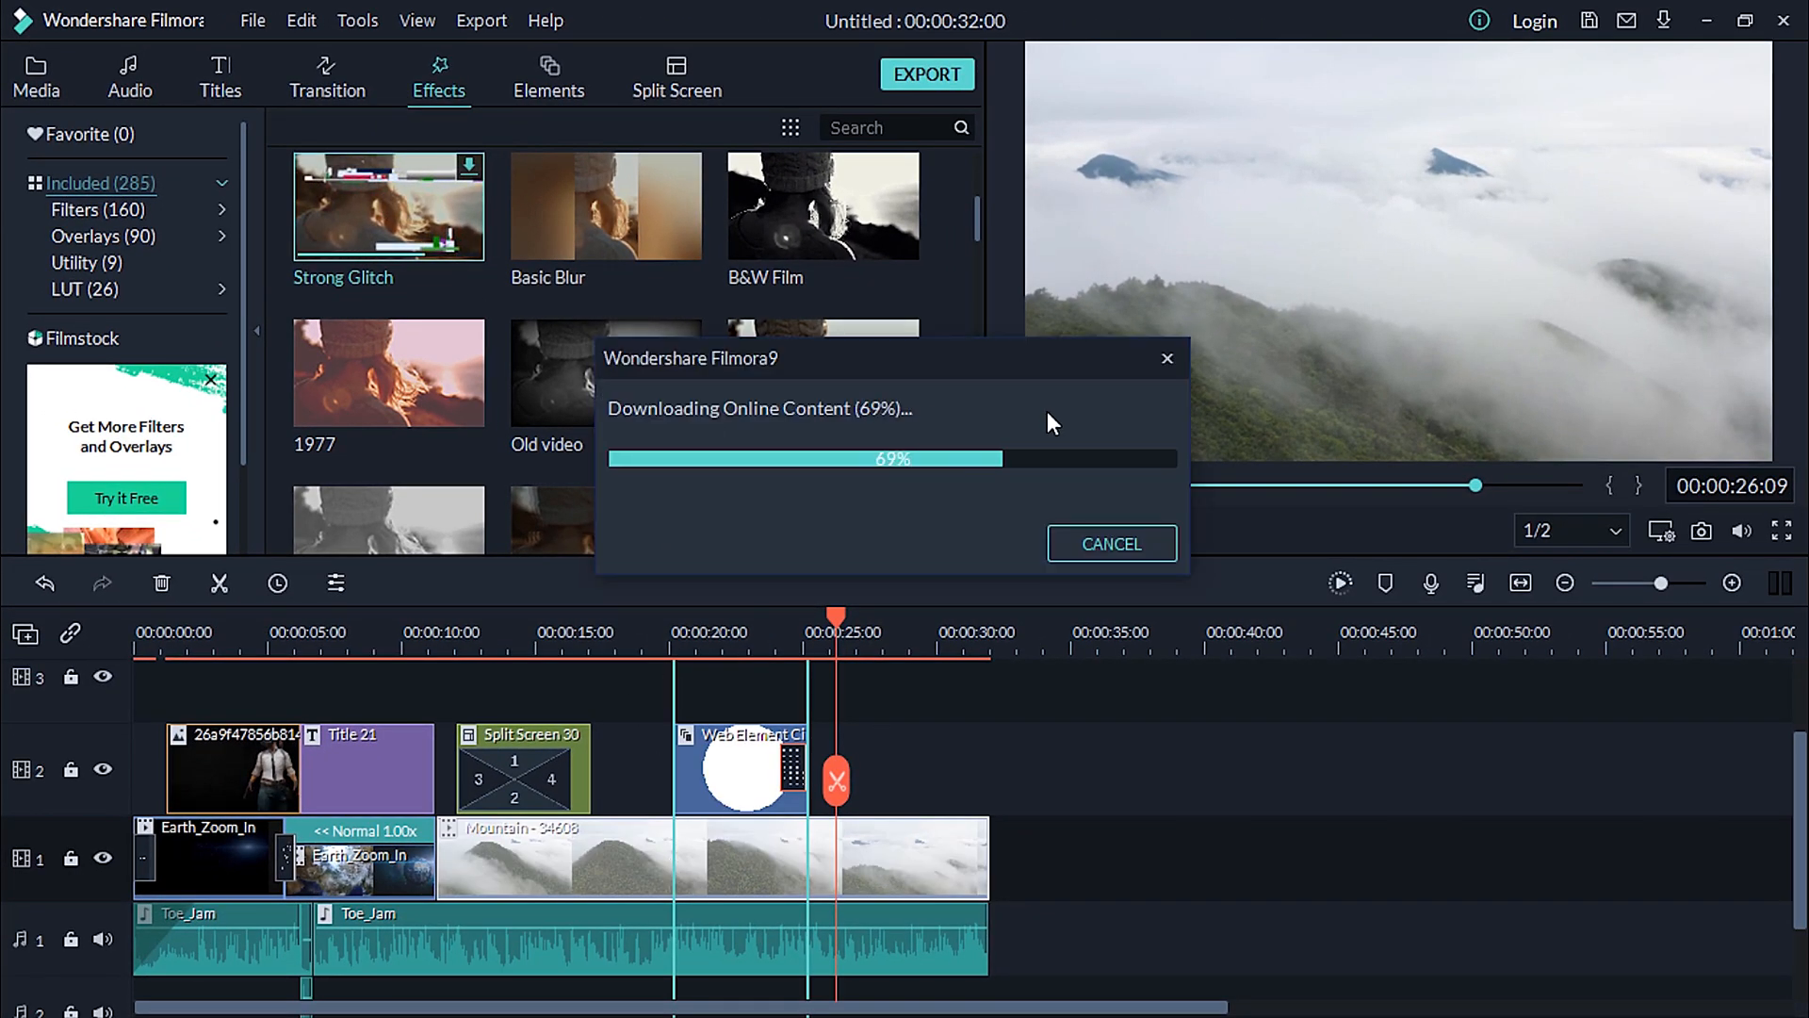
{"action": "left_click", "coordinate": [371, 650]}
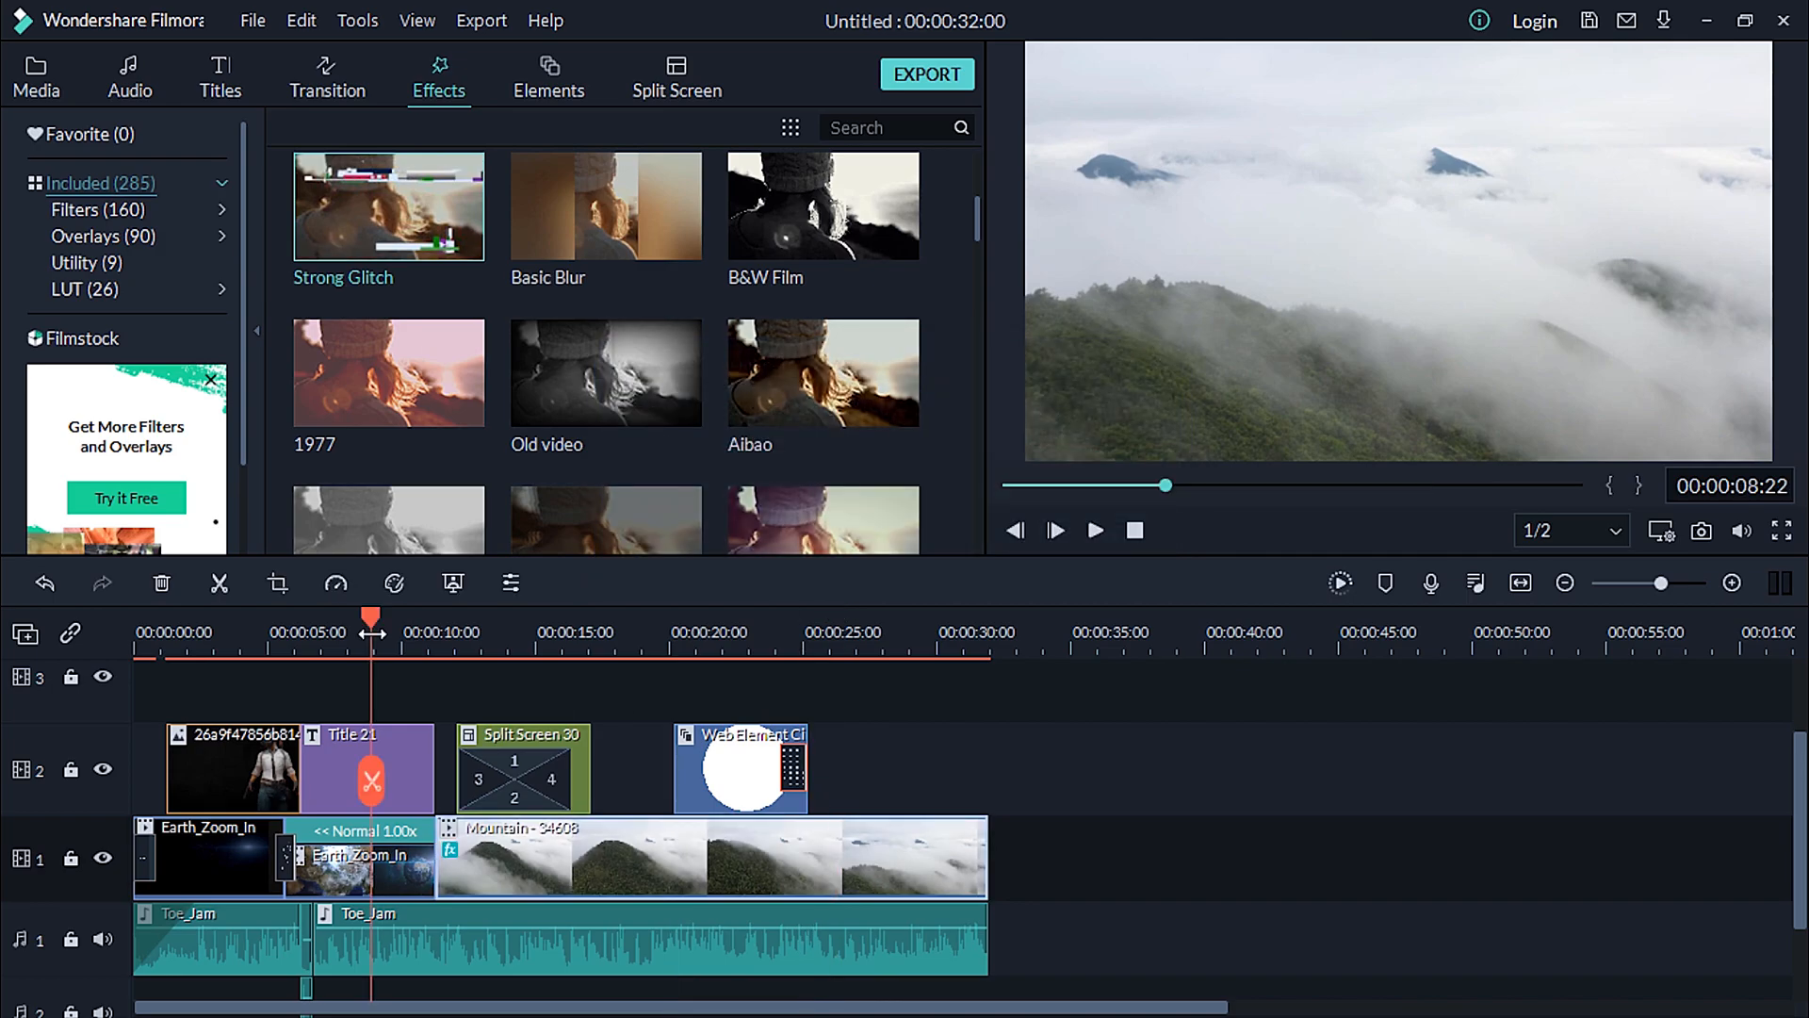
{"action": "key", "text": "space"}
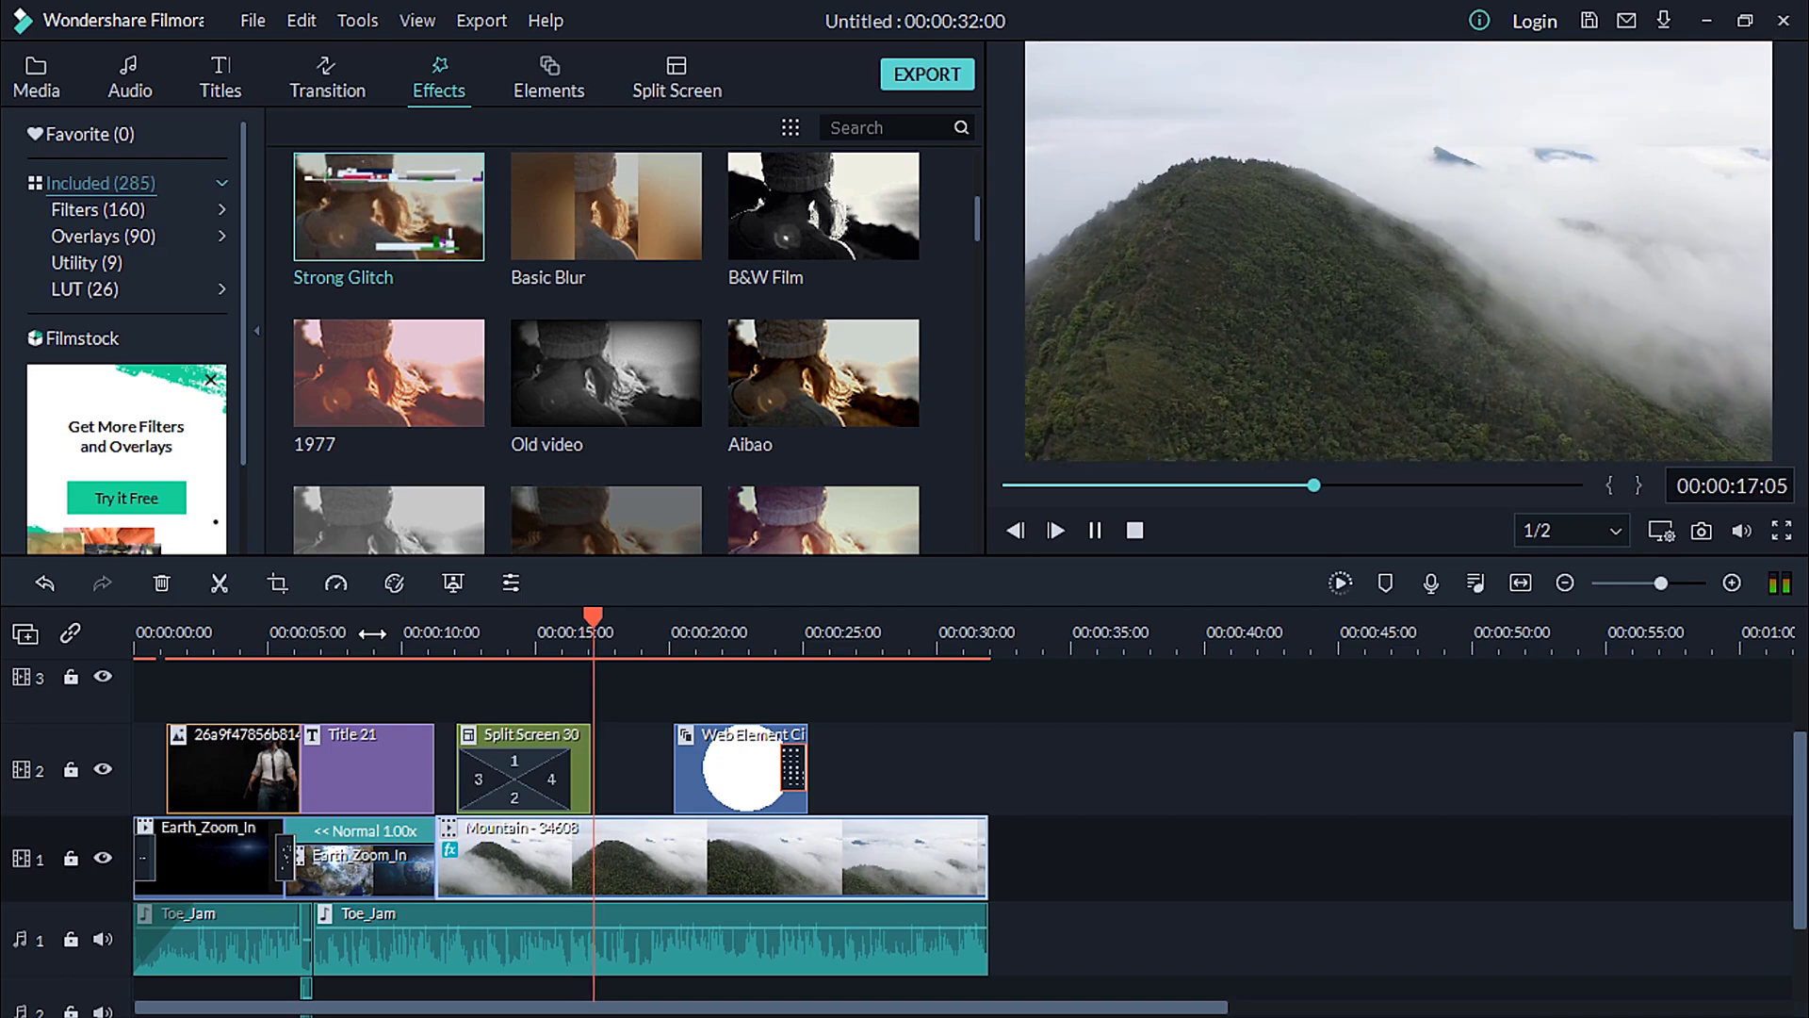
- Hide video track 2 and delete the Strong Glitch effect from the Mountain - 34608 clip
{"action": "left_click", "coordinate": [102, 771]}
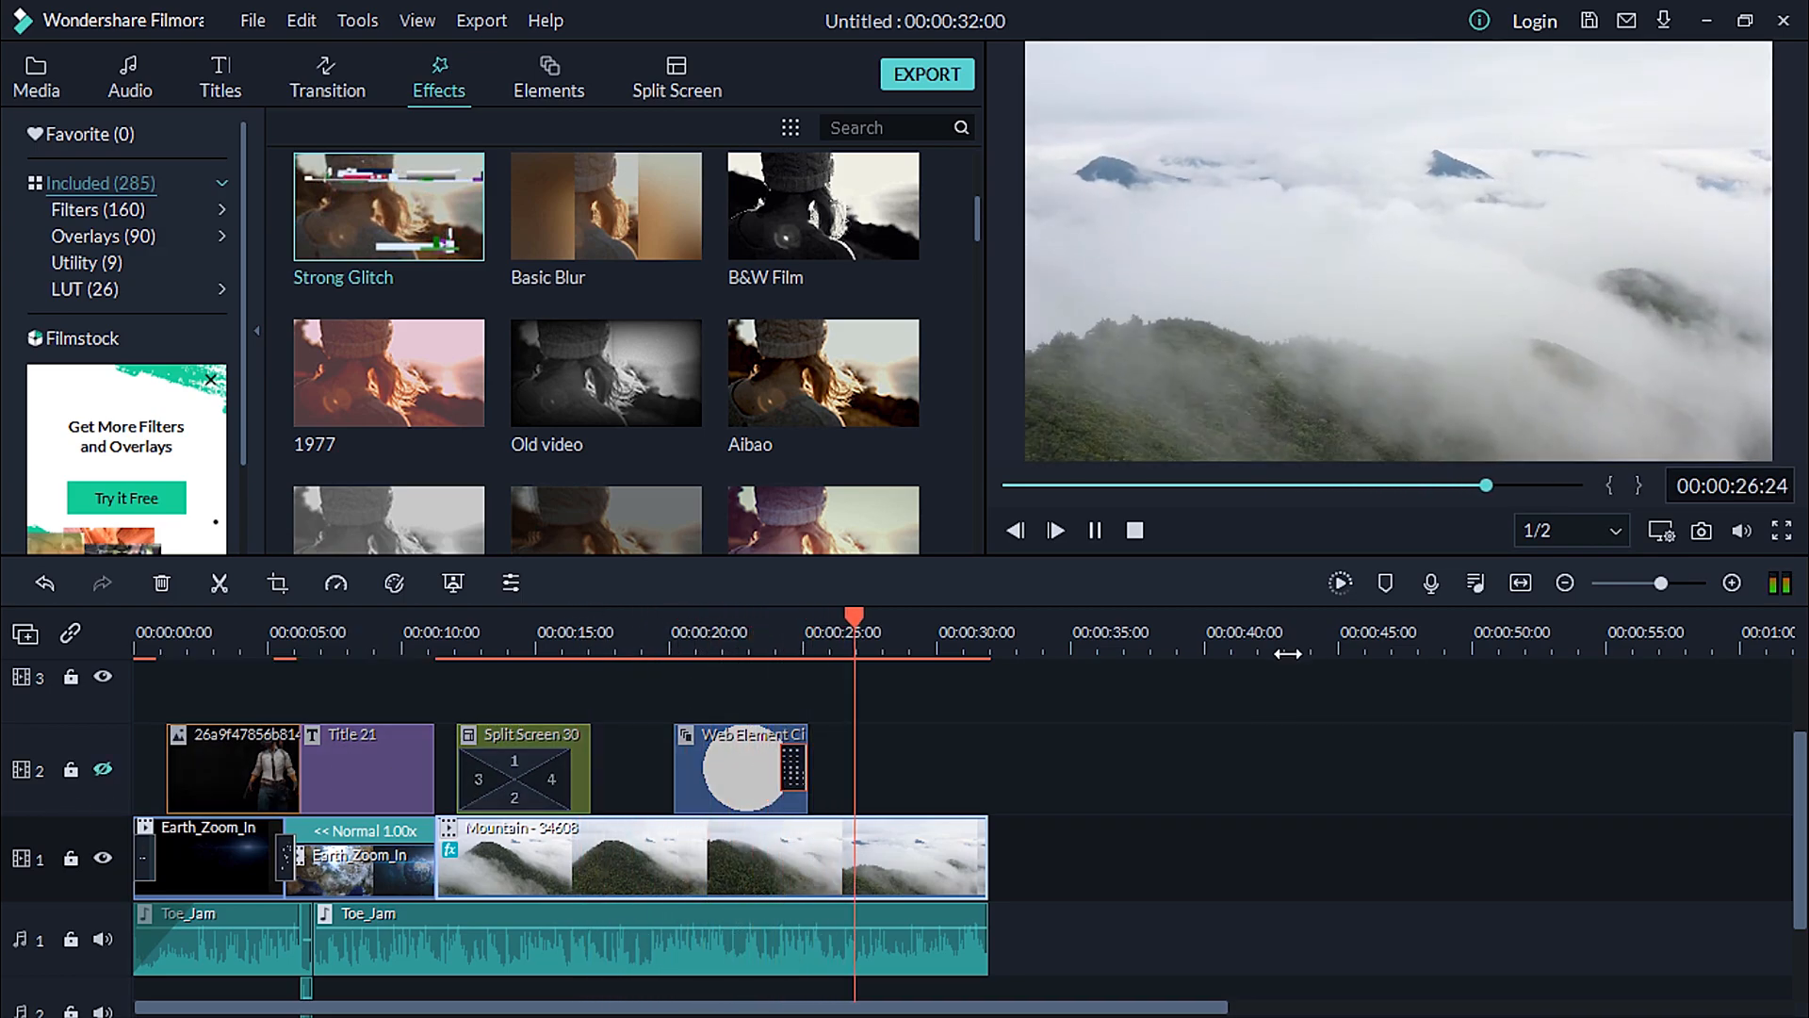
{"action": "key", "text": "space"}
{"action": "right_click", "coordinate": [843, 870]}
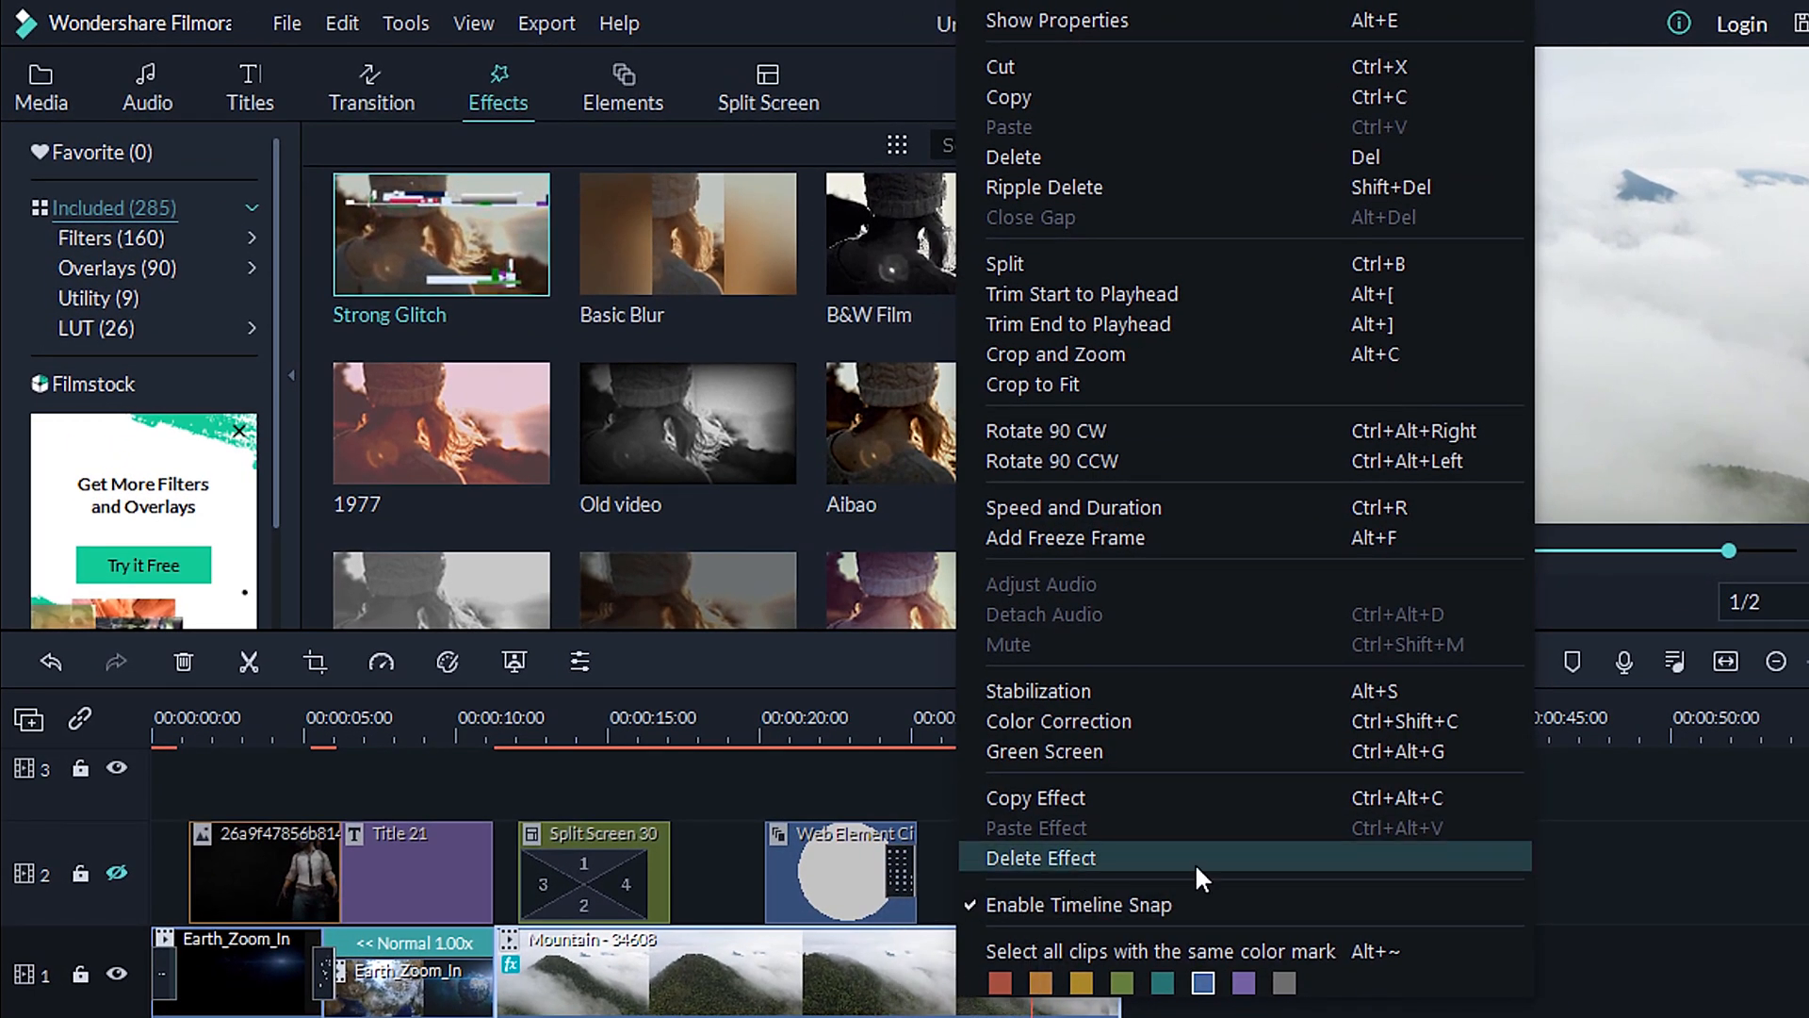
{"action": "left_click", "coordinate": [1195, 862]}
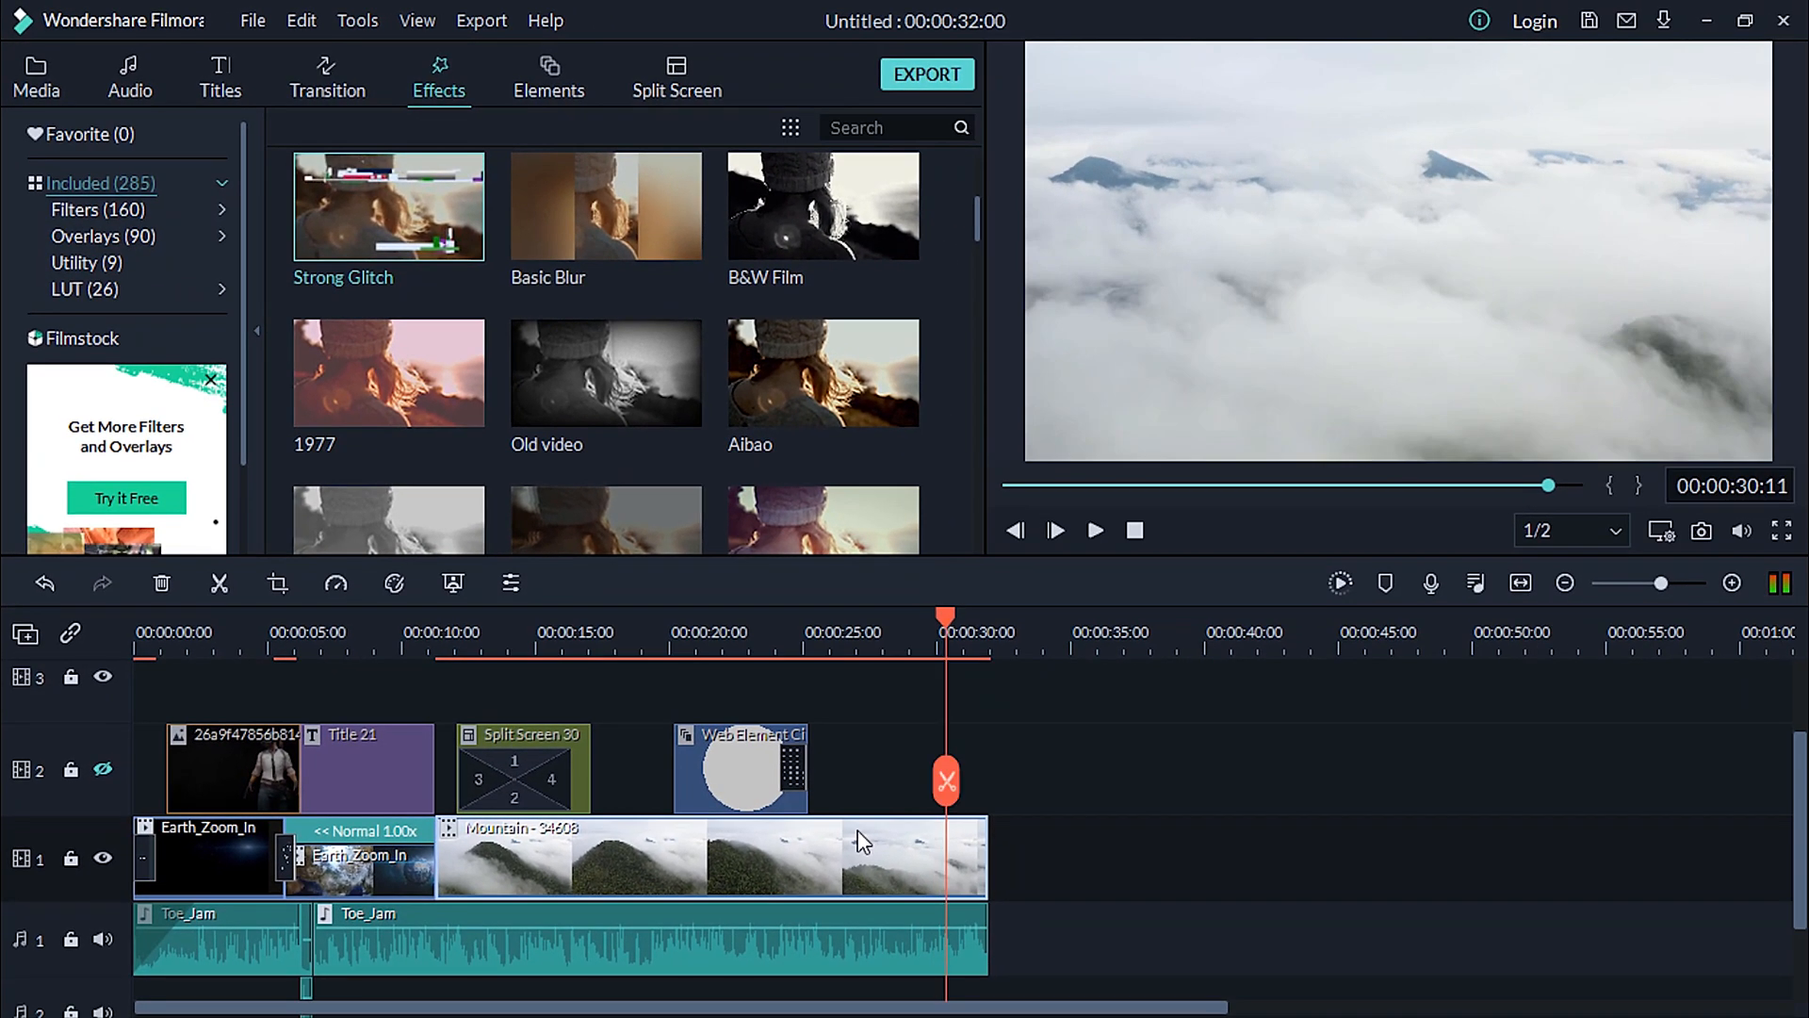
- Download the Vintage Viewfinder 2 effect, apply it to the Mountain - 34608 clip and play the clip
{"action": "scroll", "coordinate": [663, 422], "scroll_direction": "down", "scroll_amount": 3}
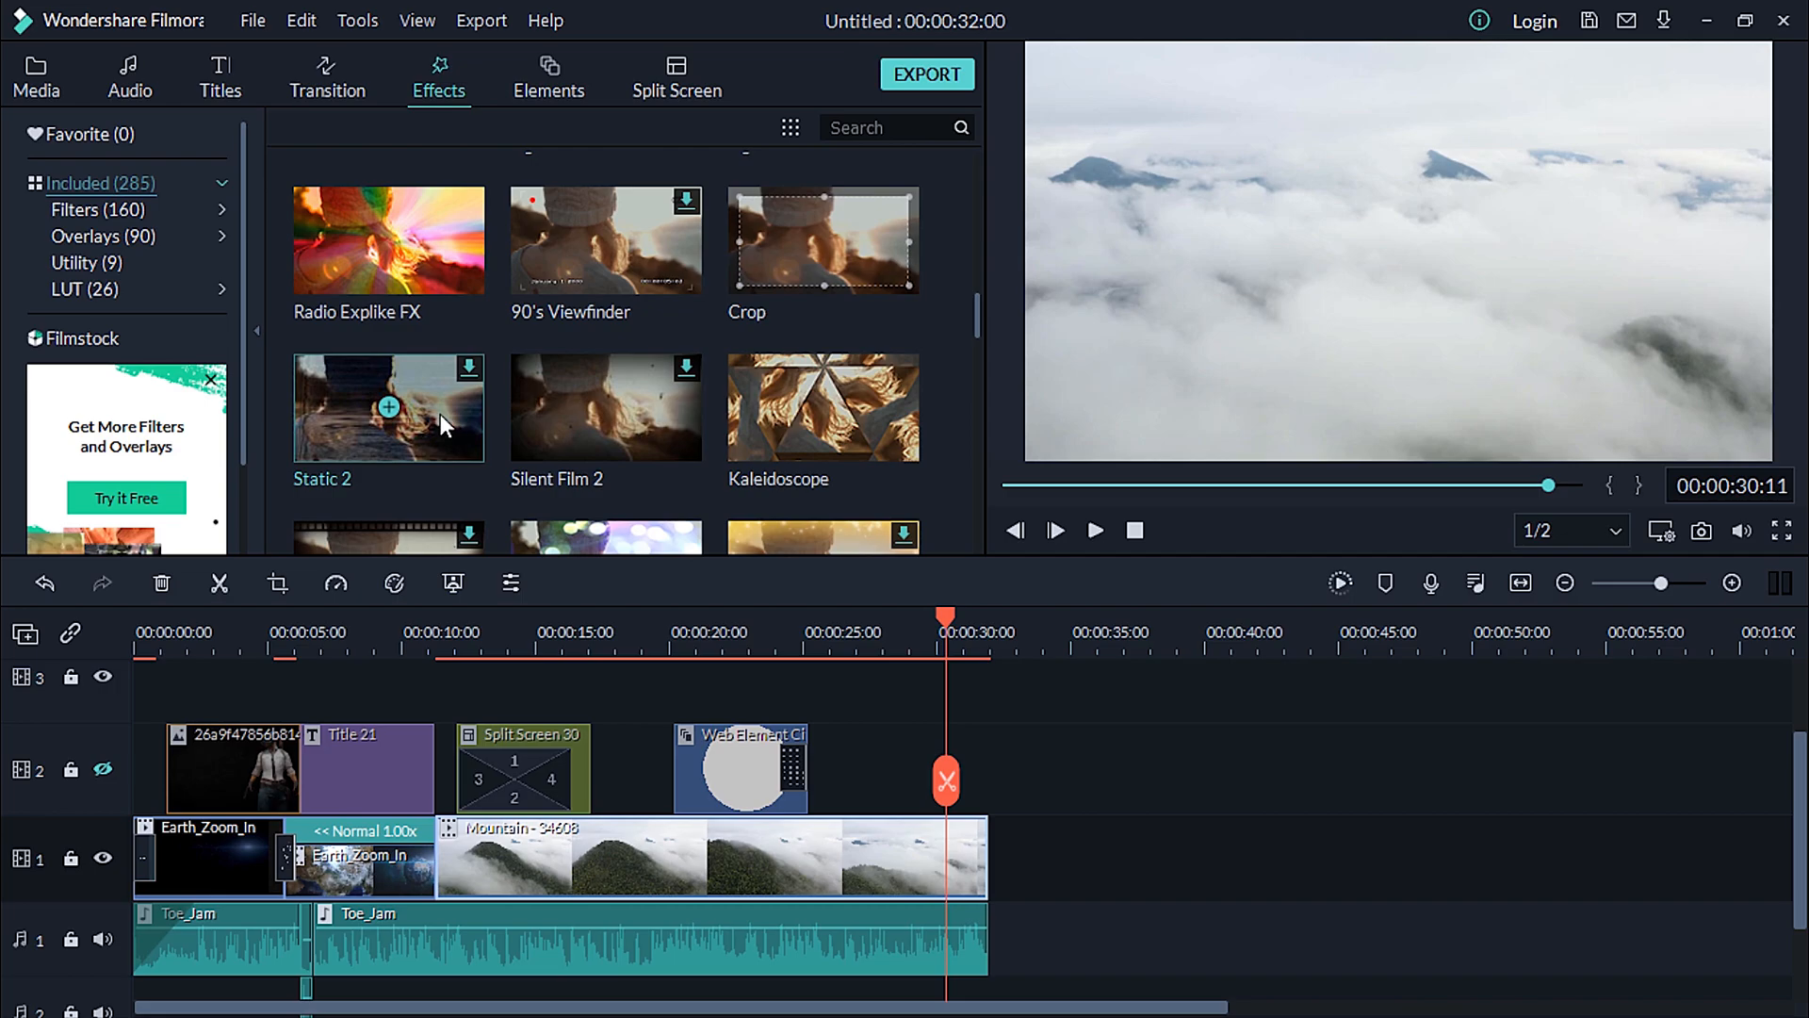
{"action": "scroll", "coordinate": [439, 415], "scroll_direction": "down", "scroll_amount": 5}
{"action": "scroll", "coordinate": [793, 421], "scroll_direction": "down", "scroll_amount": 2}
{"action": "scroll", "coordinate": [709, 322], "scroll_direction": "up", "scroll_amount": 2}
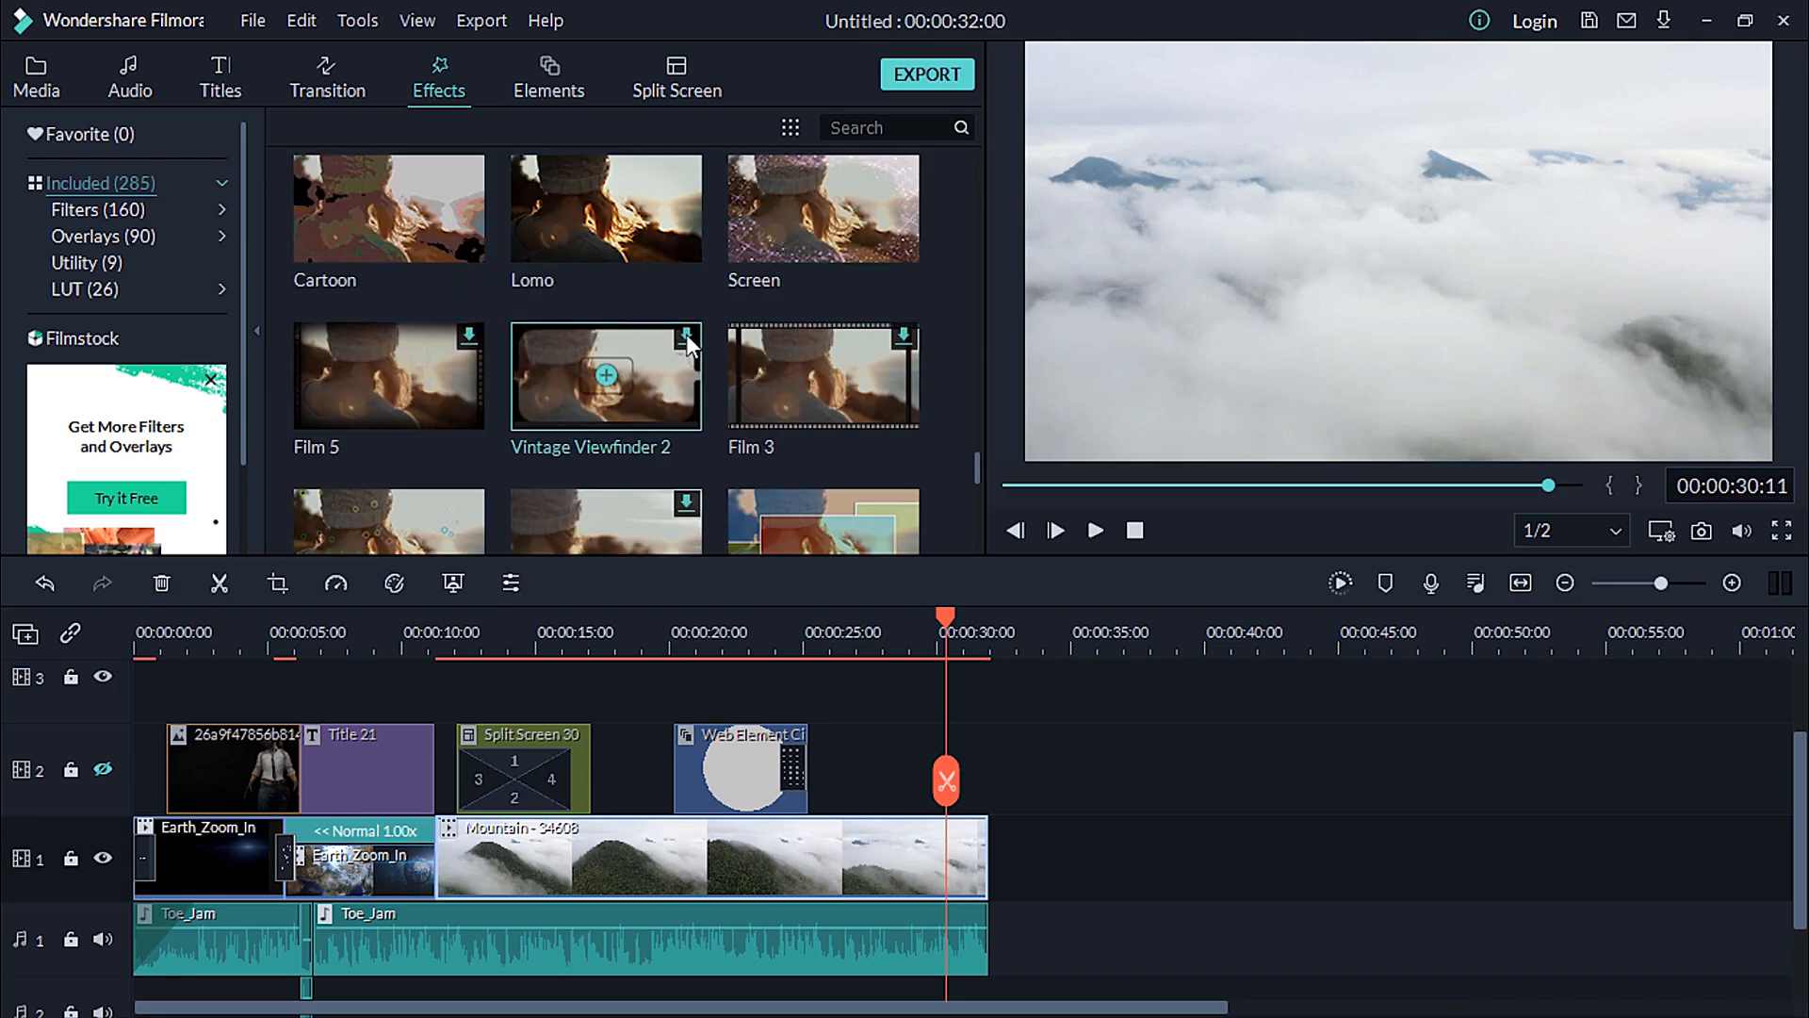
{"action": "left_click_drag", "start_coordinate": [668, 377], "coordinate": [518, 882]}
{"action": "left_click", "coordinate": [444, 637]}
{"action": "left_click_drag", "start_coordinate": [443, 637], "coordinate": [410, 637]}
{"action": "key", "text": "space"}
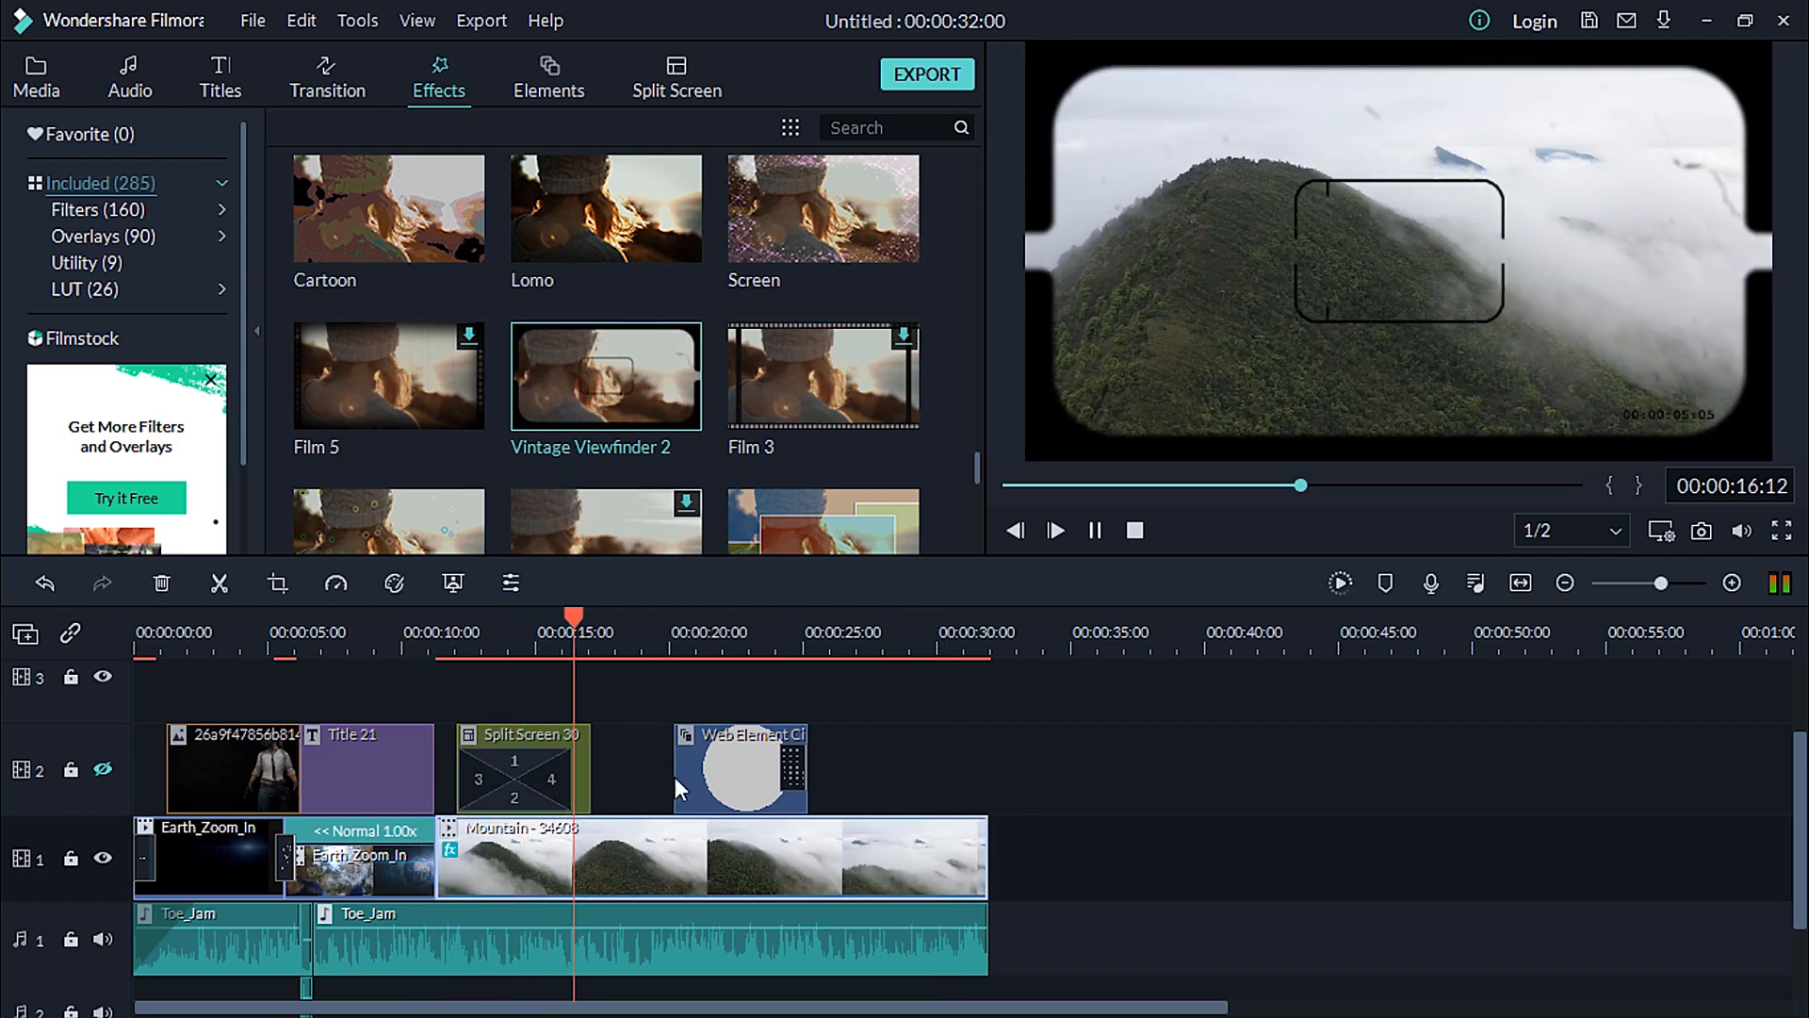
- Examine the Vintage Viewfinder 2 settings among the Mountain - 34608 clip's video effects
{"action": "double_click", "coordinate": [676, 858]}
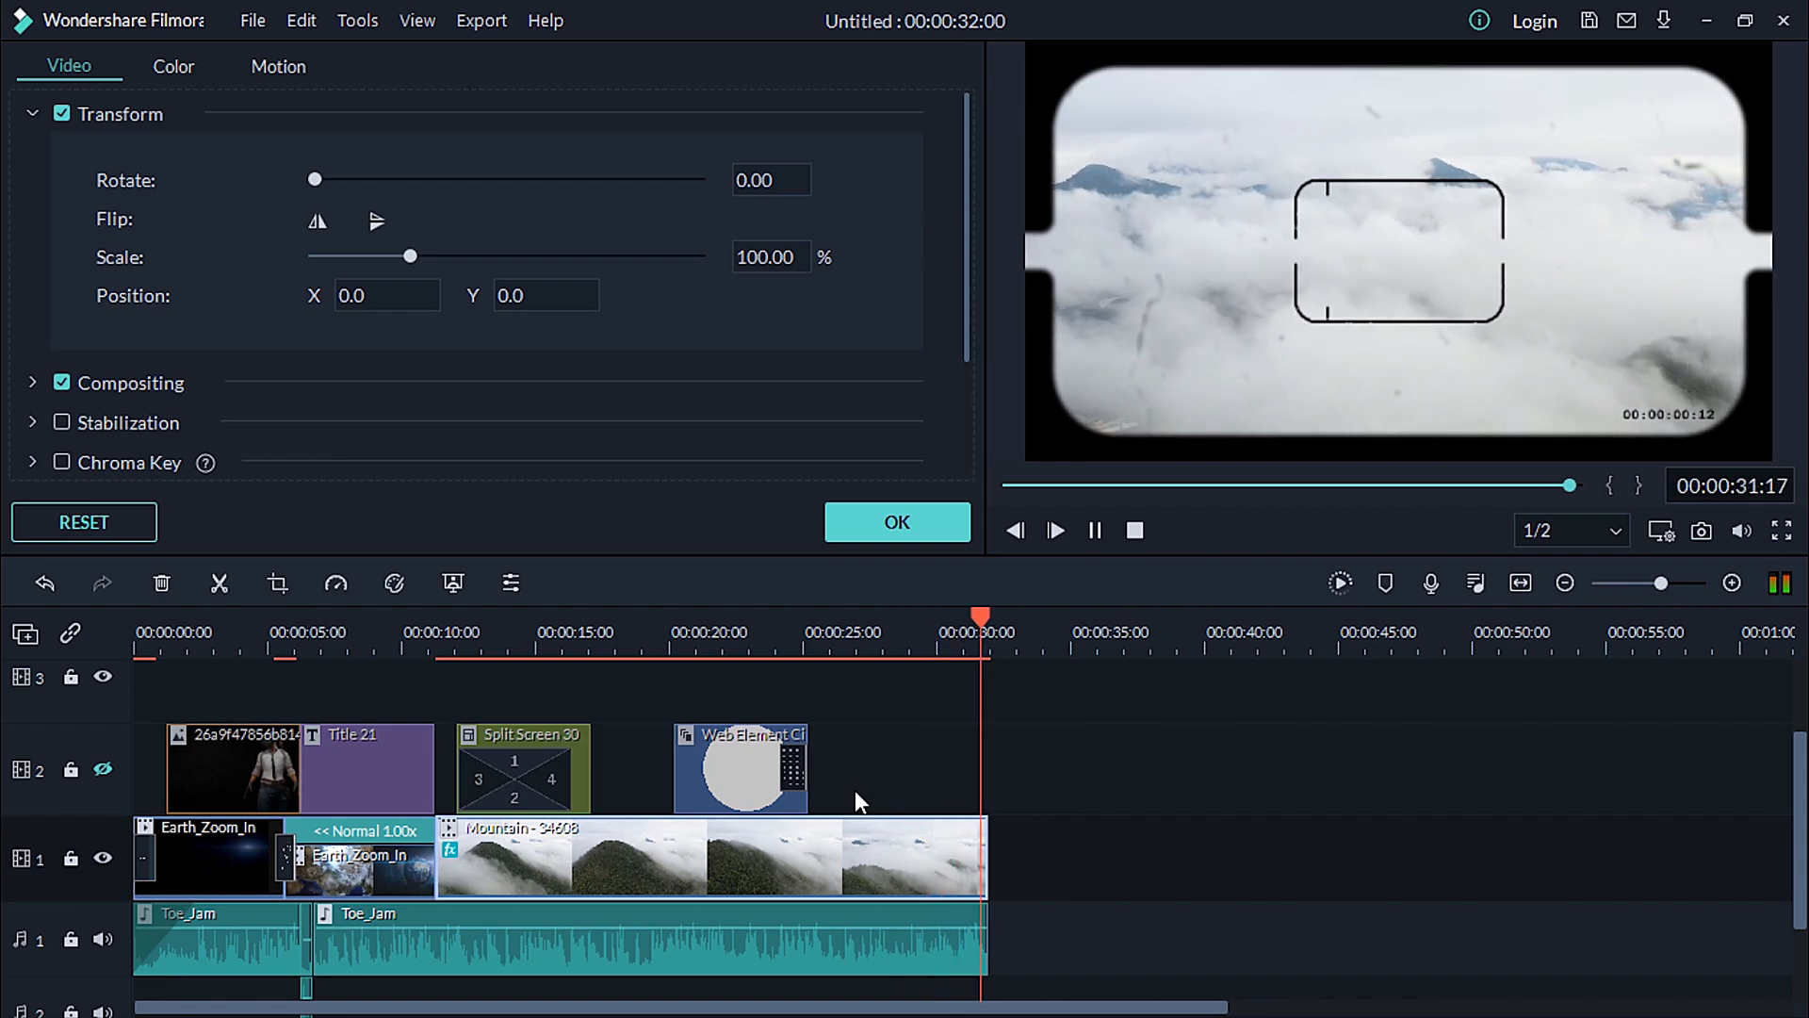
{"action": "scroll", "coordinate": [224, 392], "scroll_direction": "down", "scroll_amount": 4}
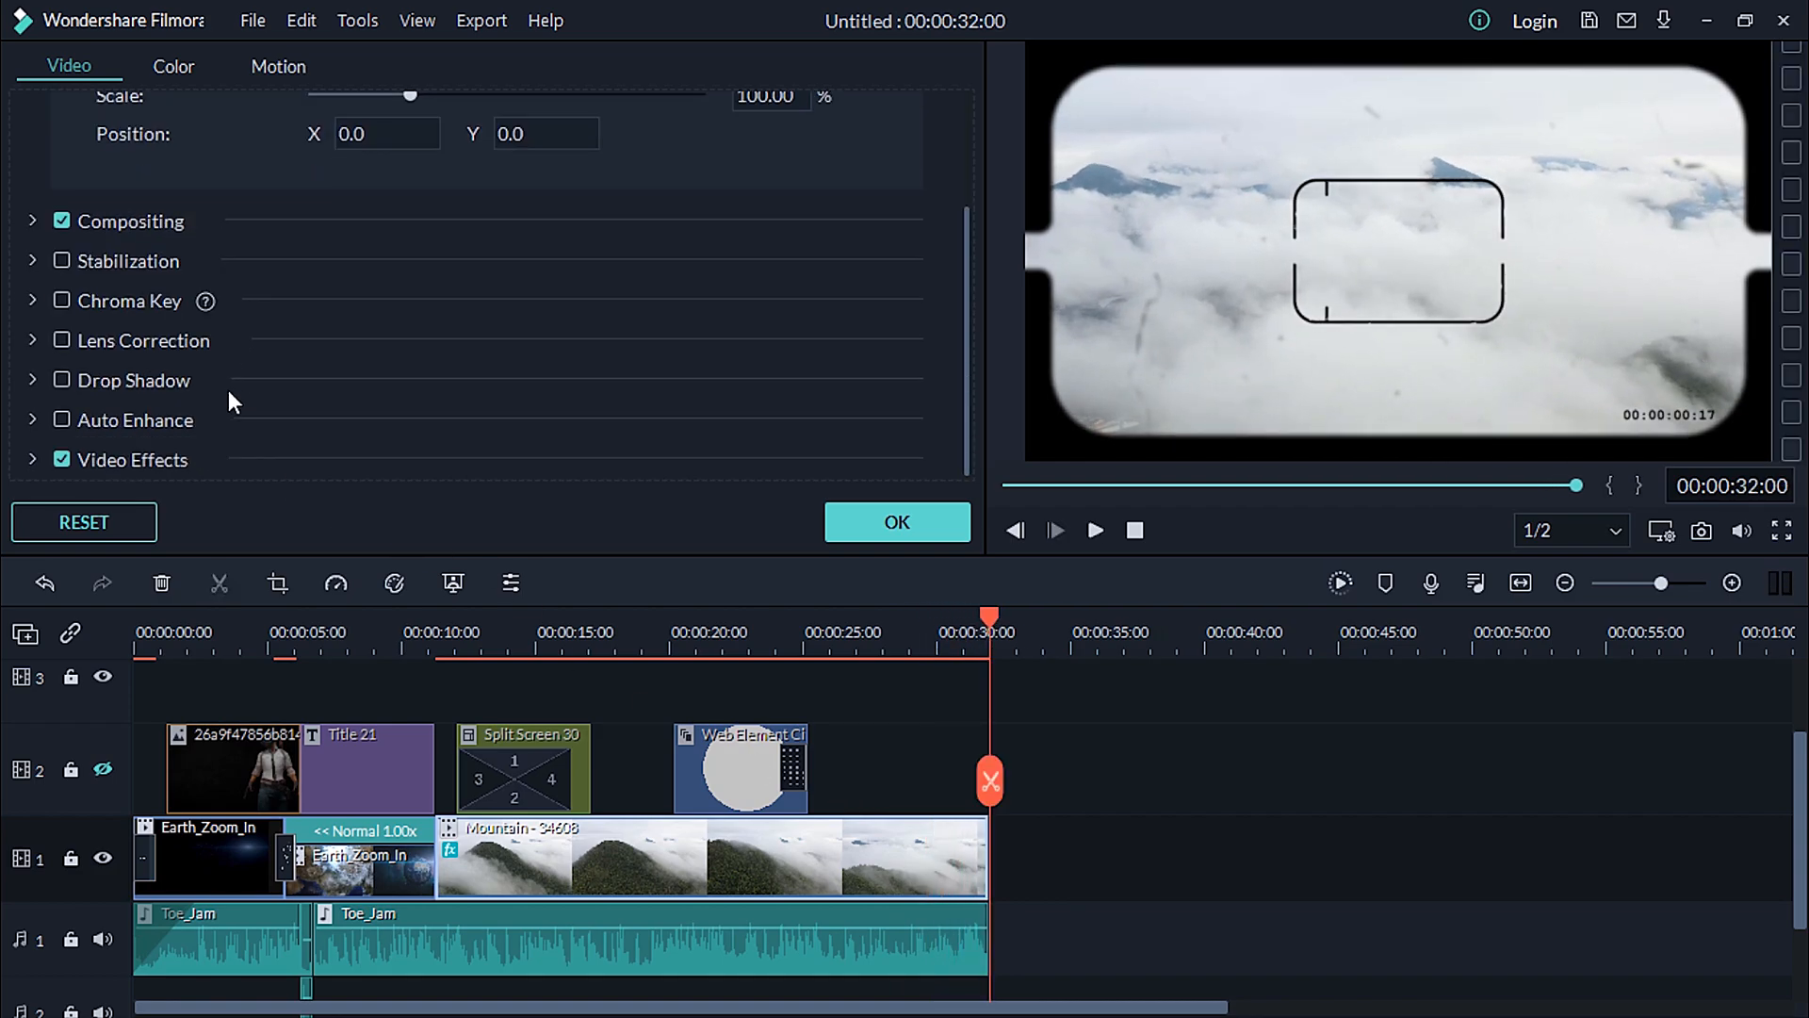
{"action": "scroll", "coordinate": [392, 362], "scroll_direction": "down", "scroll_amount": 3}
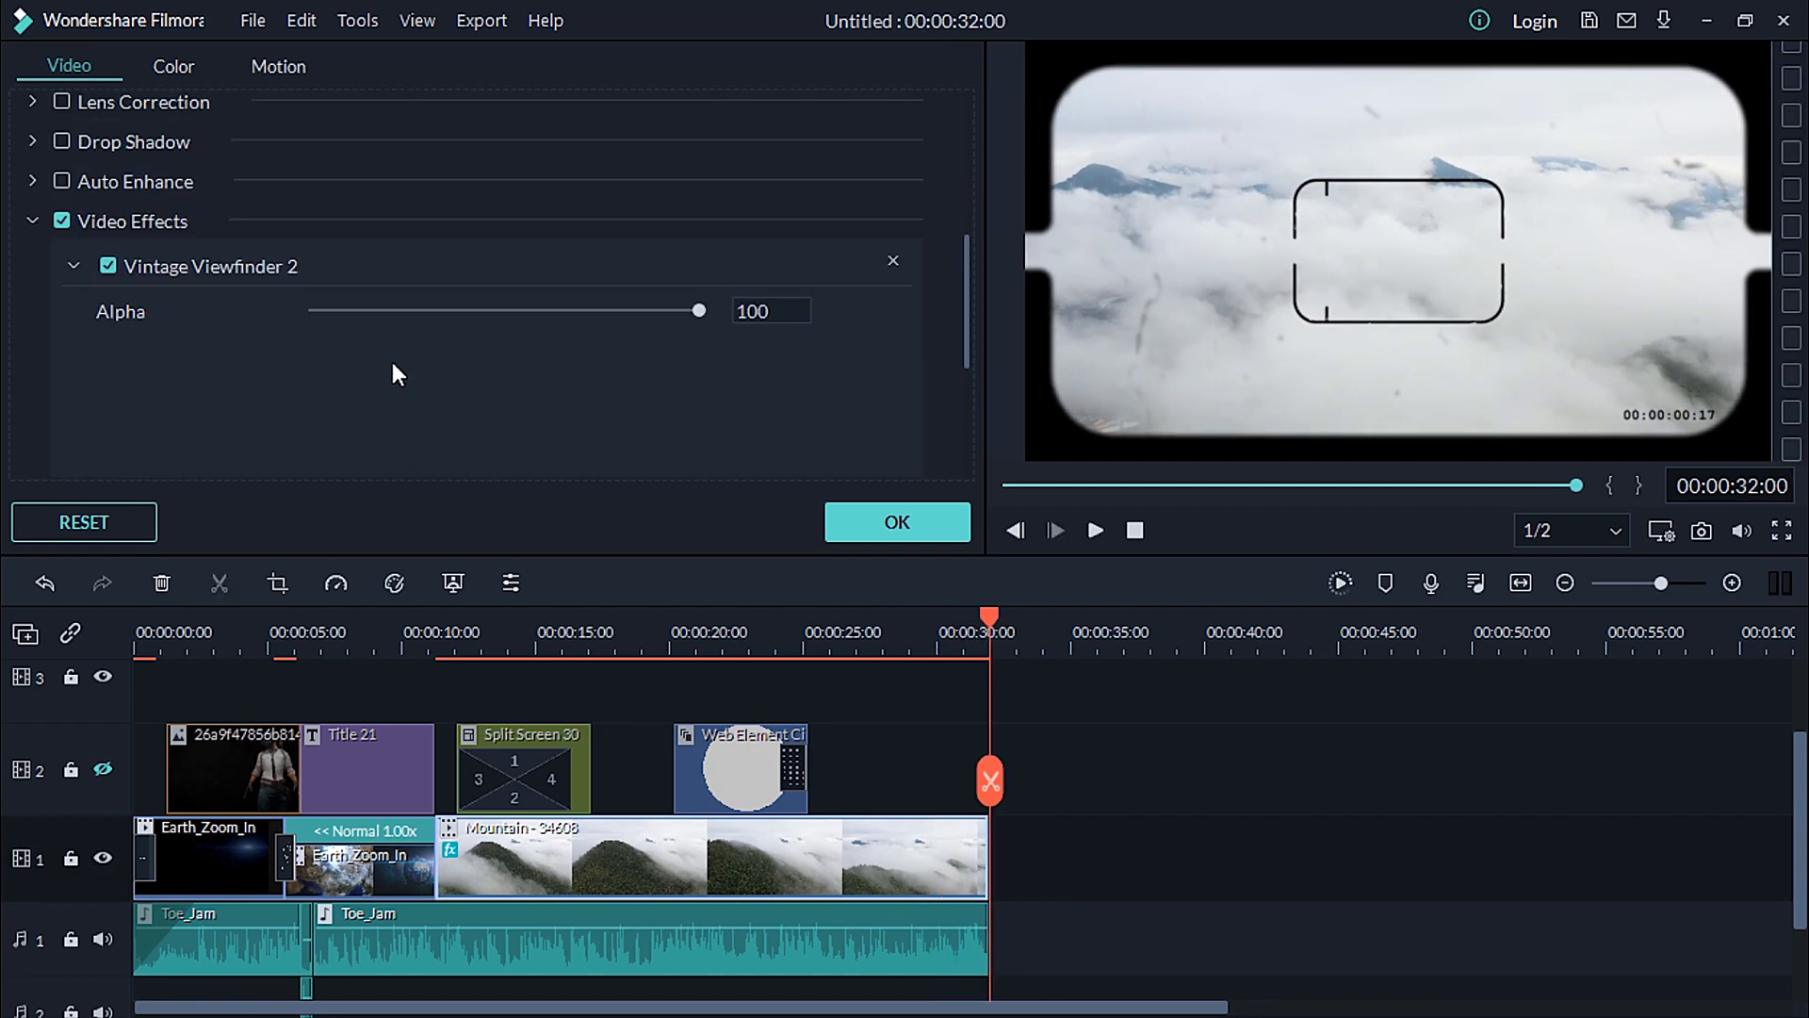
{"action": "scroll", "coordinate": [178, 320], "scroll_direction": "up", "scroll_amount": 5}
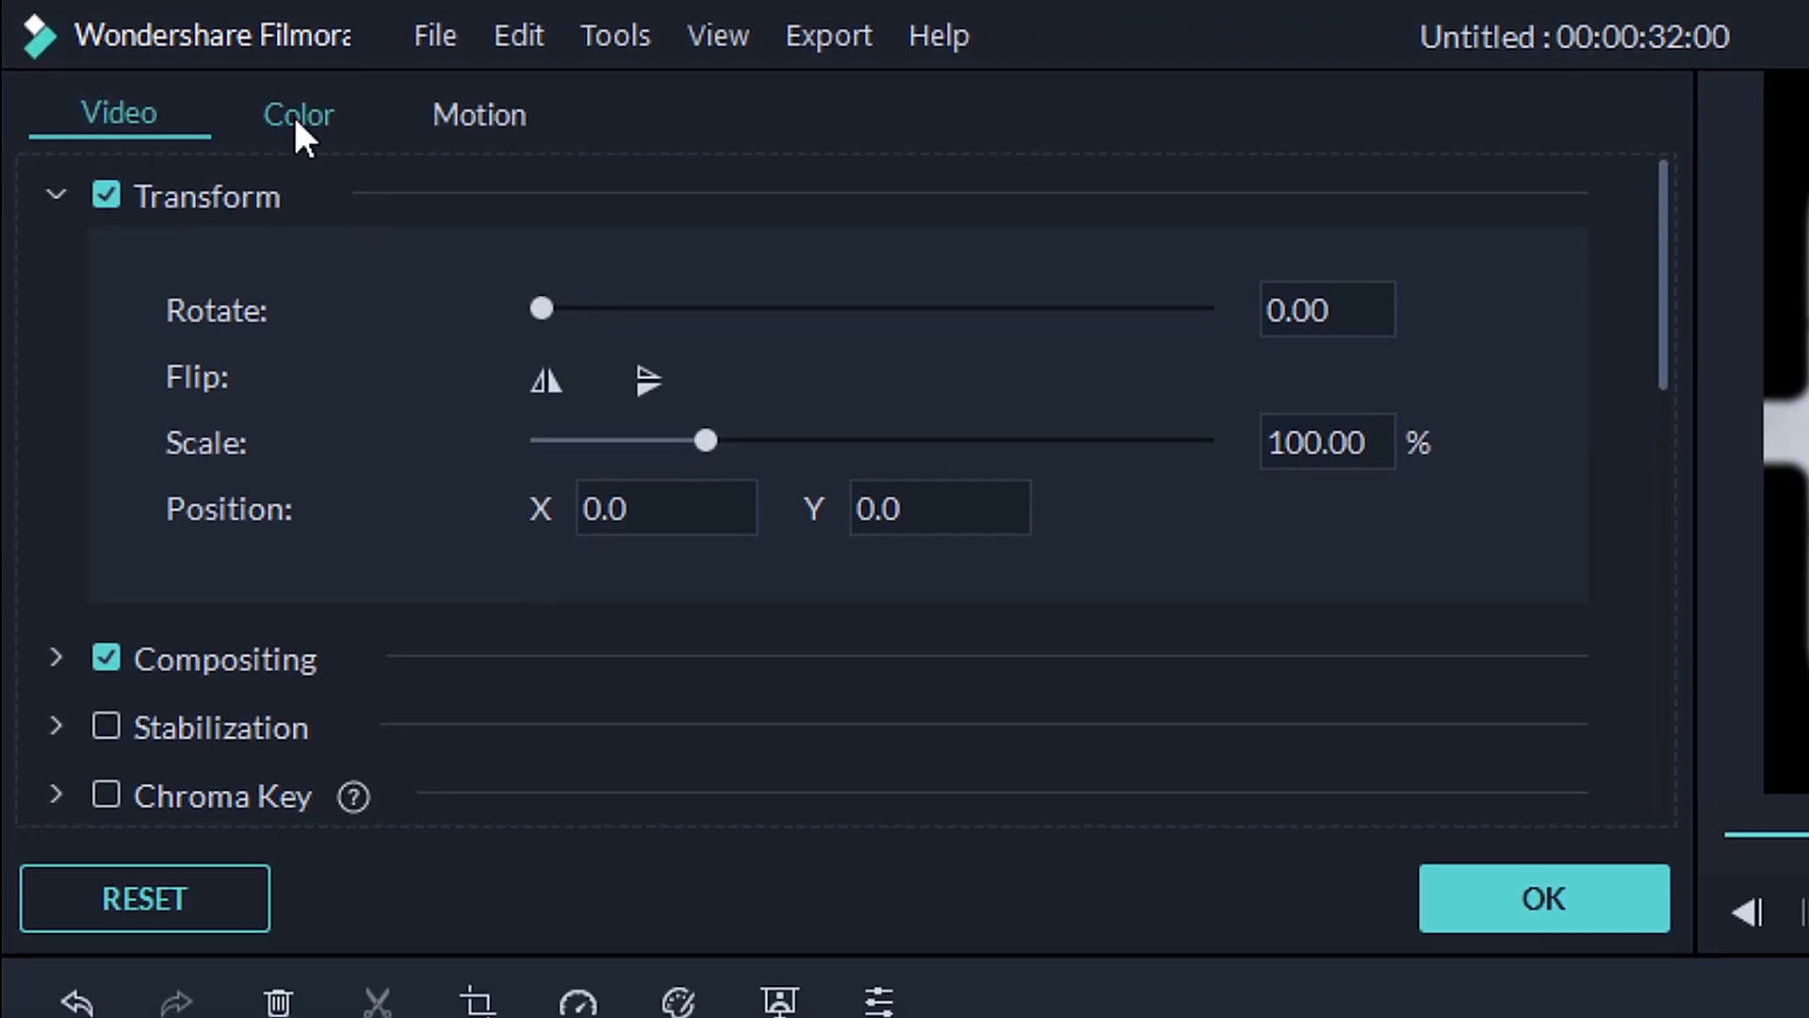
- Open the Mountain - 34608 clip's color settings, view the frame at 00:00:19:23 and delete the Vintage Viewfinder 2 effect
{"action": "left_click", "coordinate": [297, 115]}
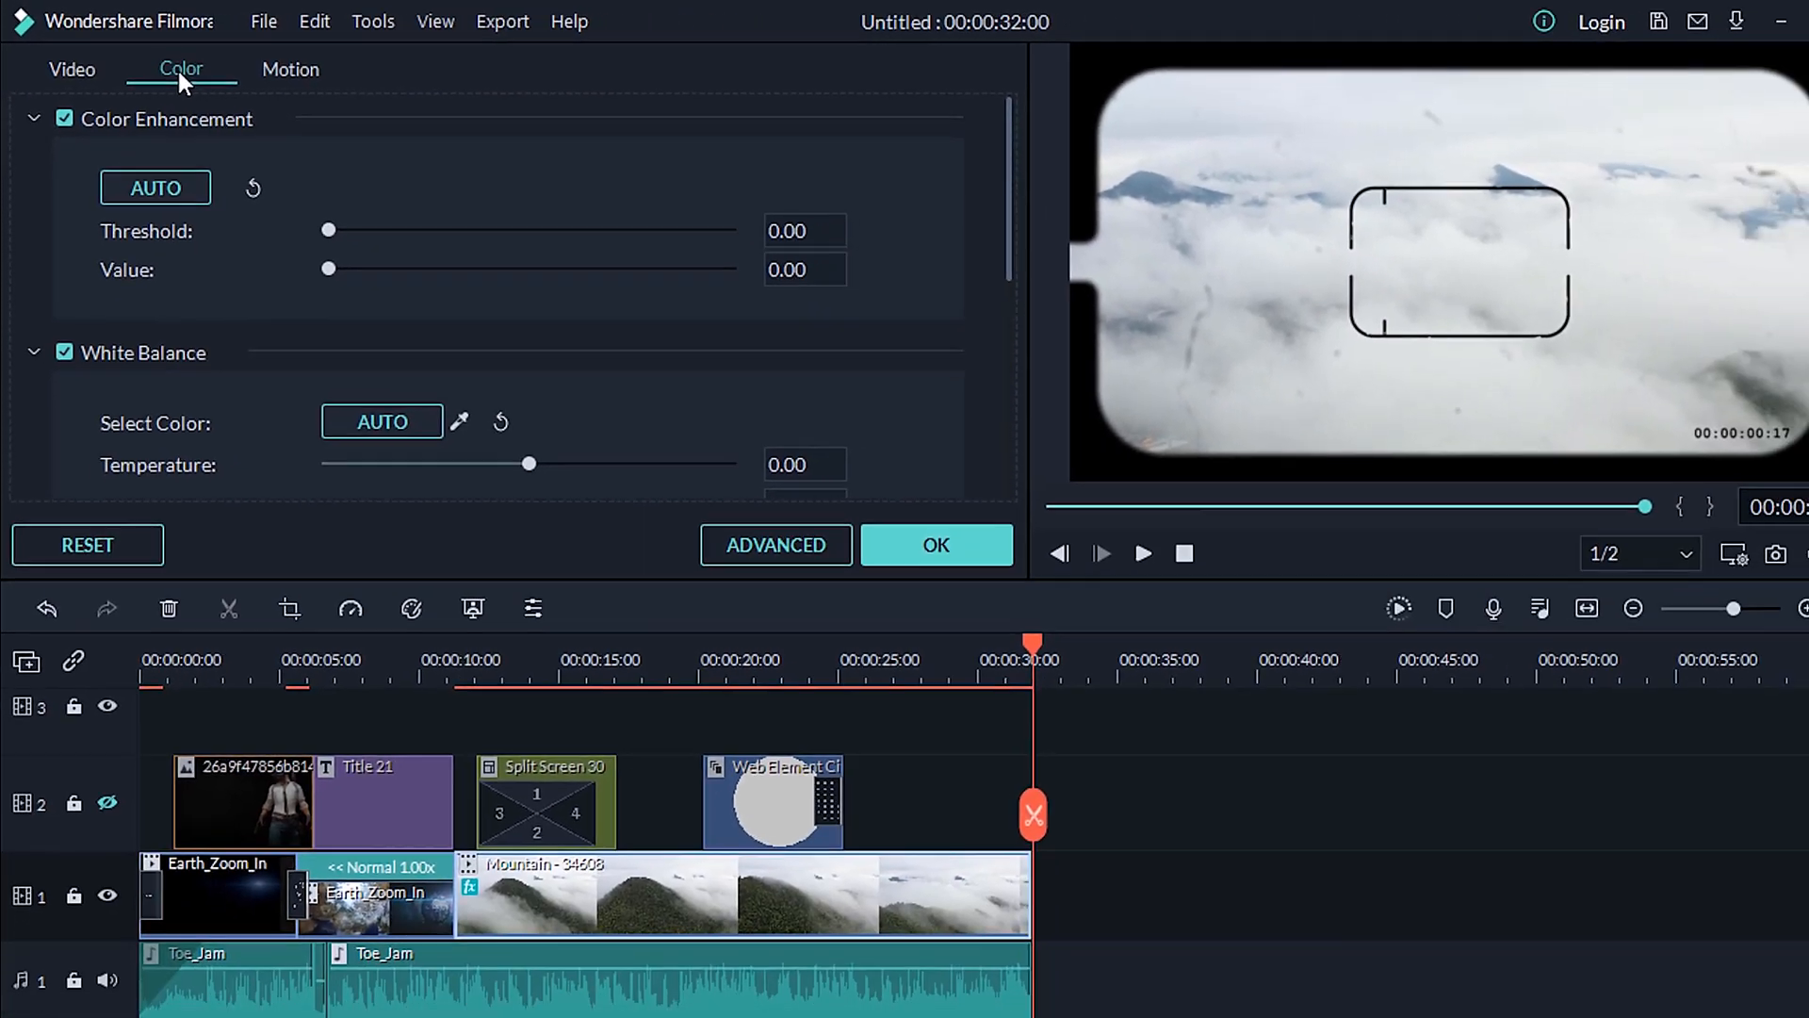
{"action": "left_click", "coordinate": [666, 629]}
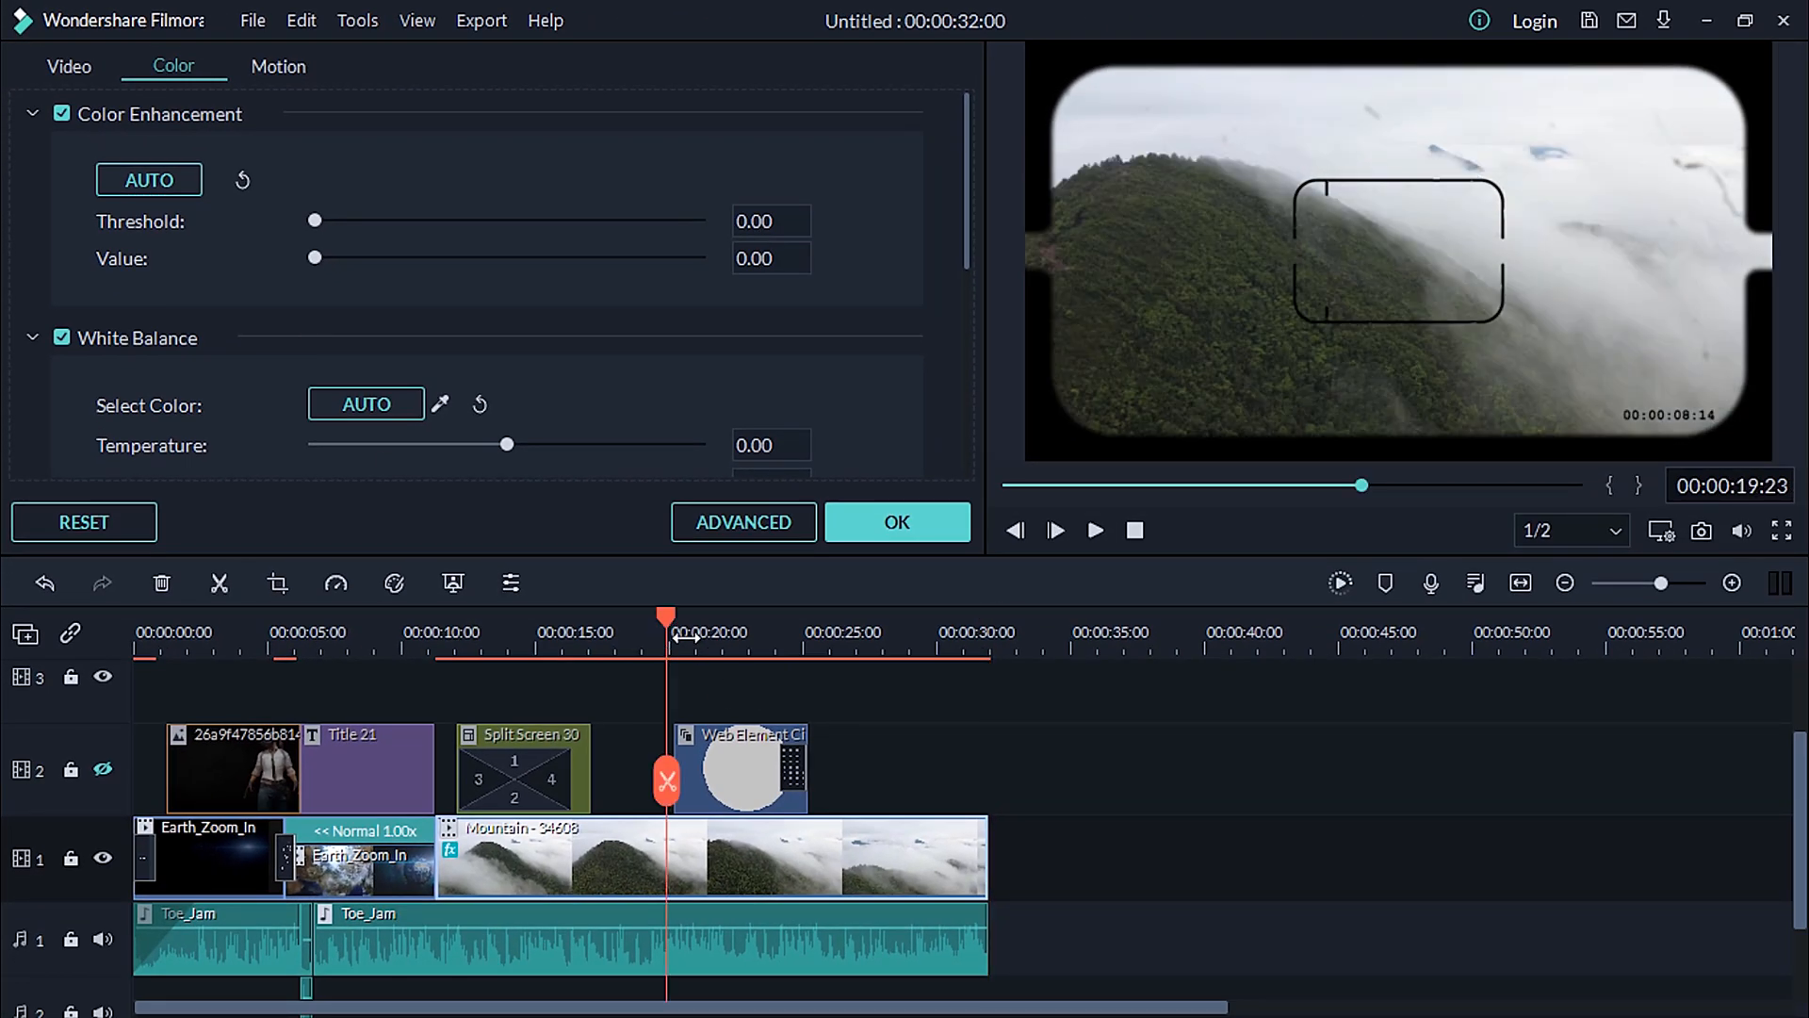
{"action": "right_click", "coordinate": [856, 845]}
{"action": "left_click", "coordinate": [942, 757]}
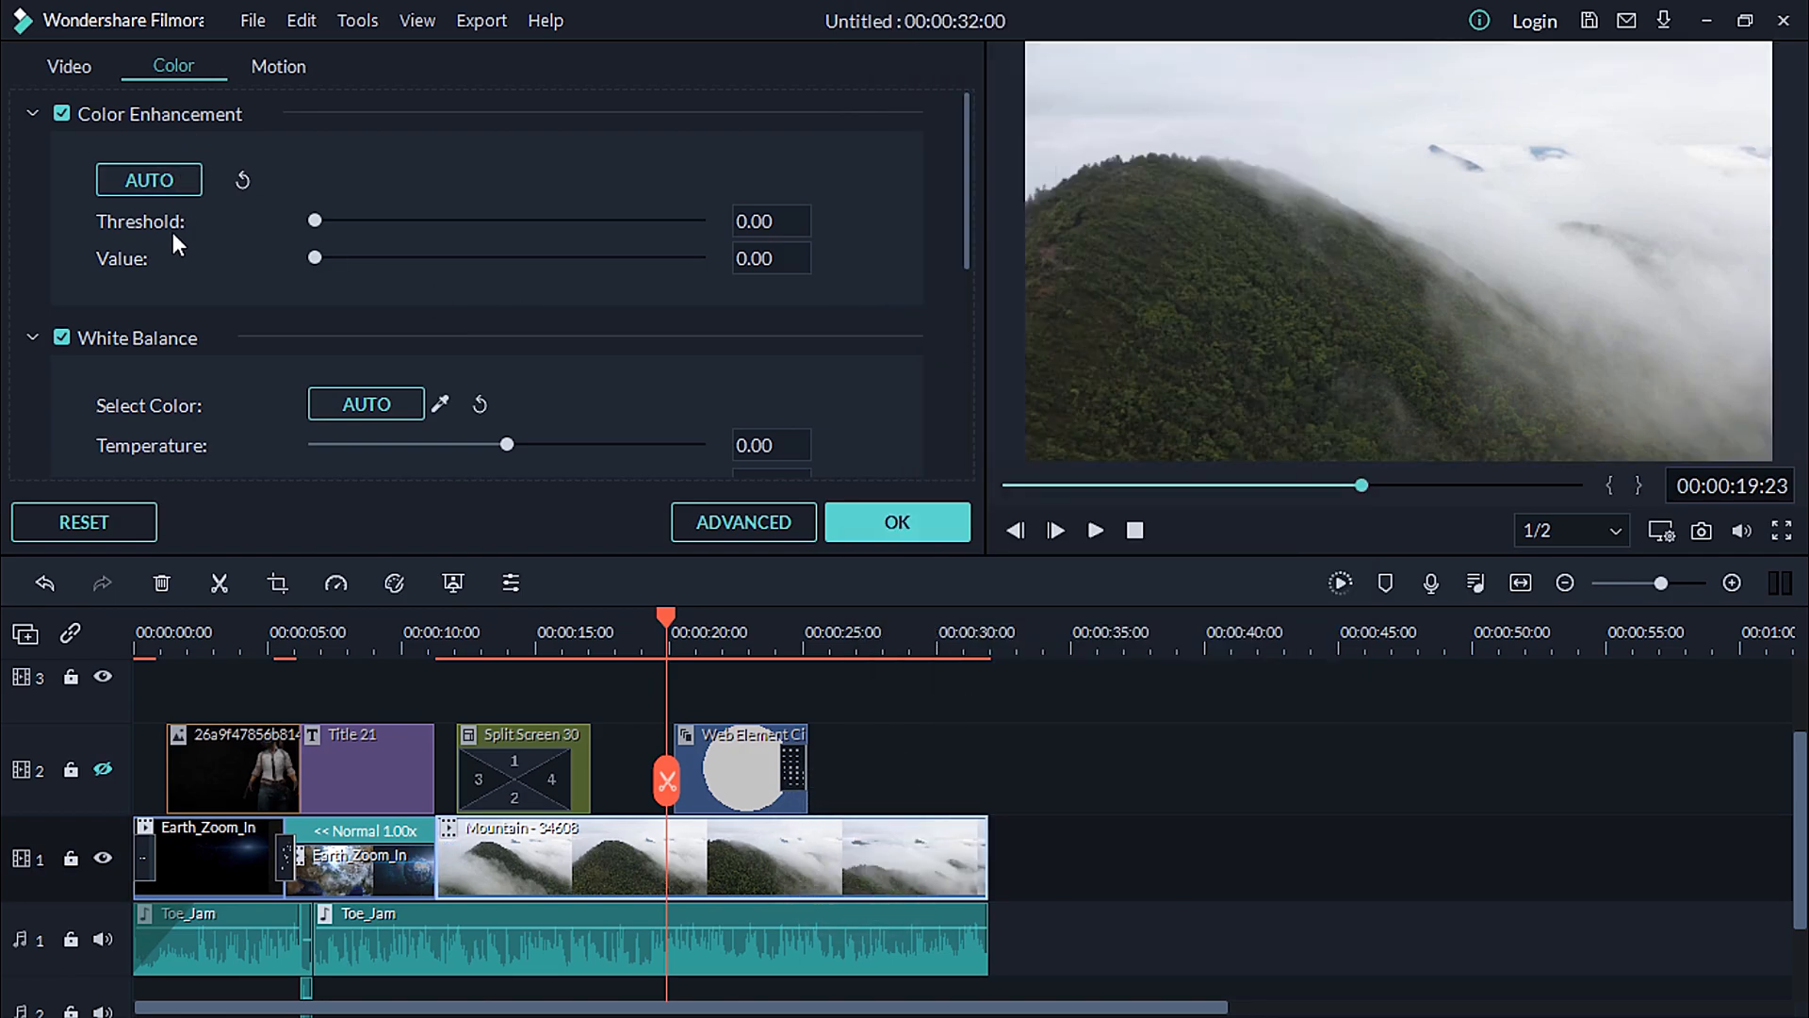
- Set the Mountain - 34608 clip's contrast to 62 and saturation to -23, and reset its brightness to 0
{"action": "left_click", "coordinate": [447, 226]}
{"action": "left_click_drag", "start_coordinate": [314, 258], "coordinate": [626, 254]}
{"action": "scroll", "coordinate": [292, 263], "scroll_direction": "down", "scroll_amount": 5}
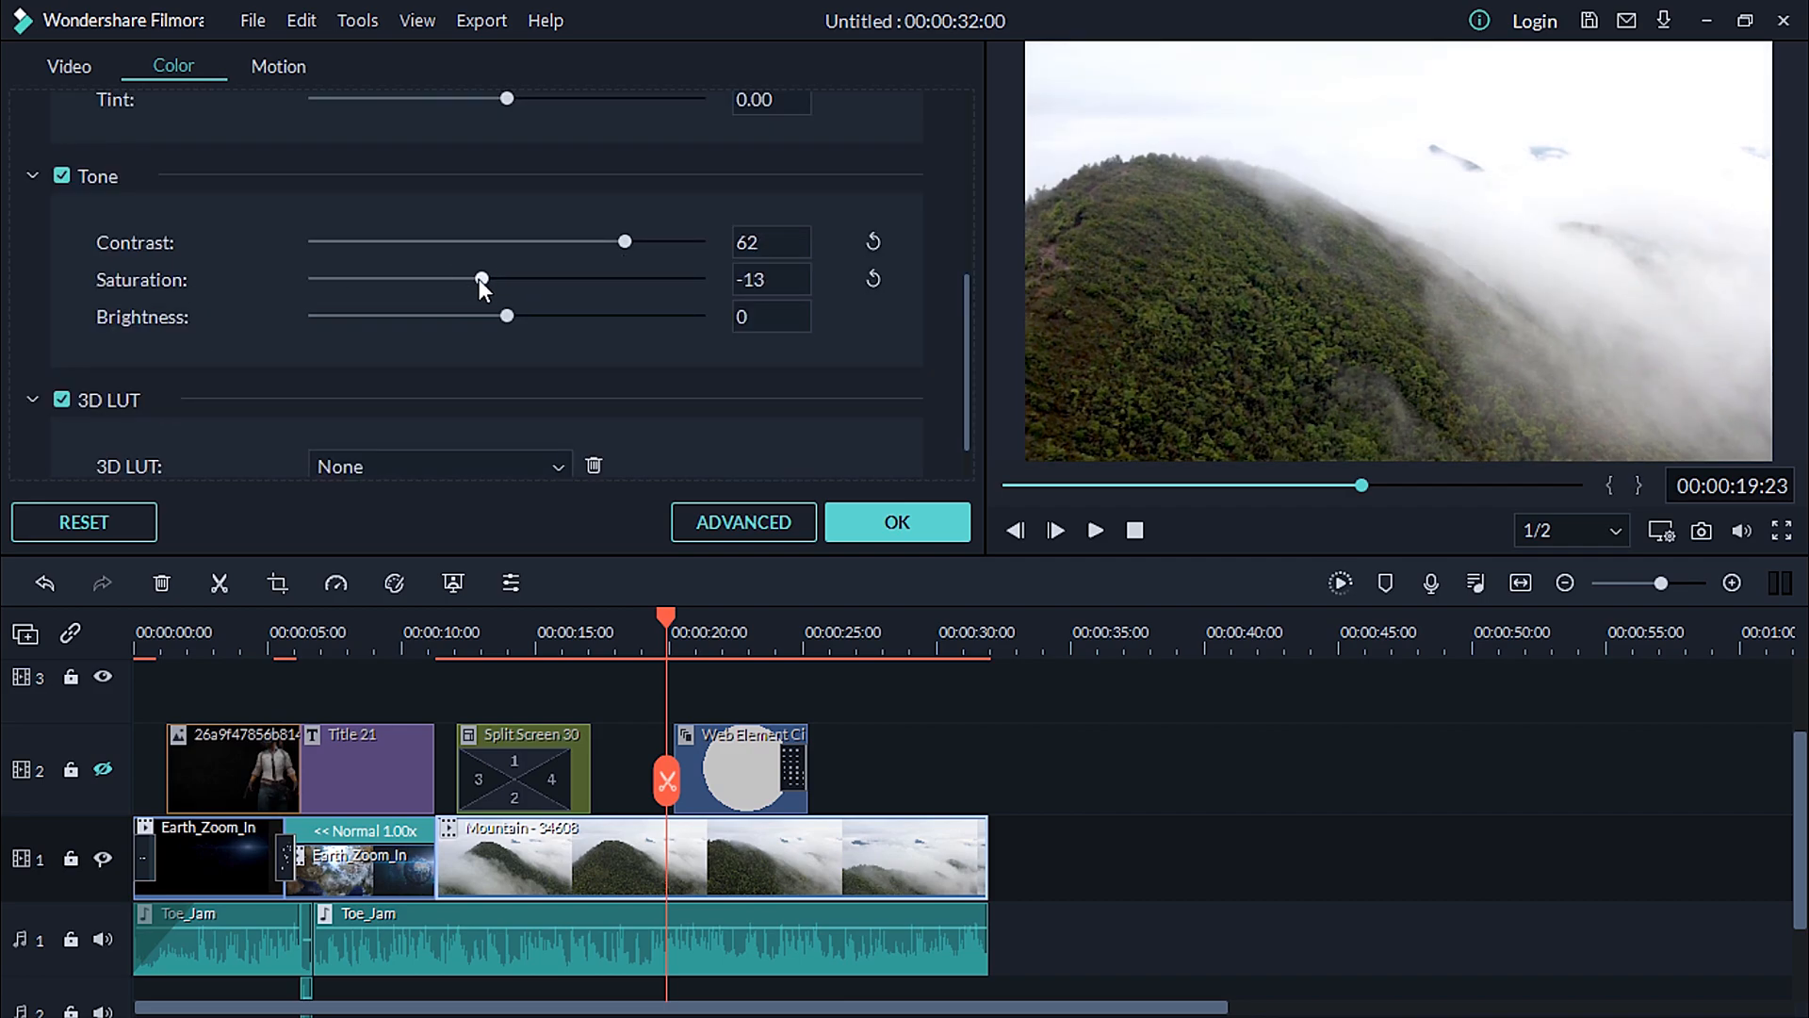
{"action": "mouse_move", "coordinate": [546, 316]}
{"action": "left_mouse_down"}
{"action": "mouse_move", "coordinate": [669, 319]}
{"action": "mouse_move", "coordinate": [523, 320]}
{"action": "left_mouse_up"}
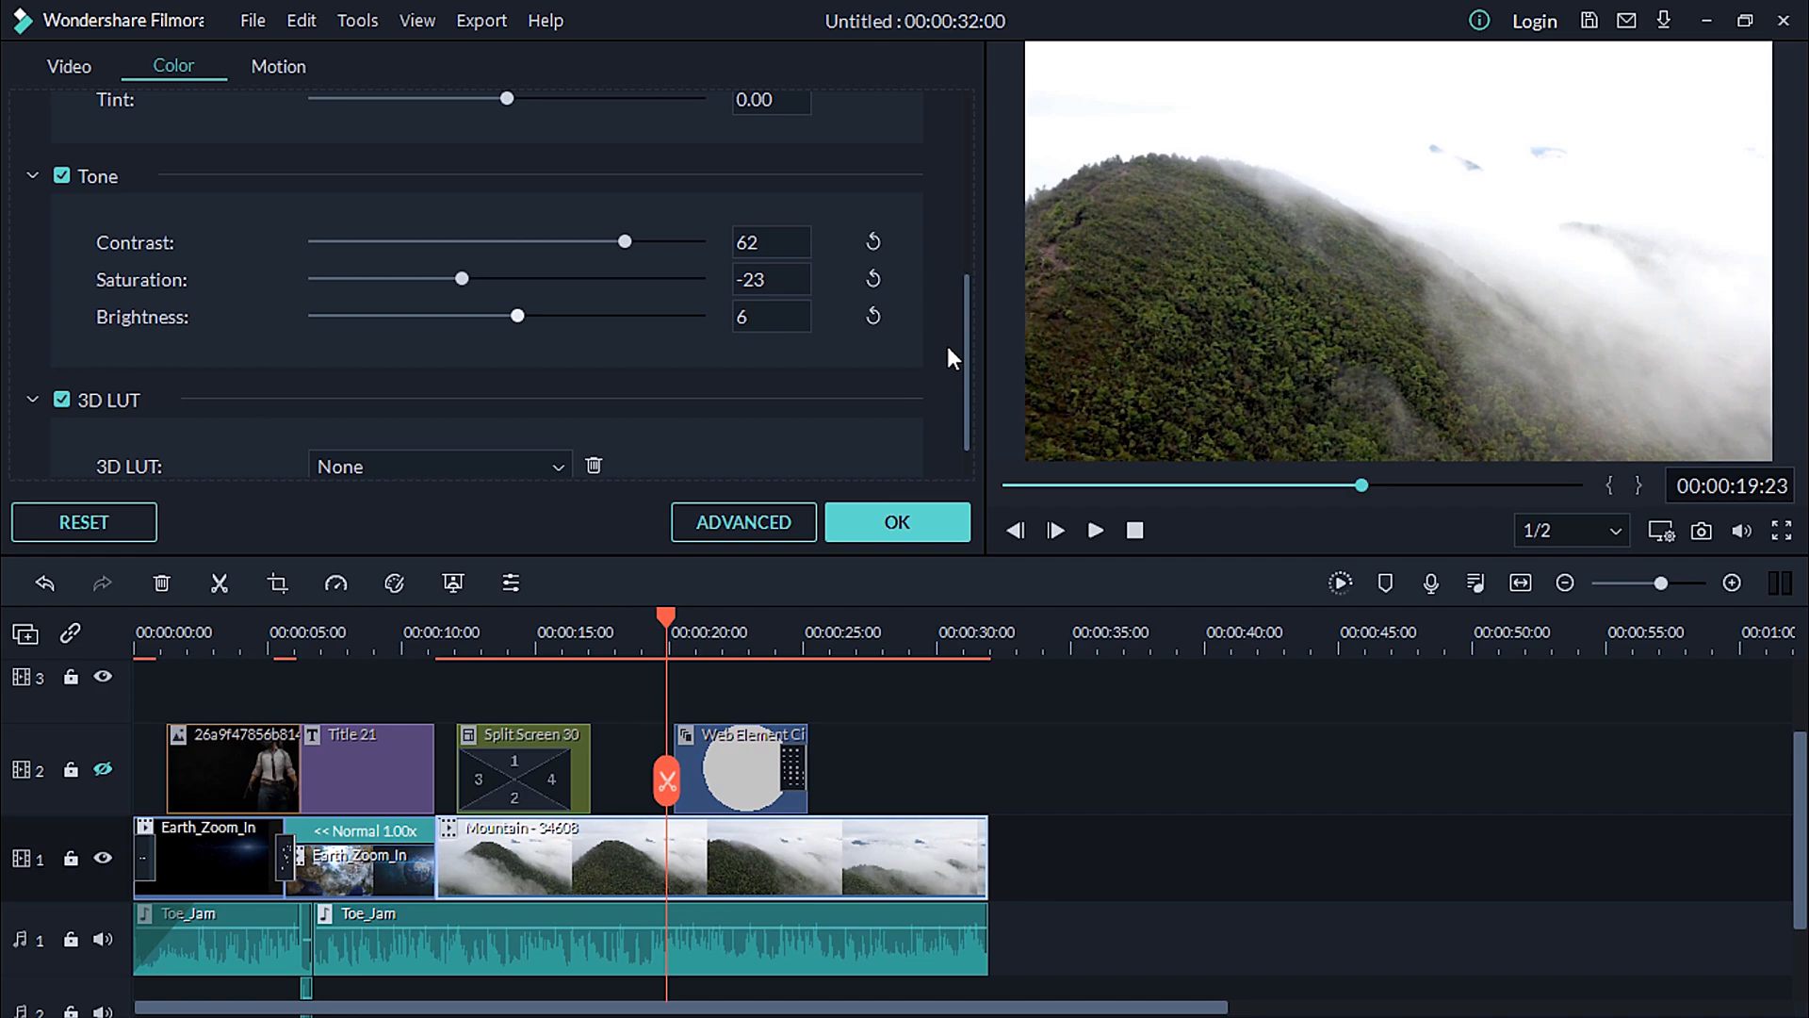
{"action": "left_click", "coordinate": [875, 316]}
- Try several 3D LUT presets on the Mountain - 34608 clip
{"action": "scroll", "coordinate": [294, 398], "scroll_direction": "down", "scroll_amount": 1}
{"action": "left_click", "coordinate": [377, 412]}
{"action": "left_click", "coordinate": [392, 477]}
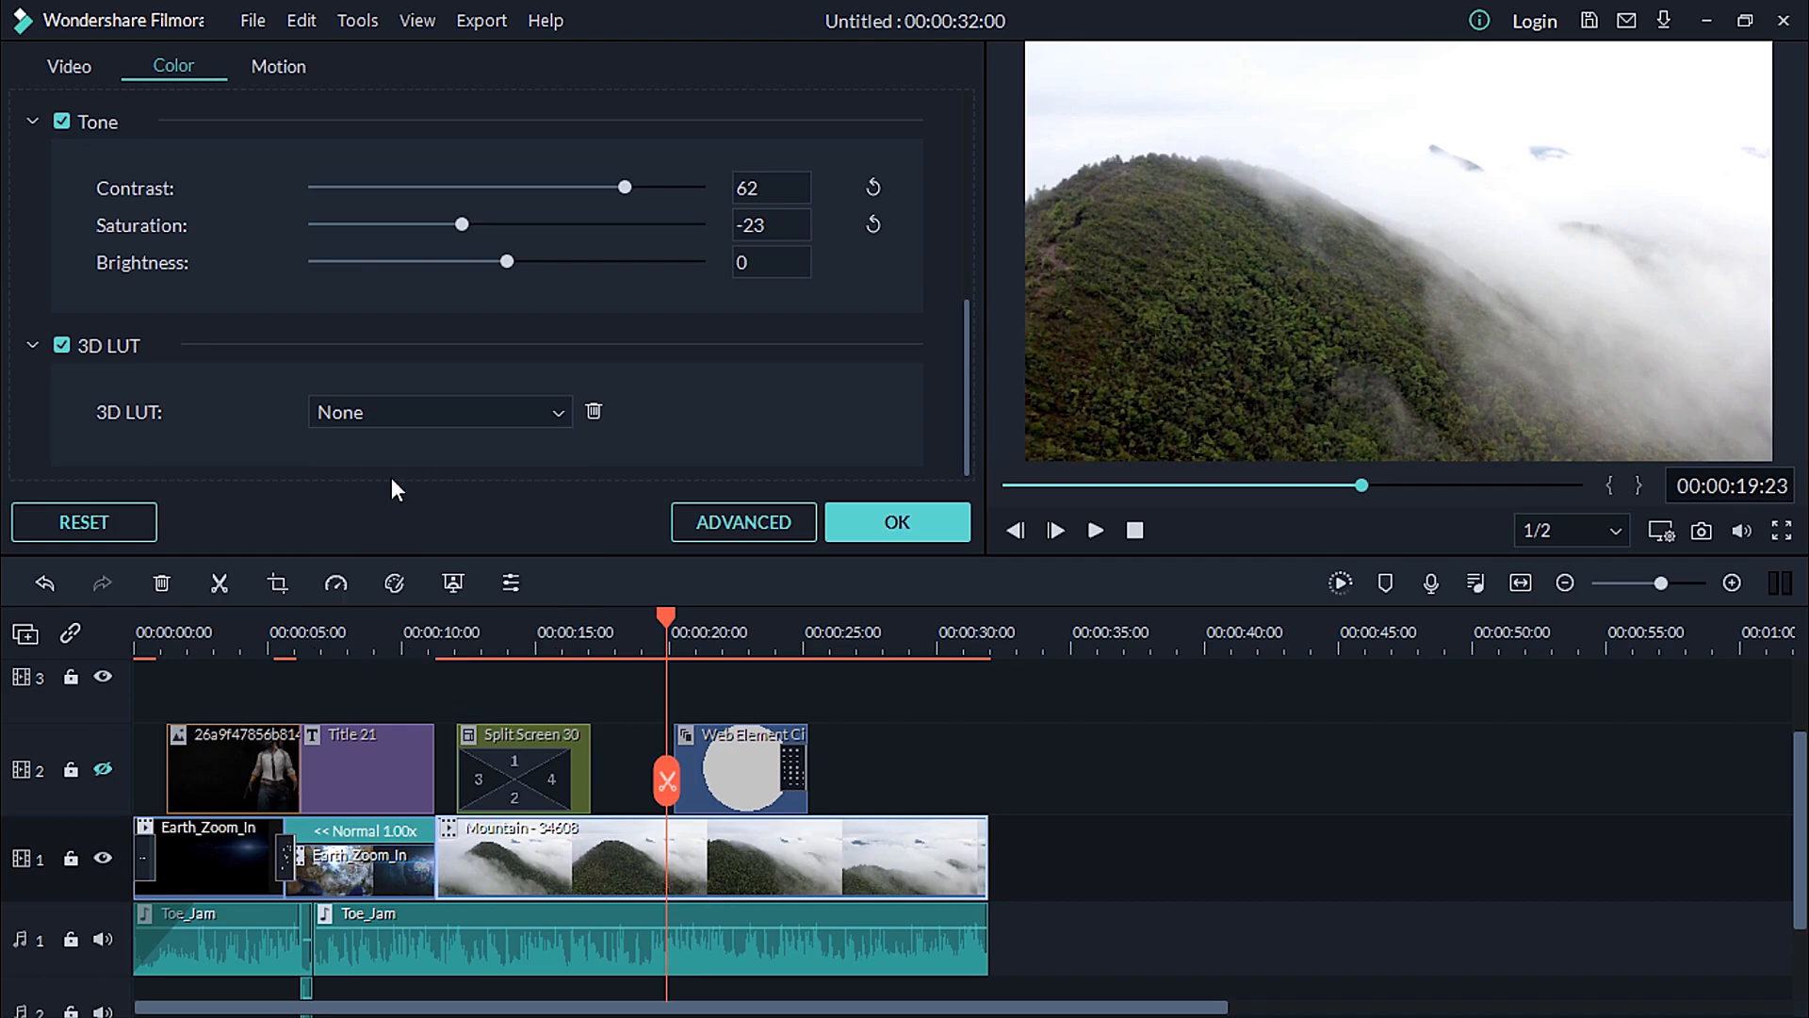
{"action": "key", "text": "Escape"}
{"action": "left_click", "coordinate": [558, 413]}
{"action": "left_click", "coordinate": [400, 510]}
{"action": "left_click", "coordinate": [549, 415]}
{"action": "left_click", "coordinate": [437, 541]}
{"action": "left_click", "coordinate": [548, 413]}
{"action": "left_click", "coordinate": [427, 595]}
- Apply the Warm Film 3D LUT to the Mountain - 34608 clip and play the graded footage
{"action": "left_click", "coordinate": [549, 413]}
{"action": "scroll", "coordinate": [462, 632], "scroll_direction": "down", "scroll_amount": 3}
{"action": "left_click", "coordinate": [437, 691]}
{"action": "left_click_drag", "start_coordinate": [471, 633], "coordinate": [375, 633]}
{"action": "key", "text": "space"}
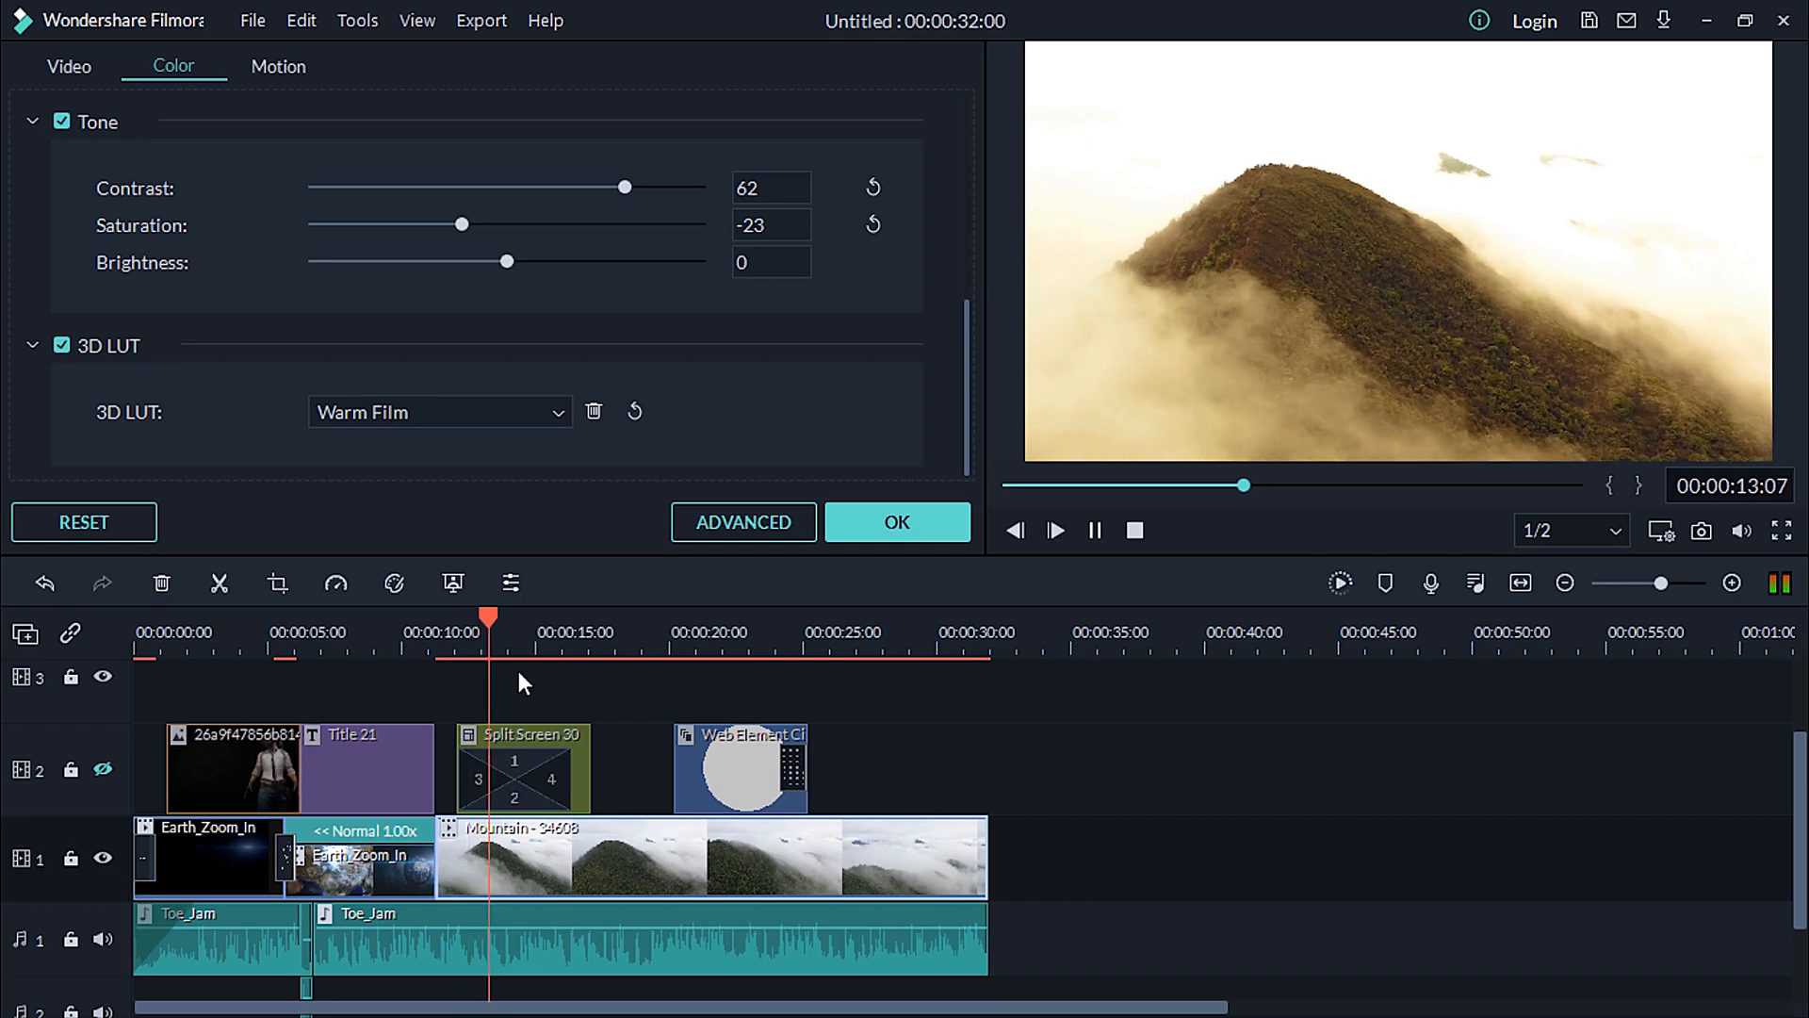
- Stop the playback, accept the clip's color settings and open Advanced Color Correction for the Mountain - 34608 clip
{"action": "key", "text": "space"}
{"action": "left_click", "coordinate": [936, 533]}
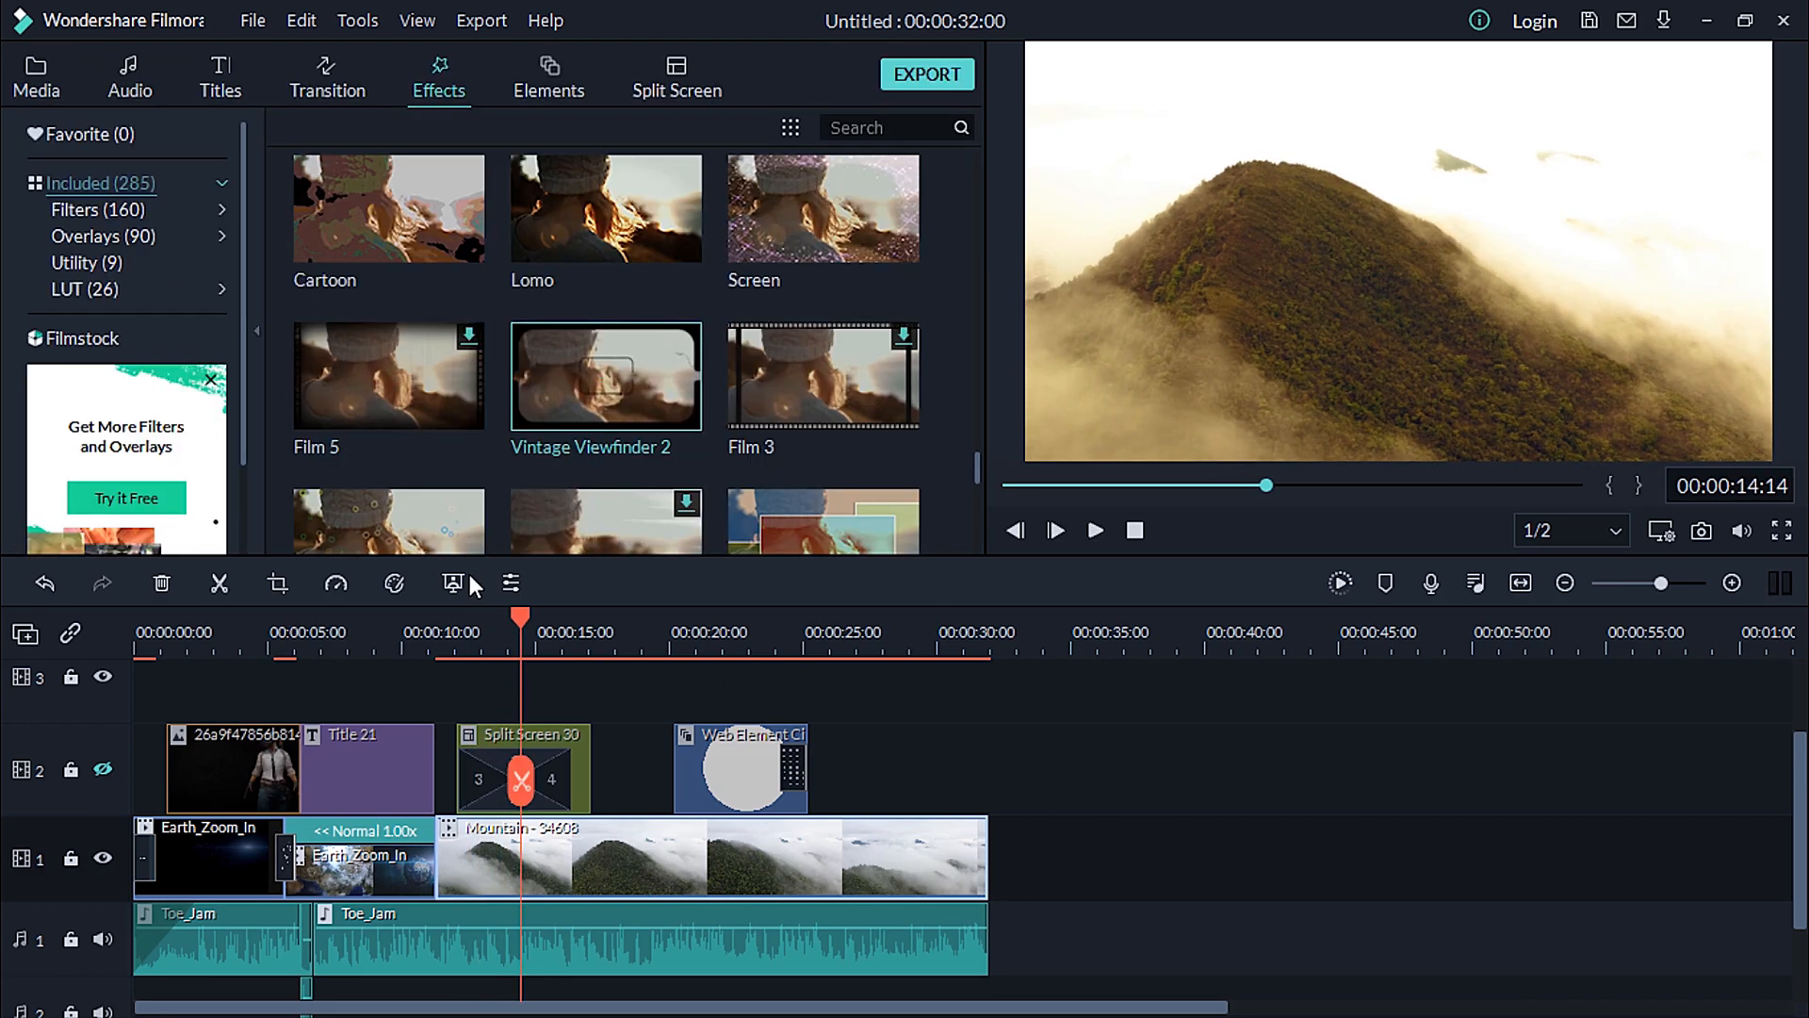
{"action": "left_click", "coordinate": [397, 583]}
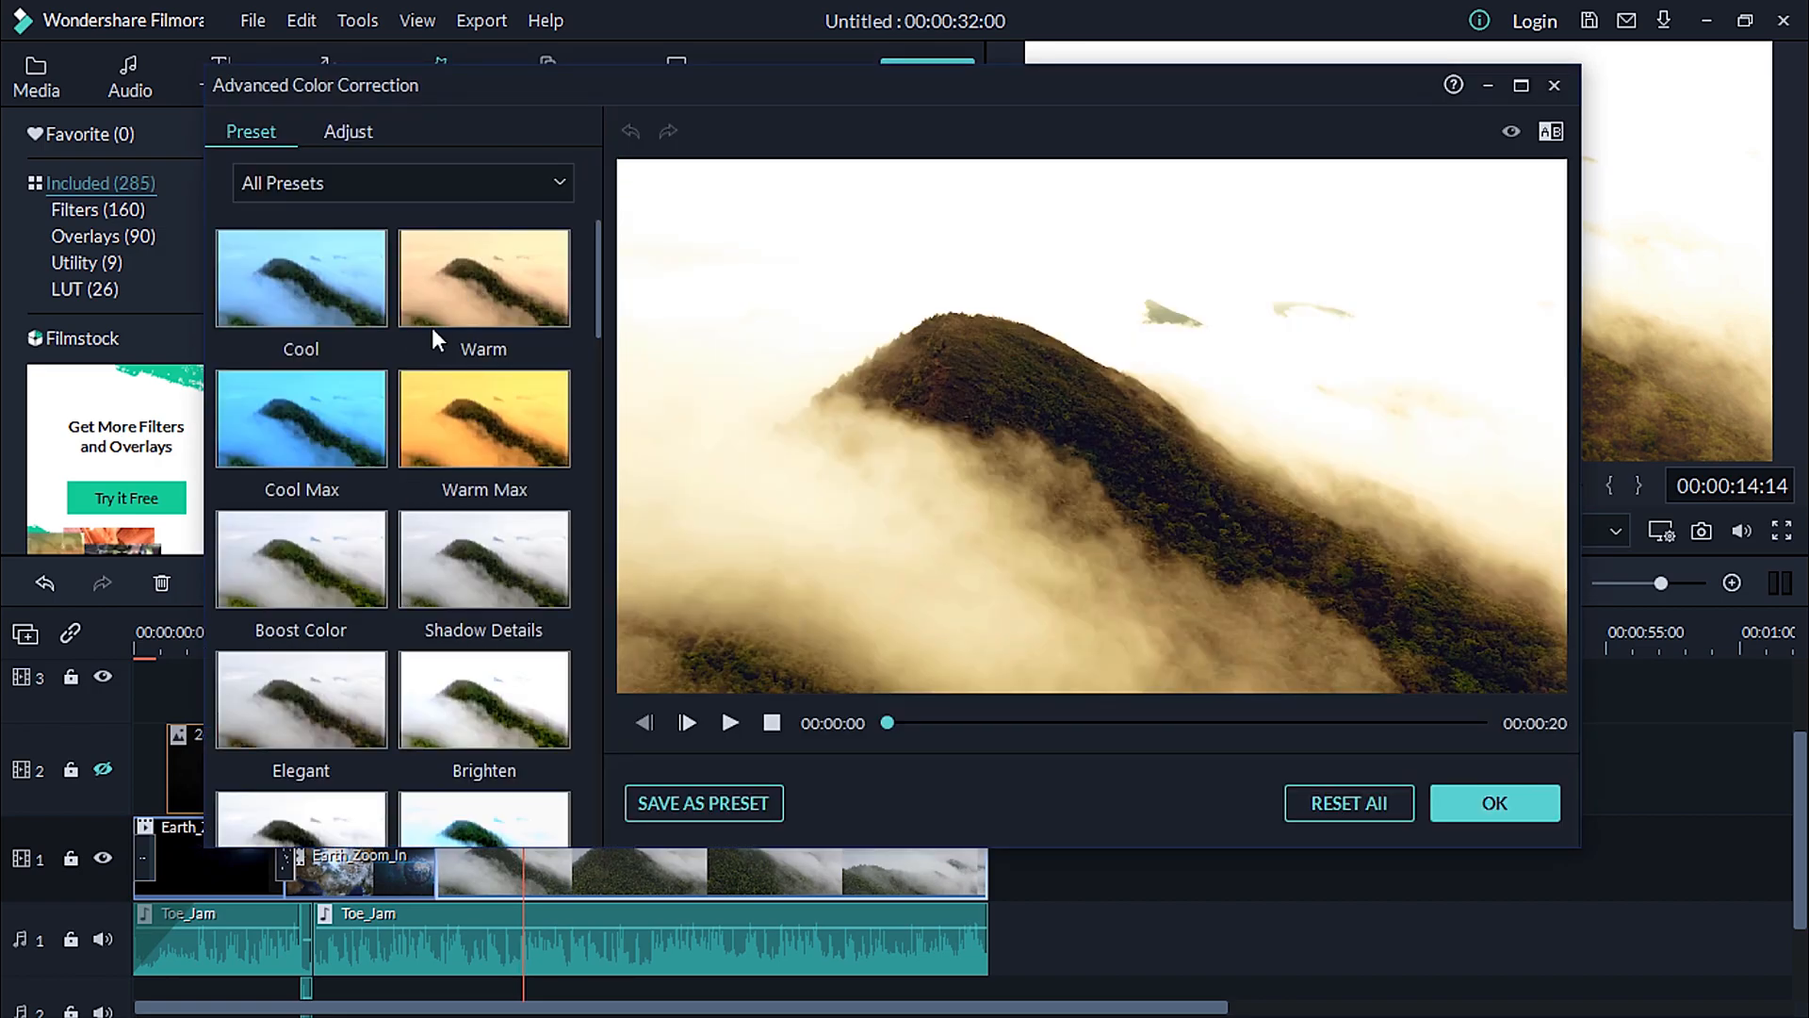
- Try the Harry Potter and House of Cards color presets on the Mountain - 34608 clip
{"action": "scroll", "coordinate": [409, 512], "scroll_direction": "down", "scroll_amount": 10}
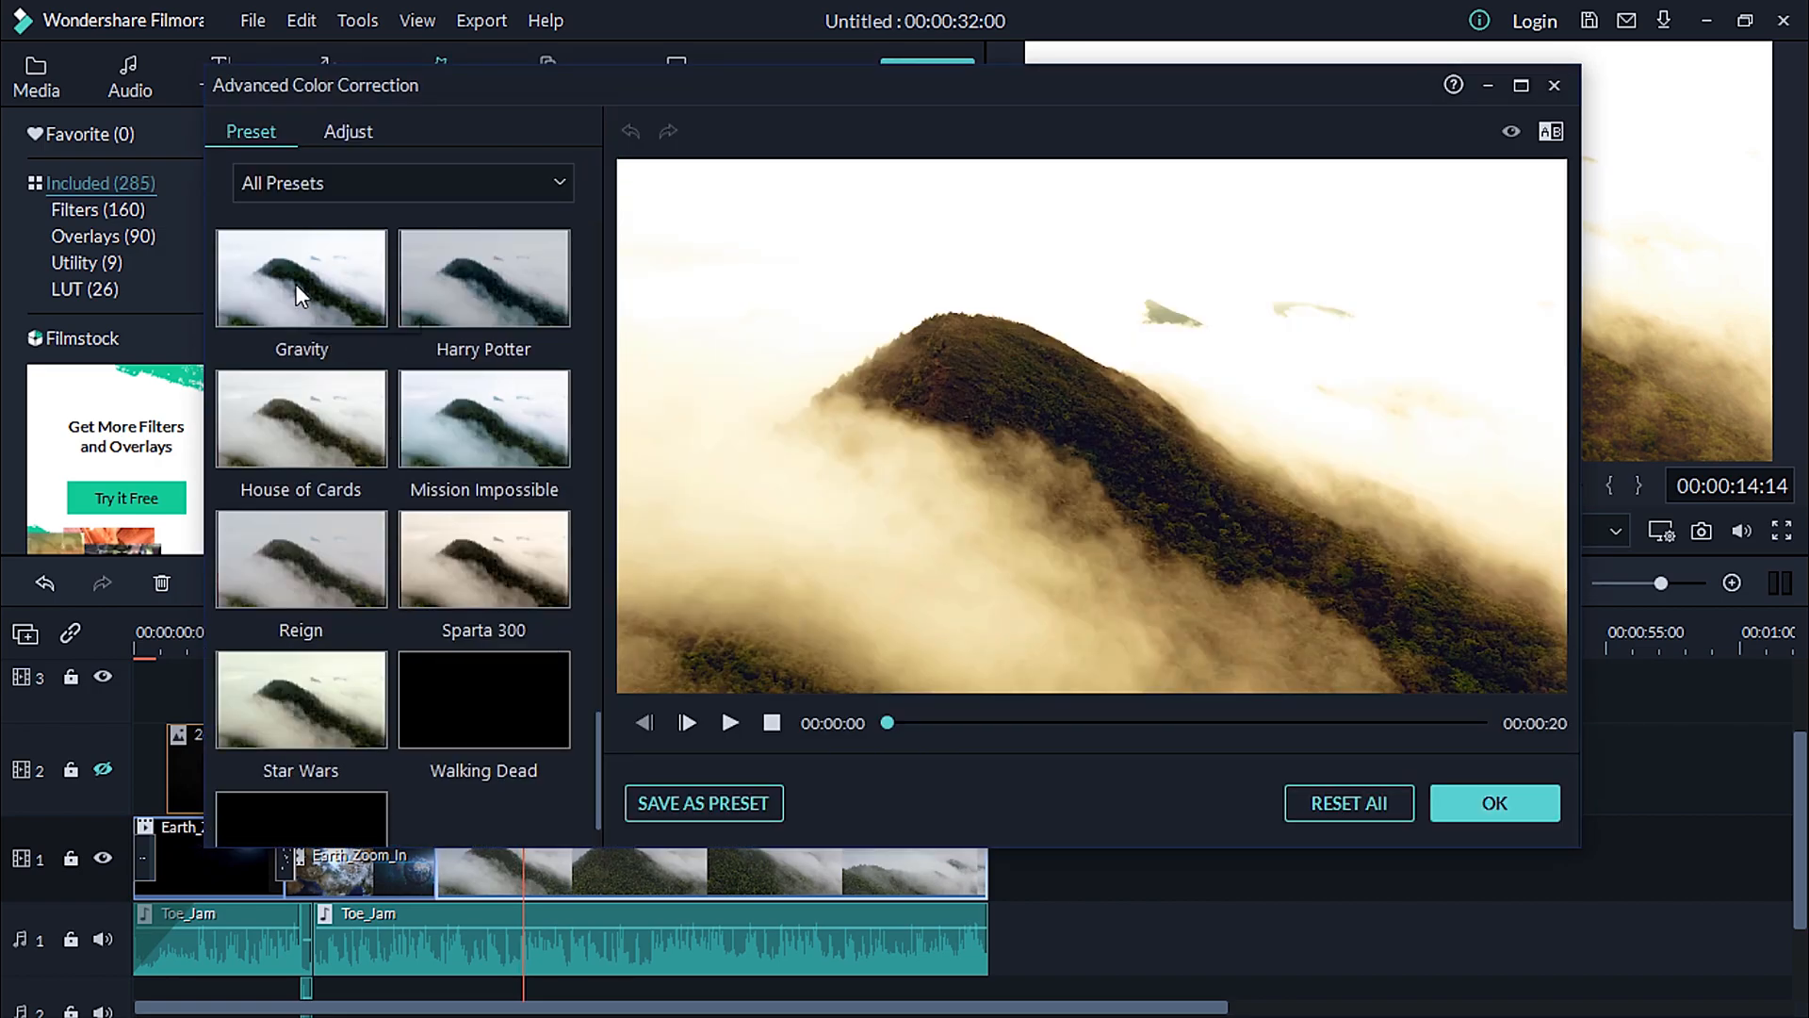
{"action": "left_click", "coordinate": [456, 280]}
{"action": "left_click", "coordinate": [315, 437]}
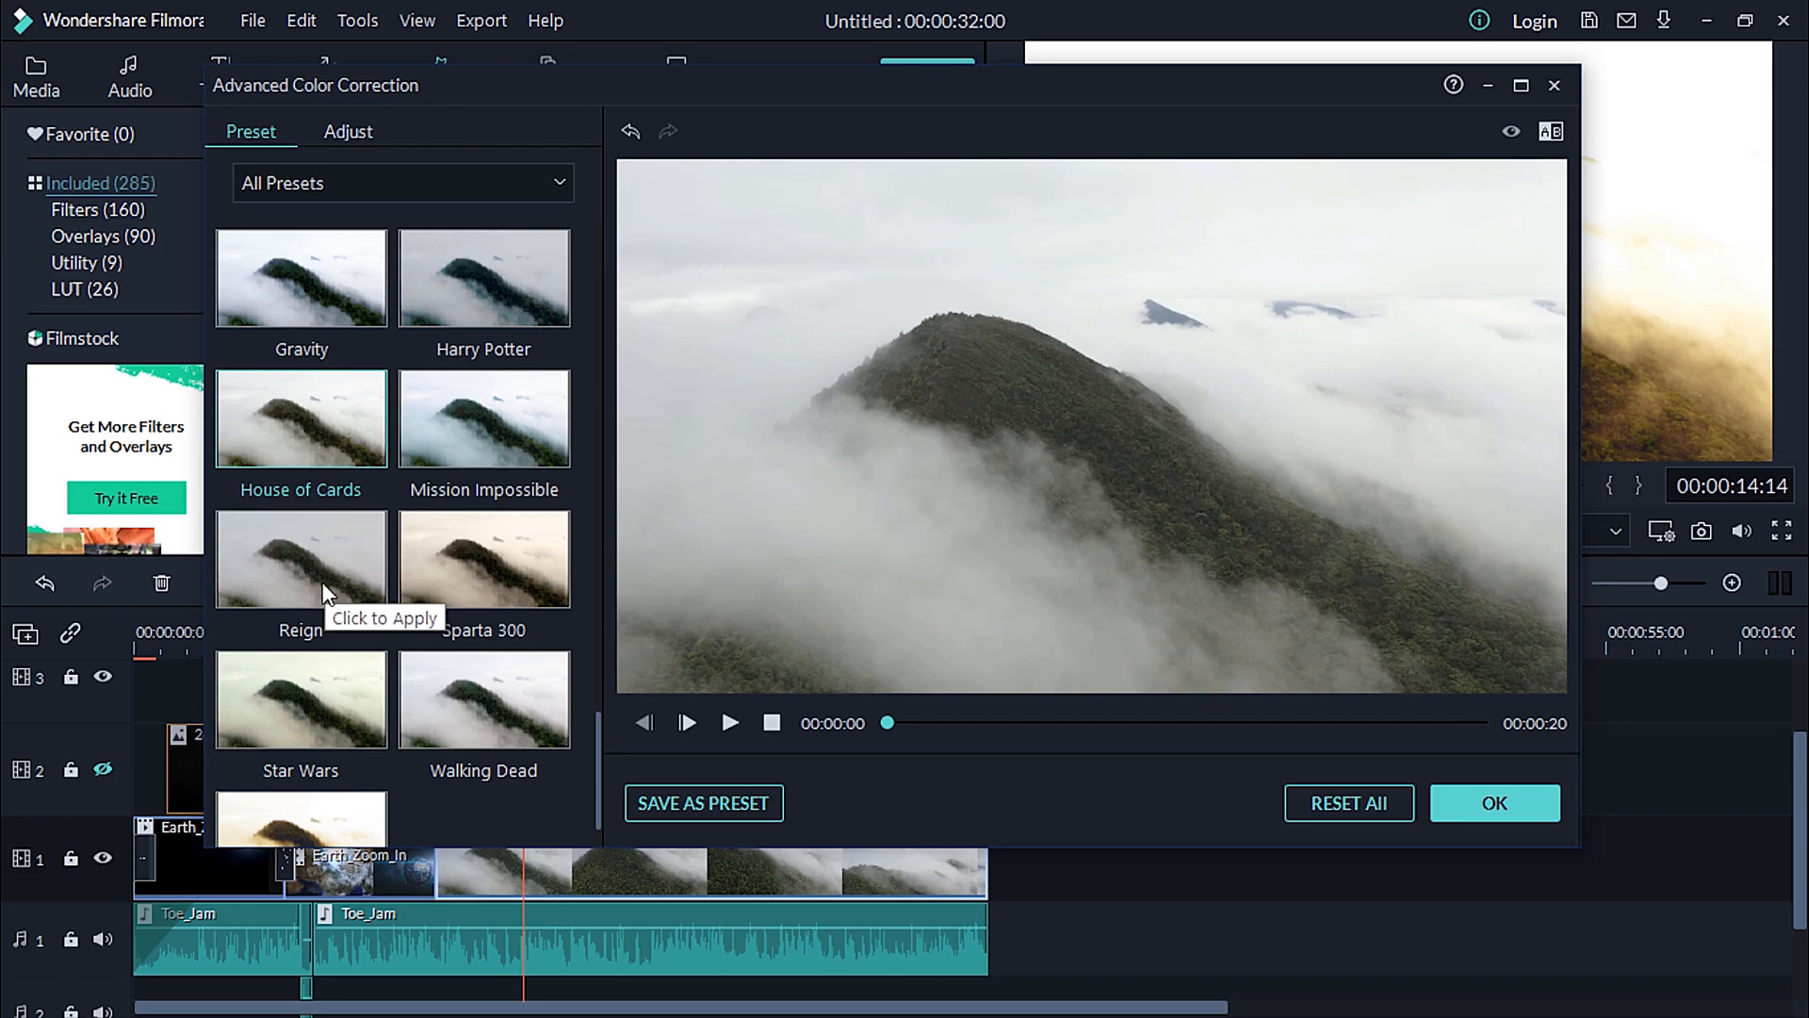
- Set the clip's Color Enhancement threshold to 57 and value to 3
{"action": "left_click", "coordinate": [347, 131]}
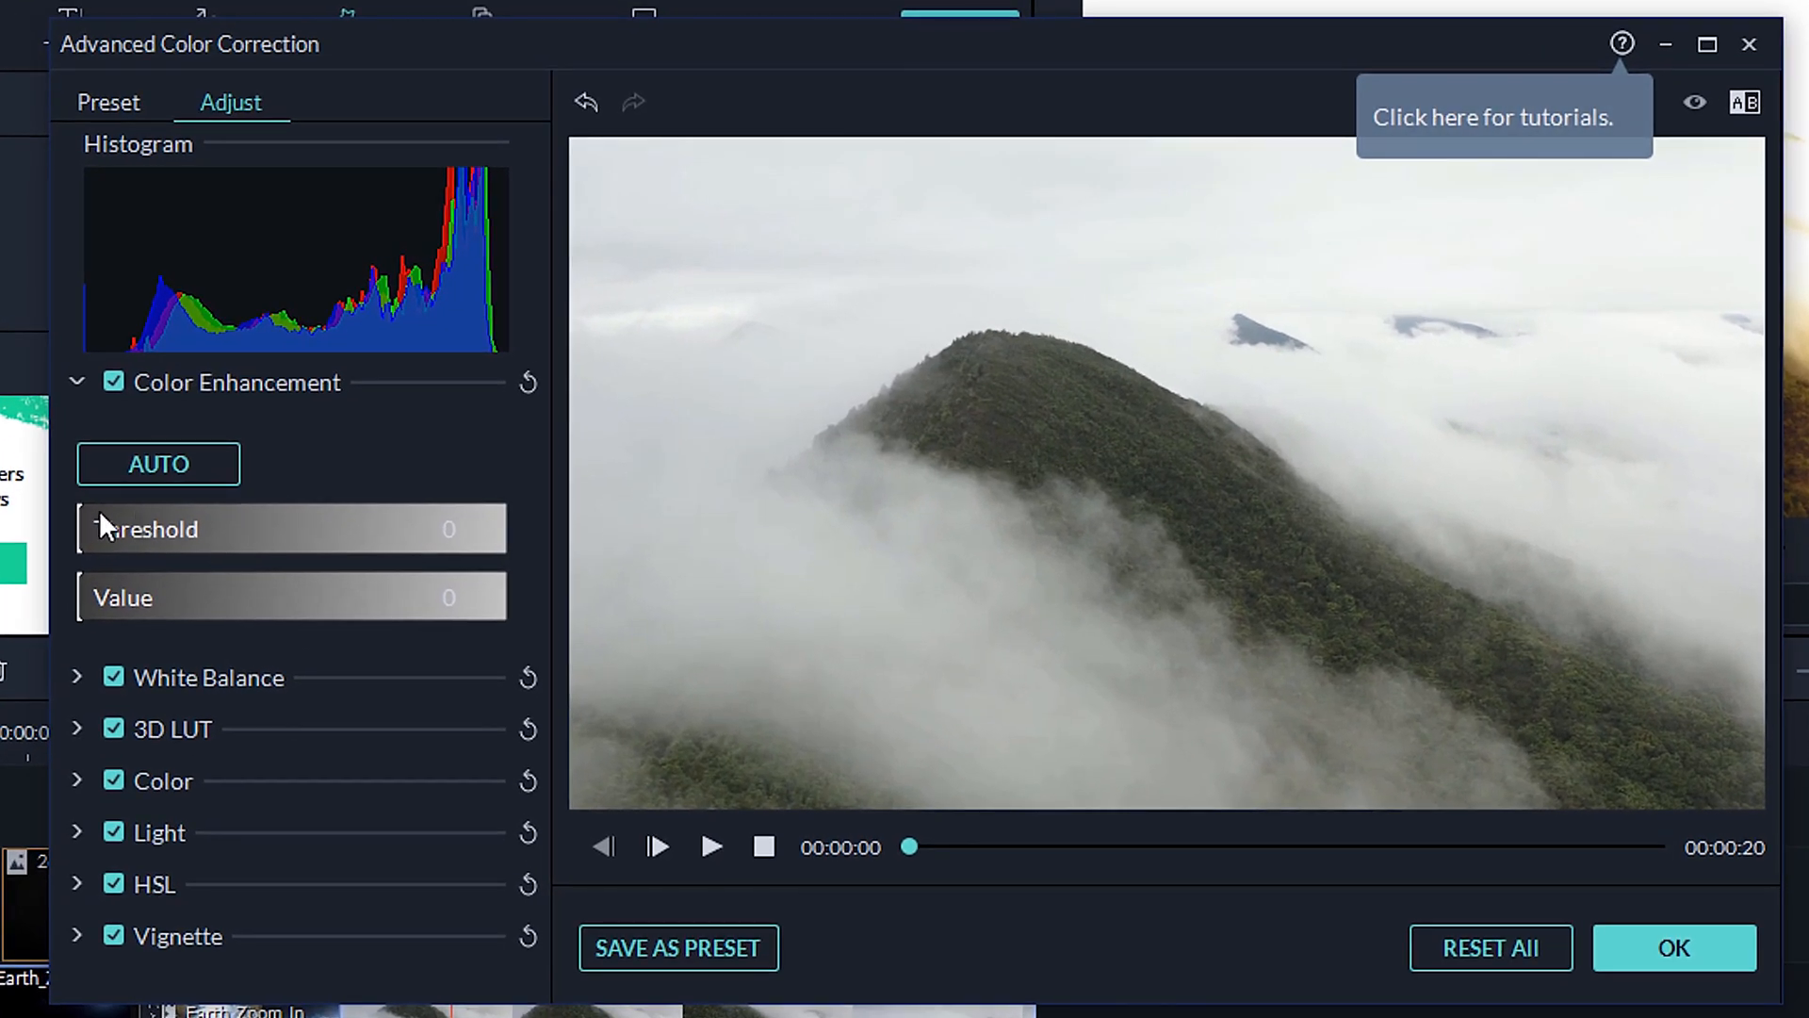
{"action": "left_click_drag", "start_coordinate": [112, 526], "coordinate": [321, 533]}
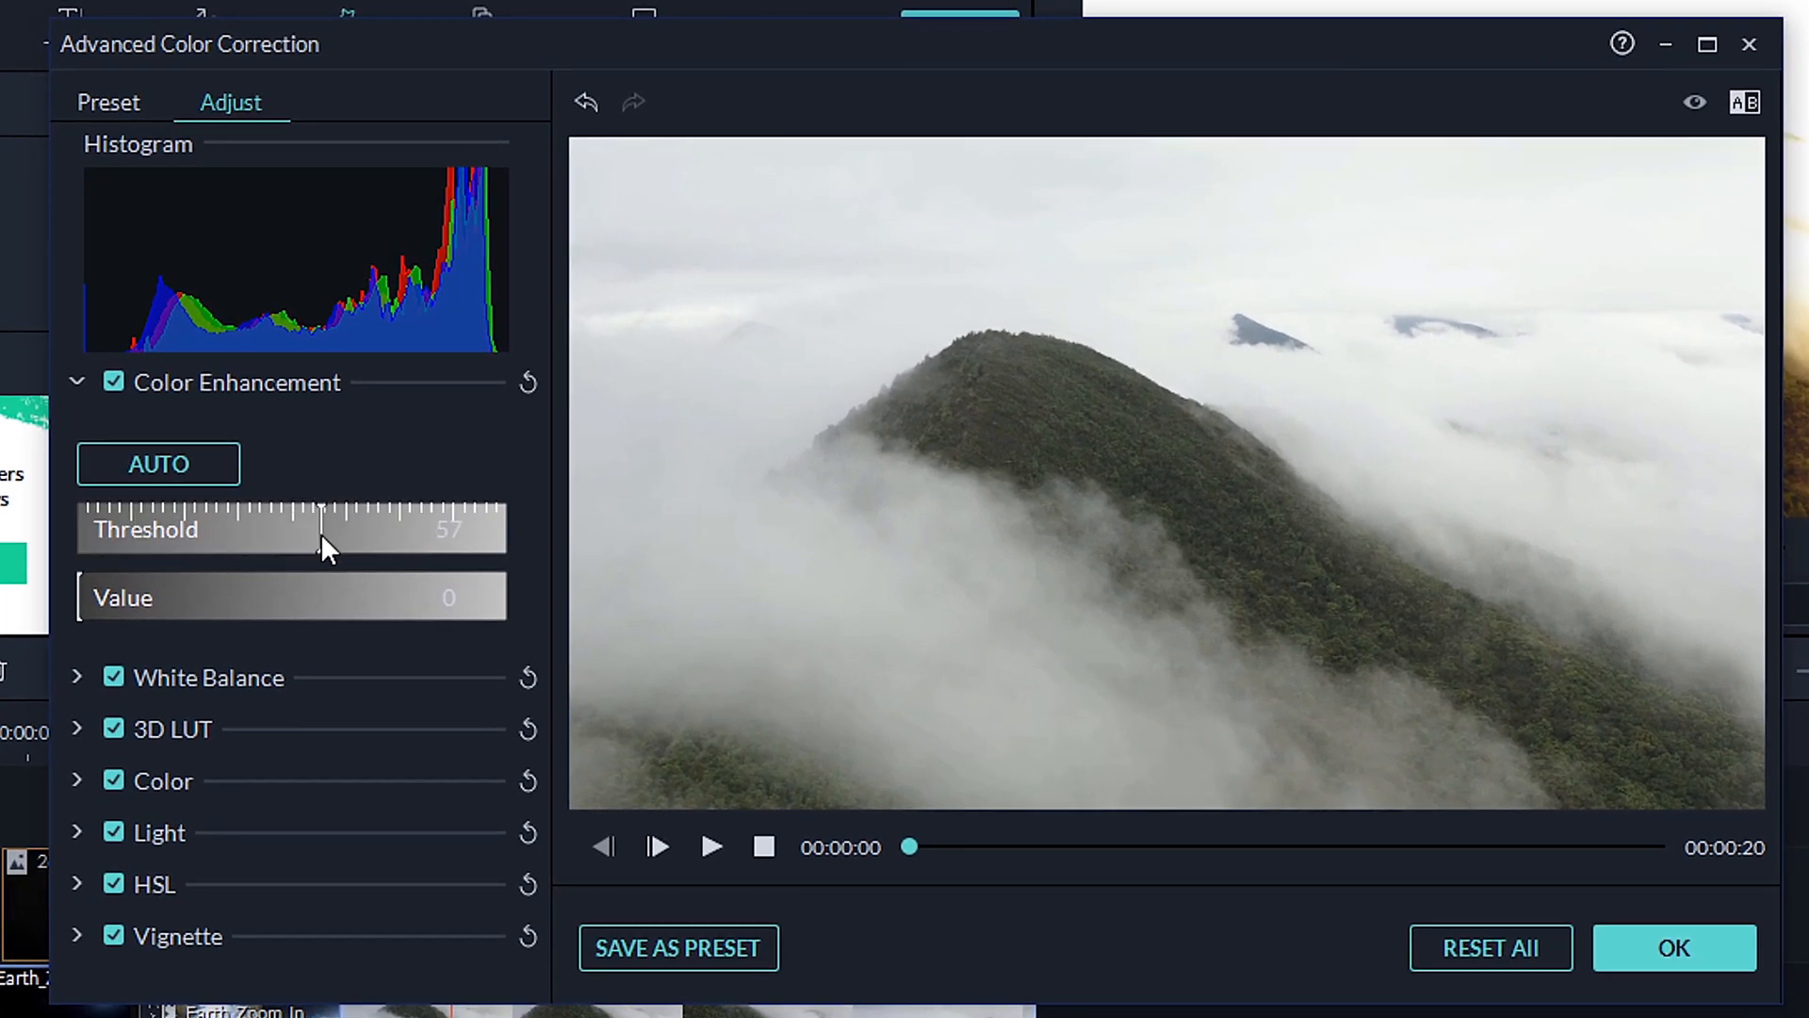
{"action": "mouse_move", "coordinate": [75, 603]}
{"action": "left_mouse_down"}
{"action": "mouse_move", "coordinate": [405, 611]}
{"action": "mouse_move", "coordinate": [183, 579]}
{"action": "mouse_move", "coordinate": [86, 603]}
{"action": "left_mouse_up"}
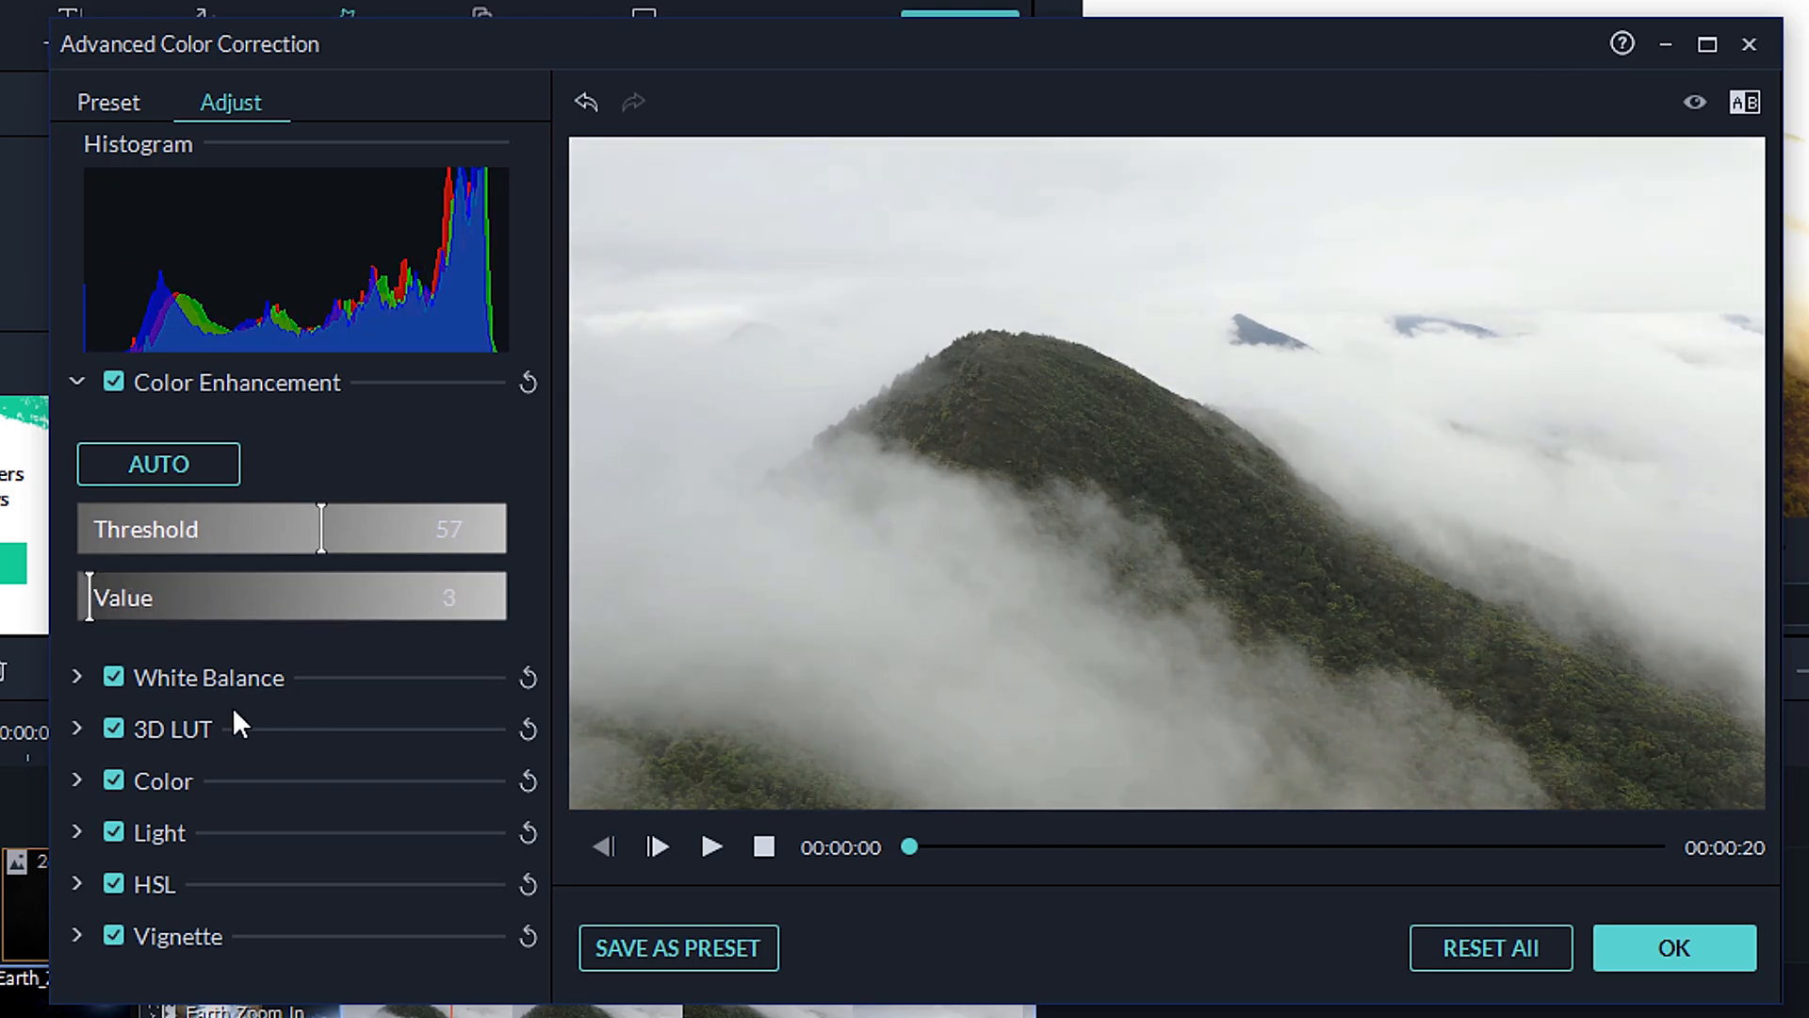
- Examine the White Balance, 3D LUT, Color, Light, HSL and Vignette adjustment controls in Advanced Color Correction
{"action": "left_click", "coordinate": [74, 675]}
{"action": "left_click", "coordinate": [77, 773]}
{"action": "left_click", "coordinate": [411, 738]}
{"action": "left_click", "coordinate": [400, 727]}
{"action": "left_click", "coordinate": [363, 826]}
{"action": "scroll", "coordinate": [307, 773], "scroll_direction": "down", "scroll_amount": 2}
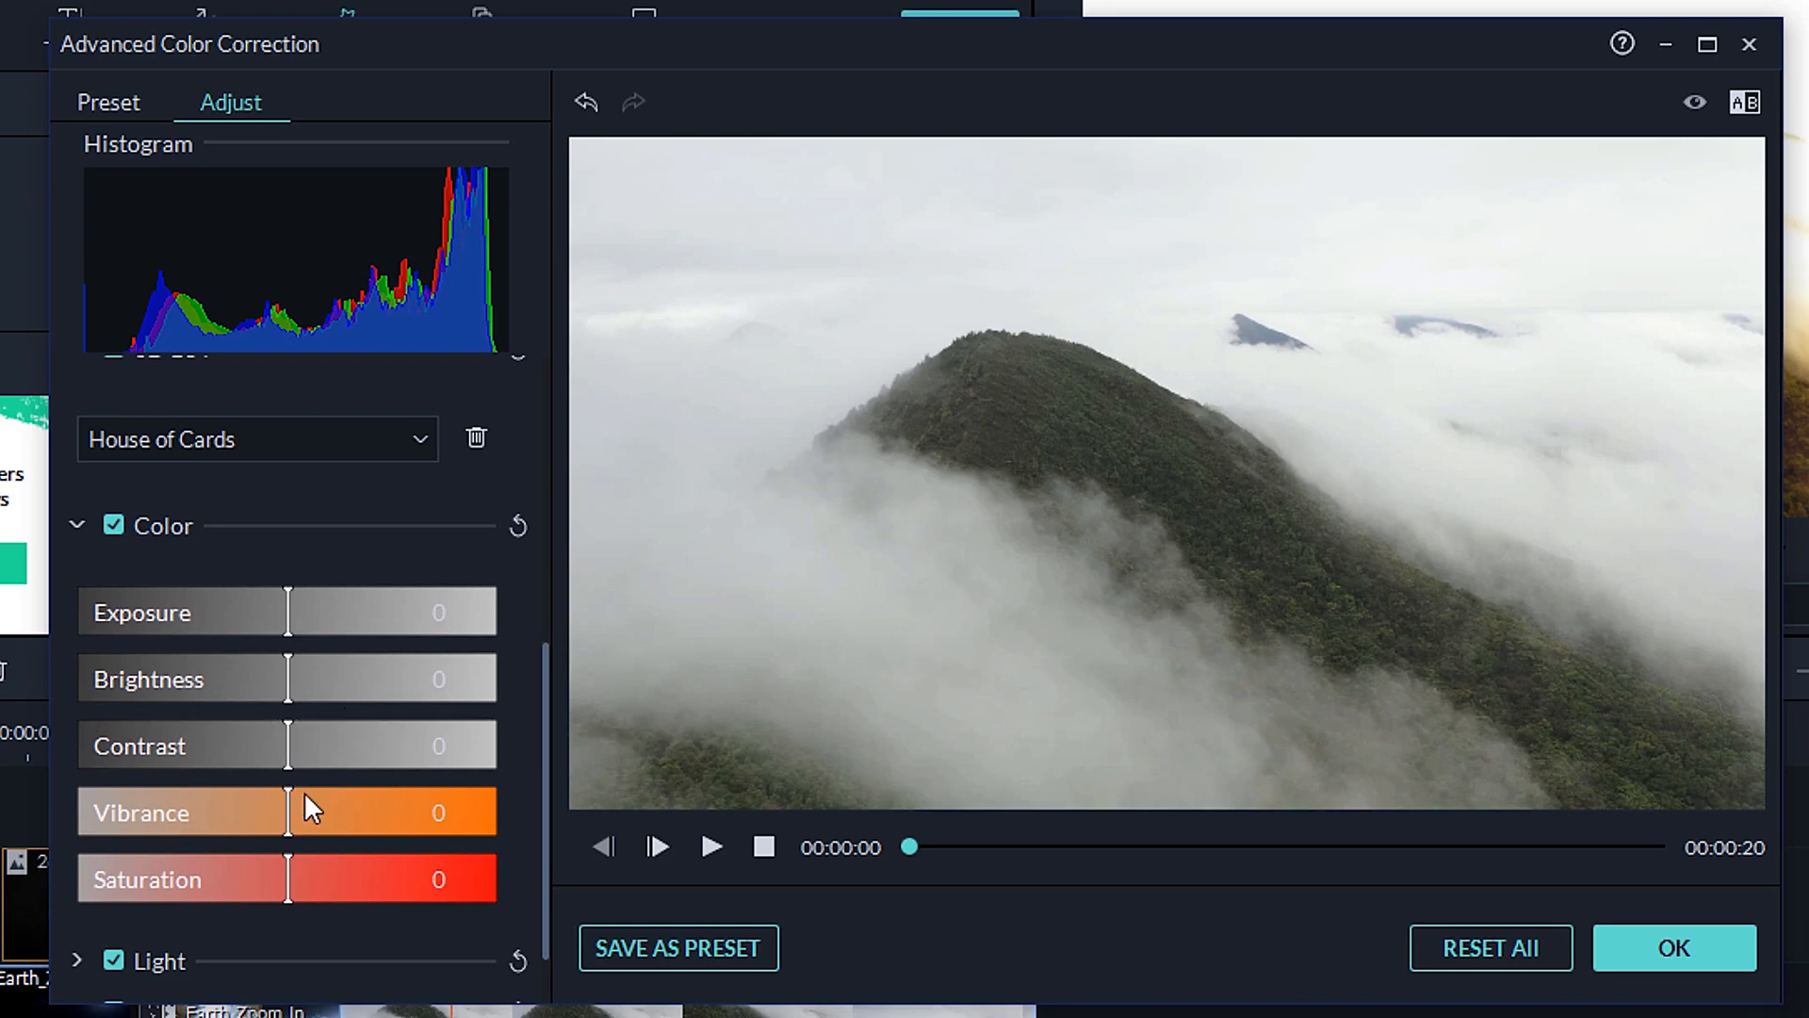
{"action": "left_click", "coordinate": [348, 873]}
{"action": "scroll", "coordinate": [351, 822], "scroll_direction": "down", "scroll_amount": 2}
{"action": "left_click", "coordinate": [81, 928]}
{"action": "scroll", "coordinate": [432, 662], "scroll_direction": "down", "scroll_amount": 5}
{"action": "left_click", "coordinate": [151, 979]}
{"action": "scroll", "coordinate": [326, 856], "scroll_direction": "down", "scroll_amount": 3}
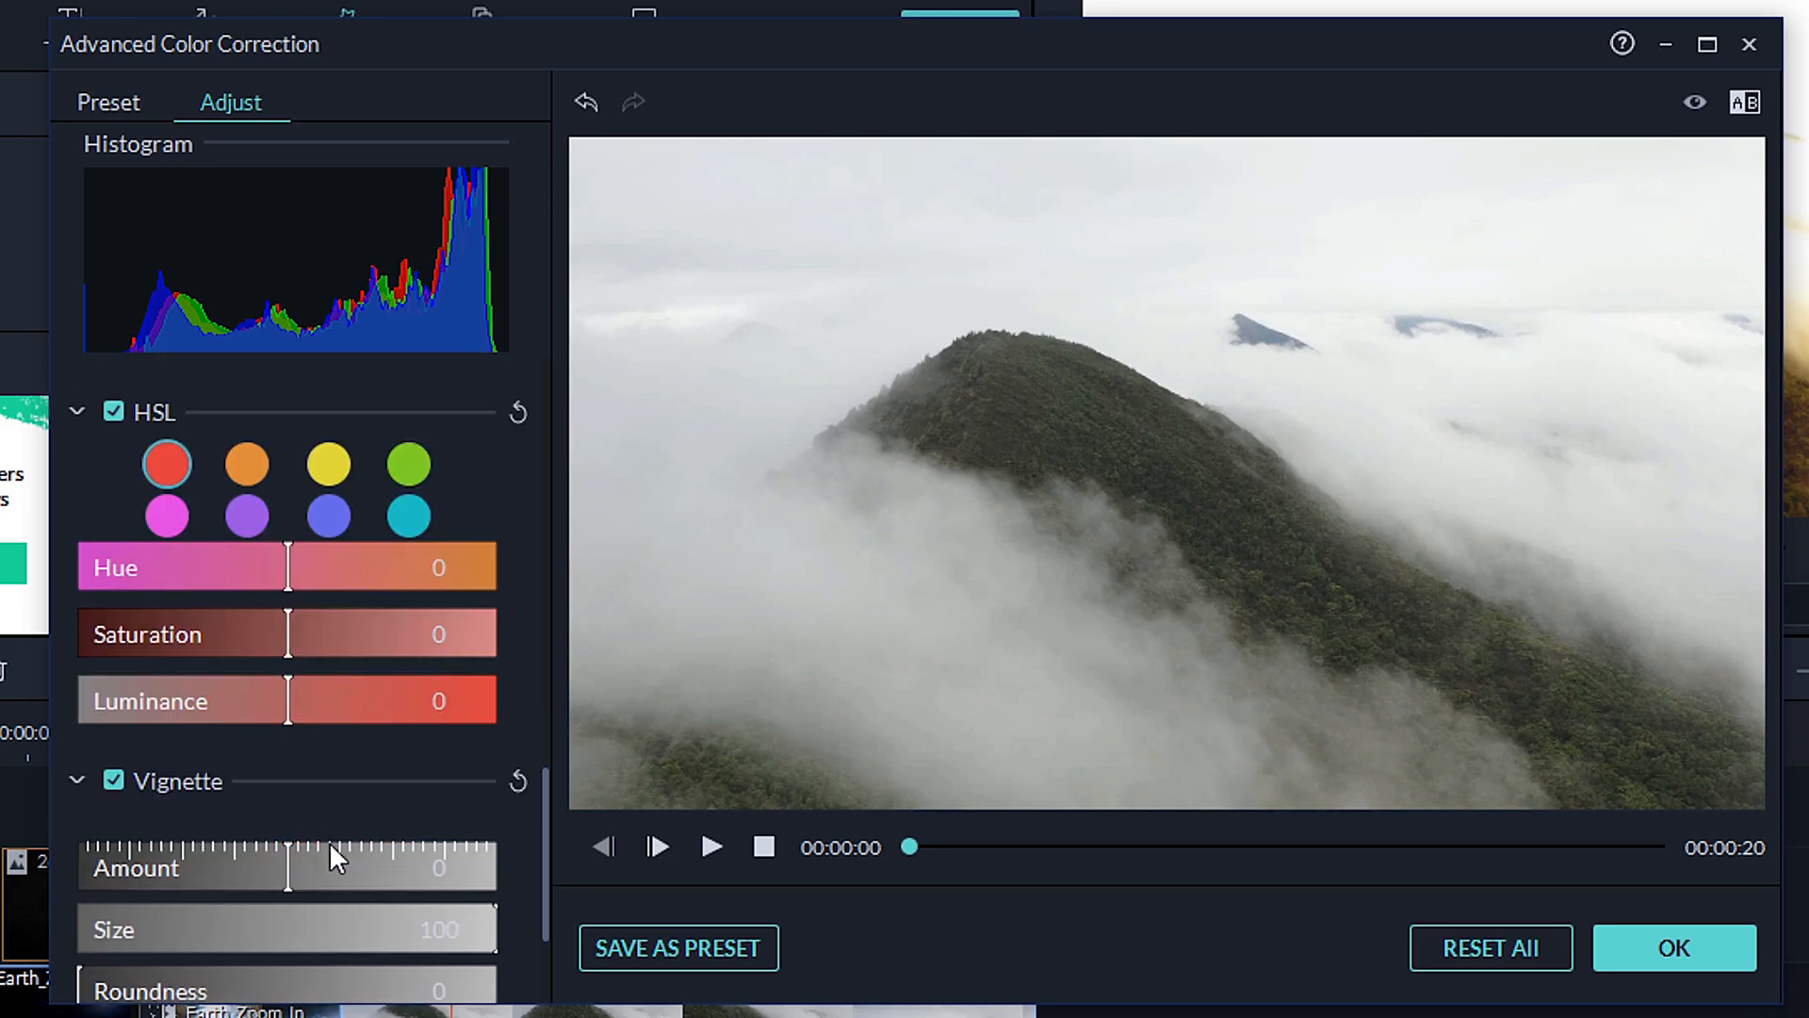
- Try a dark vignette by adjusting its amount, size and roundness, and reset all the color corrections
{"action": "left_click_drag", "start_coordinate": [281, 874], "coordinate": [192, 874]}
{"action": "left_click_drag", "start_coordinate": [270, 938], "coordinate": [341, 928]}
{"action": "left_click_drag", "start_coordinate": [240, 982], "coordinate": [308, 981]}
{"action": "scroll", "coordinate": [321, 558], "scroll_direction": "up", "scroll_amount": 3}
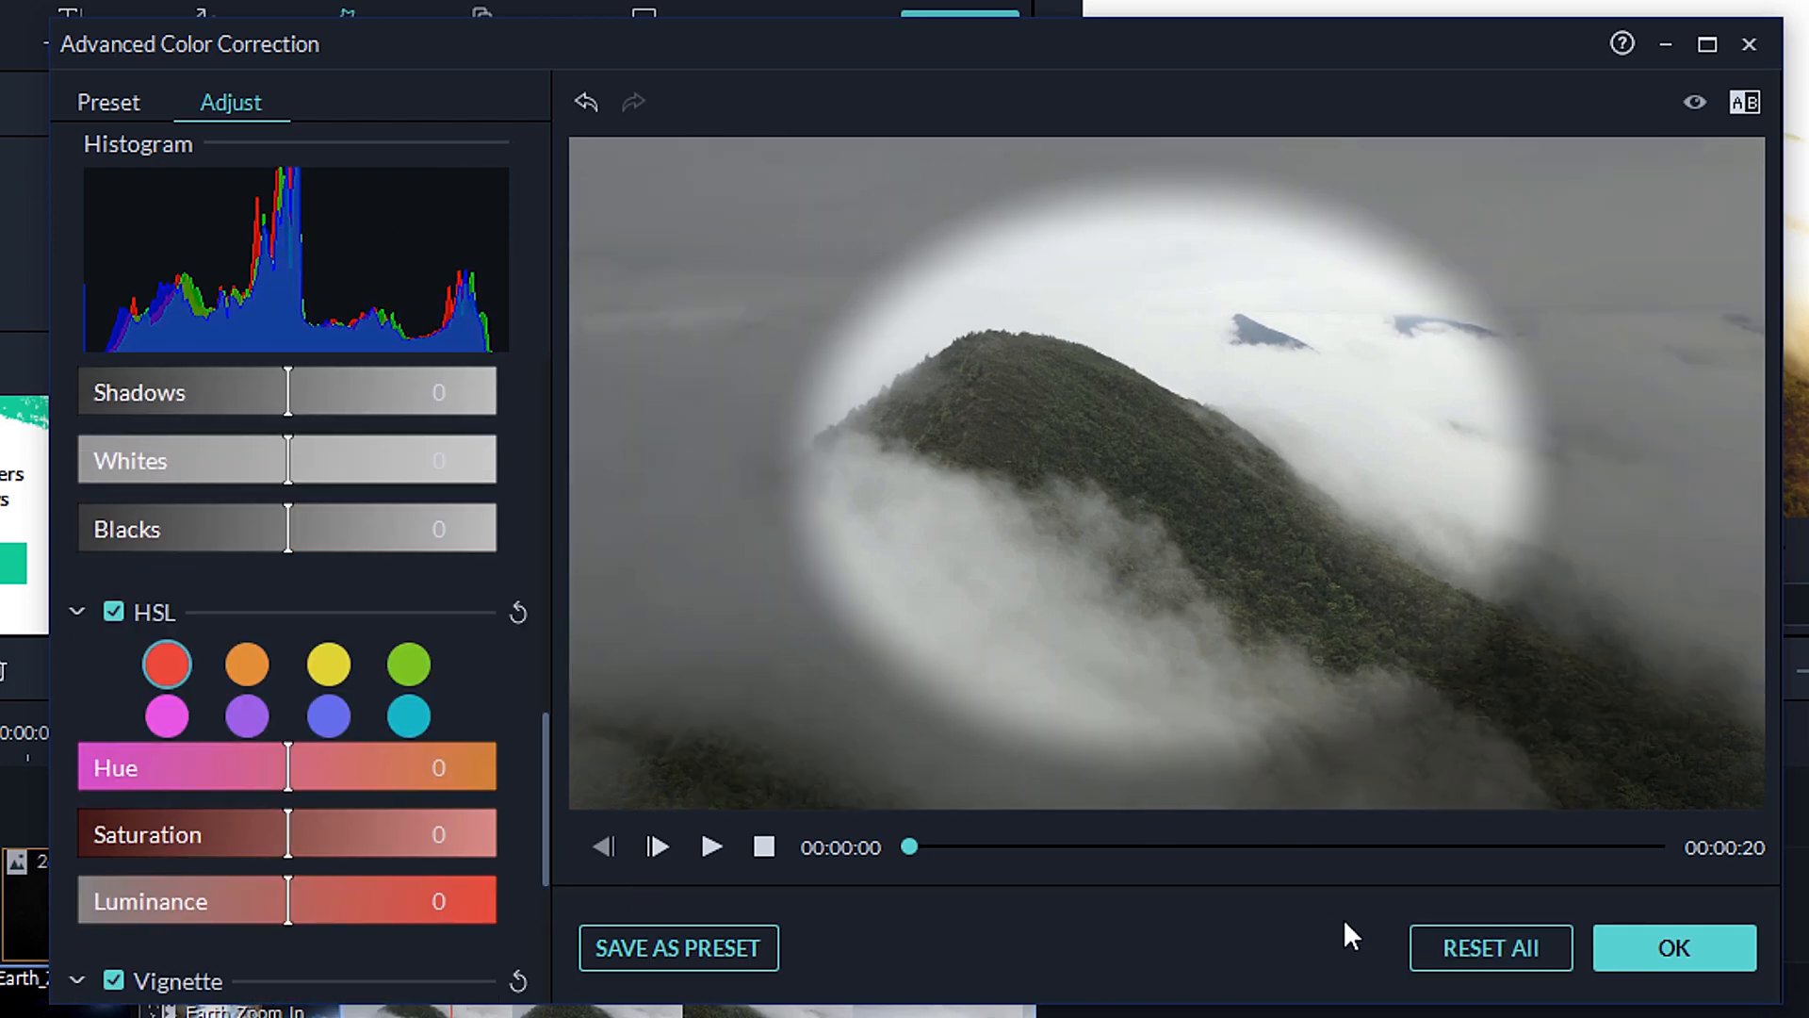
{"action": "left_click", "coordinate": [1515, 950]}
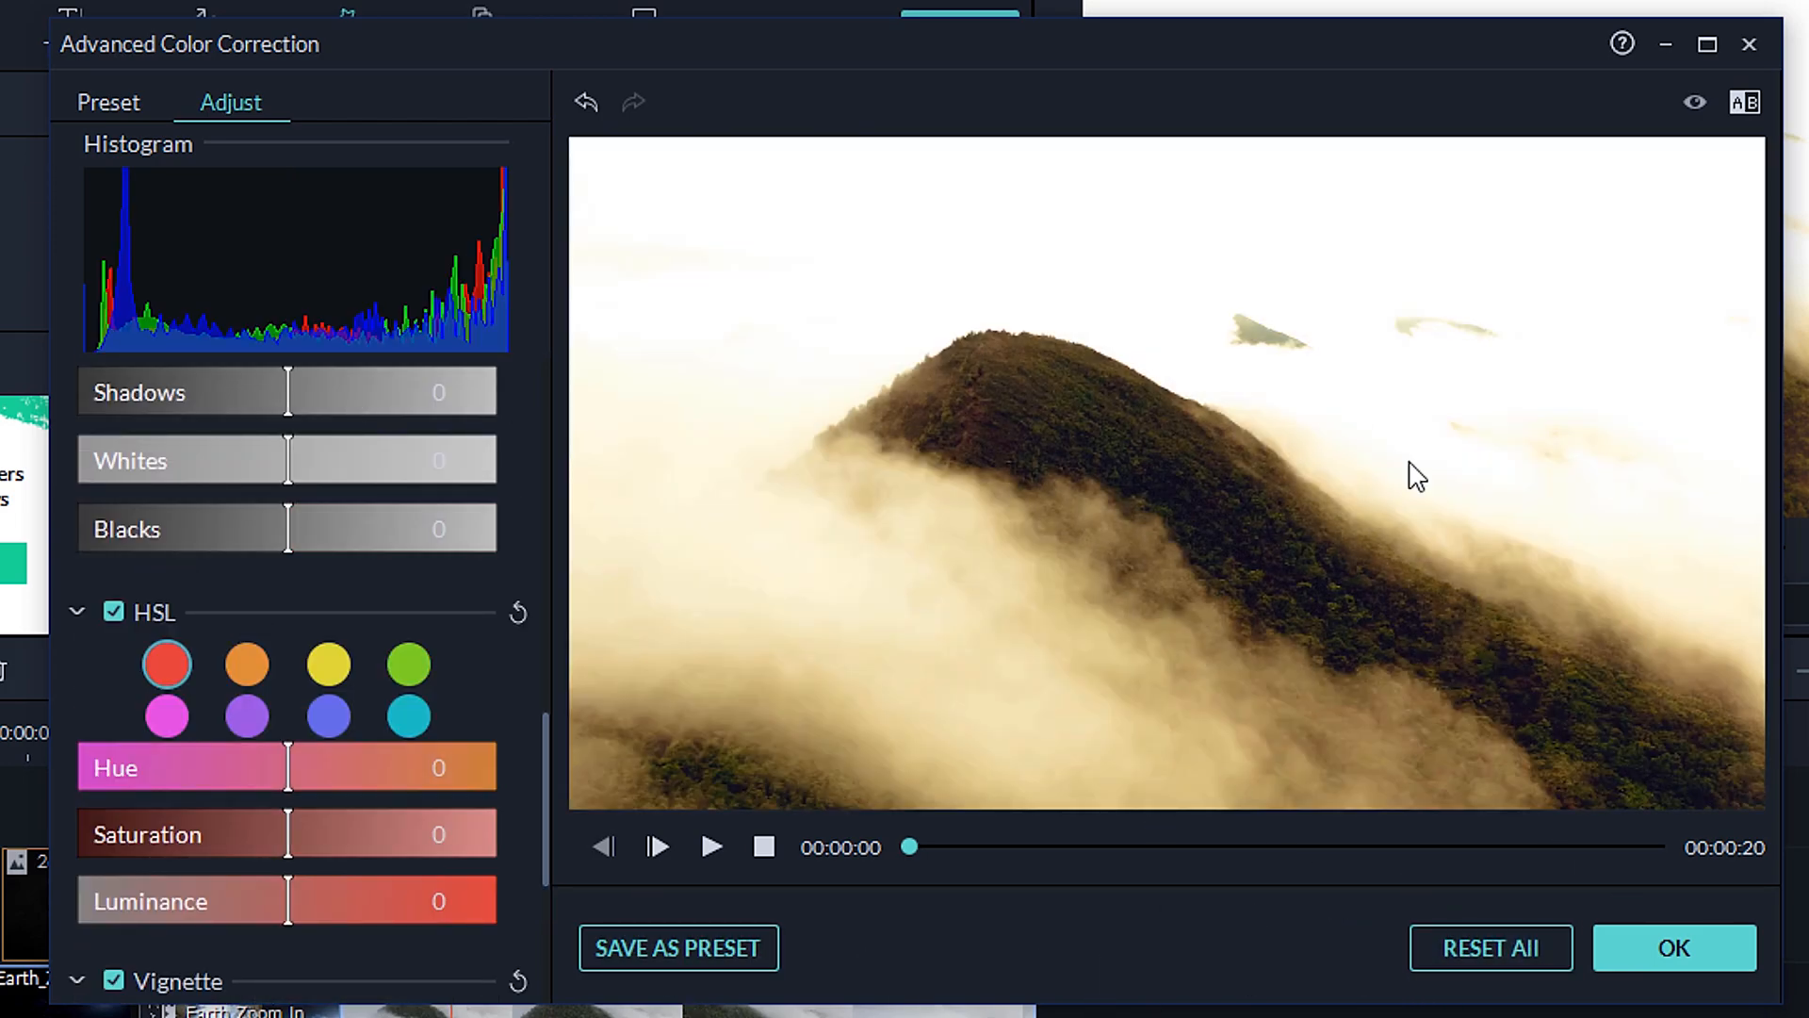
- Apply the Gravity color preset to the Mountain - 34608 clip and confirm the correction
{"action": "left_click", "coordinate": [108, 102]}
{"action": "left_click", "coordinate": [203, 312]}
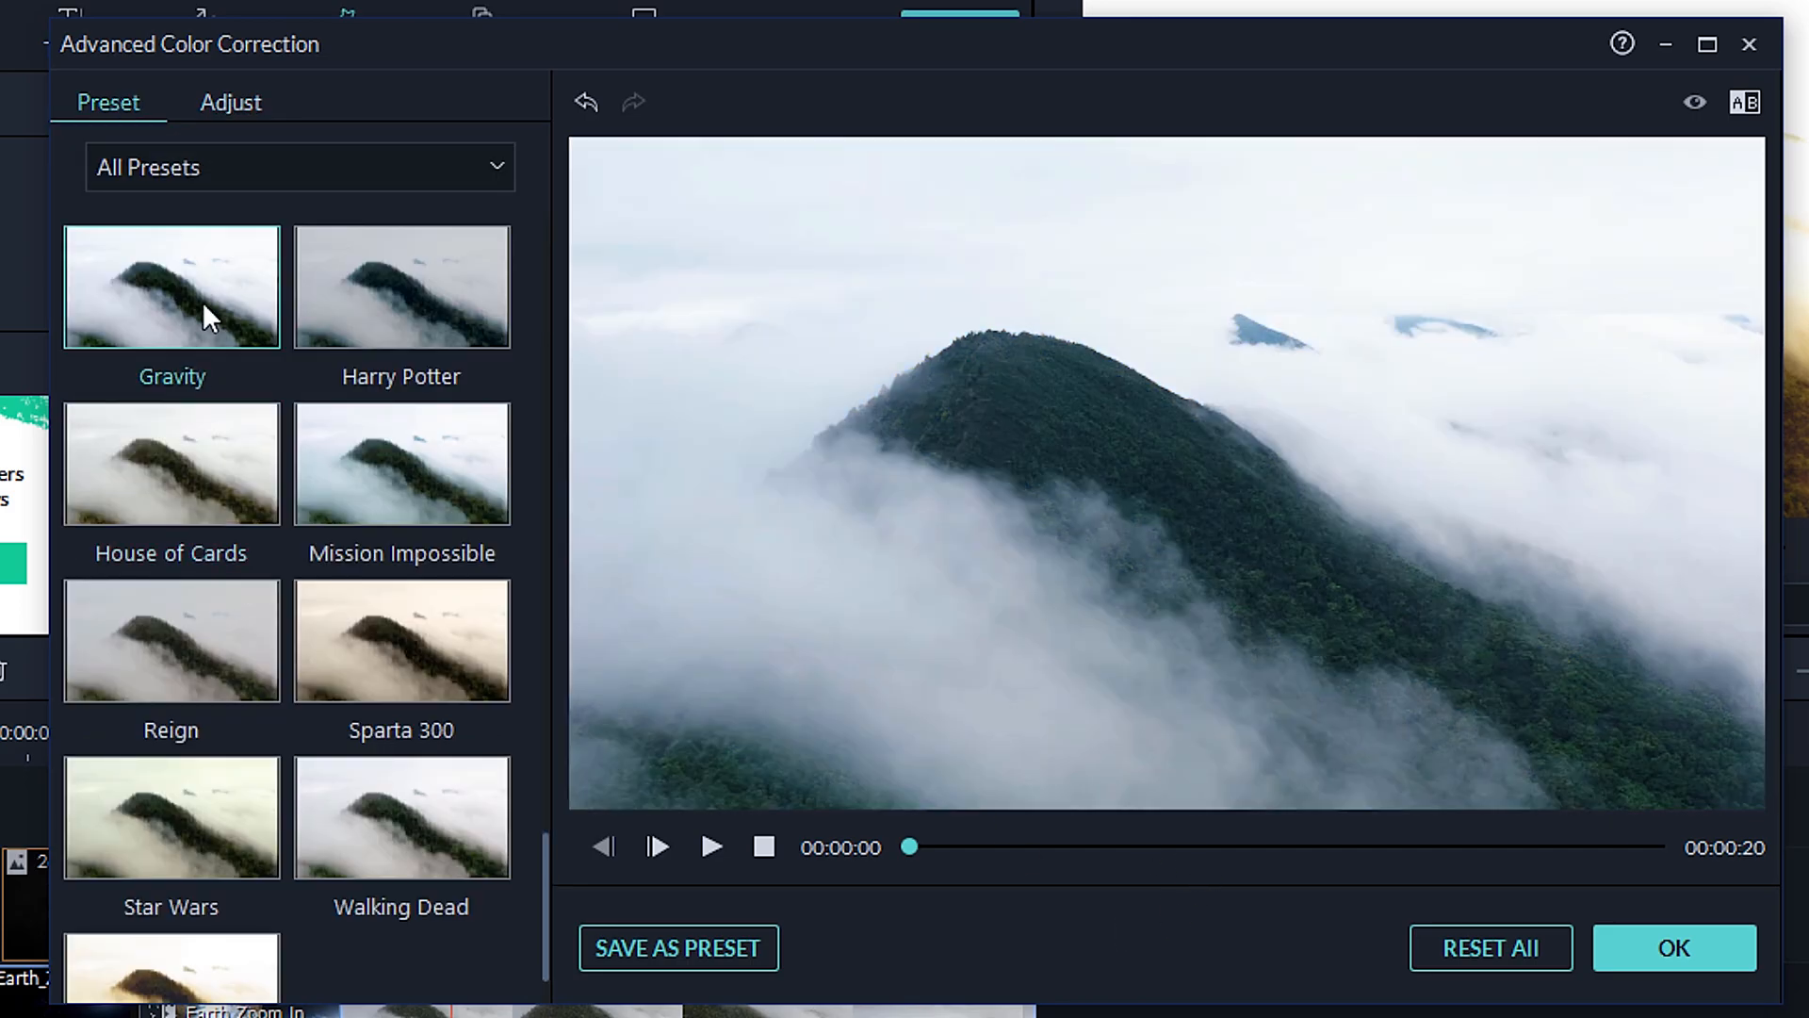
{"action": "left_click", "coordinate": [1664, 955]}
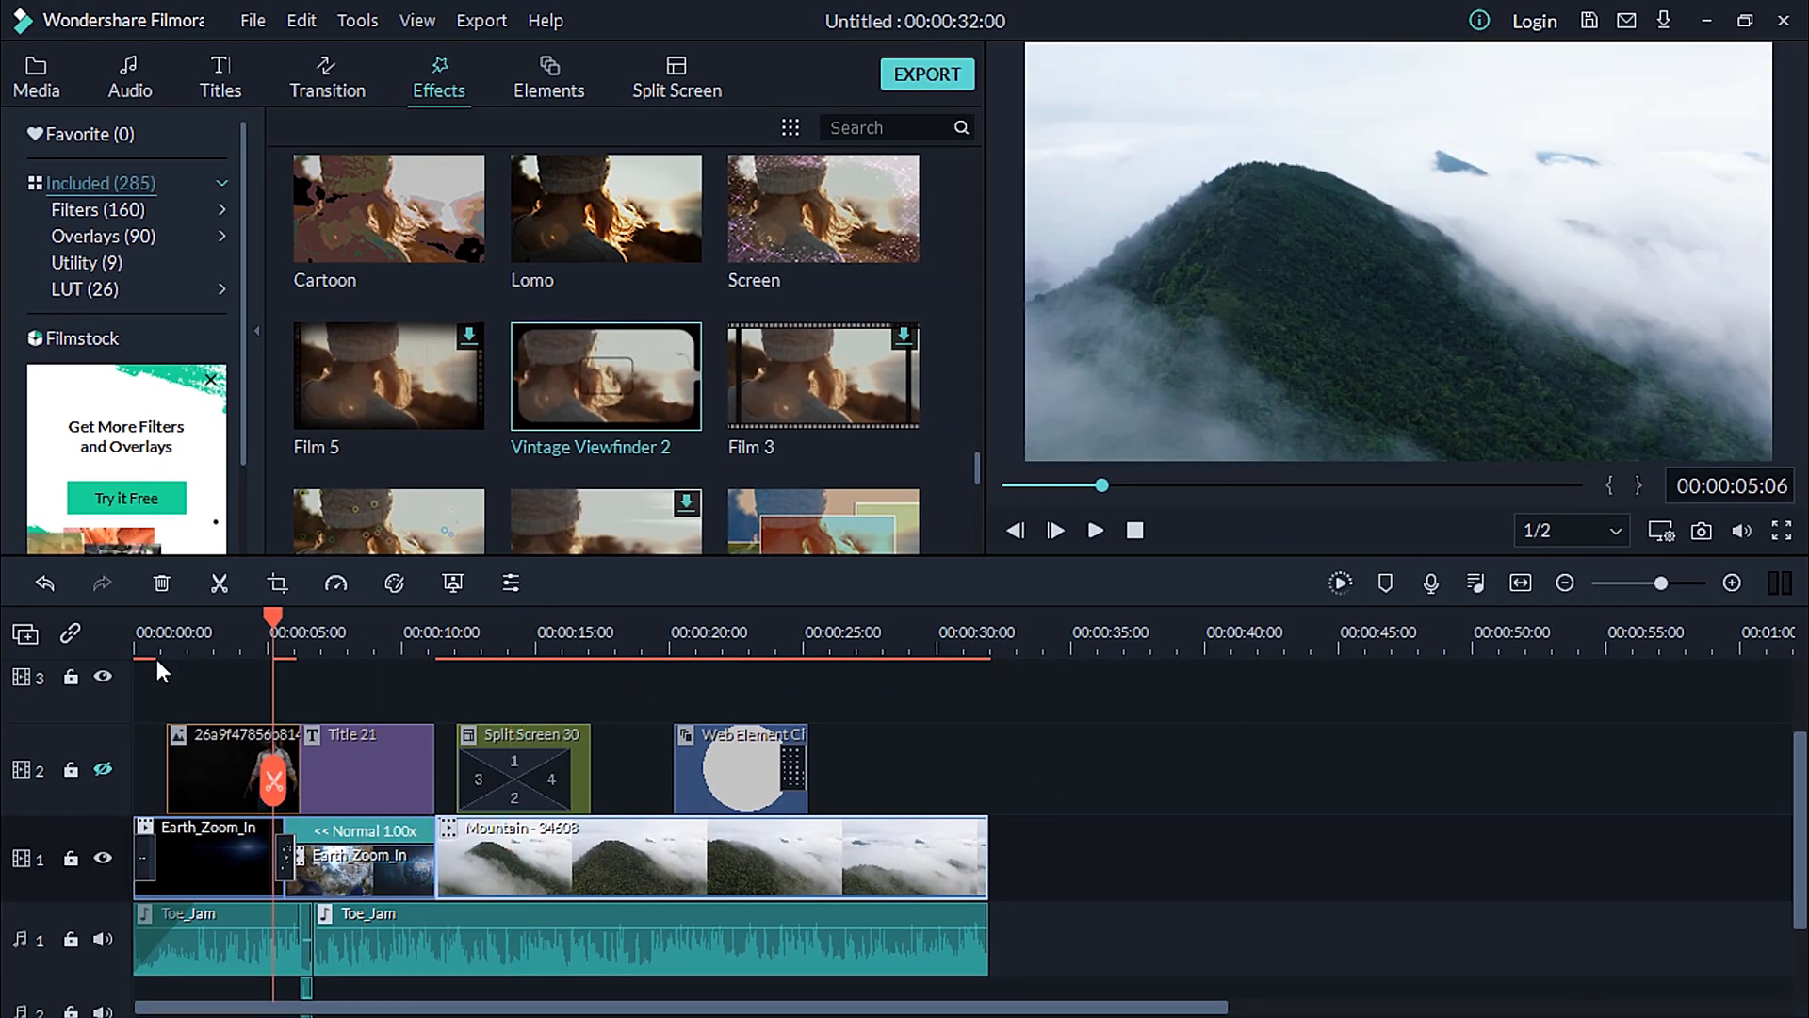
- Scrub along the timeline and play back the edited footage
{"action": "left_click_drag", "start_coordinate": [223, 647], "coordinate": [4, 669]}
{"action": "left_click", "coordinate": [936, 649]}
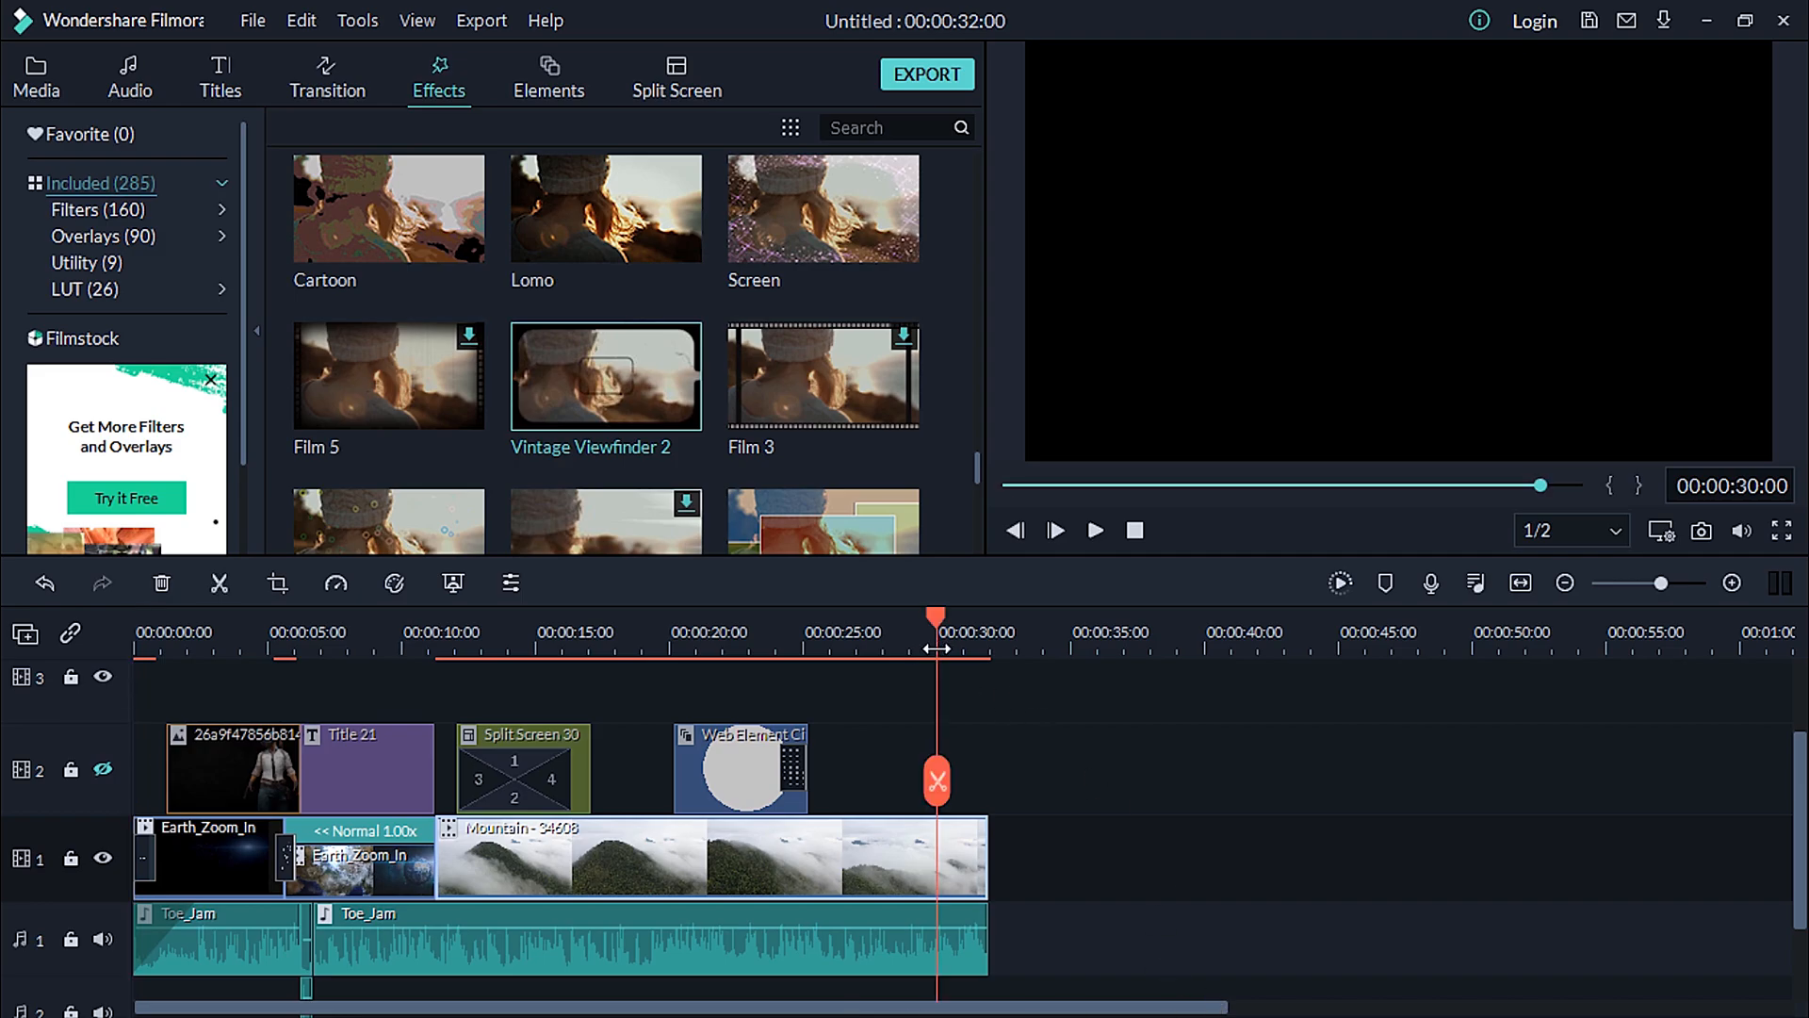
{"action": "key", "text": "space"}
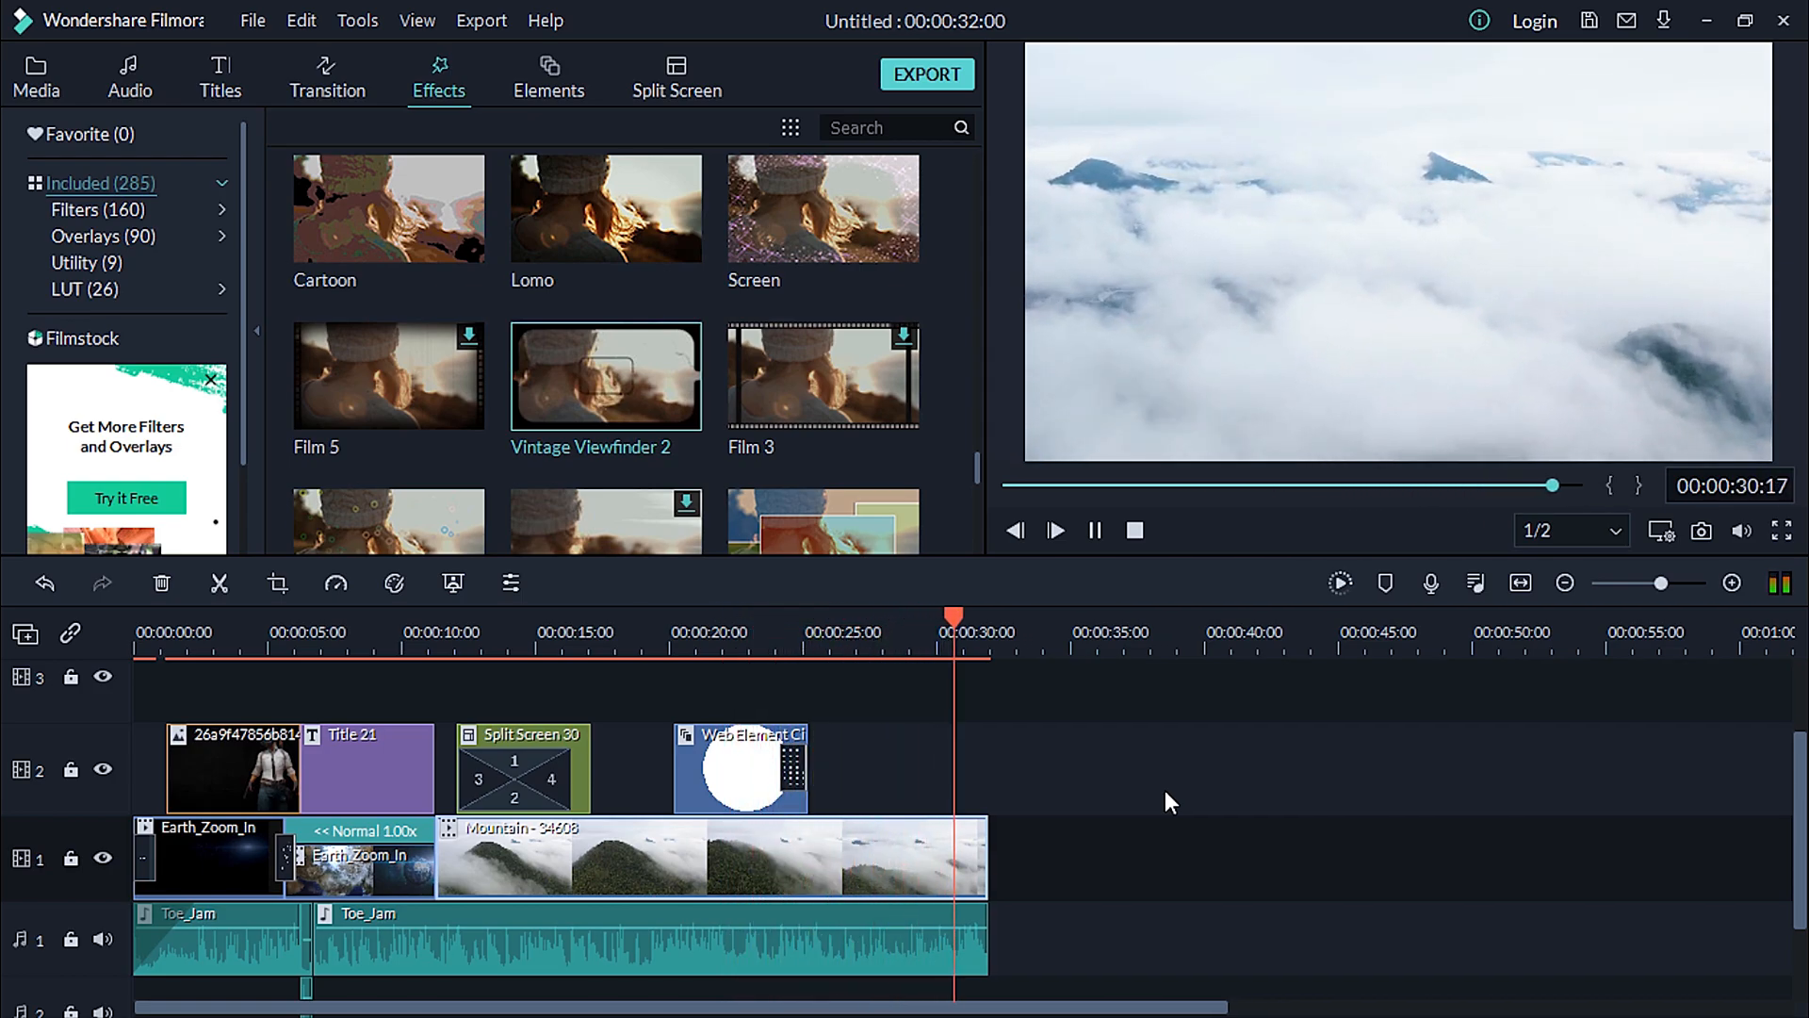
- Open the export settings for the project and choose the Wondershare Filmora 9 Output folder as the save location
{"action": "left_click", "coordinate": [938, 85]}
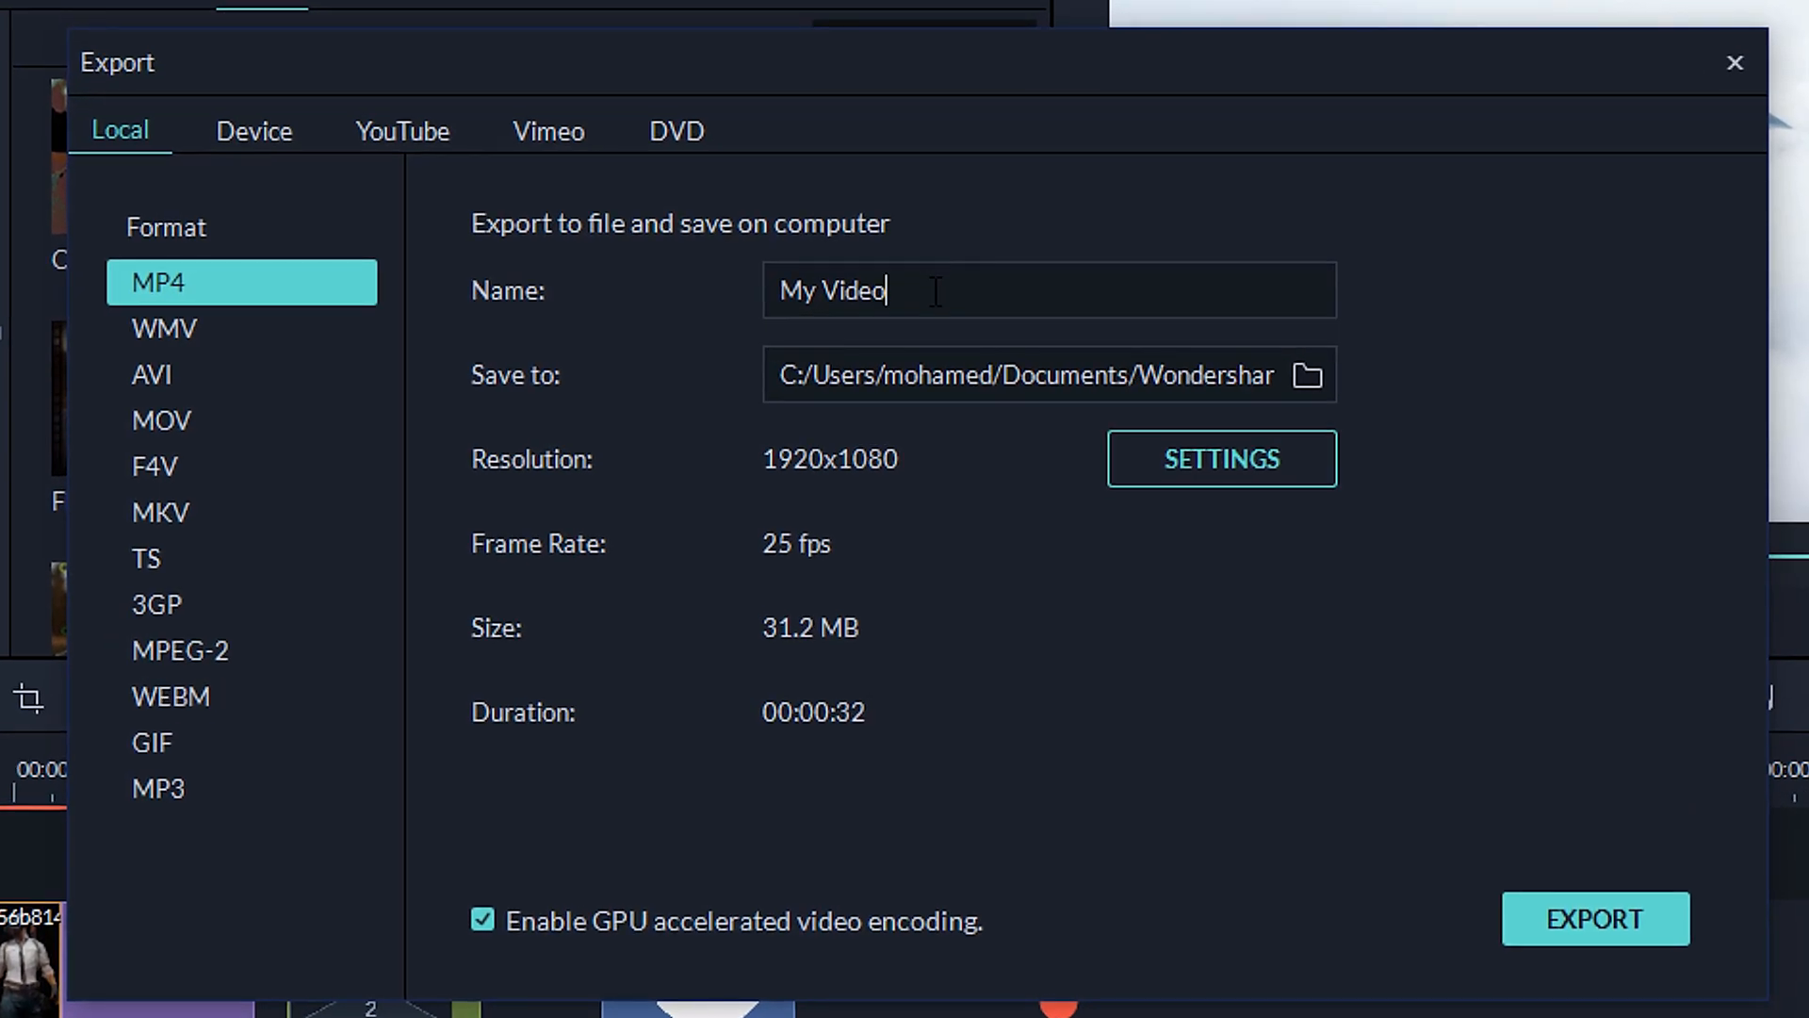
{"action": "left_click", "coordinate": [1308, 375]}
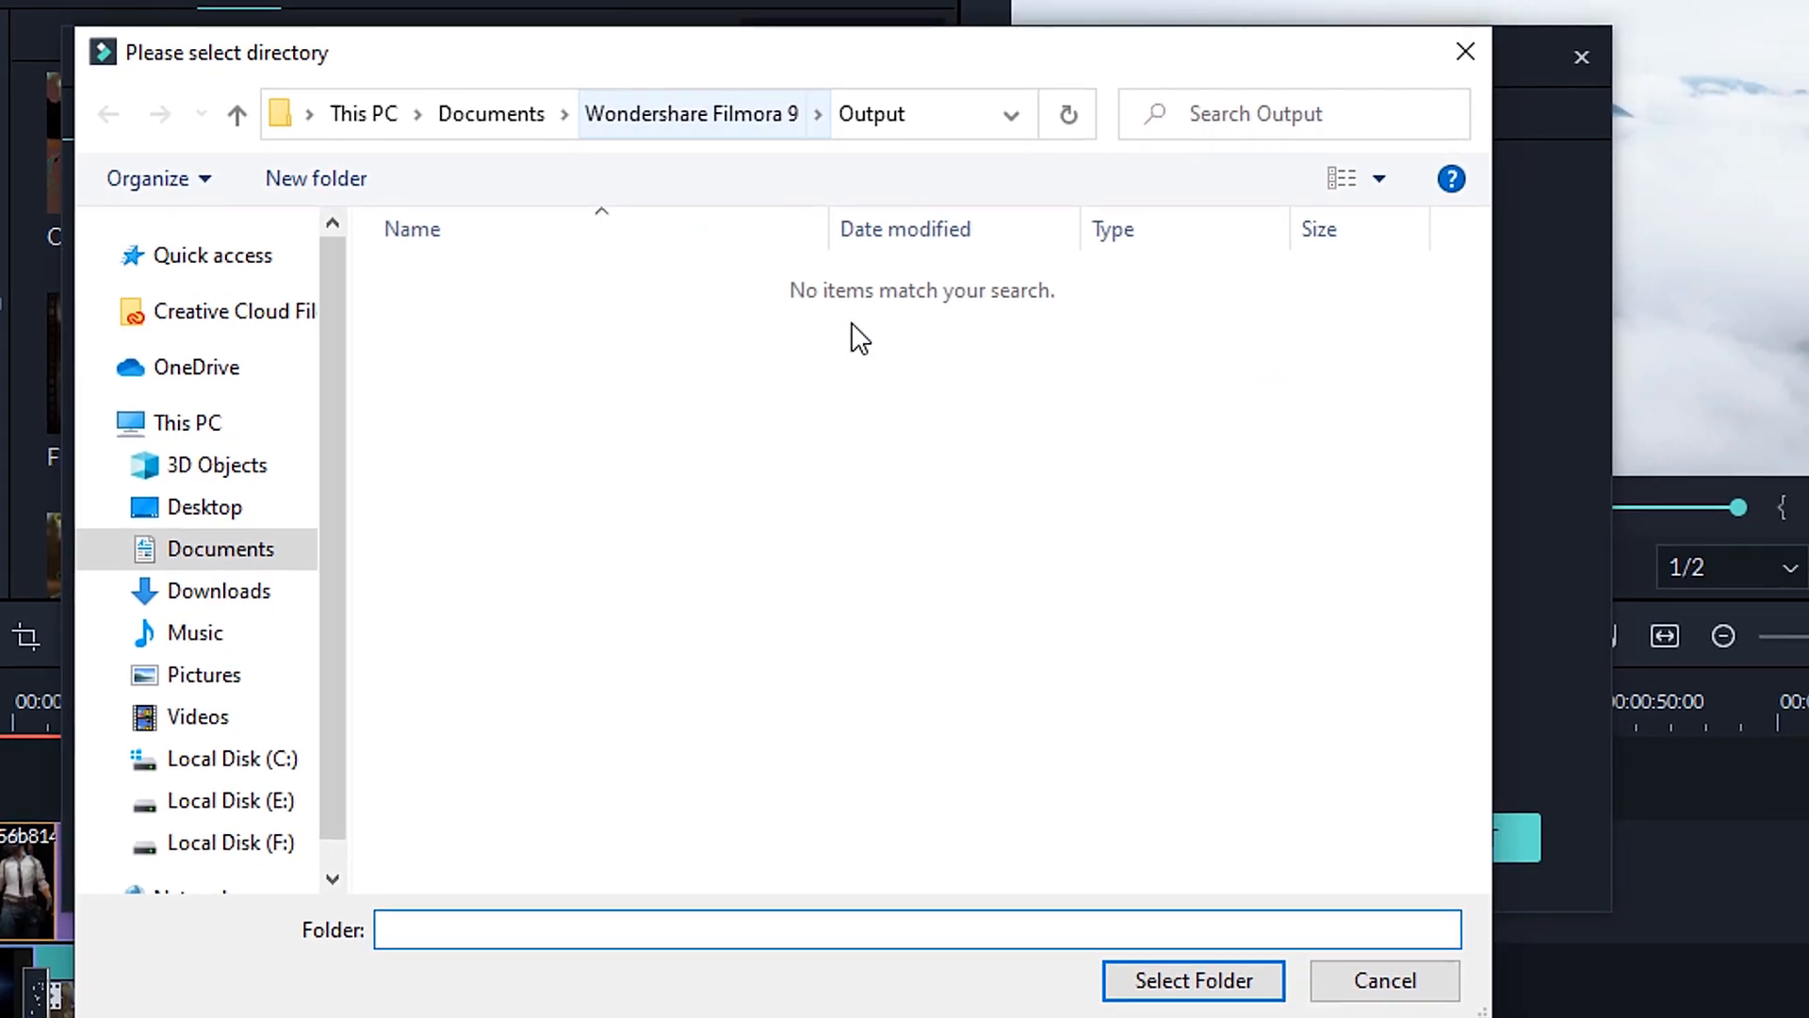
{"action": "left_click", "coordinate": [1191, 980]}
- Set the MP4 export to Best quality with a 4096x2160 resolution at 25 fps and confirm the settings
{"action": "left_click", "coordinate": [1063, 420]}
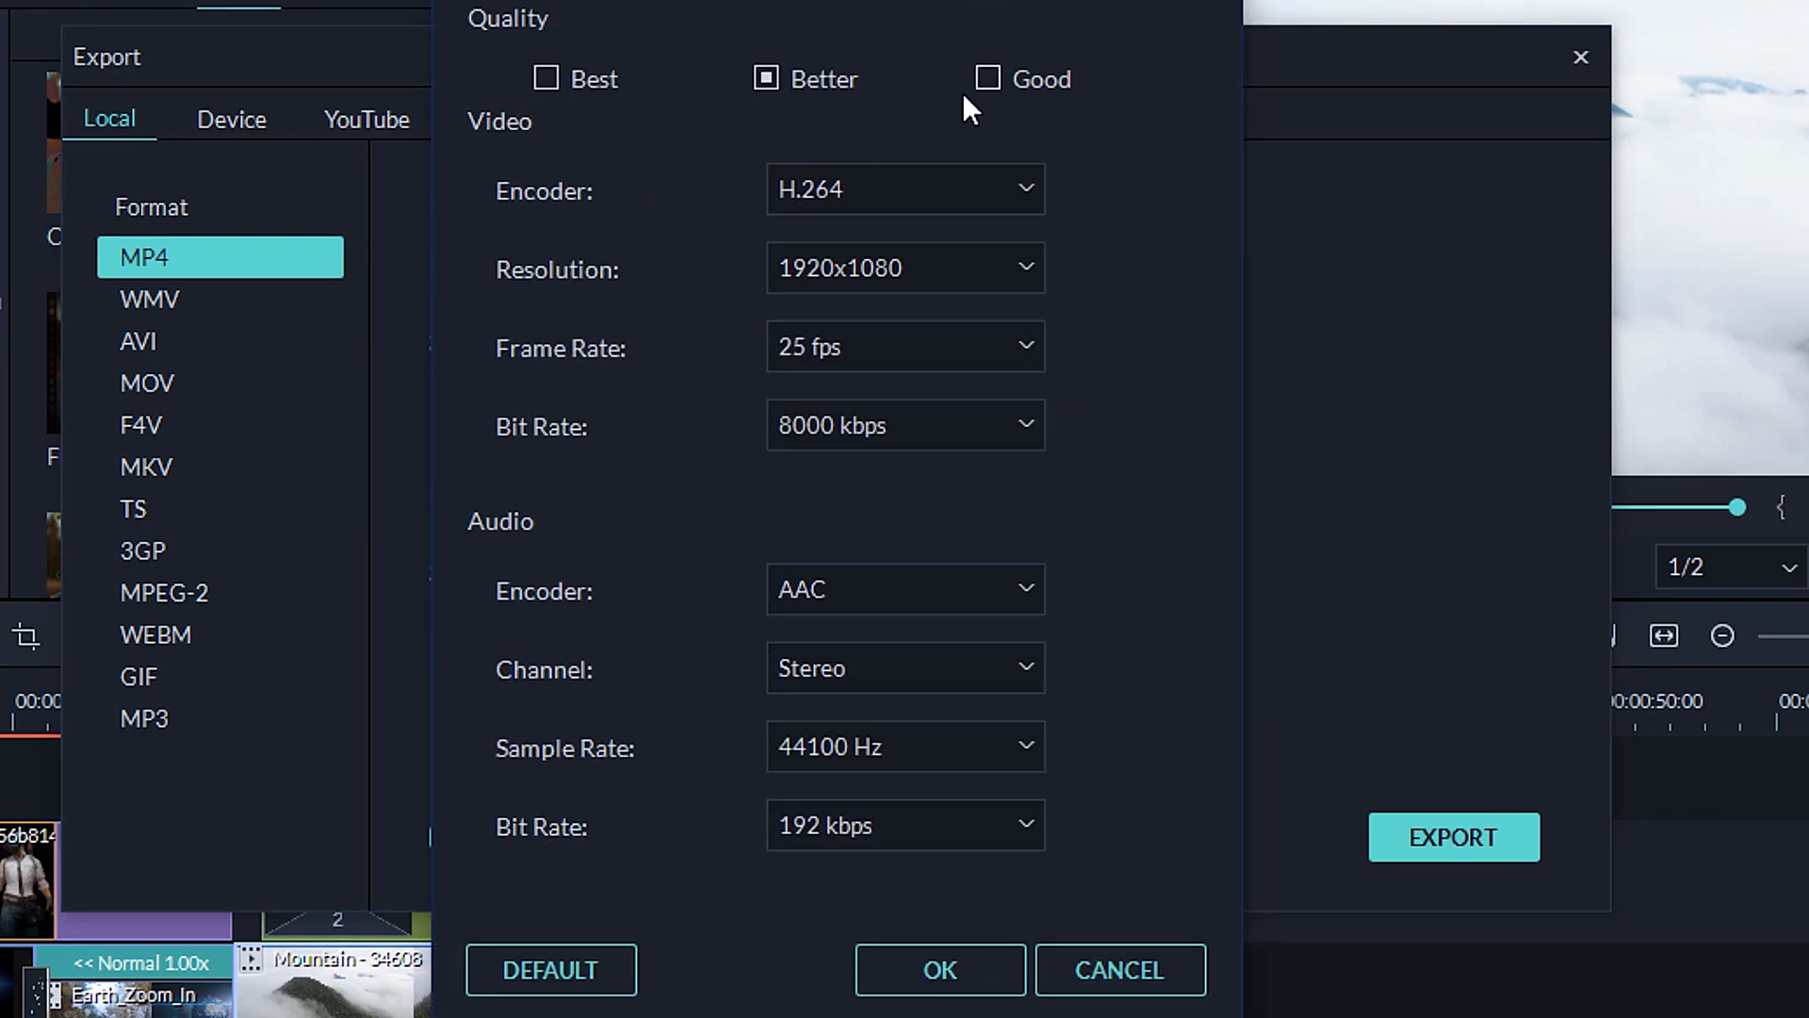
{"action": "left_click", "coordinate": [1009, 267]}
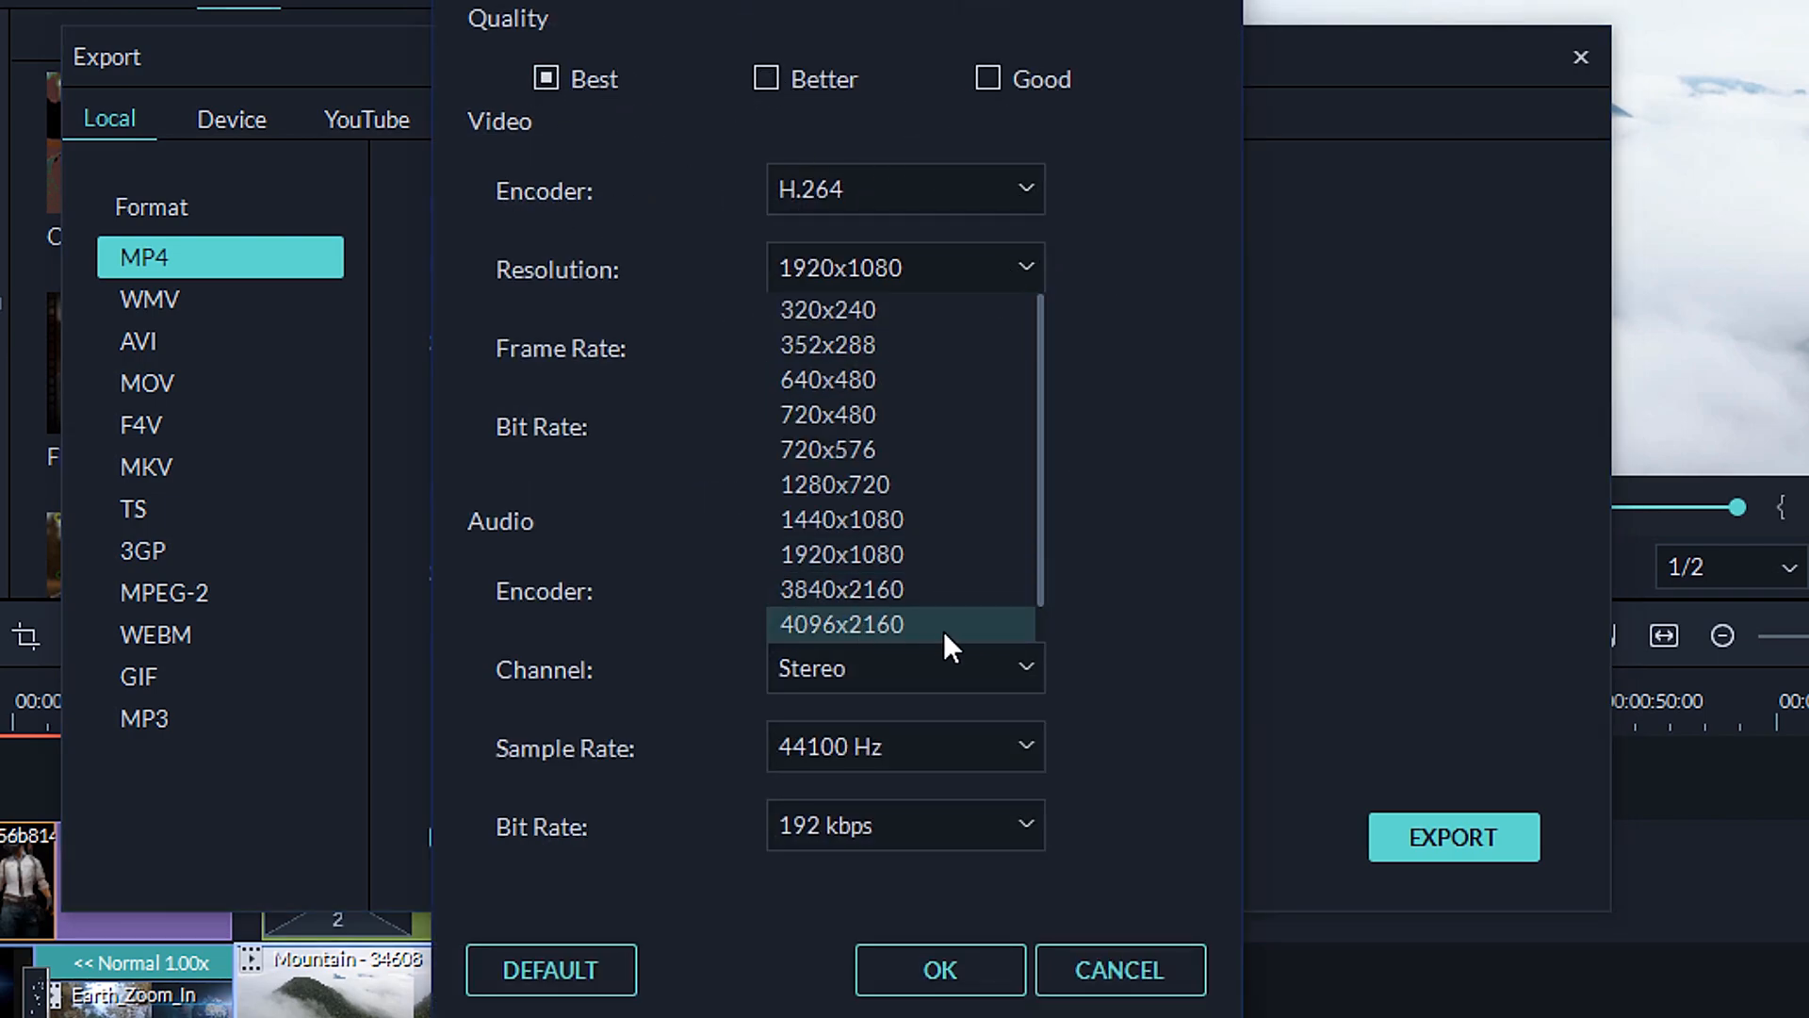
{"action": "left_click", "coordinate": [882, 624]}
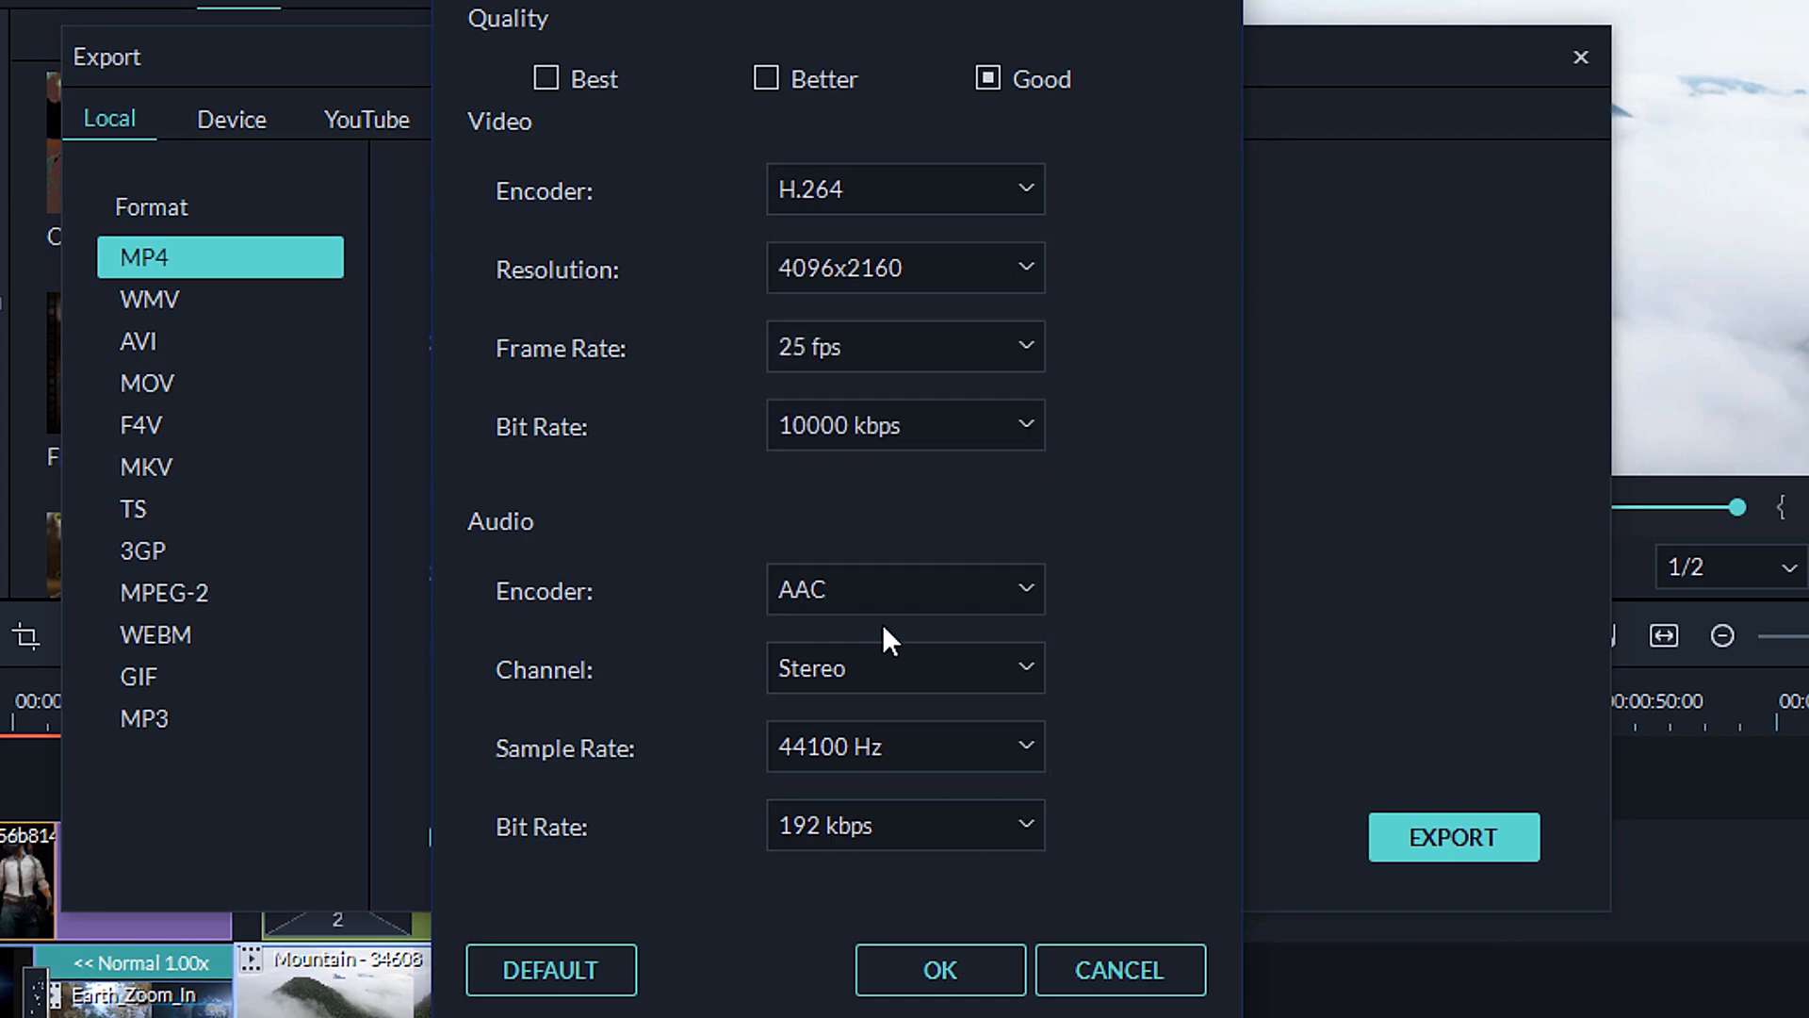
{"action": "left_click", "coordinate": [1025, 343]}
{"action": "left_click", "coordinate": [558, 453]}
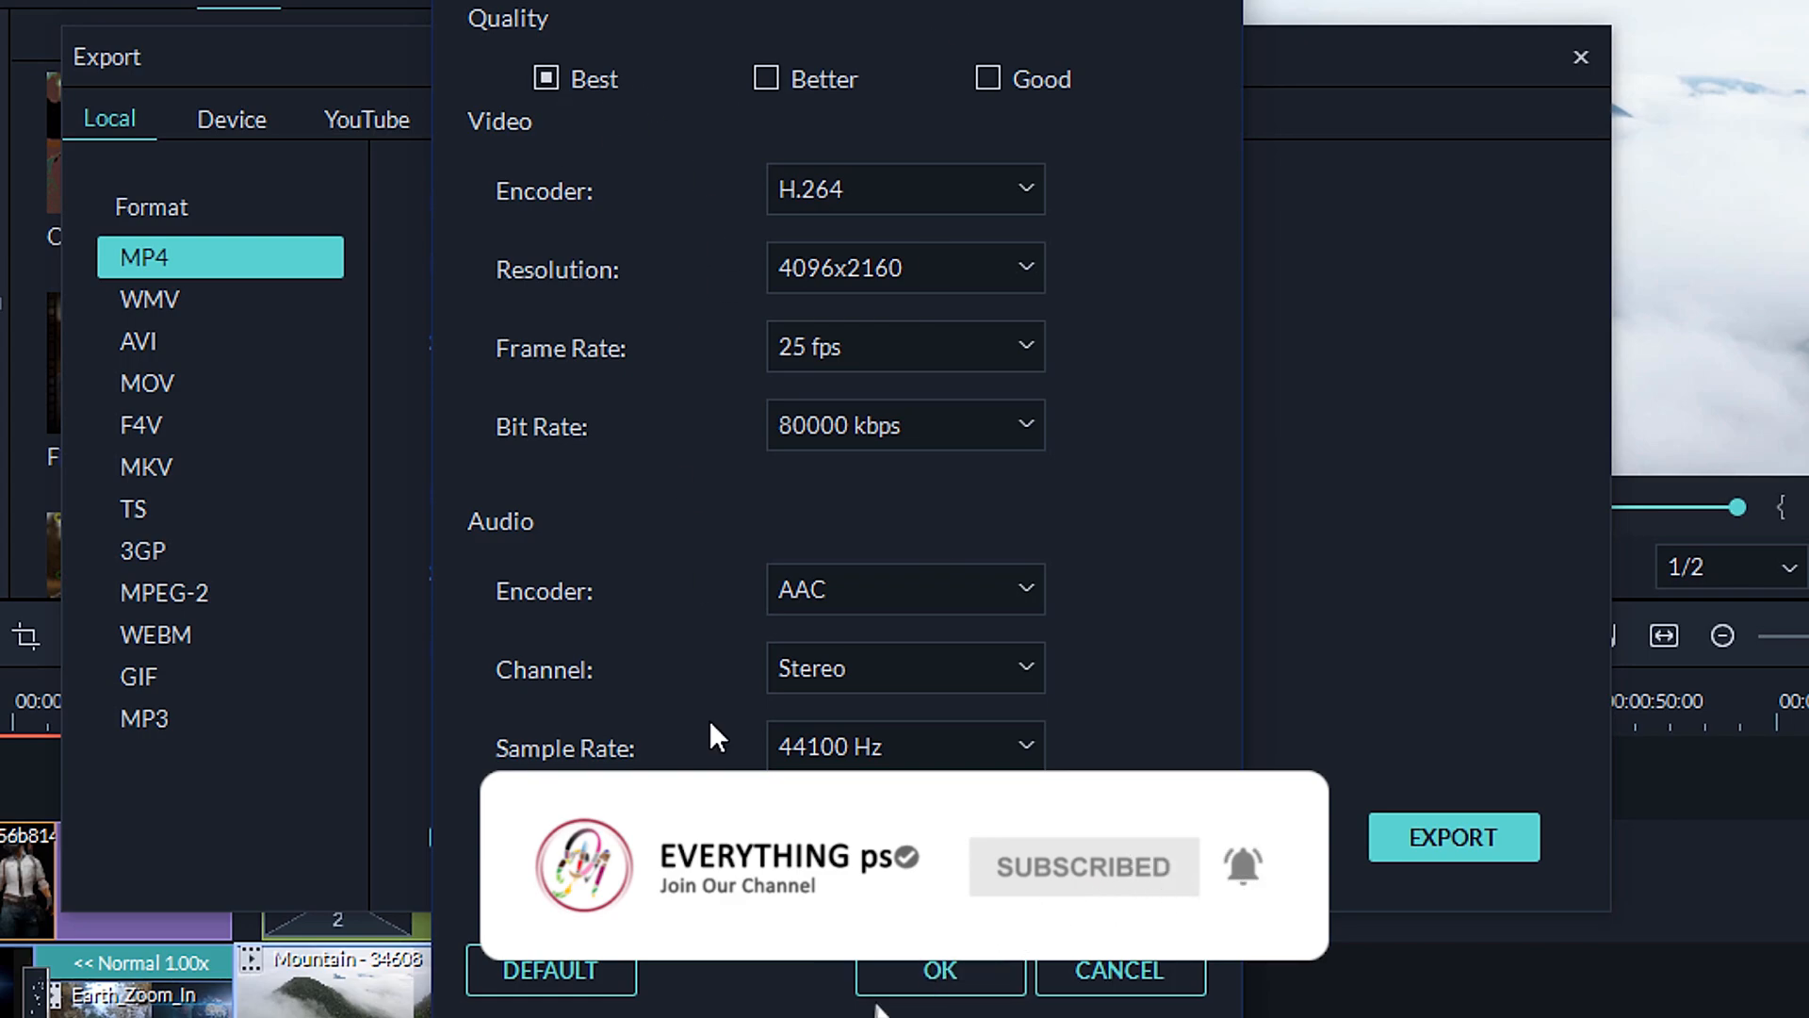
{"action": "left_click", "coordinate": [921, 973]}
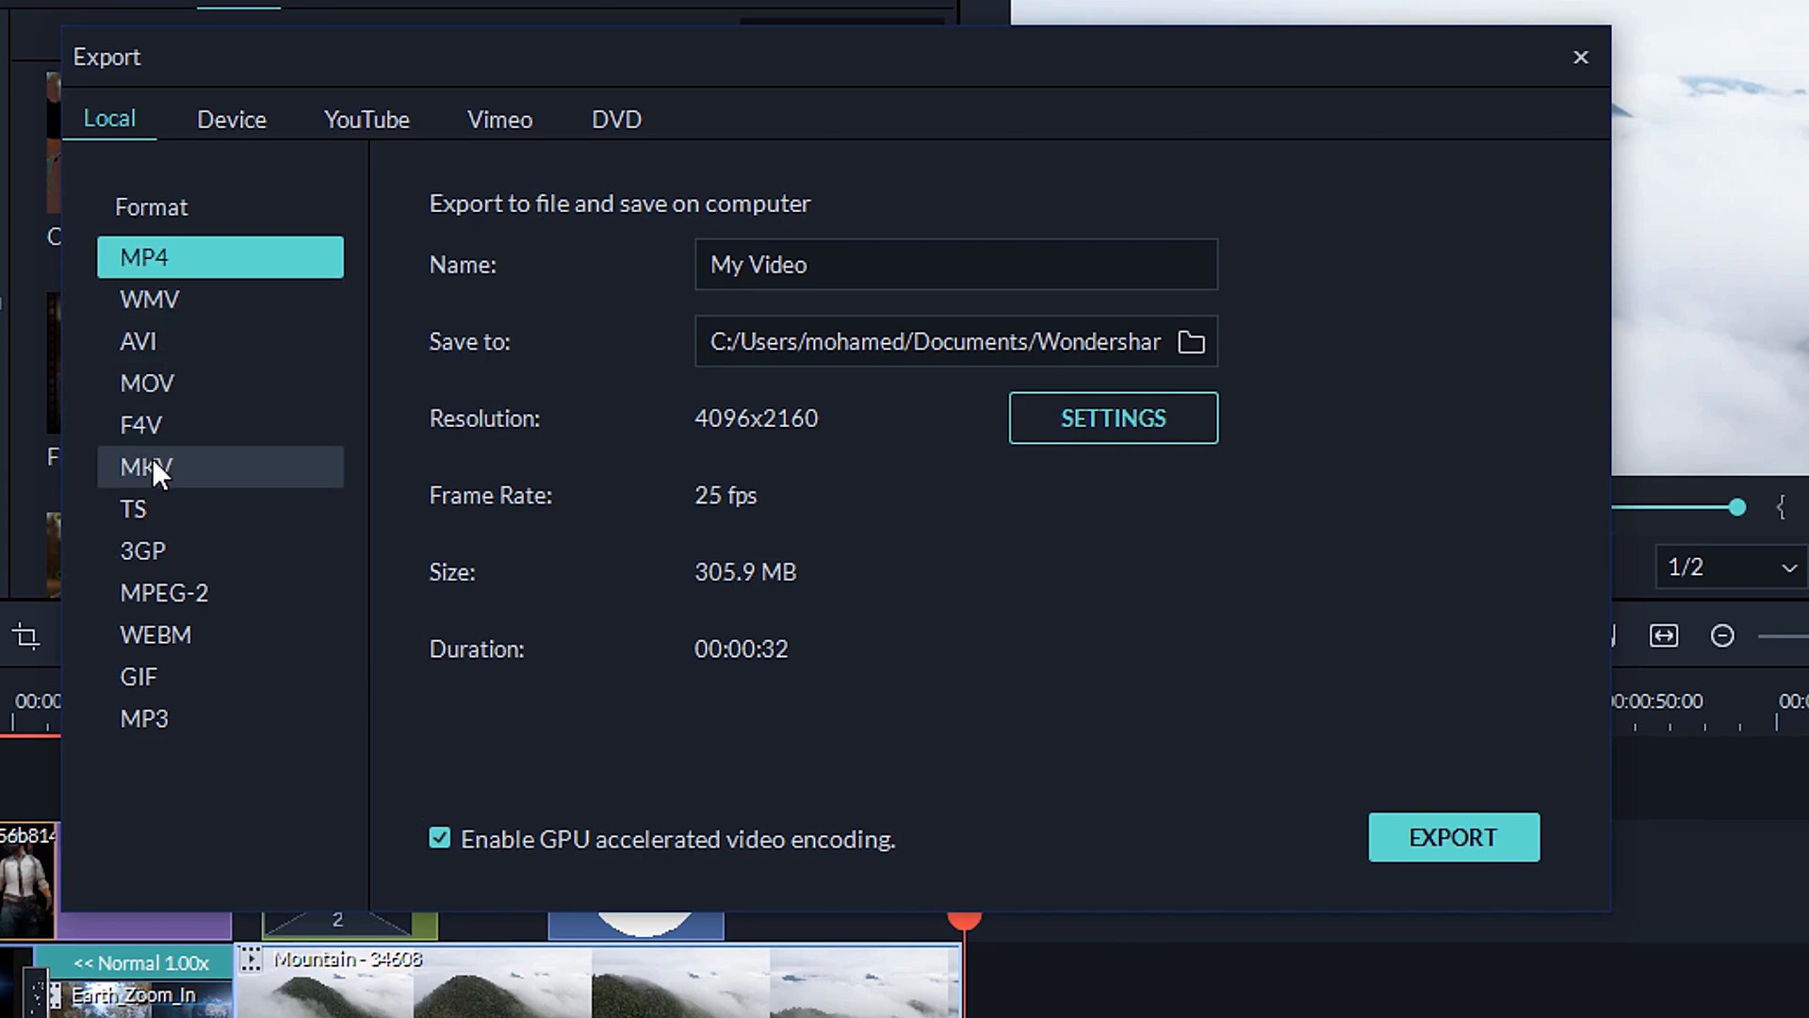
- Examine the export options for devices, YouTube, Vimeo and DVD
{"action": "left_click", "coordinate": [243, 117]}
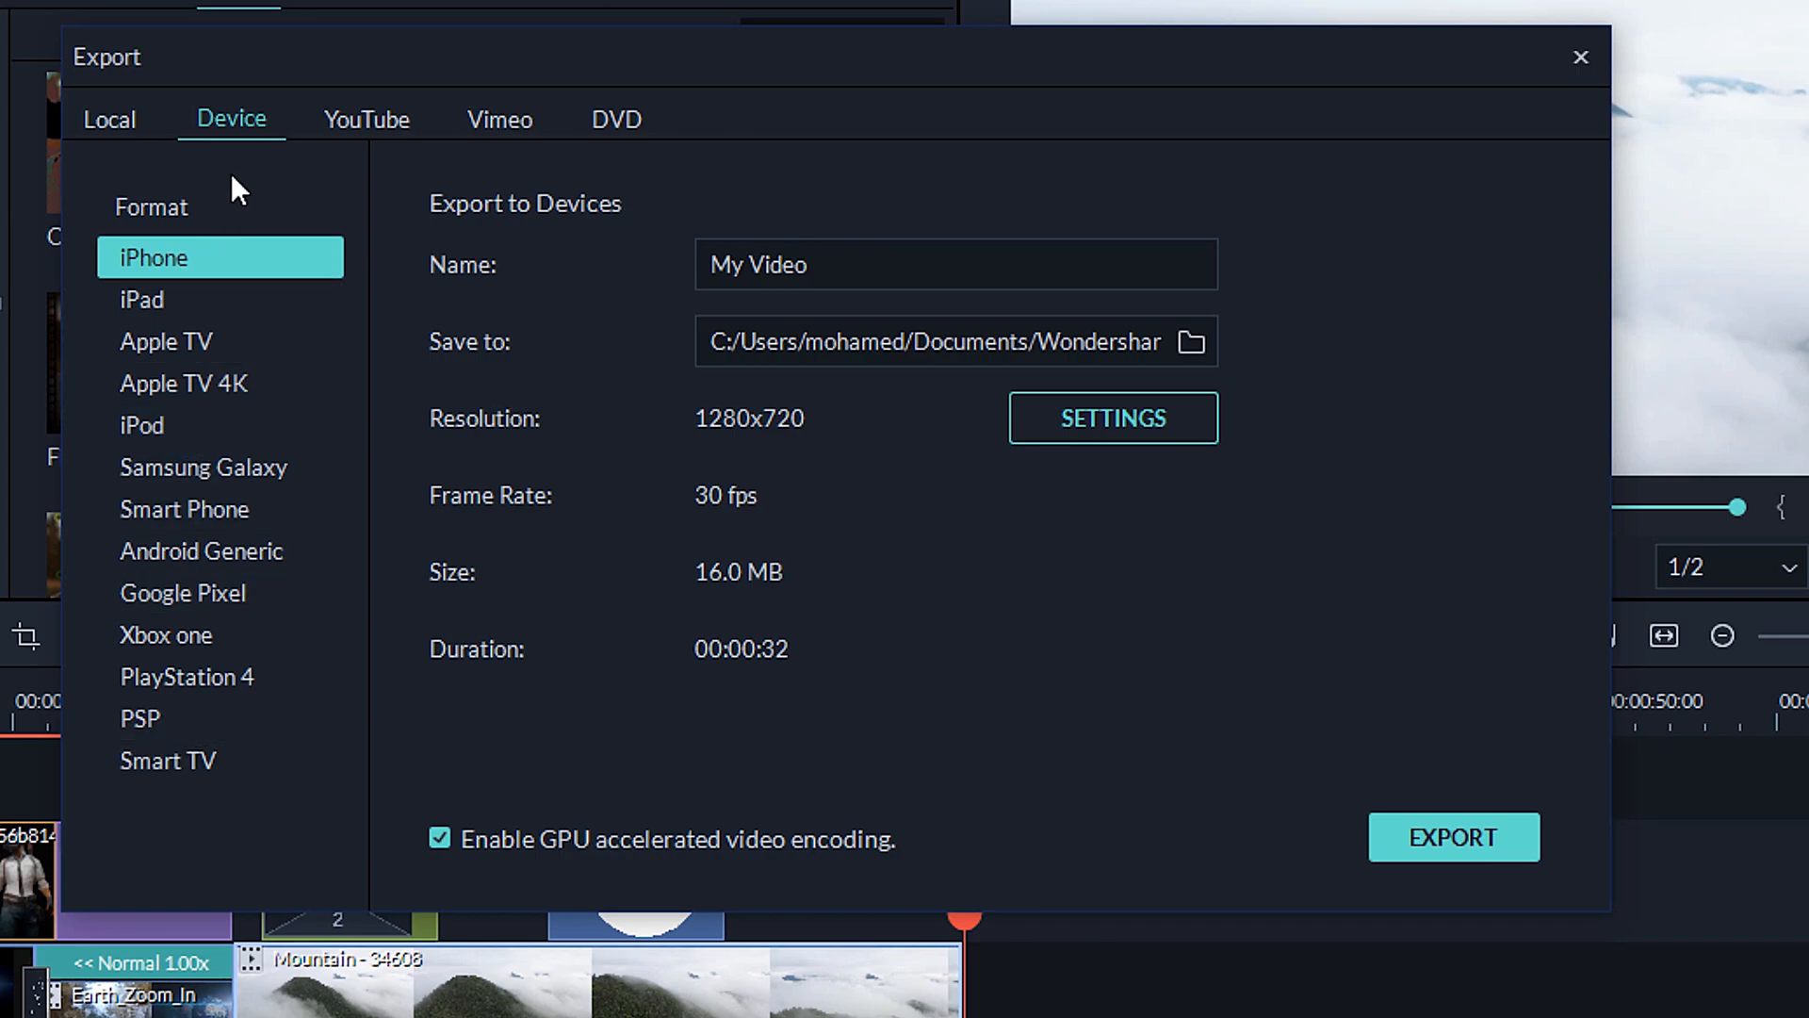
{"action": "left_click", "coordinate": [126, 116]}
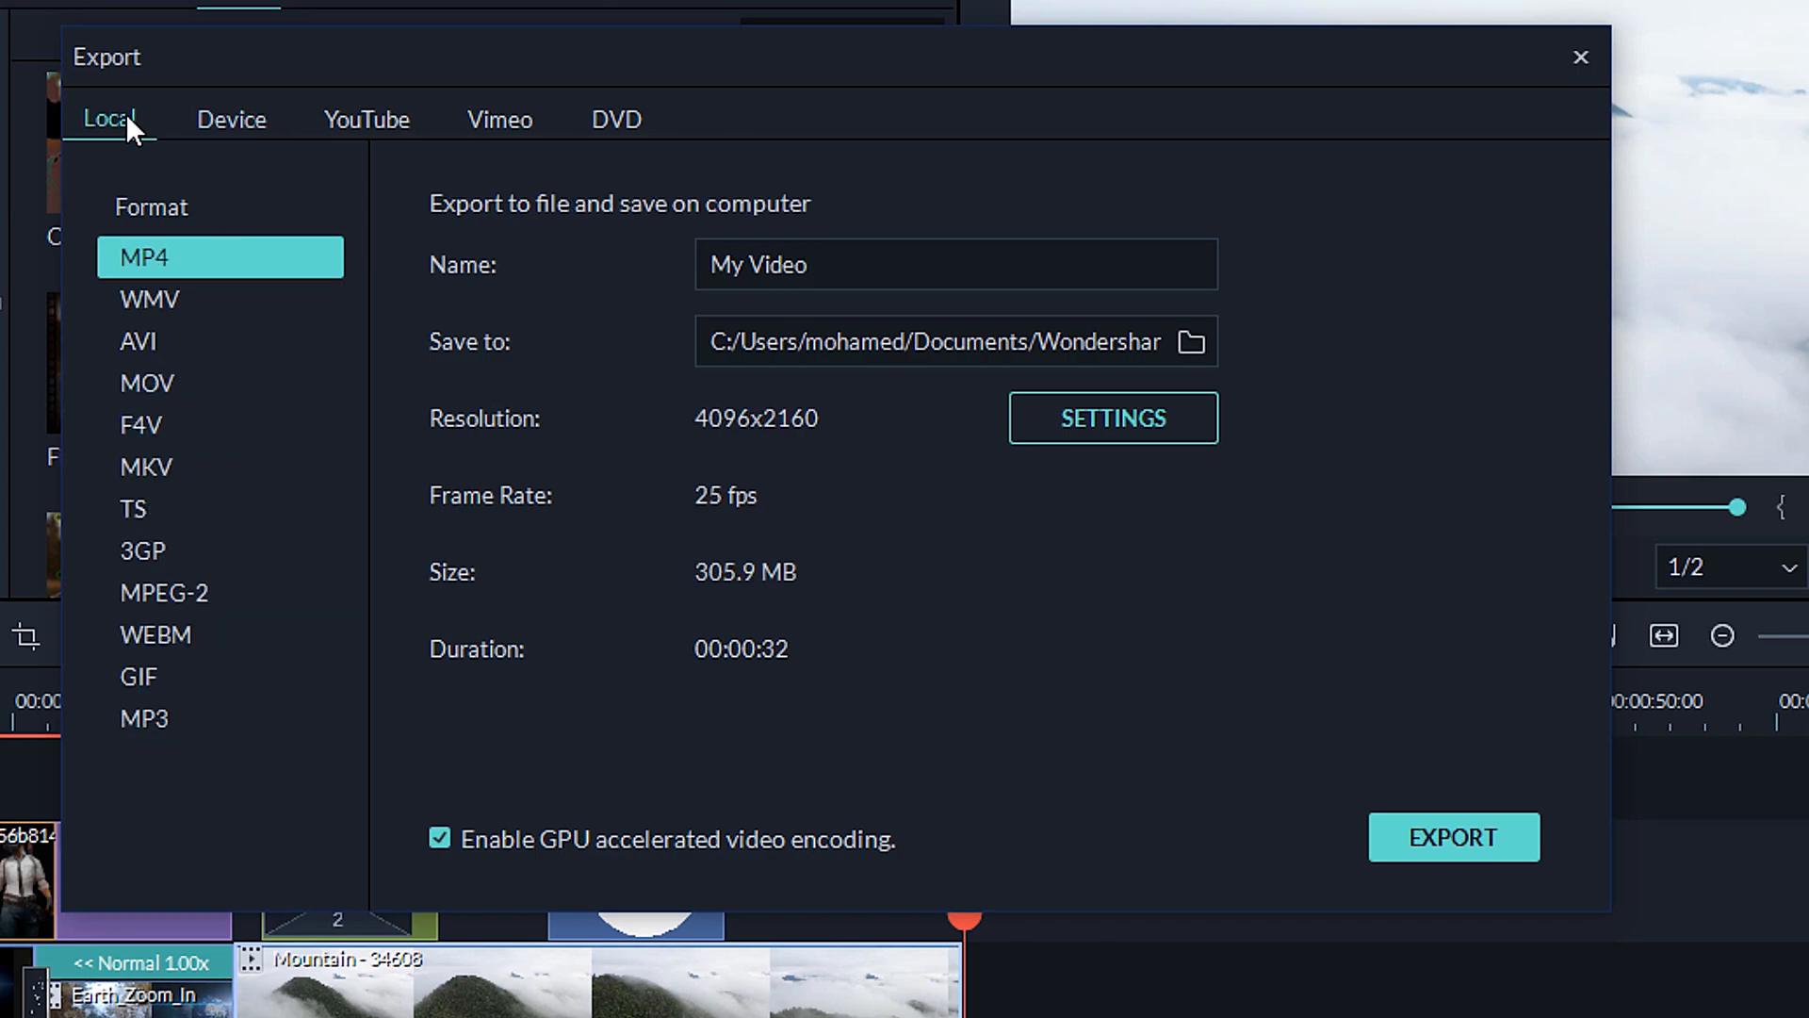
{"action": "left_click", "coordinate": [349, 117]}
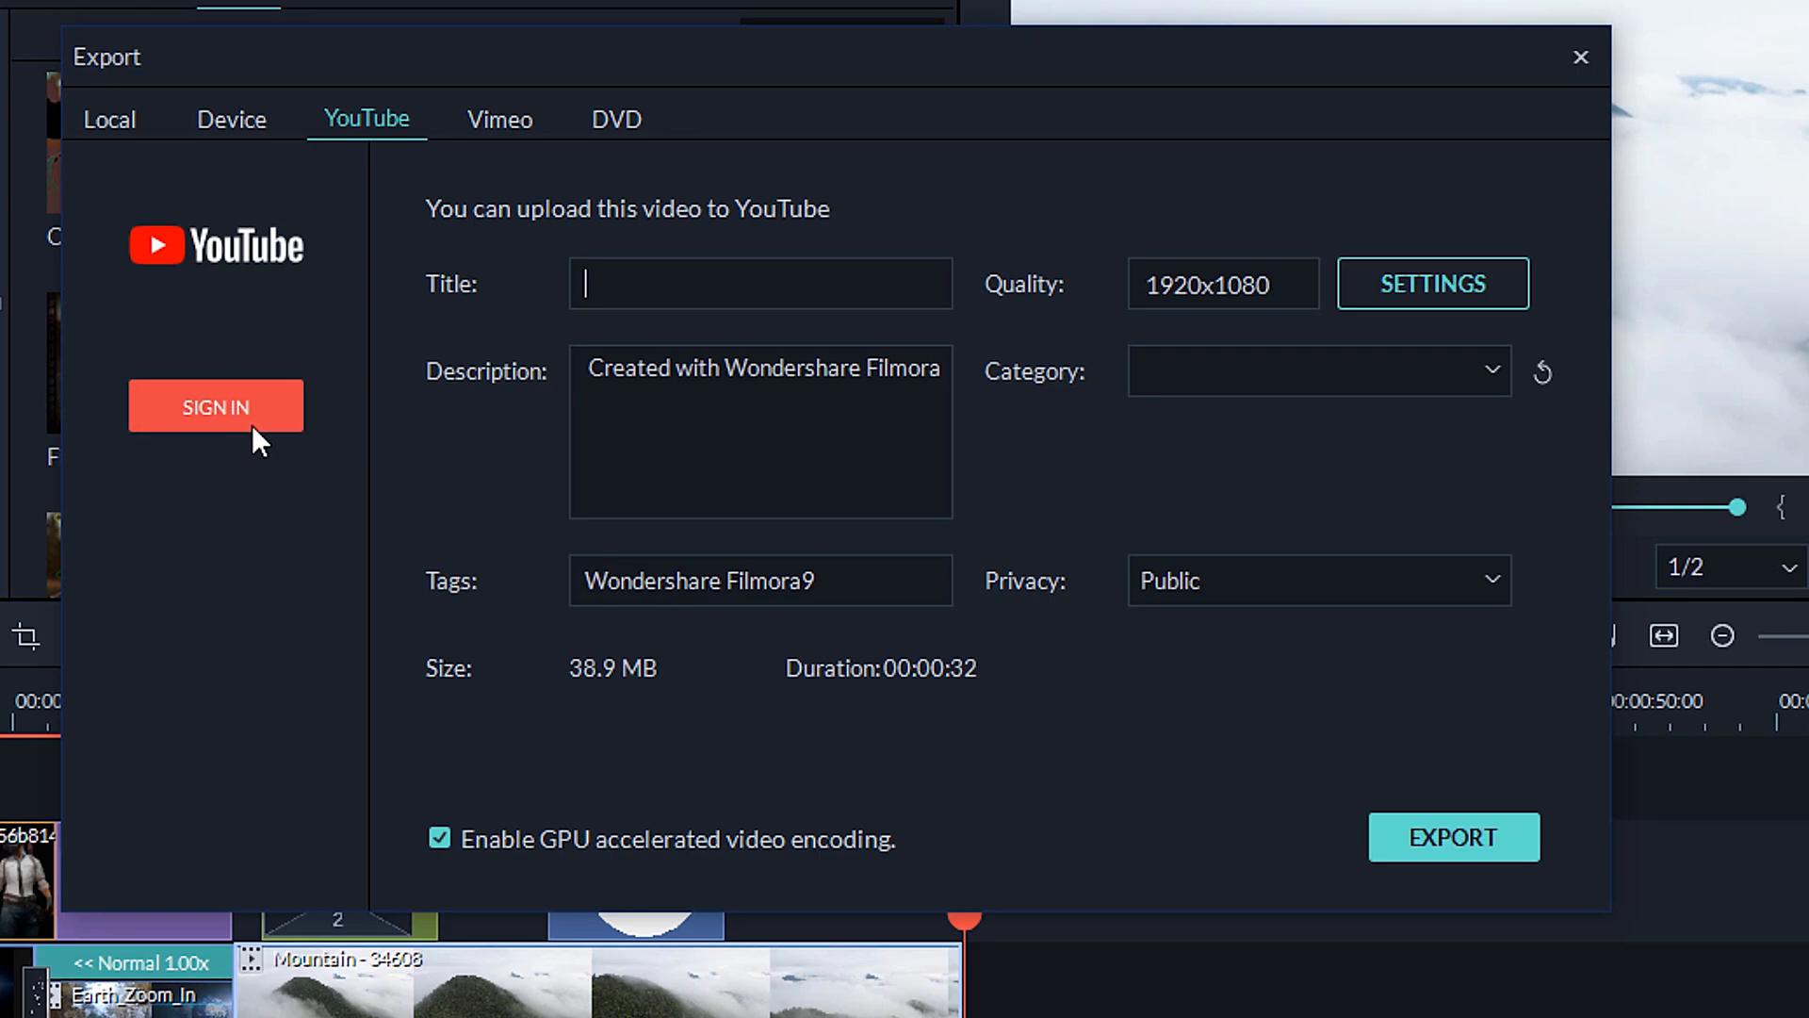
{"action": "left_click", "coordinate": [500, 115]}
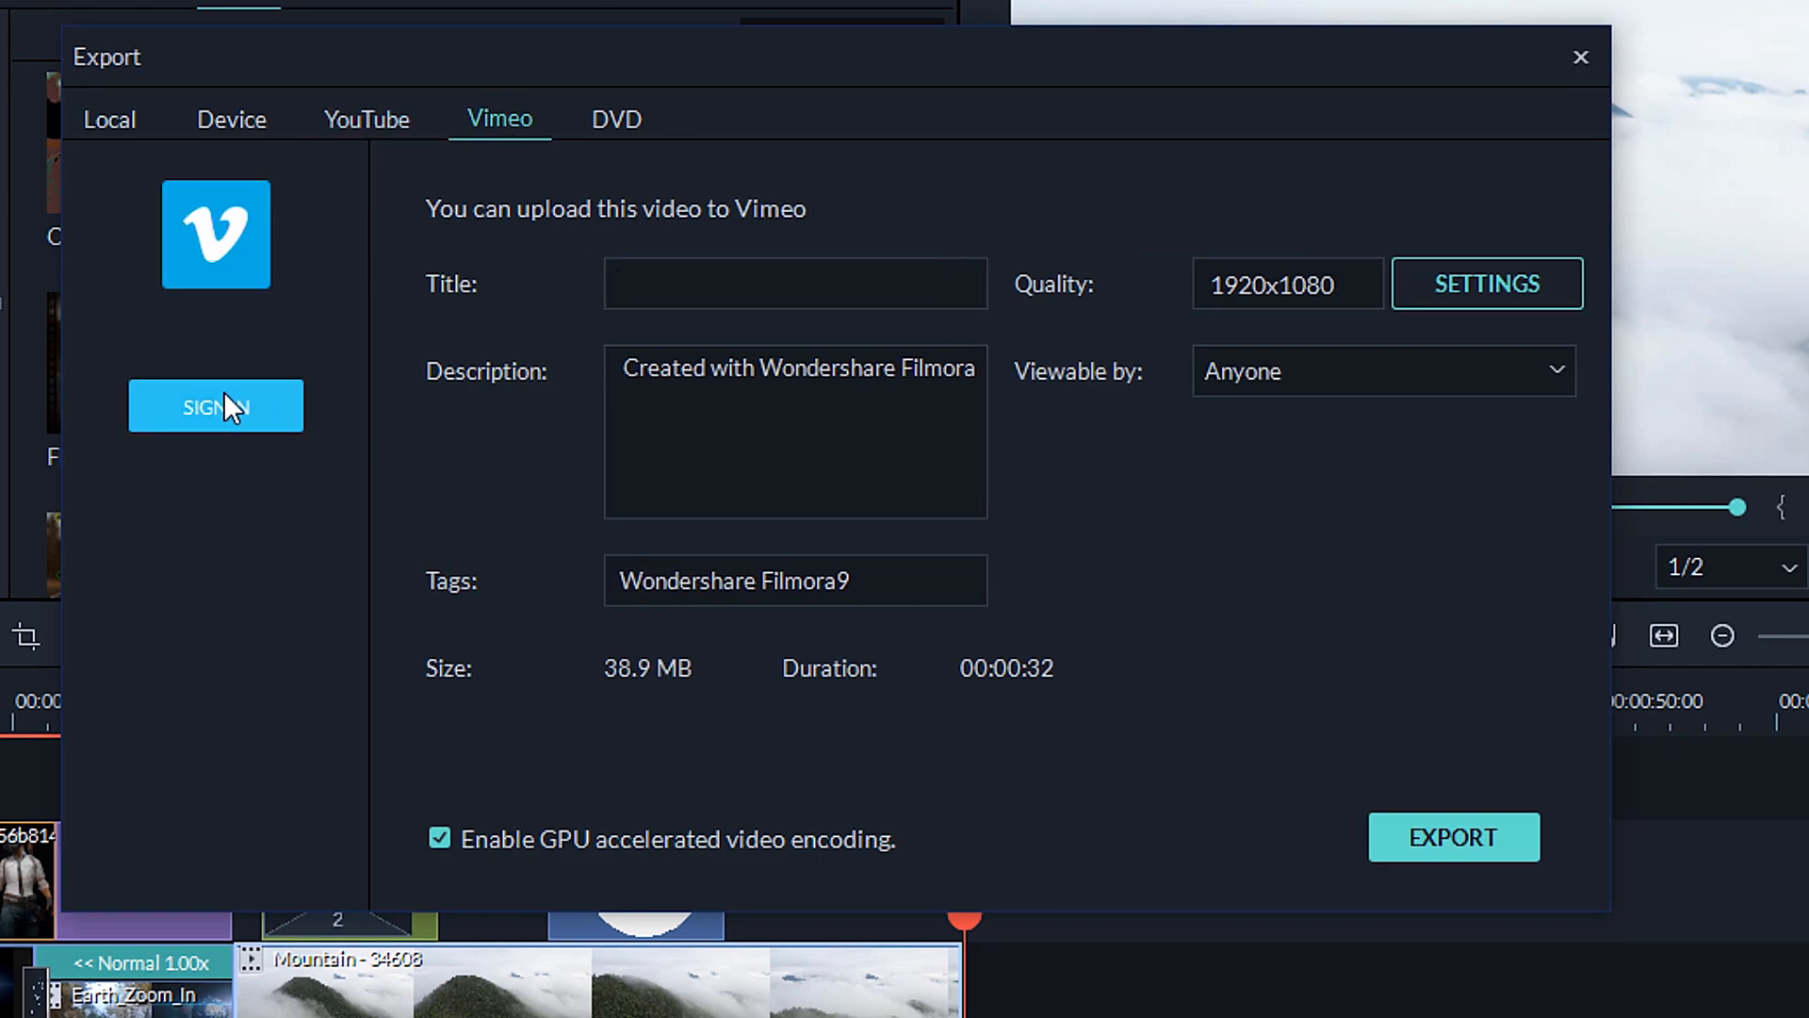
{"action": "left_click", "coordinate": [618, 114]}
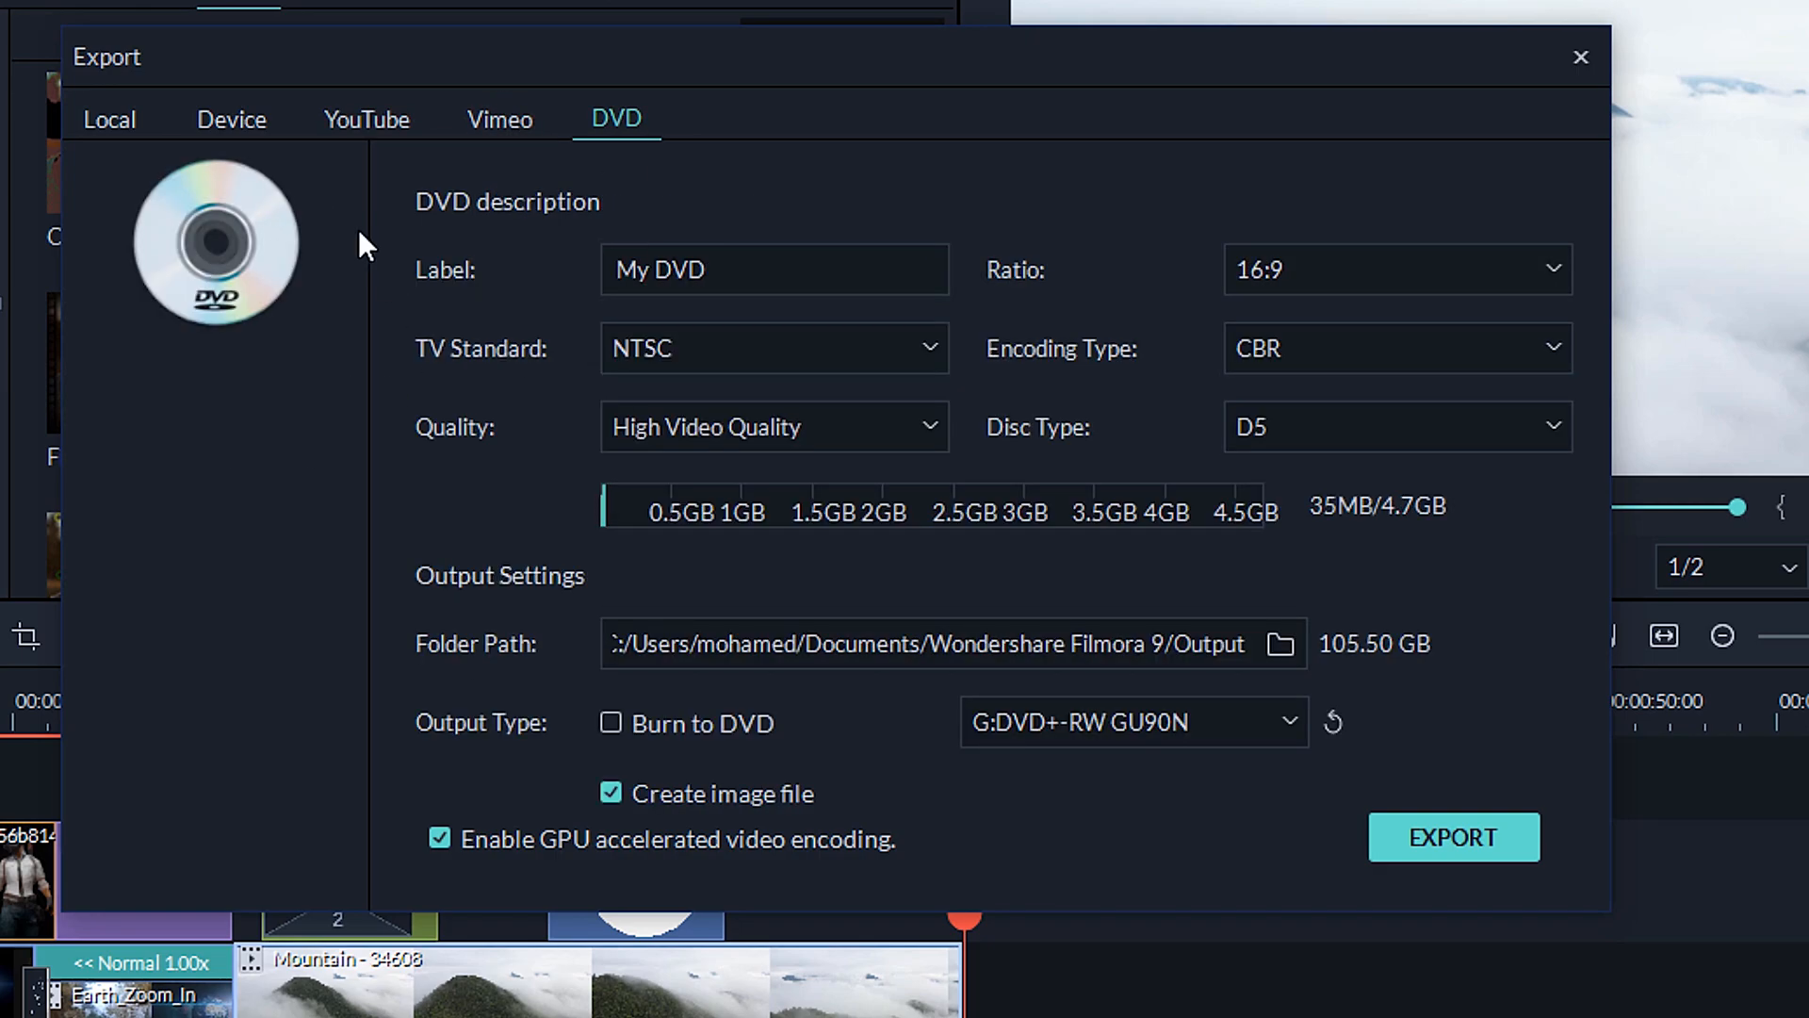
- Export the project to the computer as the MP4 file My Video and dismiss the finished export dialog
{"action": "left_click", "coordinate": [115, 121]}
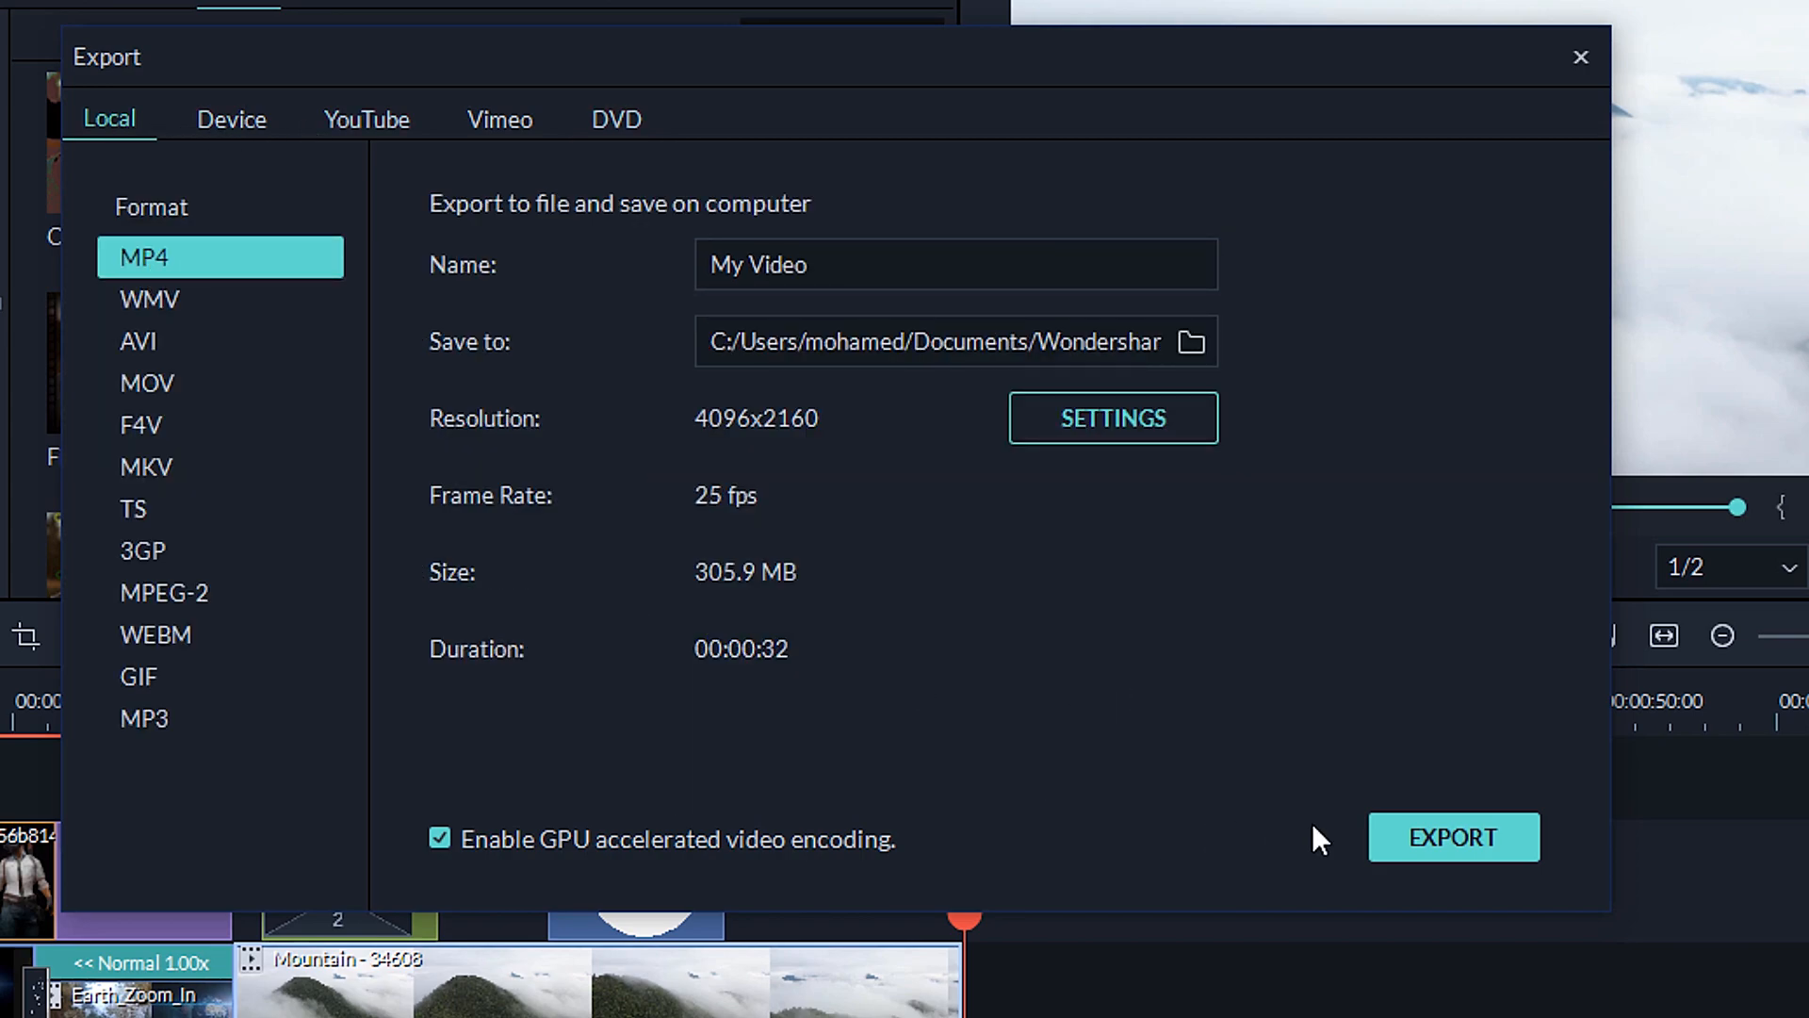
{"action": "left_click", "coordinate": [1439, 840]}
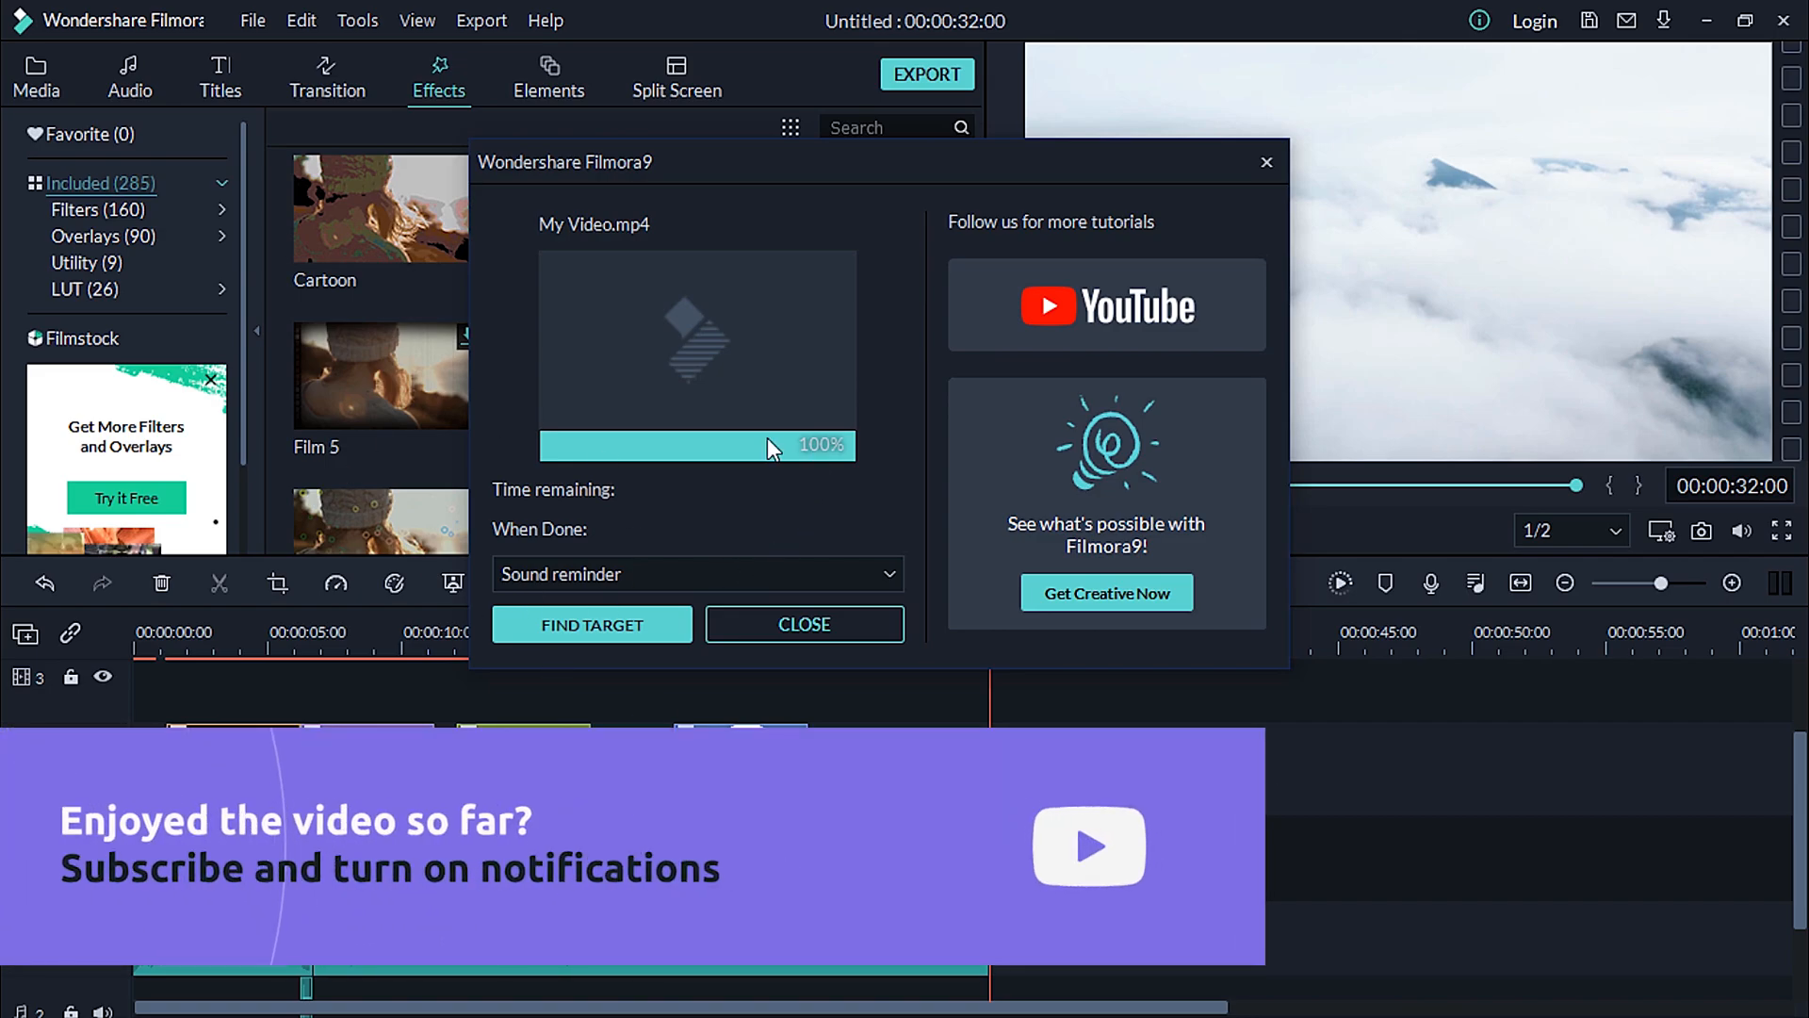
{"action": "left_click", "coordinate": [804, 624]}
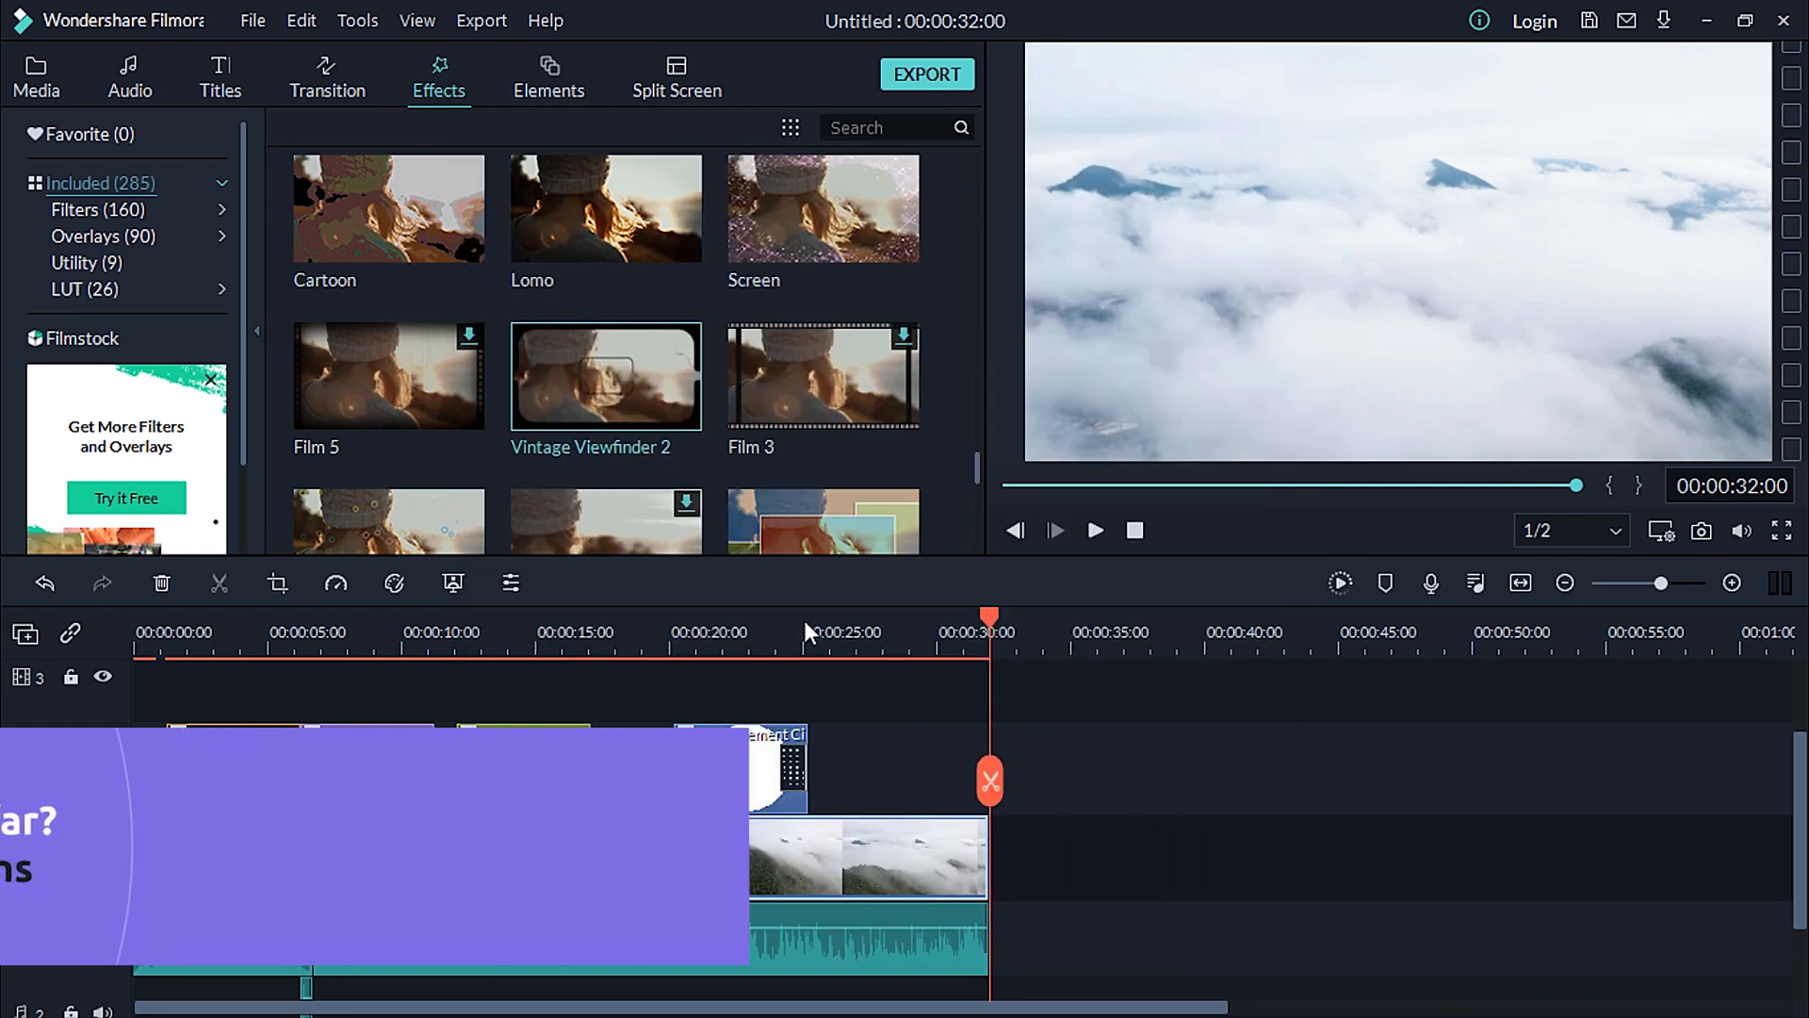